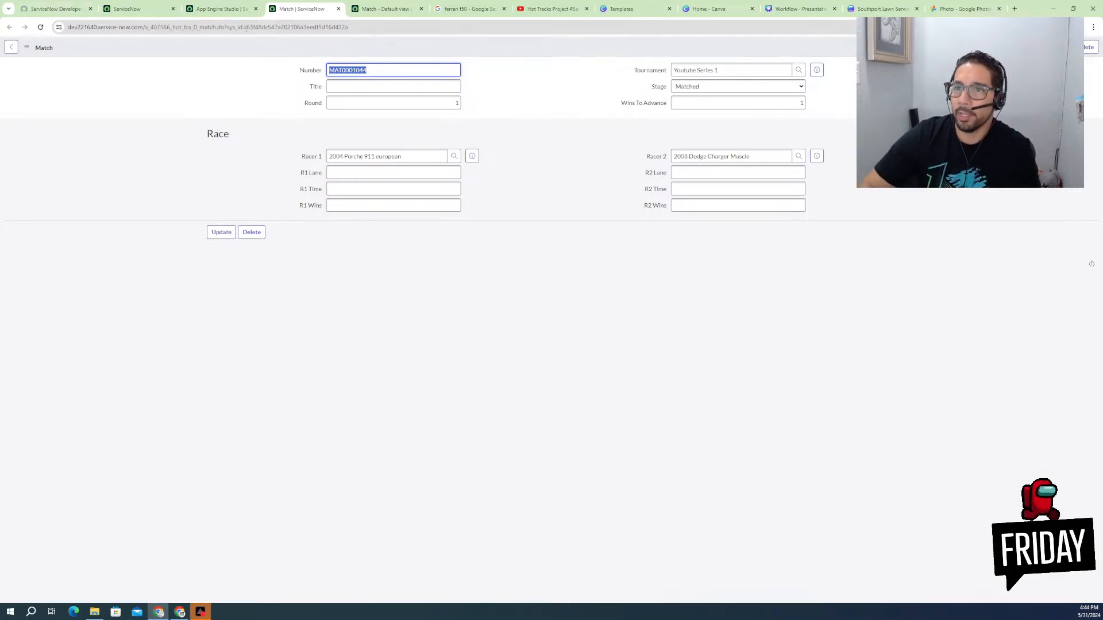
- Switch to App Engine Studio, show everything in the Hot Tracks app and open the Match table to view its records
left_click(217, 9)
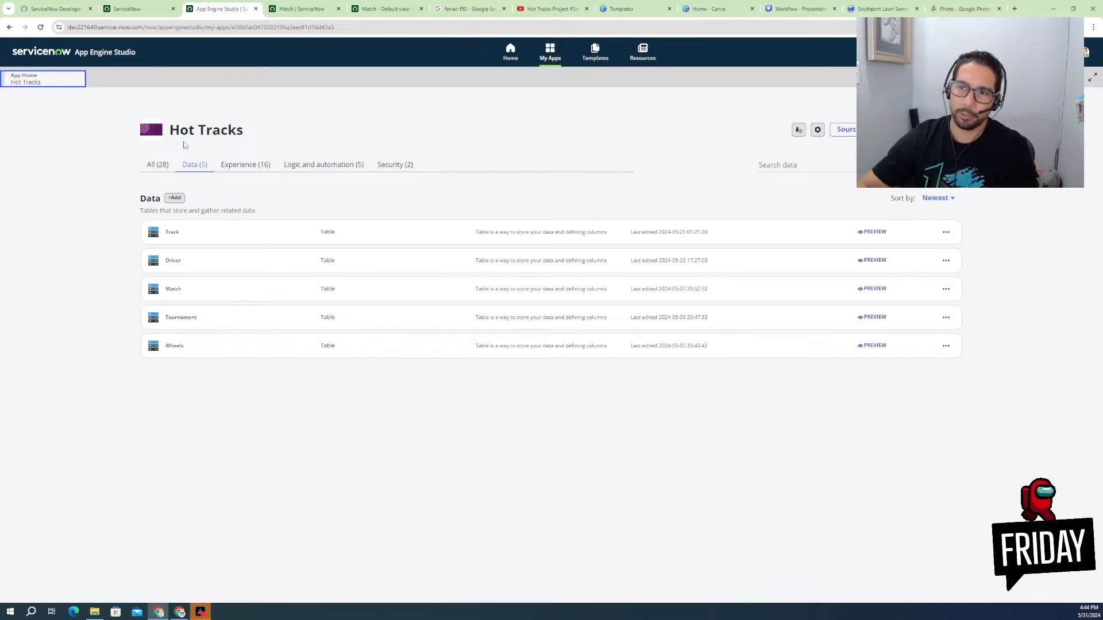
left_click(161, 167)
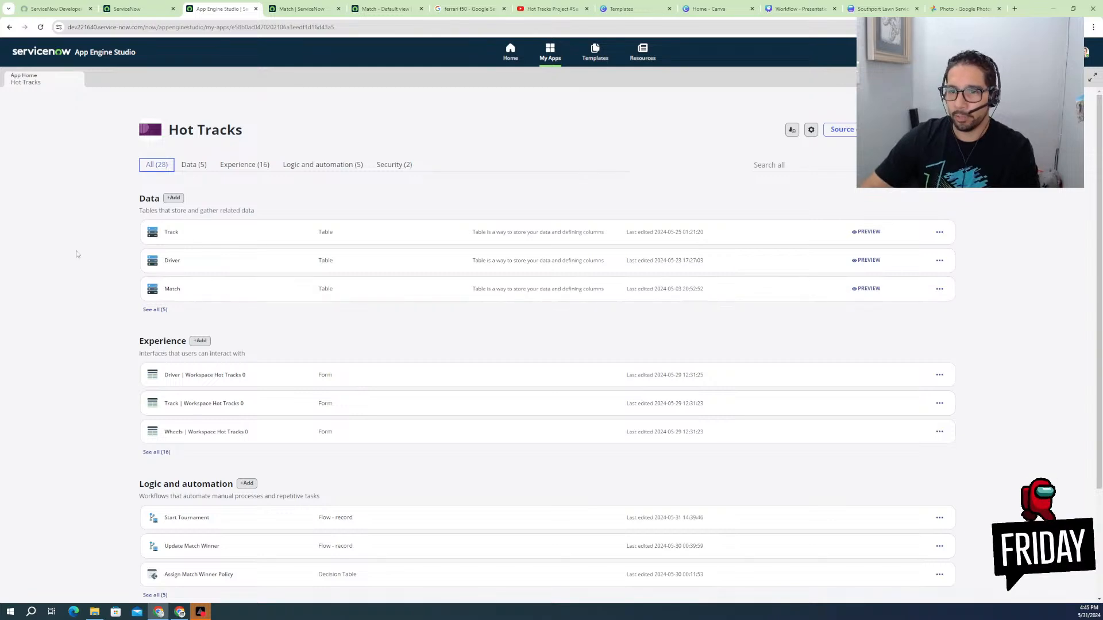
left_click(169, 291)
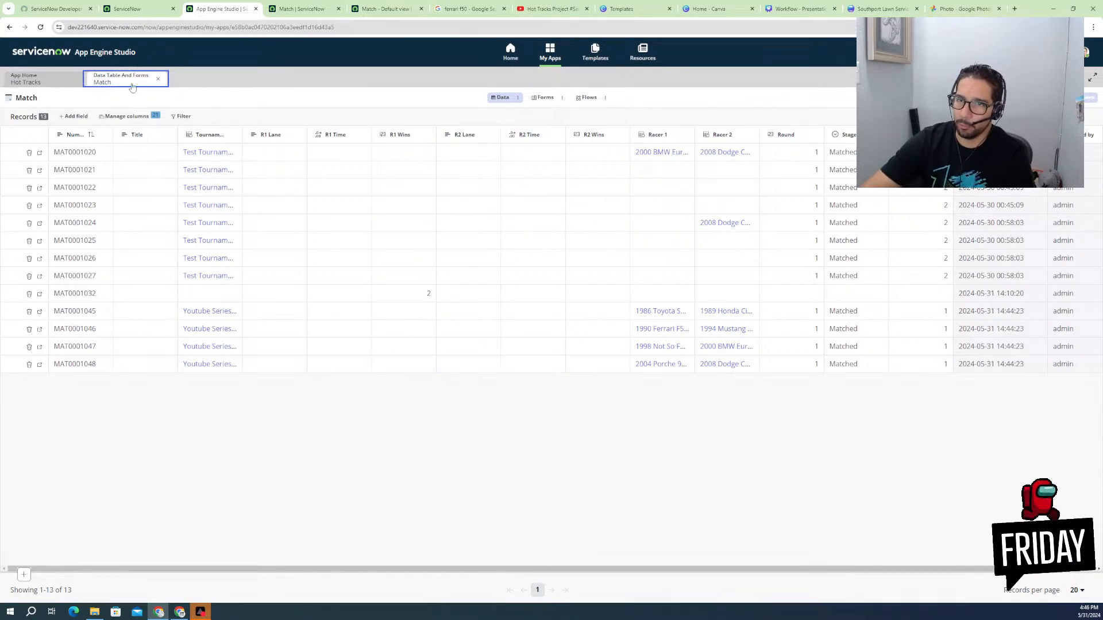
- Start adding a new blank table to the Hot Tracks app's data, created from scratch rather than from an extensible table
left_click(50, 86)
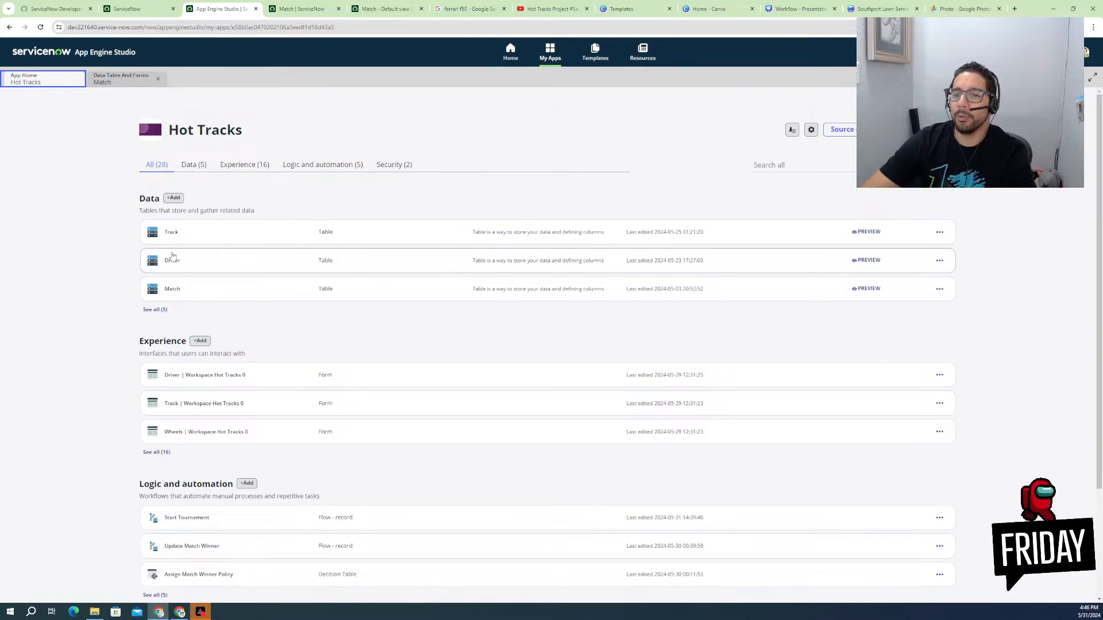
left_click(194, 165)
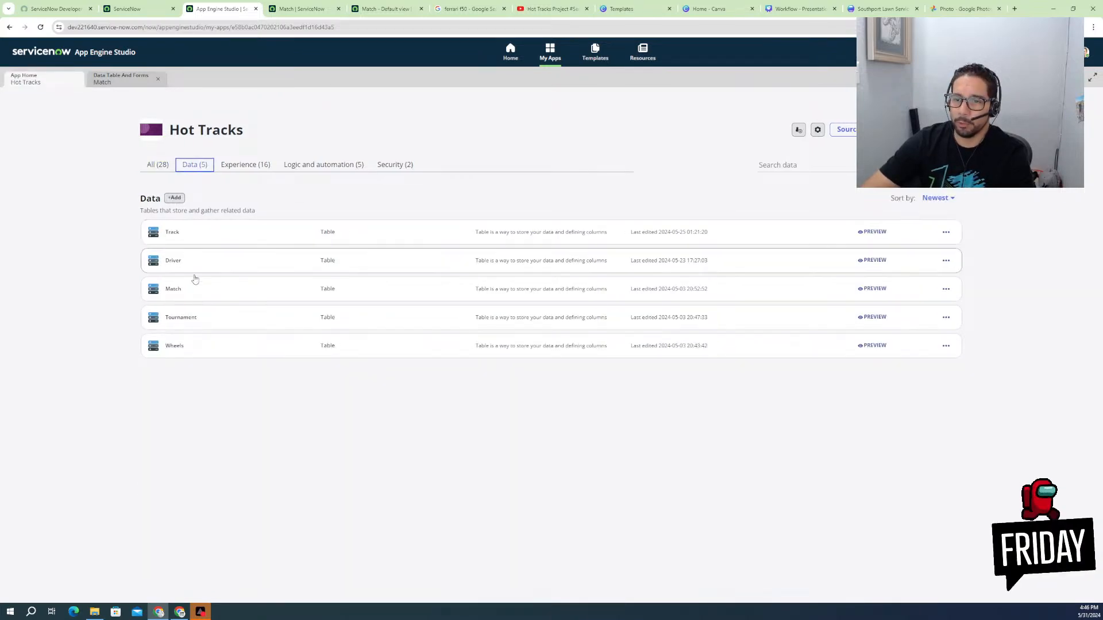
left_click(174, 198)
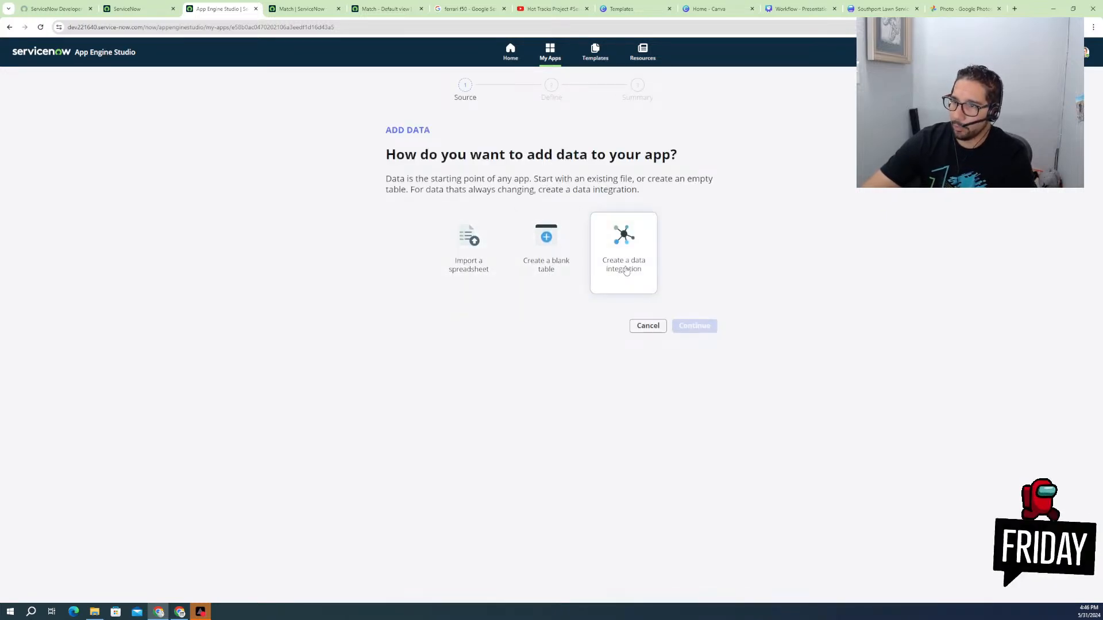
left_click(550, 271)
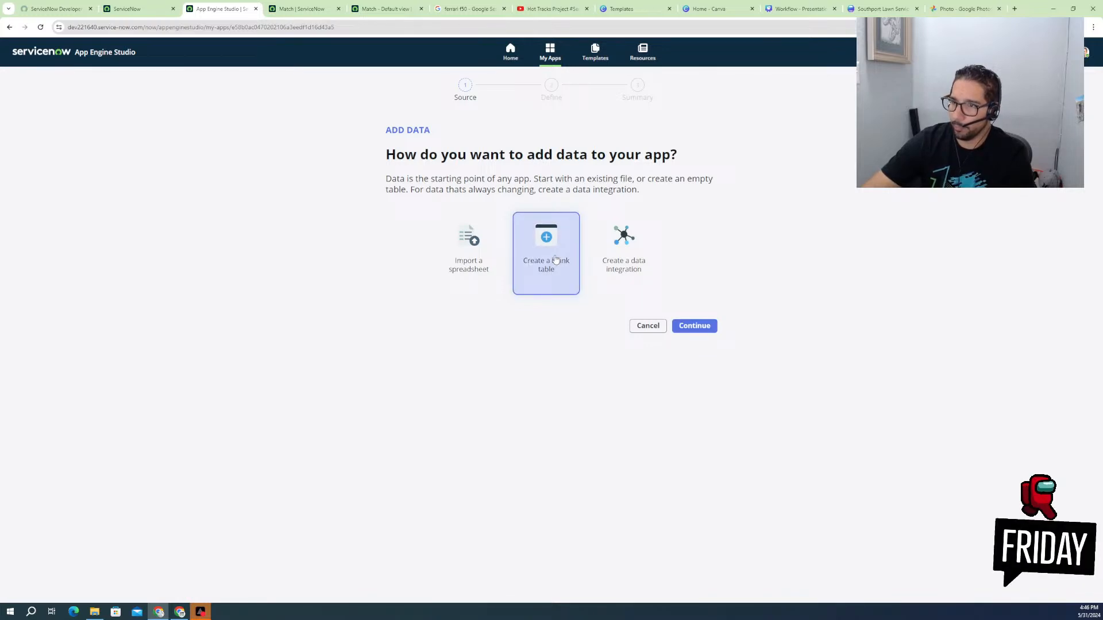
left_click(688, 325)
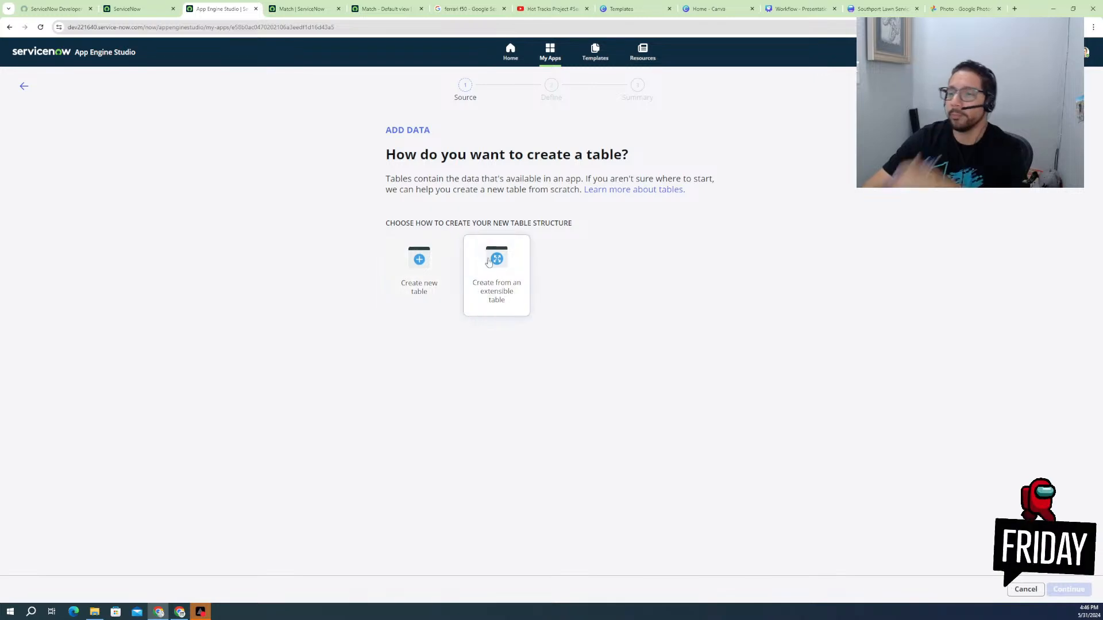
left_click(418, 257)
left_click(1069, 590)
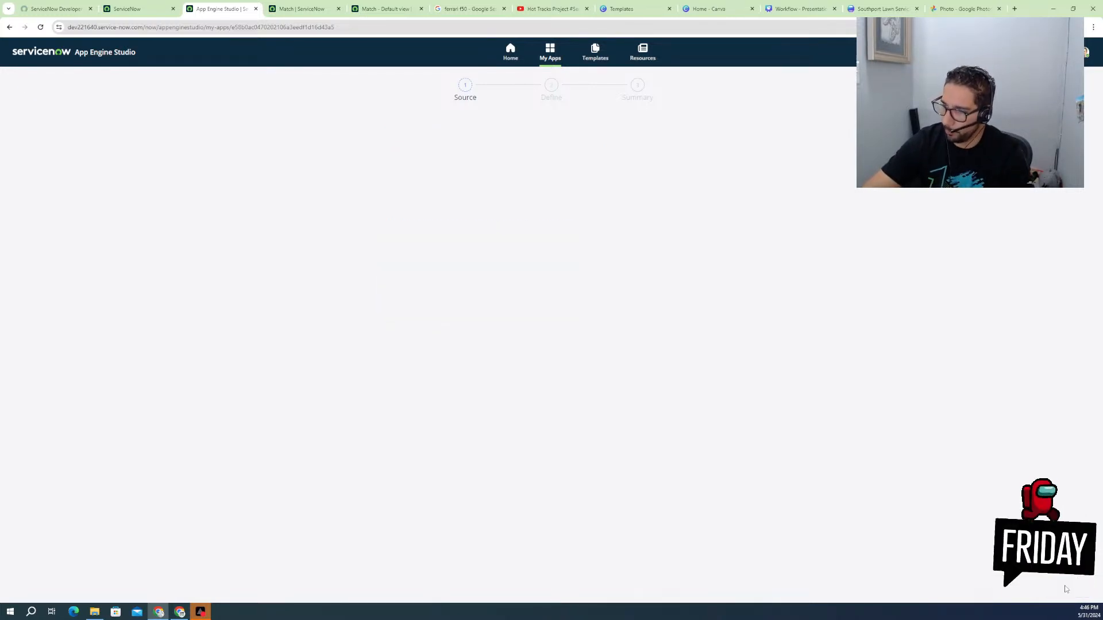
- Define the new table with label Race, name race, and auto numbering with the prefix RACE
left_click(463, 245)
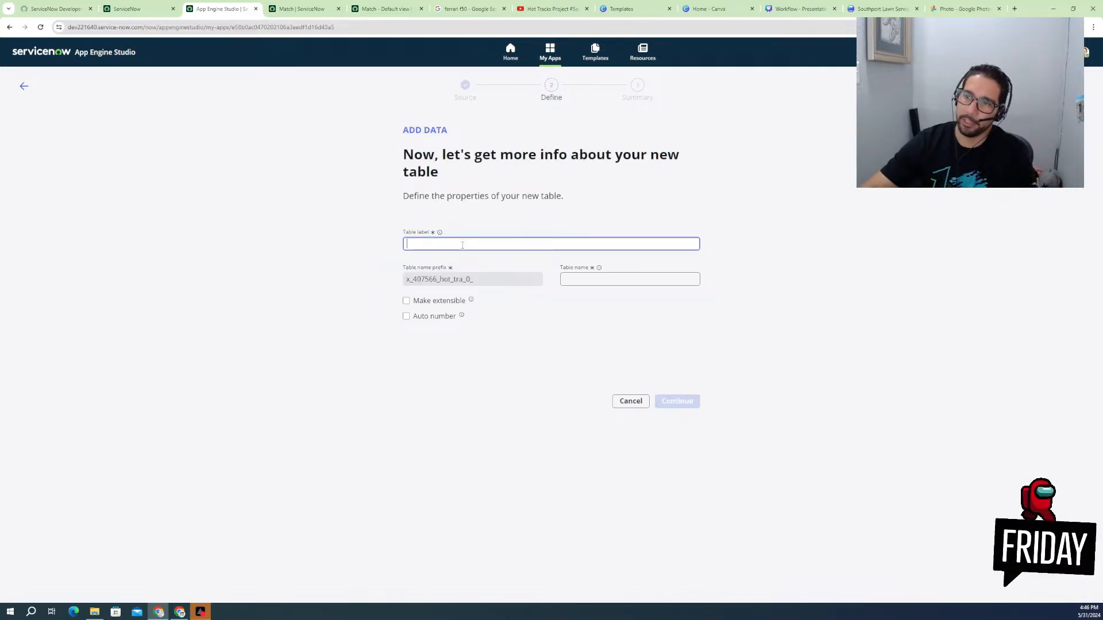
type("Race")
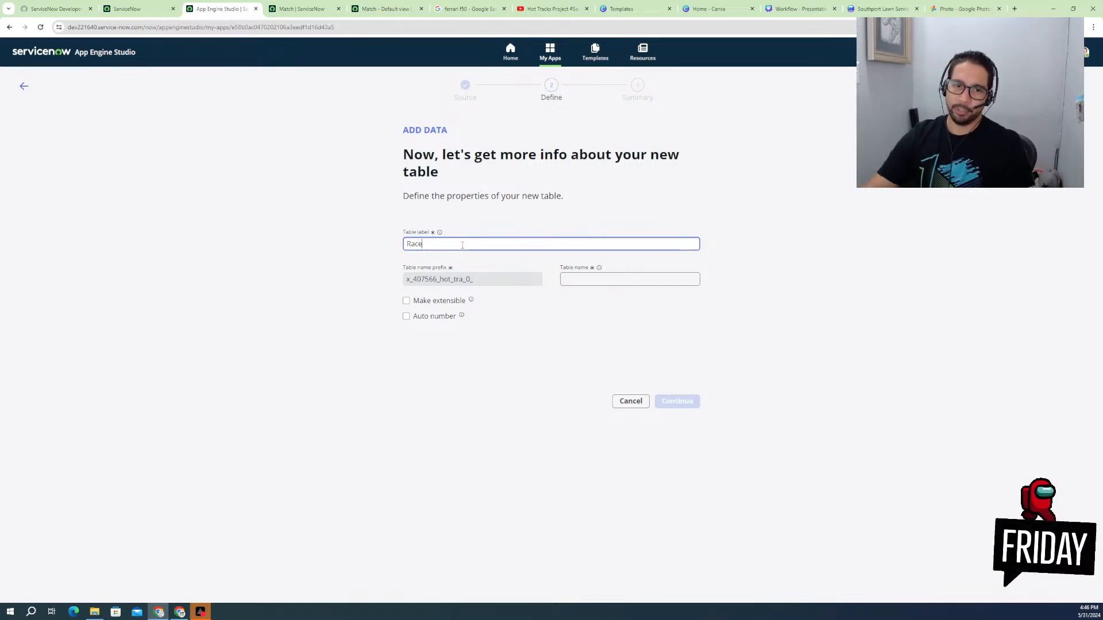
left_click(571, 280)
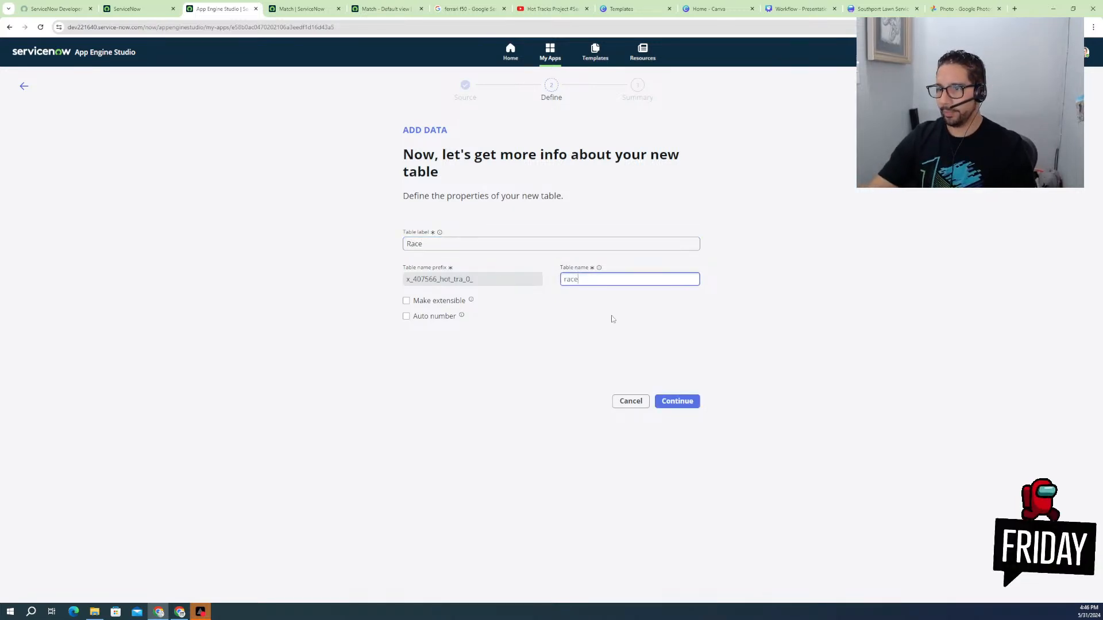
left_click(409, 317)
left_click(407, 317)
left_click(447, 353)
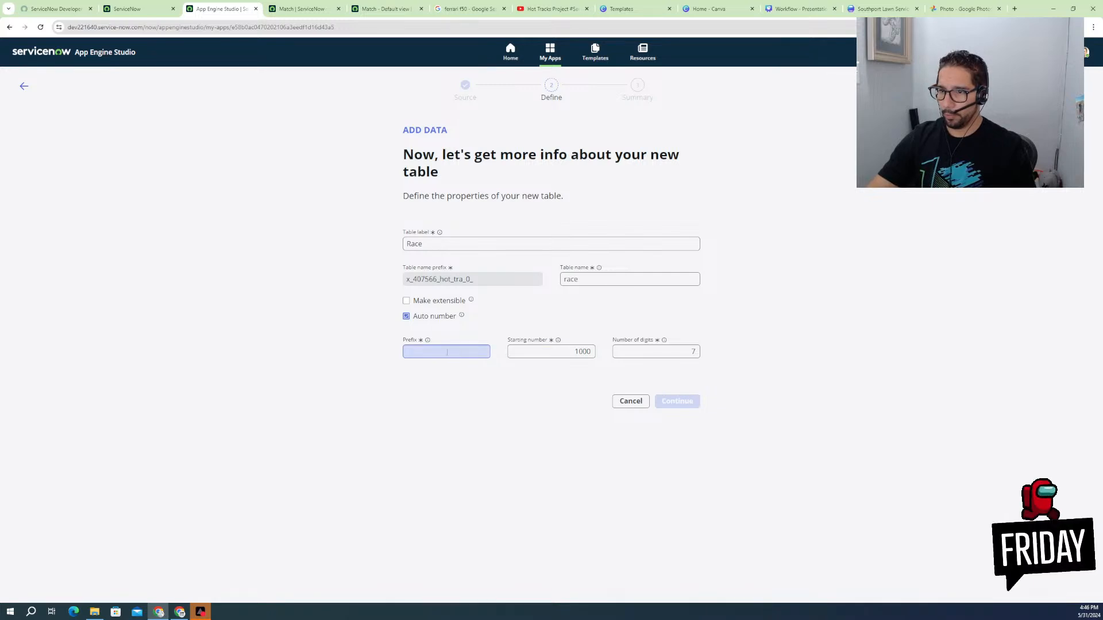
type("R")
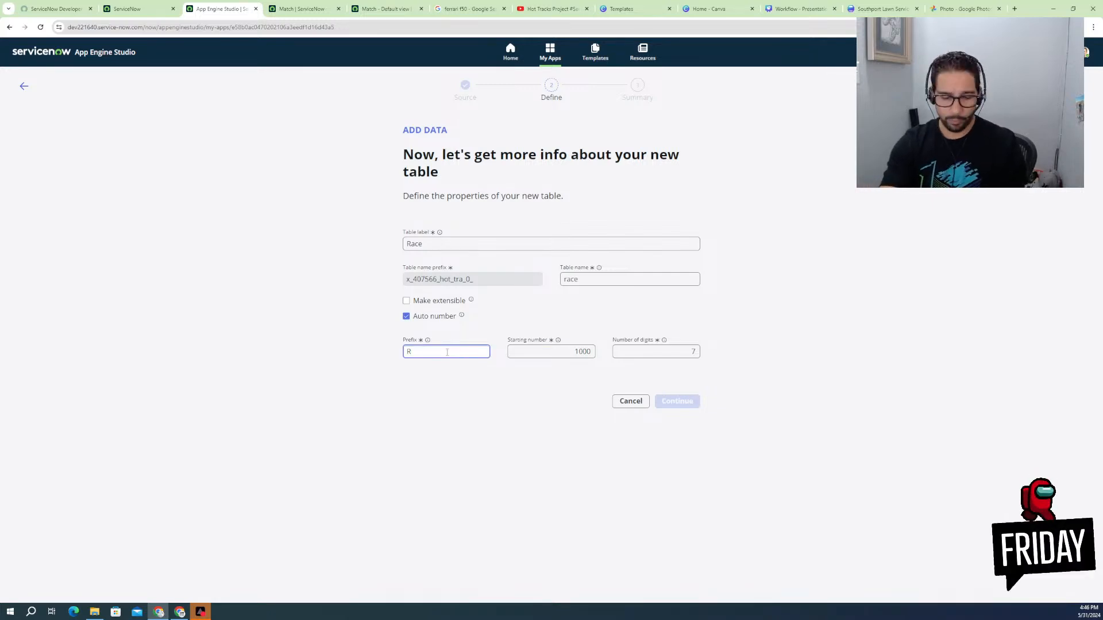
type("ac")
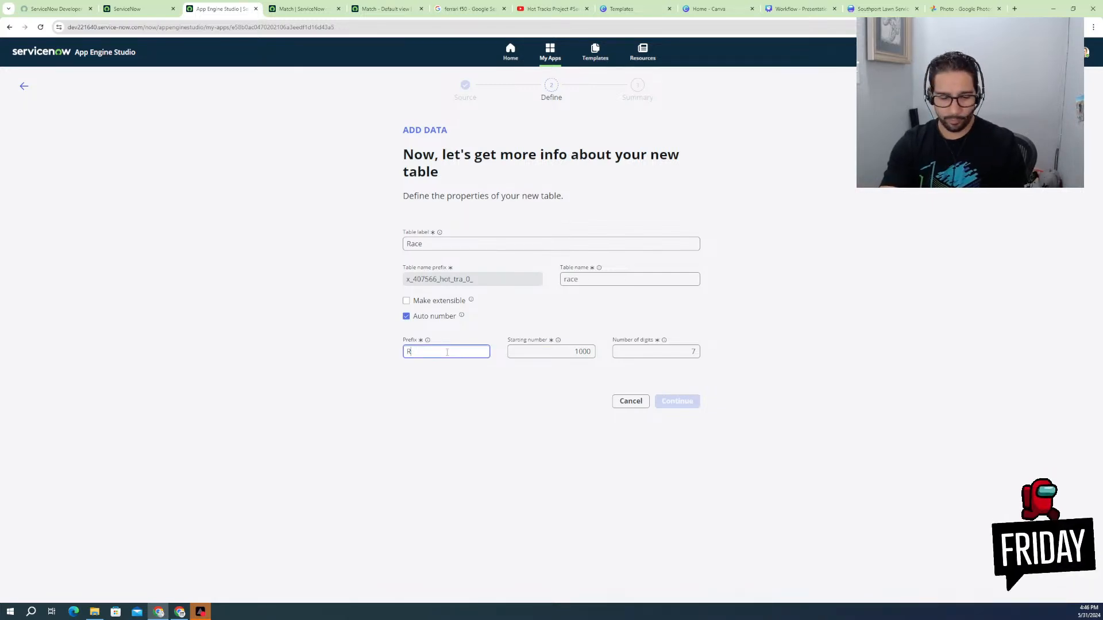
type("E")
left_click(482, 383)
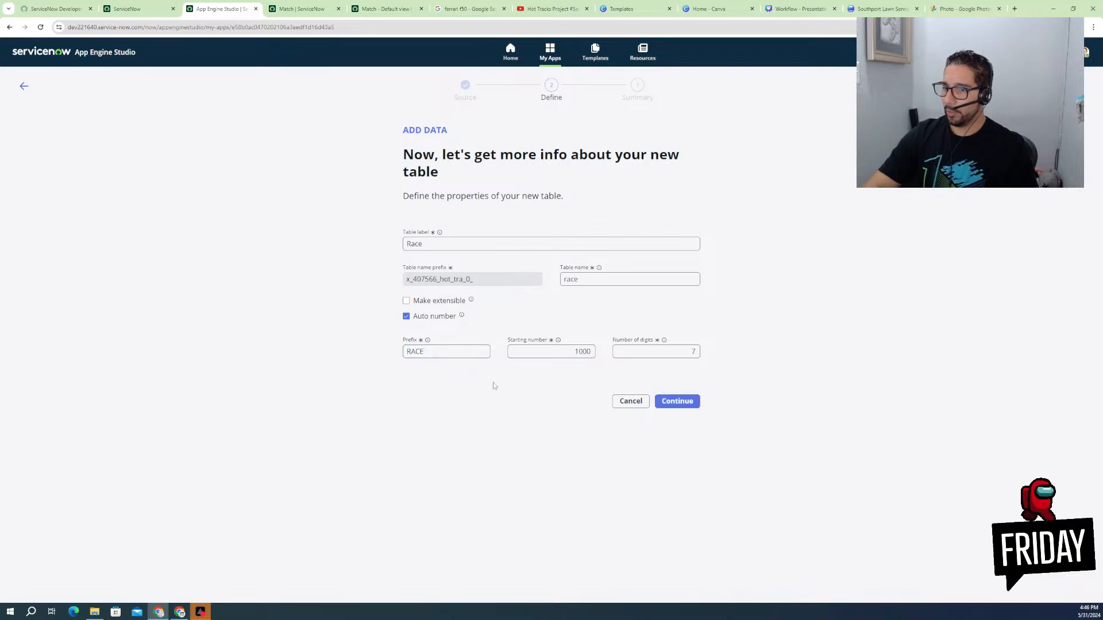
left_click(676, 400)
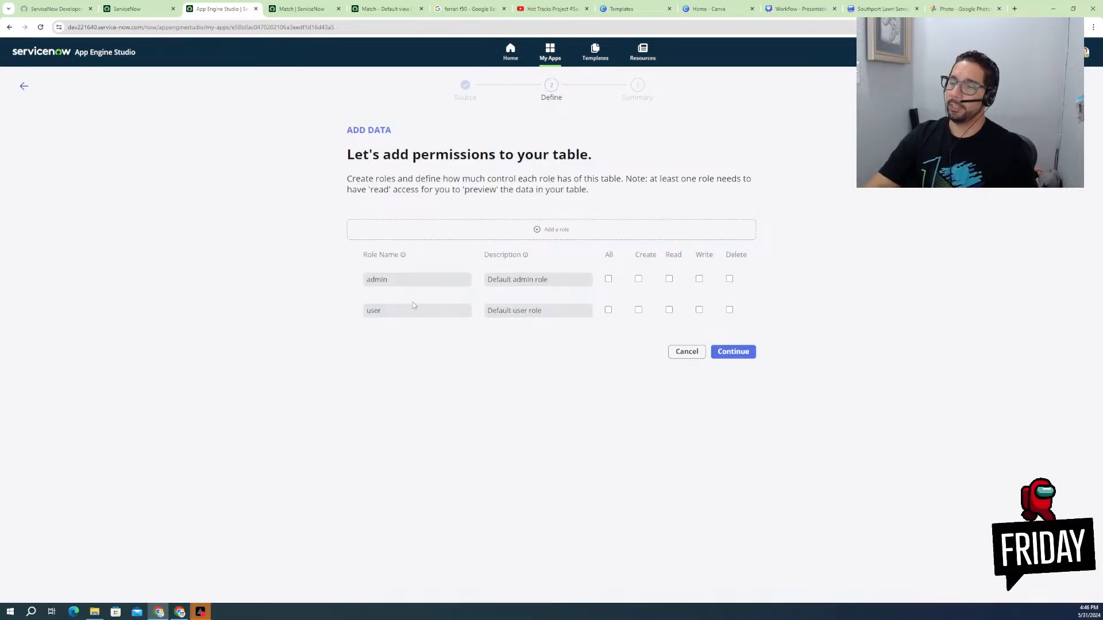
- Grant the admin role all permissions and the user role create, read and write, and finish creating the table
left_click(608, 279)
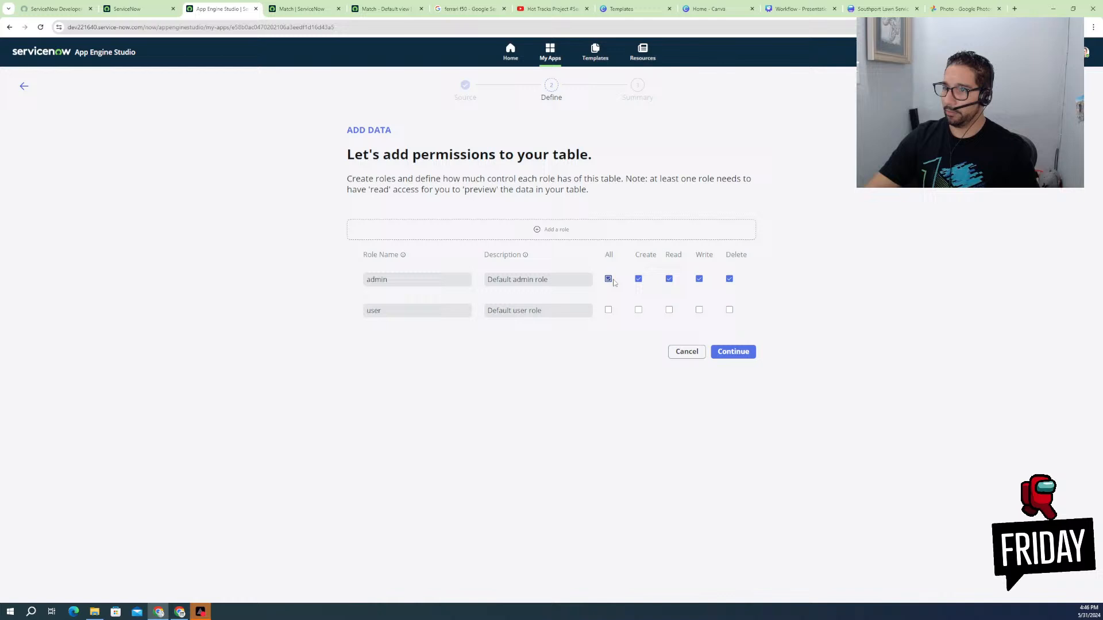
left_click(609, 310)
left_click(729, 310)
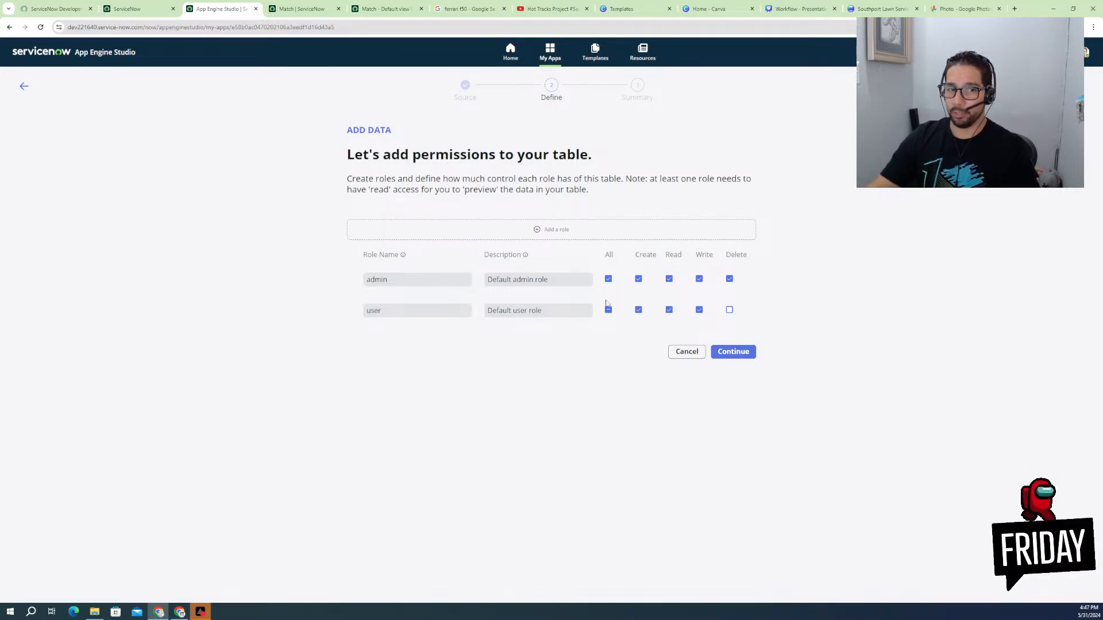
left_click(738, 351)
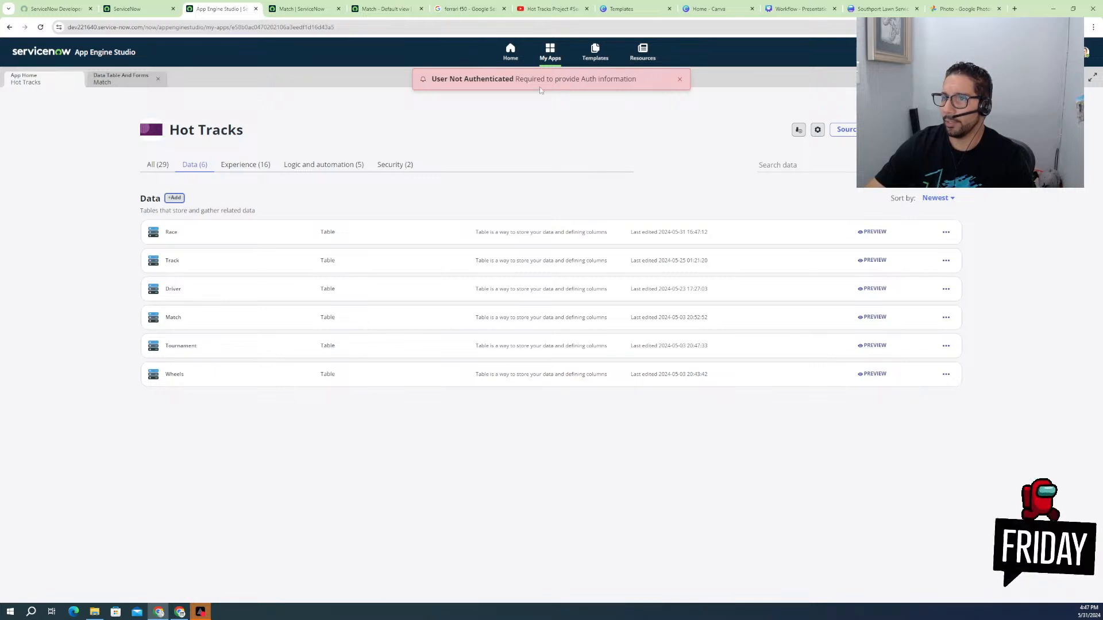
left_click(679, 80)
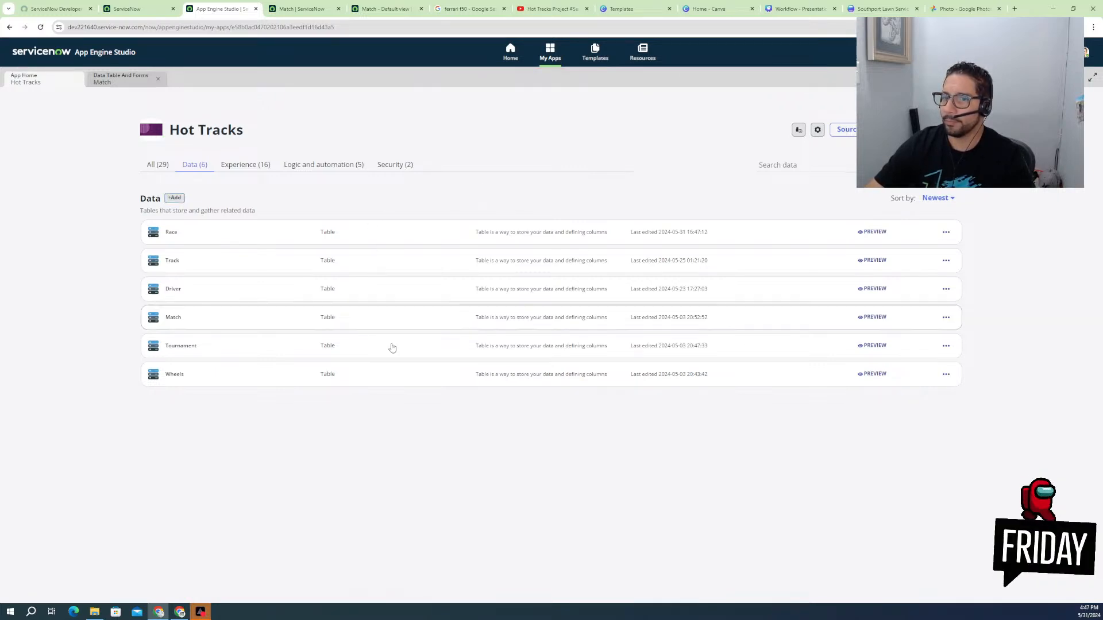
- Open the Race table and display its table field definitions
left_click(173, 239)
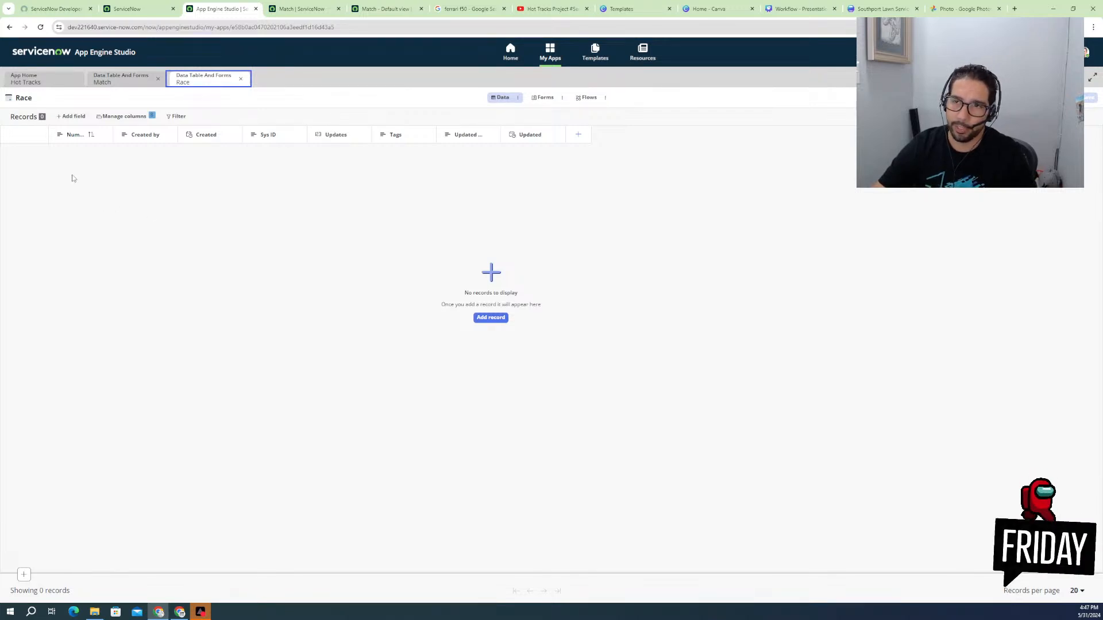
left_click(517, 97)
left_click(531, 133)
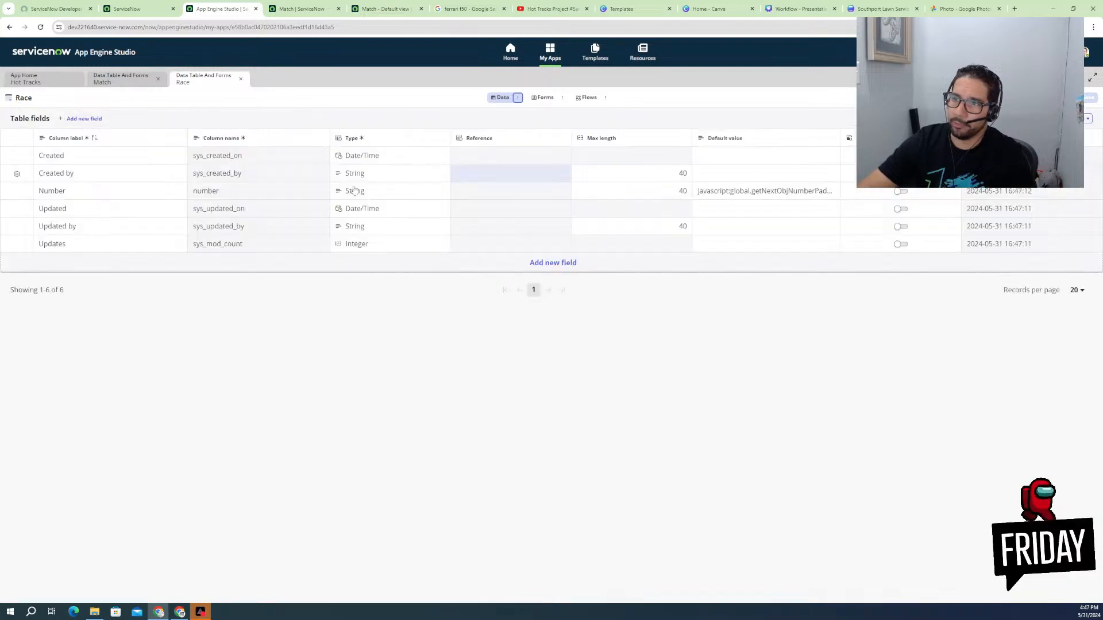
- Add two fields labelled Lane1 and Lane2 to the Race table
left_click(544, 264)
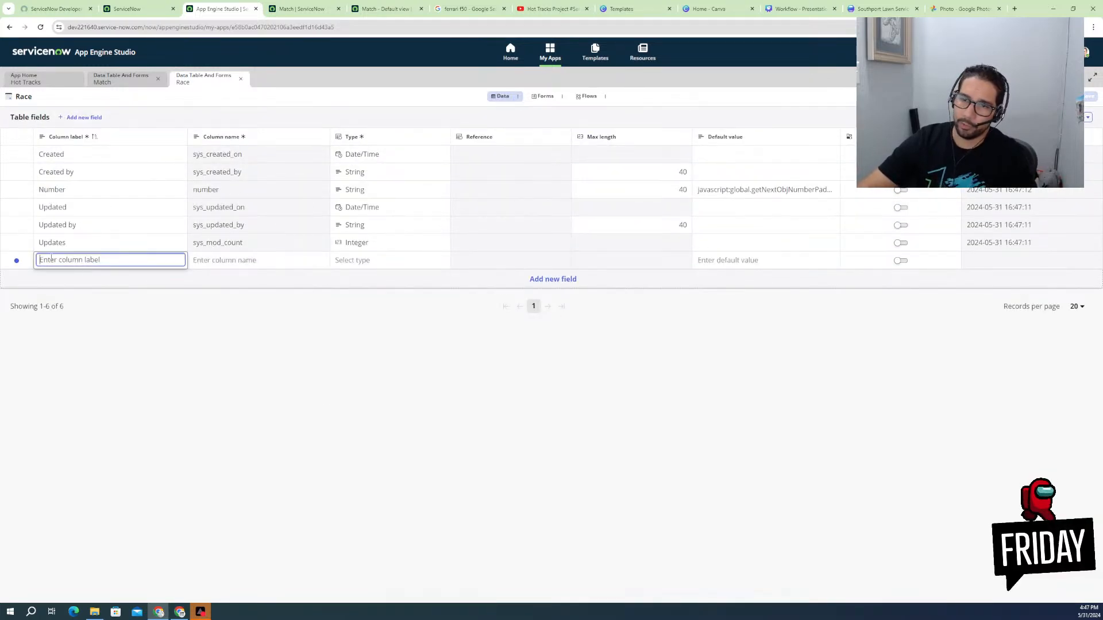
type("Lane1")
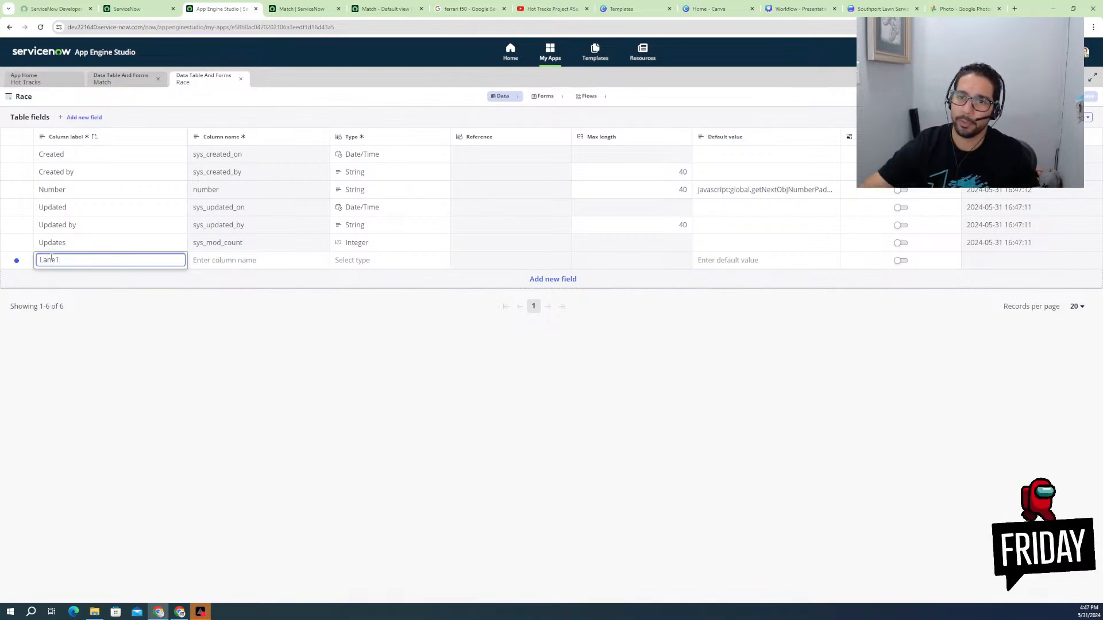
left_click(228, 282)
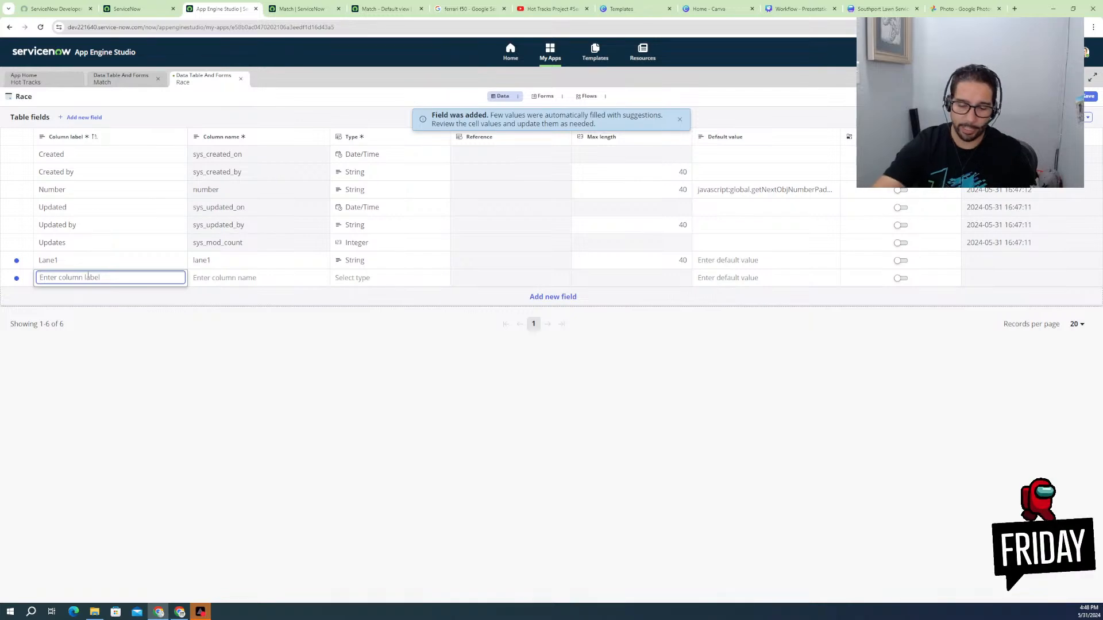
type("Lane2")
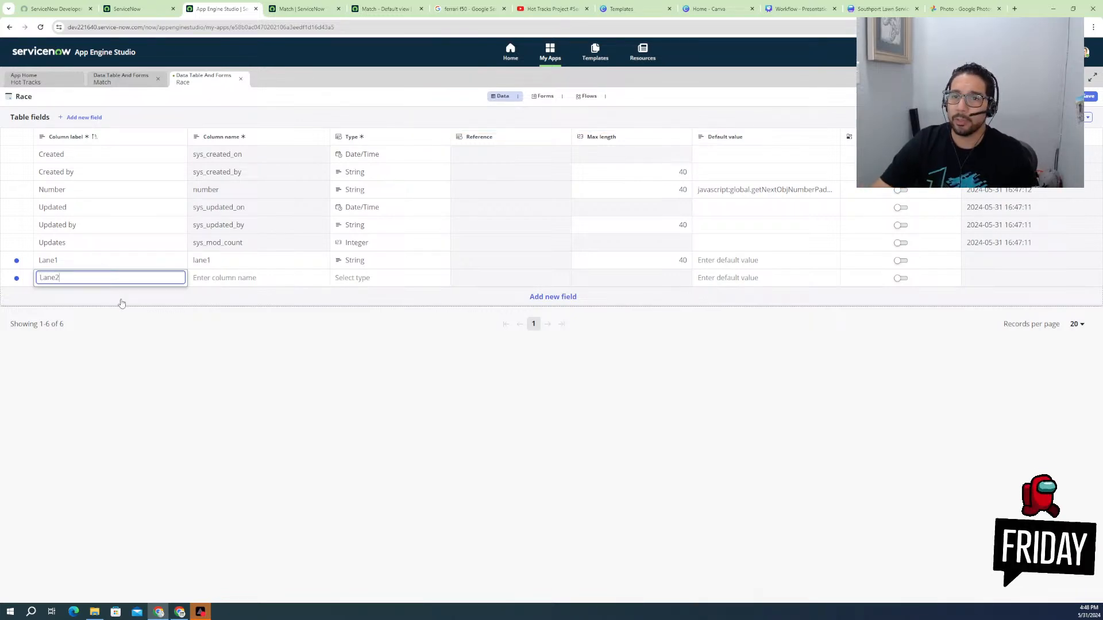
left_click(120, 302)
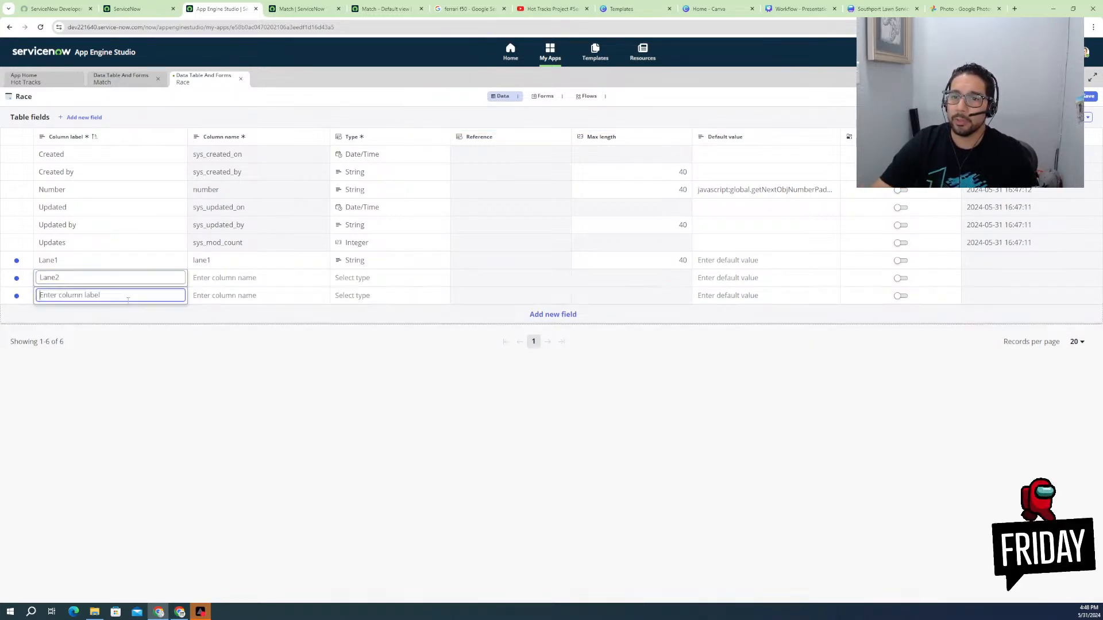
left_click(247, 267)
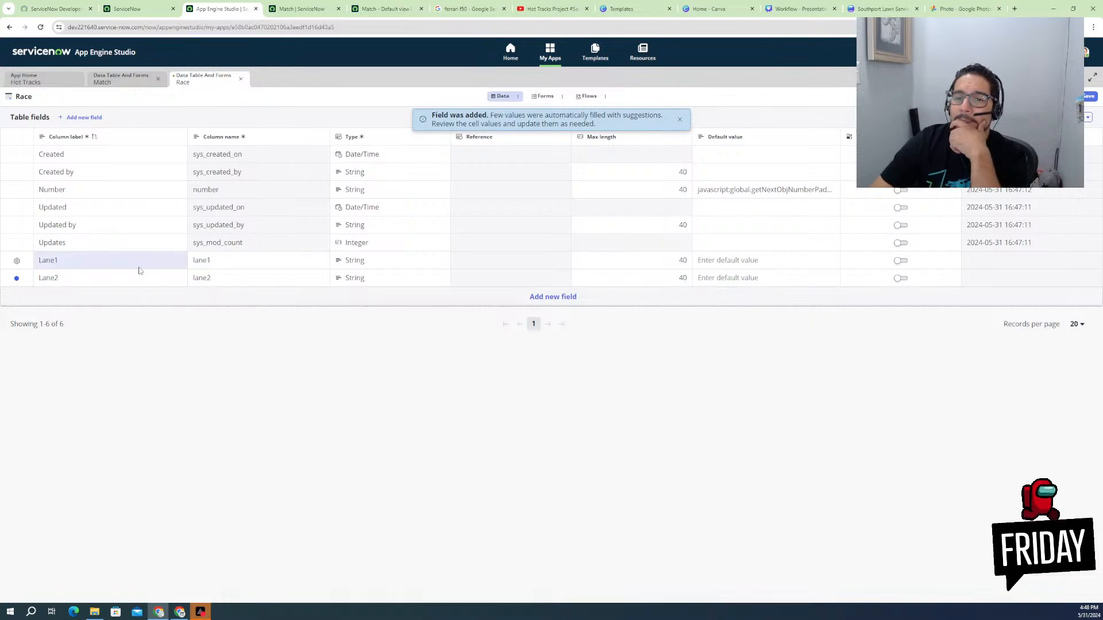
- Relabel the two lane fields as Lane 1 and Lane 2
left_click(60, 260)
left_click(59, 259)
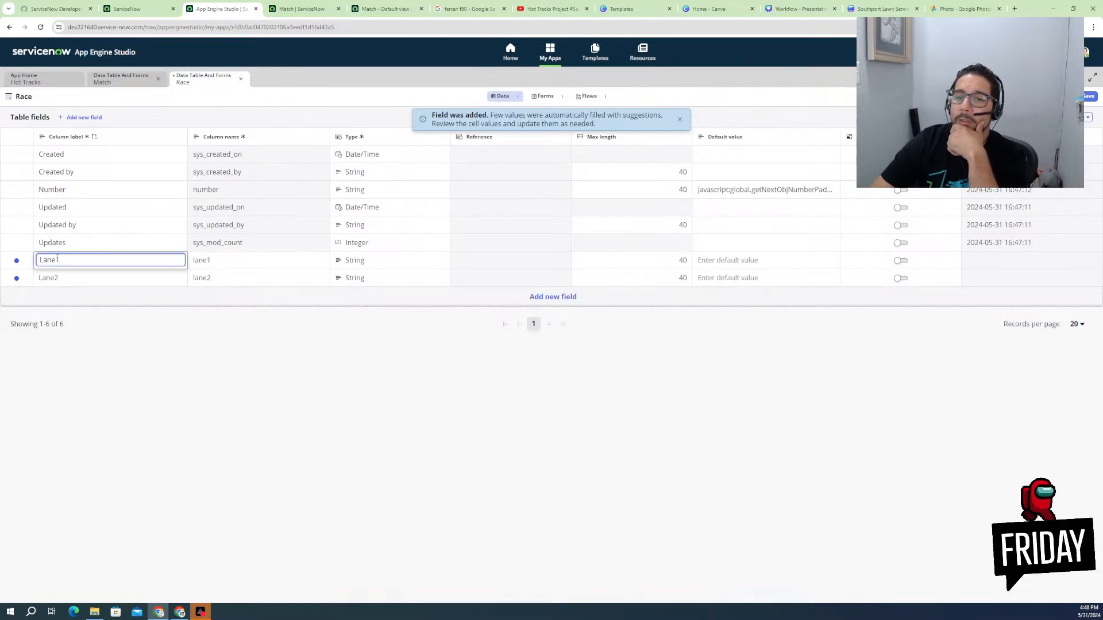
left_click(55, 259)
left_click(58, 277)
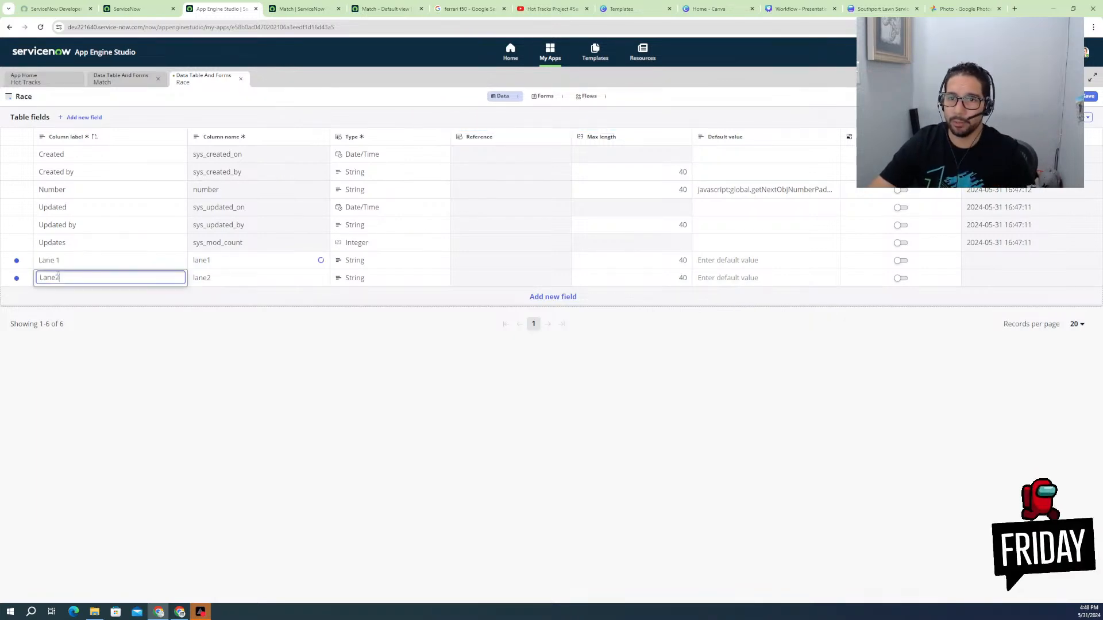
left_click(225, 301)
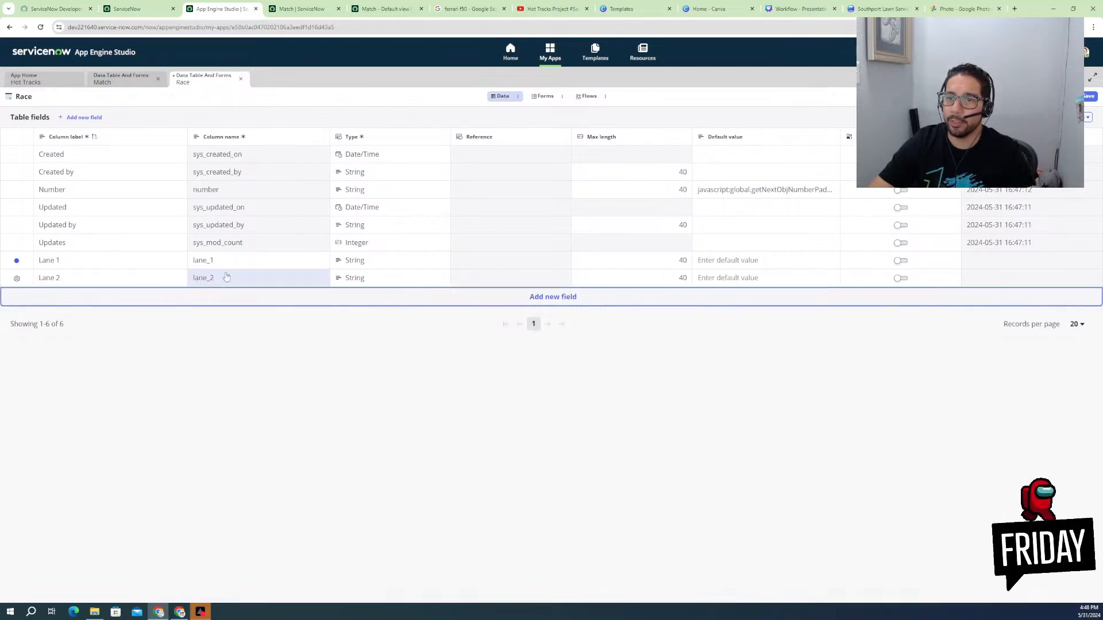
- Set the Lane 1 field's type to Reference and point it to the Wheels table
left_click(388, 261)
type("ref")
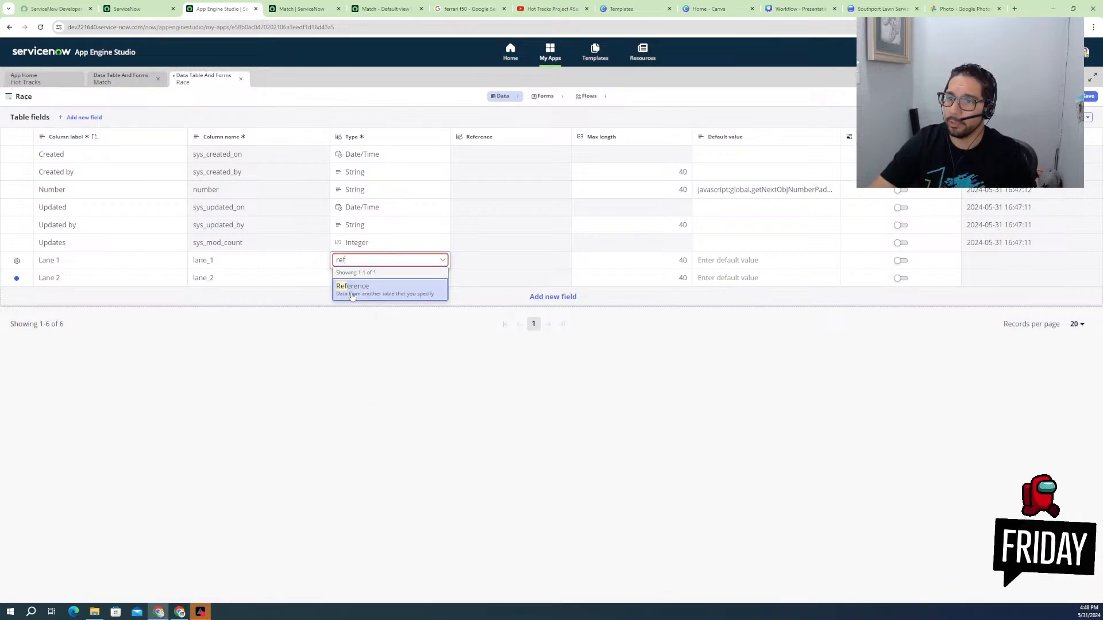
left_click(352, 293)
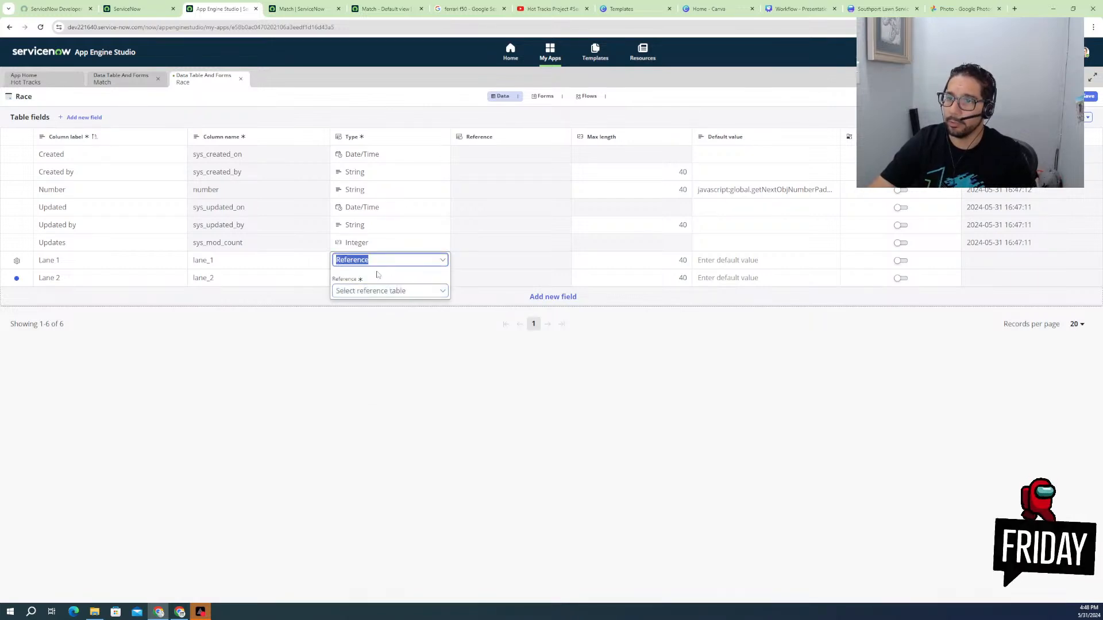
left_click(367, 292)
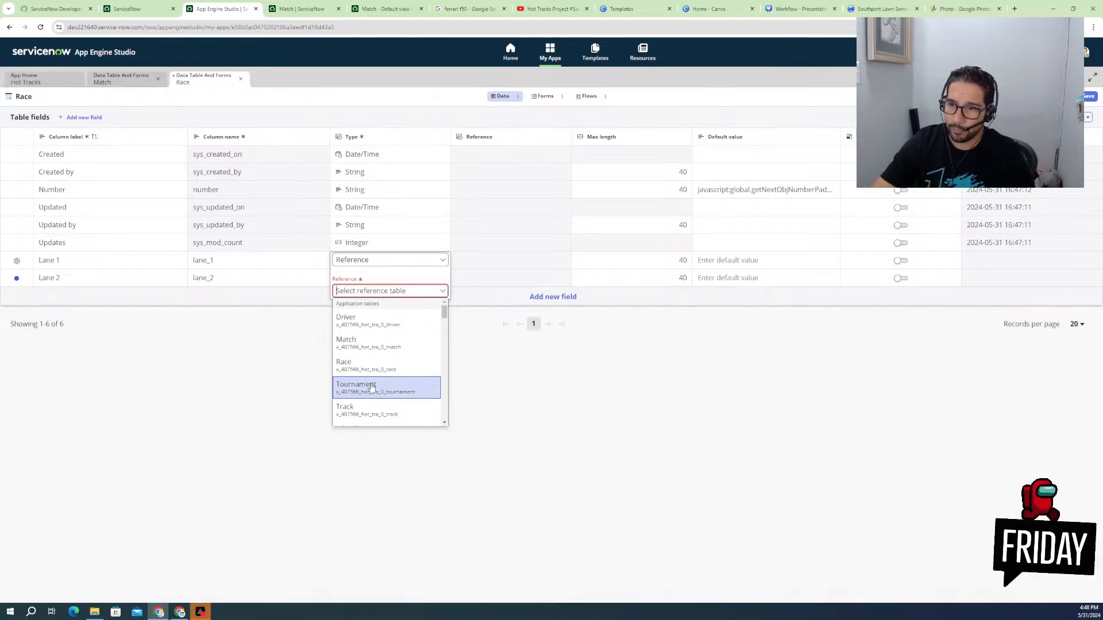
scroll(372, 396, "down", 2)
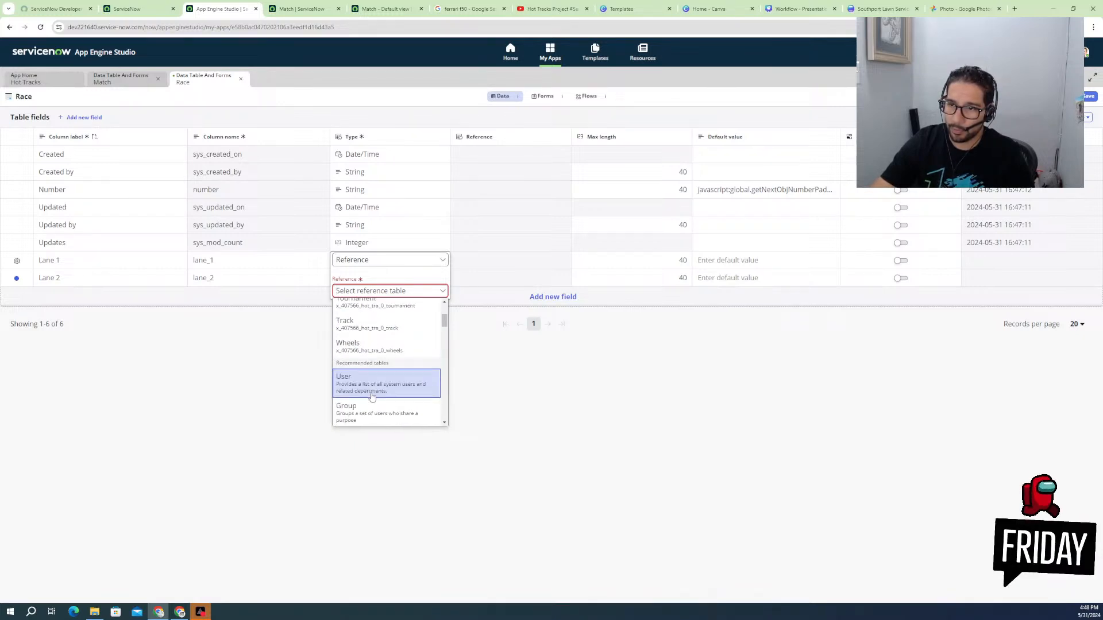
left_click(362, 349)
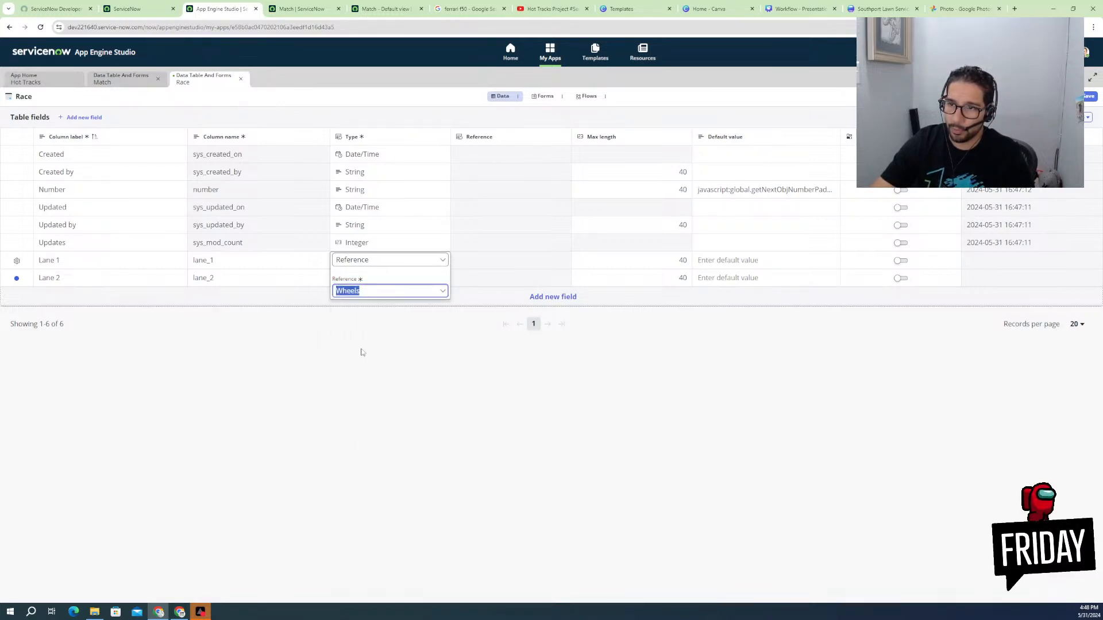
left_click(345, 321)
- Make the Lane 2 field a Reference field that points to the Wheels table
left_click(356, 278)
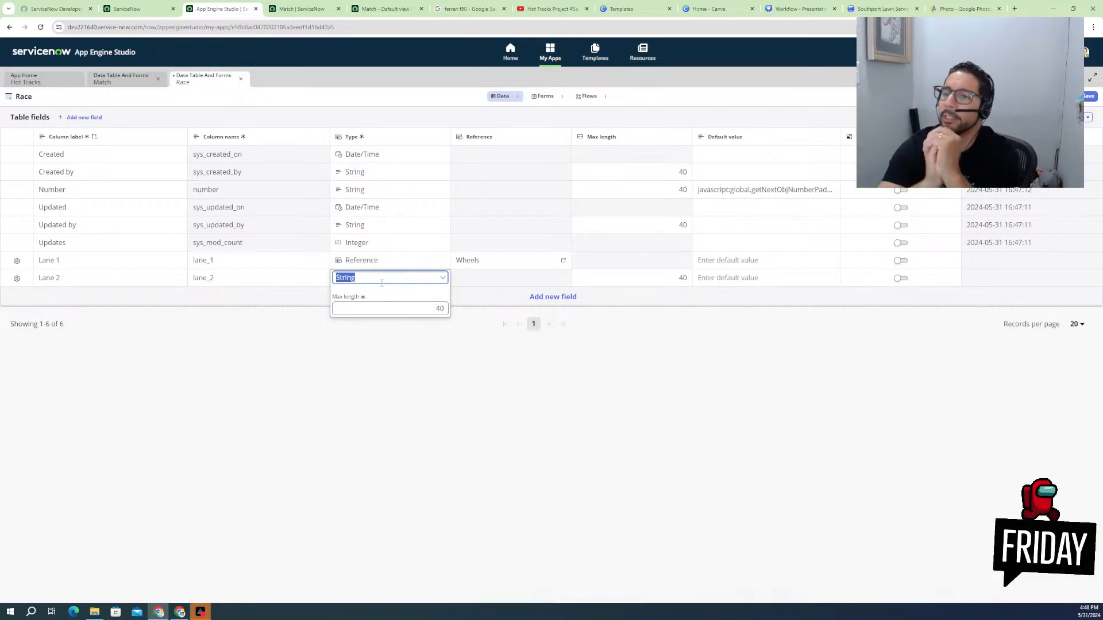
left_click(381, 283)
scroll(356, 368, "down", 3)
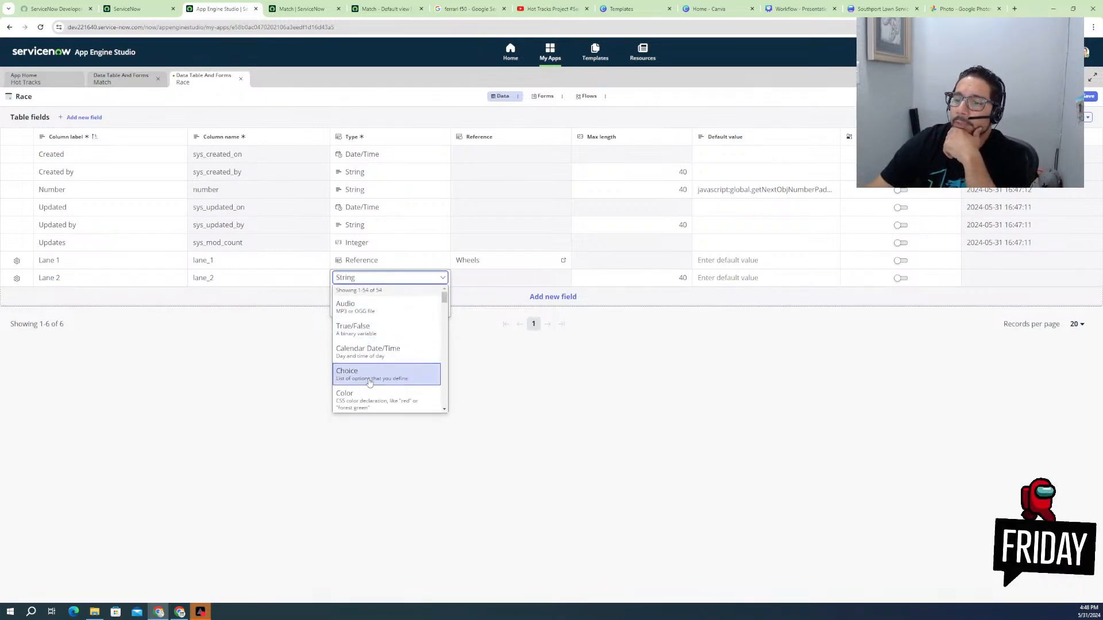
scroll(363, 382, "down", 3)
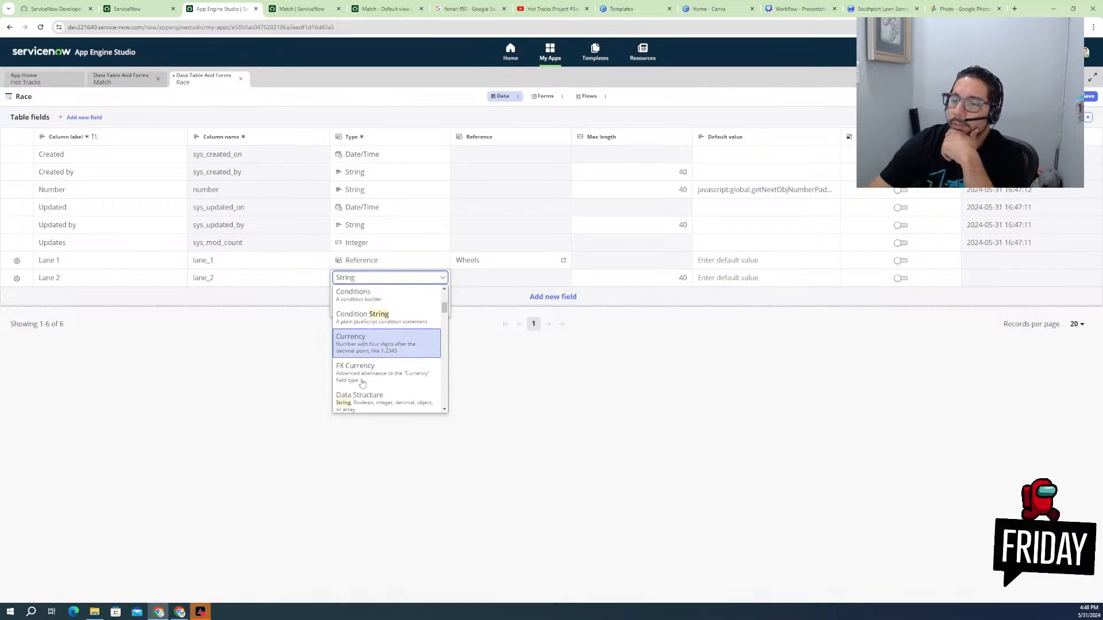
type("ref")
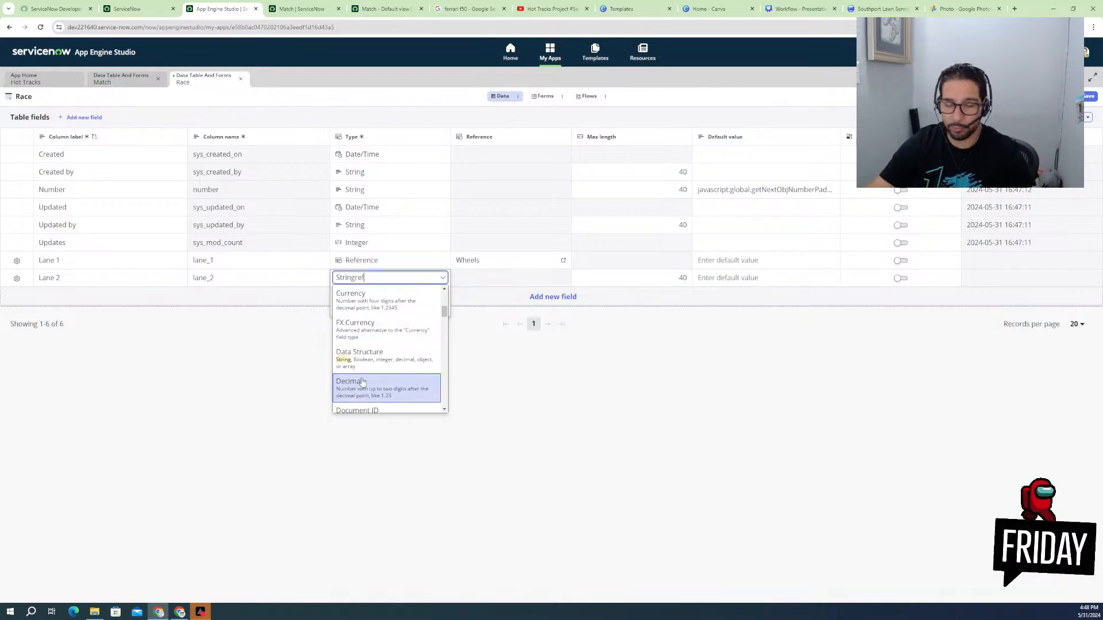
left_click_drag(378, 281, 332, 283)
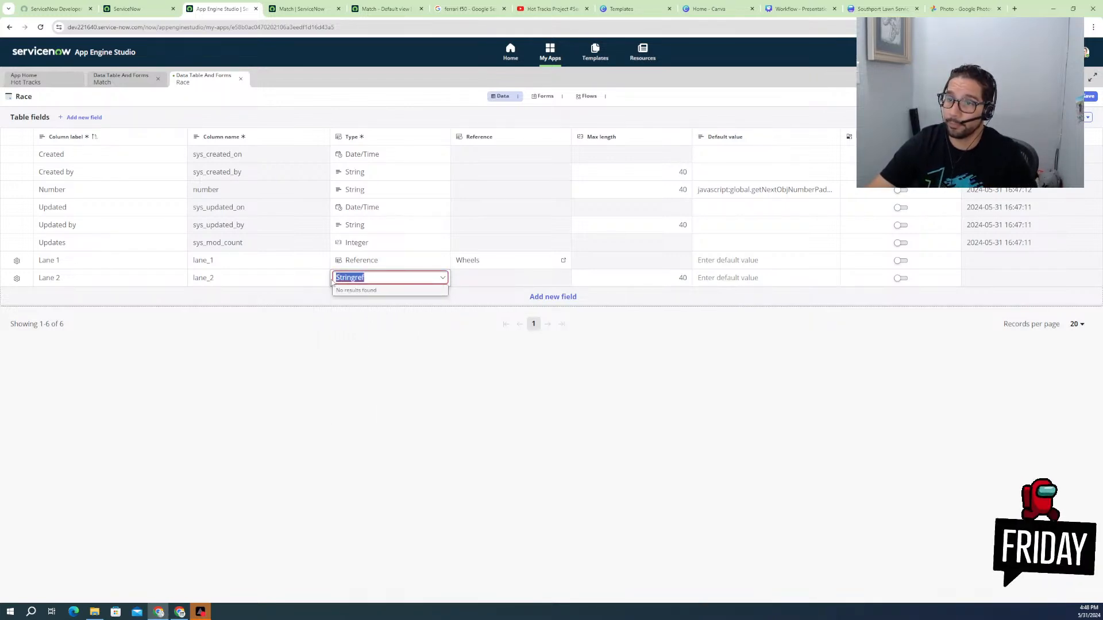
type("ref")
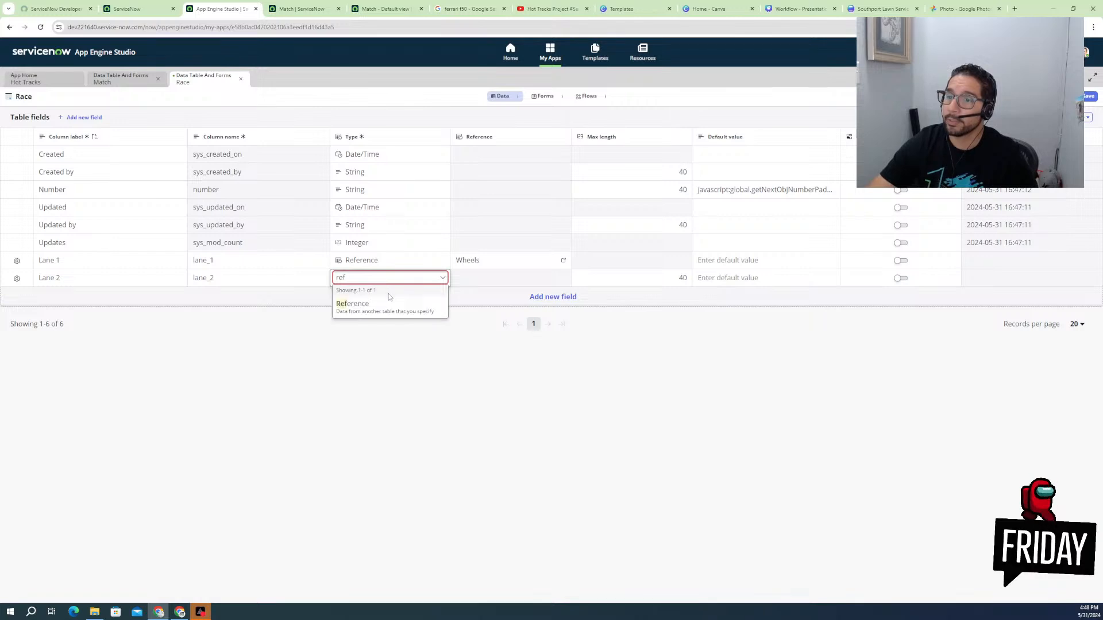
left_click(390, 301)
left_click(390, 310)
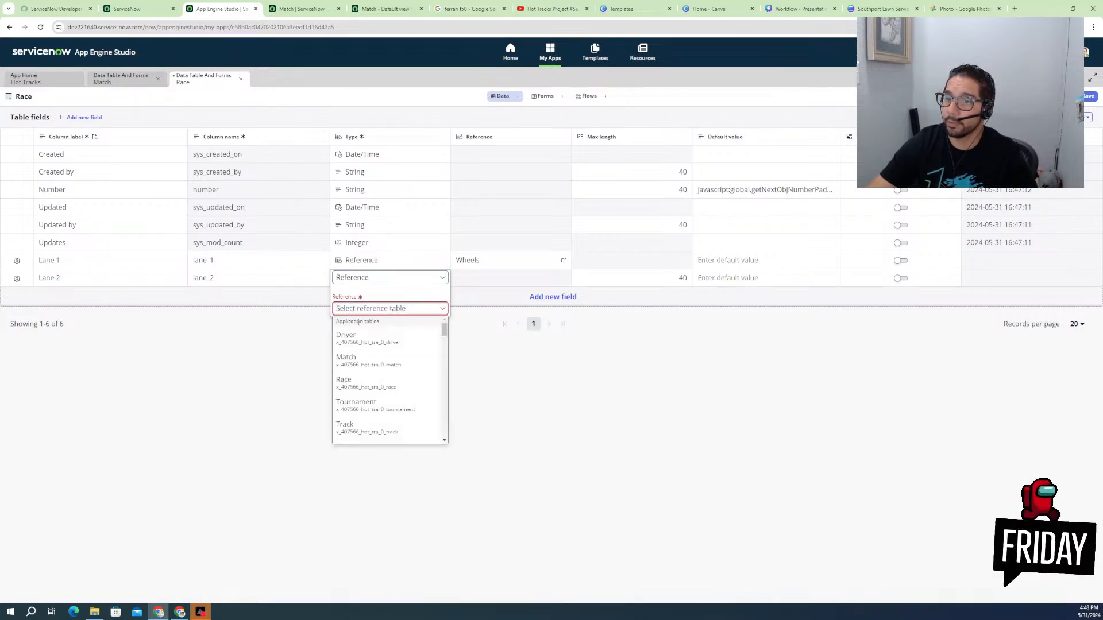
scroll(357, 413, "down", 1)
left_click(357, 408)
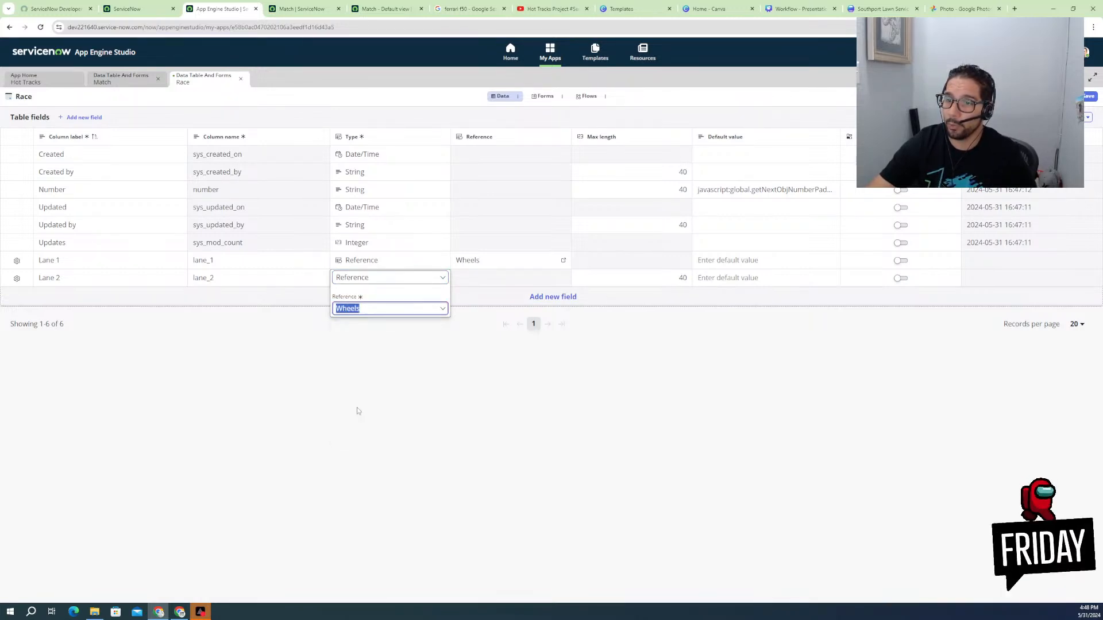
left_click(465, 347)
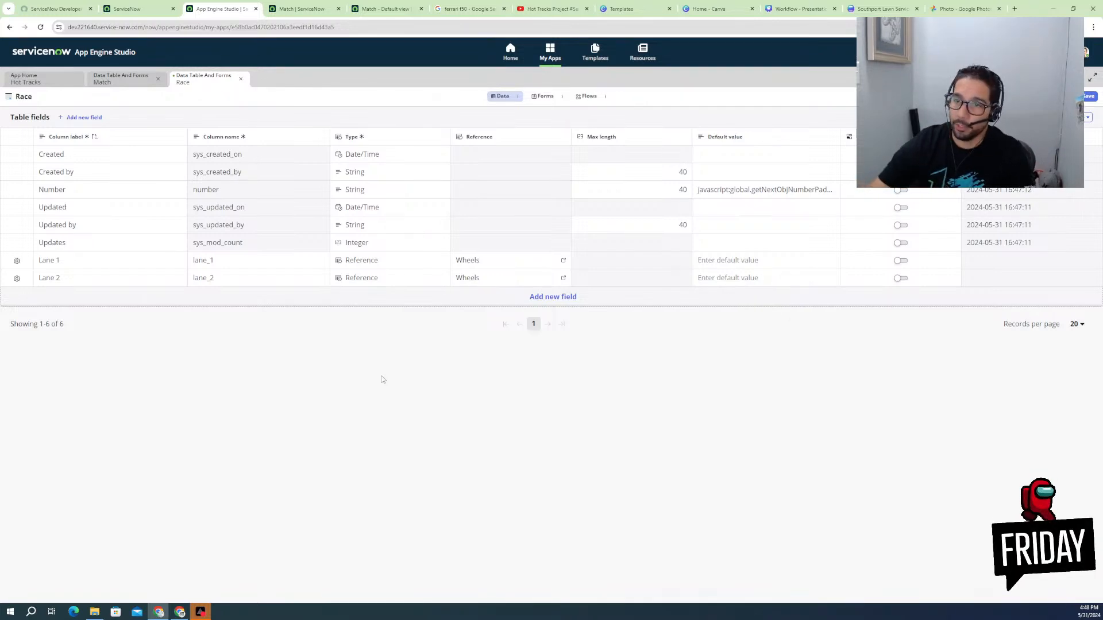
- Add a field labelled Lane 1 Time to the Race table and open its type for editing
left_click(538, 298)
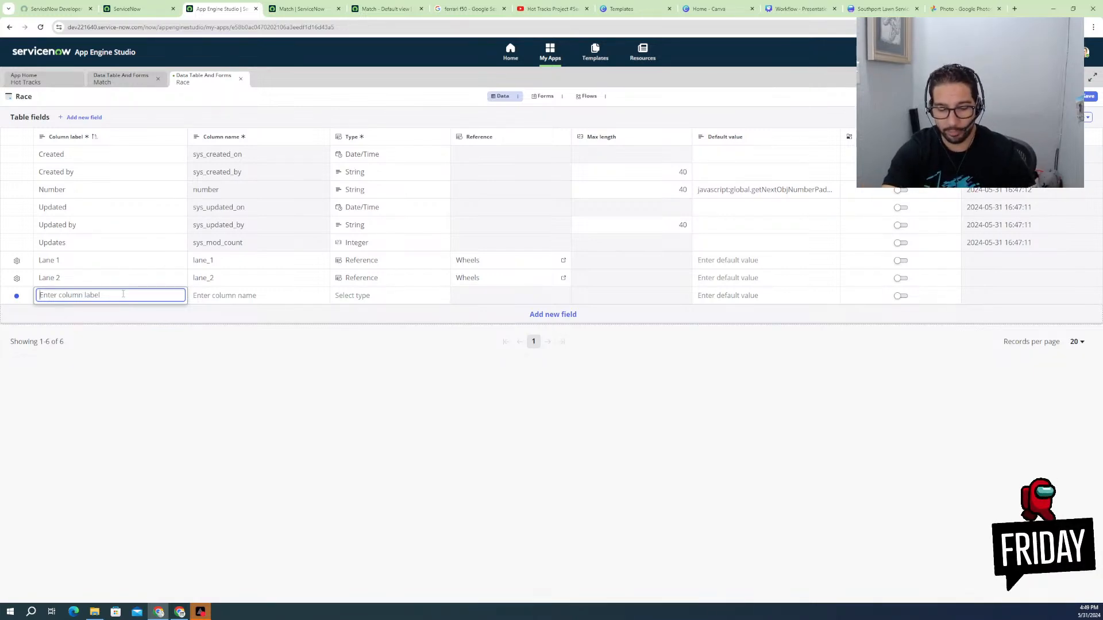
type("Lane 1 Time")
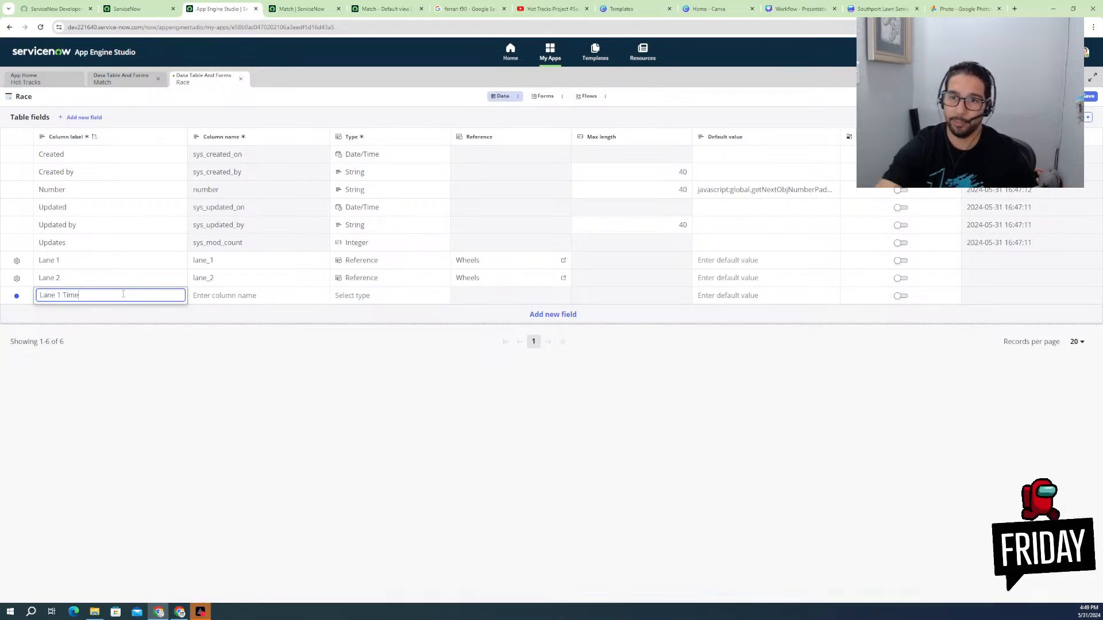
left_click(259, 298)
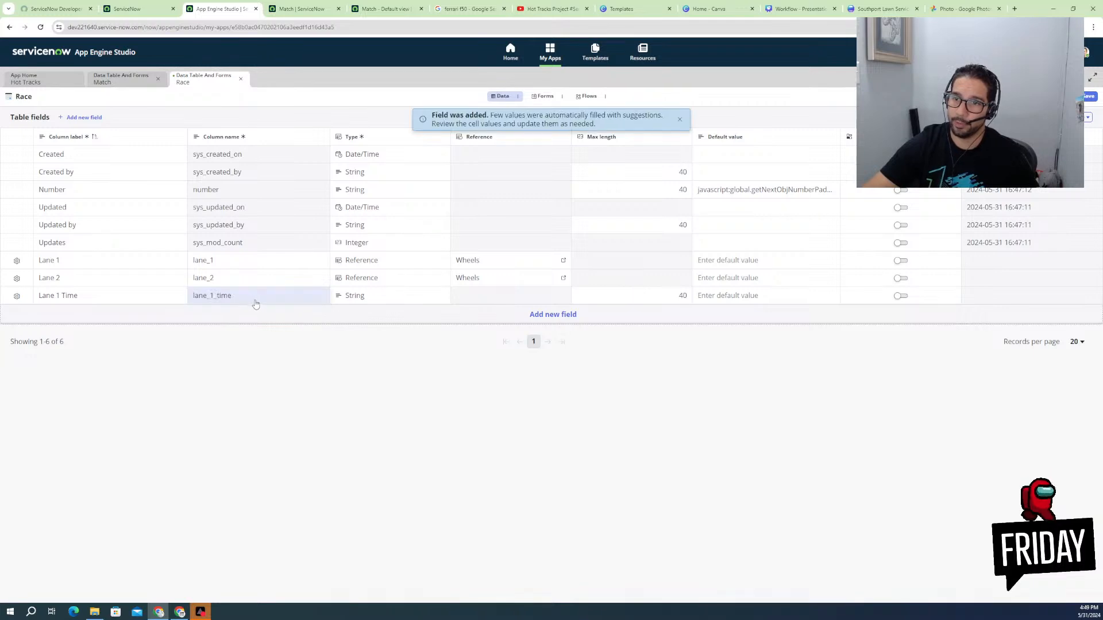
left_click(354, 296)
left_click(357, 296)
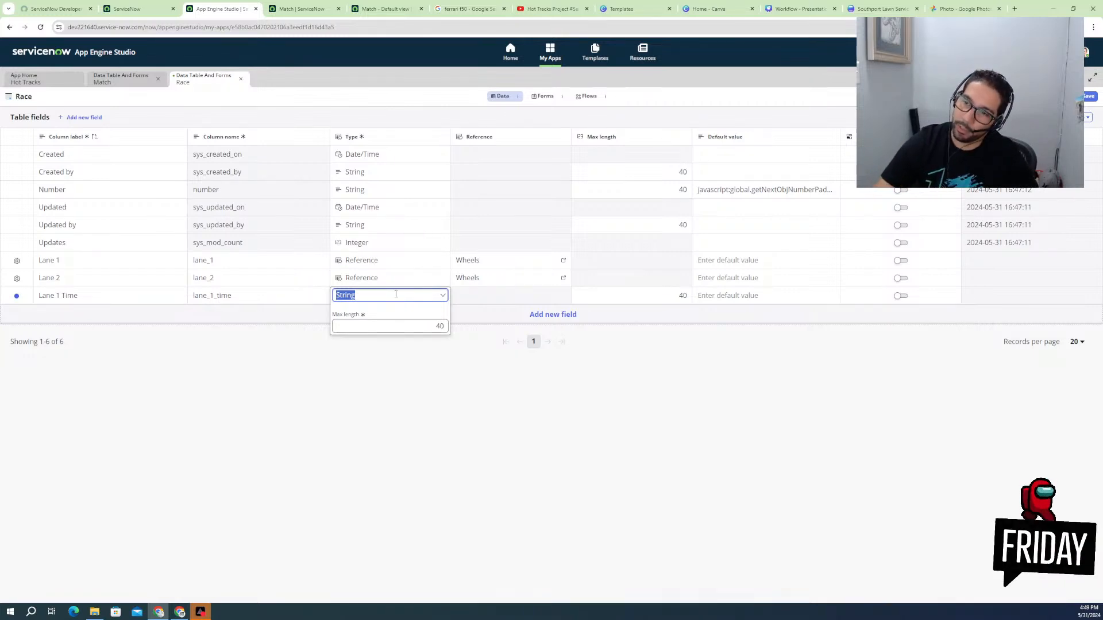
- Examine the Match table's field definitions to see which type the R1 Time field uses
left_click(122, 80)
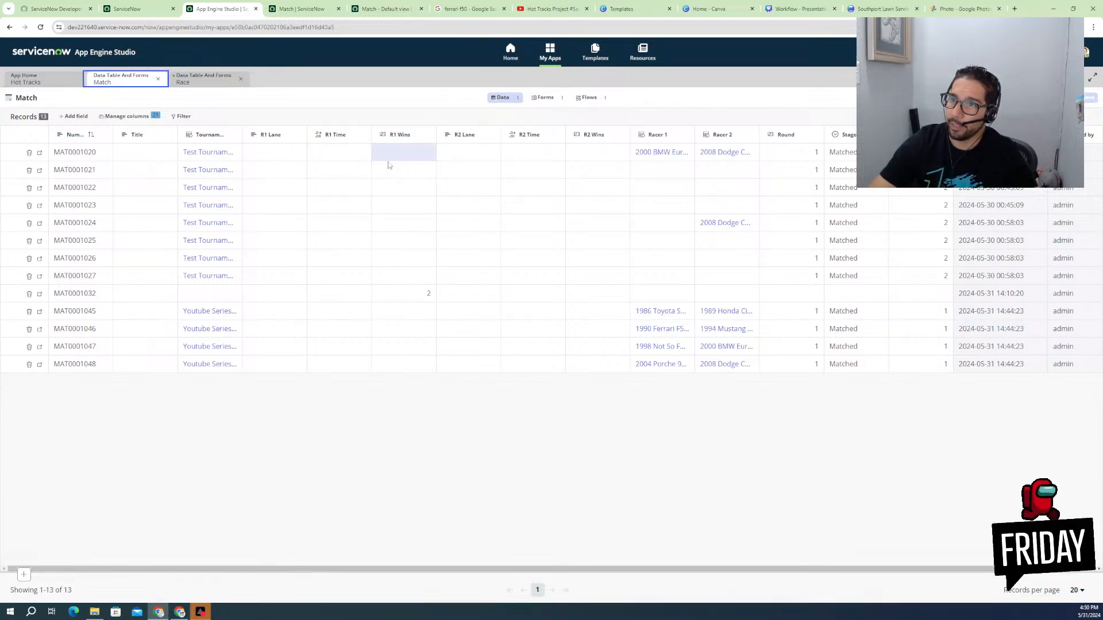
left_click(339, 140)
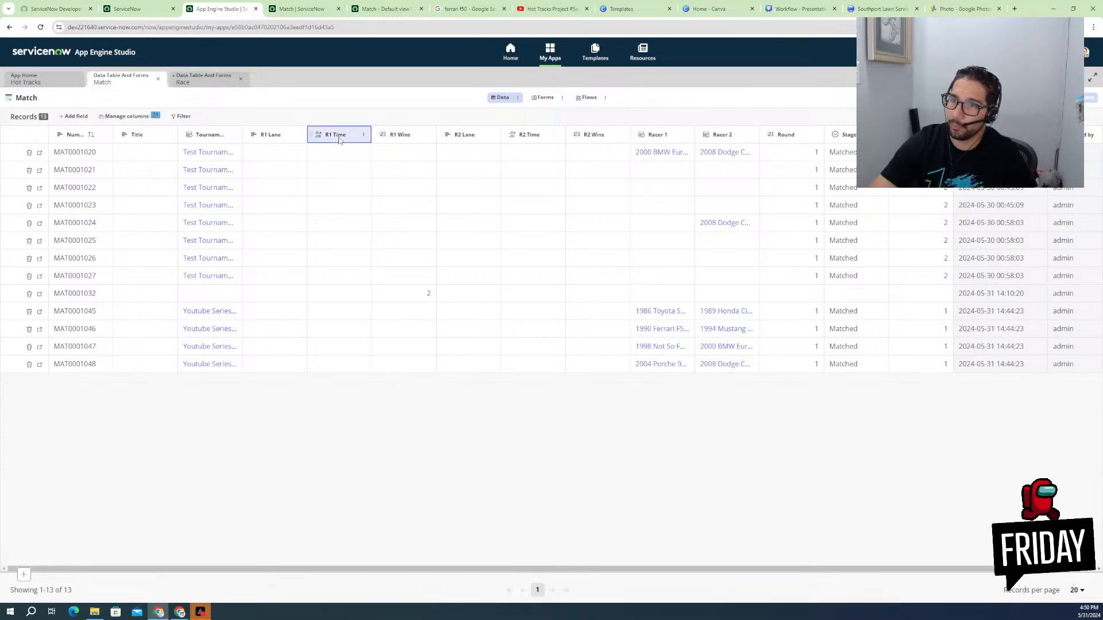
left_click(518, 97)
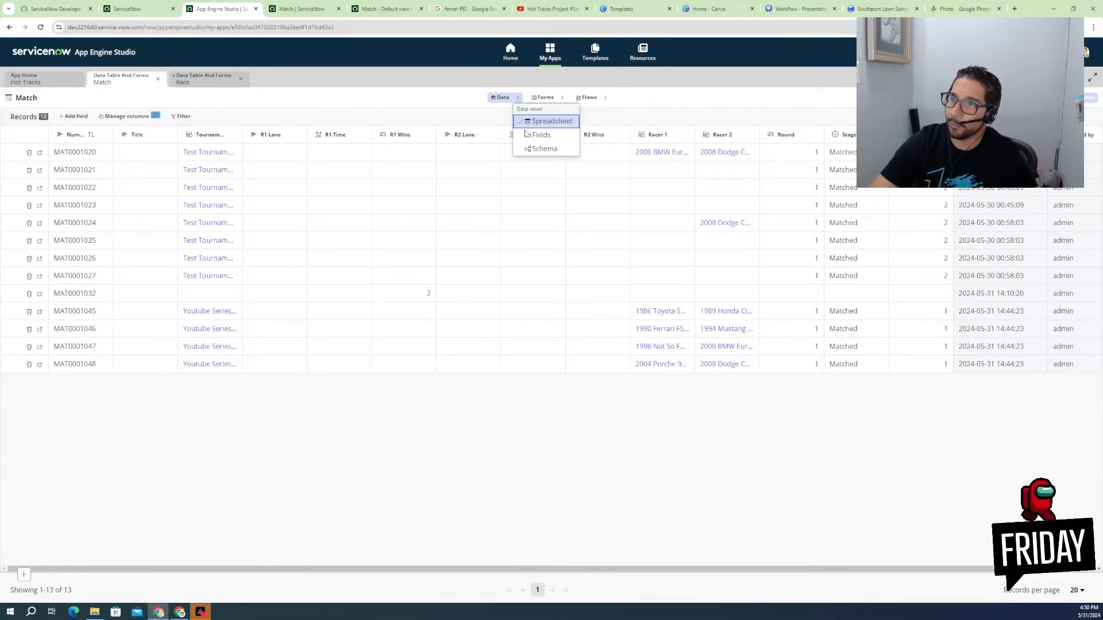
left_click(314, 173)
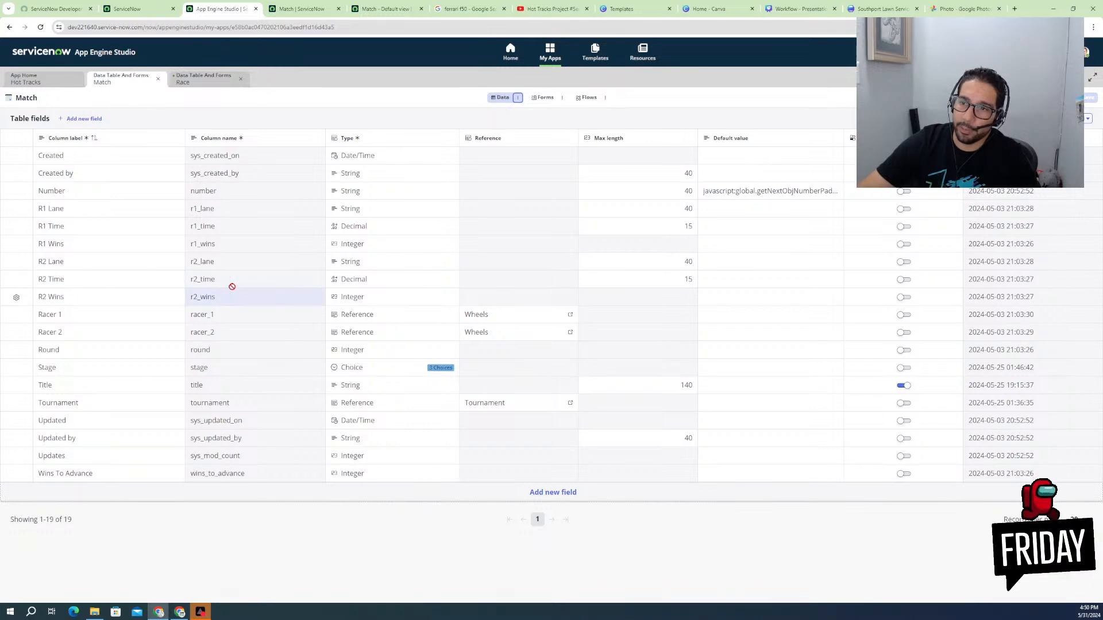
left_click(549, 98)
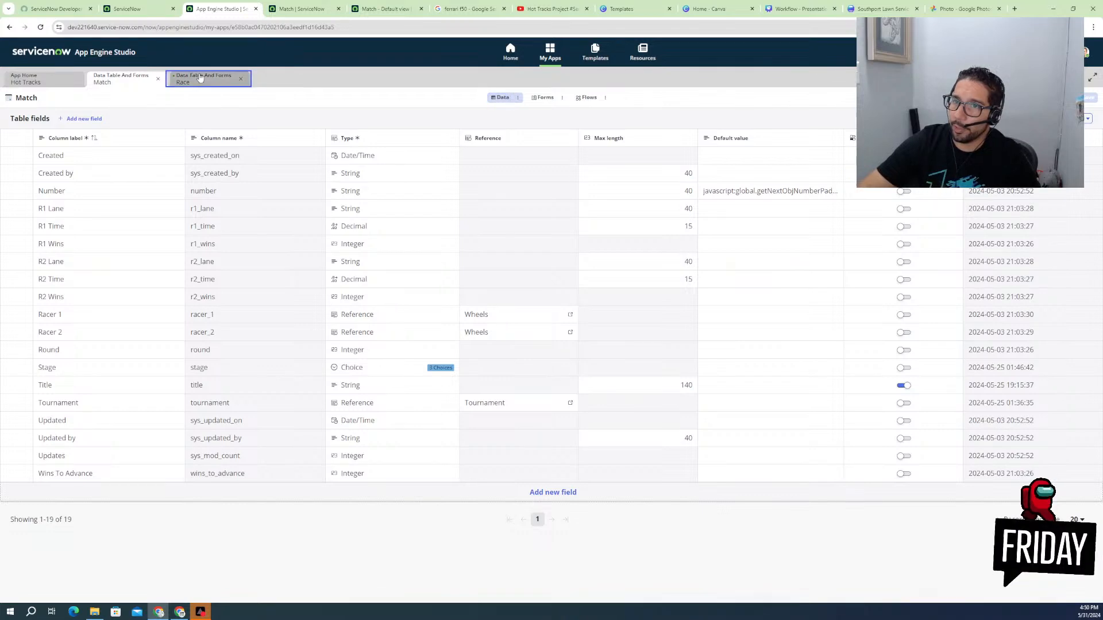
- Return to the Race table and set the Lane 1 Time field's type to Decimal
left_click(204, 79)
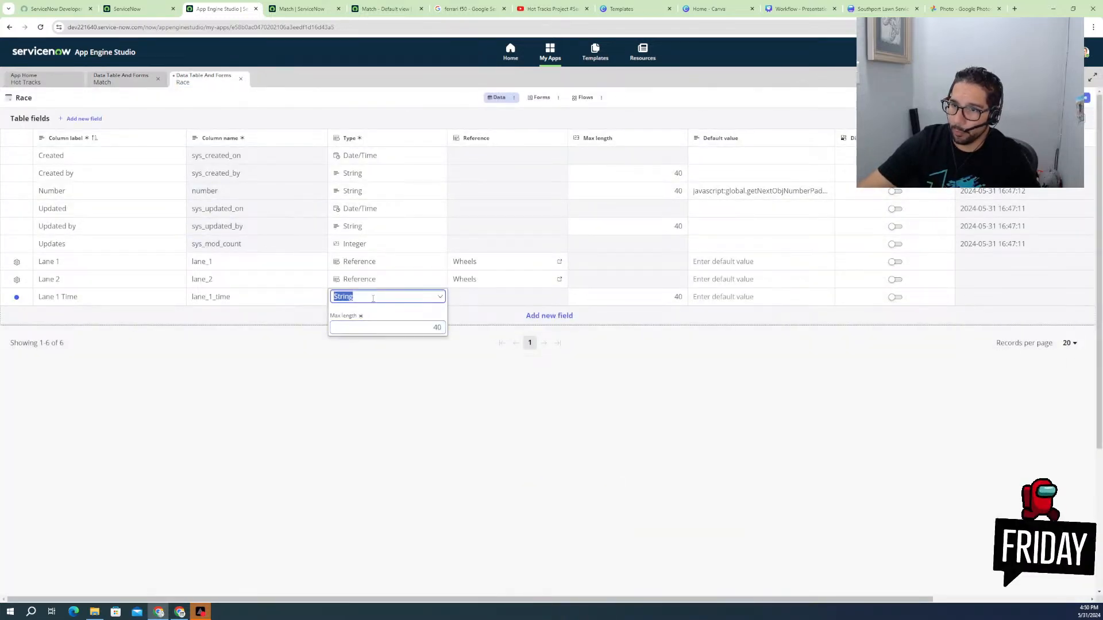
type("de")
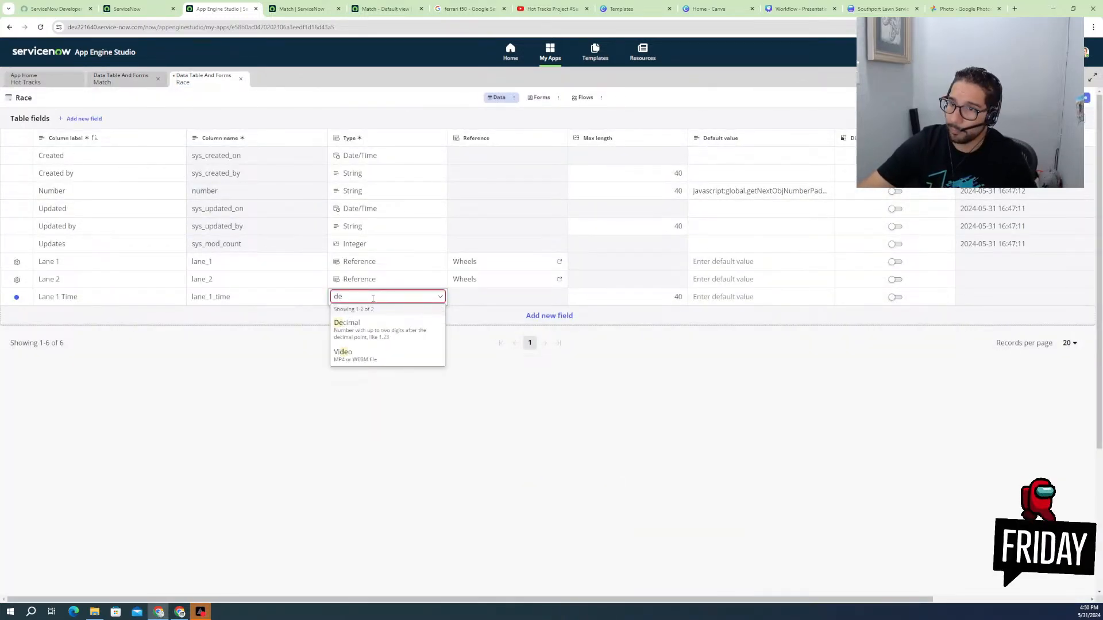
left_click(360, 337)
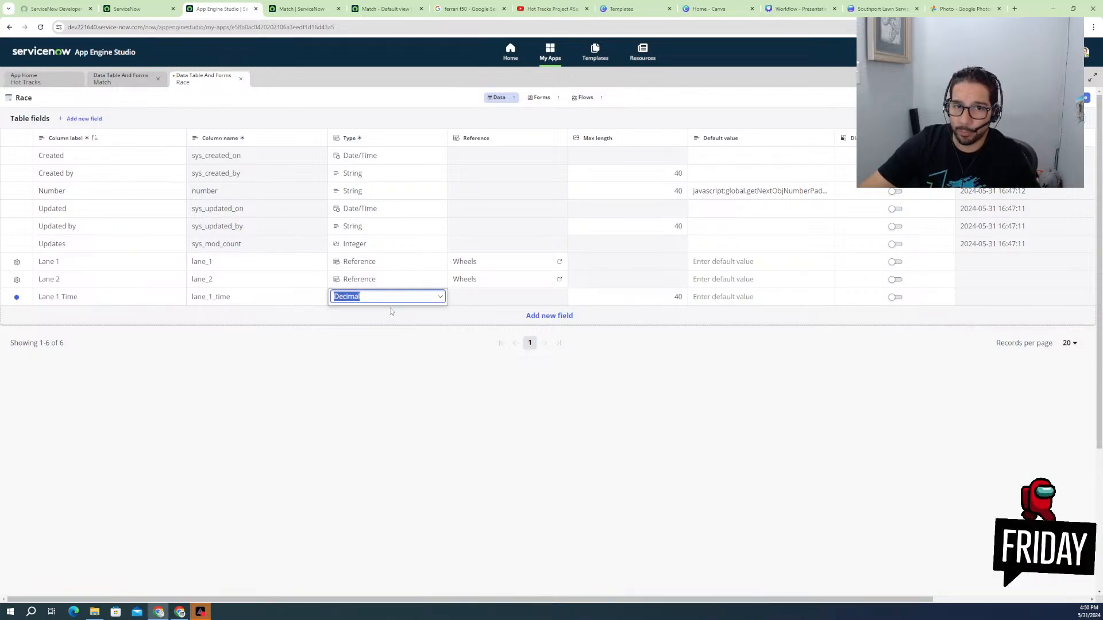
left_click(460, 299)
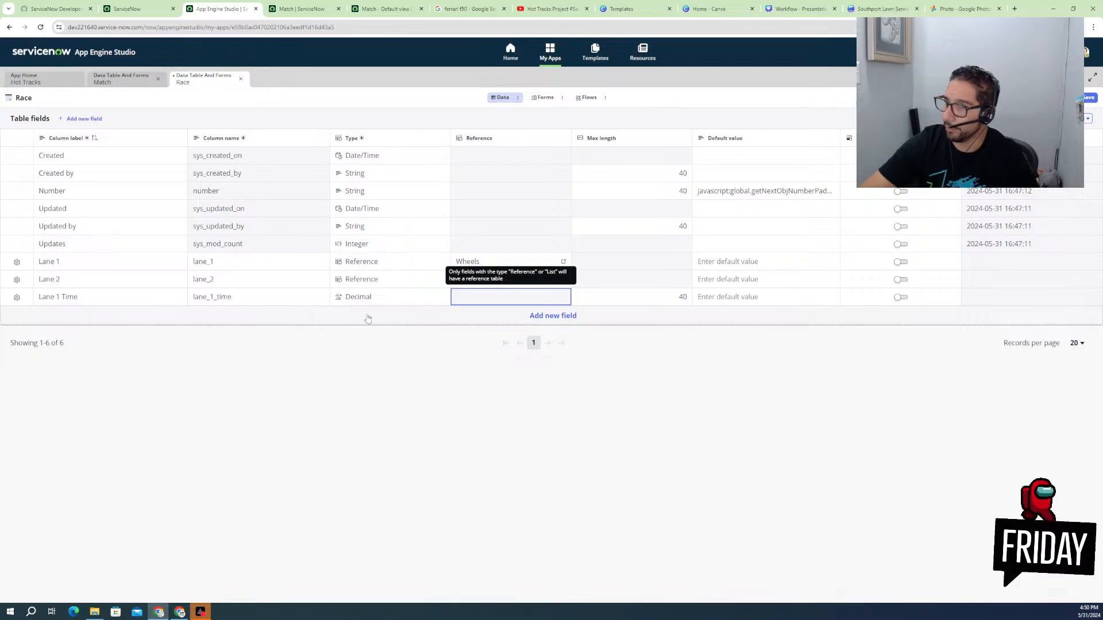
- Examine the Lane 1 Time field's detailed properties, including its attributes, formula, choices and default value
left_click(18, 297)
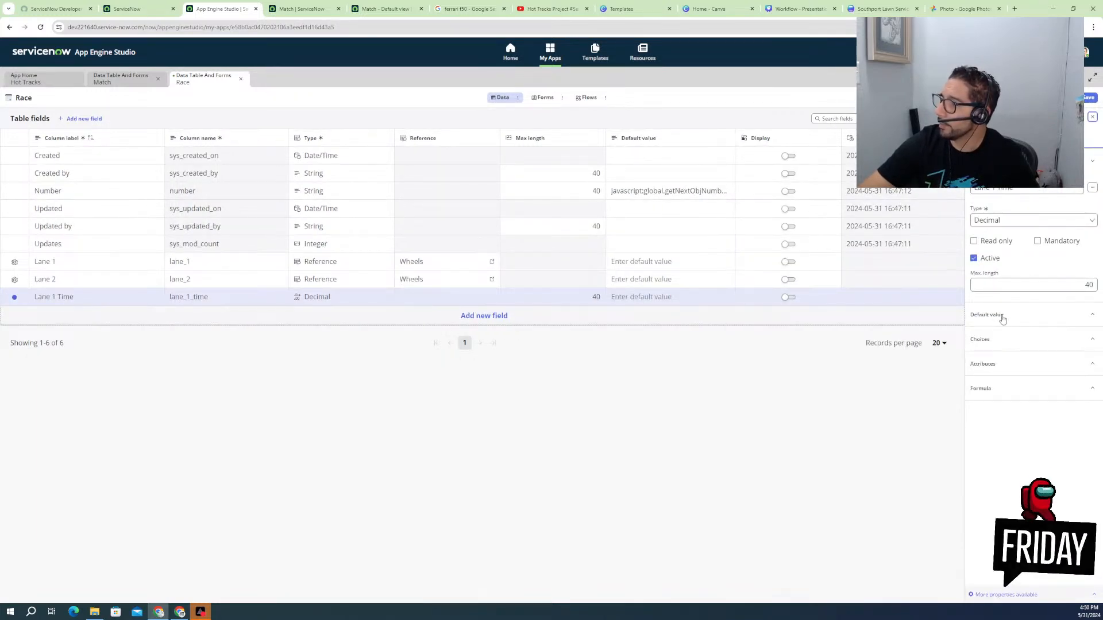
left_click(995, 371)
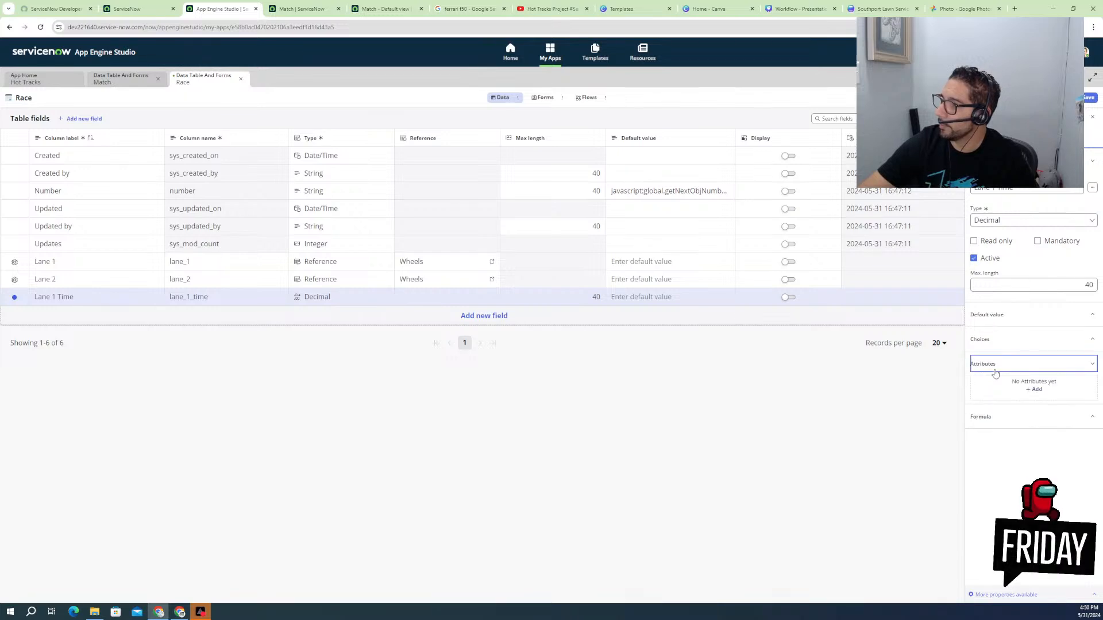
left_click(998, 415)
left_click(999, 331)
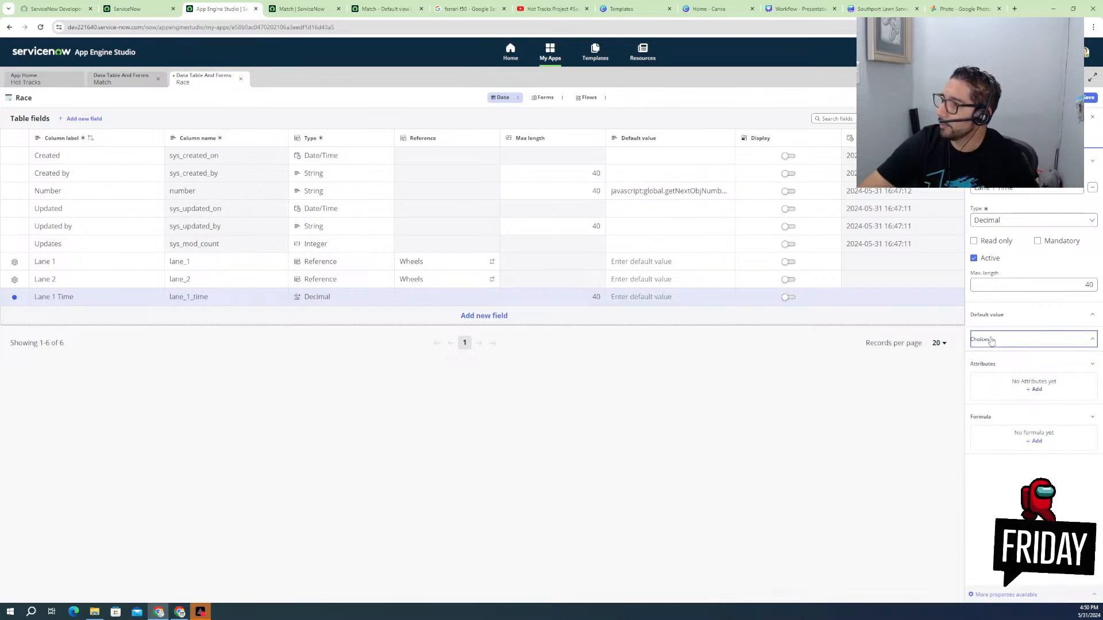
left_click(994, 318)
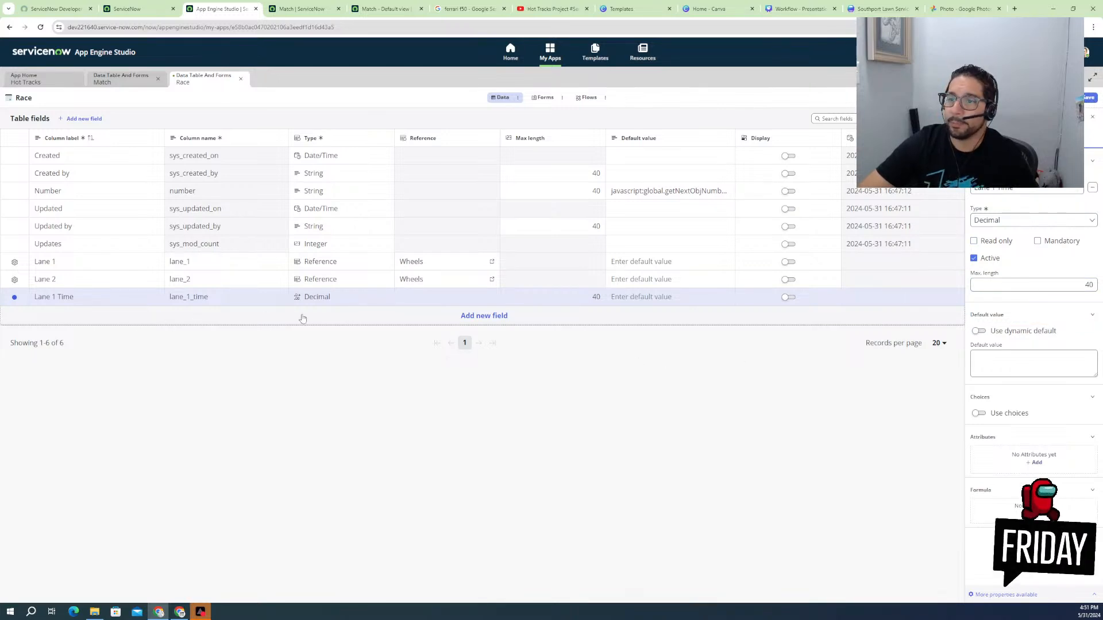
- Add a Lane 2 Time field to the Race table with the Decimal type
left_click(479, 317)
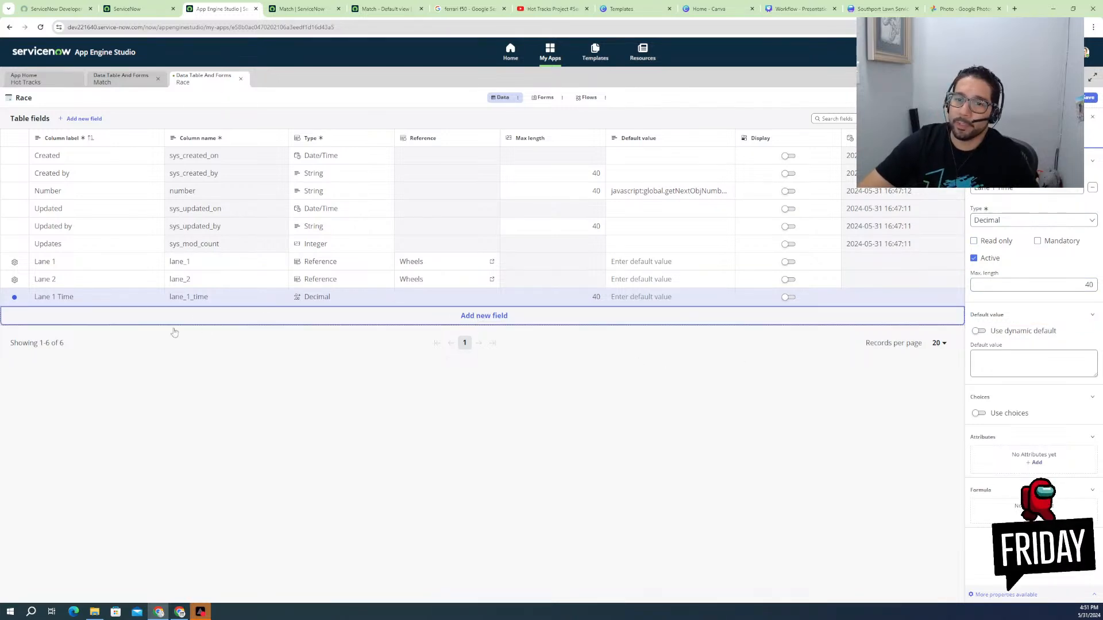
type("Lane 2 Time")
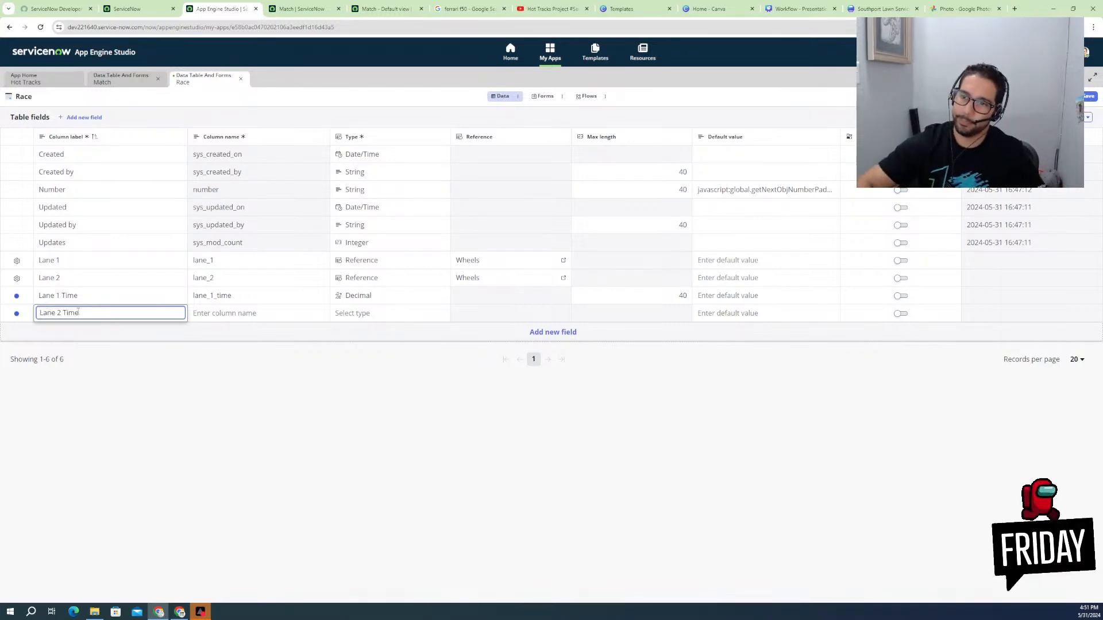
left_click(424, 314)
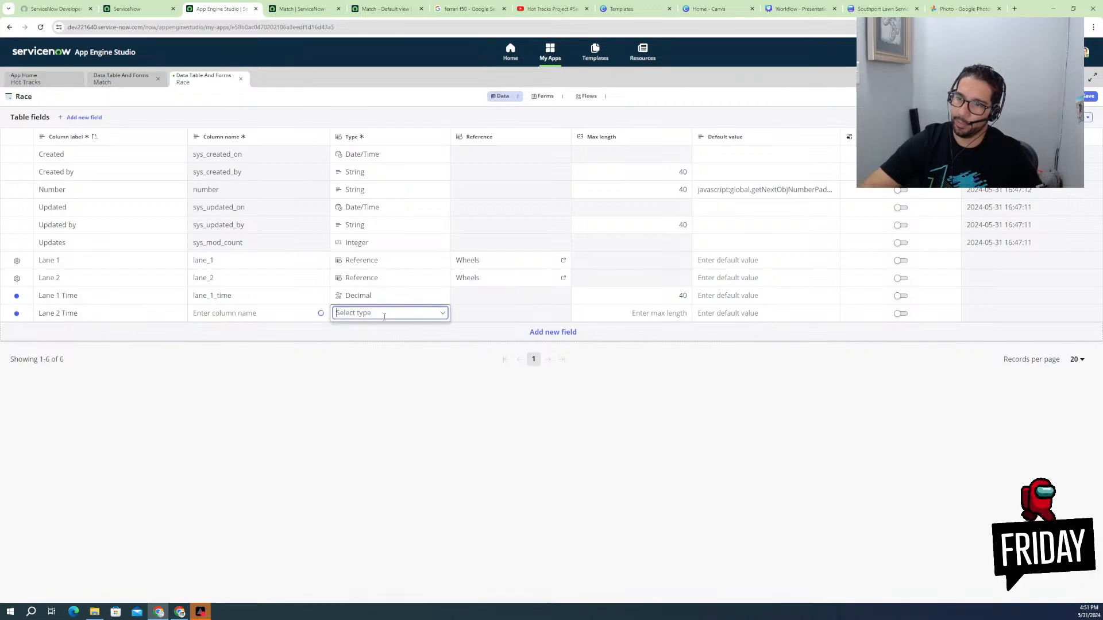
left_click(432, 314)
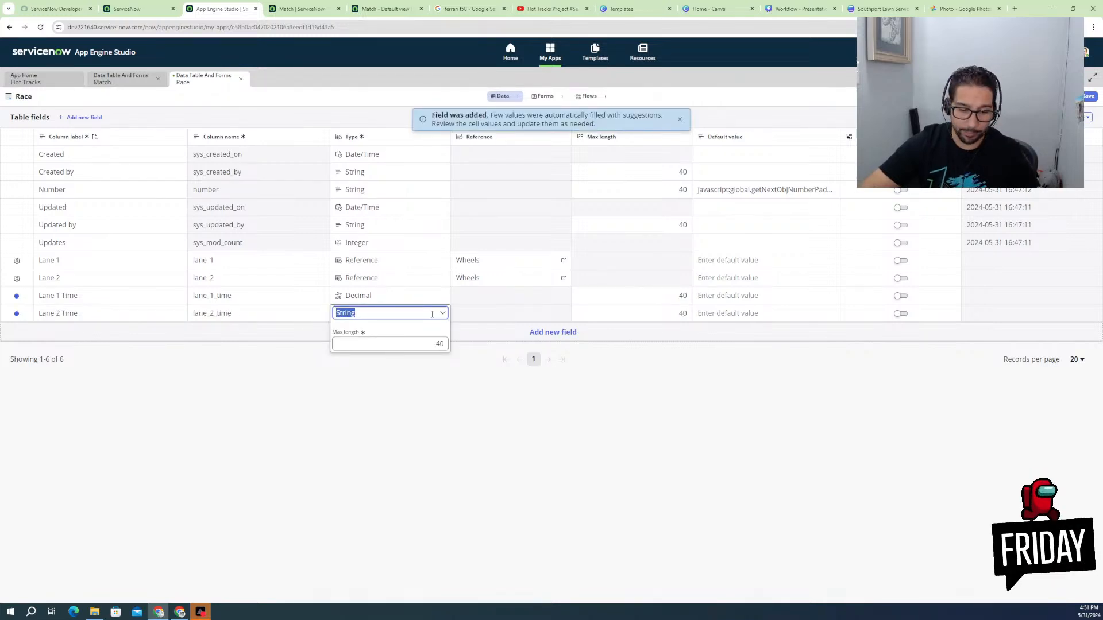
type("dec")
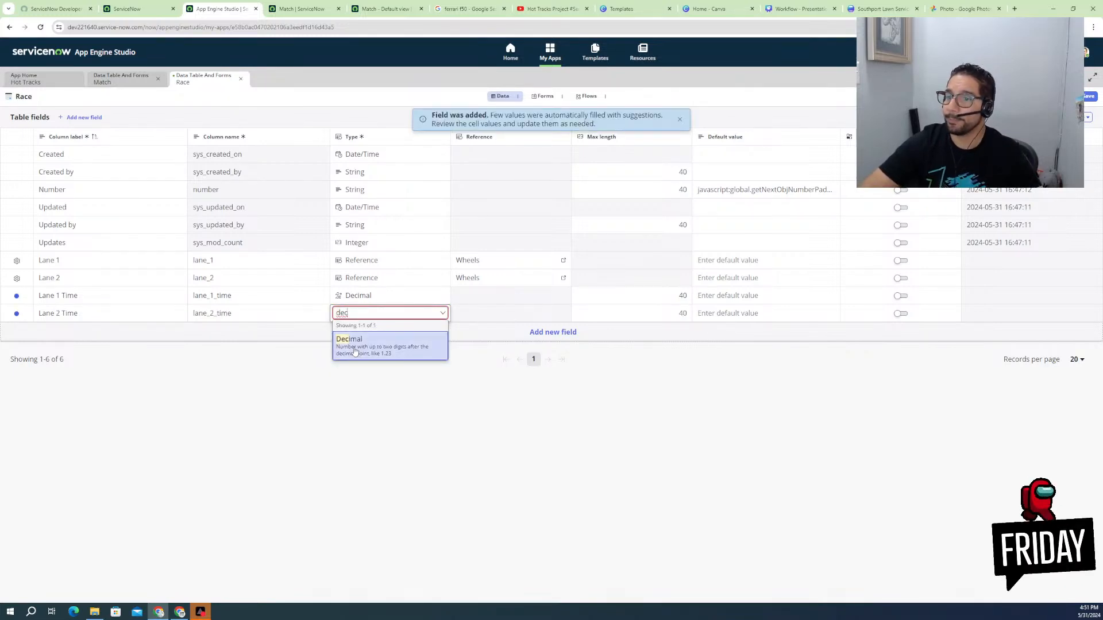
left_click(412, 343)
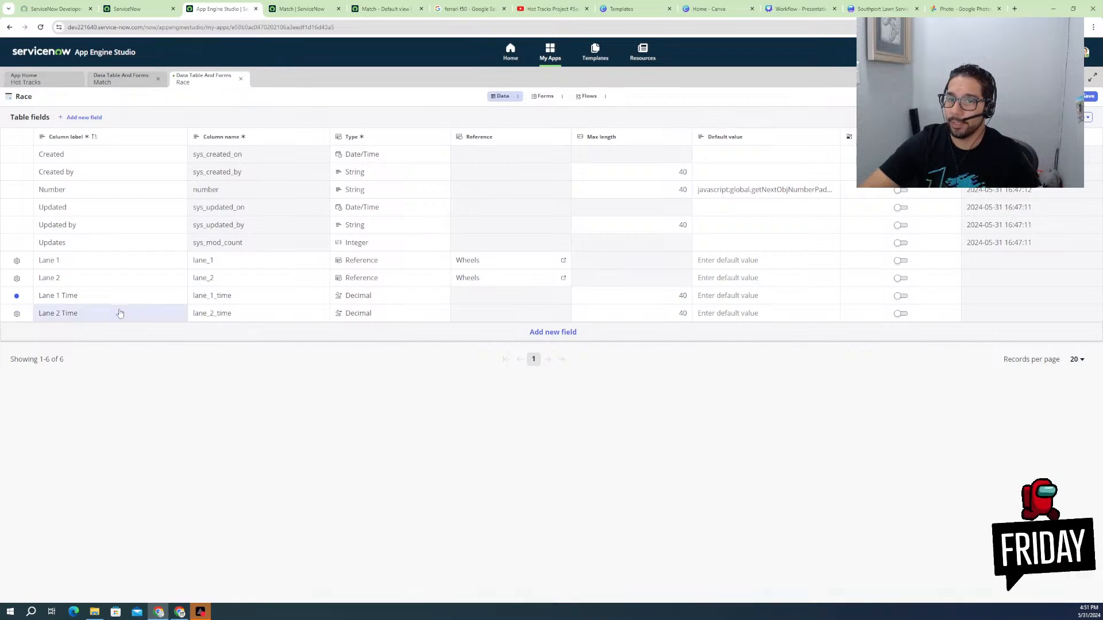
- Compare the Race table's lane fields with the Match table's Racer 1 and Racer 2 field definitions
left_click(540, 333)
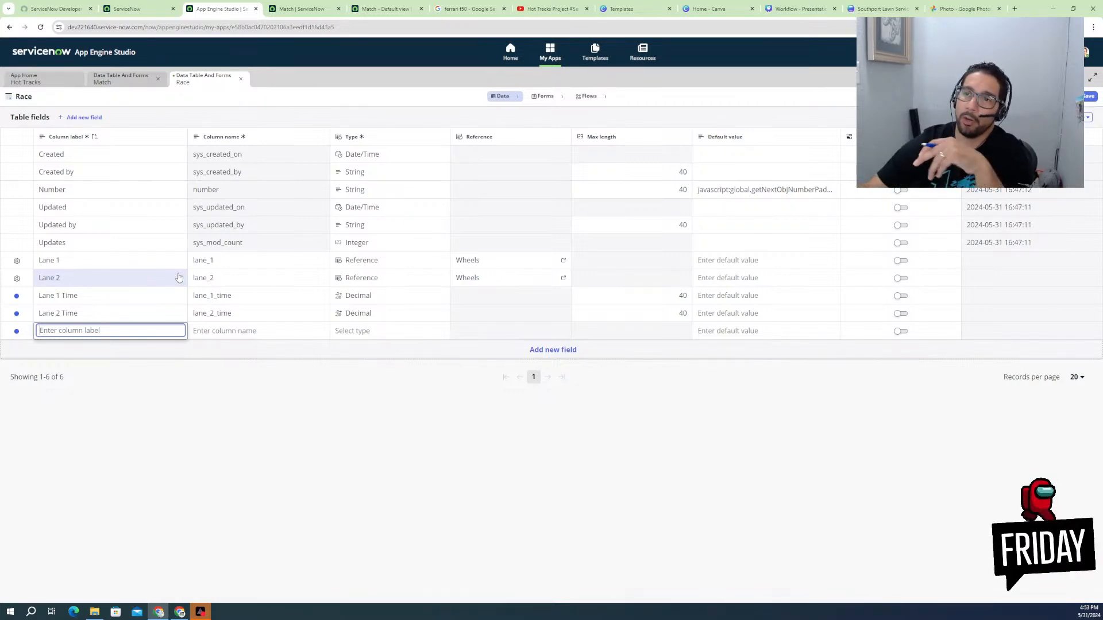
left_click(123, 80)
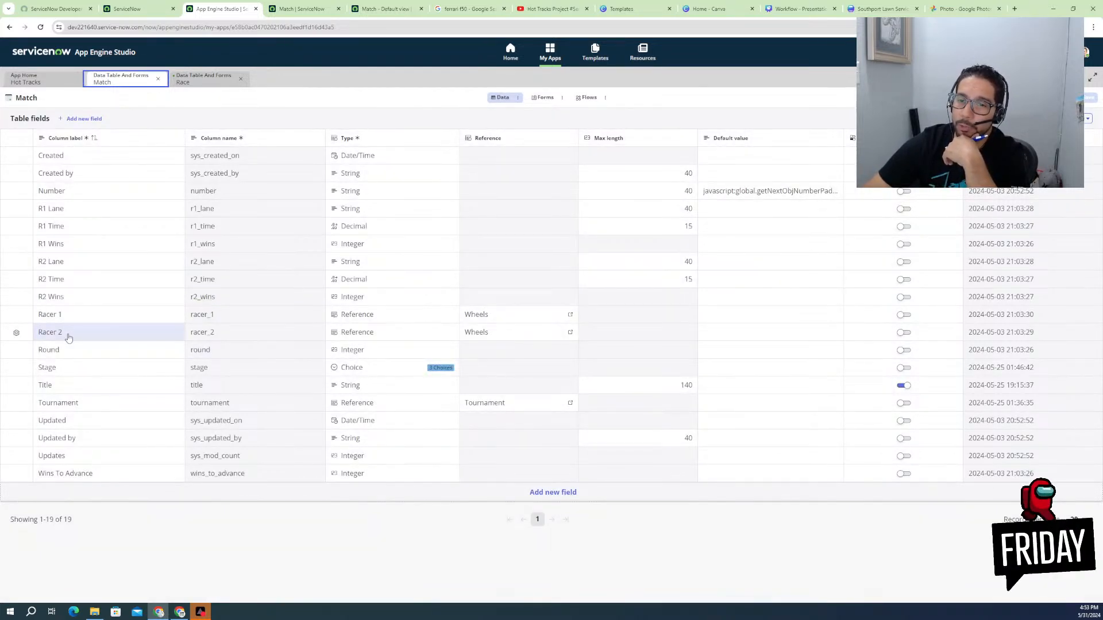
left_click(206, 81)
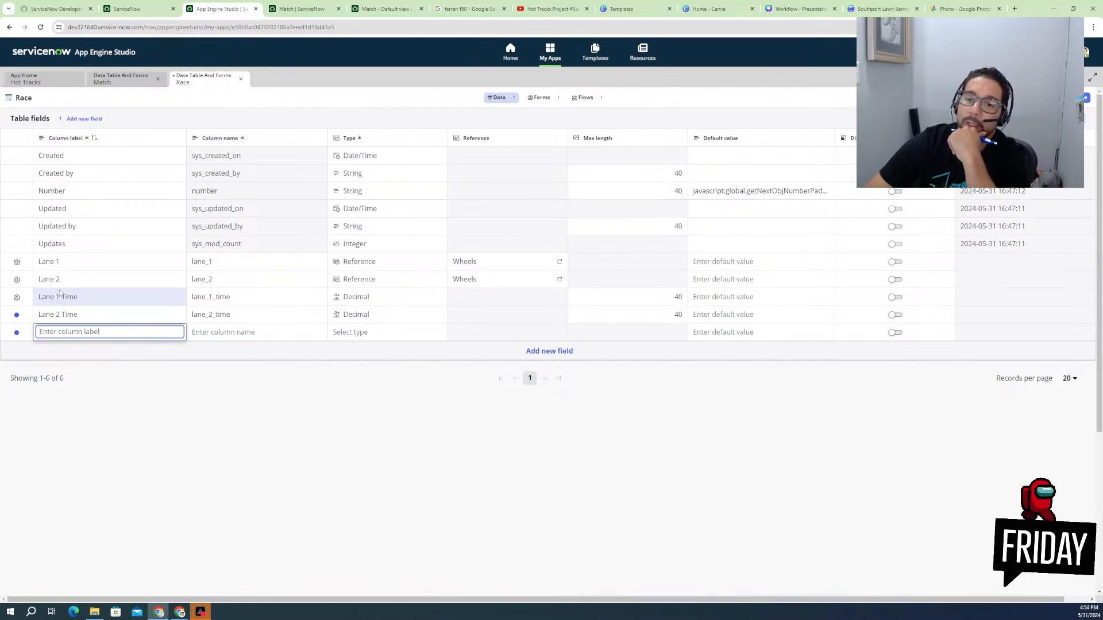
left_click(118, 84)
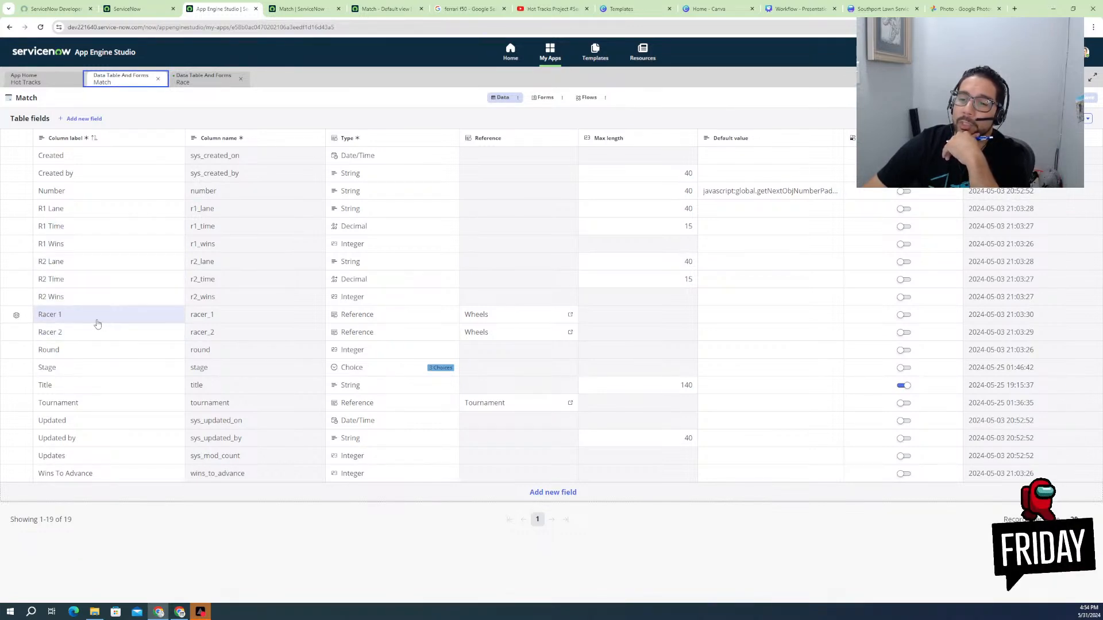
left_click(73, 322)
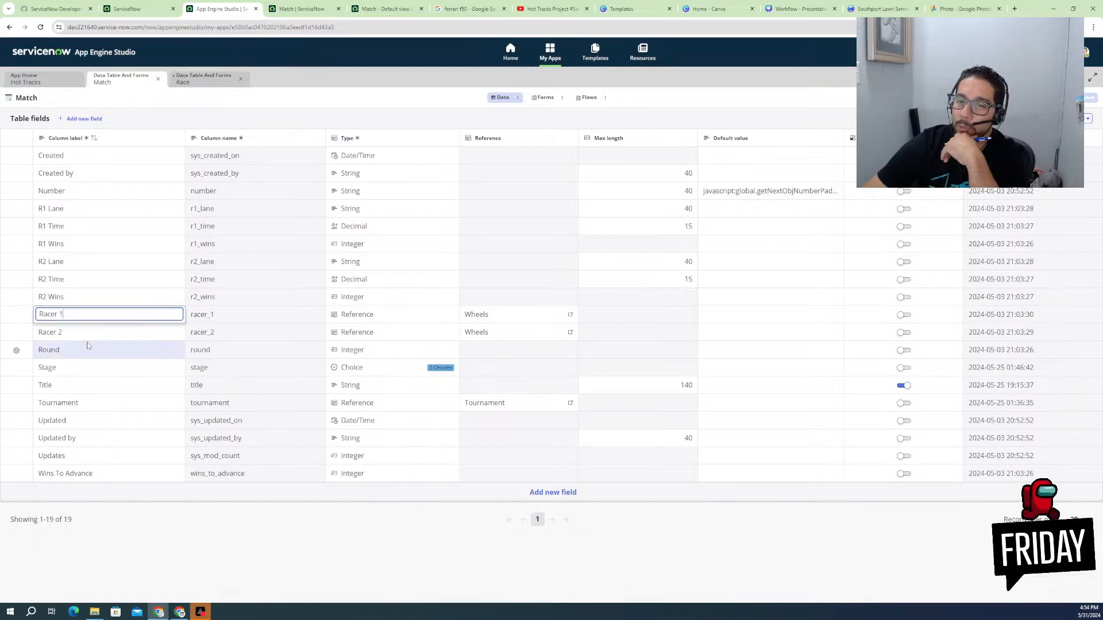
left_click(204, 79)
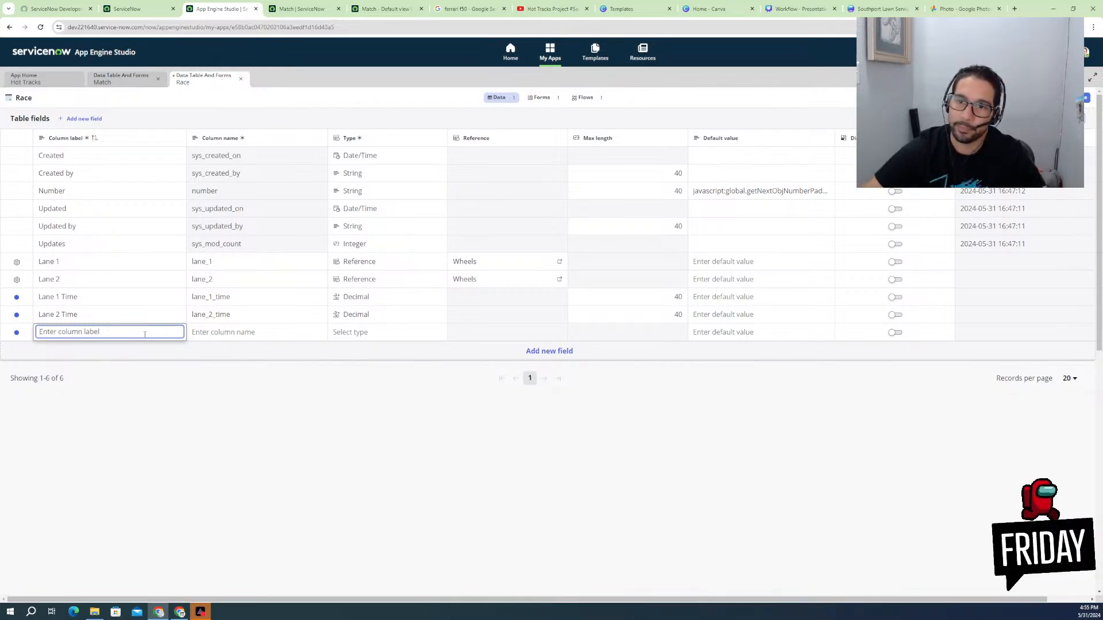
- Change the Race table's Lane 1 Time column label to Racer 1
left_click(97, 296)
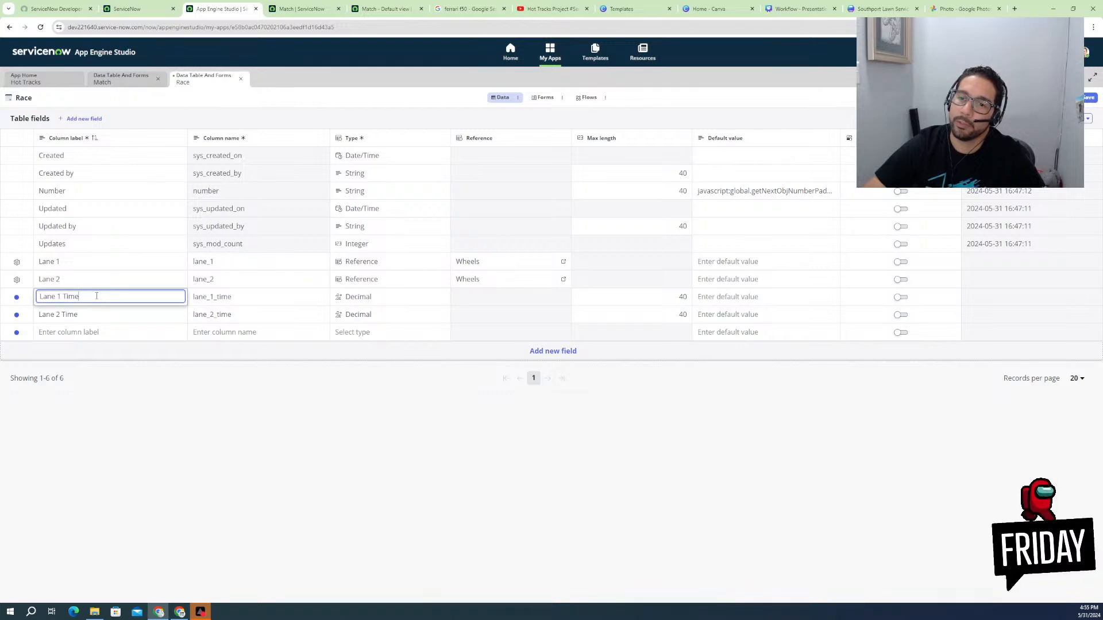
double_click(96, 296)
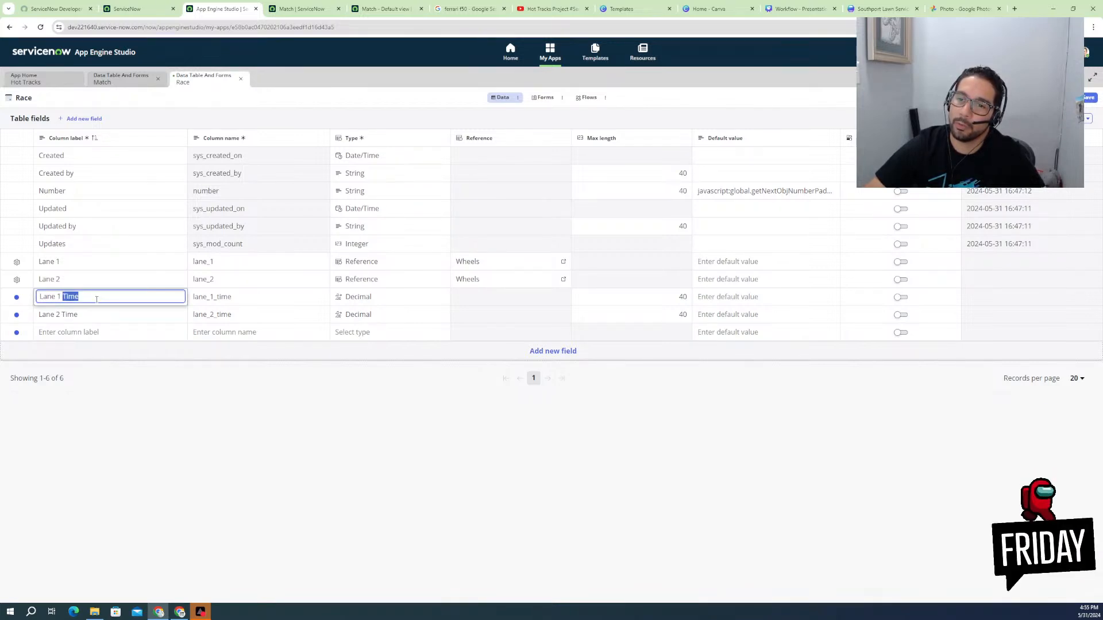
key("ctrl+a")
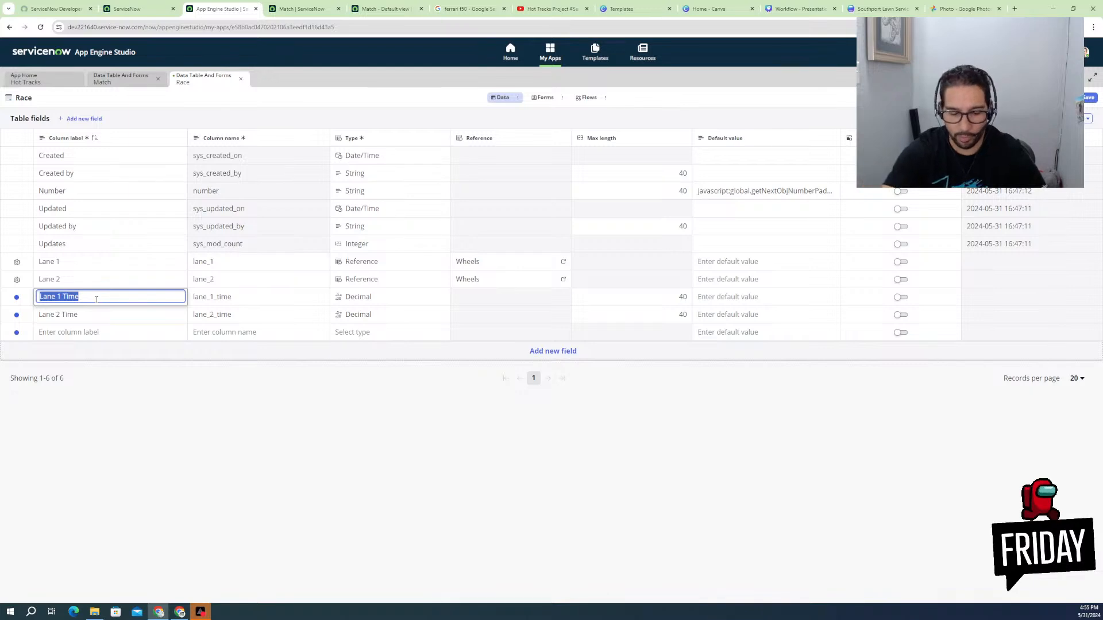
type("Racer")
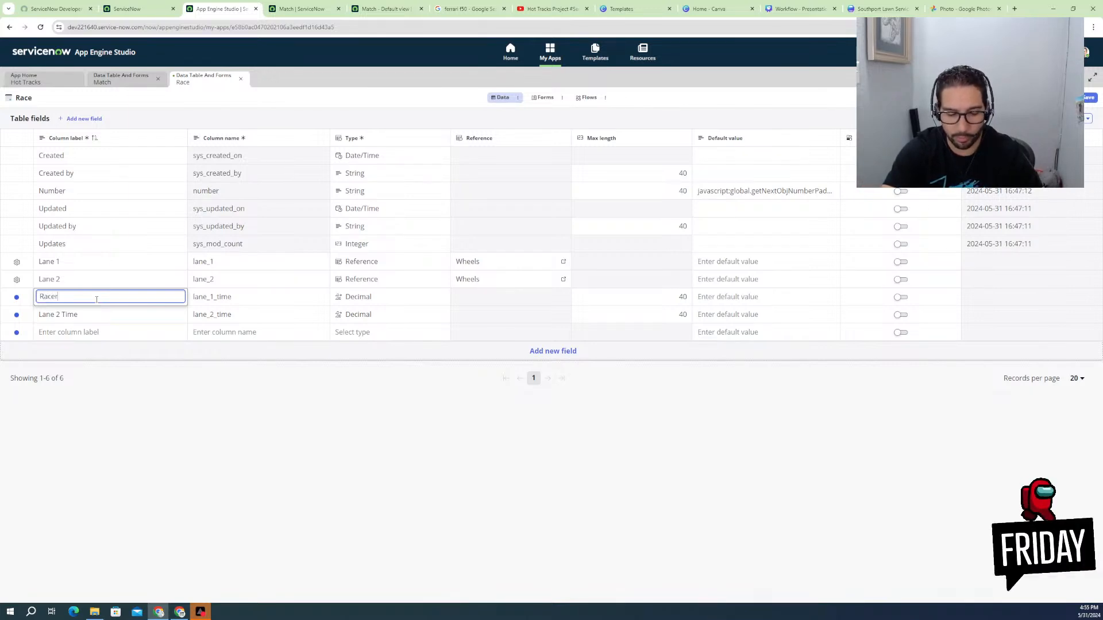
type(" 1")
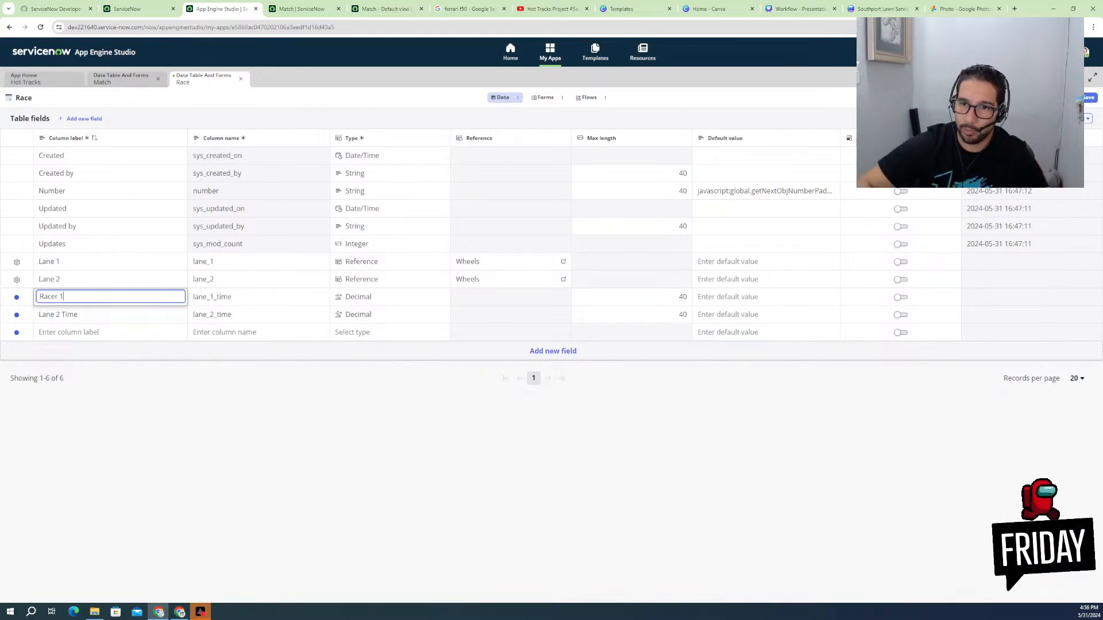
- Change the Race table's Lane 2 Time column label to Racer 2
left_click(83, 315)
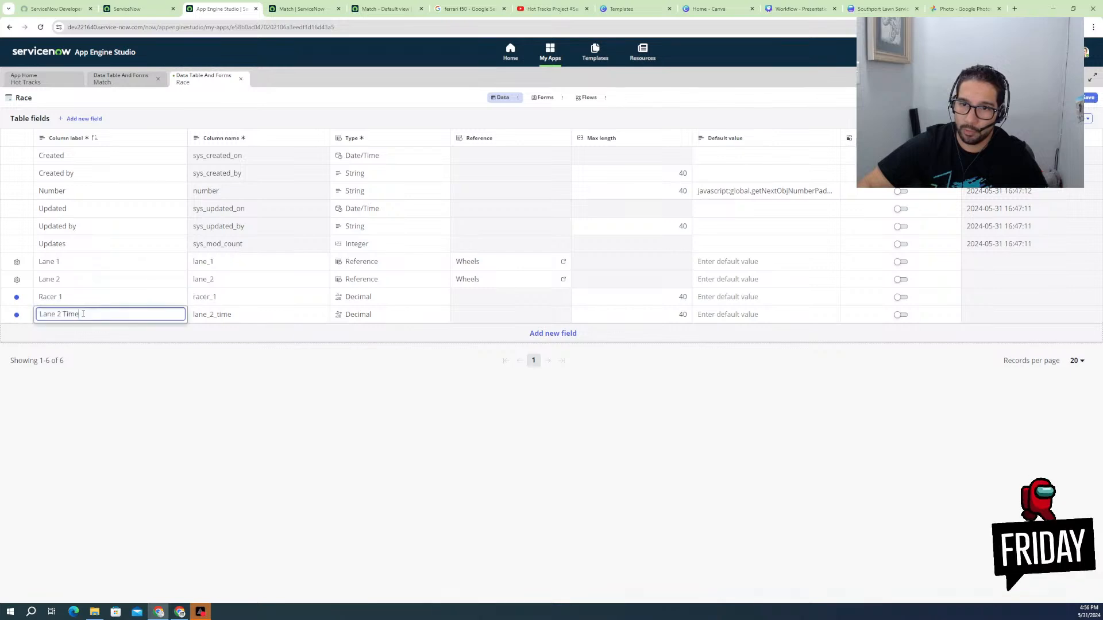
triple_click(83, 313)
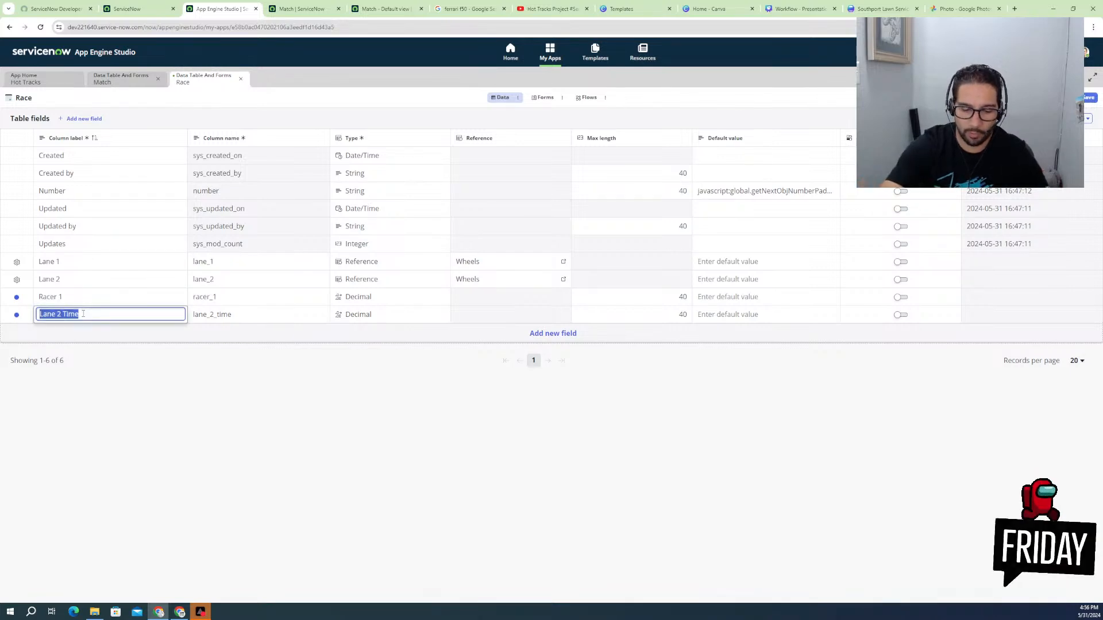
type("Race")
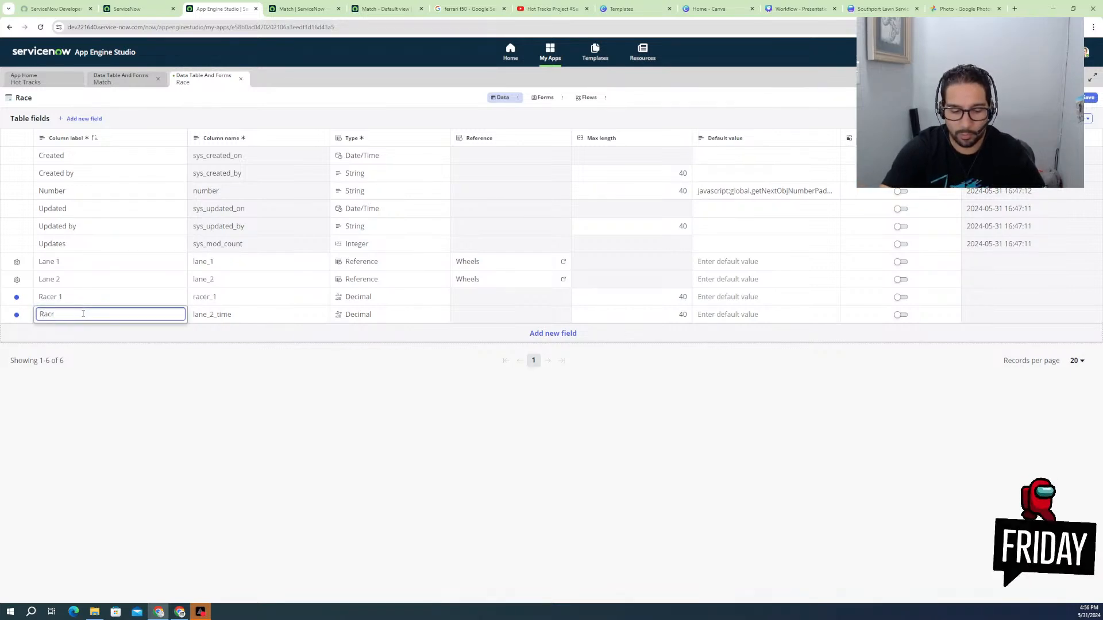
left_click(51, 312)
type("e")
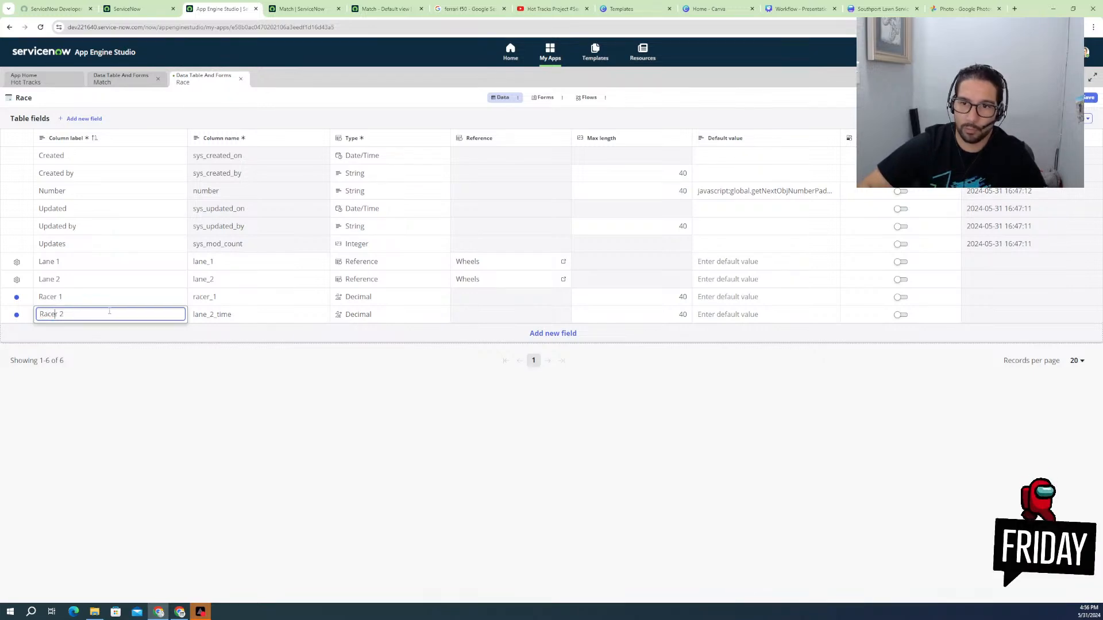
left_click(104, 275)
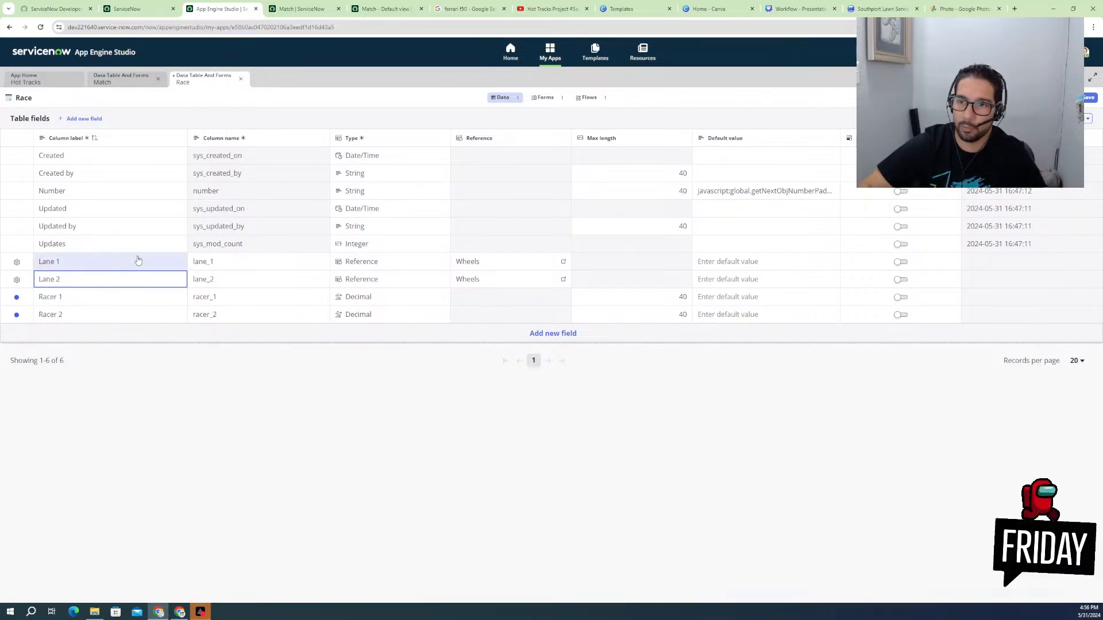
- Extend the two decimal fields' labels to Racer 1 Time and Racer 2 Time
left_click(70, 263)
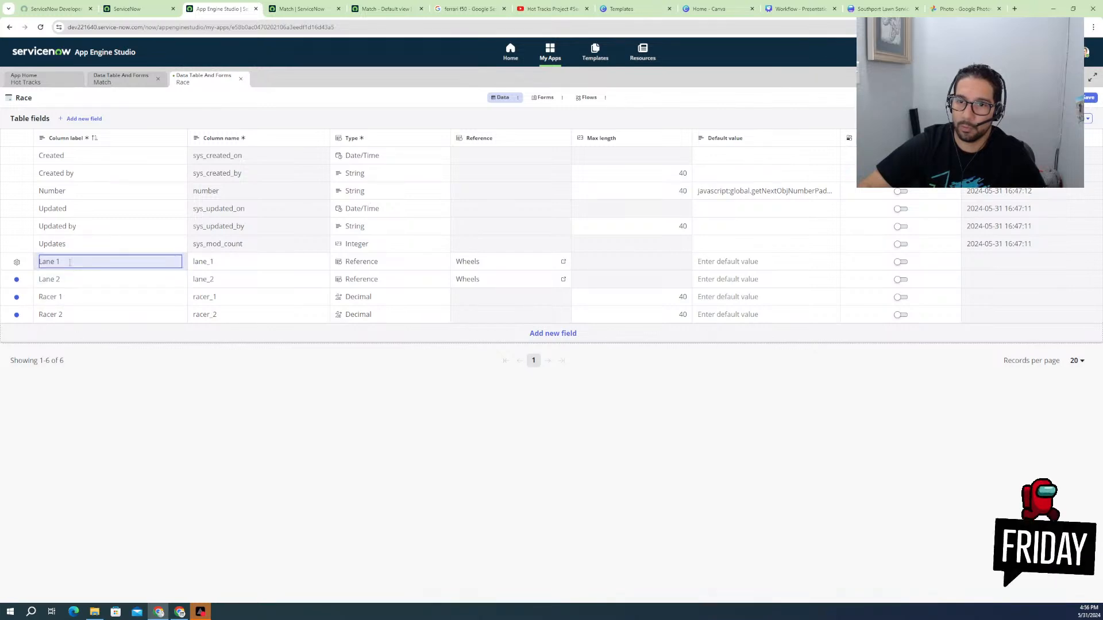
left_click(69, 262)
left_click(79, 295)
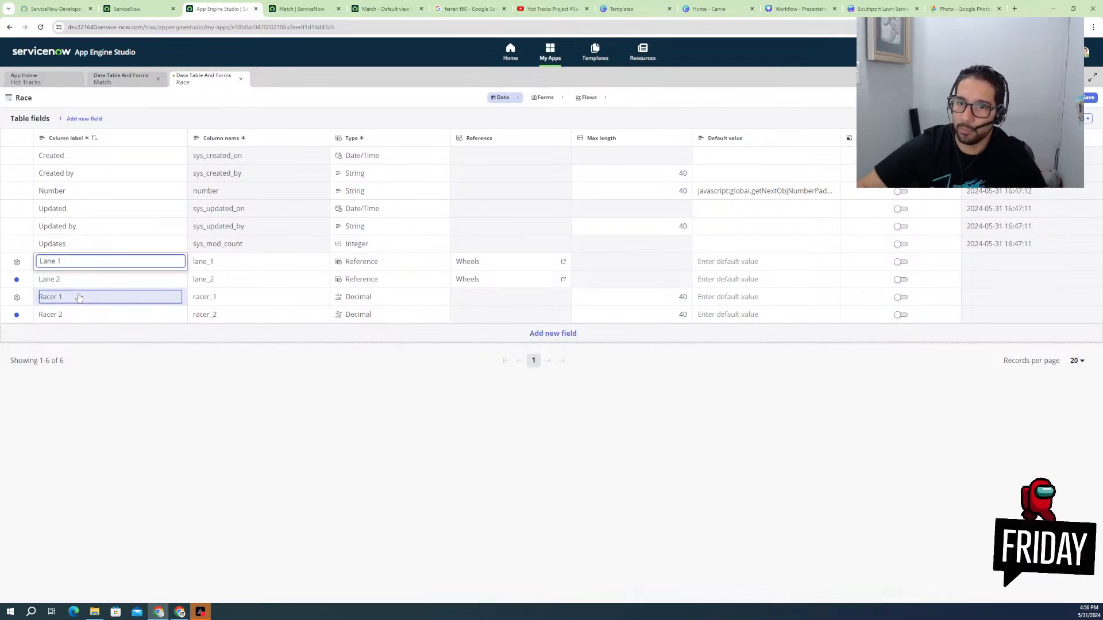
left_click(78, 294)
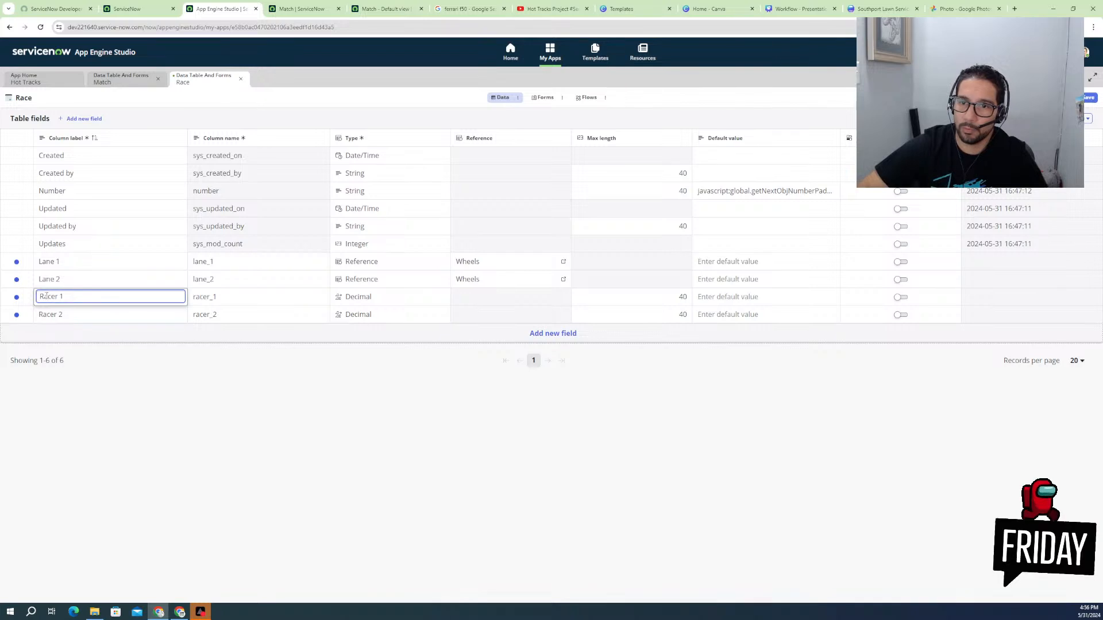
type("Time")
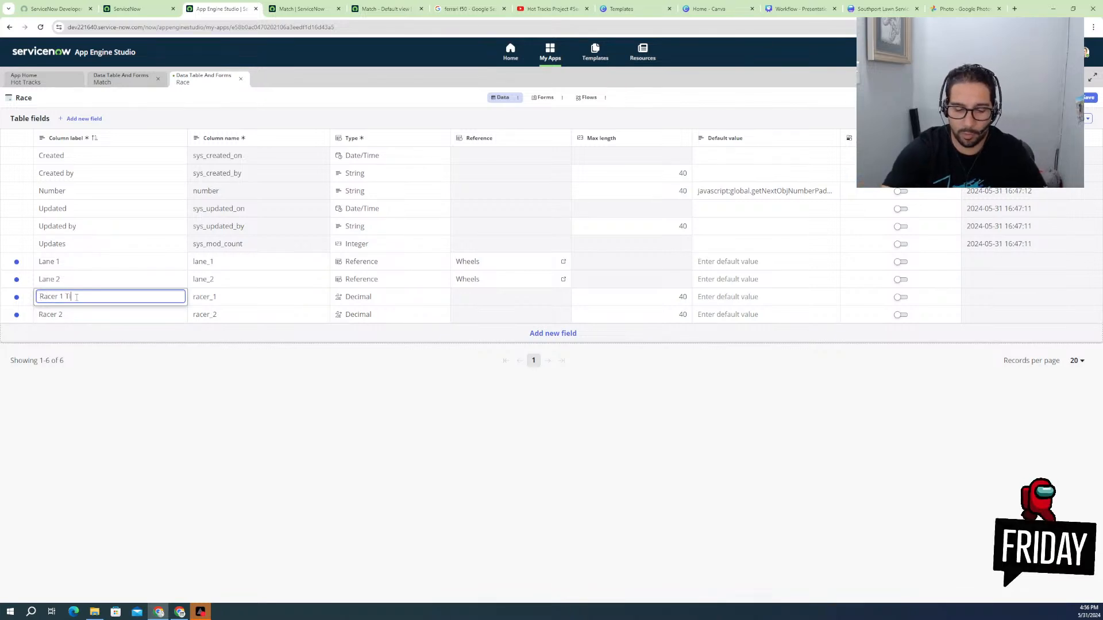
left_click(77, 315)
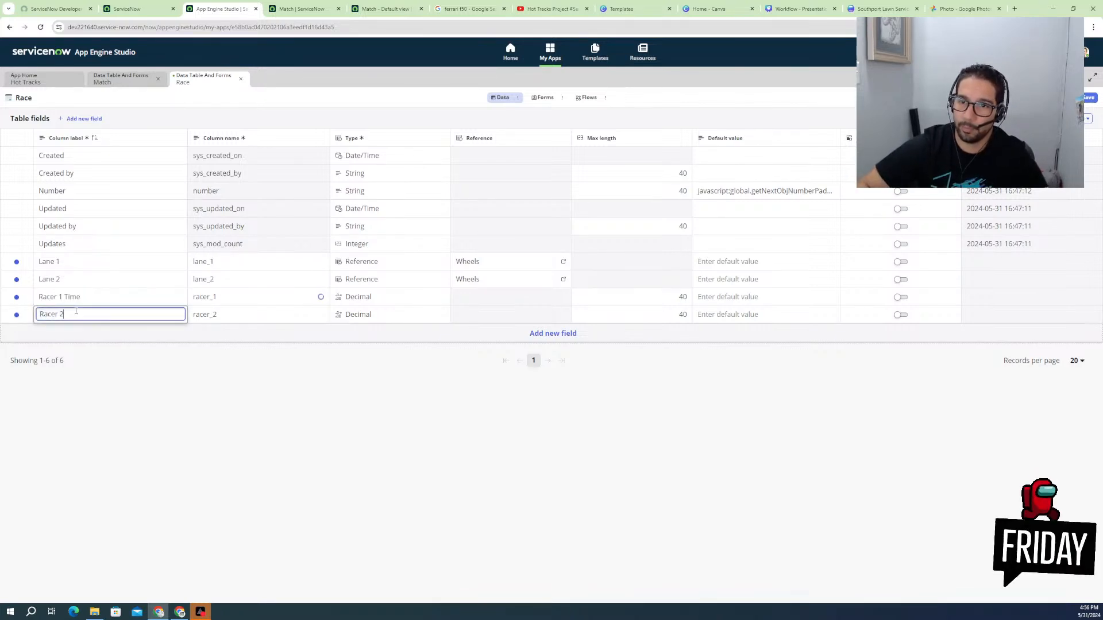
left_click(76, 313)
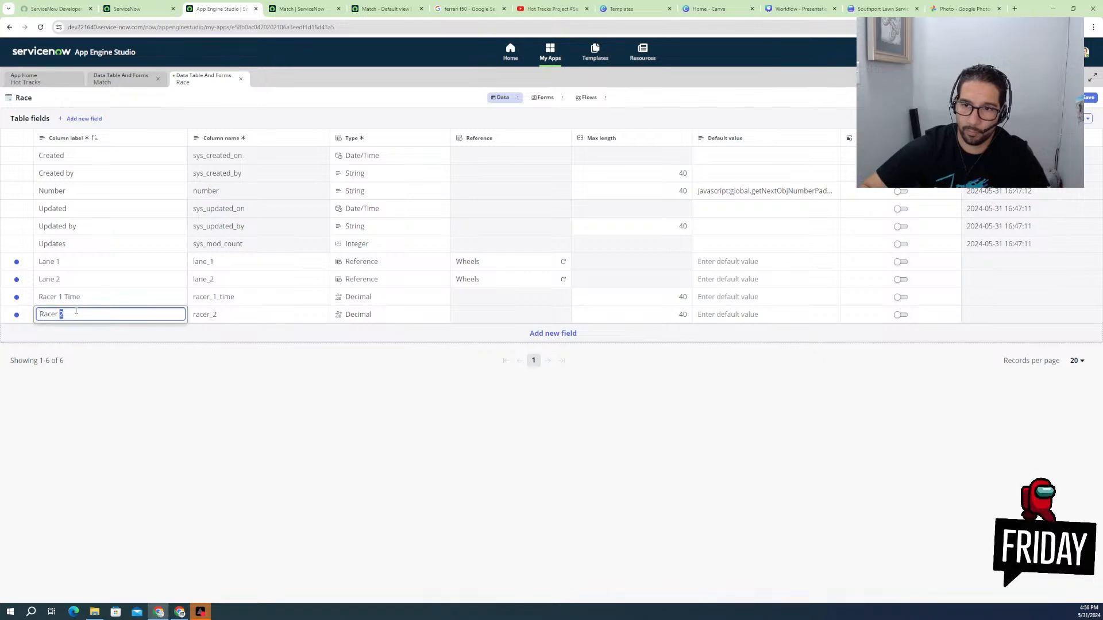
type("Time")
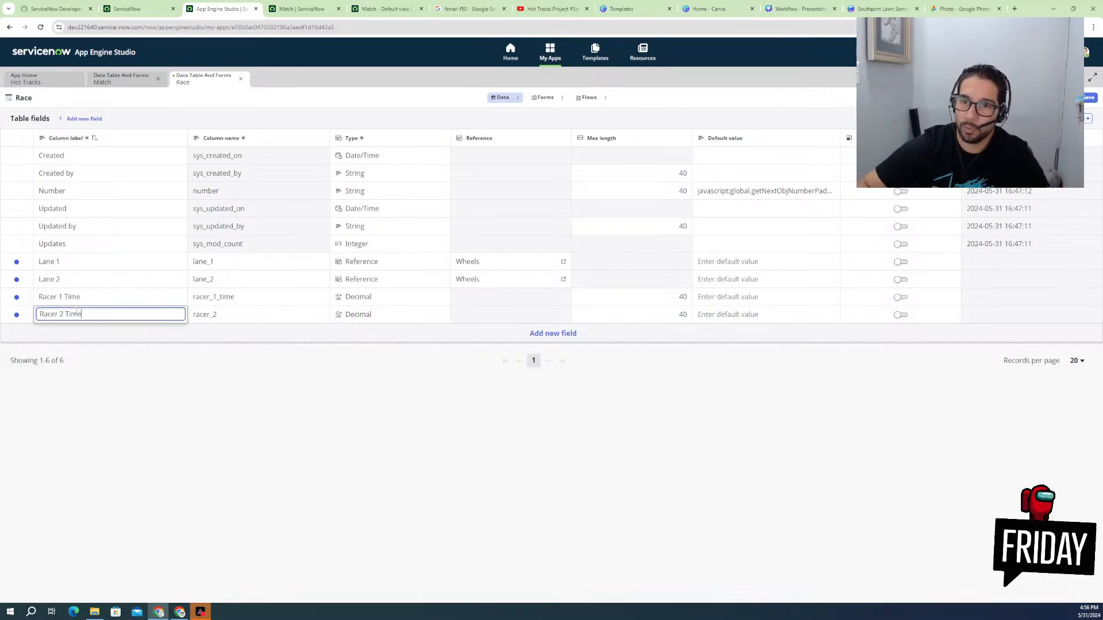
left_click(76, 269)
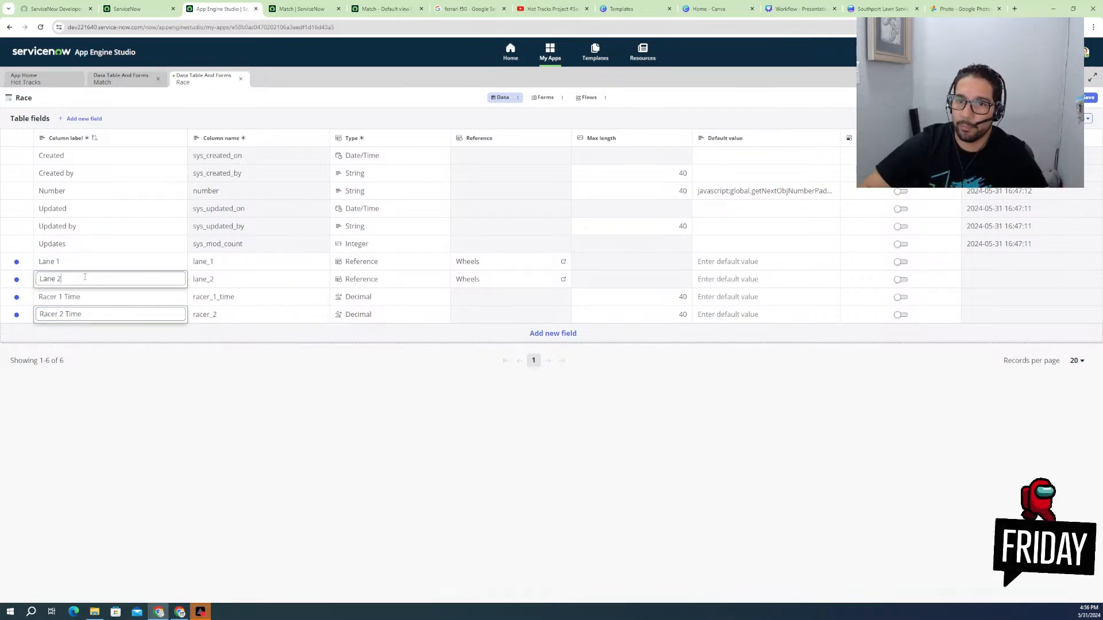
- Relabel the Lane 1 reference field as Racer 1
left_click(75, 264)
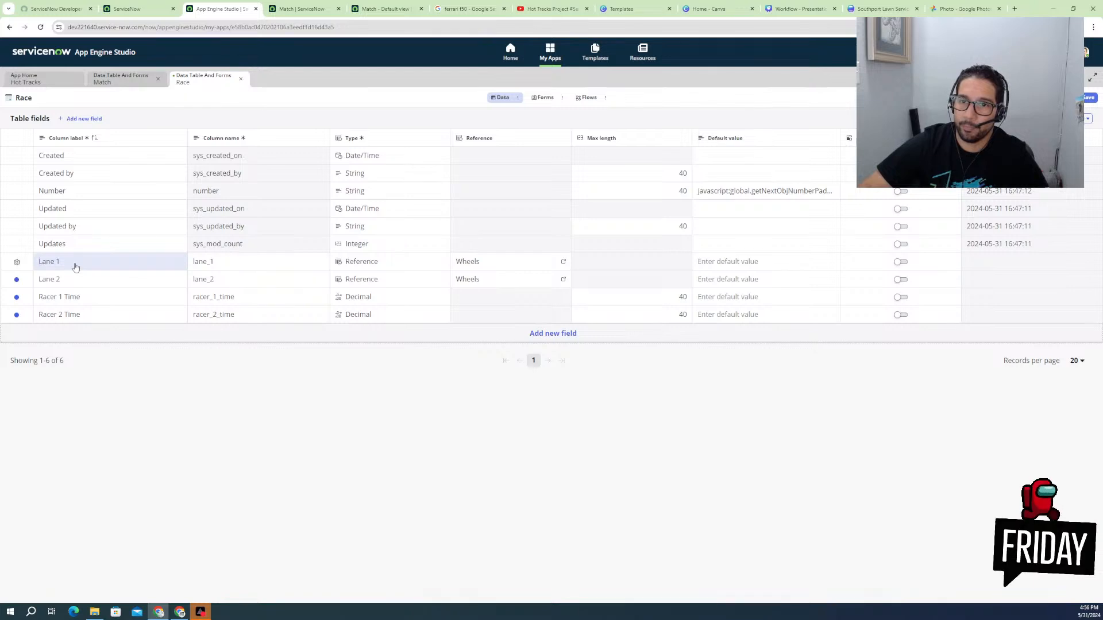
left_click(76, 263)
left_click(75, 263)
key("ctrl+a")
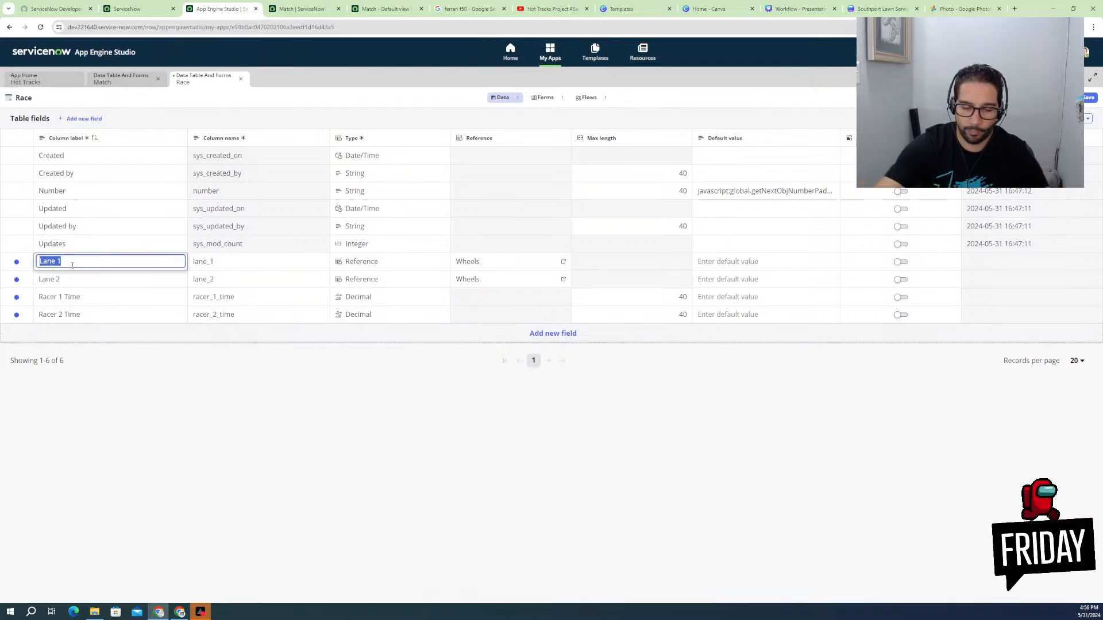
type("Racer 1")
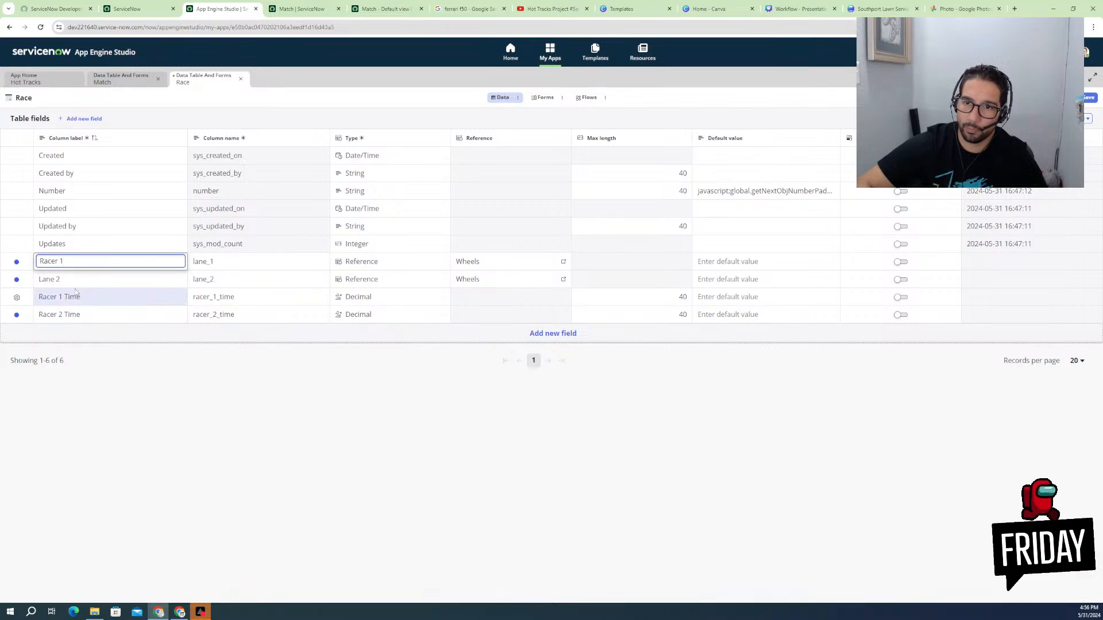
- Relabel the Lane 2 reference field as Racer 2
left_click(71, 279)
left_click(72, 280)
left_click(72, 281)
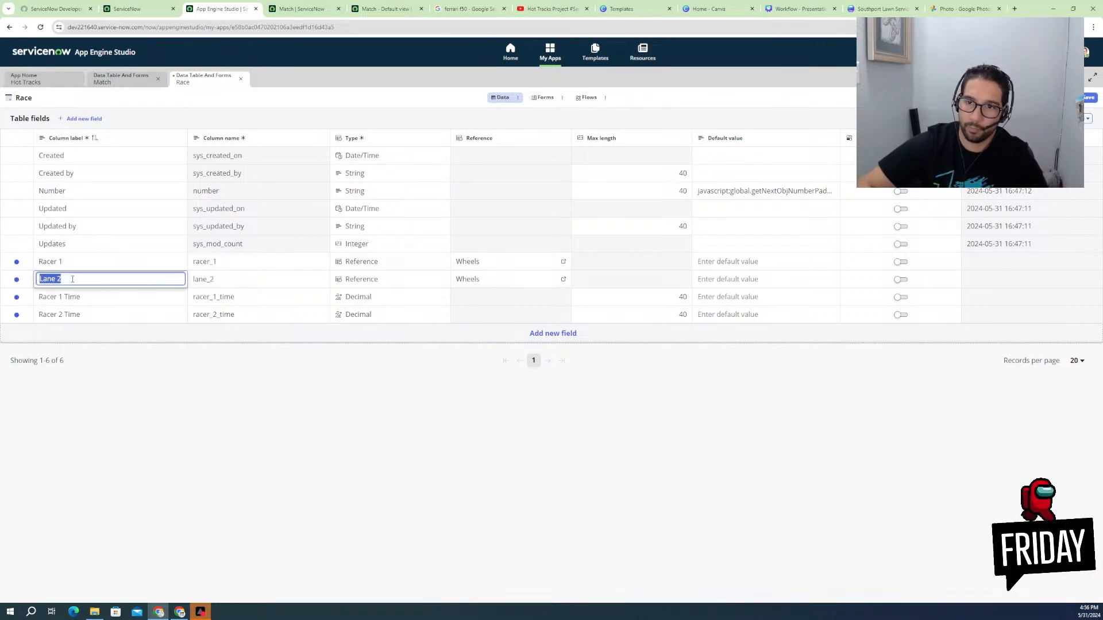
type("Racer 2")
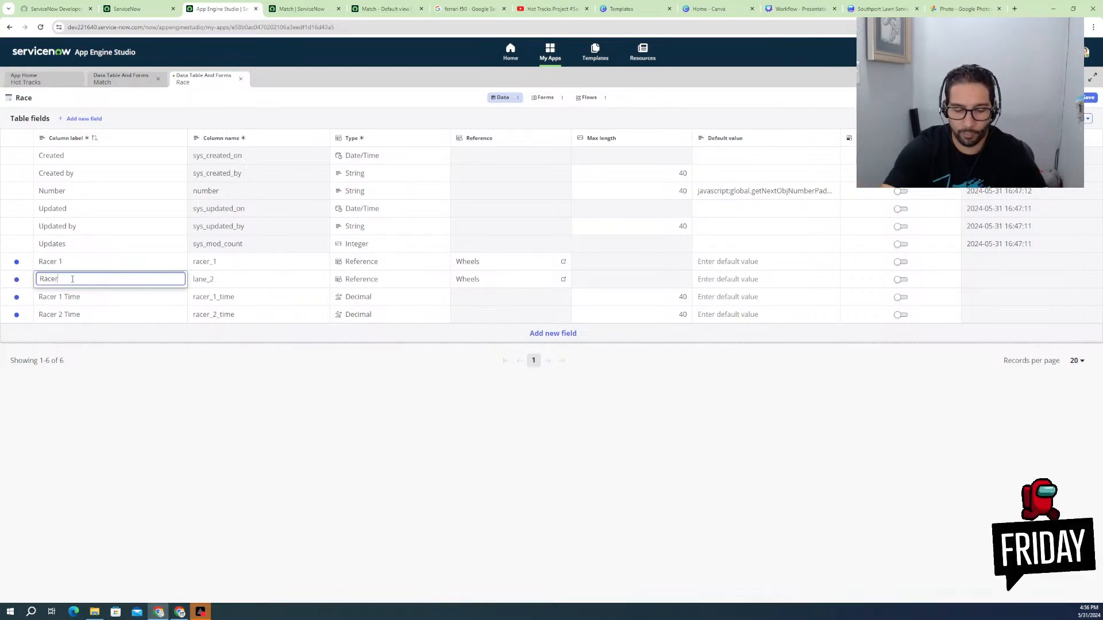
- Shorten the Racer 1 Time field's column label to R1 Time
left_click(108, 262)
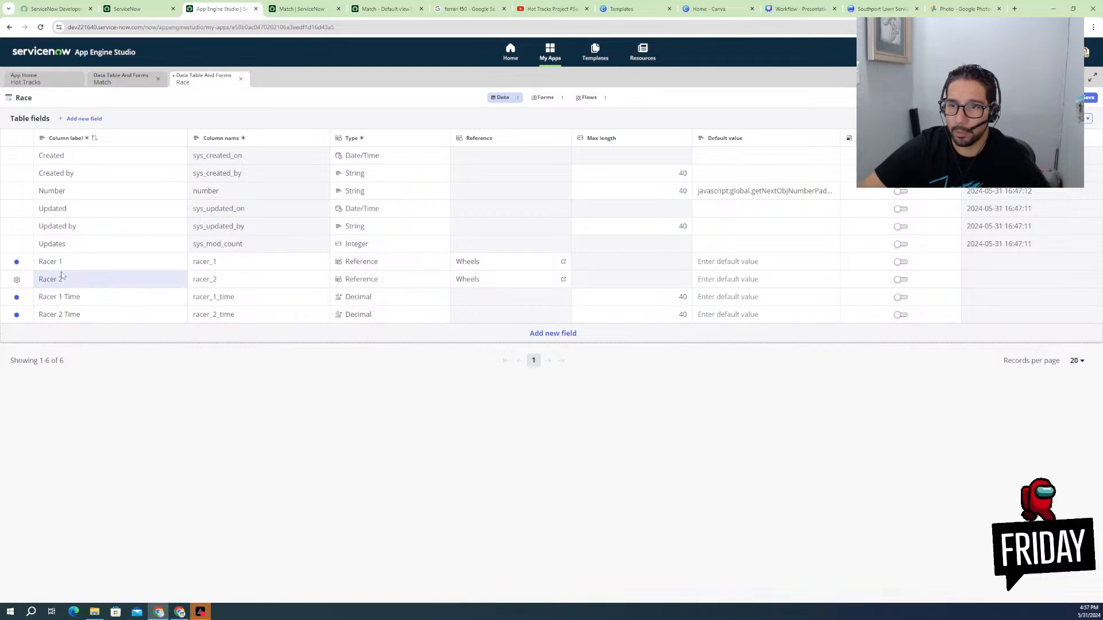
left_click(58, 297)
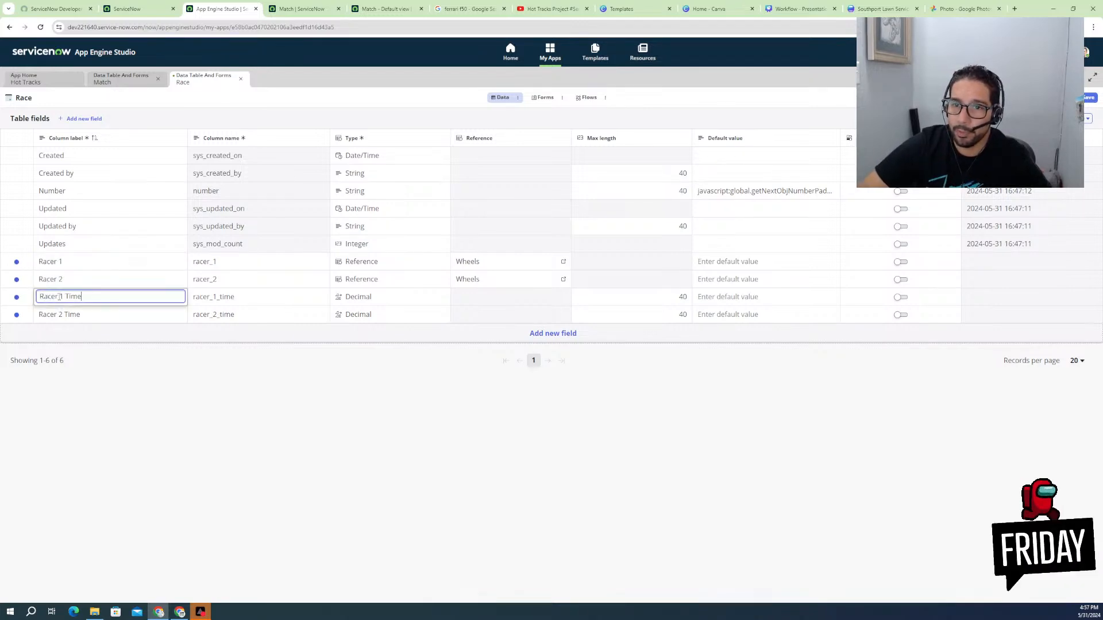
key("BackSpace")
key("BackSpace")
key("BackSpace")
key("BackSpace")
key("BackSpace")
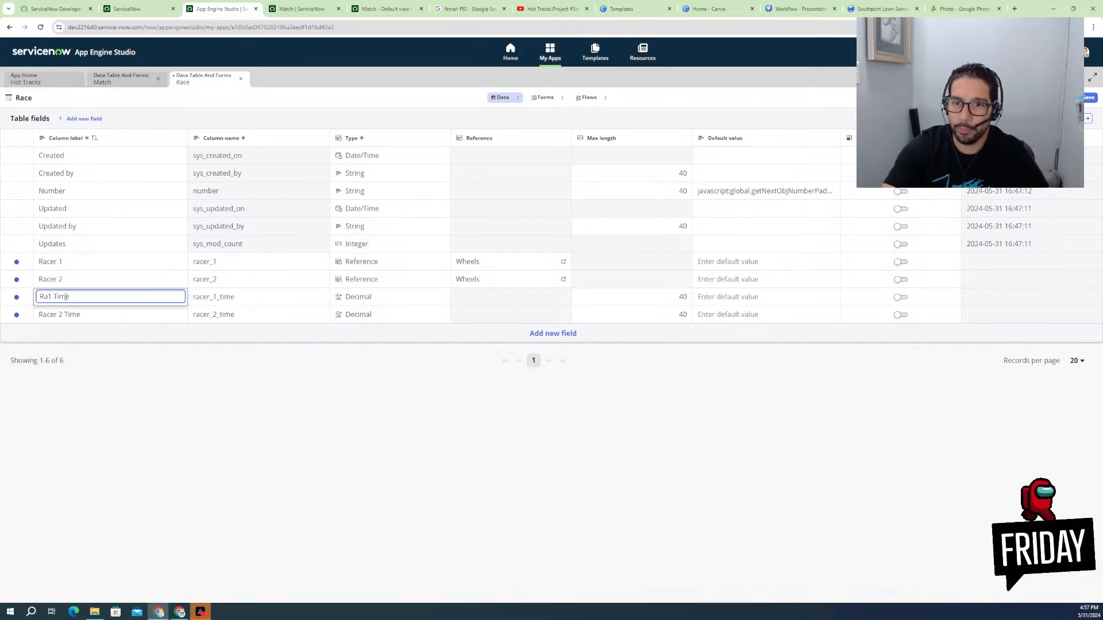
key("Return")
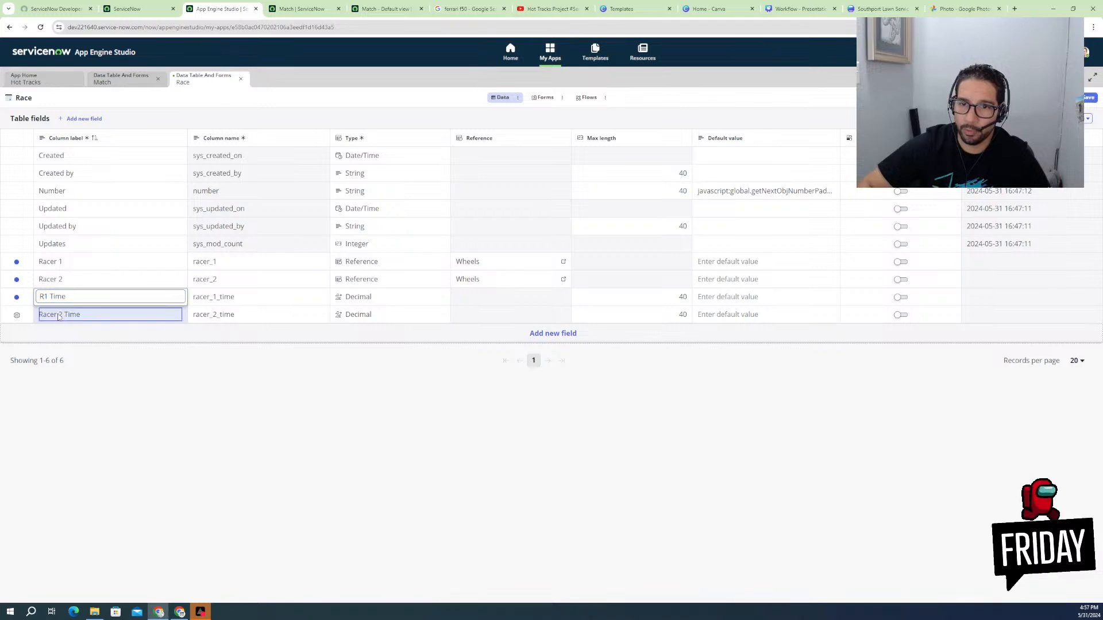
- Shorten the Racer 2 Time field's column label to R2 Time
left_click(59, 317)
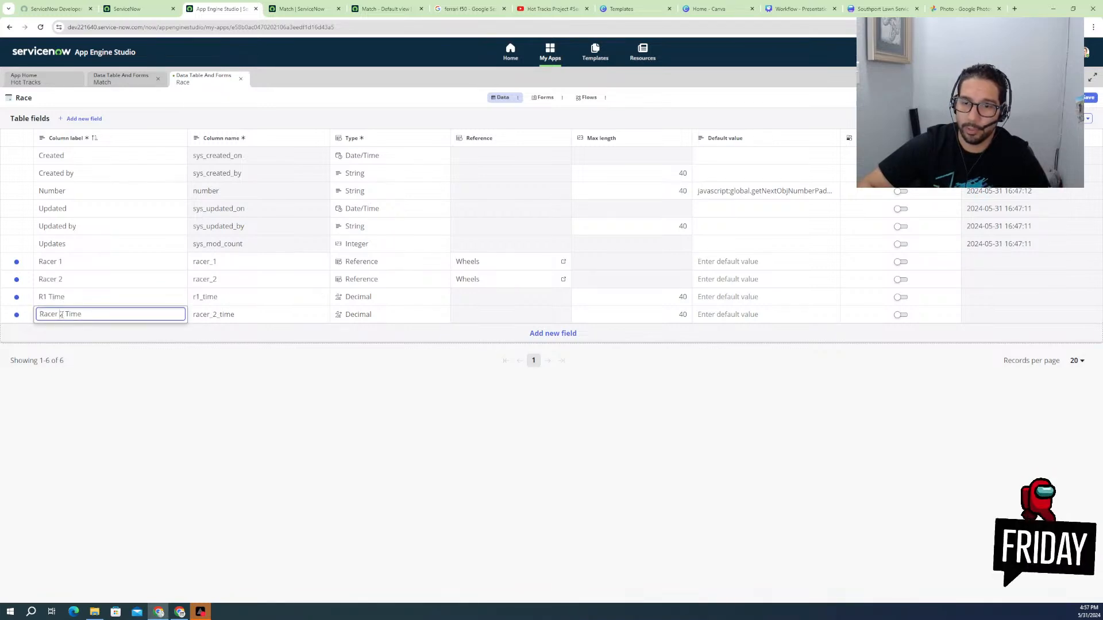
key("BackSpace")
key("BackSpace")
key("BackSpace")
key("BackSpace")
key("BackSpace")
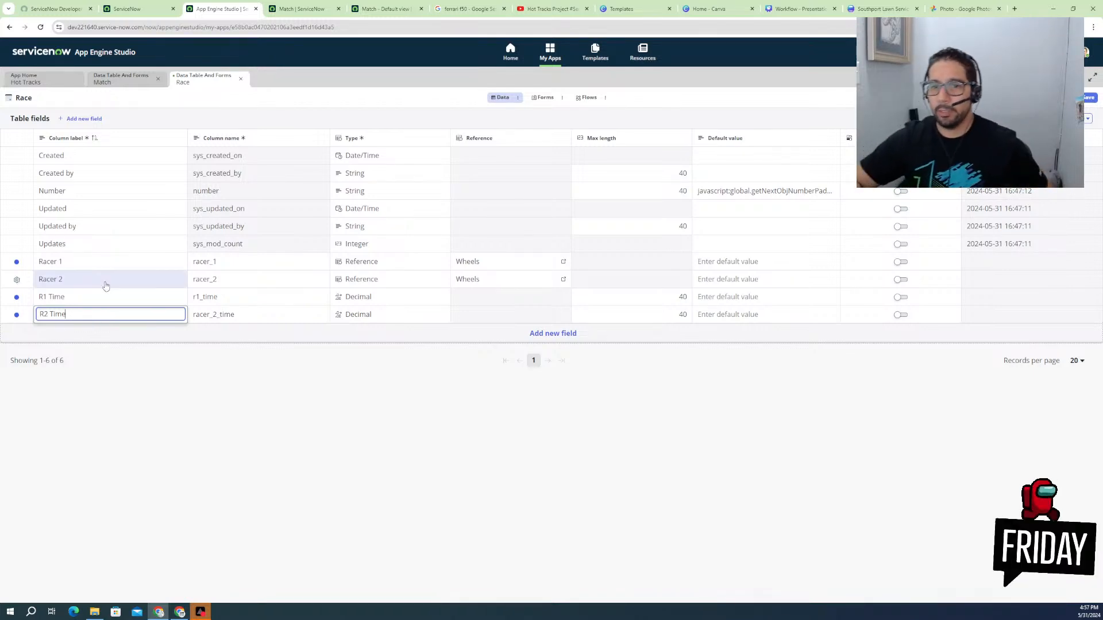
key("Return")
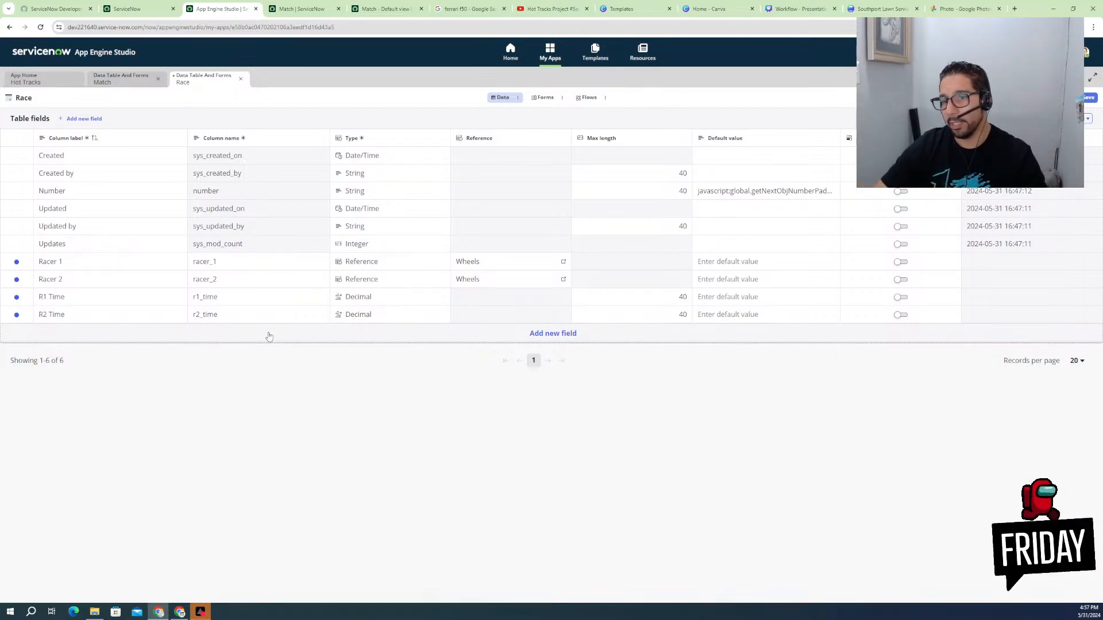
- Add a new field labelled R1 Lane to the Race table, checking the Match table's fields for reference
left_click(553, 333)
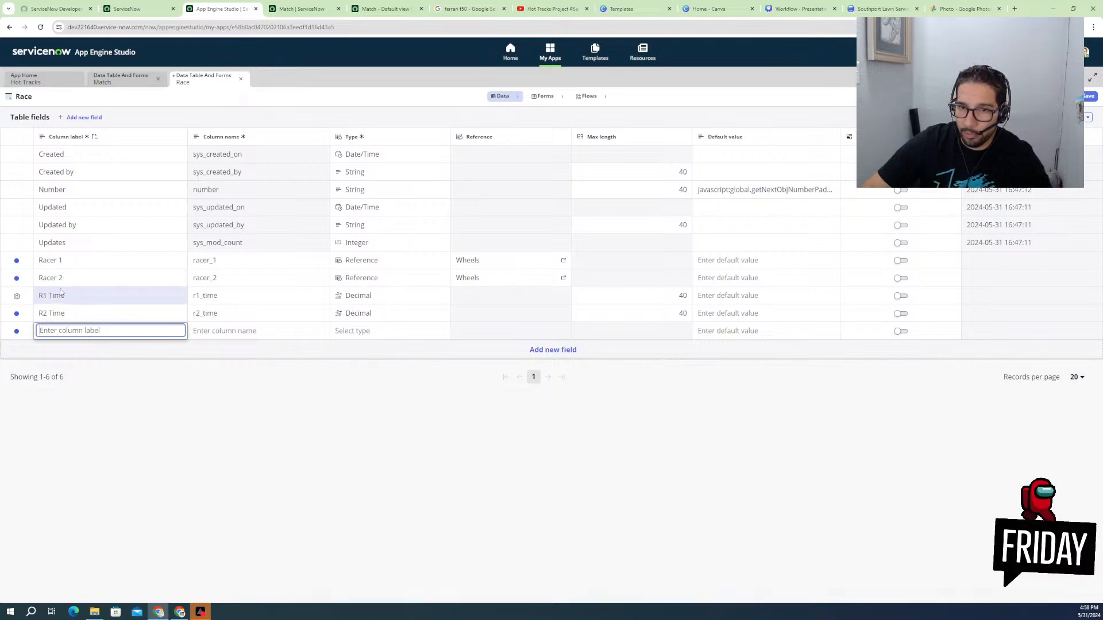
left_click(108, 79)
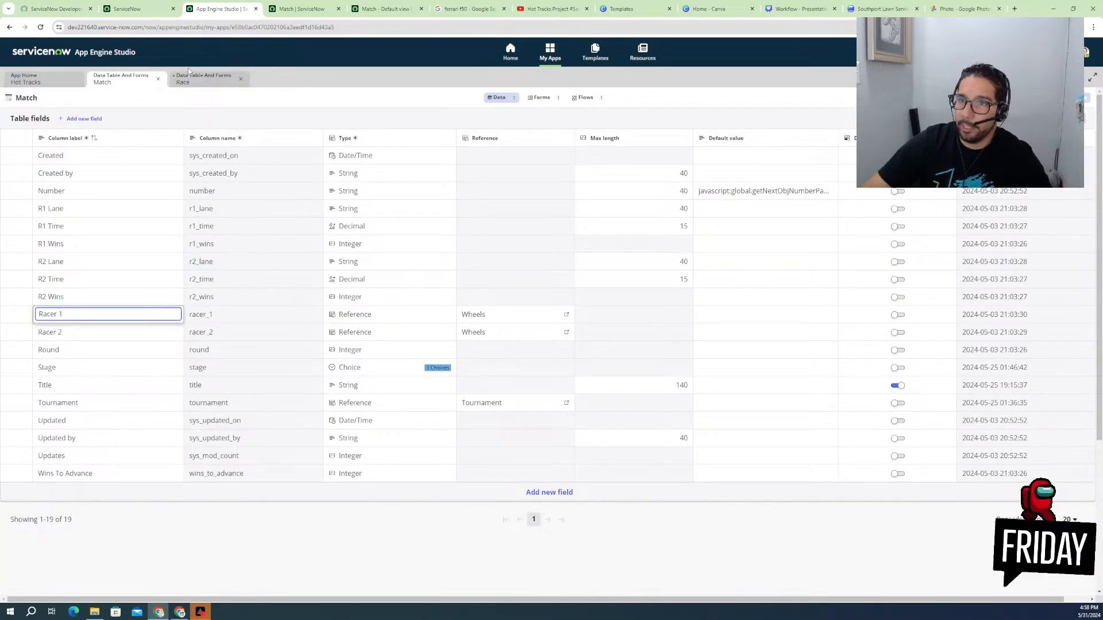
left_click(193, 82)
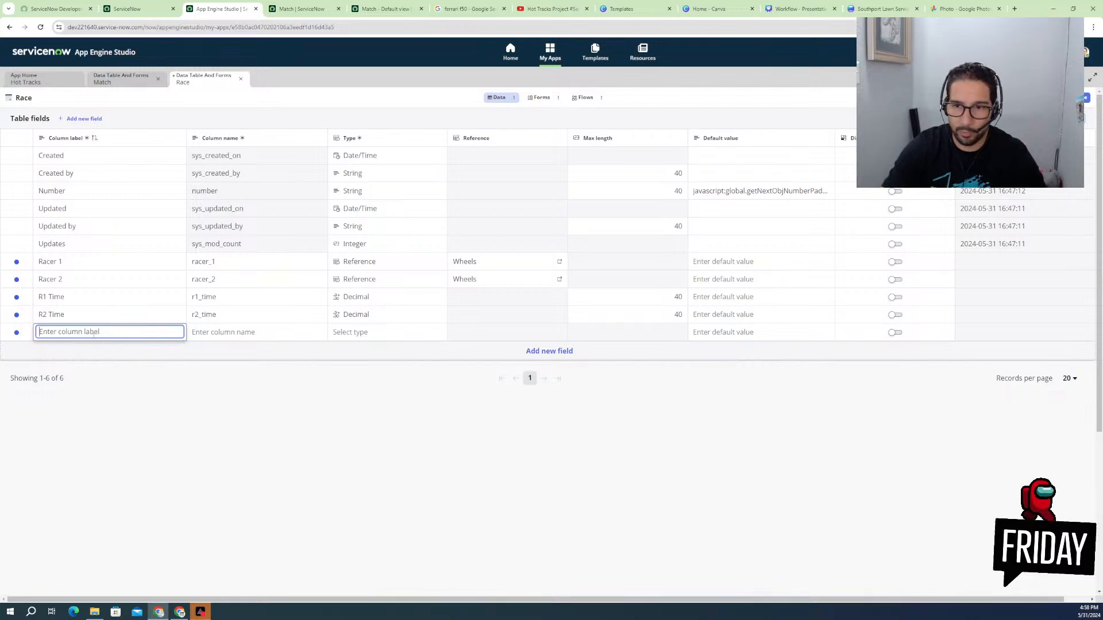
type("R1")
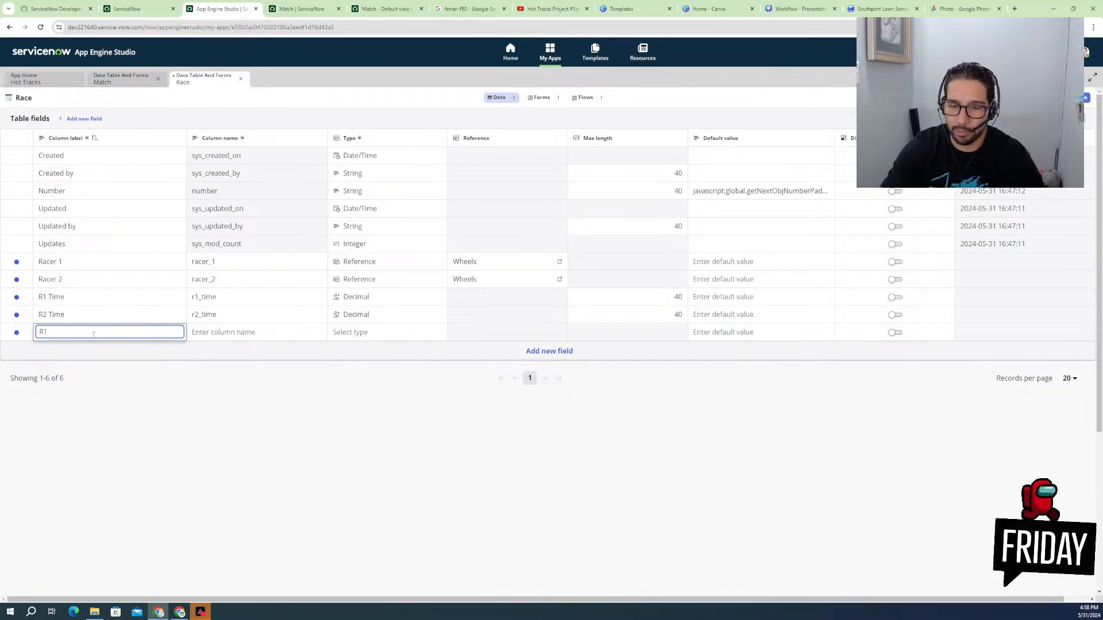
type(" Lane")
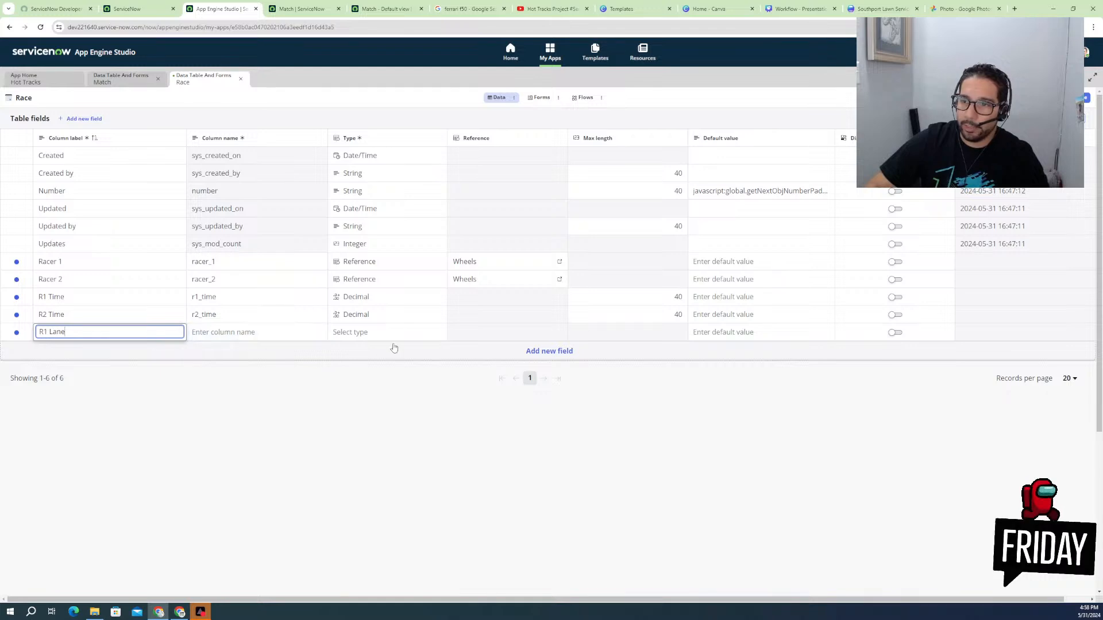
left_click(376, 332)
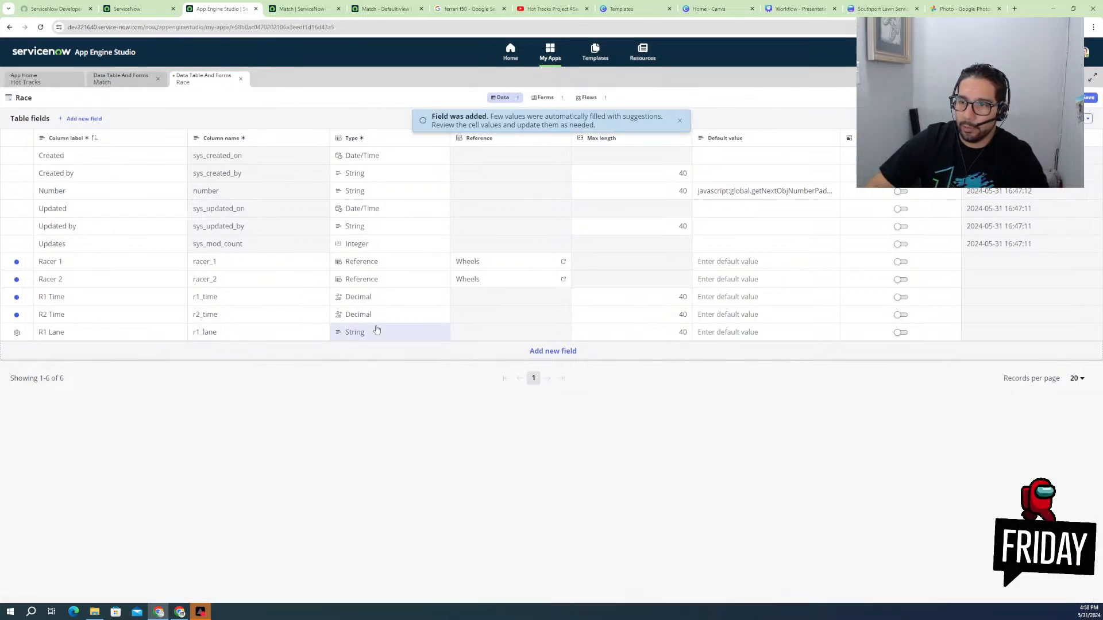
- Change the R1 Lane field's type to Choice, using a dropdown without -- None --
left_click(378, 332)
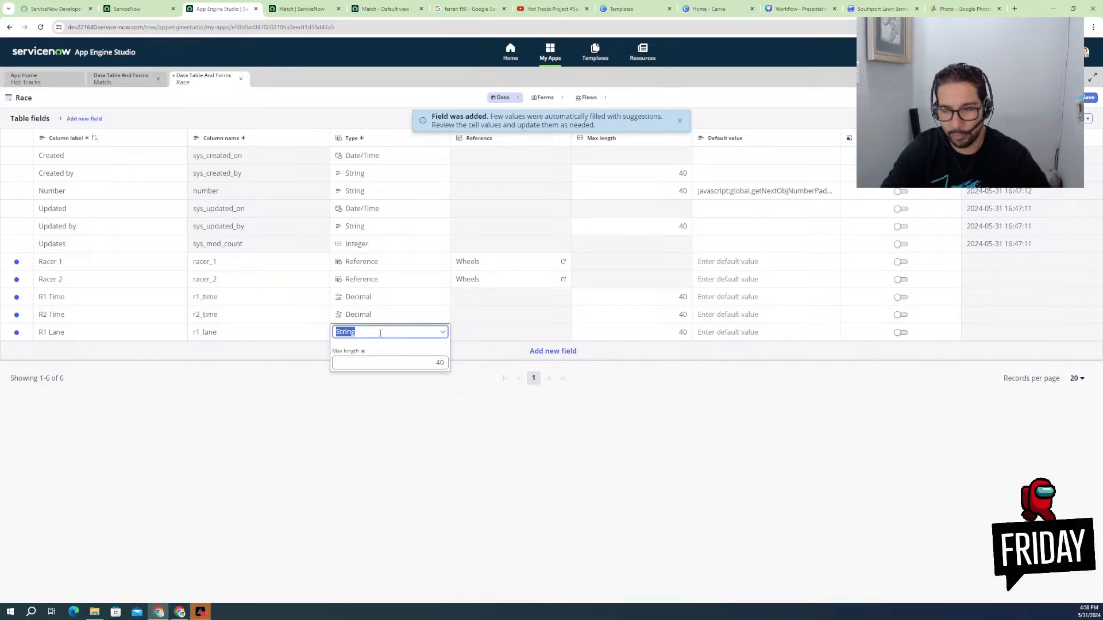
key("BackSpace")
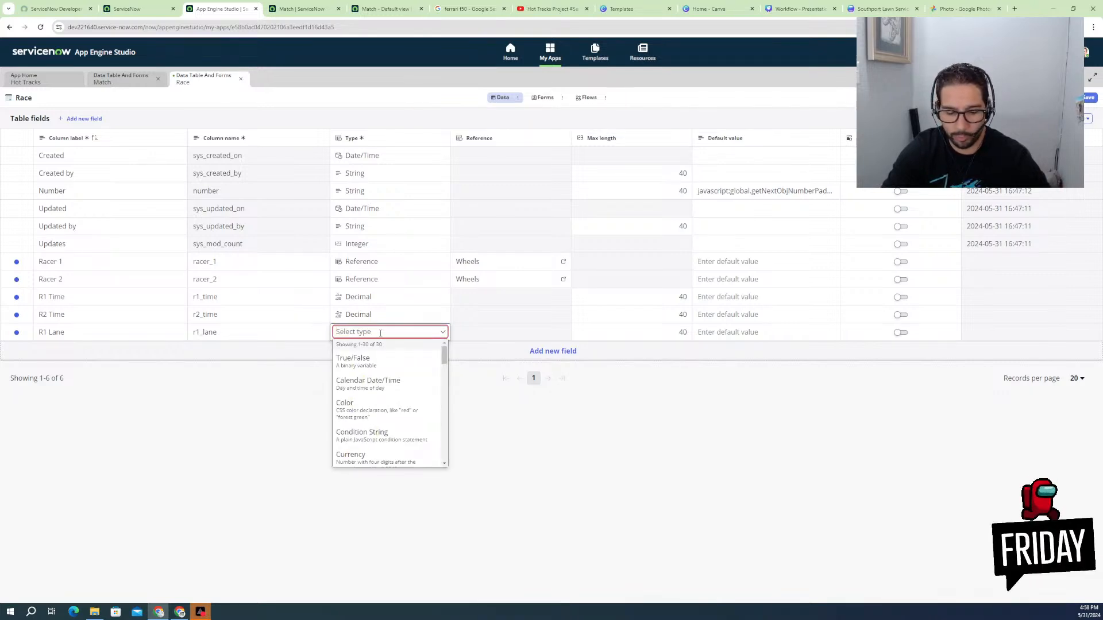
type("ch")
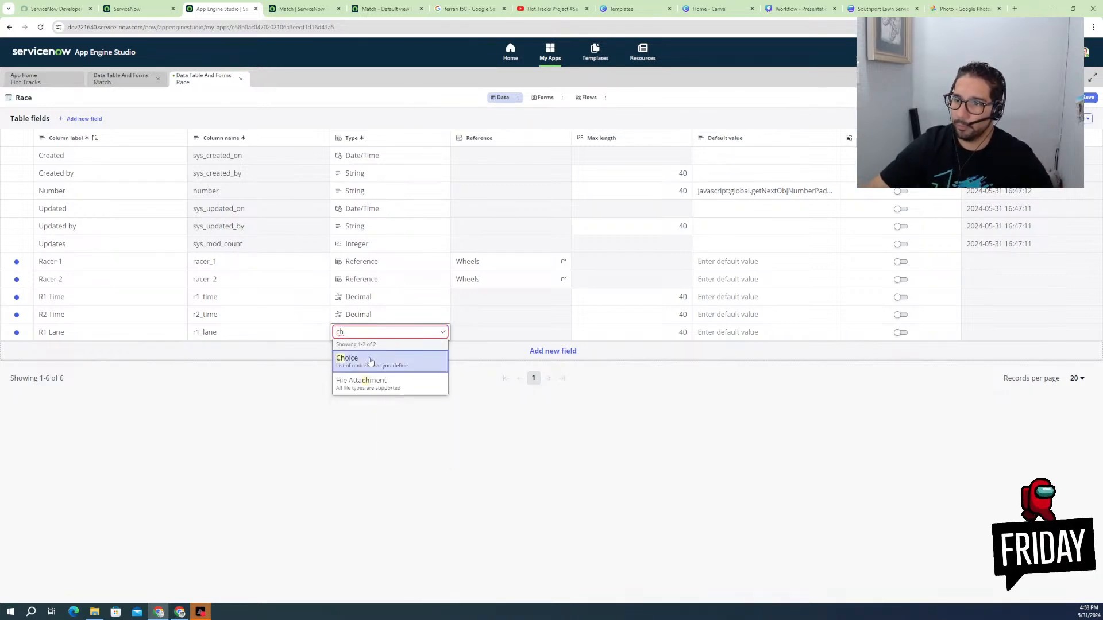
left_click(371, 362)
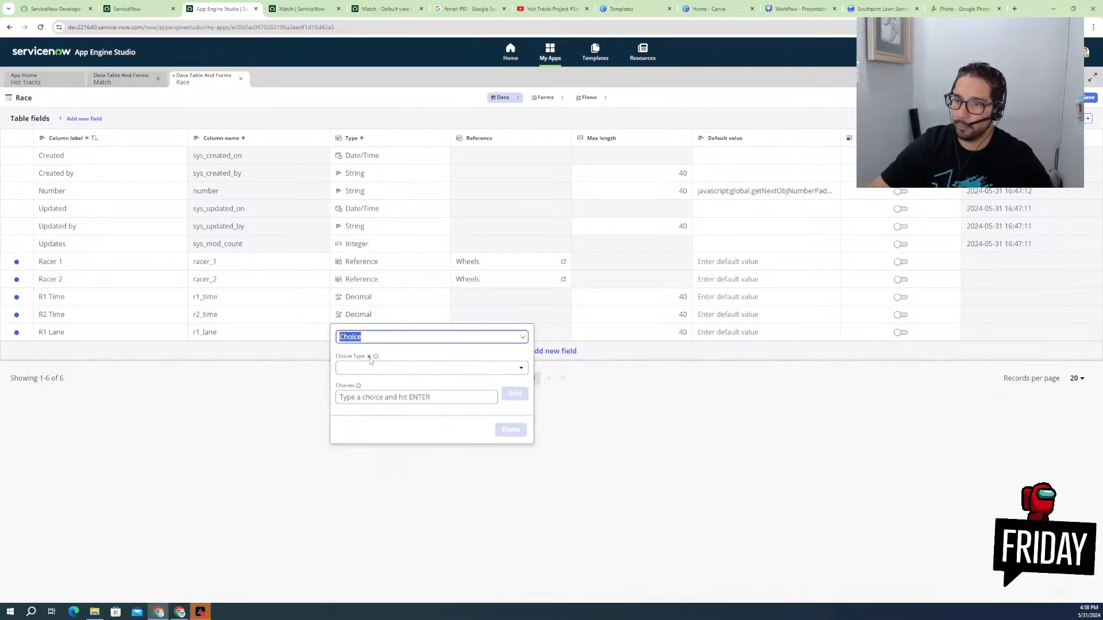
left_click(398, 371)
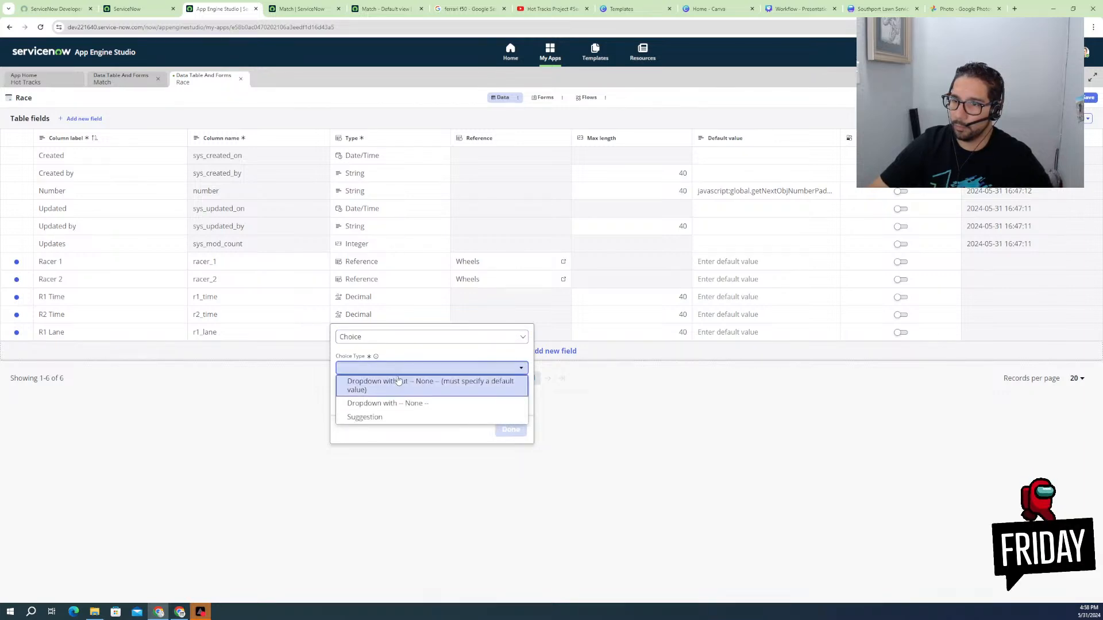
left_click(393, 389)
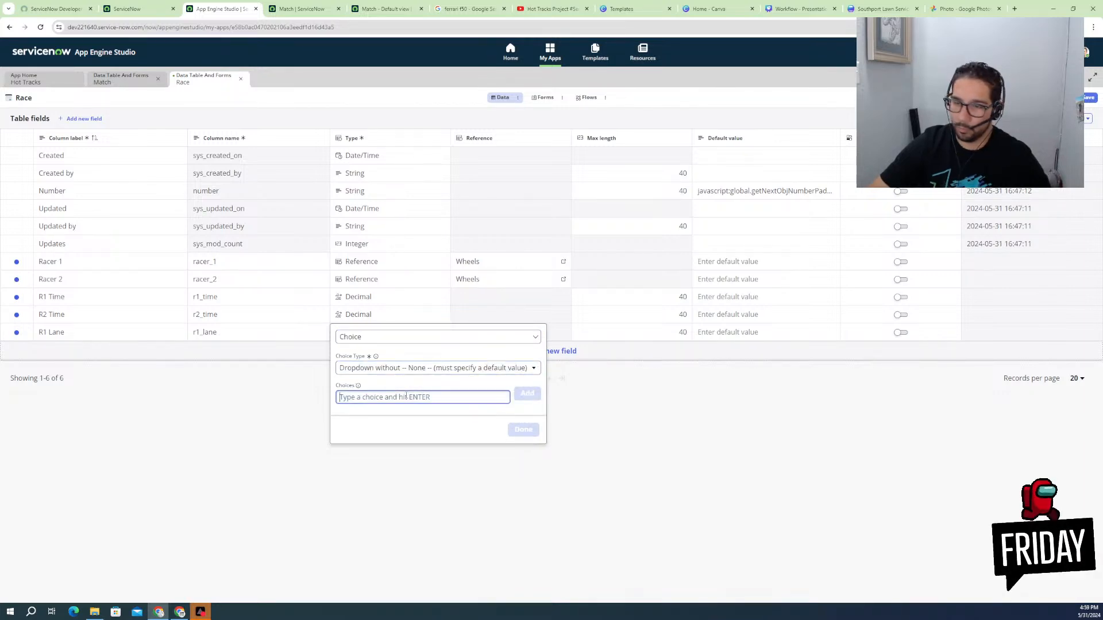
- Define the R1 Lane choices with labels 1 and 2 and matching values 1 and 2
type("1")
key("Return")
type("2")
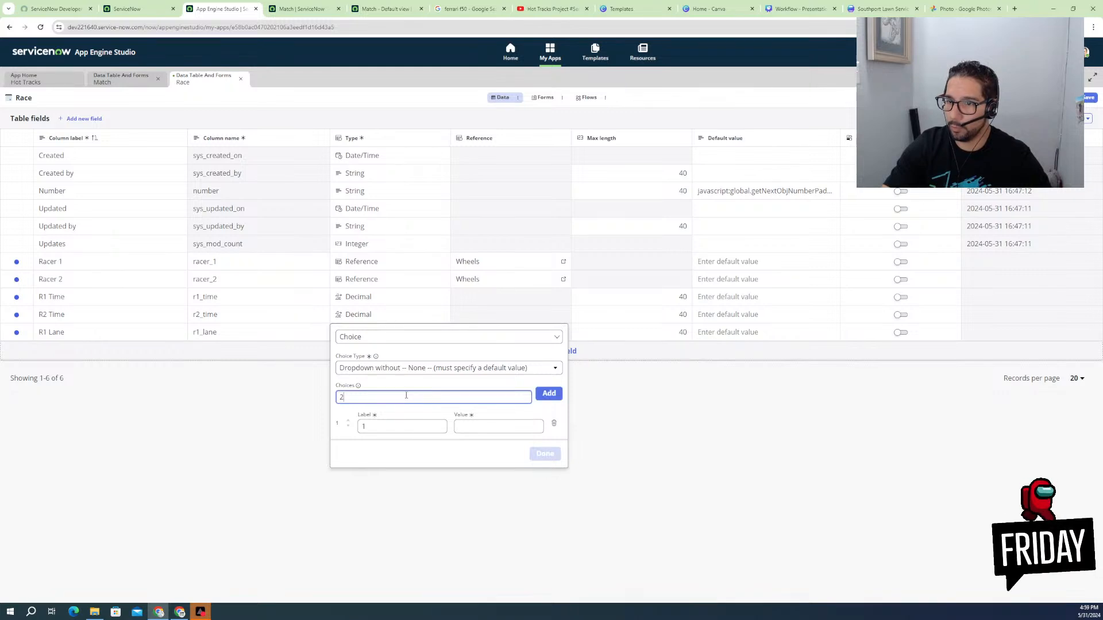
key("Return")
left_click(468, 428)
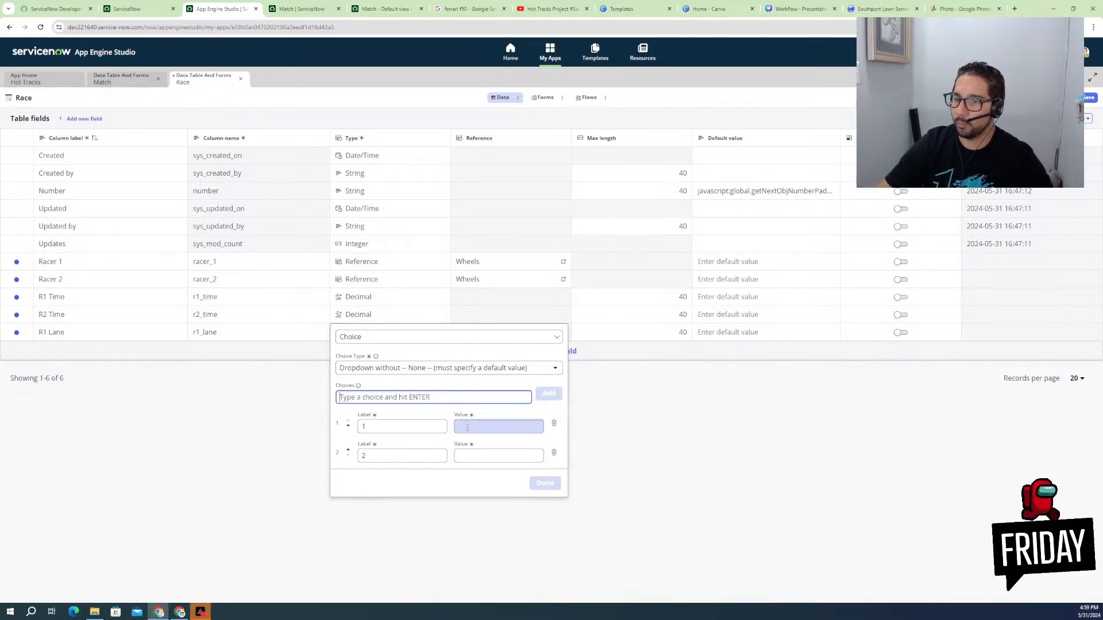
type("1")
left_click(470, 456)
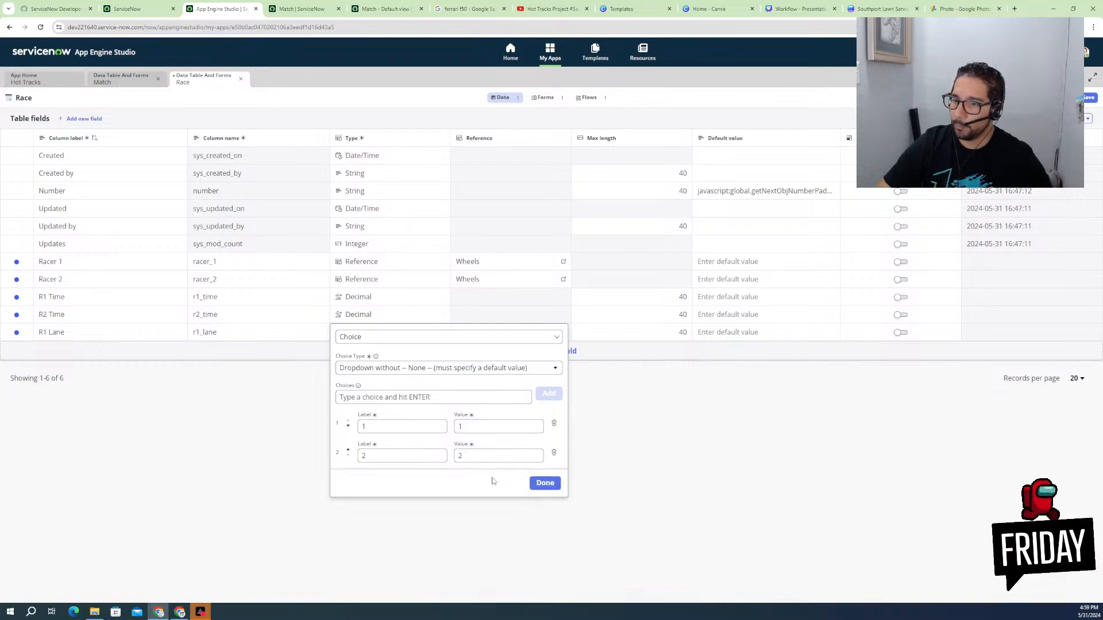
left_click(544, 483)
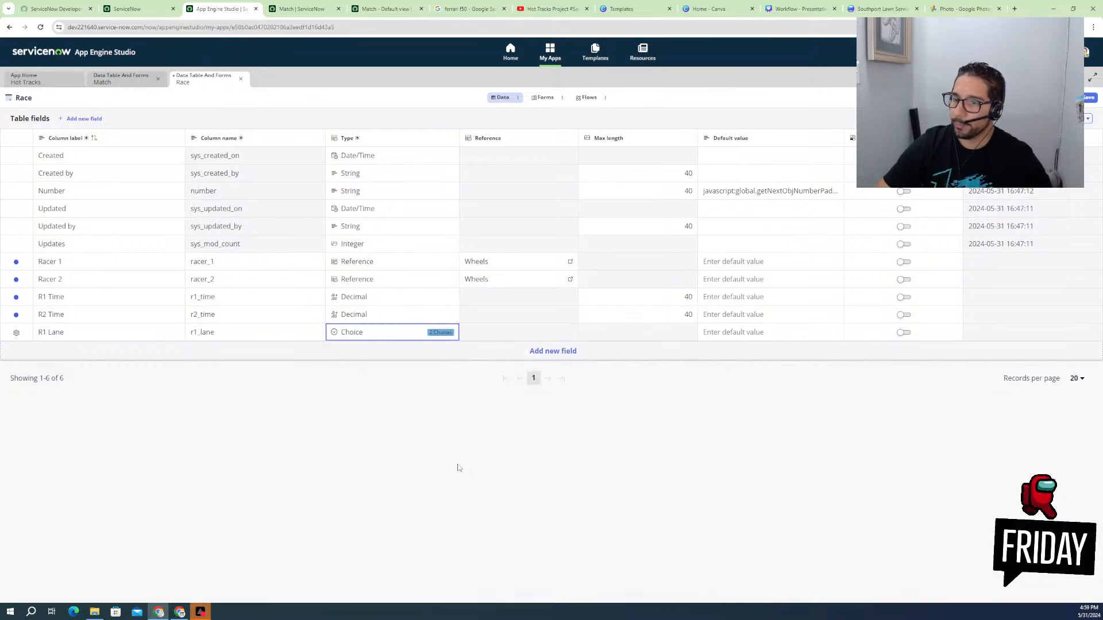
- Add another new field labelled R2 Lane to the Race table
left_click(534, 352)
left_click(106, 349)
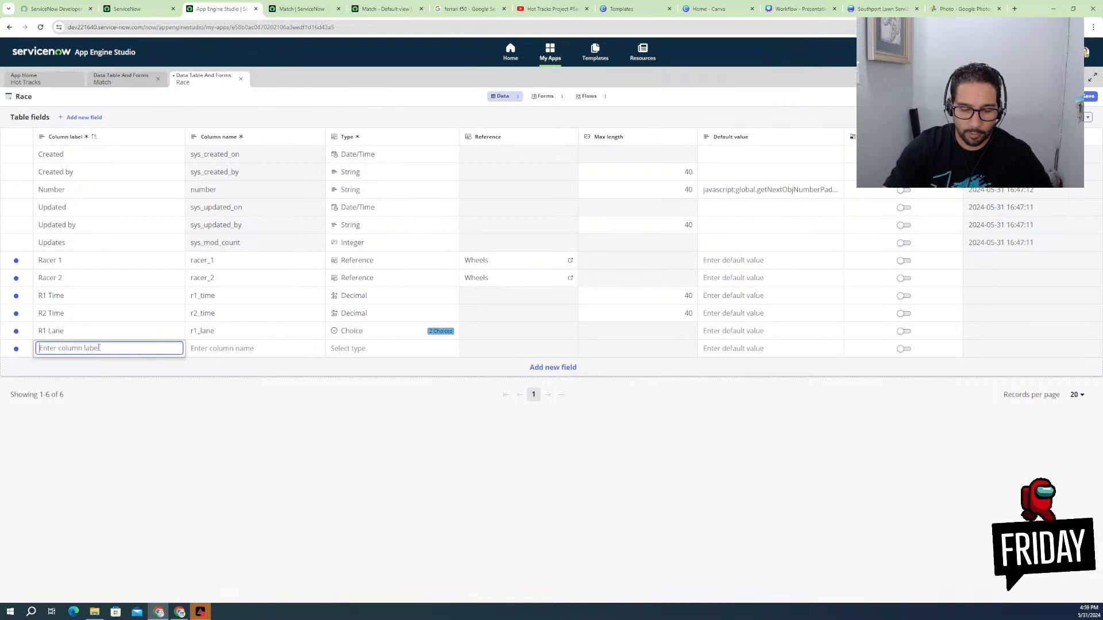
type("R1")
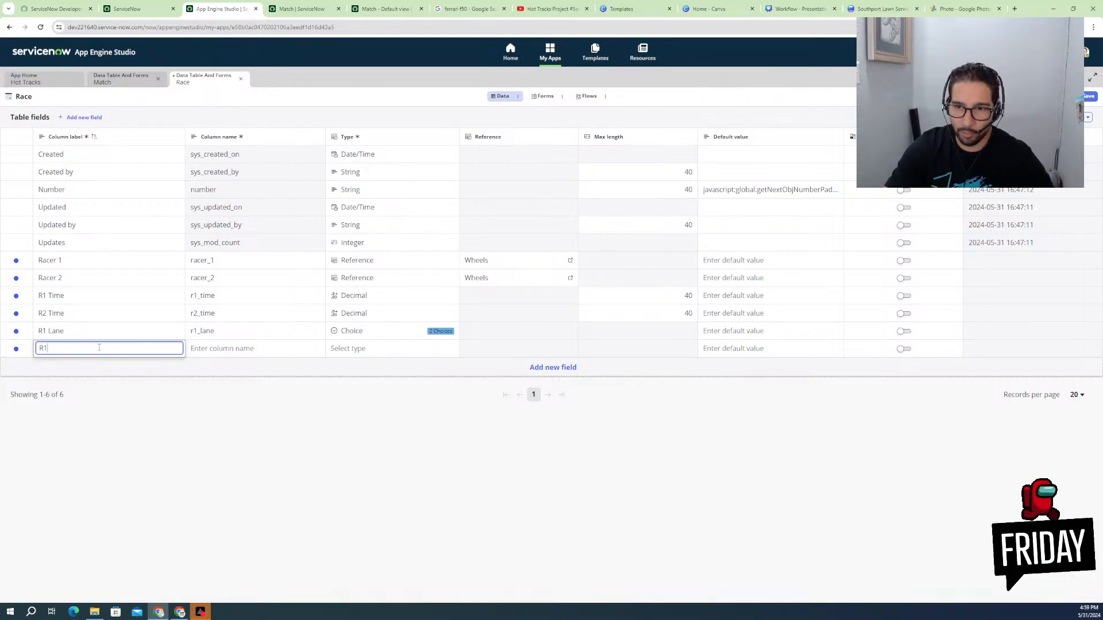
type(" L")
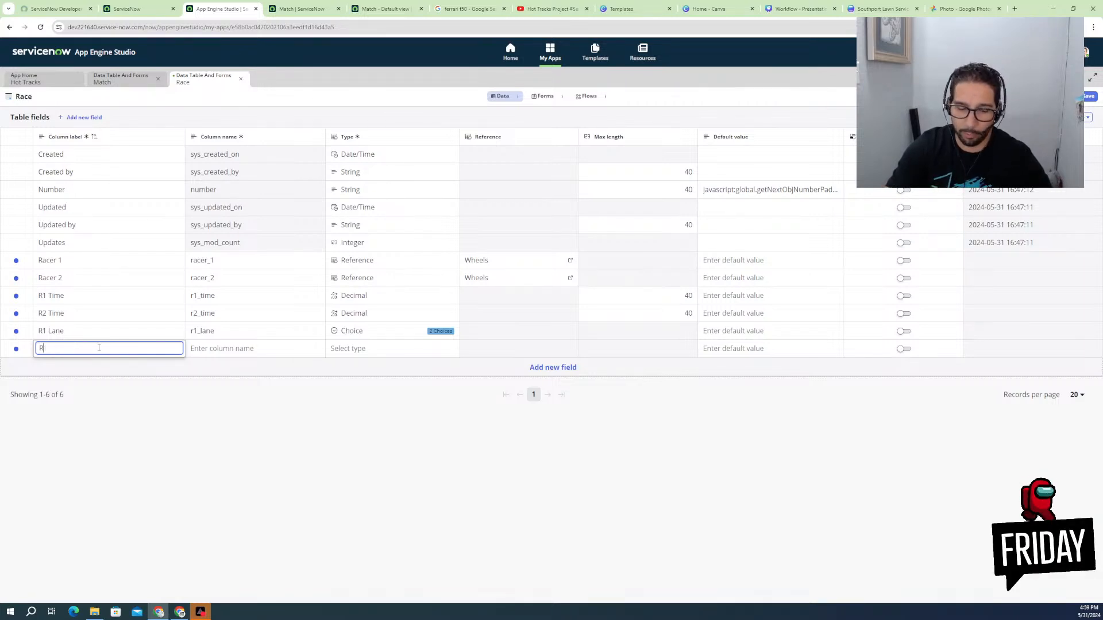
left_click(99, 347)
type("R2 Lane")
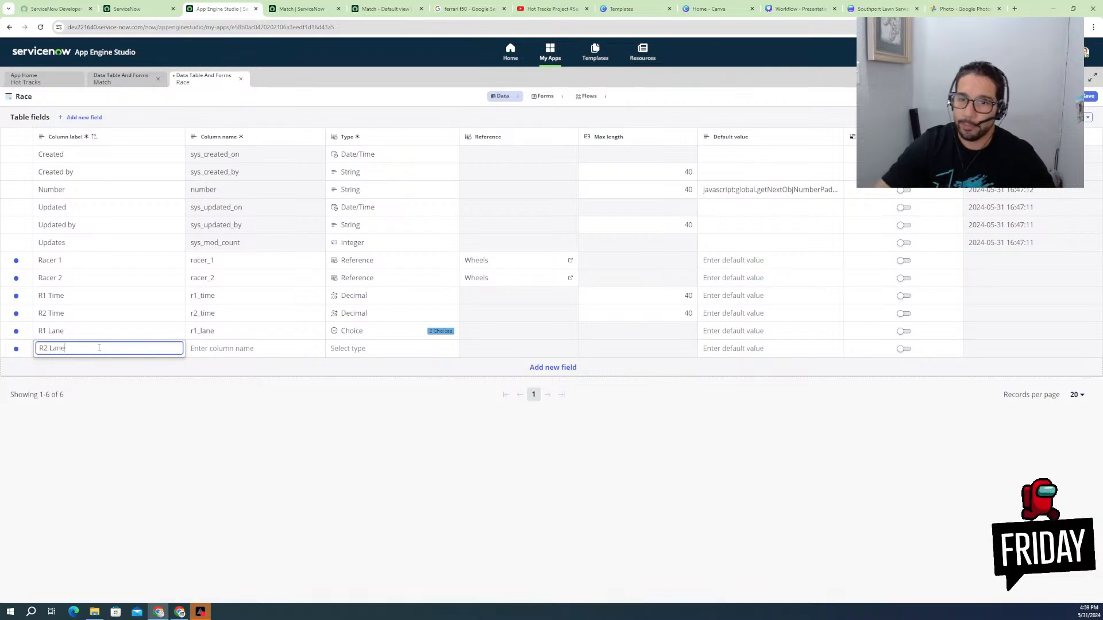
key("Tab")
- Change the R2 Lane field's type to Choice, using a dropdown without -- None --
left_click(339, 349)
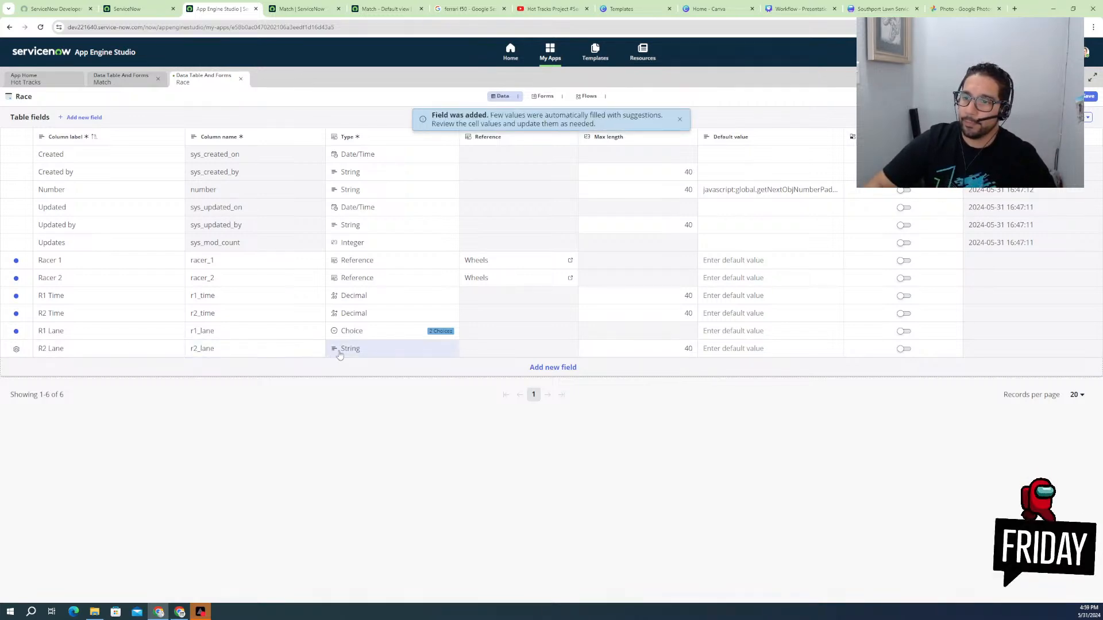
type("Choic")
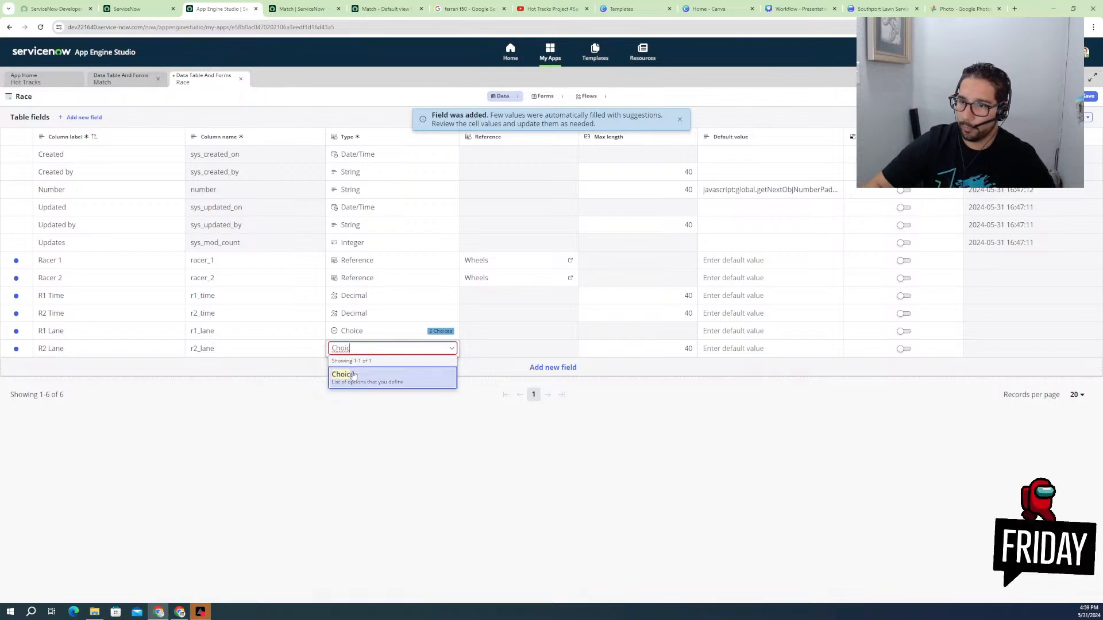
left_click(352, 377)
left_click(375, 385)
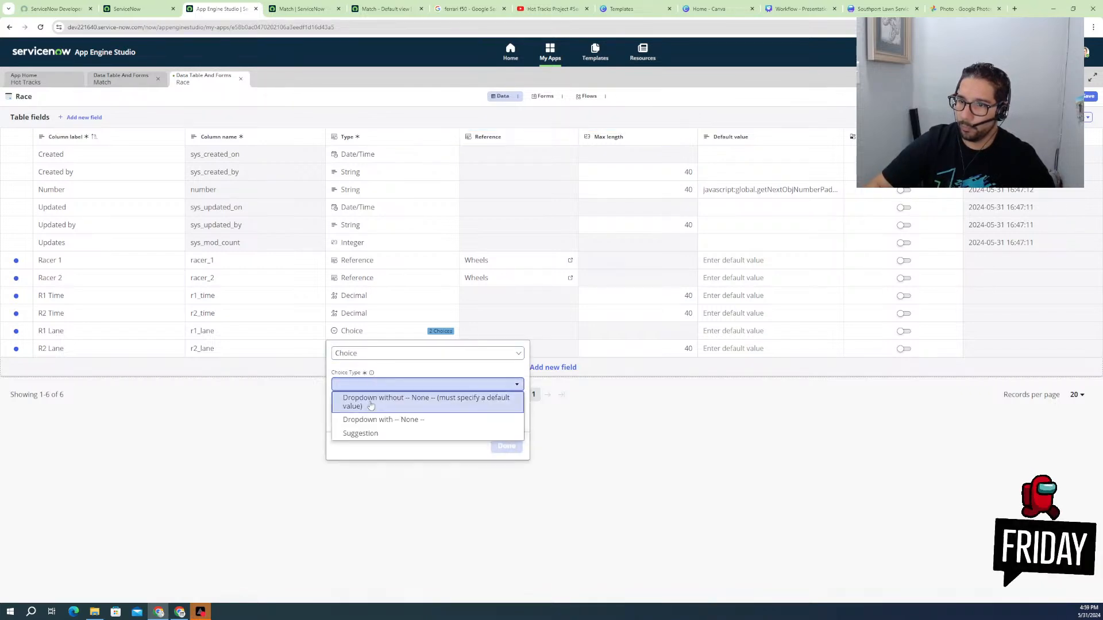
left_click(376, 404)
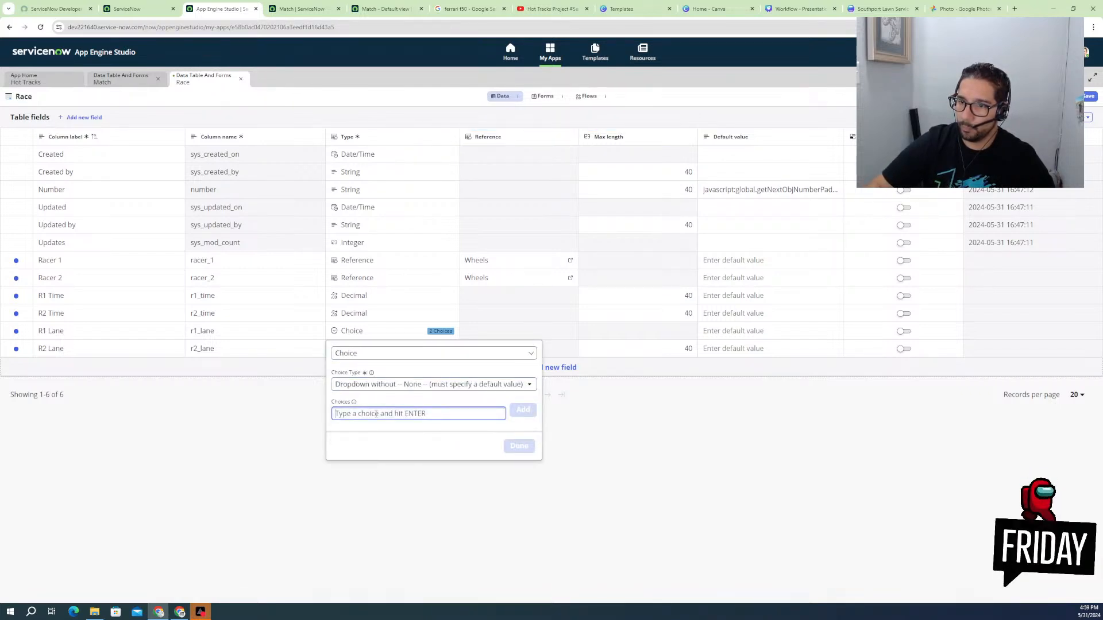
- Define the R2 Lane choices with labels 1 and 2 and matching values 1 and 2
type("1")
key("Return")
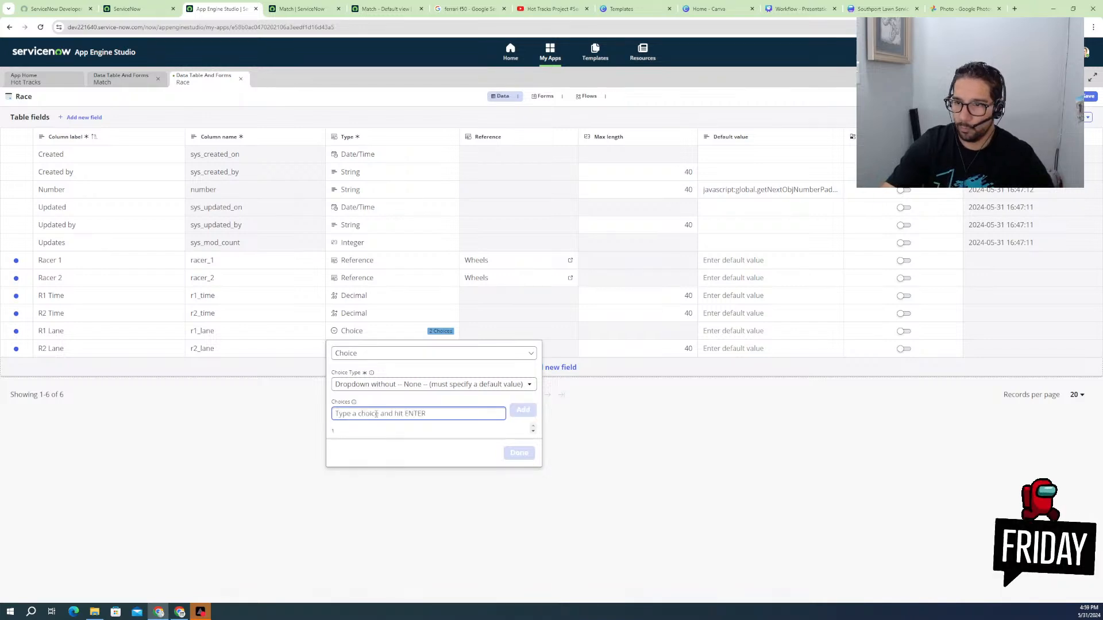
type("2")
key("Return")
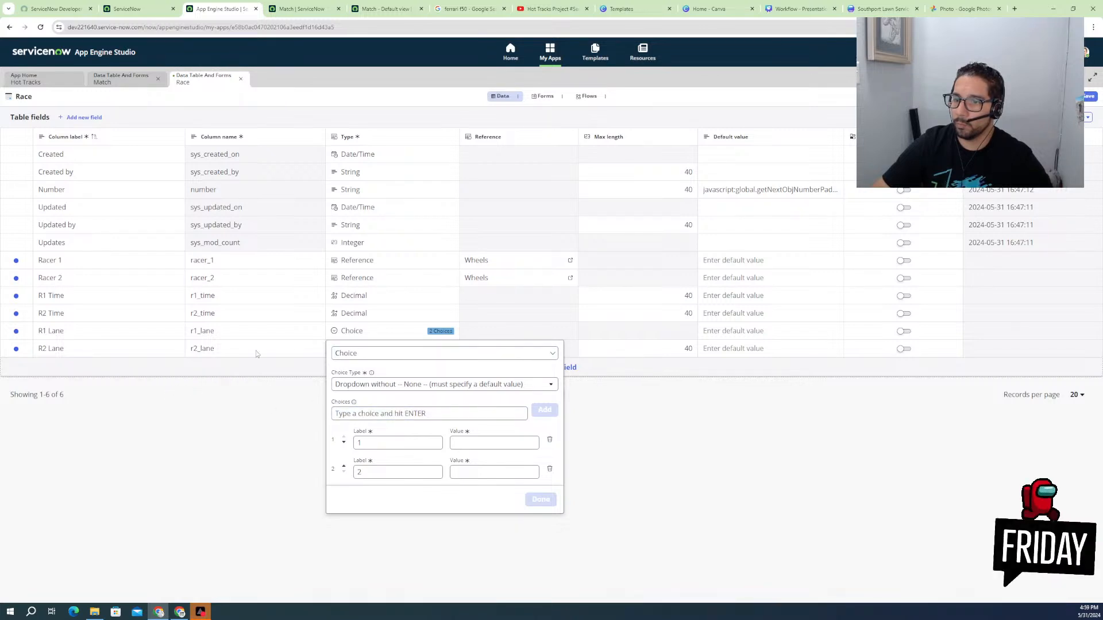
left_click(362, 353)
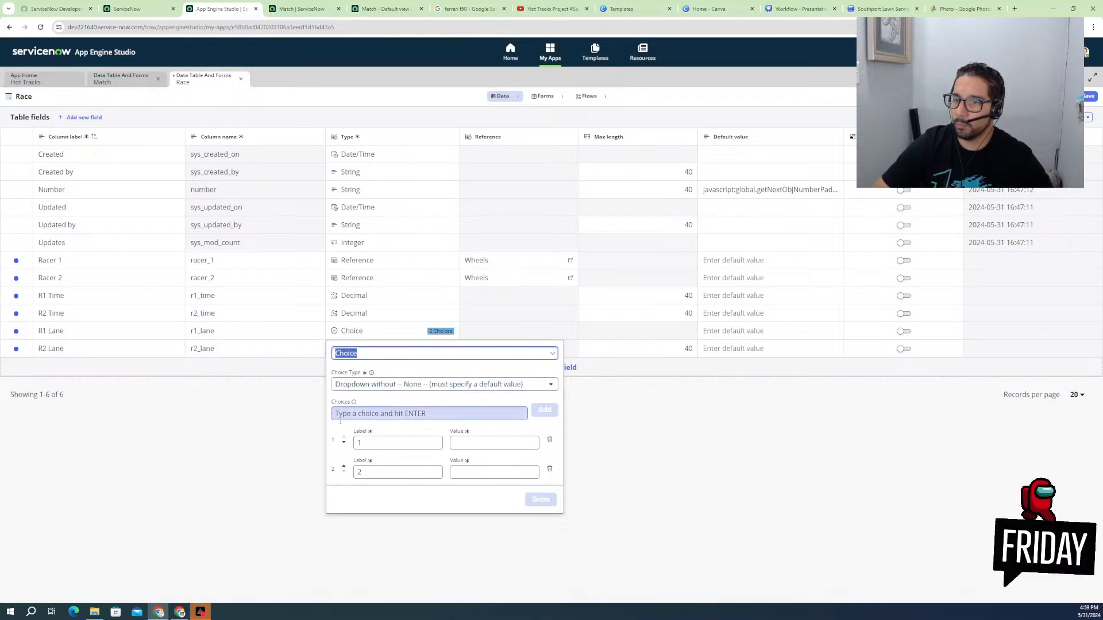
left_click(473, 445)
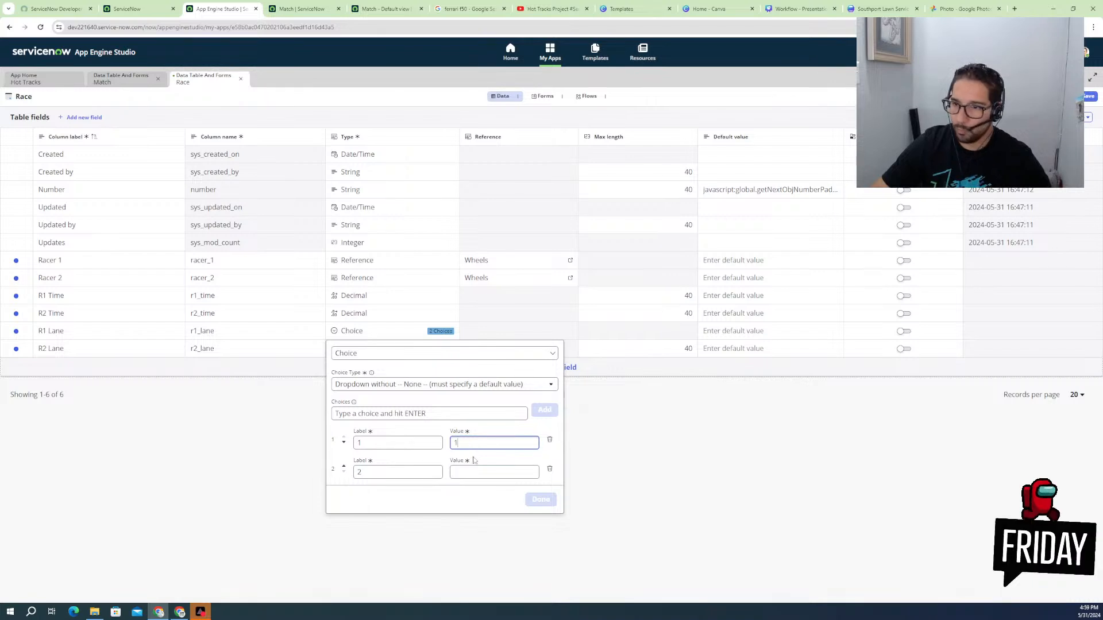
left_click(480, 472)
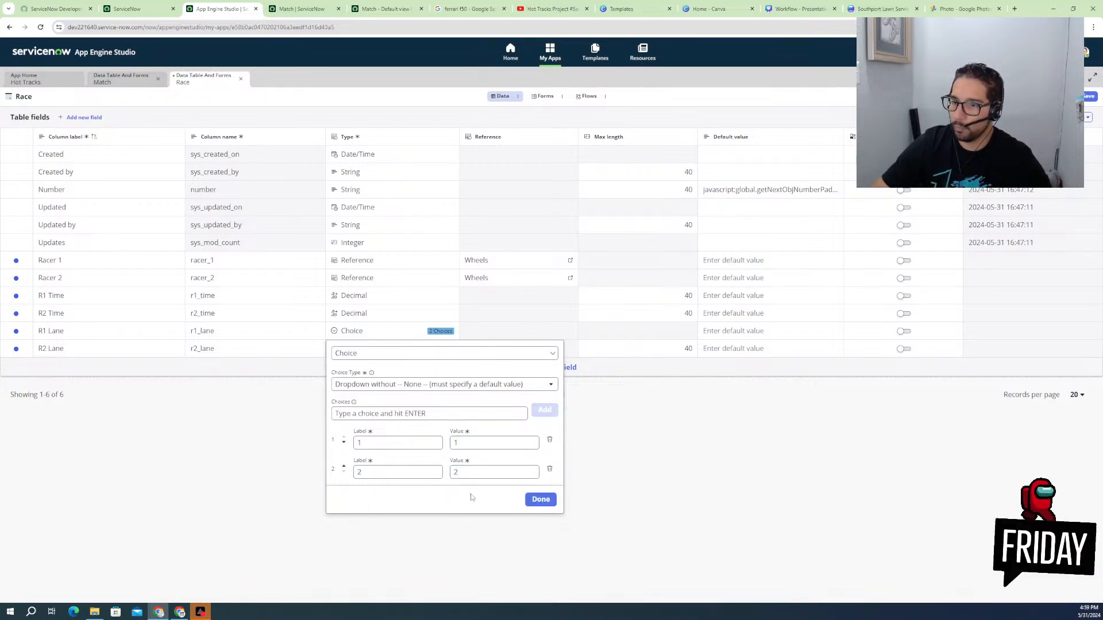
left_click(539, 499)
left_click(234, 450)
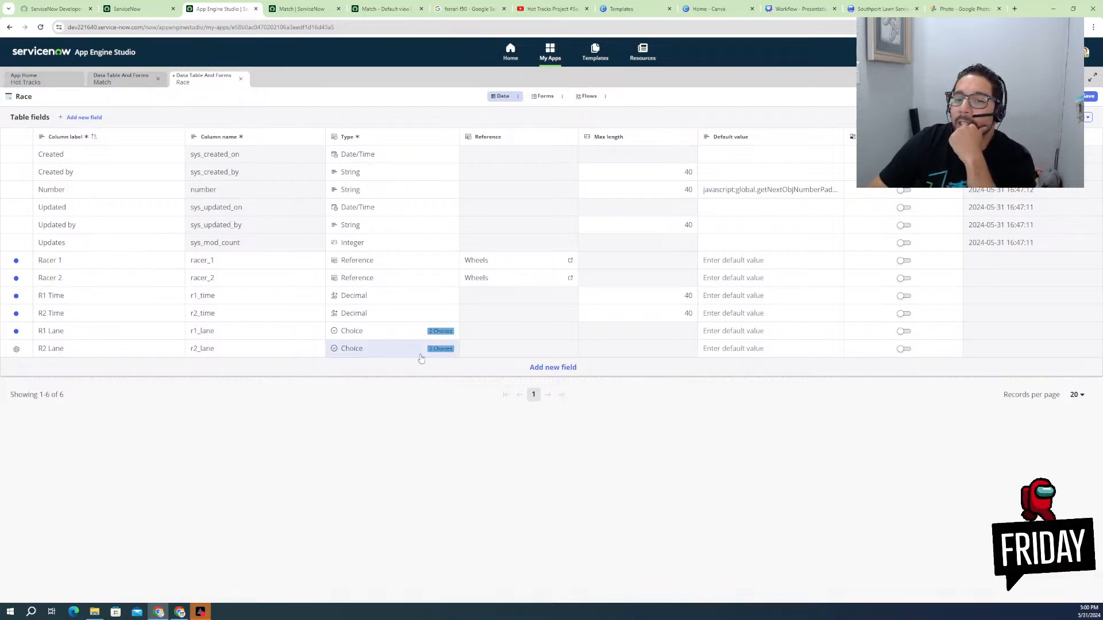
- Add another new field labelled Winner to the Race table
left_click(543, 367)
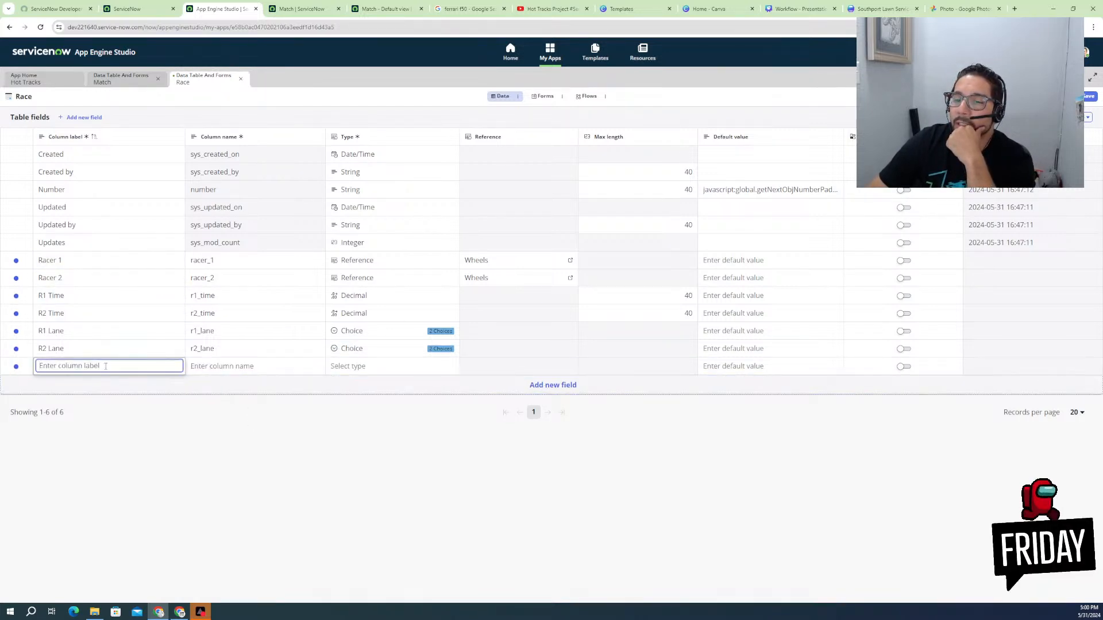
type("Winner")
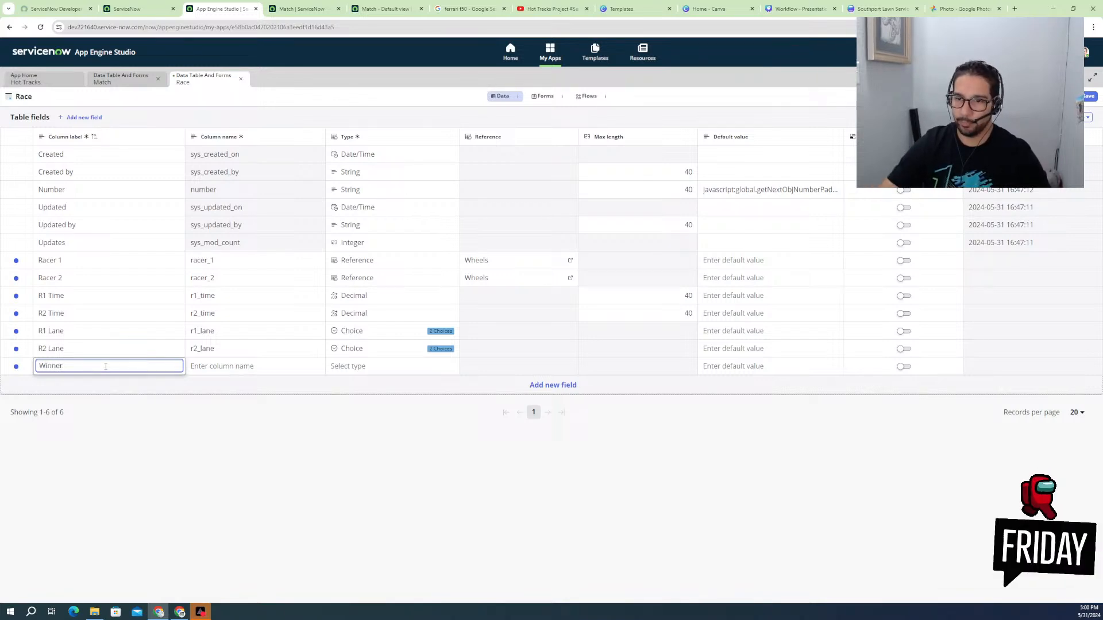
key("Tab")
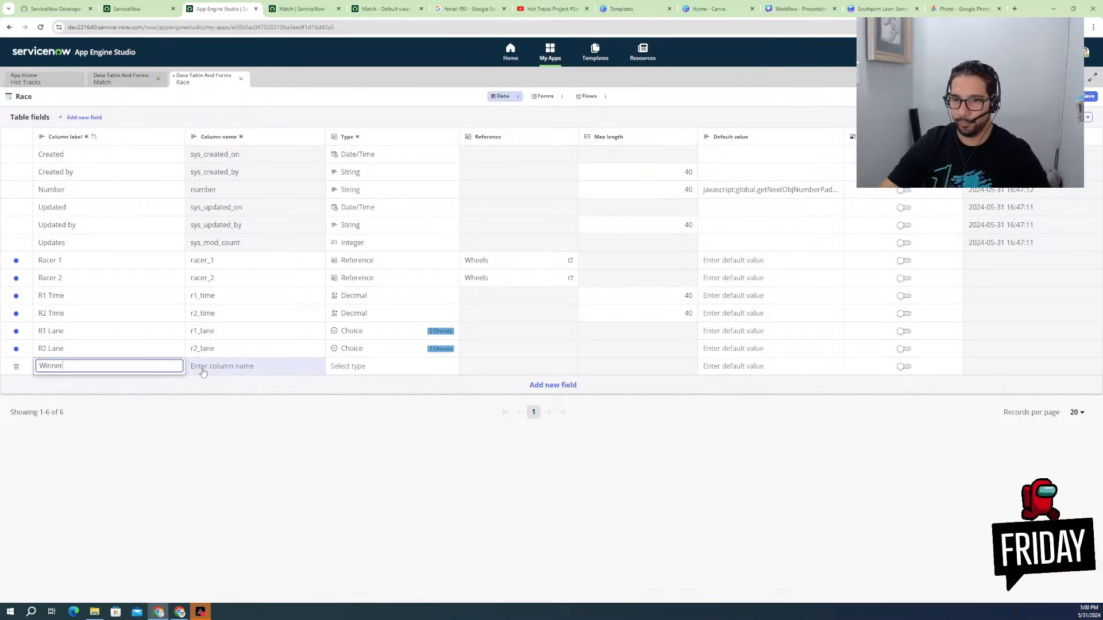
left_click(361, 368)
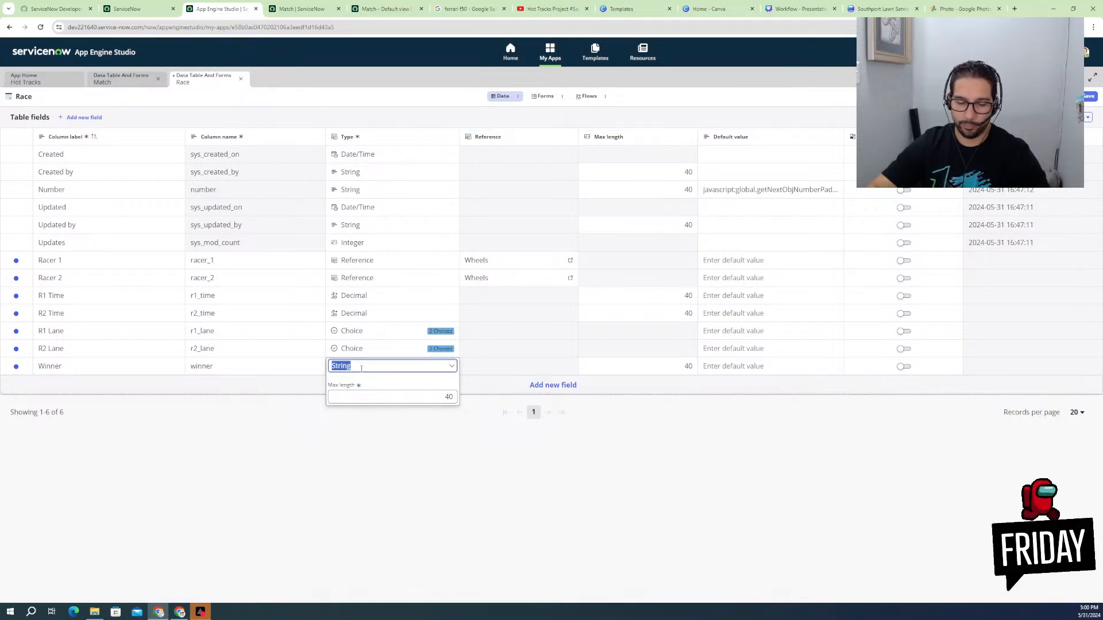
type("Ch")
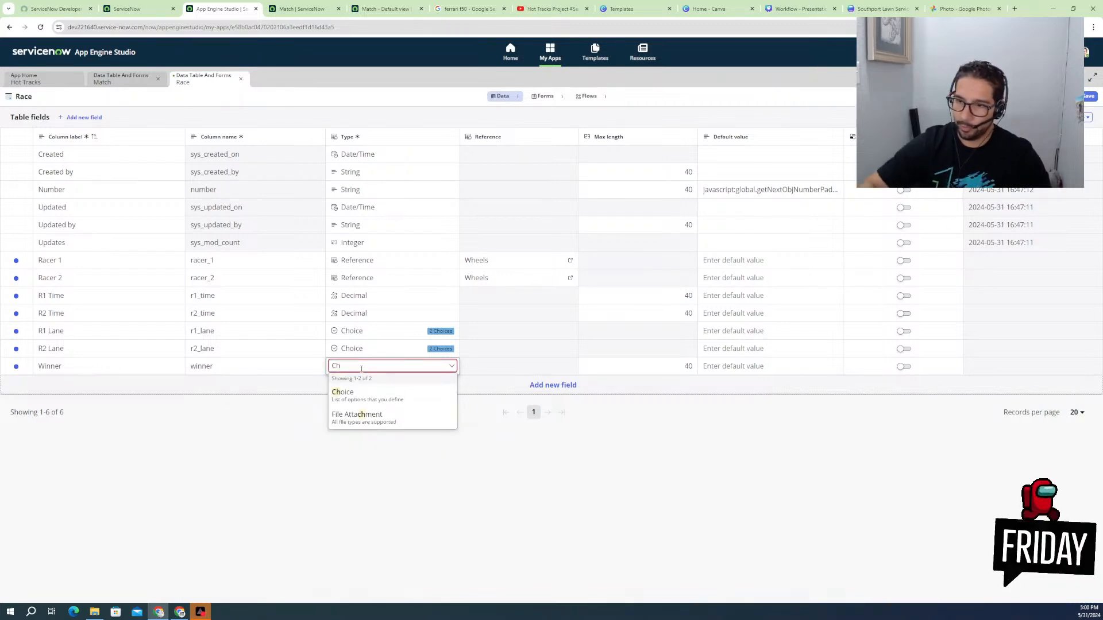
left_click(365, 395)
left_click(366, 400)
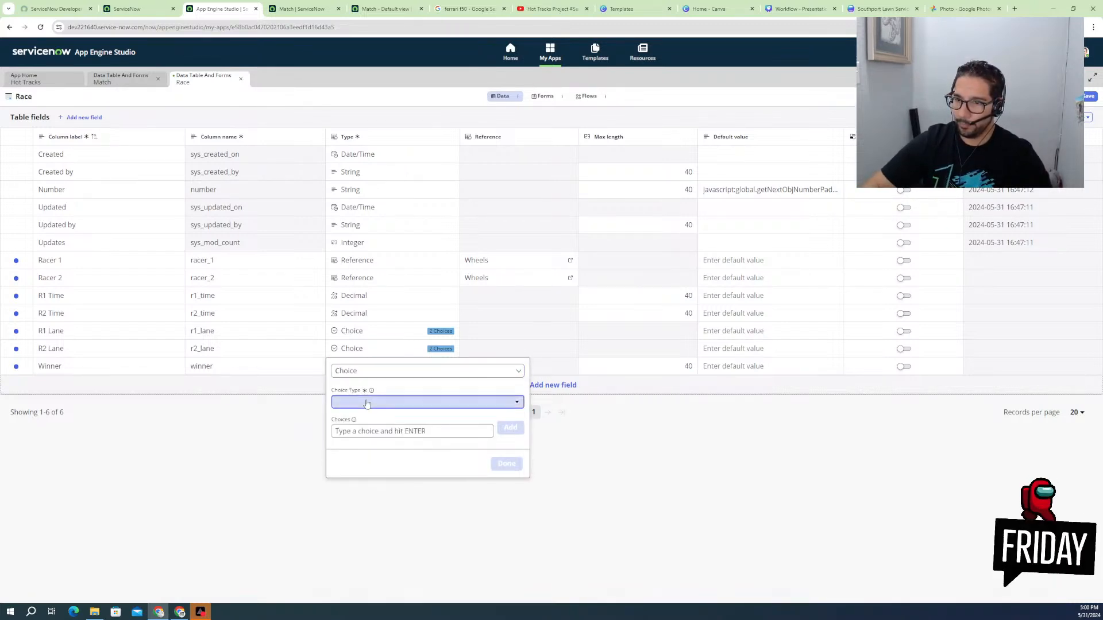
left_click(367, 417)
left_click(354, 431)
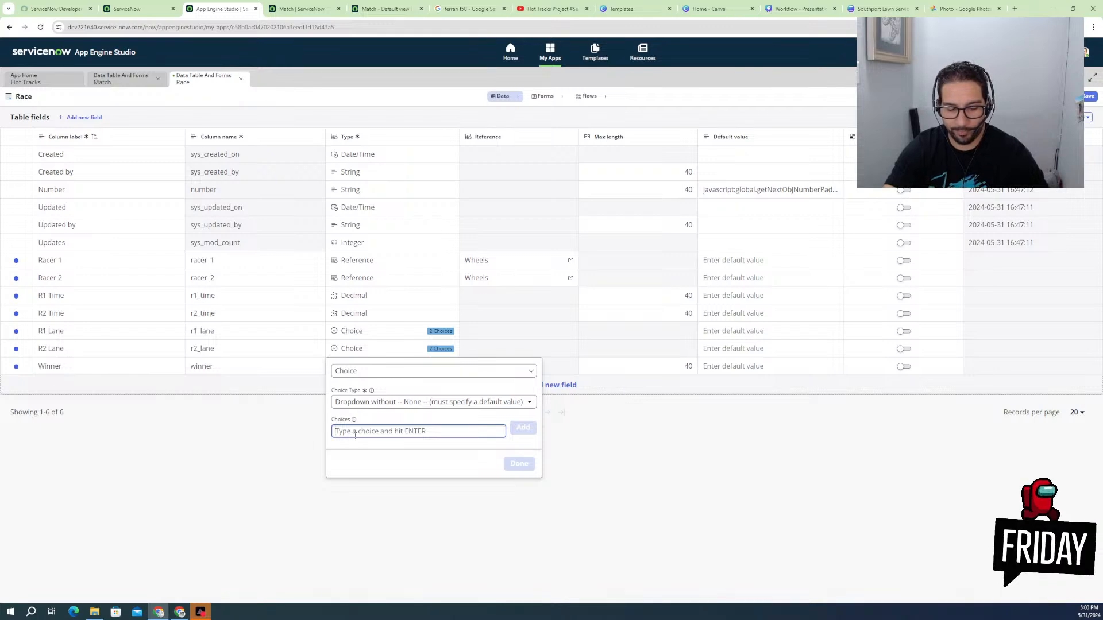
type("Rac")
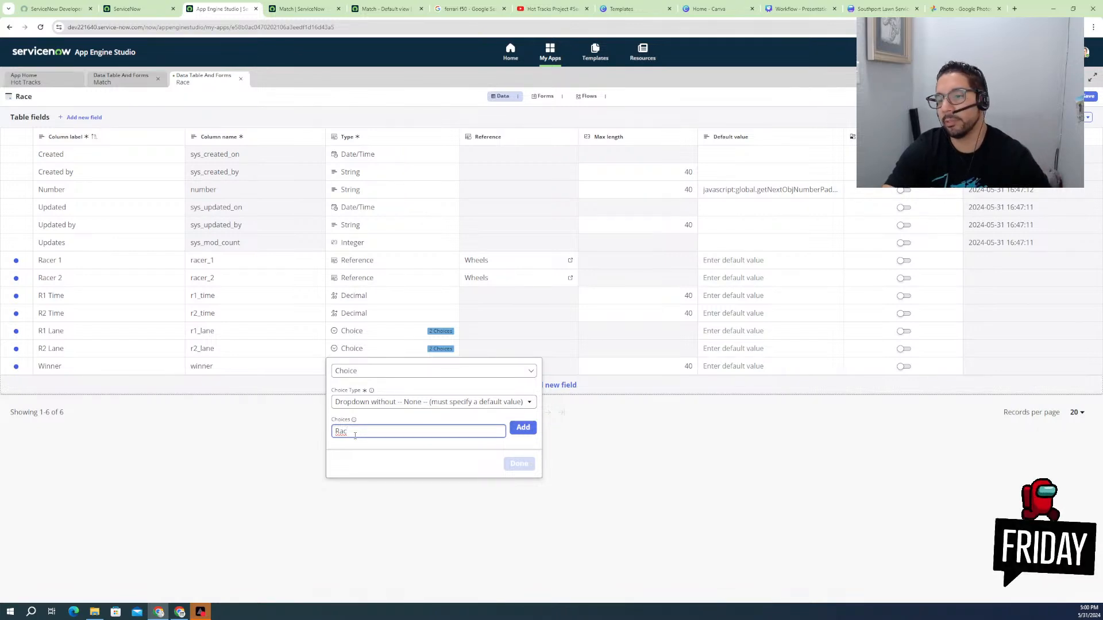
left_click(480, 463)
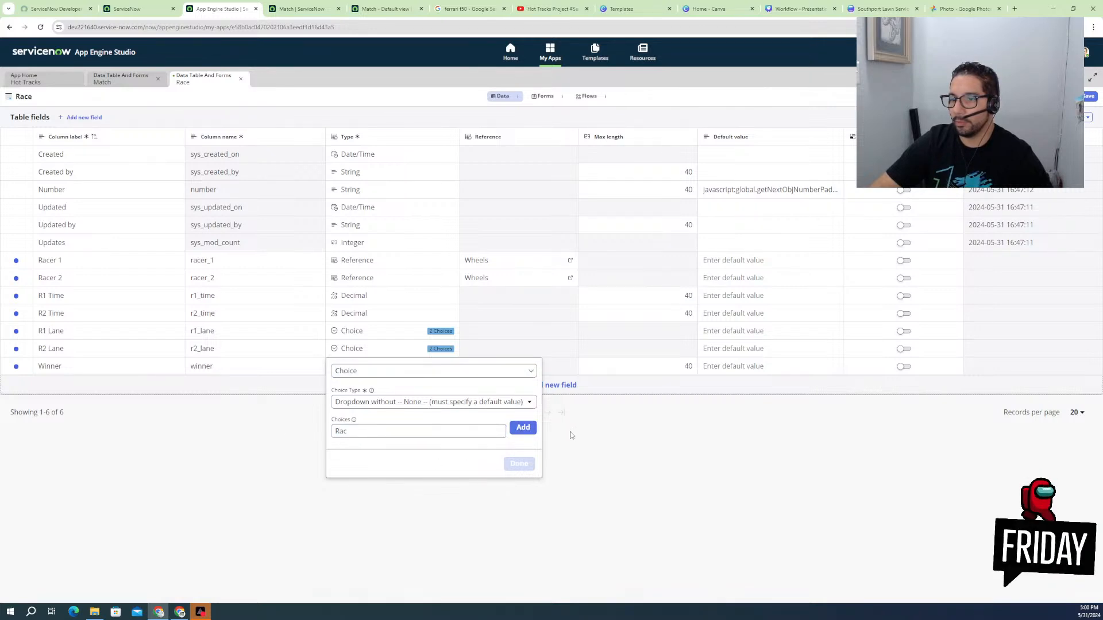
double_click(363, 430)
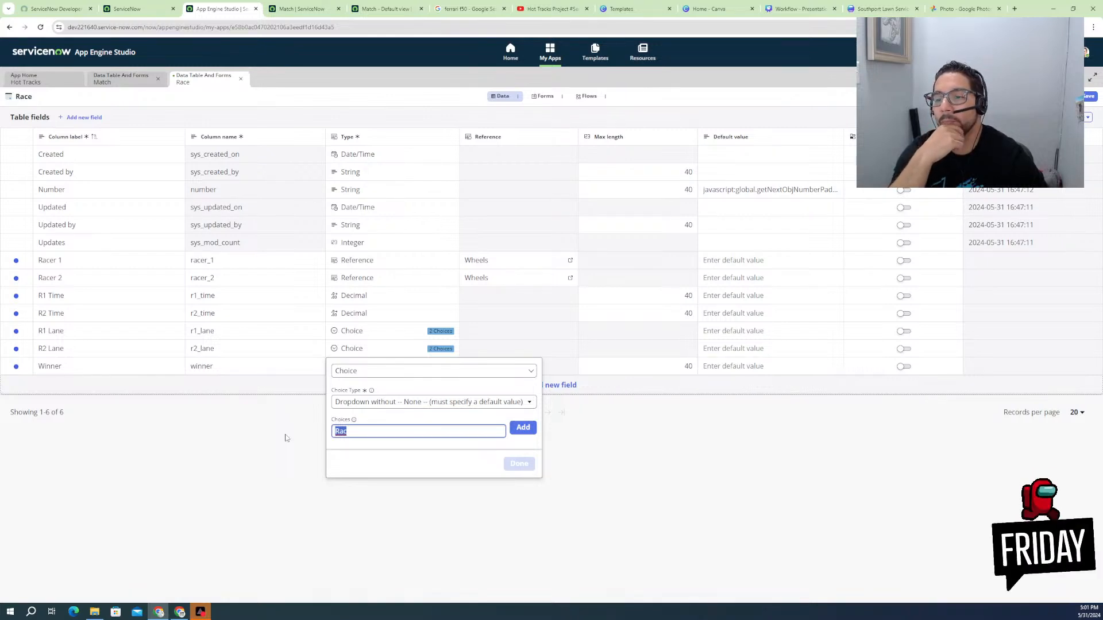
- Make the Winner field a Reference type that points to the Wheels table
left_click(357, 372)
left_click(357, 372)
type("r")
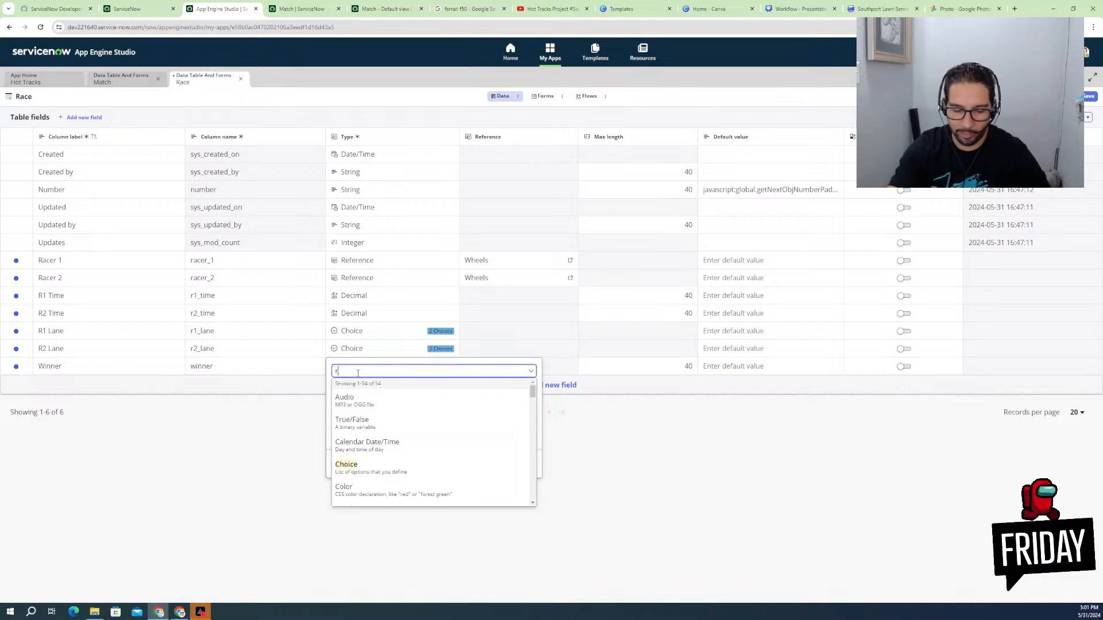
type("ecf")
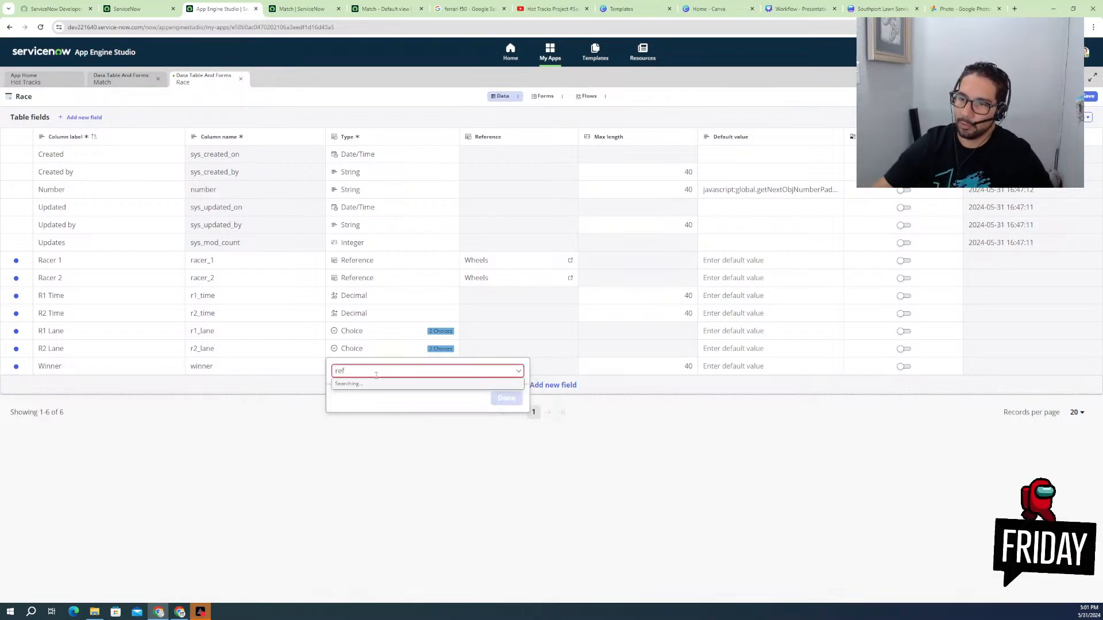
left_click(352, 409)
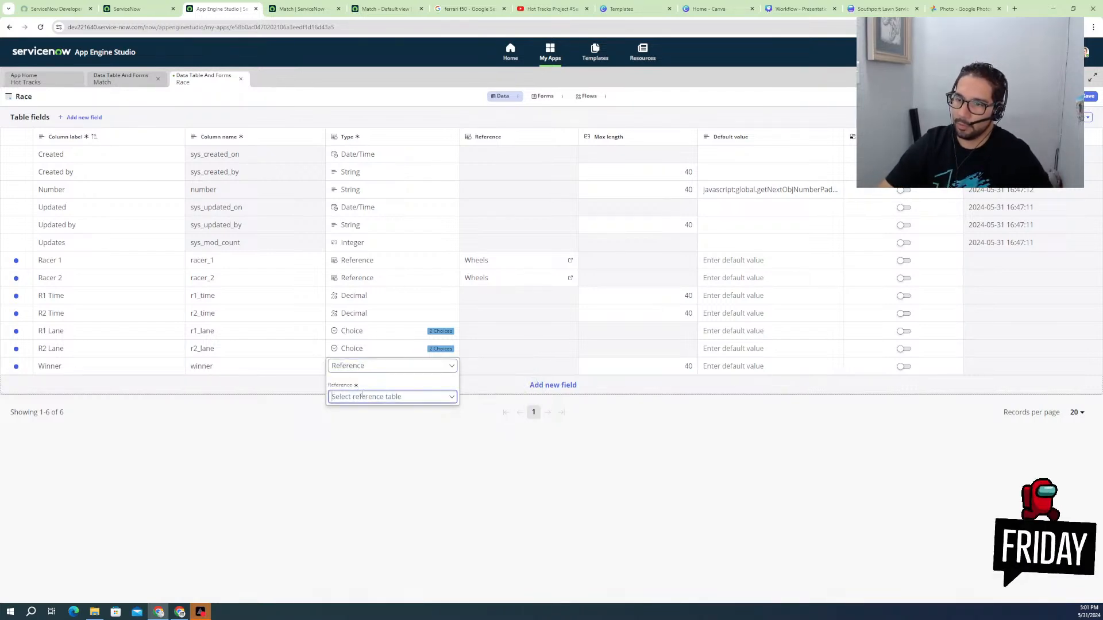
left_click(351, 398)
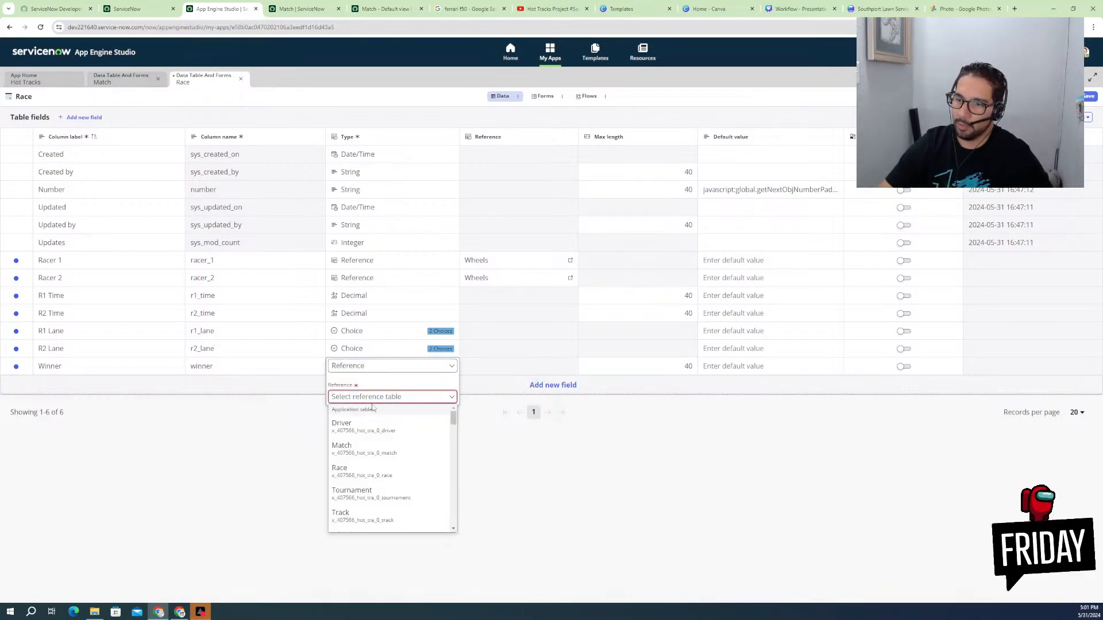
left_click(349, 432)
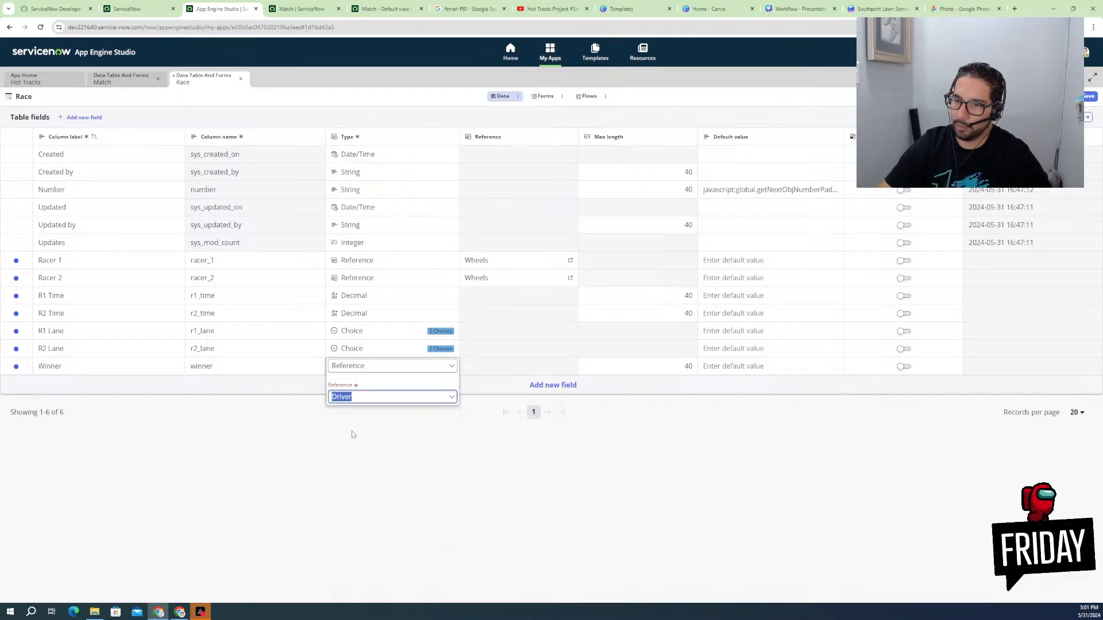
left_click(367, 396)
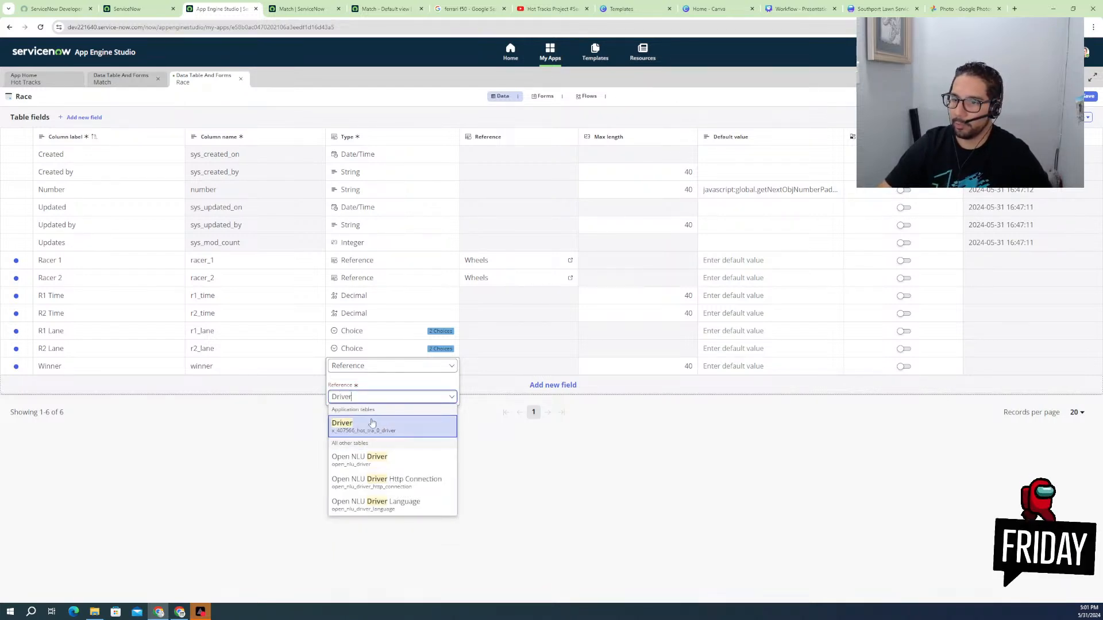
left_click(378, 397)
type("whee")
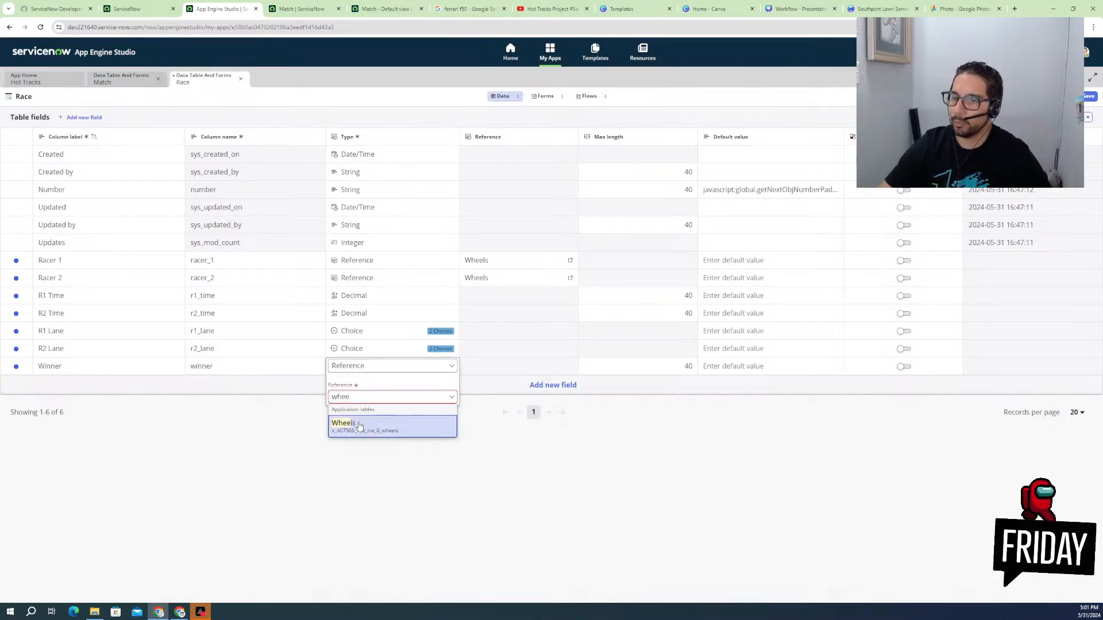
left_click(353, 423)
left_click(289, 420)
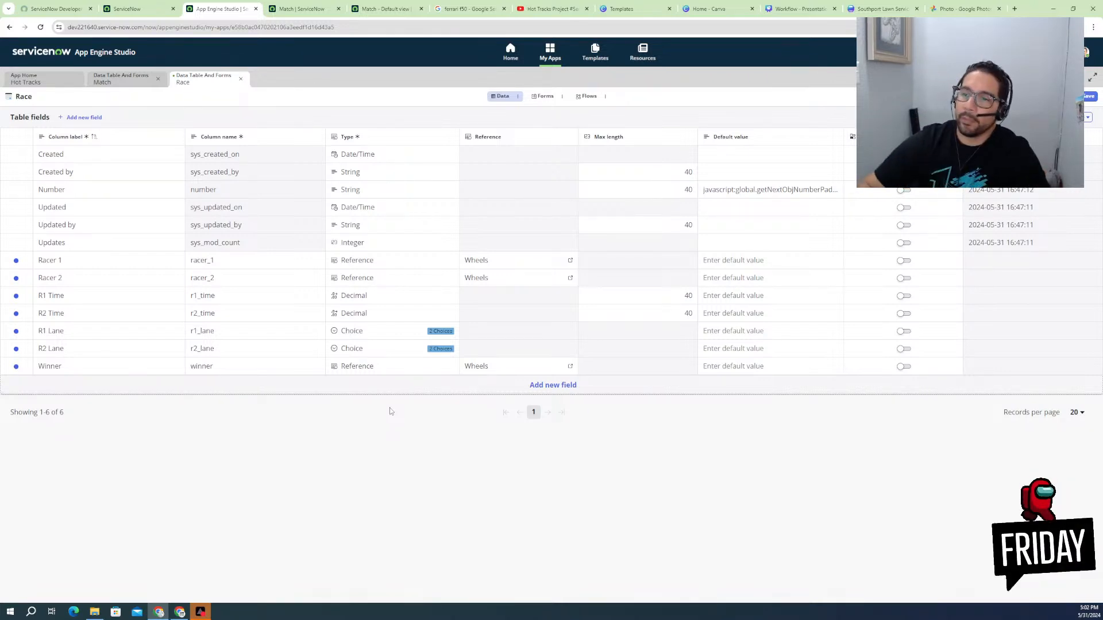
- Review the Match table's fields and the Driver table's columns, and return to the Race table
left_click(126, 84)
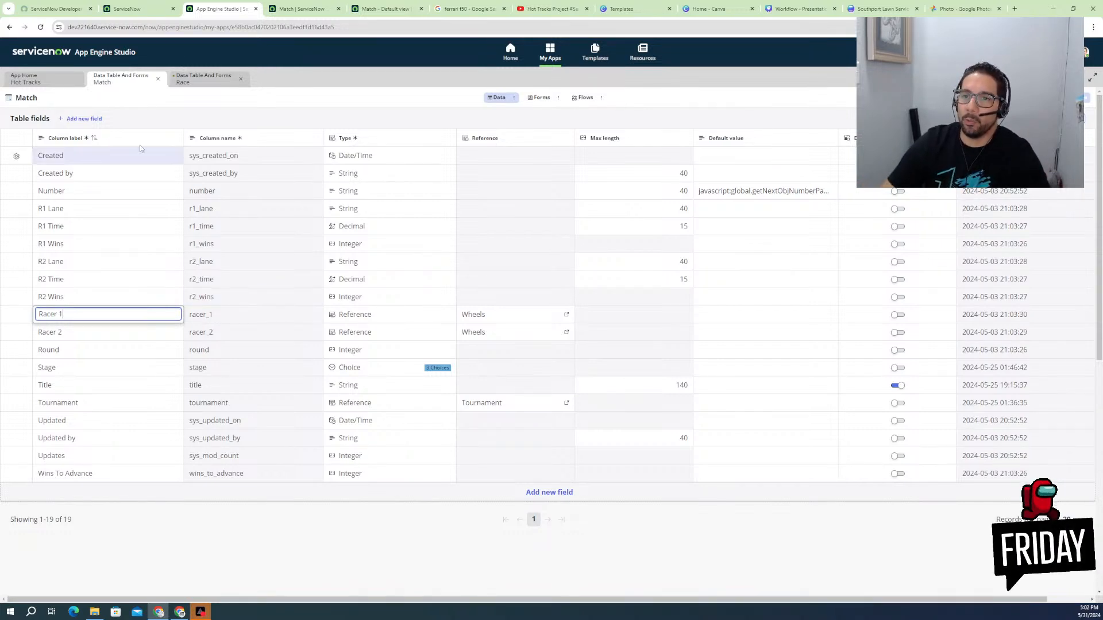
left_click(55, 82)
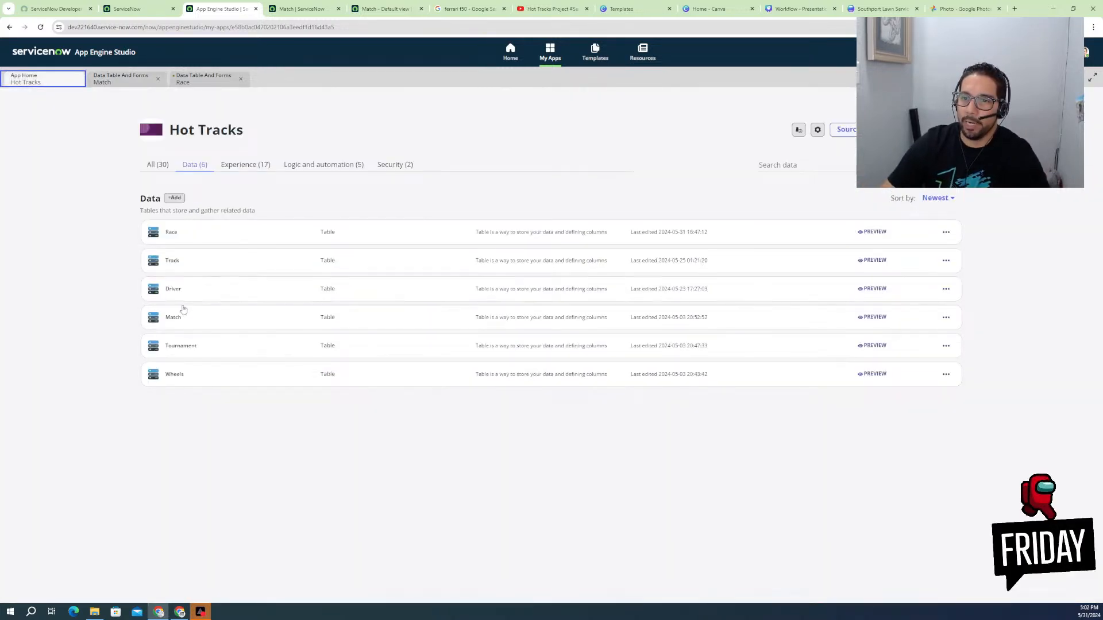
left_click(163, 293)
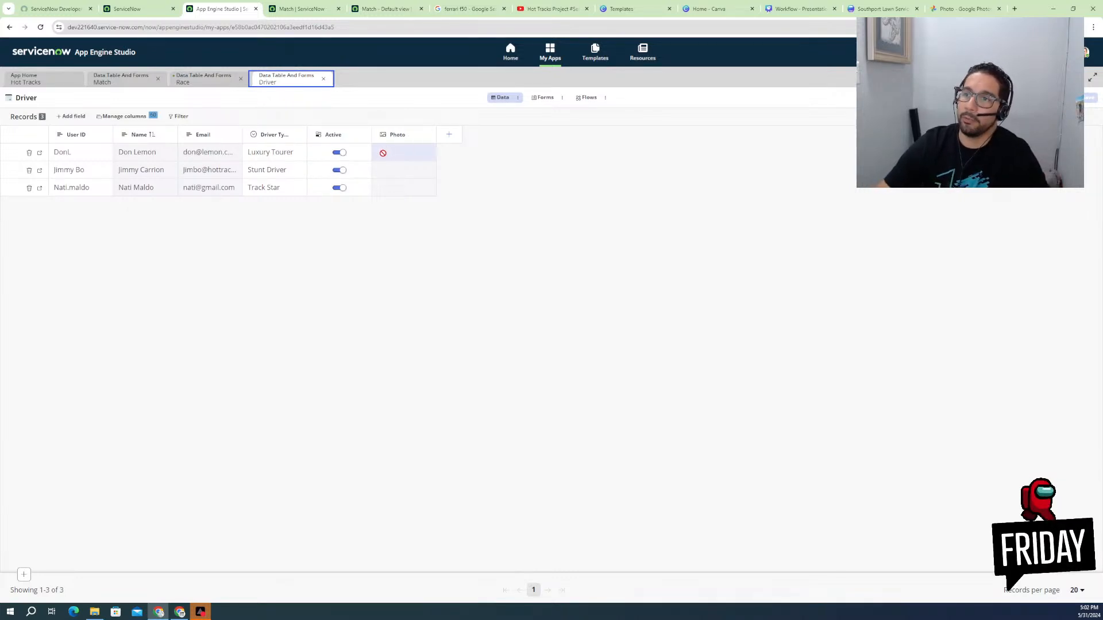
left_click(450, 135)
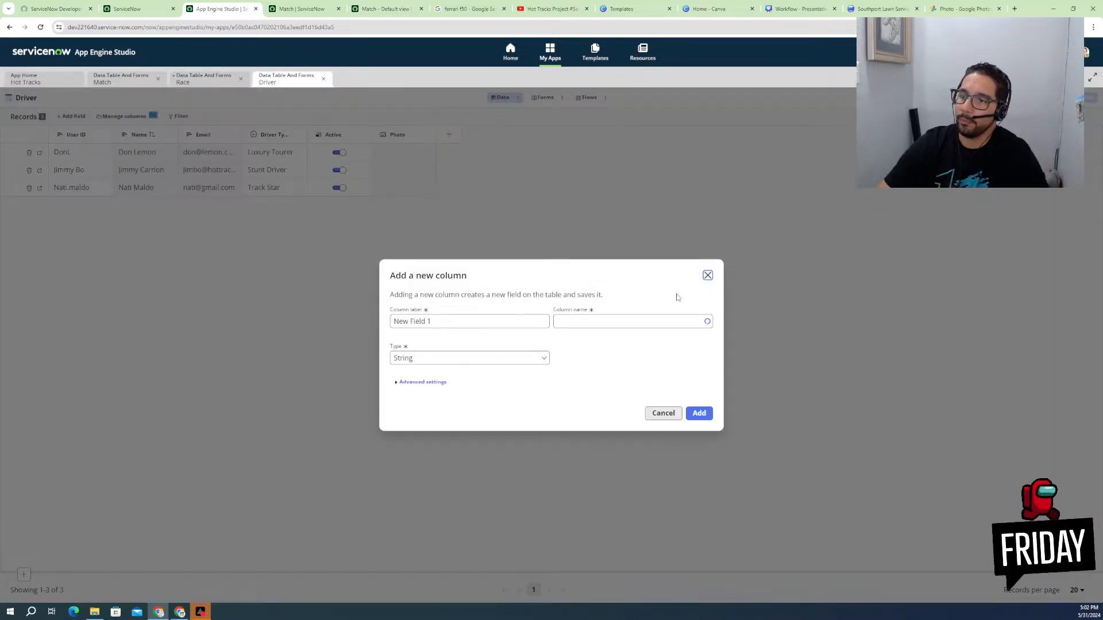
left_click(663, 413)
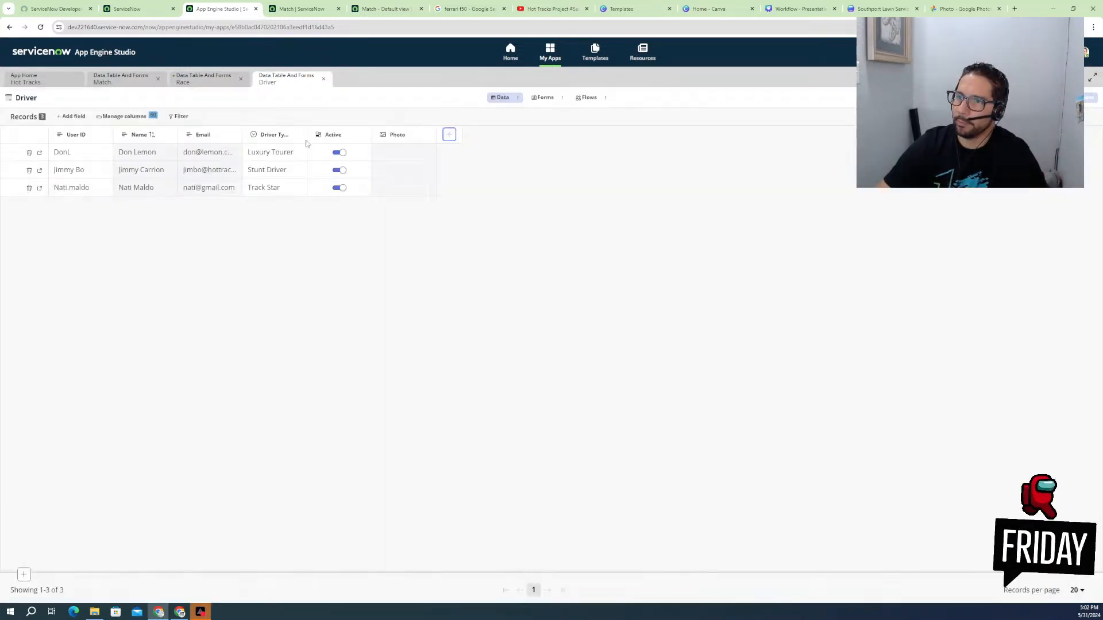
left_click(203, 86)
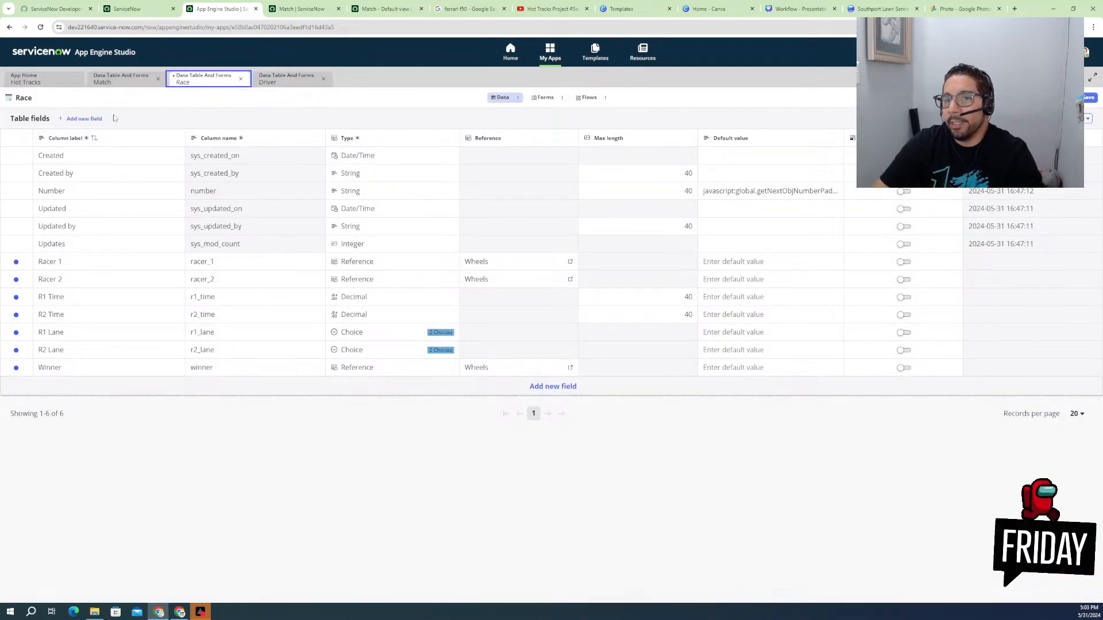
- Open the Wheels table from the Hot Tracks app's data and show it in the Fields view
left_click(41, 80)
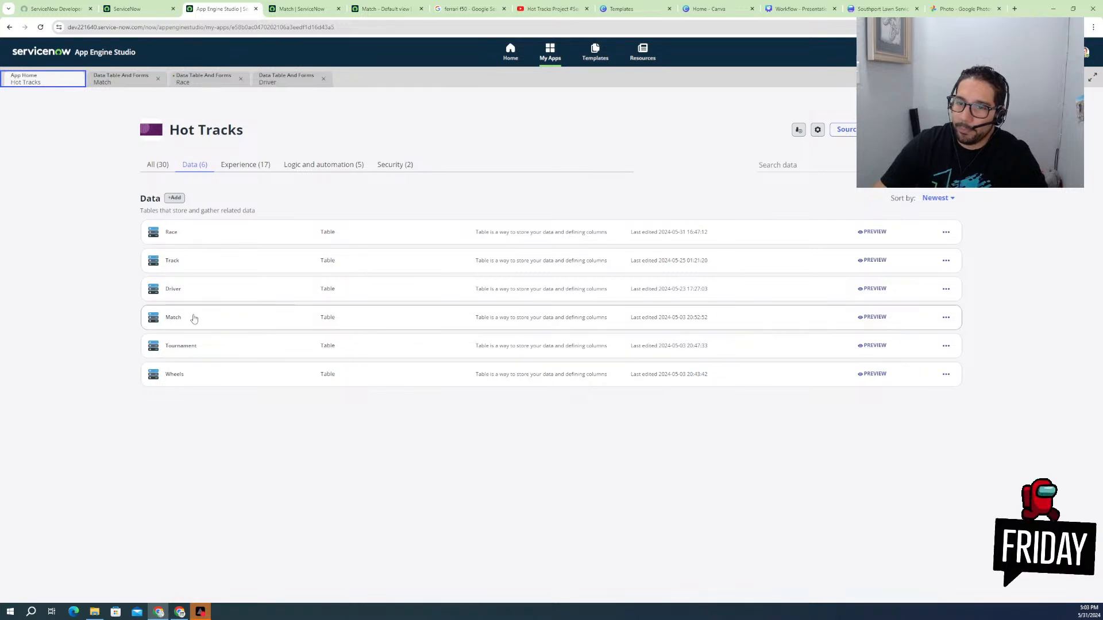
left_click(178, 382)
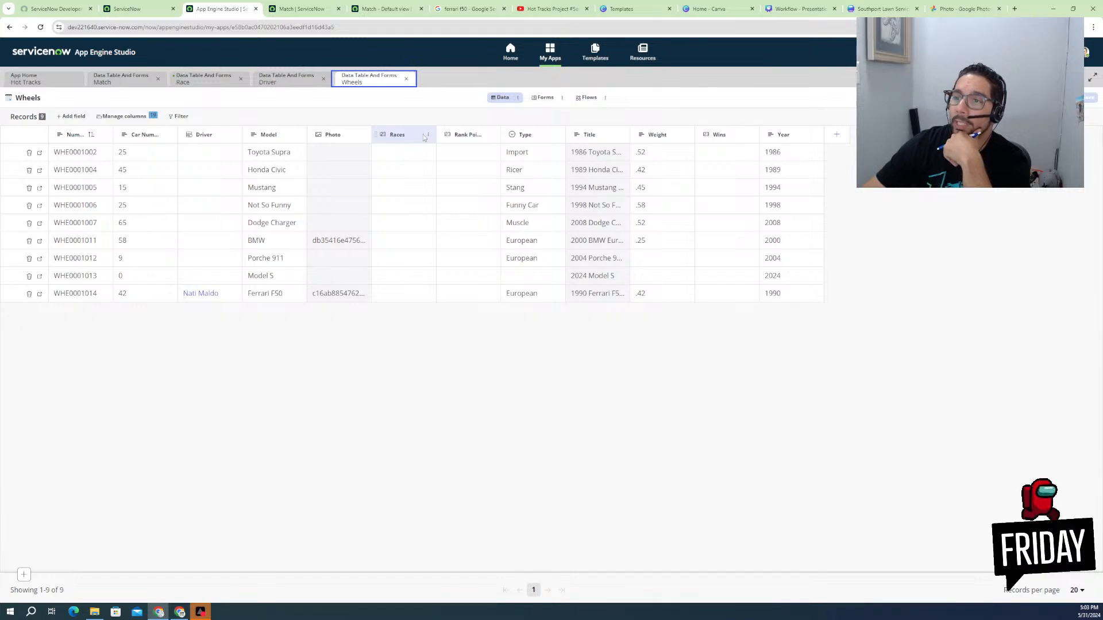
left_click(476, 142)
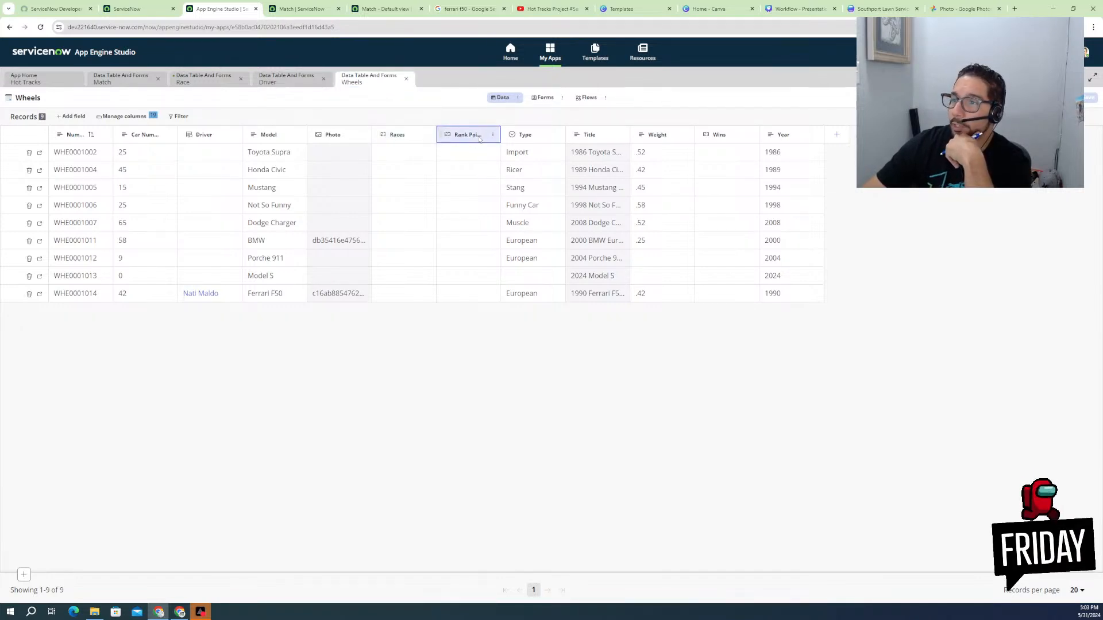
left_click(750, 135)
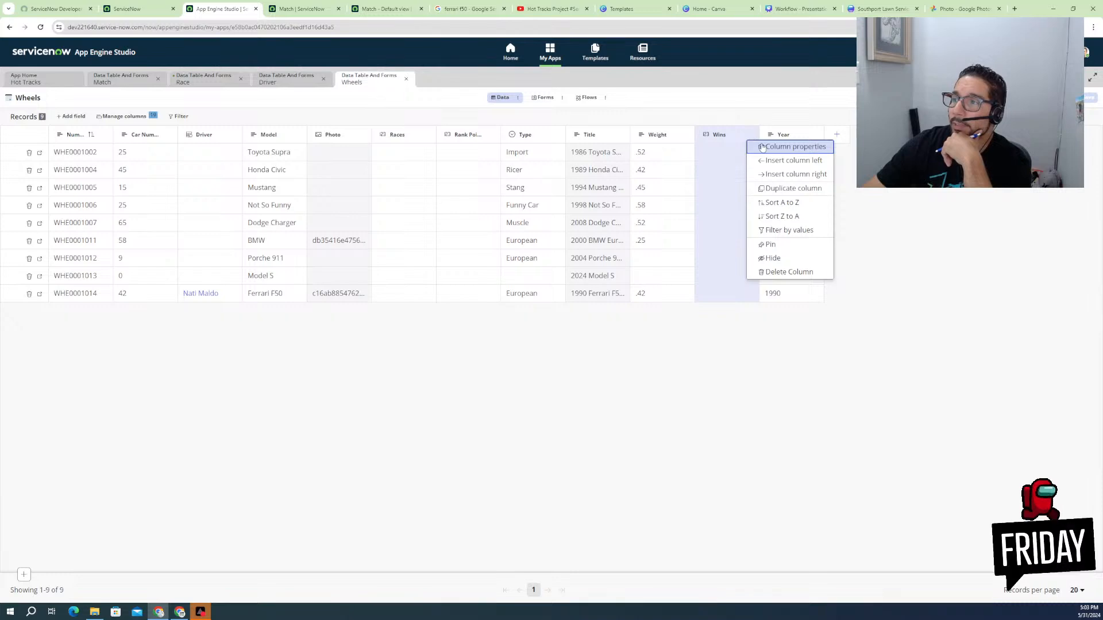
left_click(518, 97)
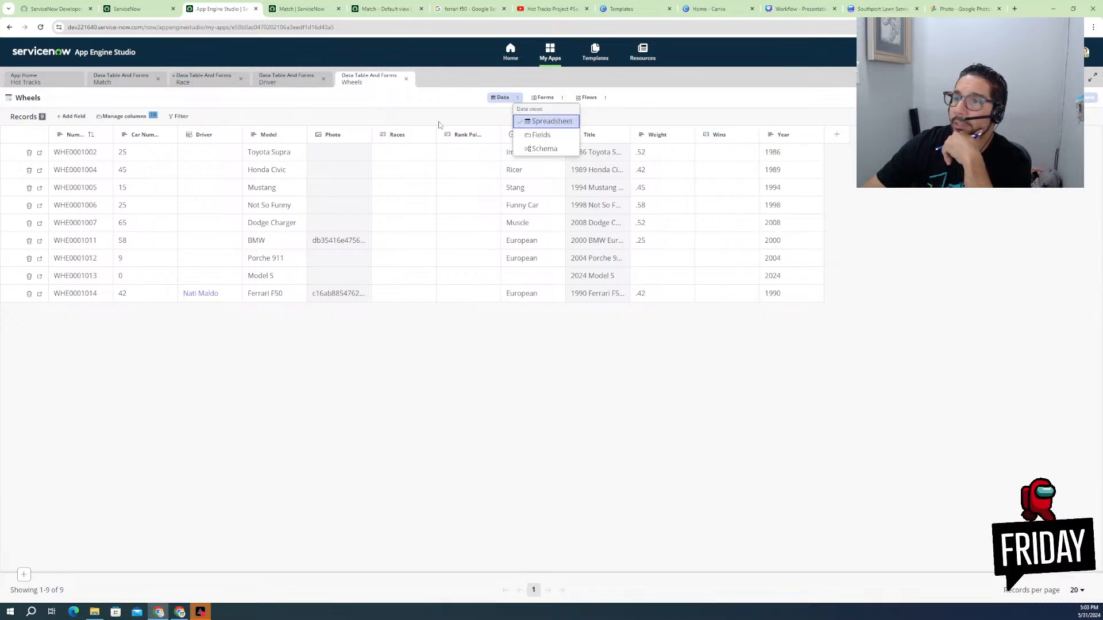
left_click(535, 135)
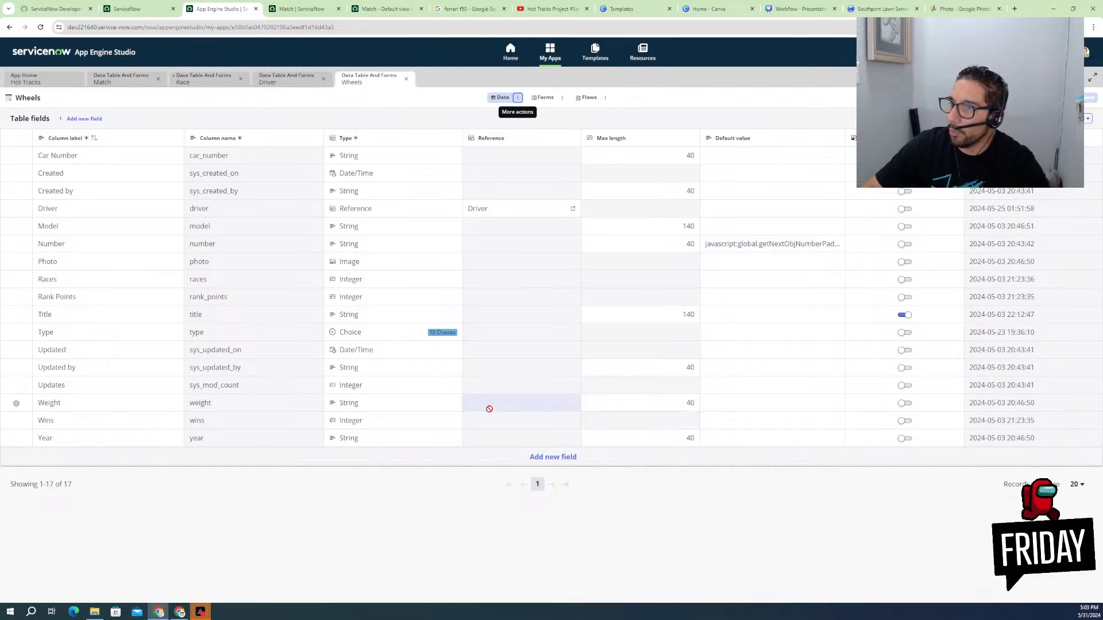
- Relabel the Wheels table's Wins field as Race Wins
double_click(71, 423)
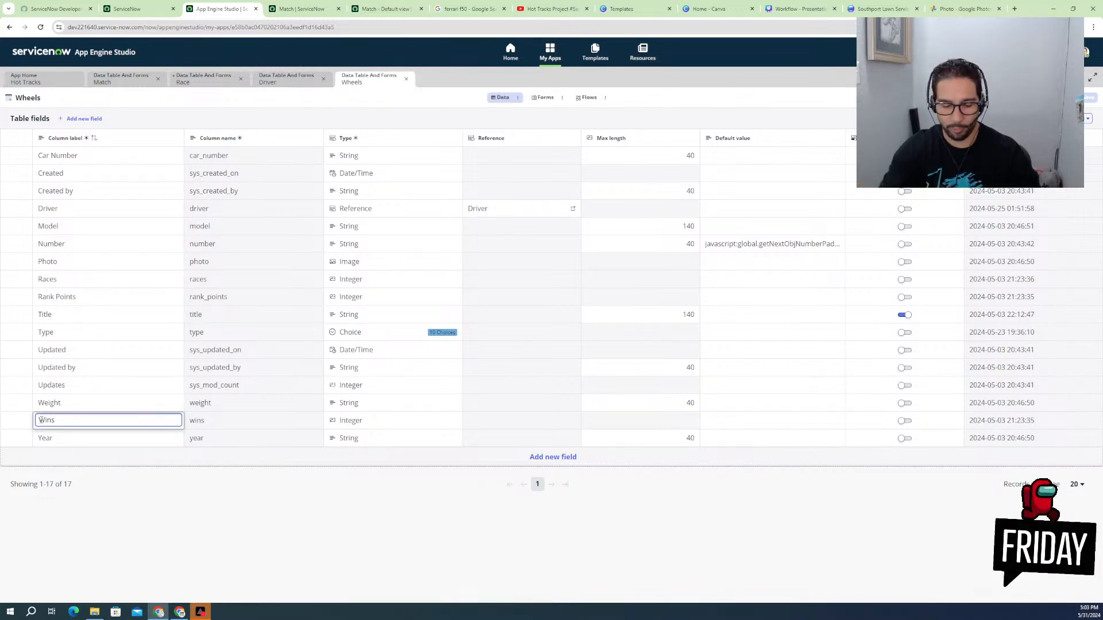
left_click(41, 420)
type("Race")
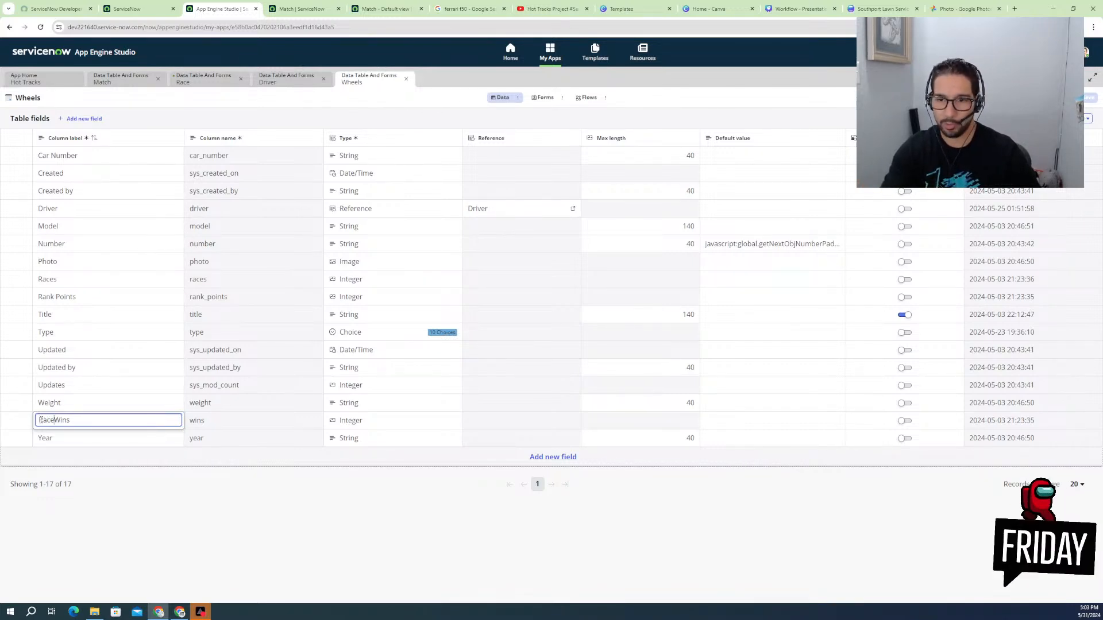
left_click(107, 471)
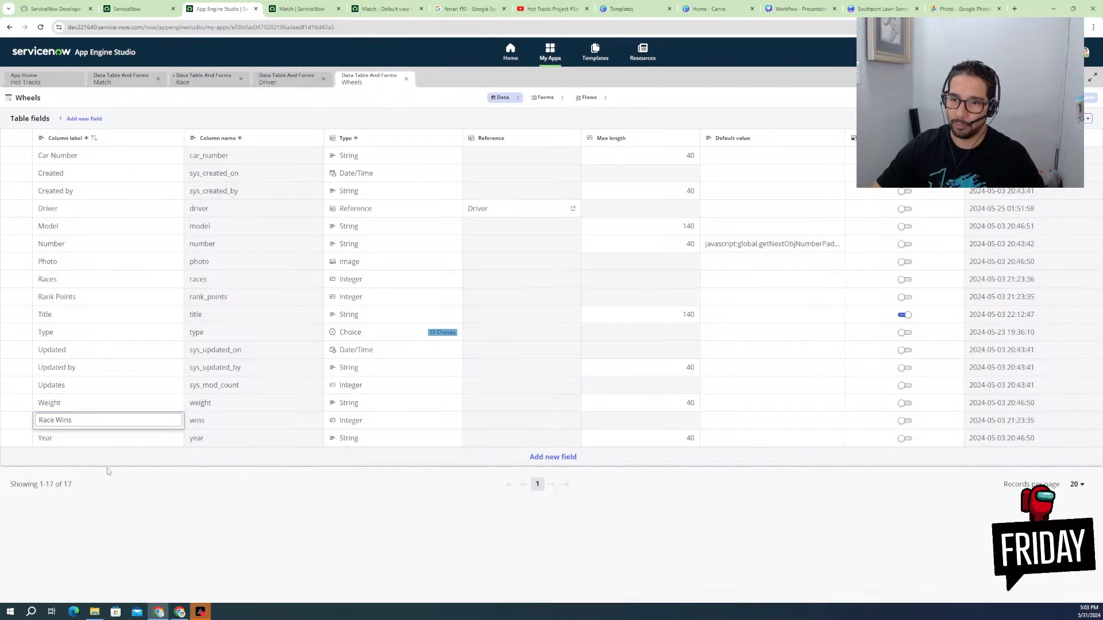
- Delete the Race Wins field with the column name wins from the Wheels table
left_click(200, 422)
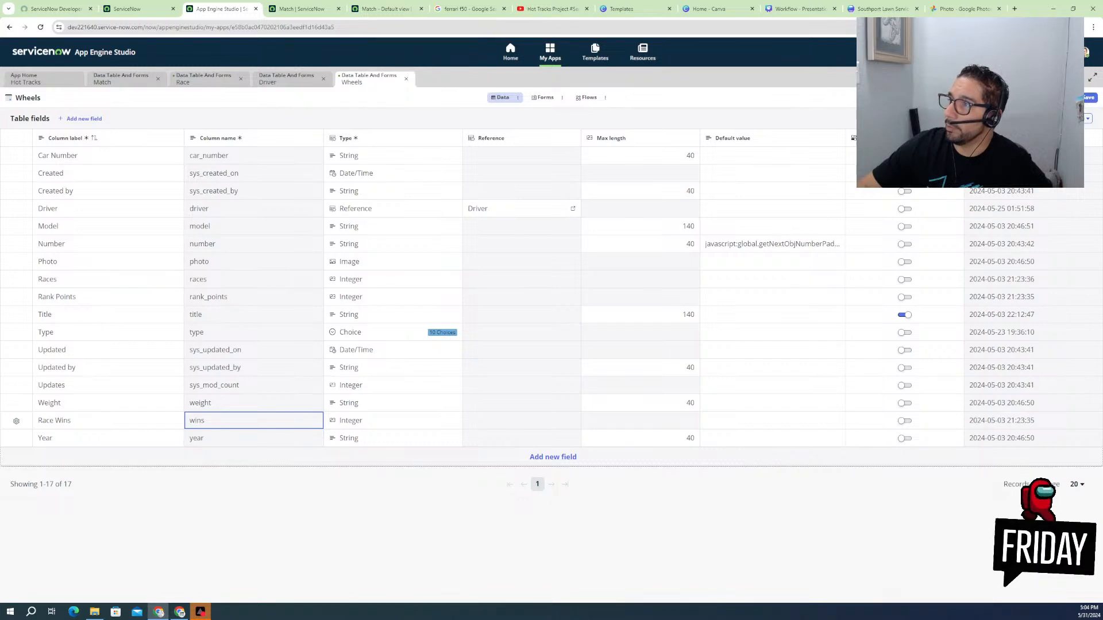
left_click(109, 421)
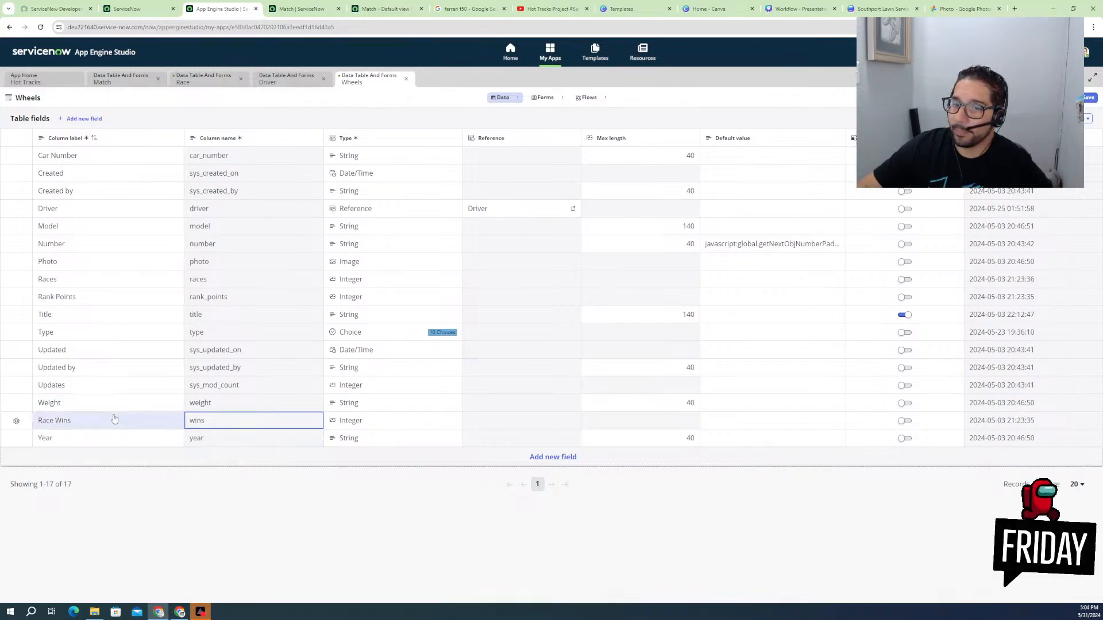
left_click(76, 419)
left_click_drag(74, 423, 21, 422)
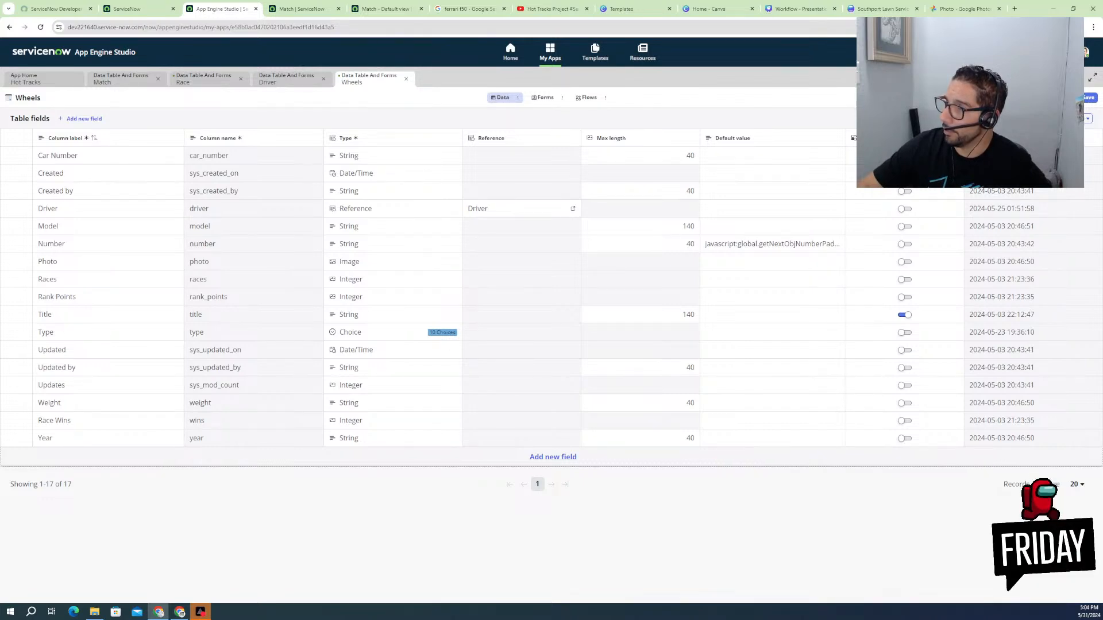
left_click(16, 421)
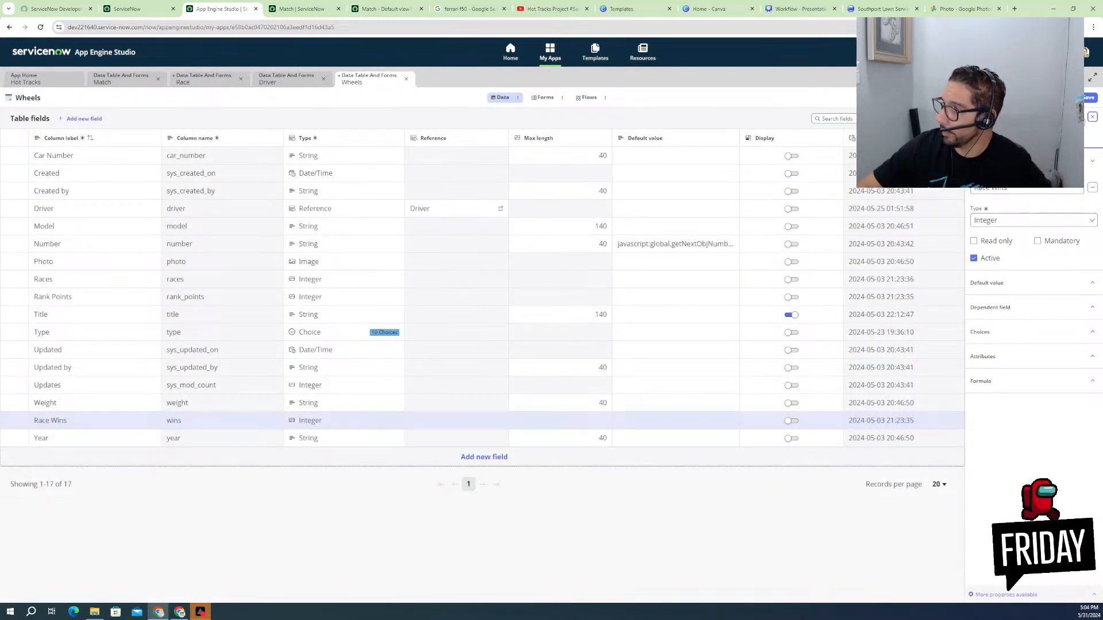
left_click(1091, 116)
left_click(642, 378)
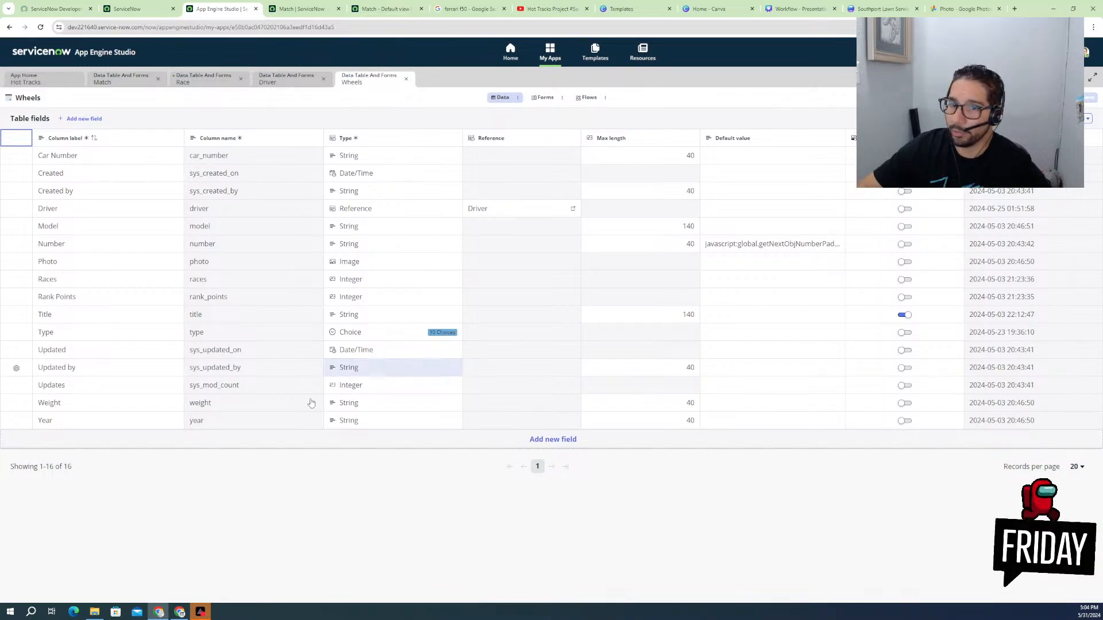
- Add a new field labelled Race Wins to the Wheels table and make it an Integer type
left_click(549, 441)
left_click(96, 432)
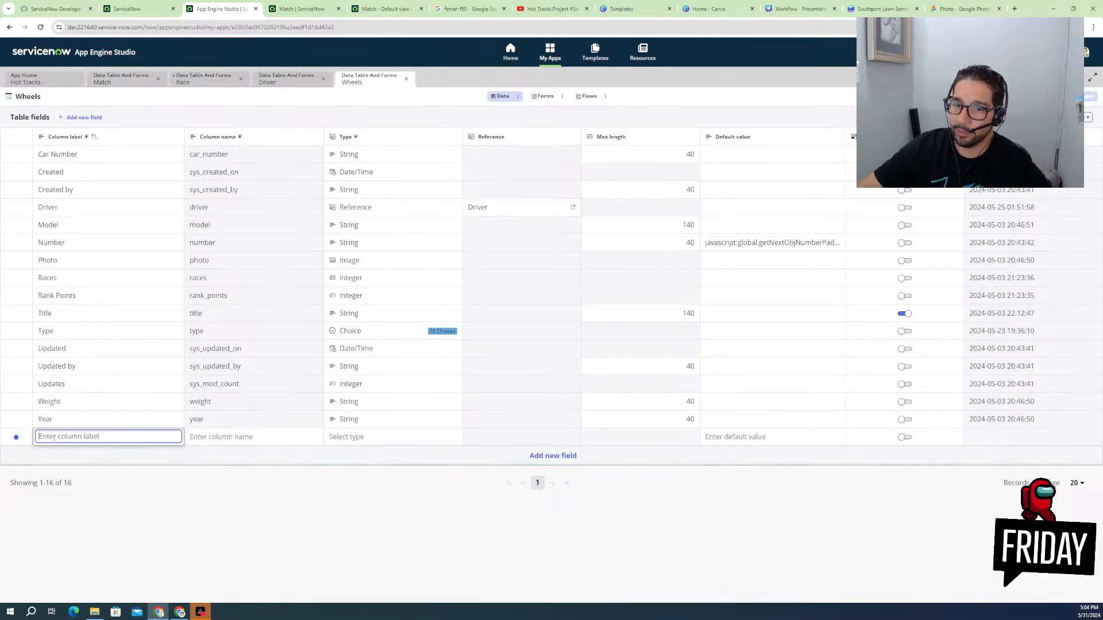
type("Race Win")
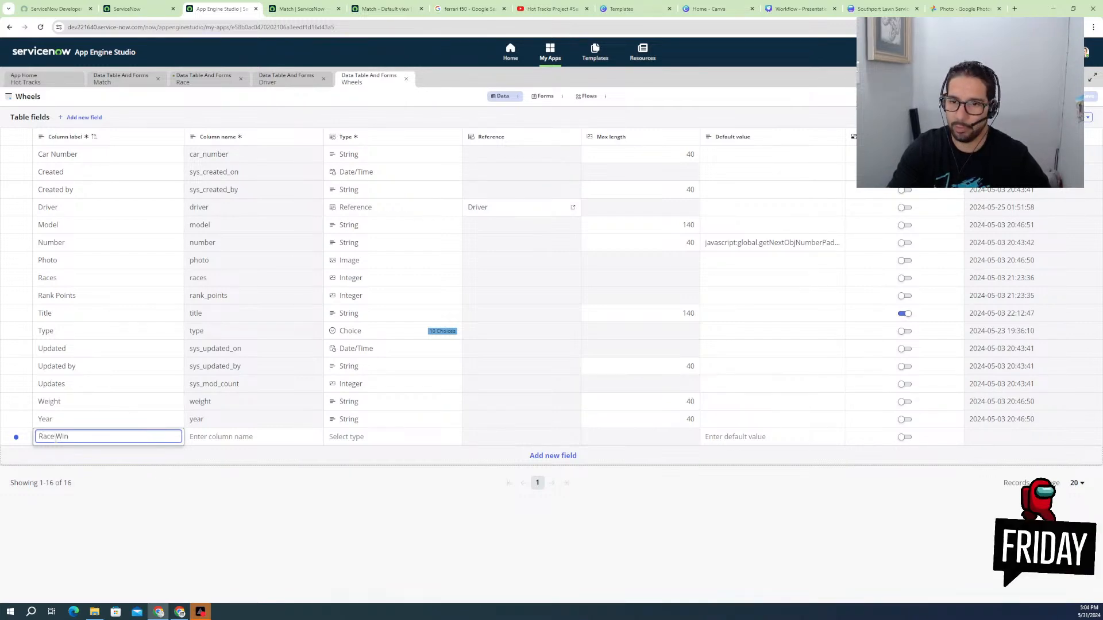
type("s")
left_click(431, 492)
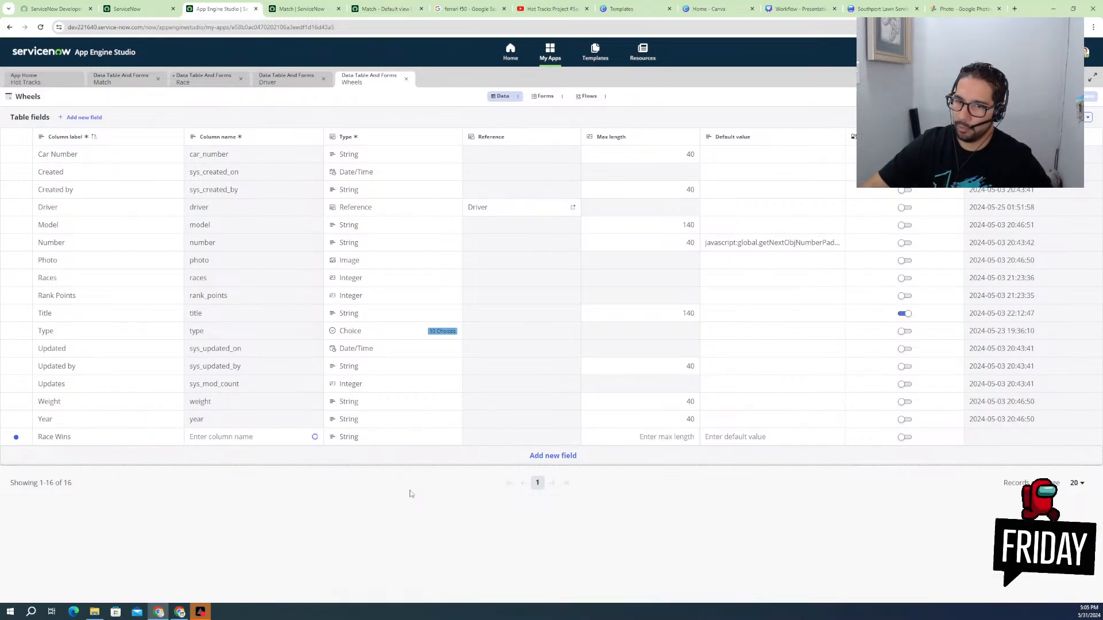
left_click(534, 457)
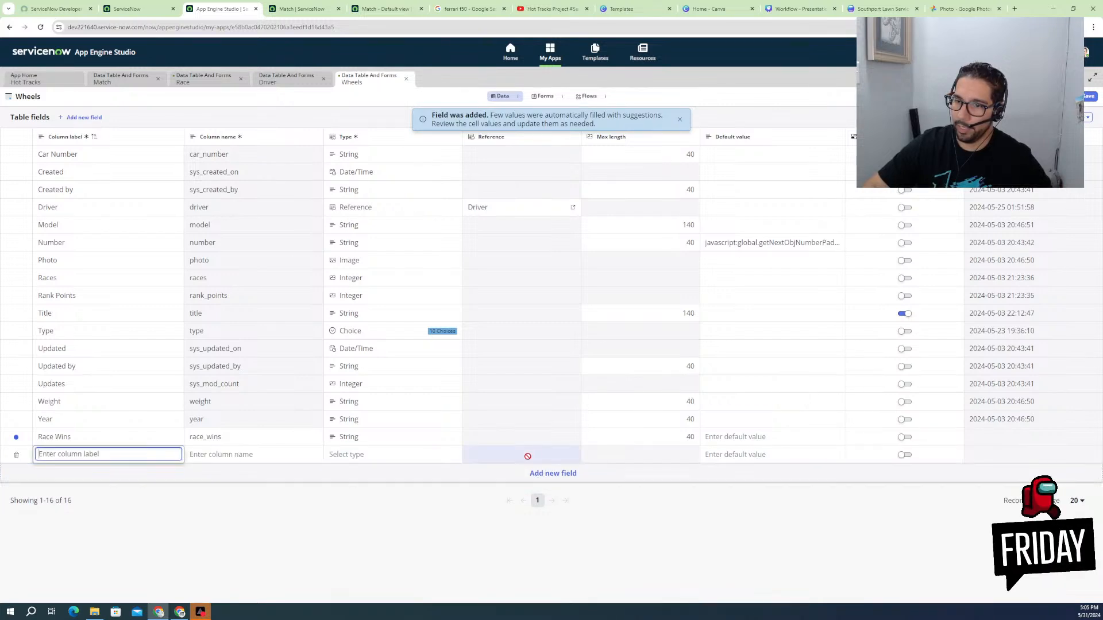
left_click(343, 439)
type("int")
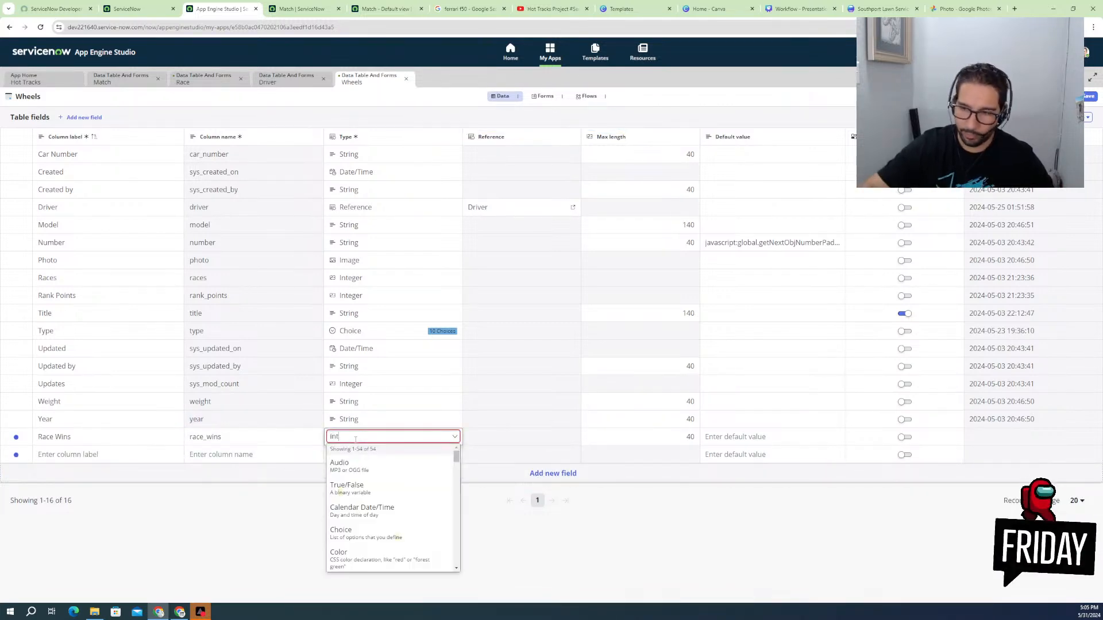
left_click(345, 513)
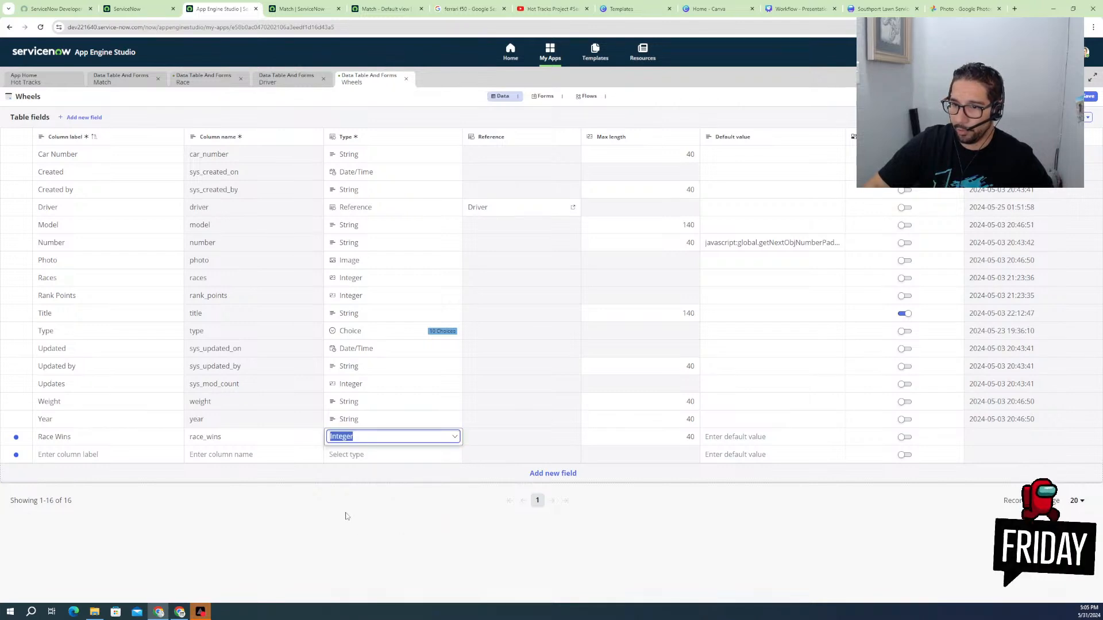
- Label the next new Wheels field Match Wins and let its column name fill in
left_click(71, 454)
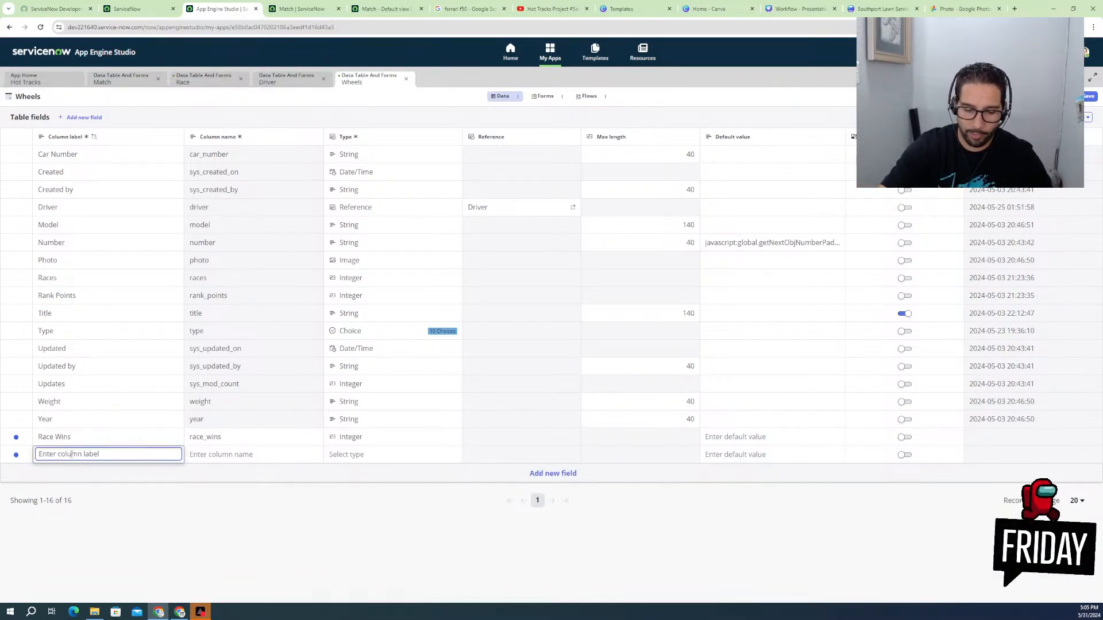
type("Match W")
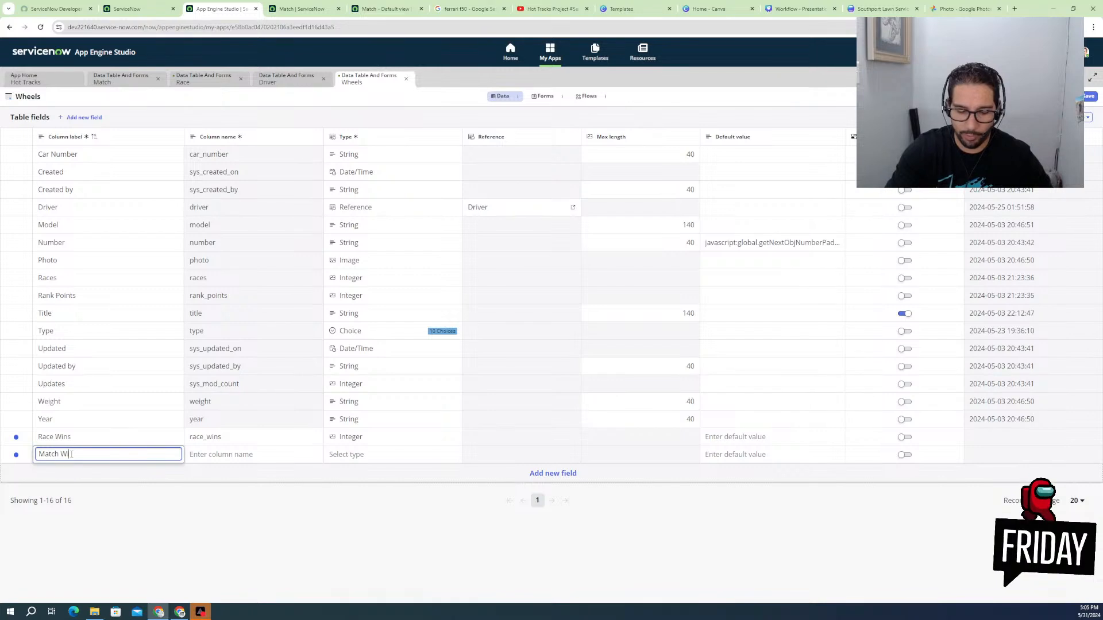
type("ins")
left_click(212, 455)
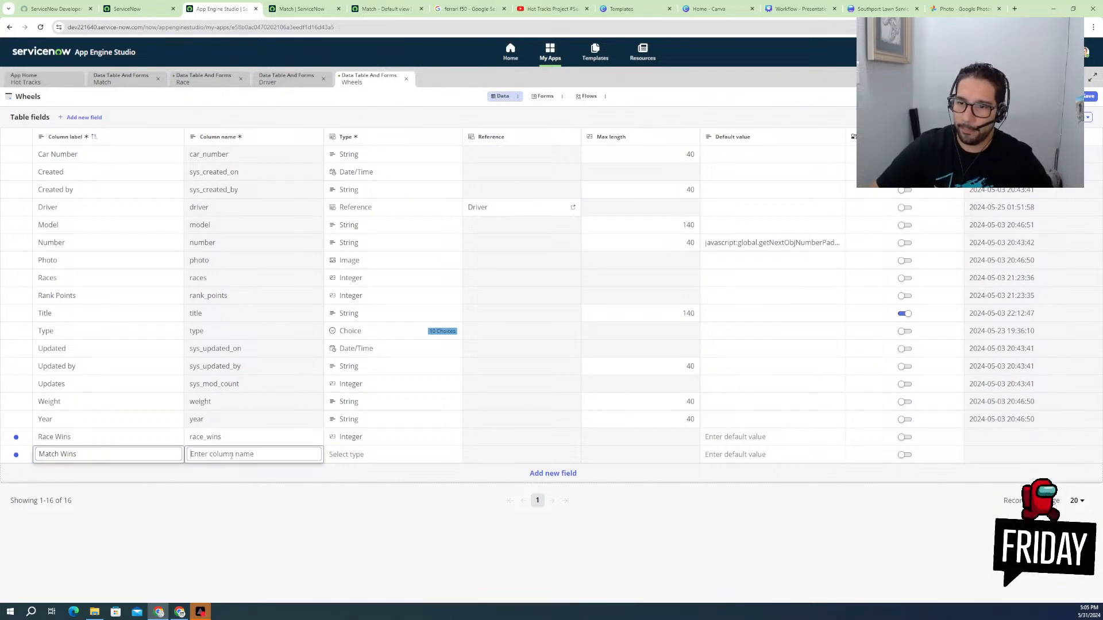
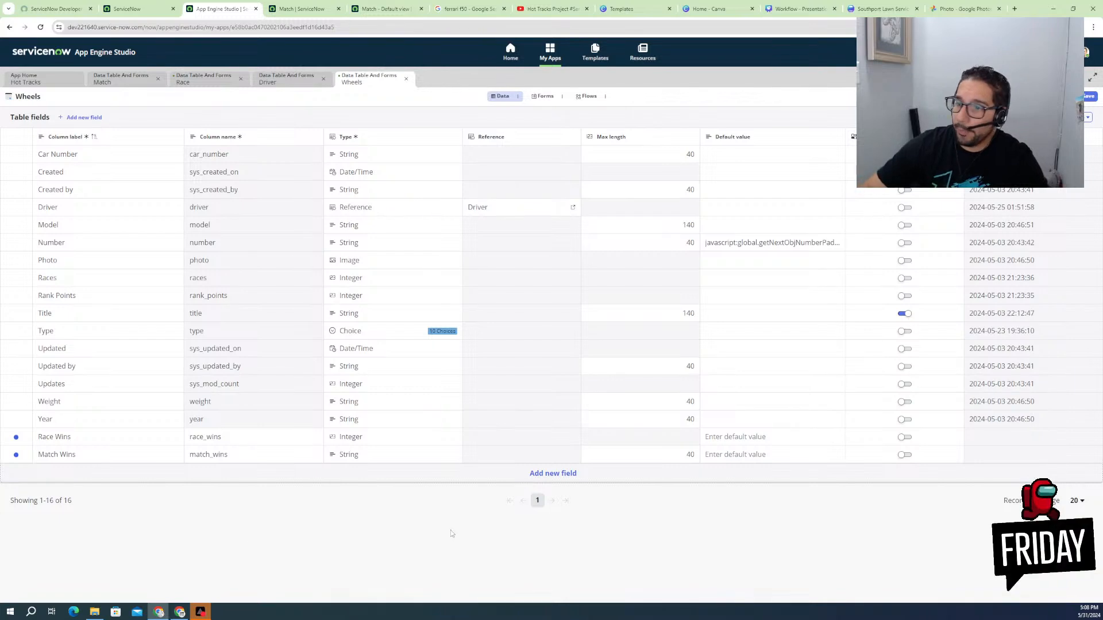
- Add another new field labelled Champion to the Wheels table
left_click(555, 474)
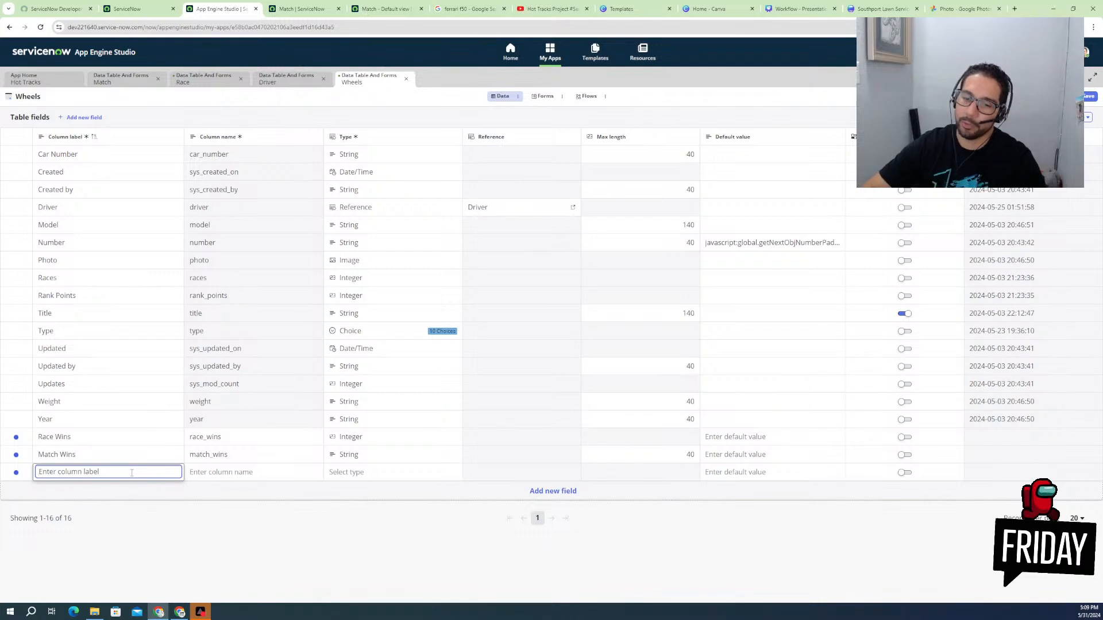
type("Chan")
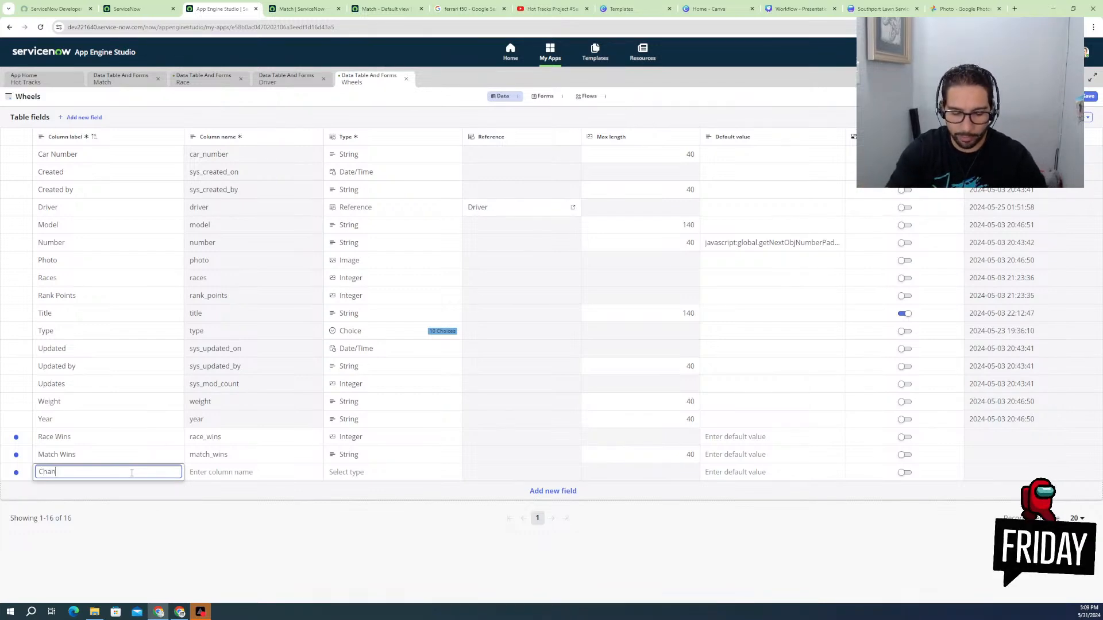
type("pion")
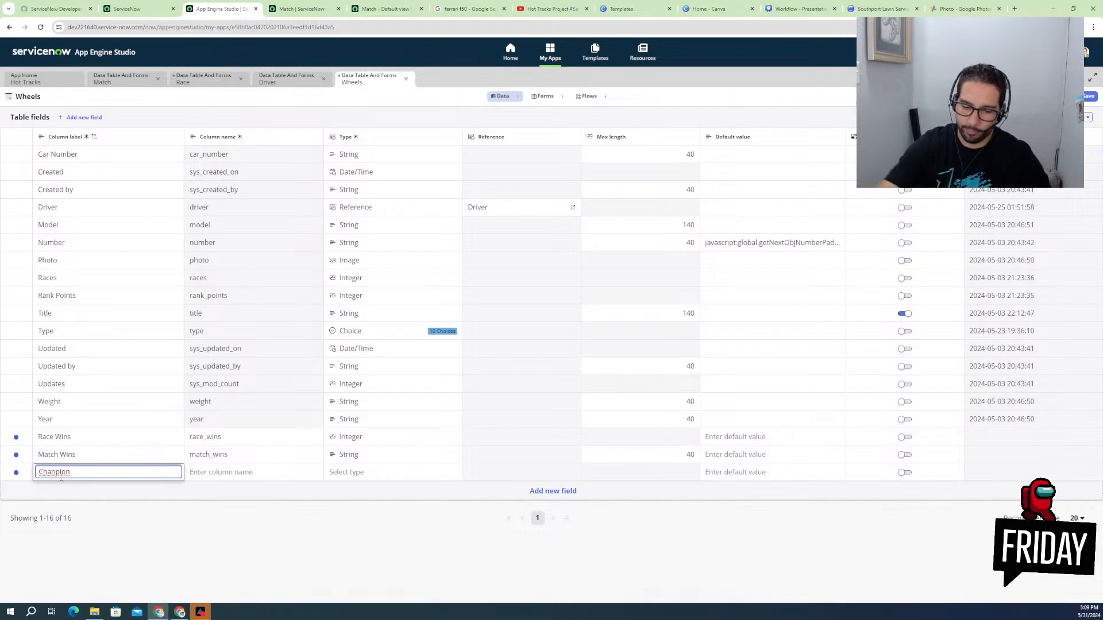
key("BackSpace")
type("m")
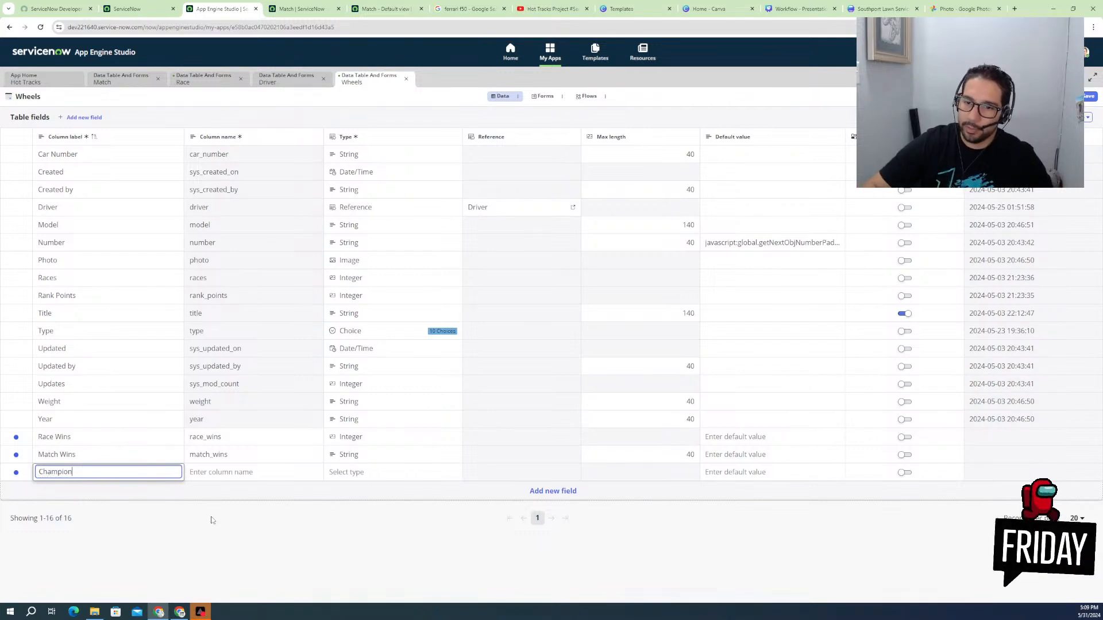
left_click(224, 504)
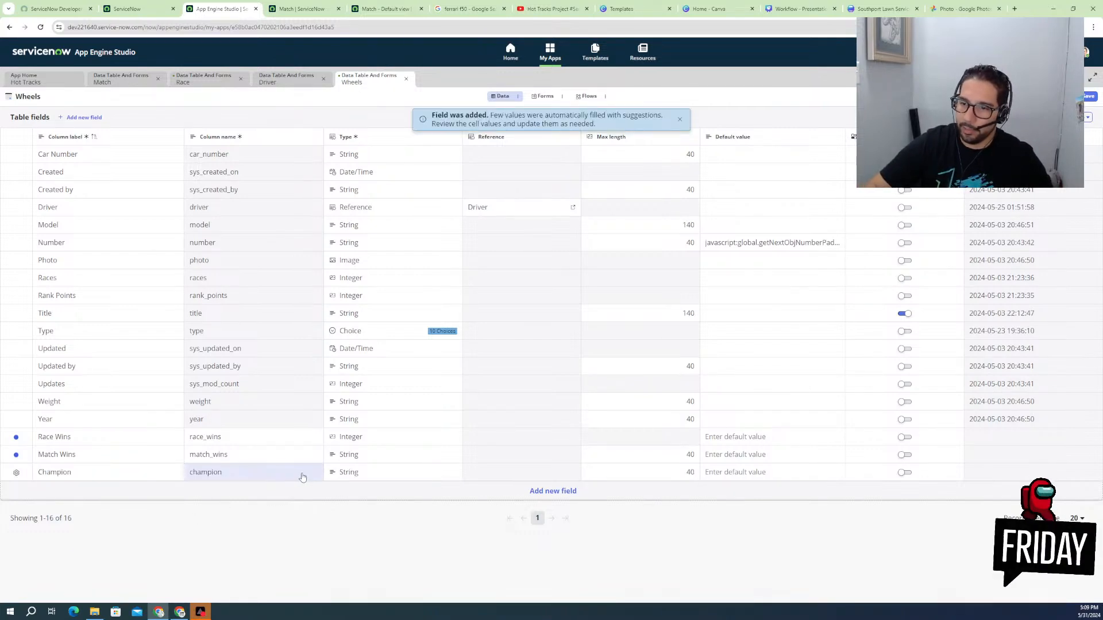
- Set the Champion field's type to True/False
left_click(345, 472)
left_click(345, 473)
type("tru")
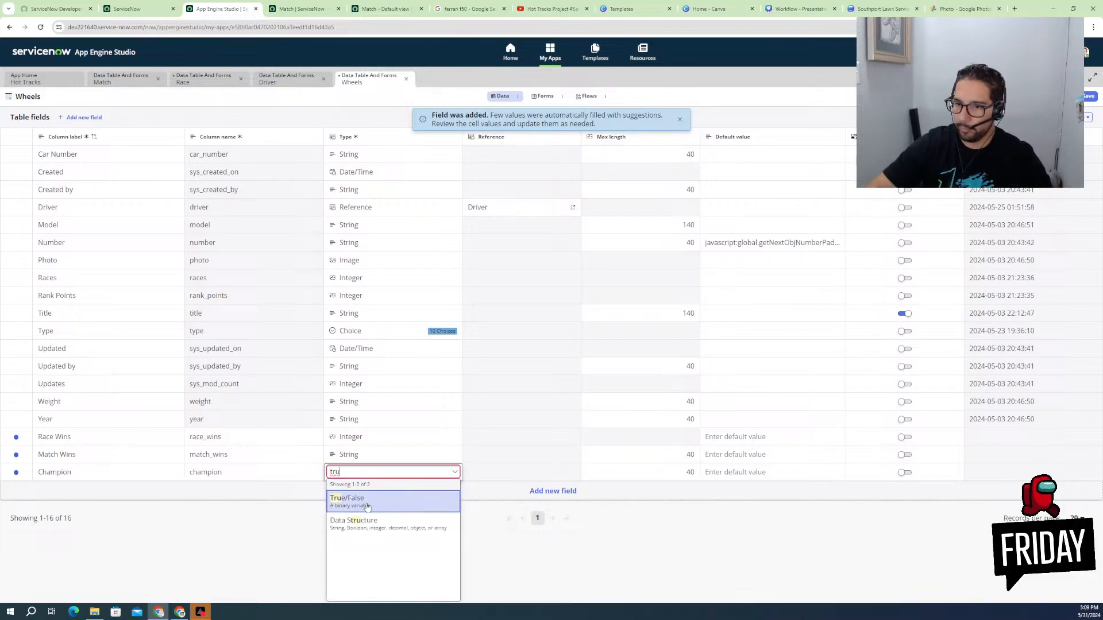
left_click(368, 502)
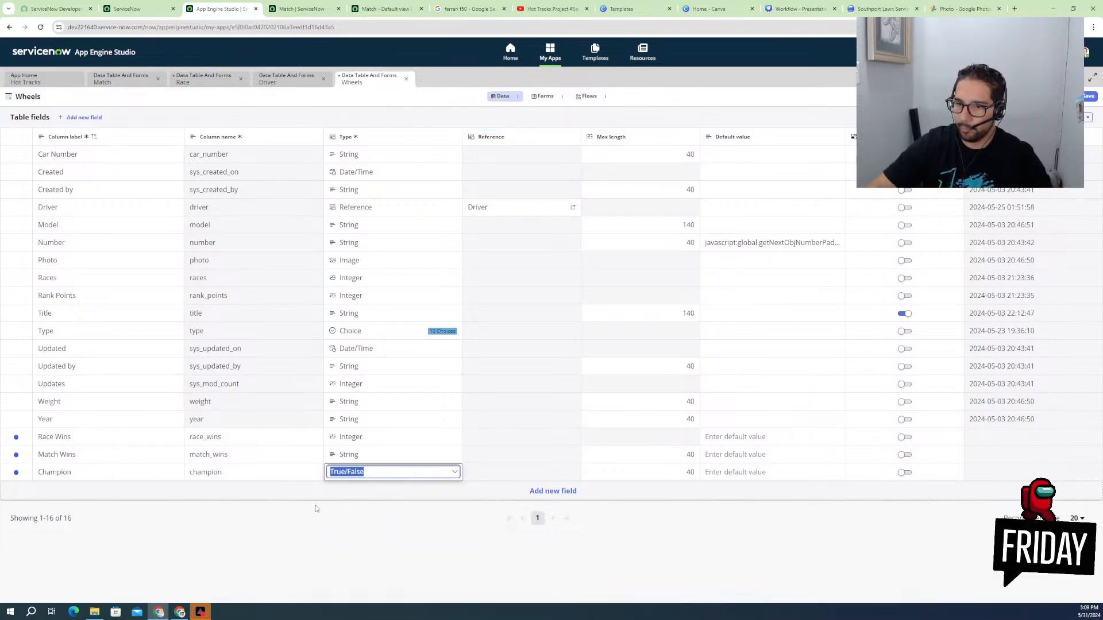
left_click(442, 509)
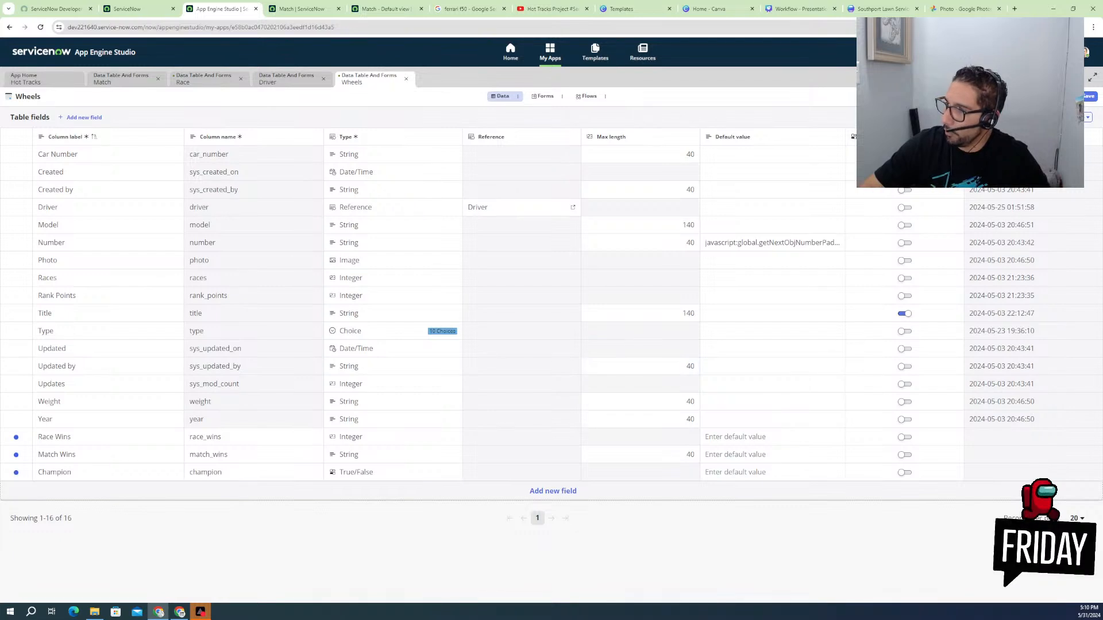
- Save the field changes in the Wheels table and in the Race table
left_click(1086, 98)
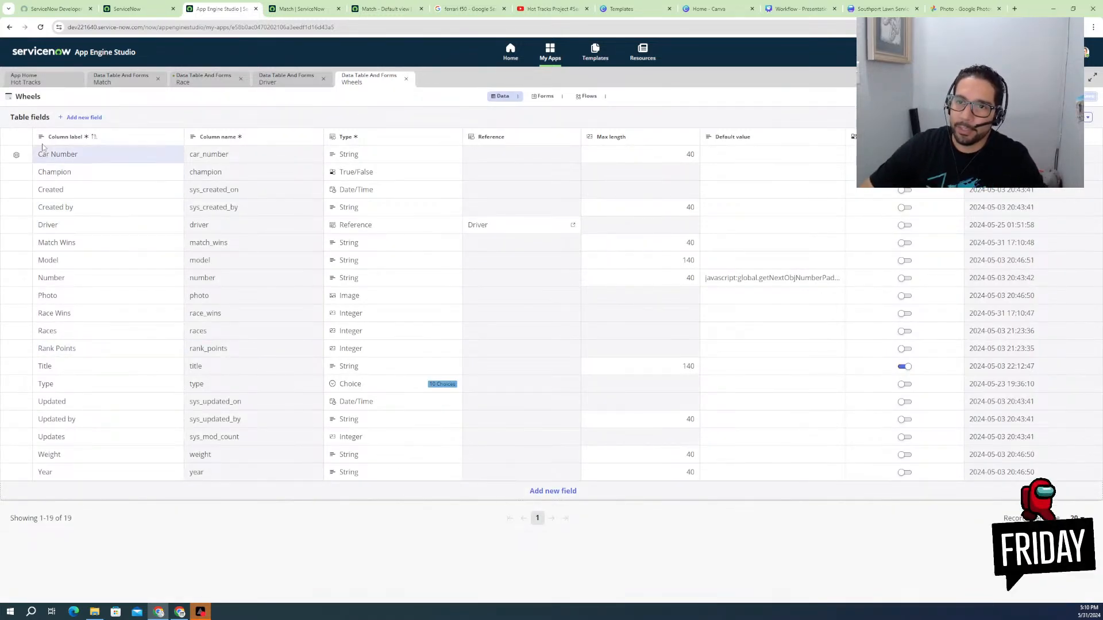
left_click(208, 80)
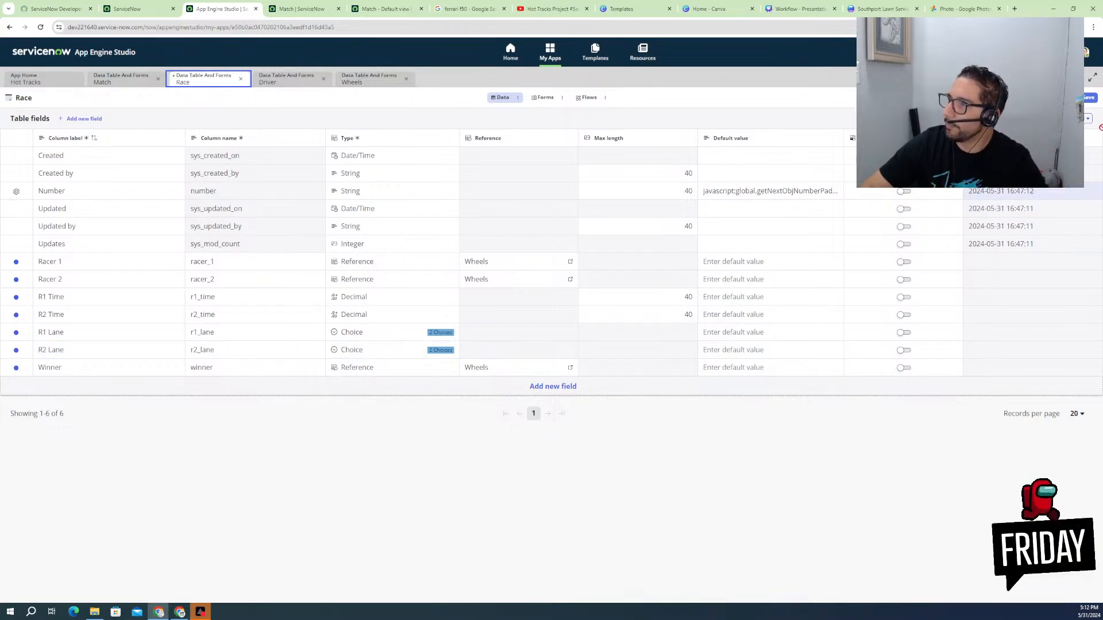
left_click(1087, 100)
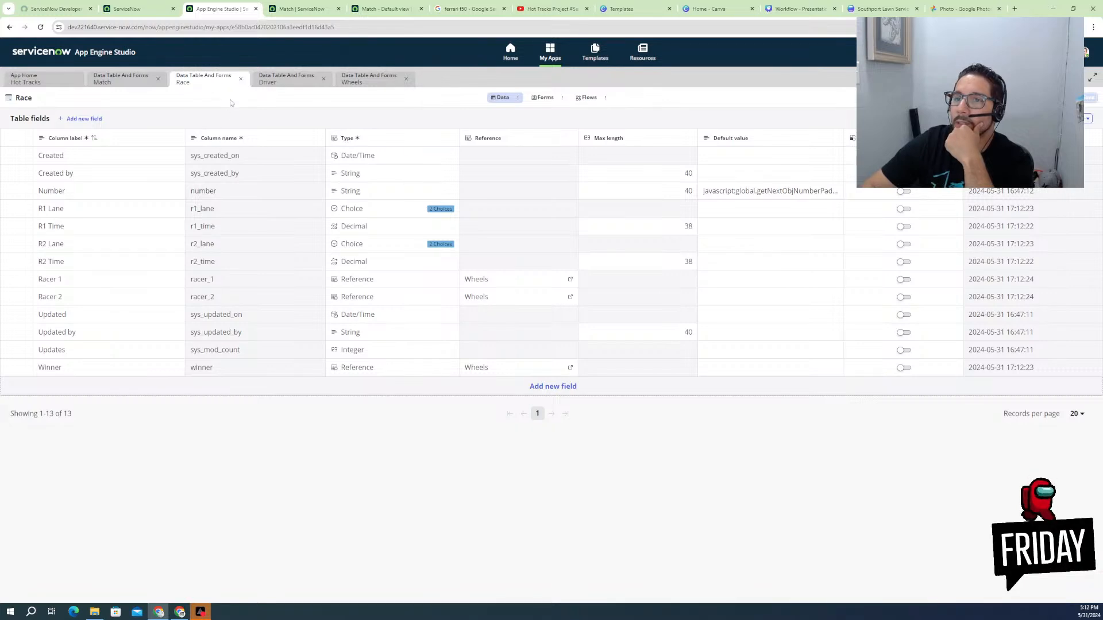
- Delete the R1 Lane and R1 Time fields from the Match table
left_click(107, 78)
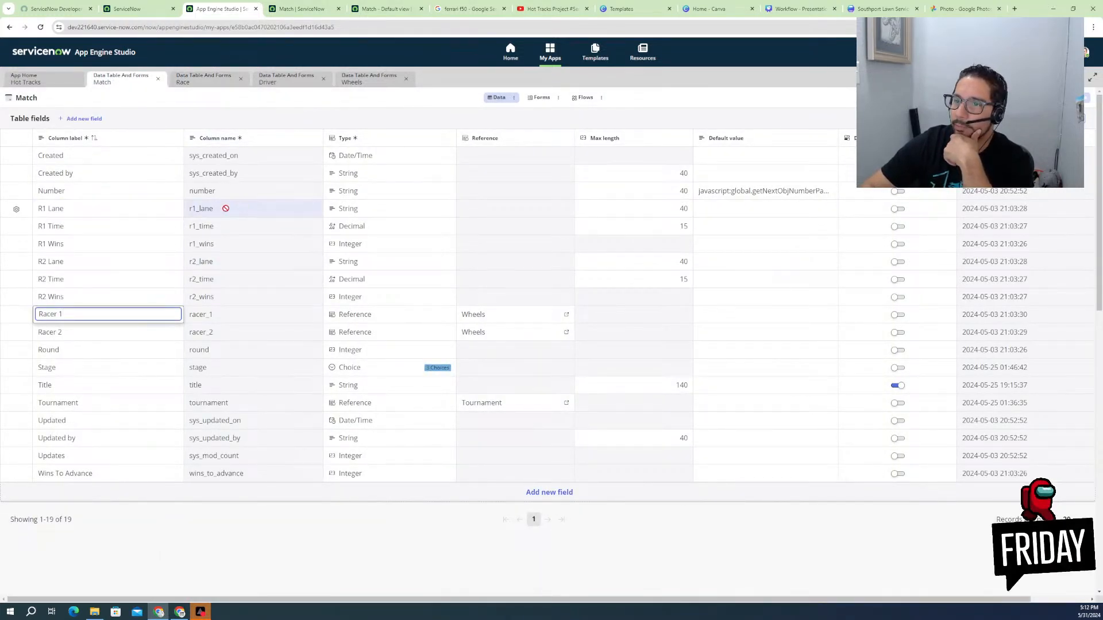
left_click(17, 211)
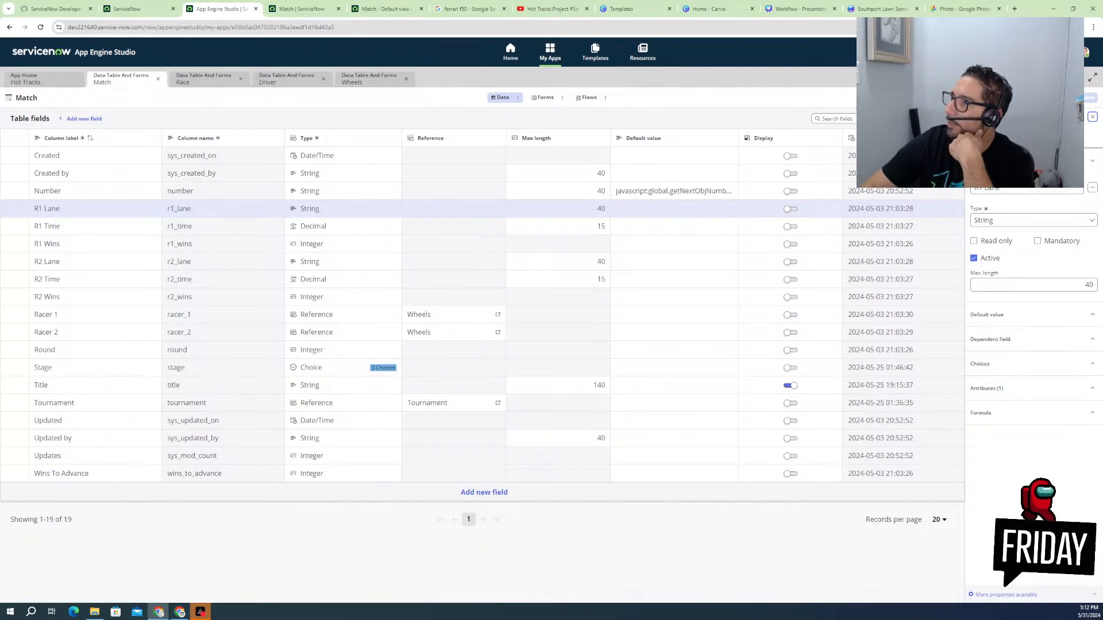
left_click(938, 119)
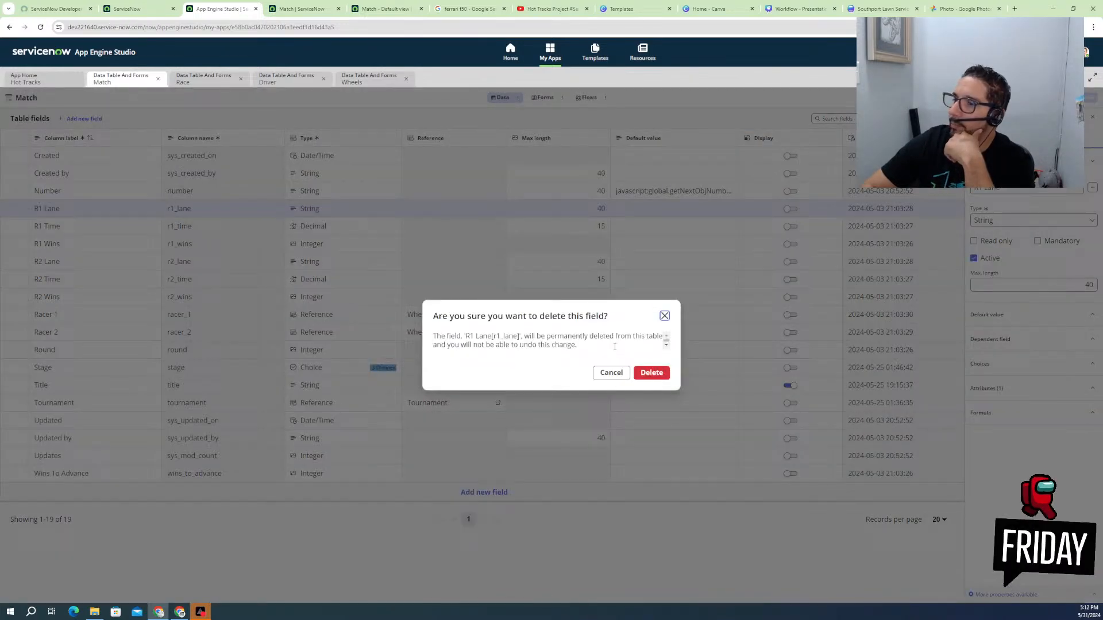
left_click(644, 374)
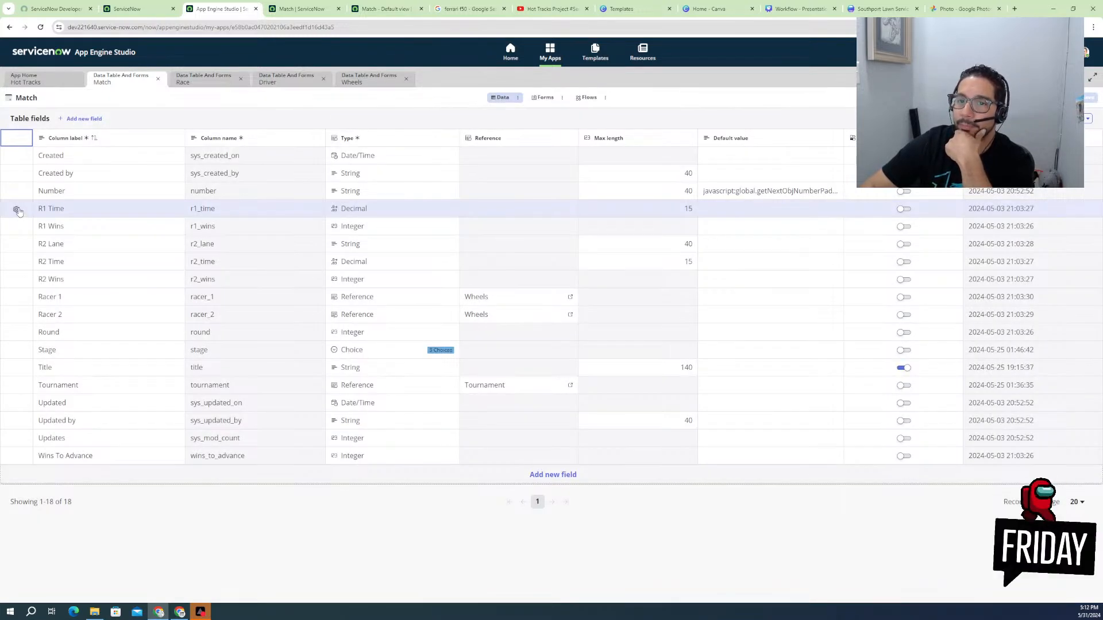
left_click(14, 209)
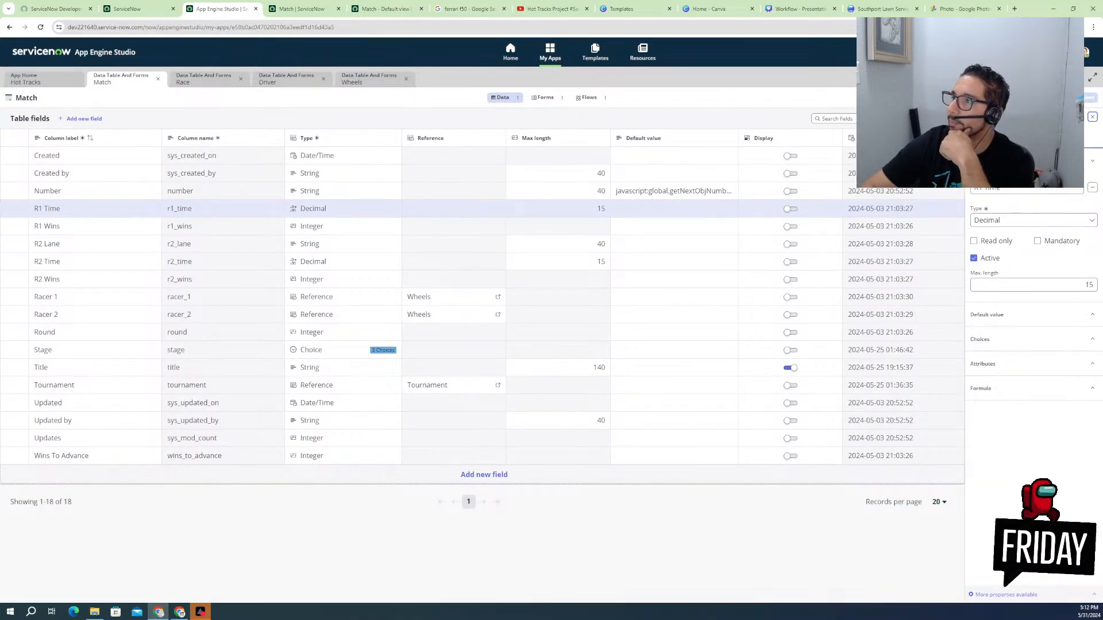
left_click(1092, 189)
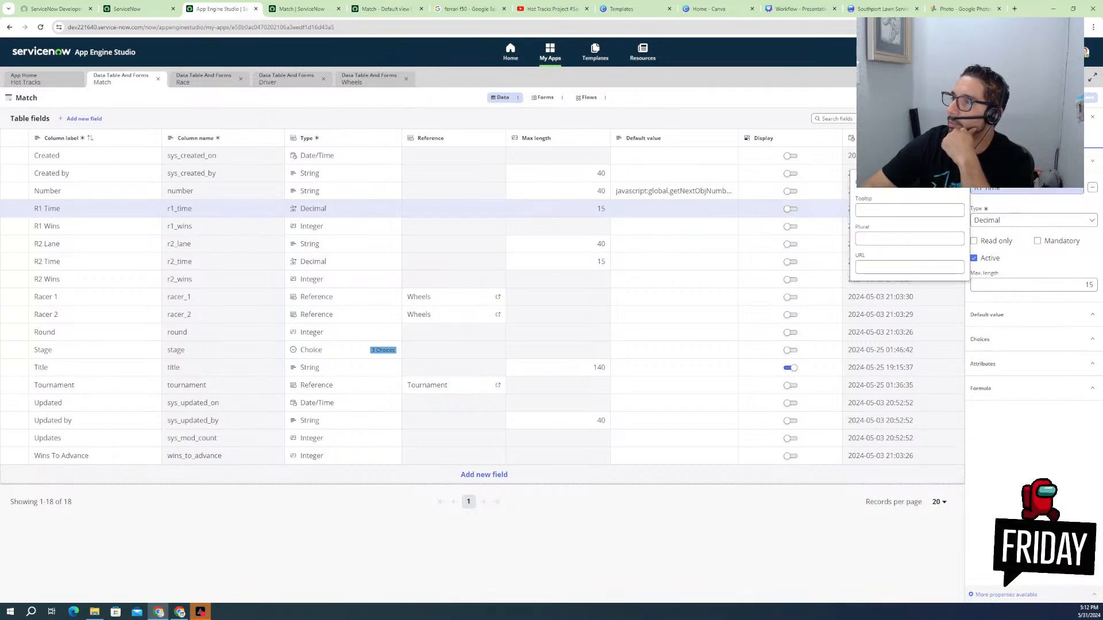
left_click(1076, 117)
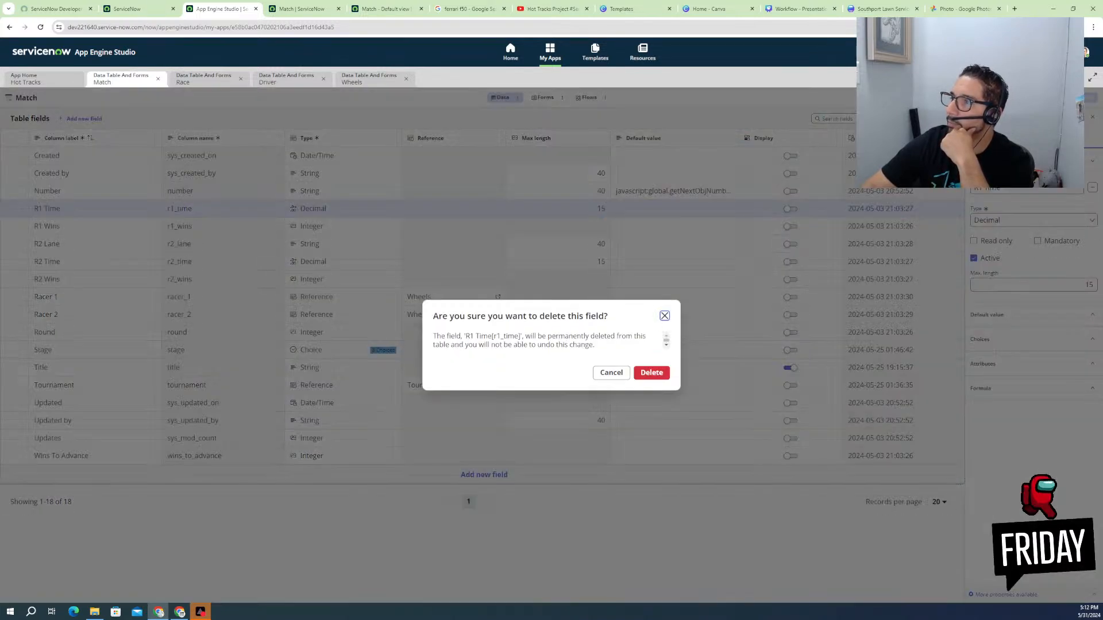
left_click(651, 372)
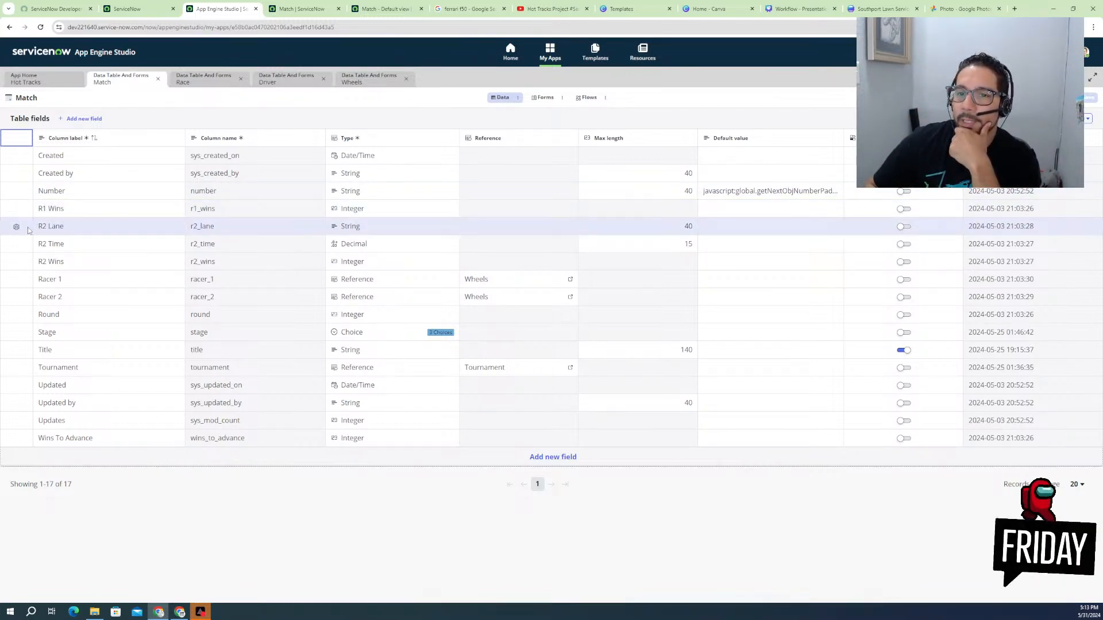
- Delete the R2 Lane and R2 Time fields from the Match table
left_click(16, 226)
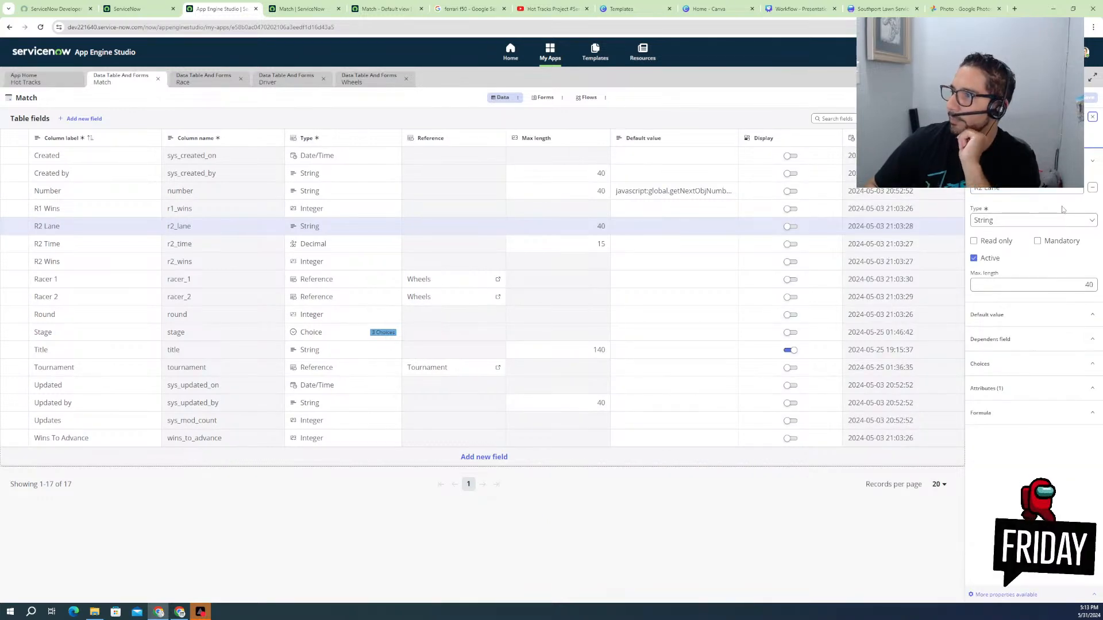
left_click(1074, 117)
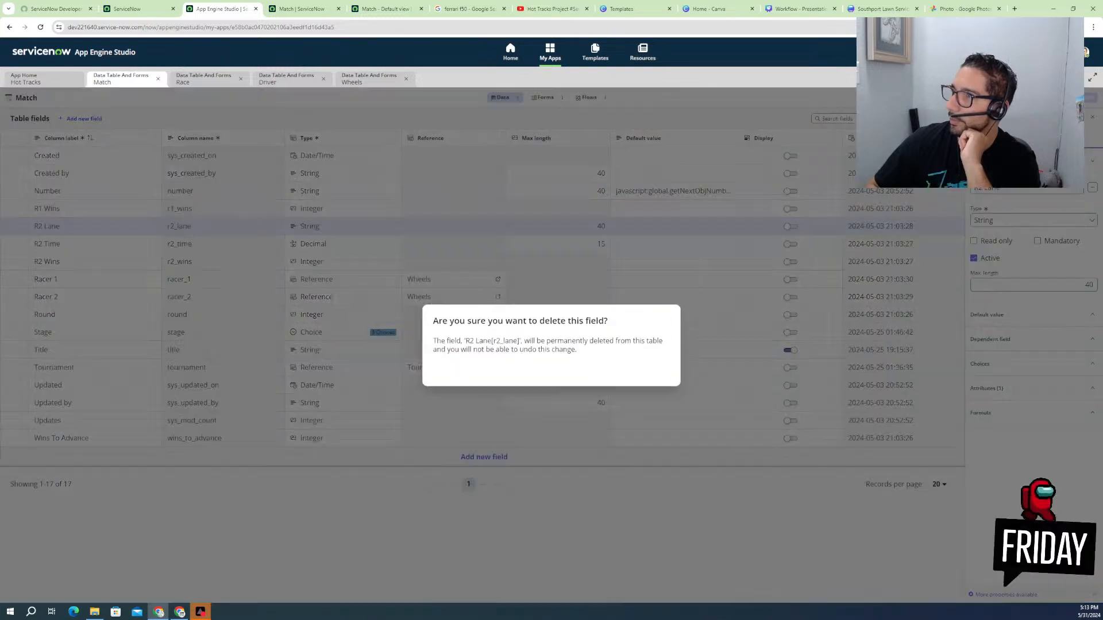
left_click(644, 372)
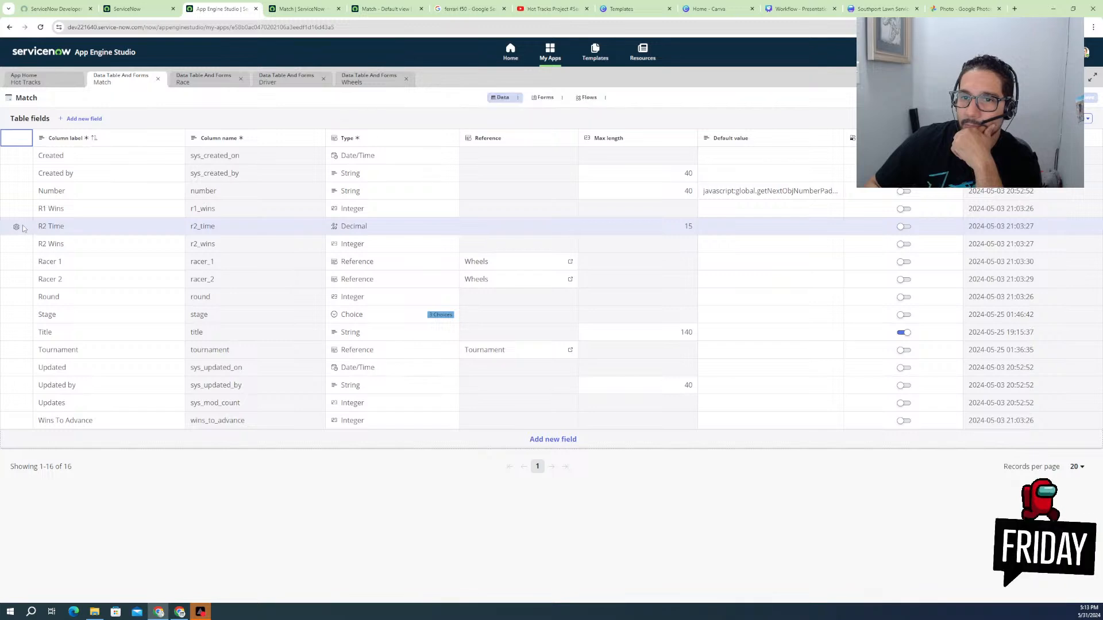
left_click(17, 227)
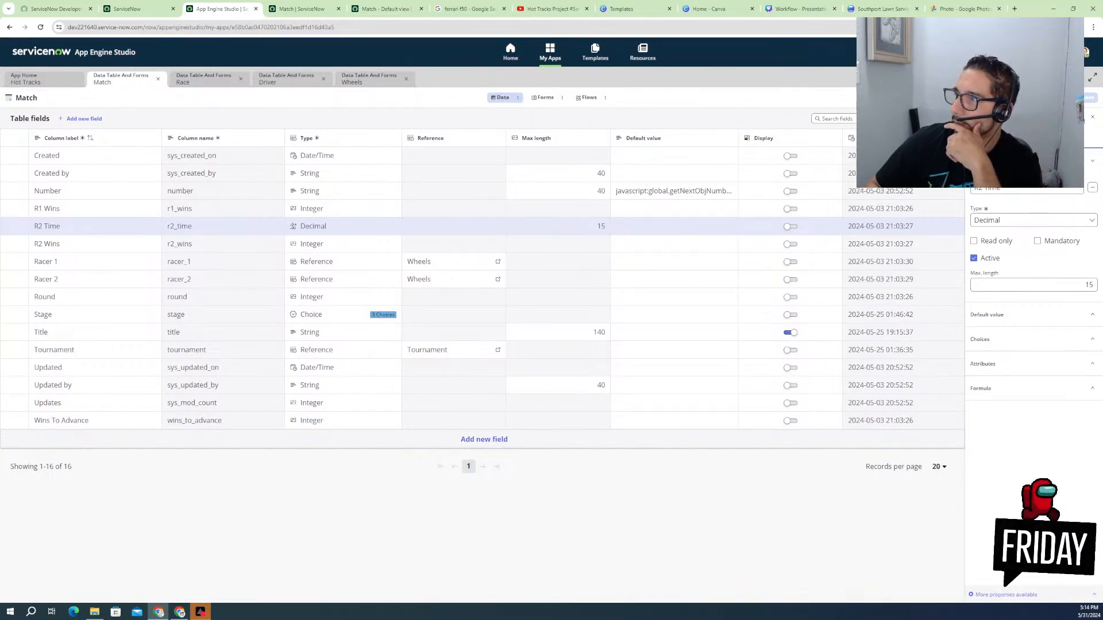
left_click(1075, 117)
left_click(644, 375)
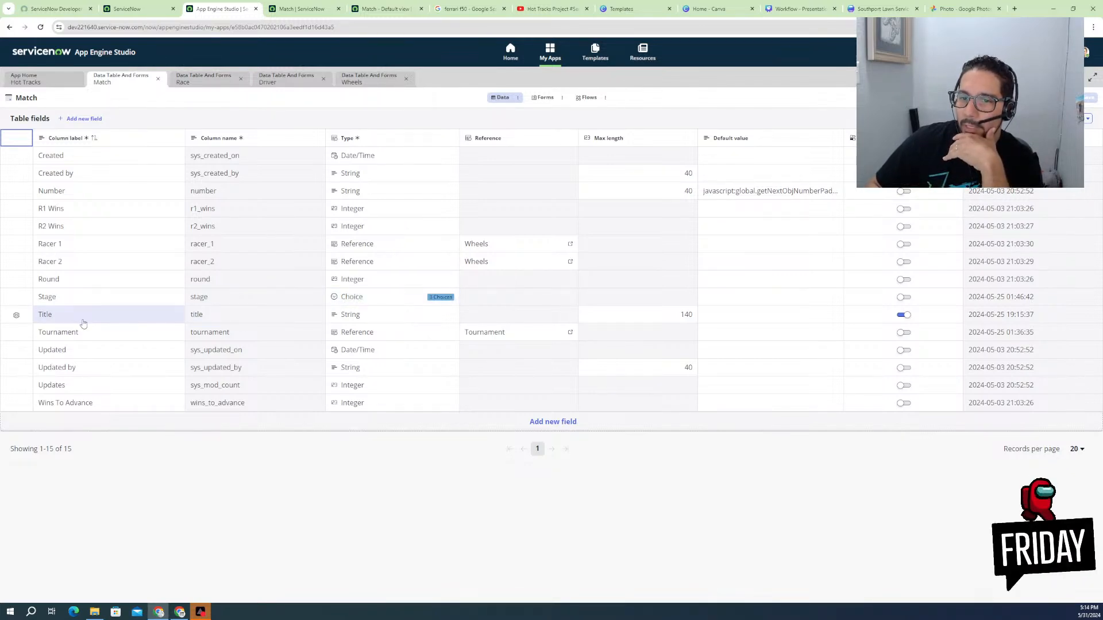
- Add a field labelled Match Winner to the Match table, with type Reference pointing to the Wheels table
left_click(548, 422)
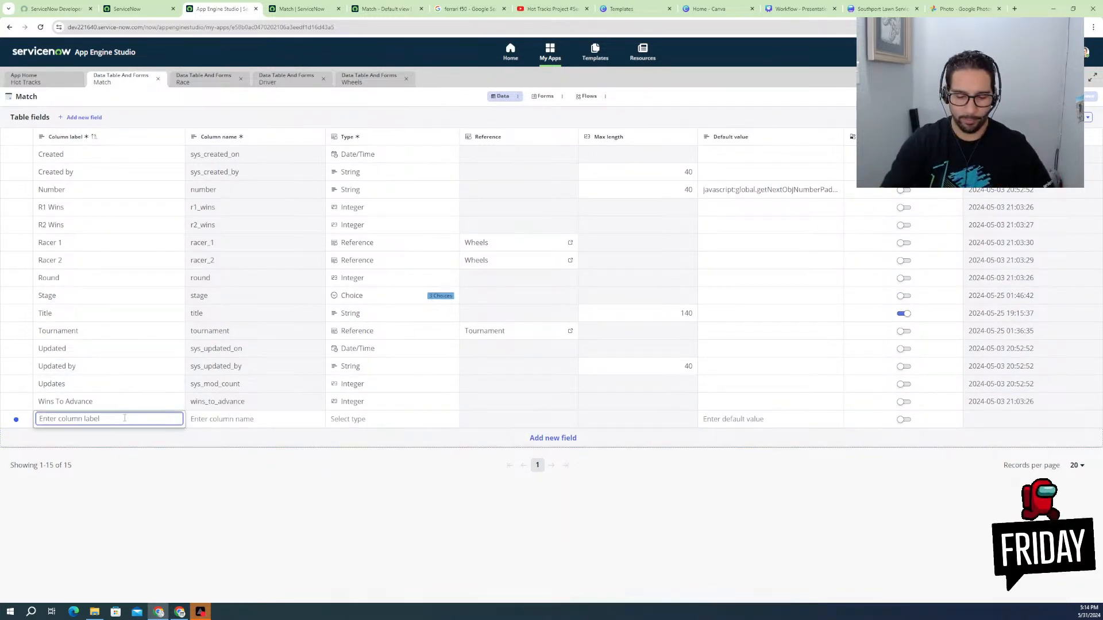
type("Match Wi")
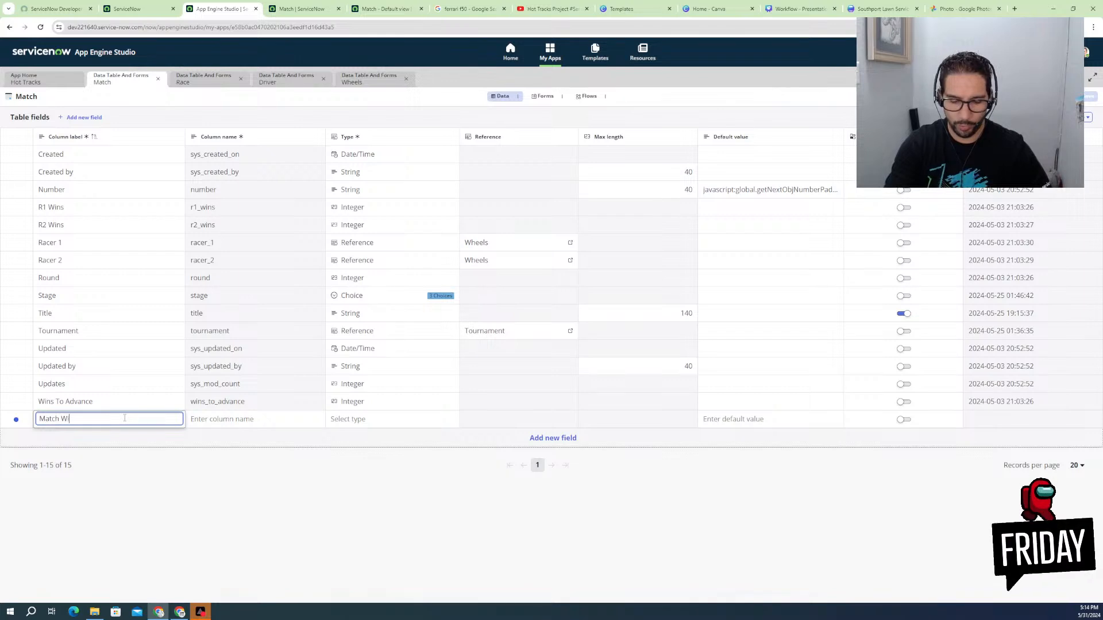
type("nner")
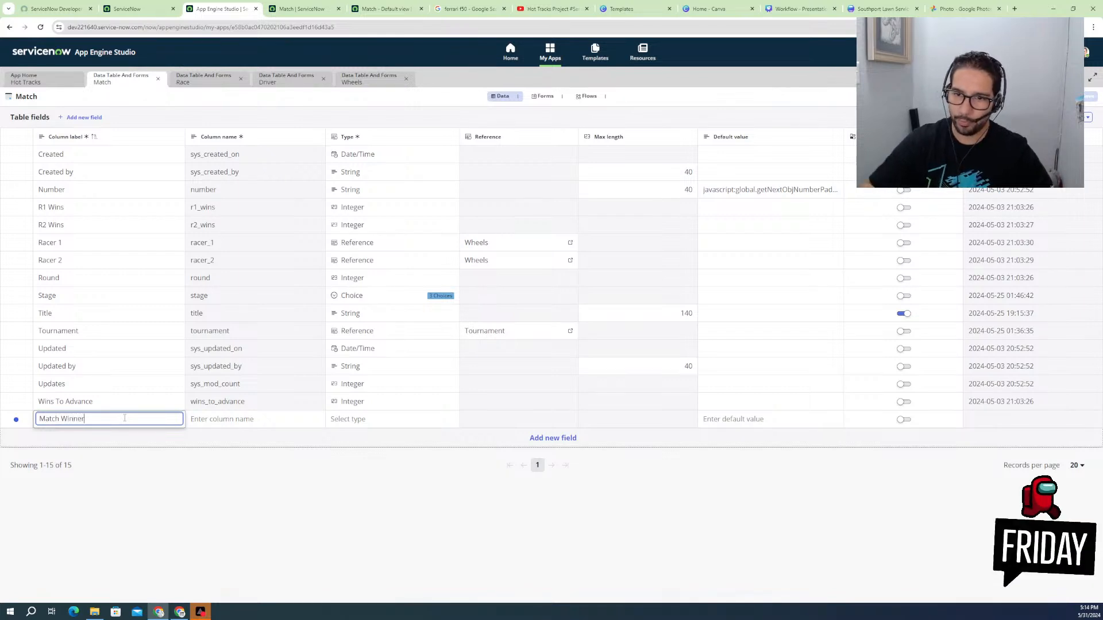
left_click(351, 423)
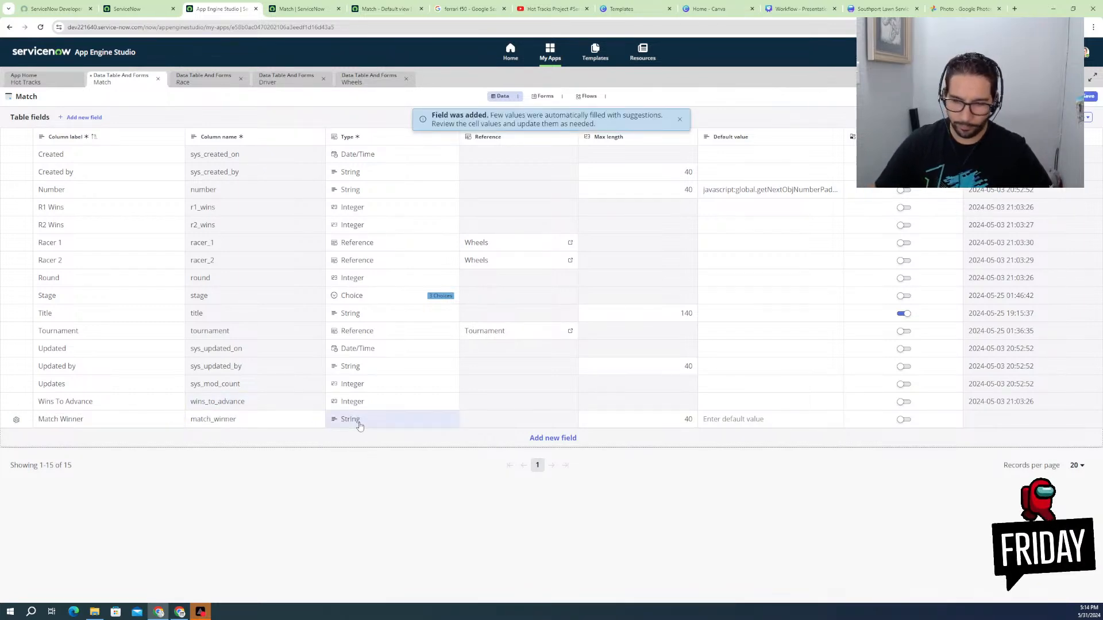
left_click(360, 426)
type("ref")
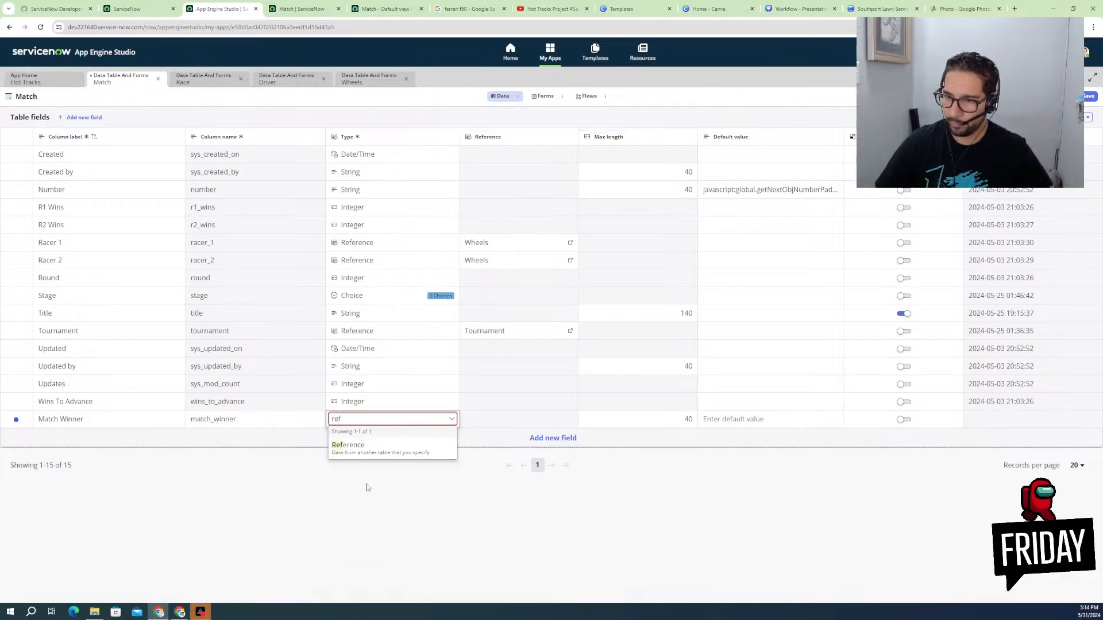
left_click(362, 454)
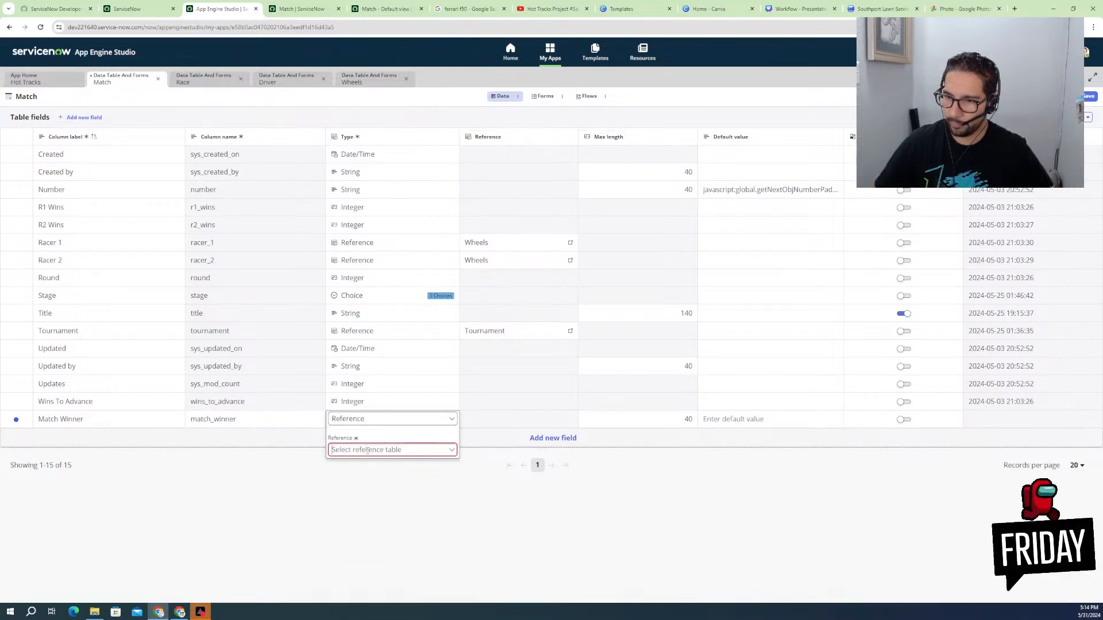
type("hee")
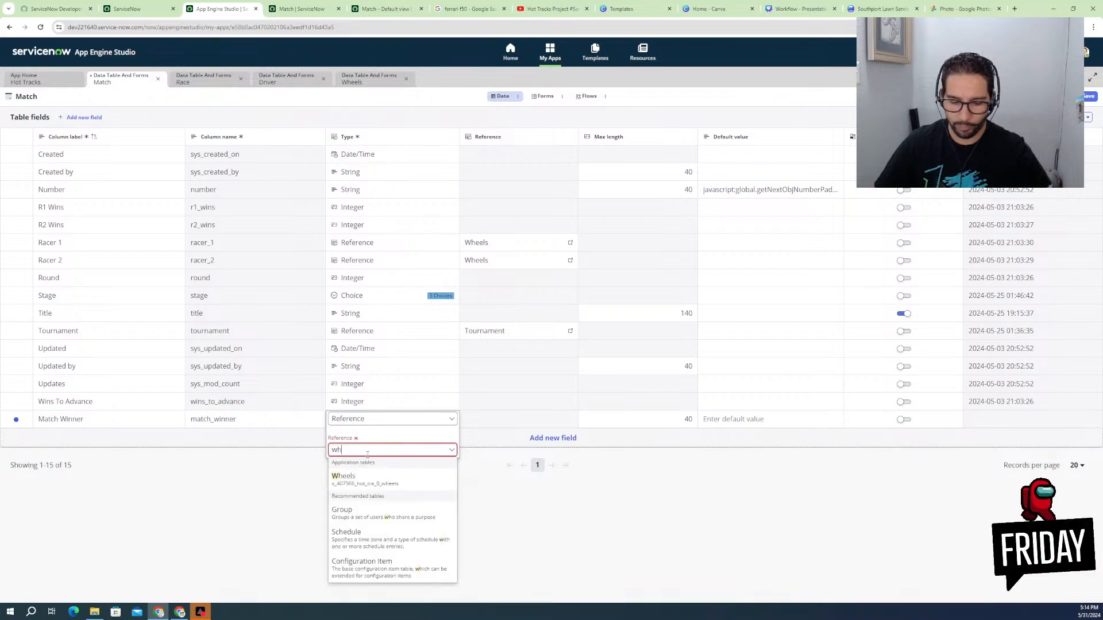
left_click(354, 477)
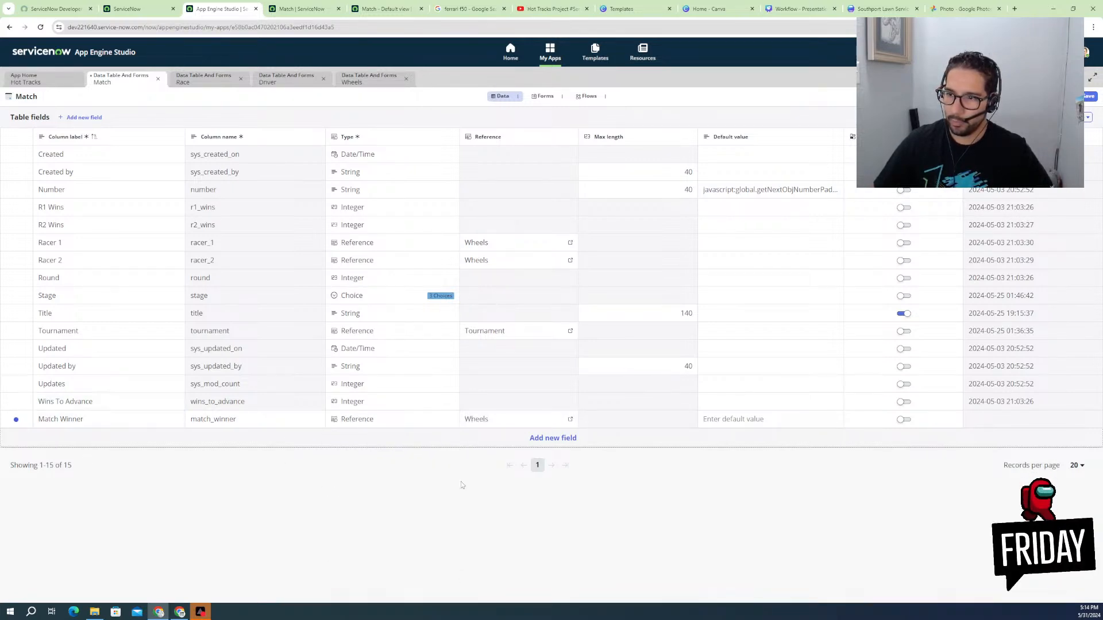
- Add another new Match field labelled Fastest Time and let its column name fill in
left_click(537, 438)
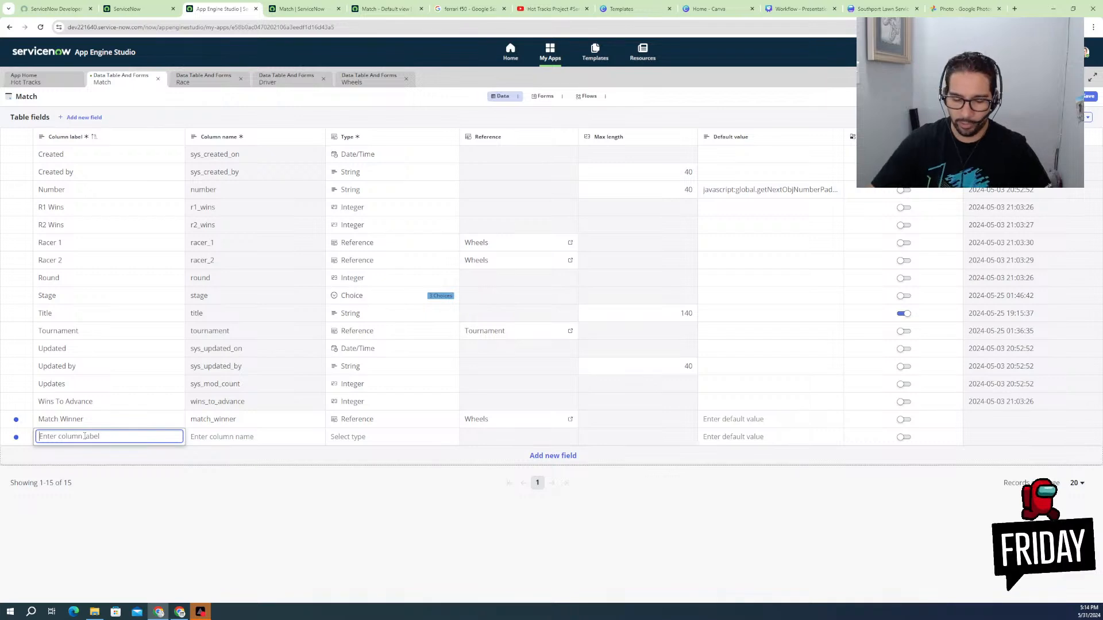
type("Fastest Time")
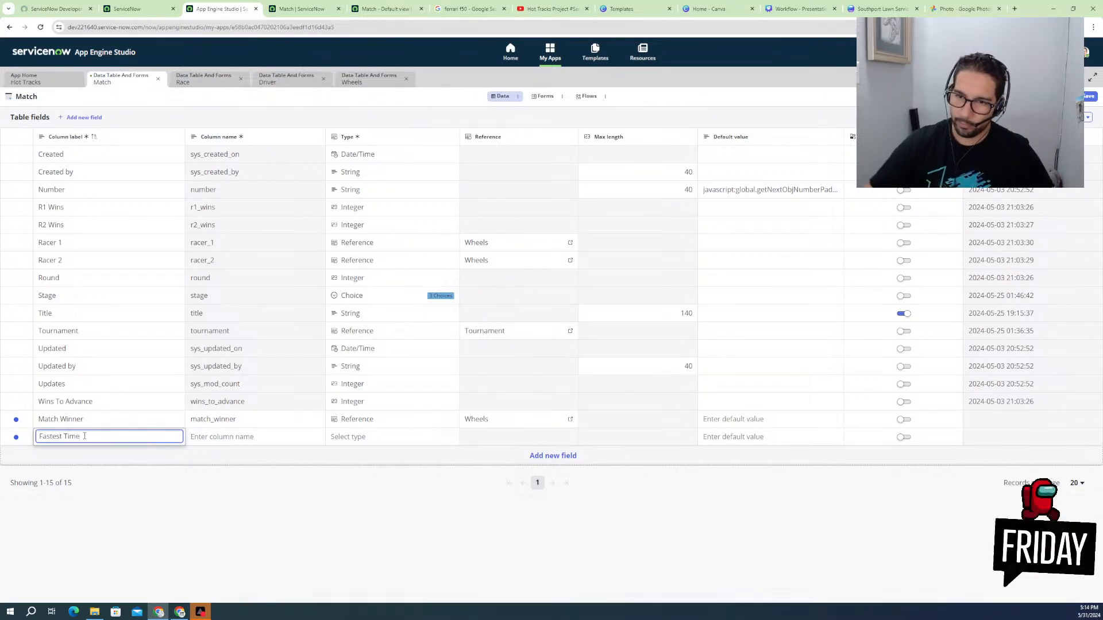
left_click(220, 439)
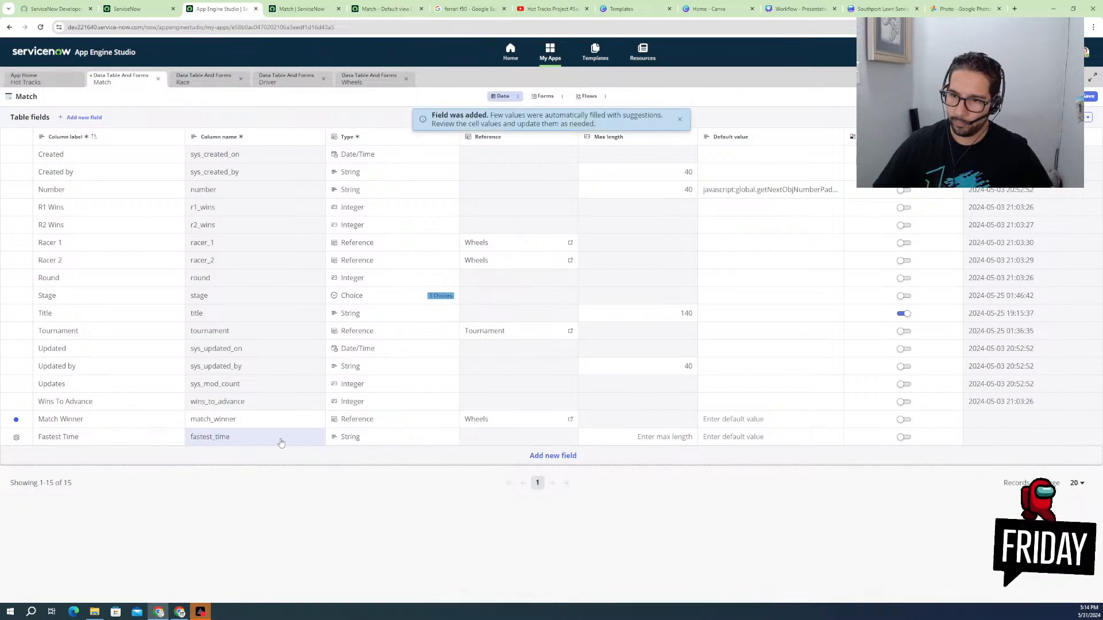
- Check the Race table's fields and set the Match table's Fastest Time field type to Reference
left_click(354, 438)
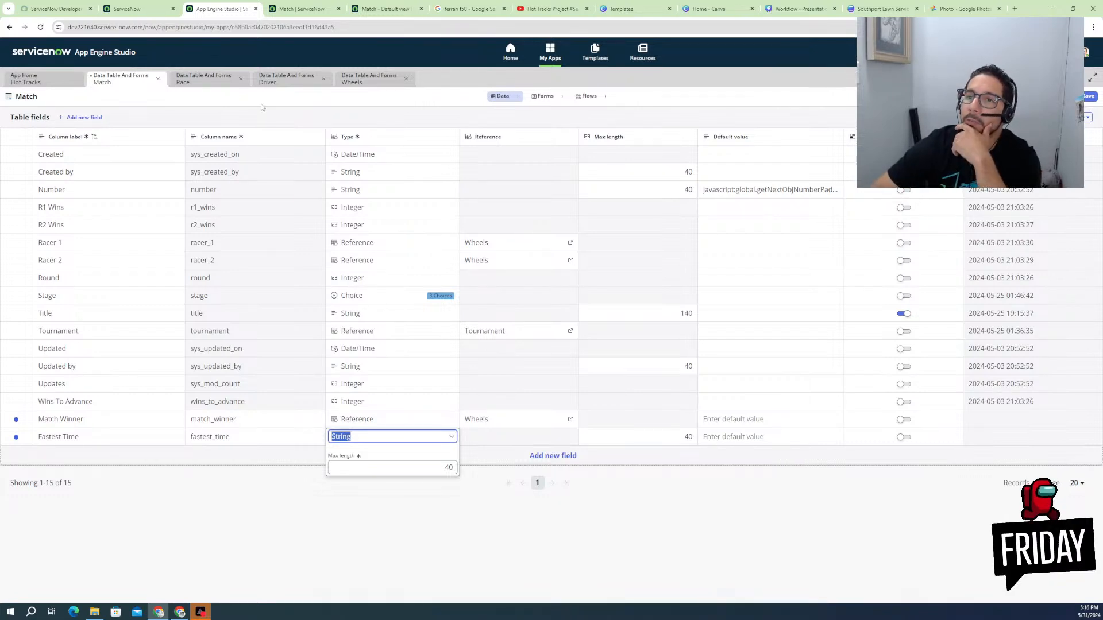
left_click(209, 80)
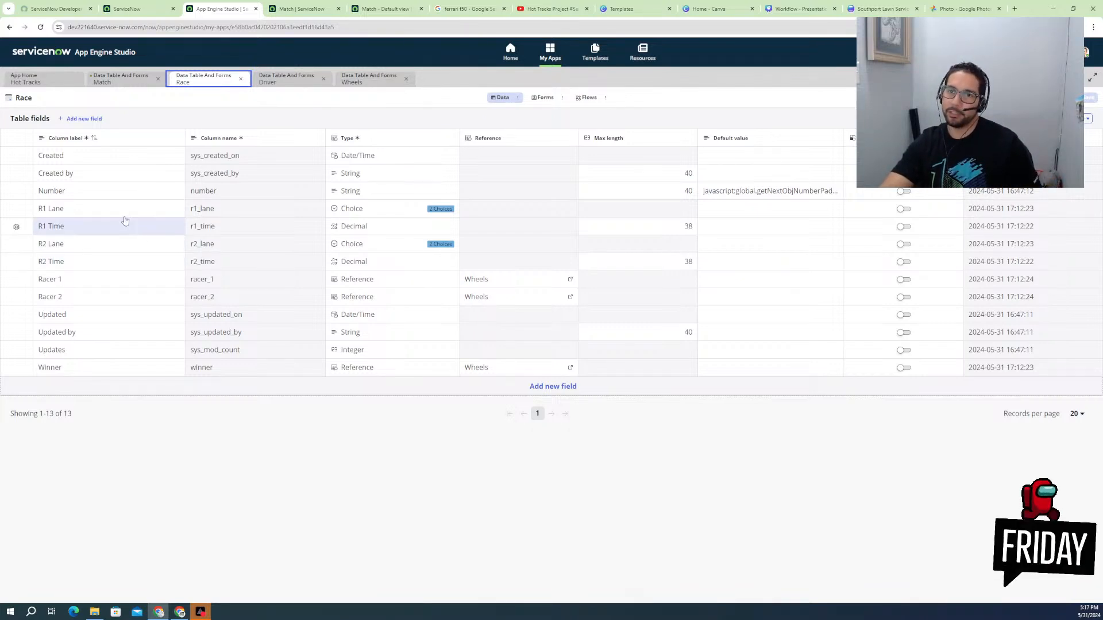
left_click(142, 78)
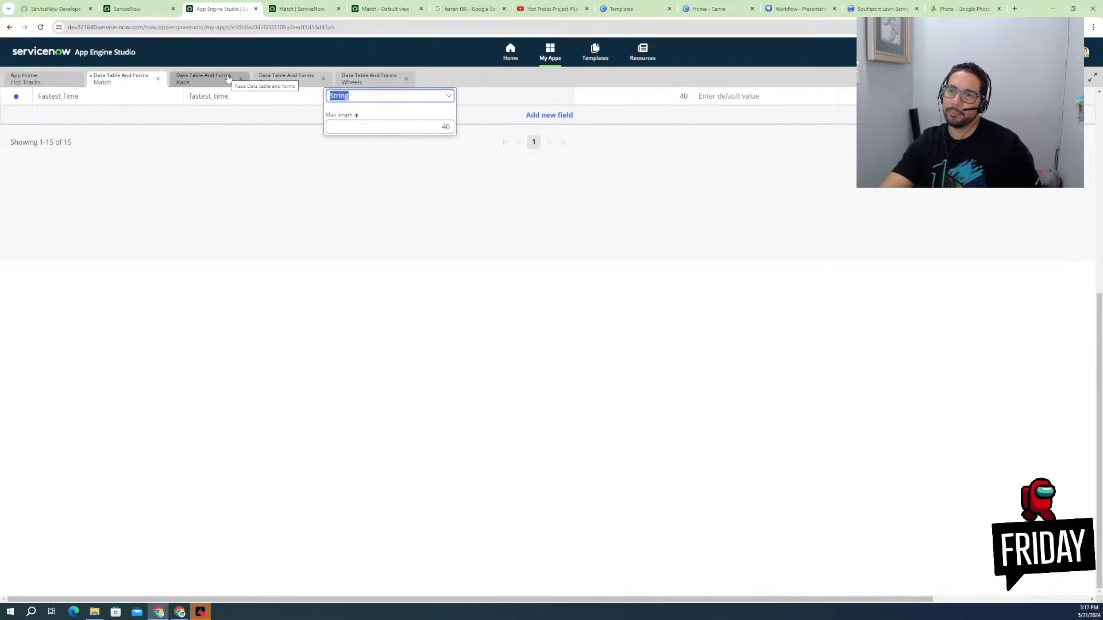
scroll(302, 223, "up", 3)
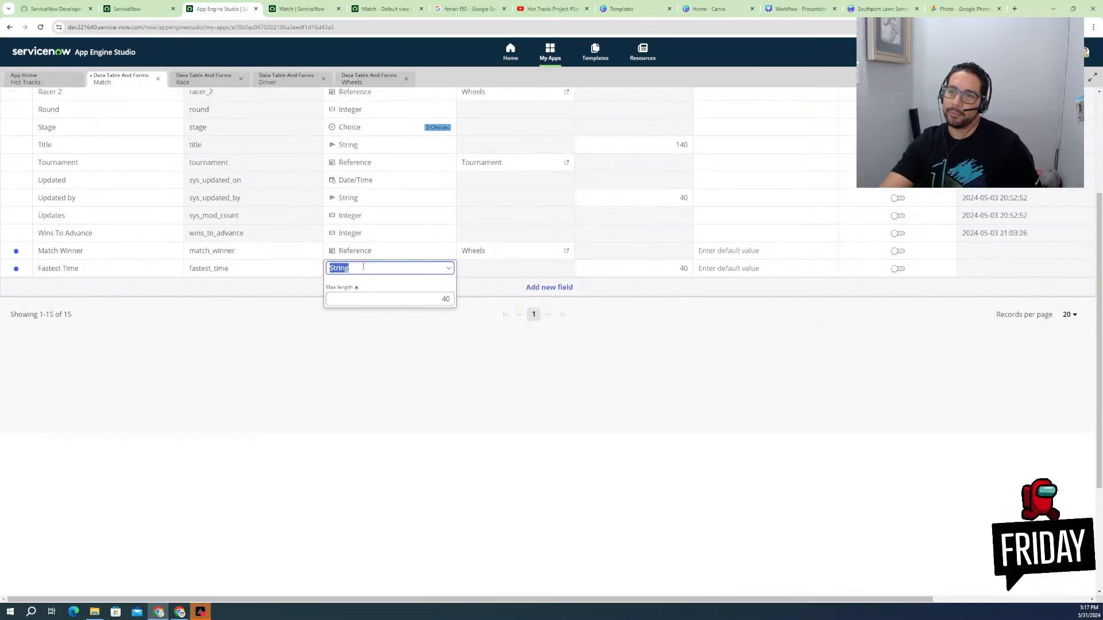
left_click(363, 267)
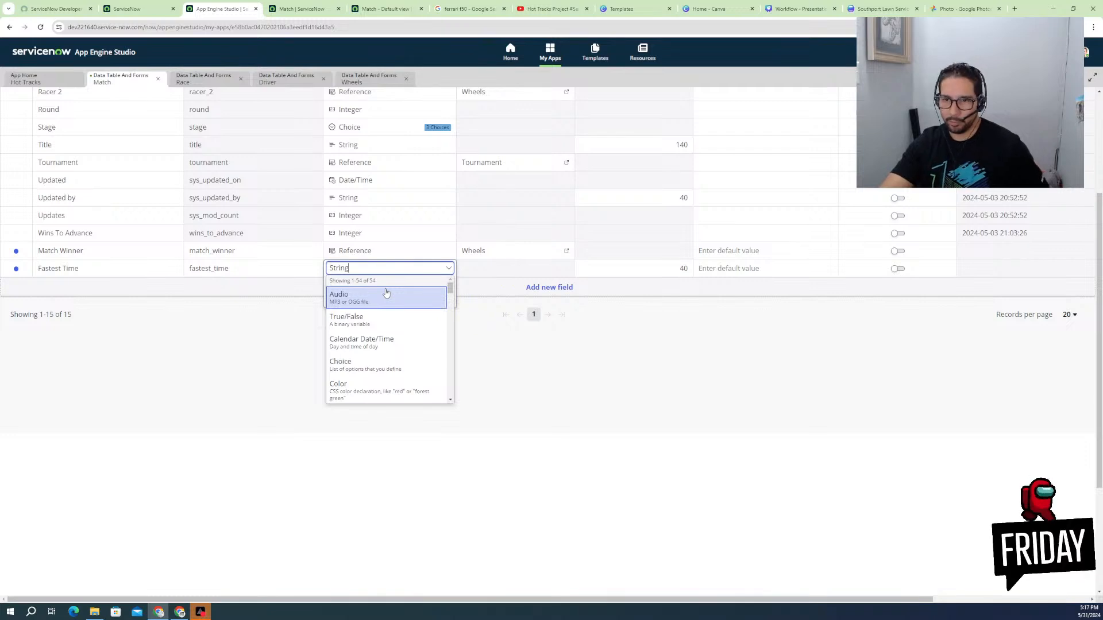
type("re")
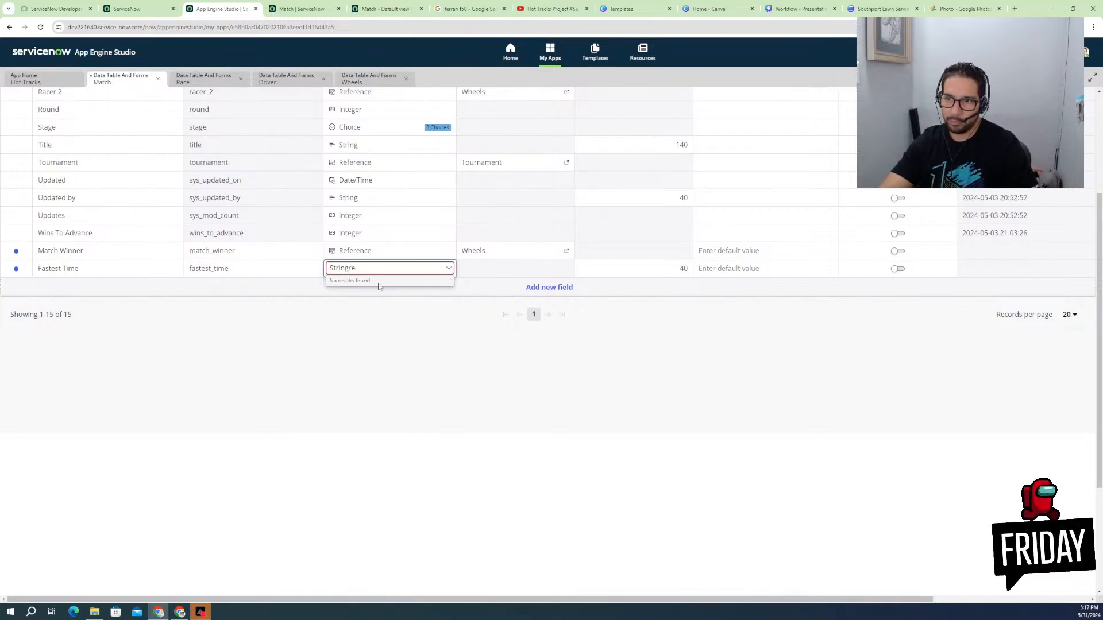
left_click_drag(357, 268, 314, 269)
key("BackSpace")
type("ref")
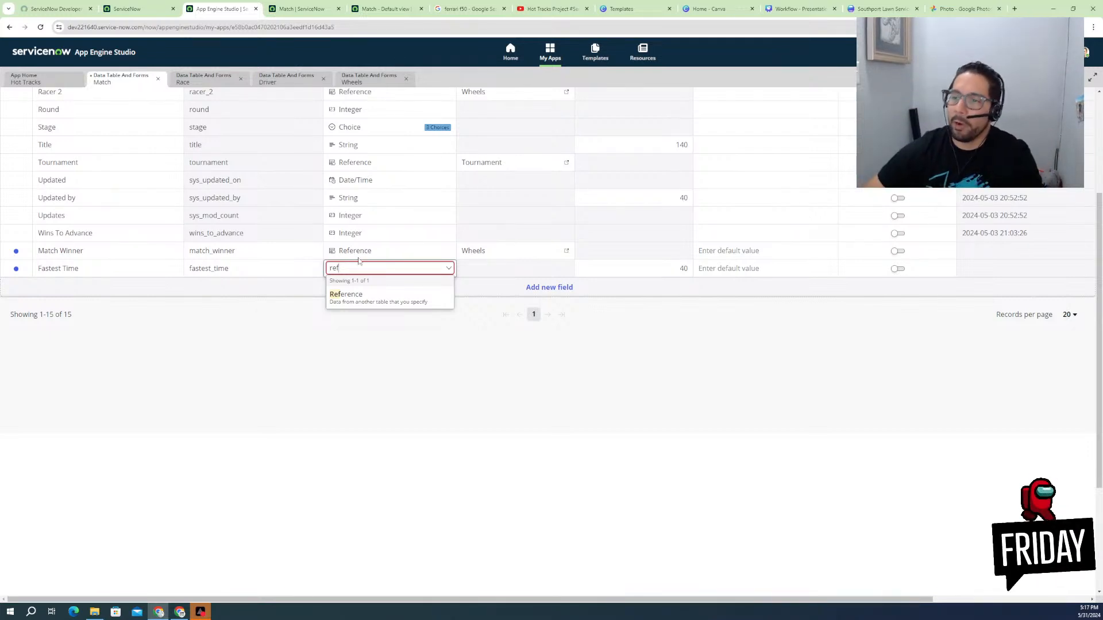
left_click(339, 296)
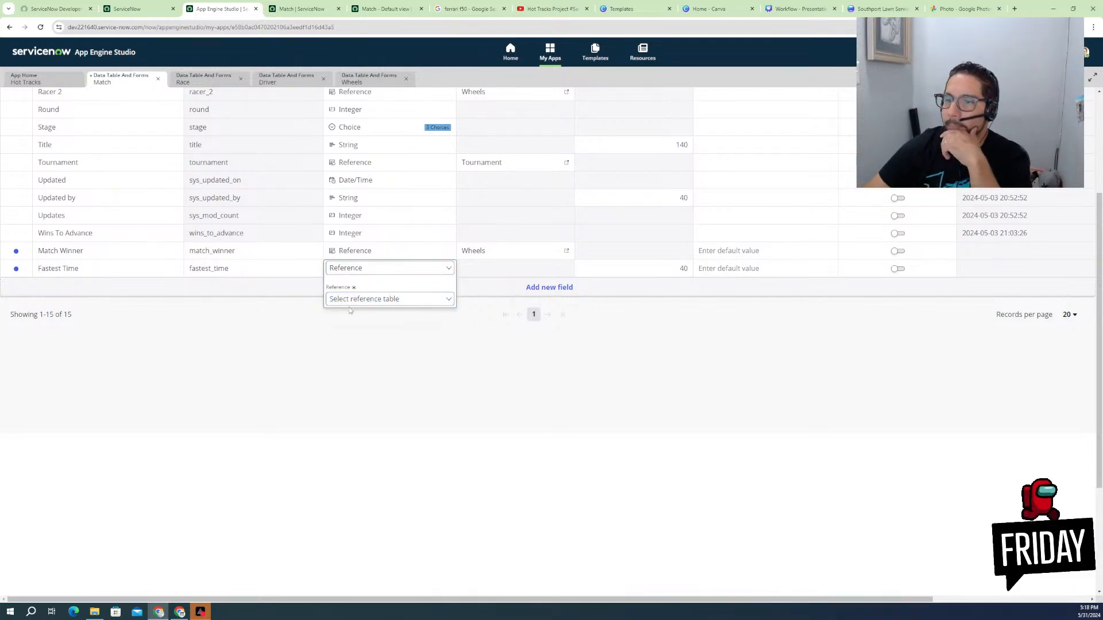
- Choose Match as the reference table for the Fastest Time field
left_click(368, 299)
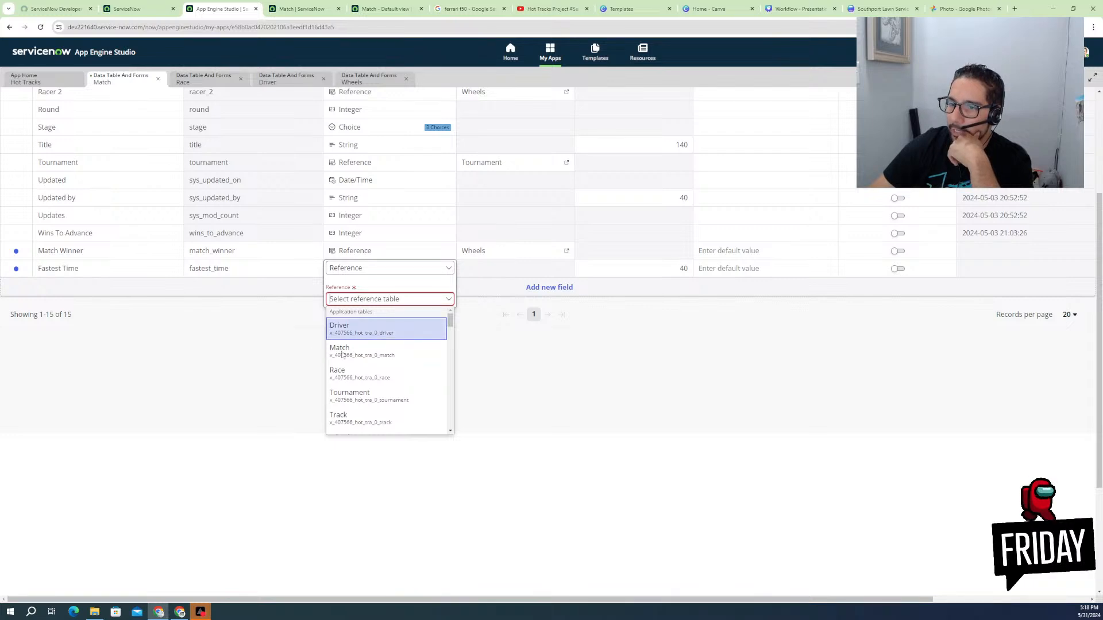
left_click(372, 349)
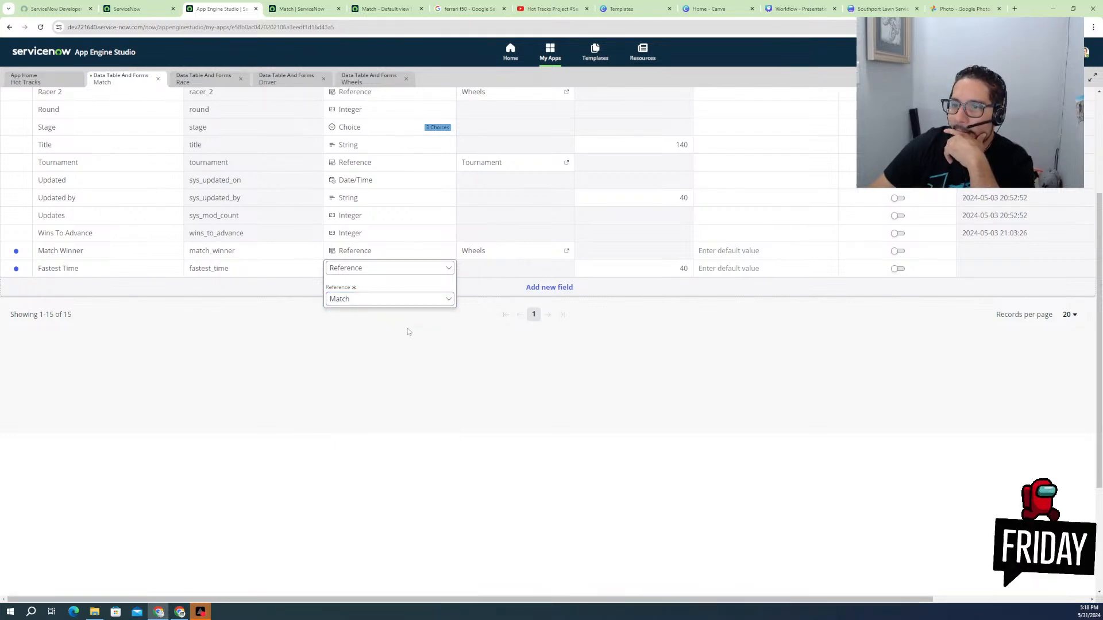
left_click(408, 328)
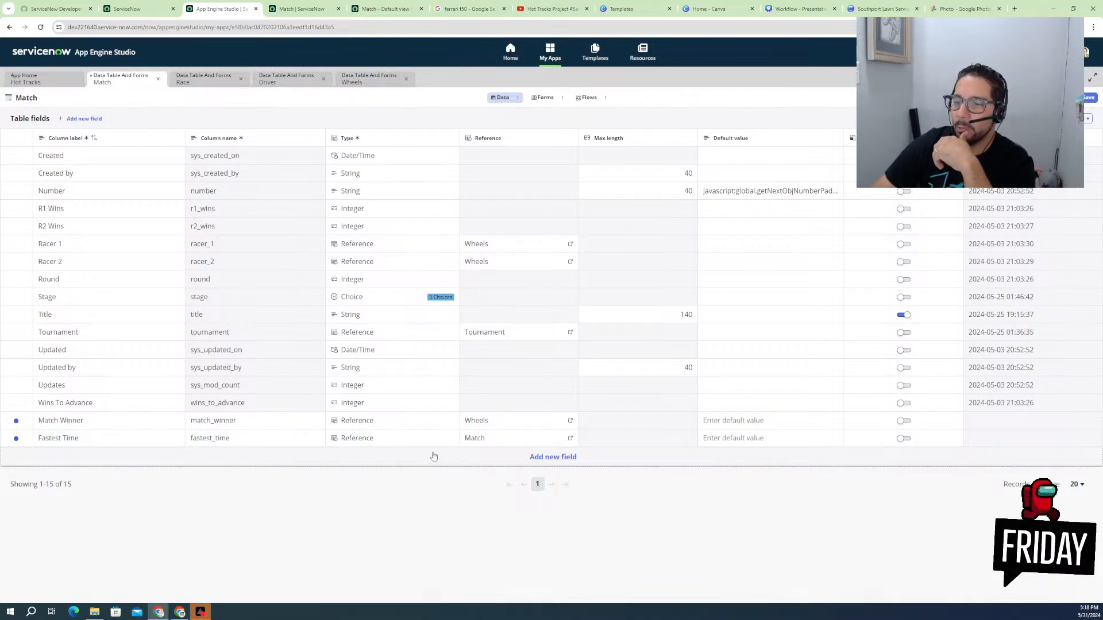
- Change the Match table's Fastest Time field type to Decimal
left_click(480, 438)
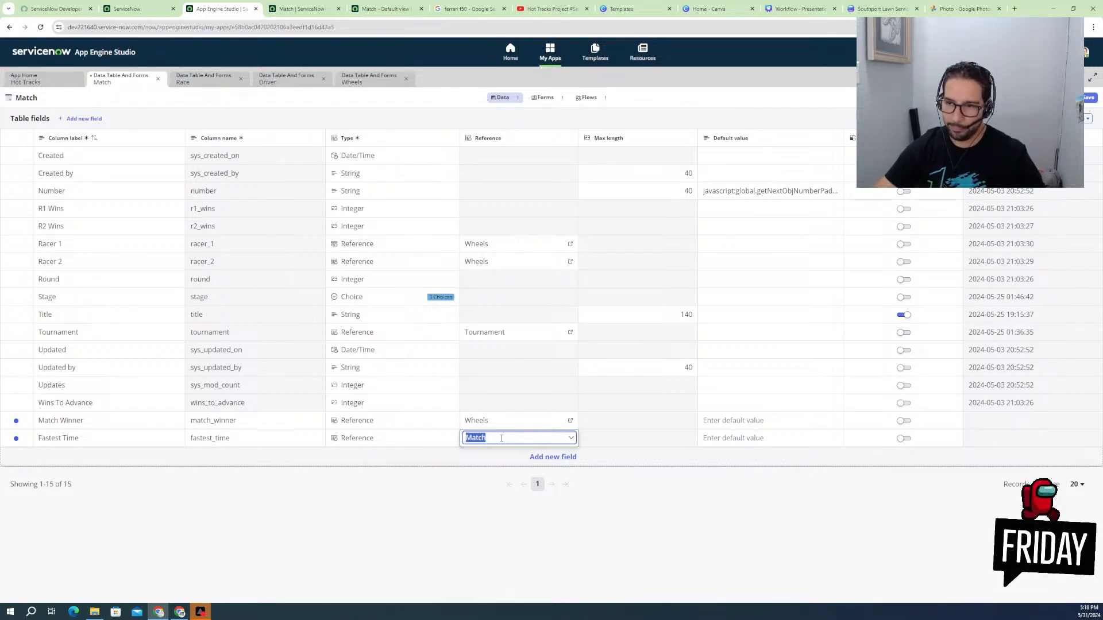
left_click(502, 438)
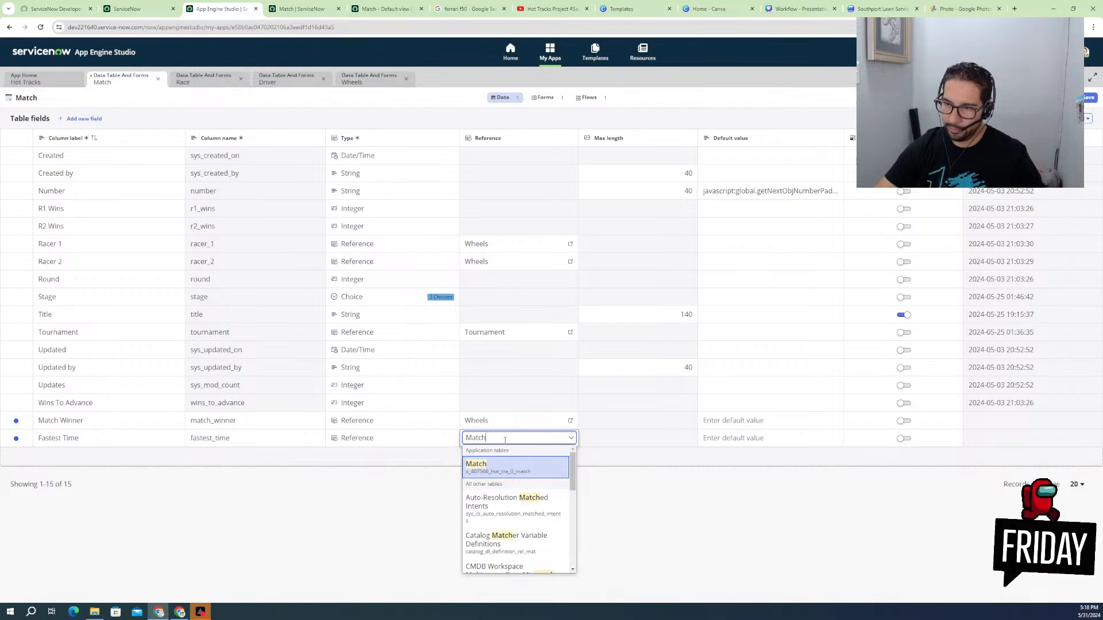
left_click(390, 443)
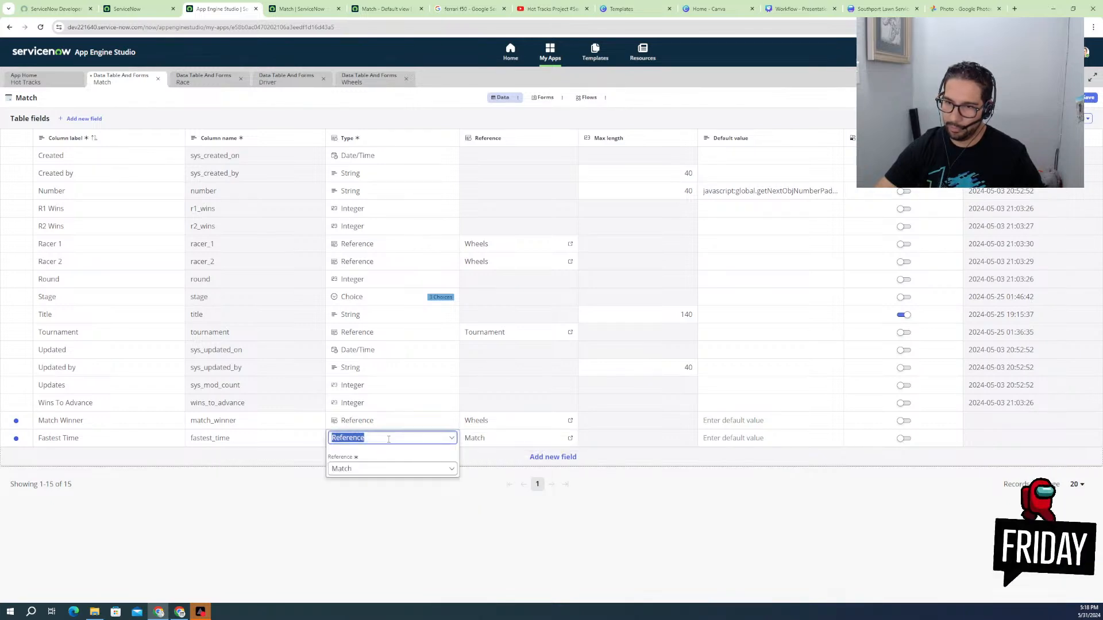
type("de")
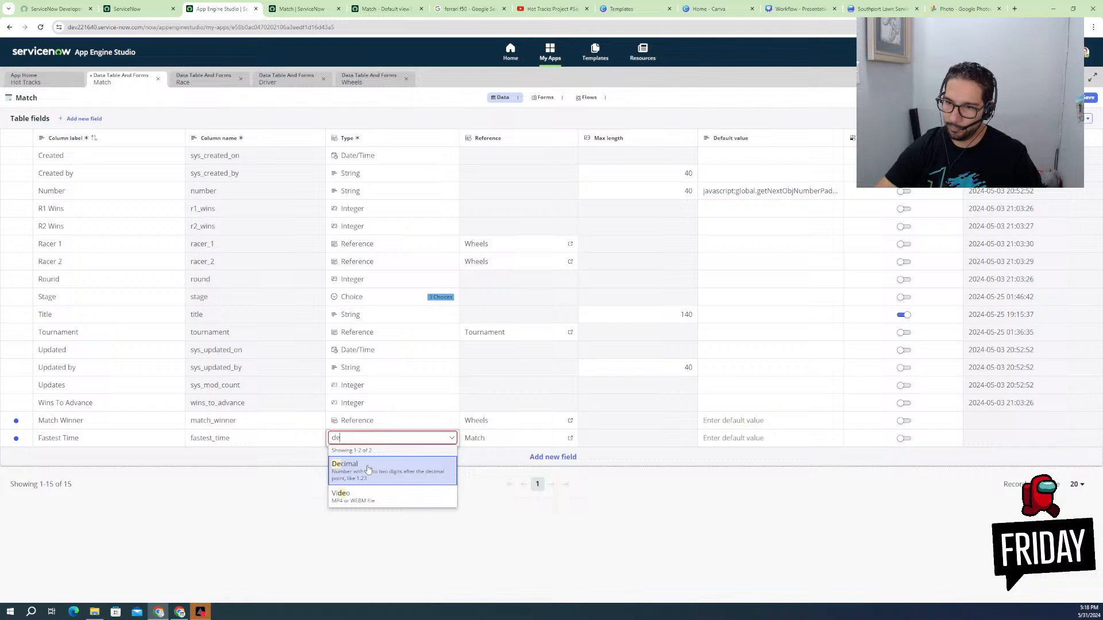
left_click(368, 469)
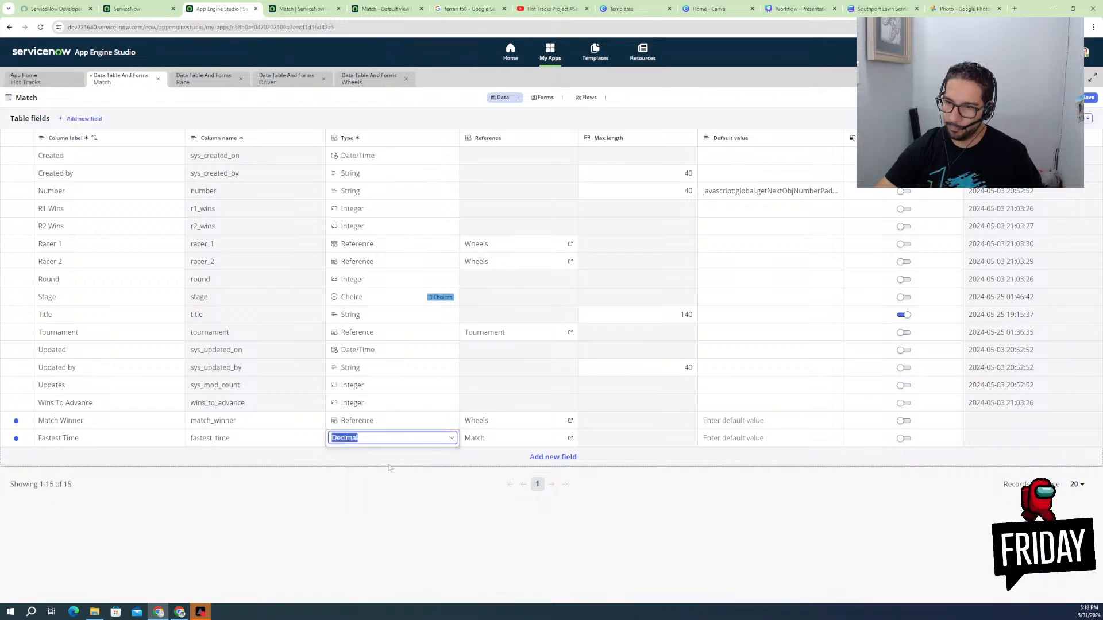
left_click(456, 461)
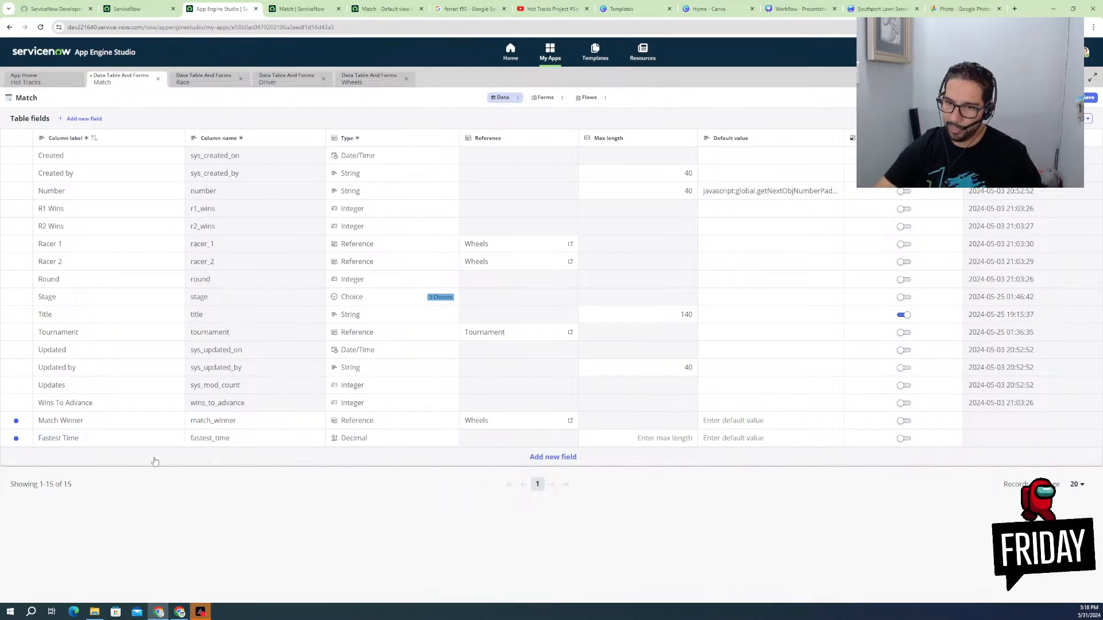
- Add another field labelled Fastest Racer to the Match table and set its type to Reference
left_click(544, 453)
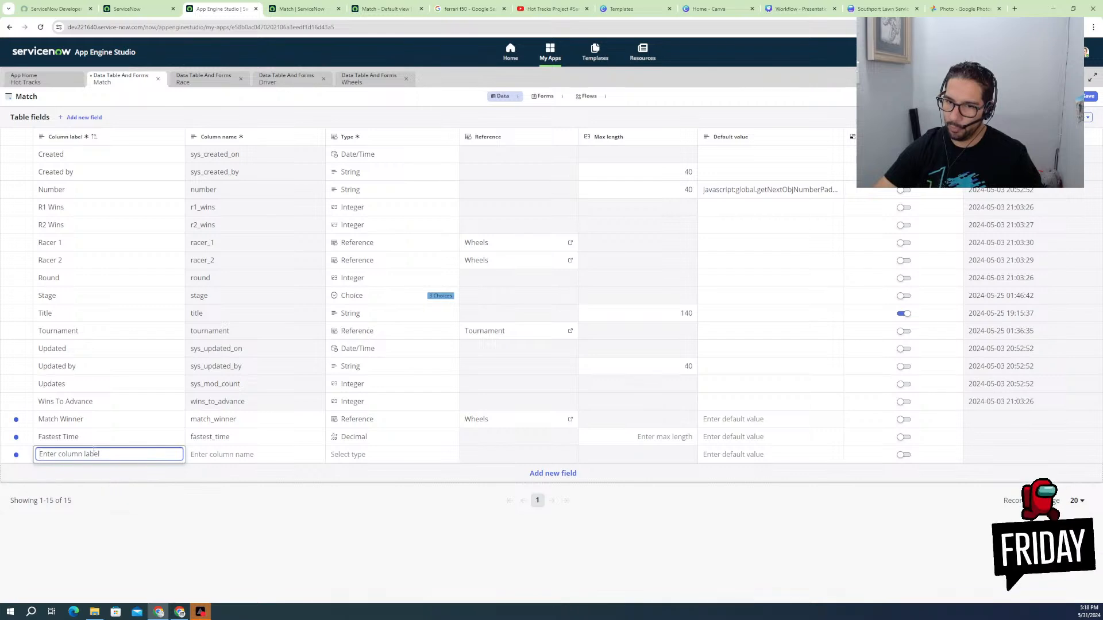
type("F")
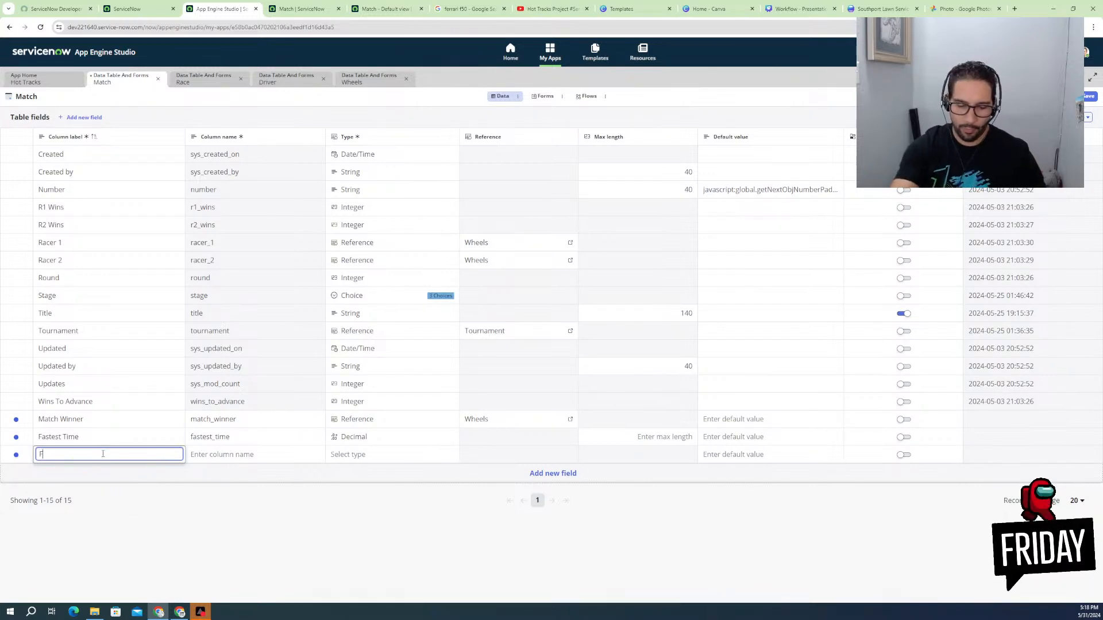
type("astest")
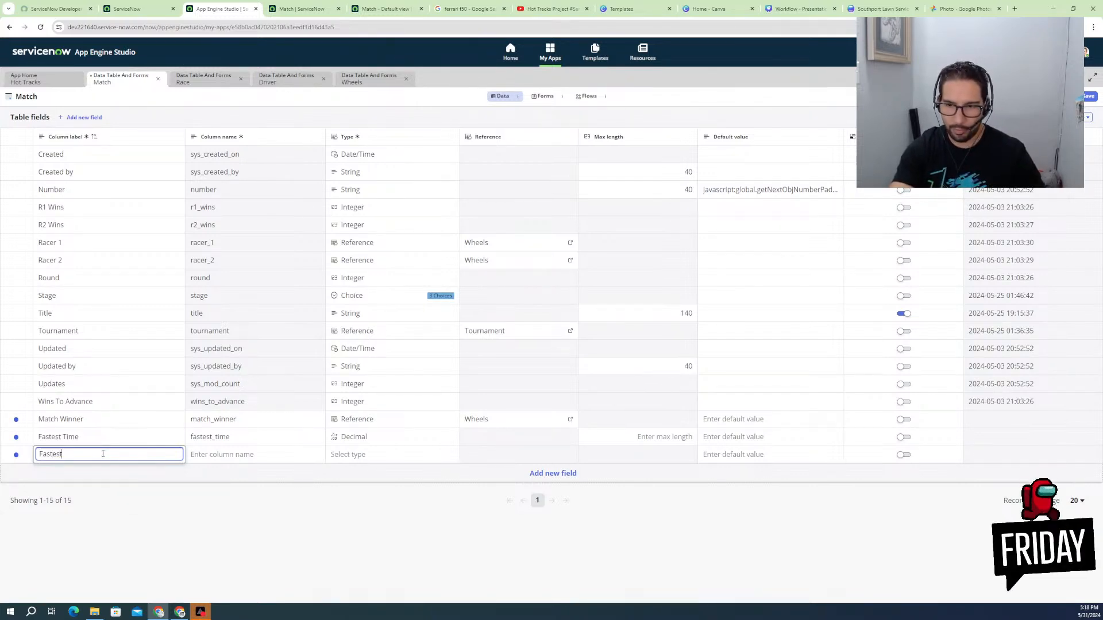
type(" Racer")
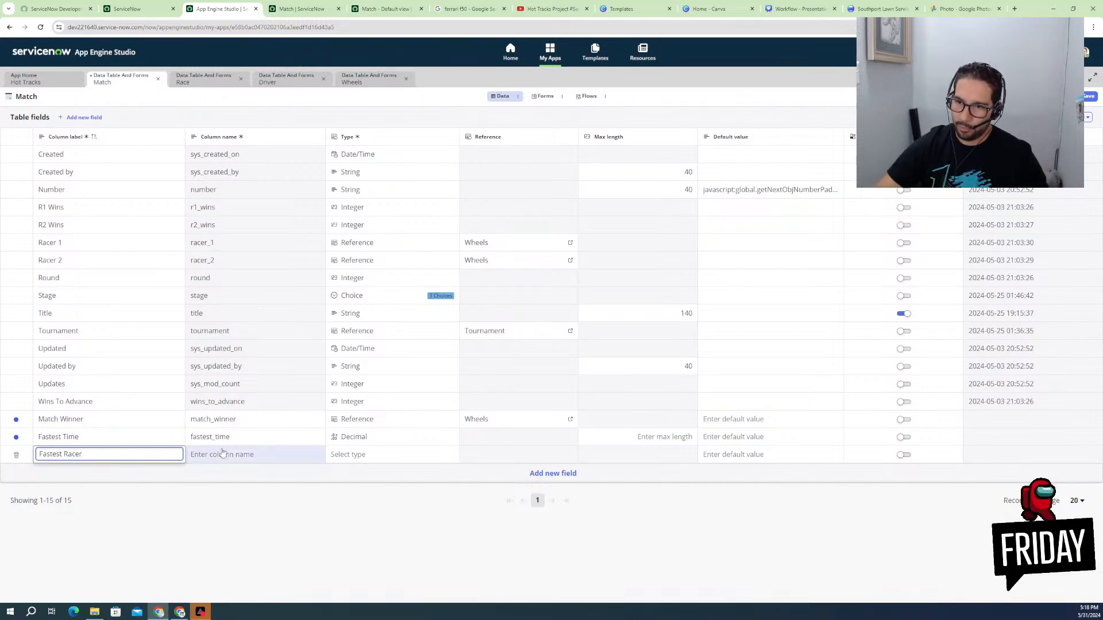
left_click(344, 456)
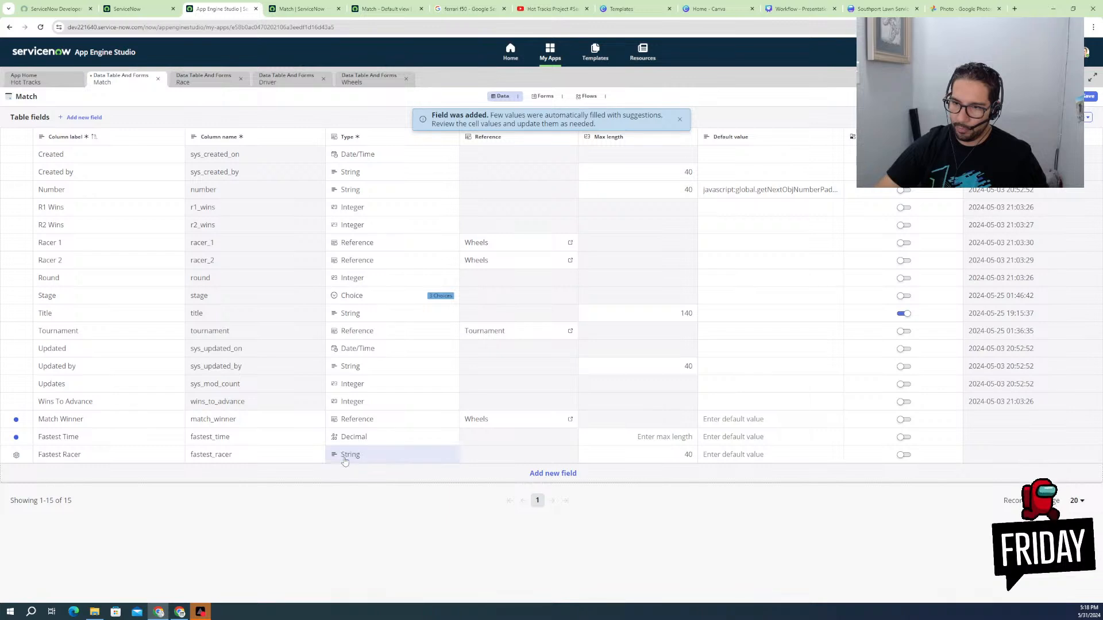
left_click(347, 456)
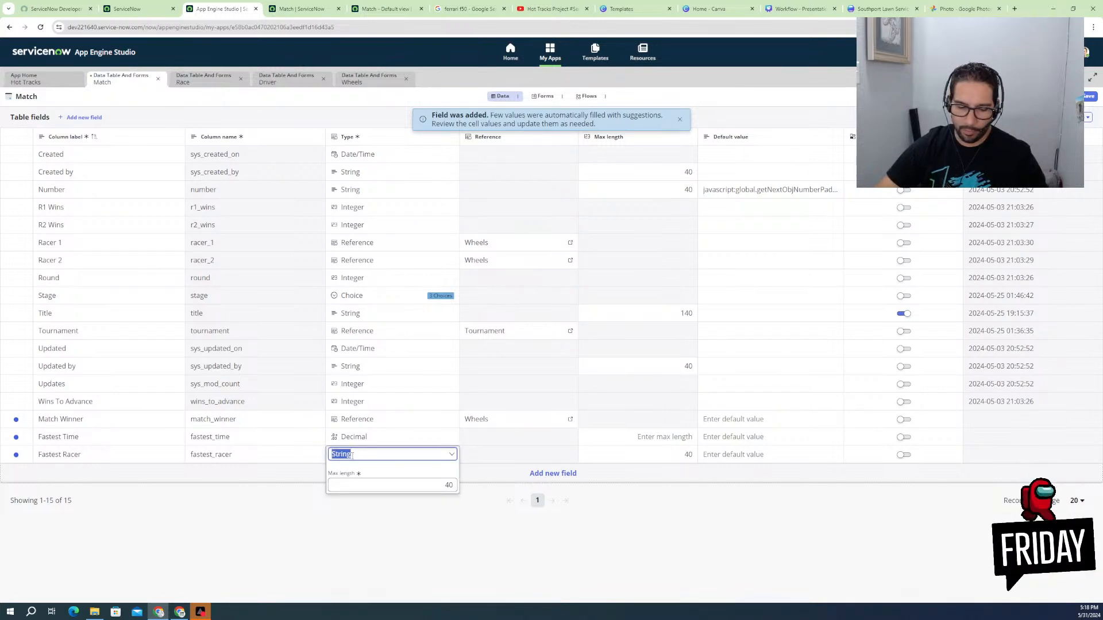
type("ref")
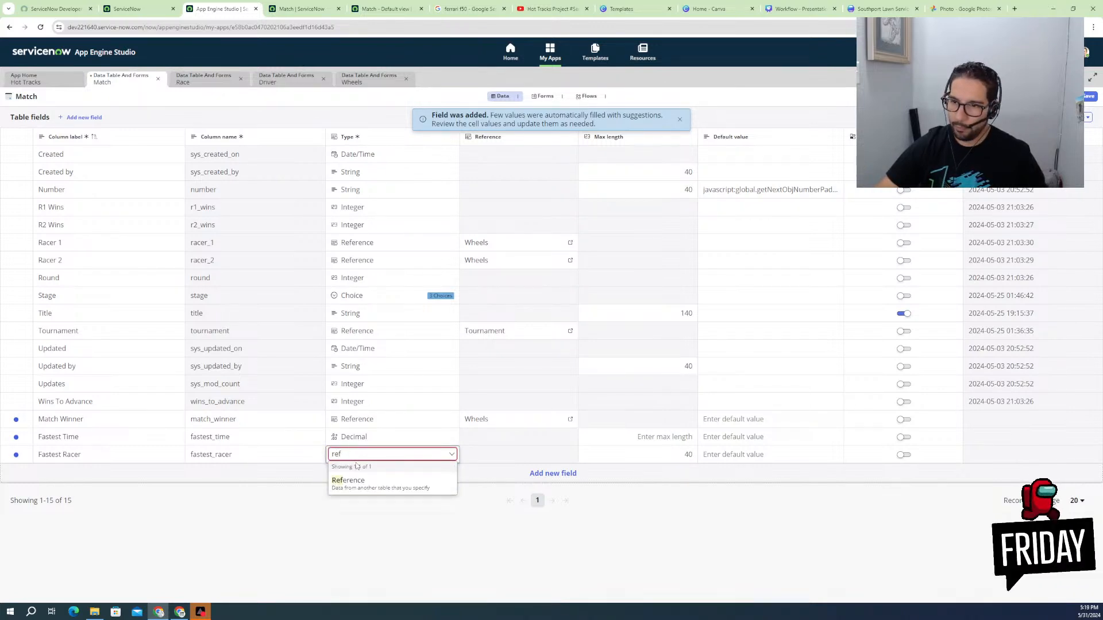
left_click(362, 486)
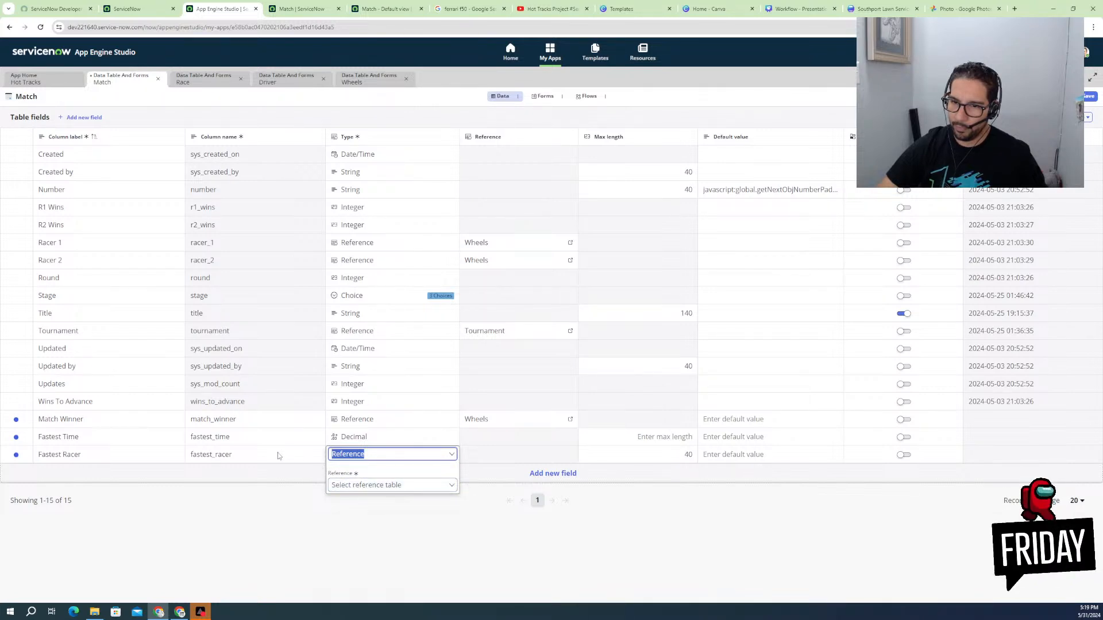
- Choose Wheels as the reference table for the Fastest Racer field
left_click(374, 486)
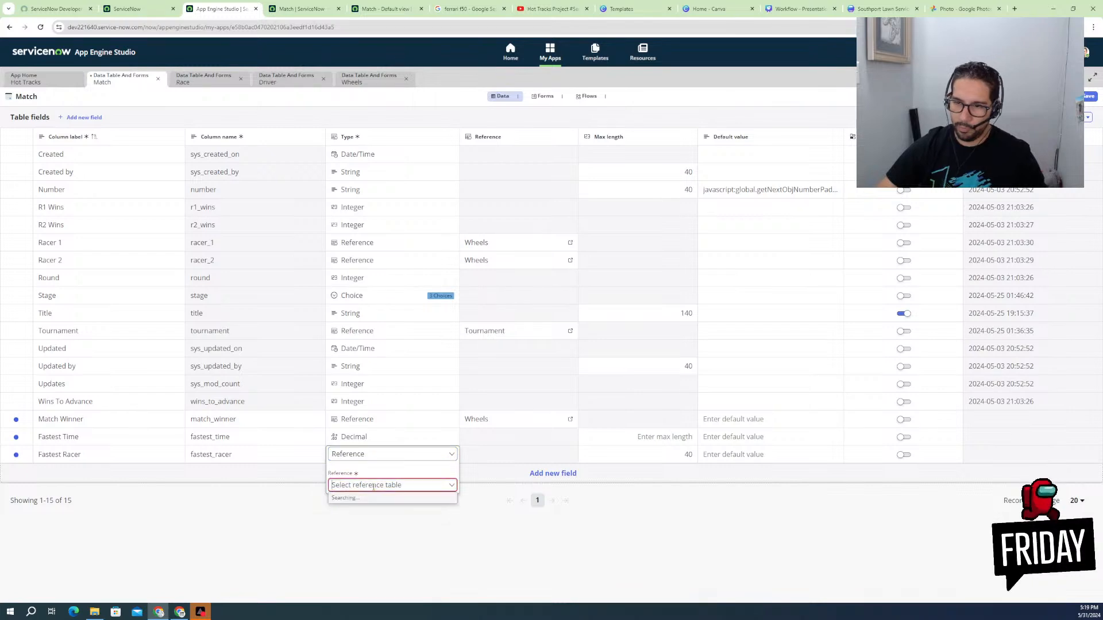
type("match")
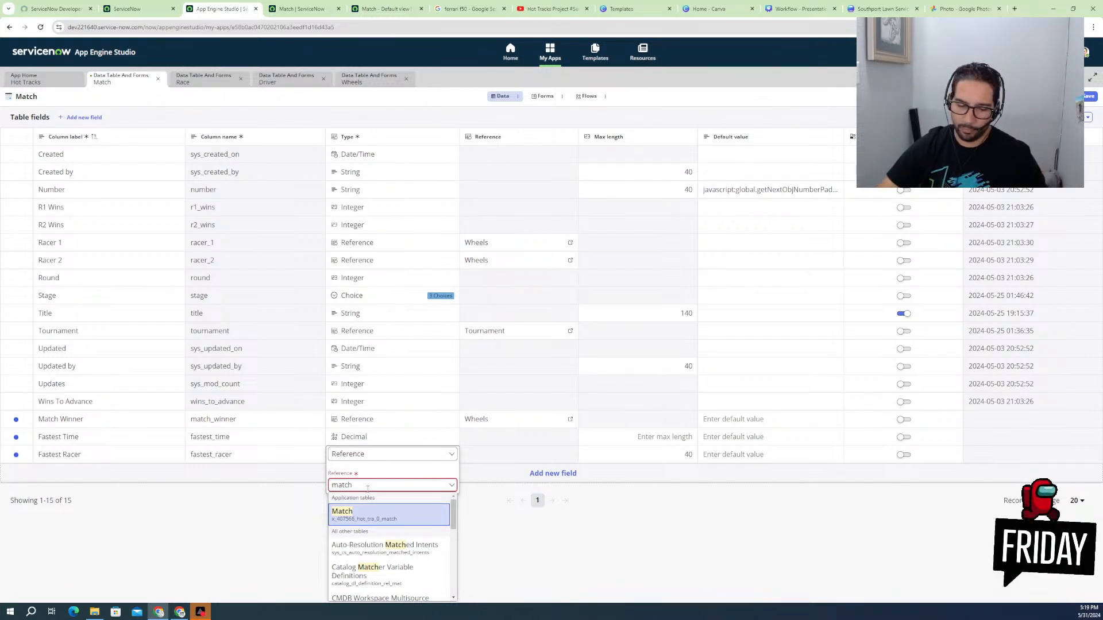
key("BackSpace")
key("BackSpace")
key("BackSpace")
key("BackSpace")
key("BackSpace")
type("w")
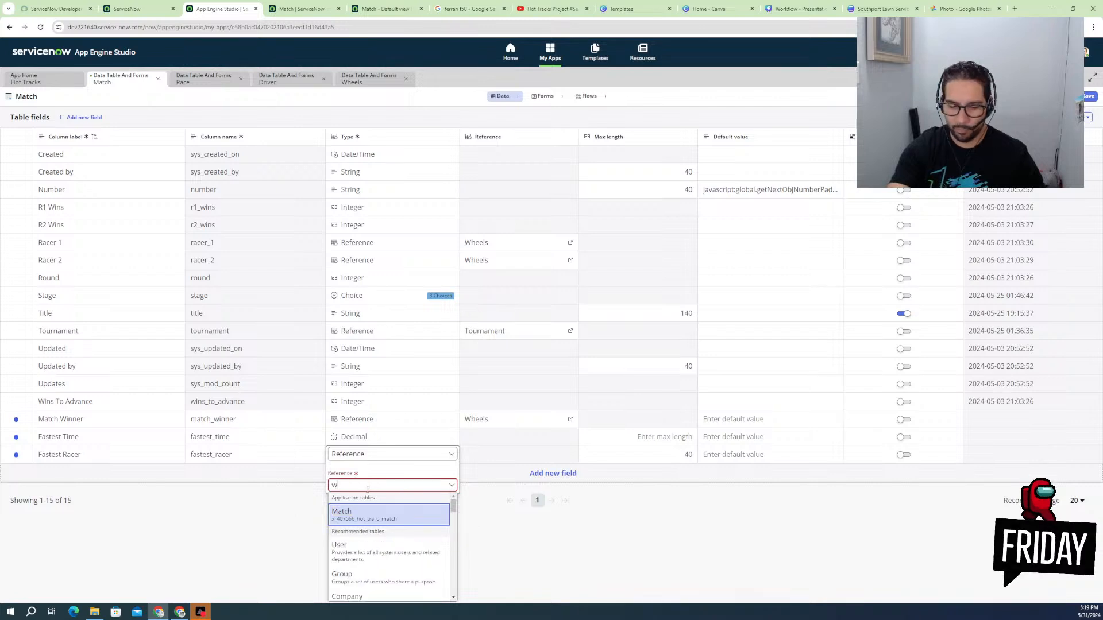
type("heel")
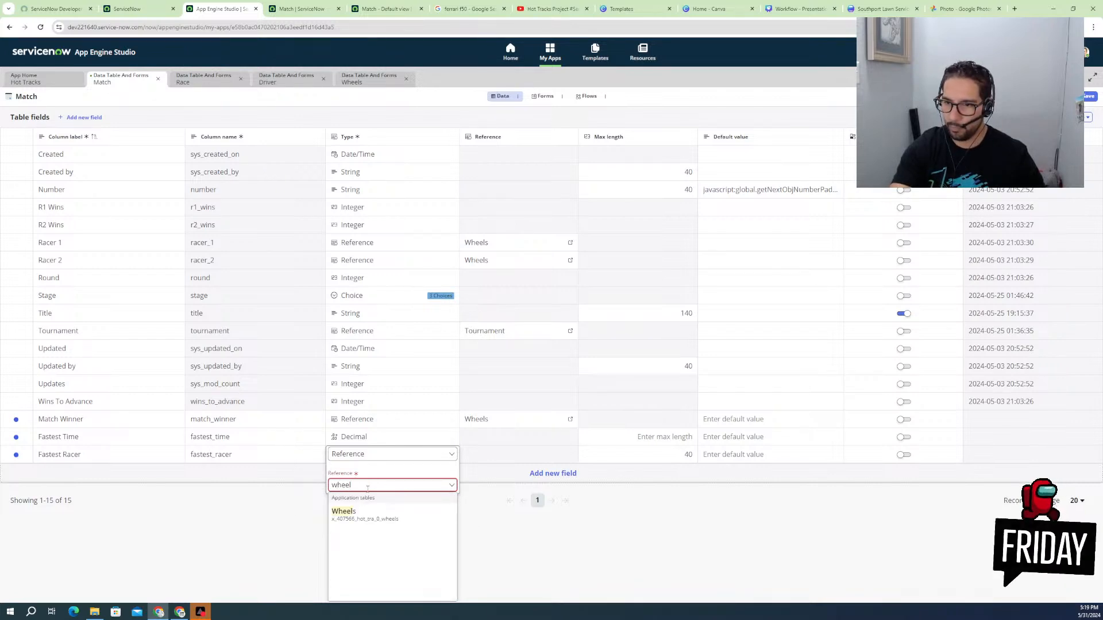
type("s")
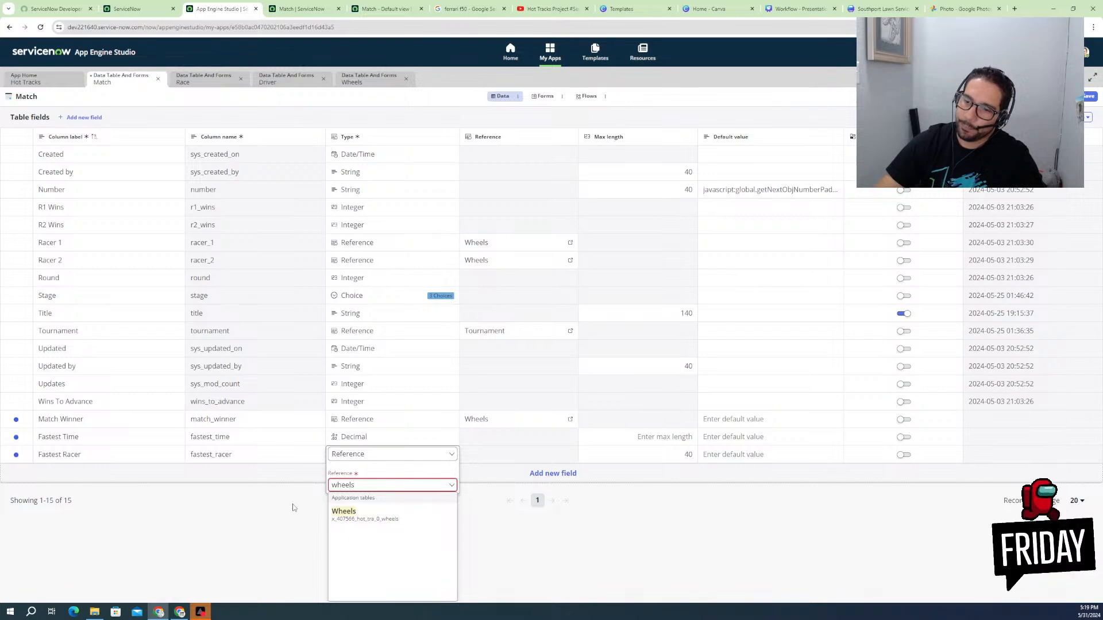
left_click(344, 513)
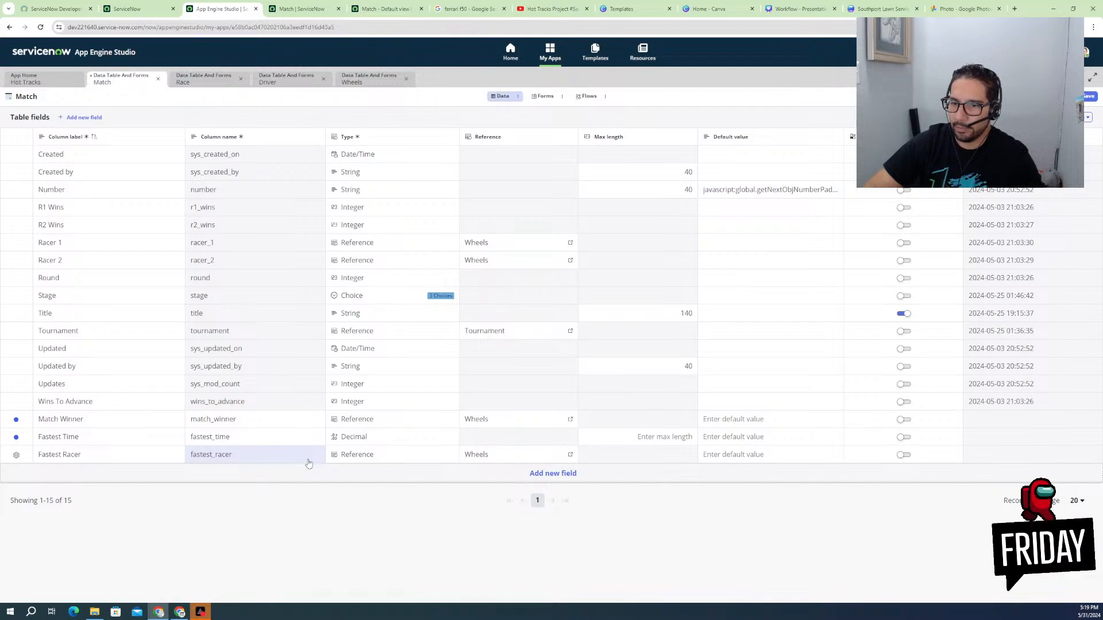
- Delete the Fastest Racer field from the Match table and save the table's field changes
left_click(251, 458)
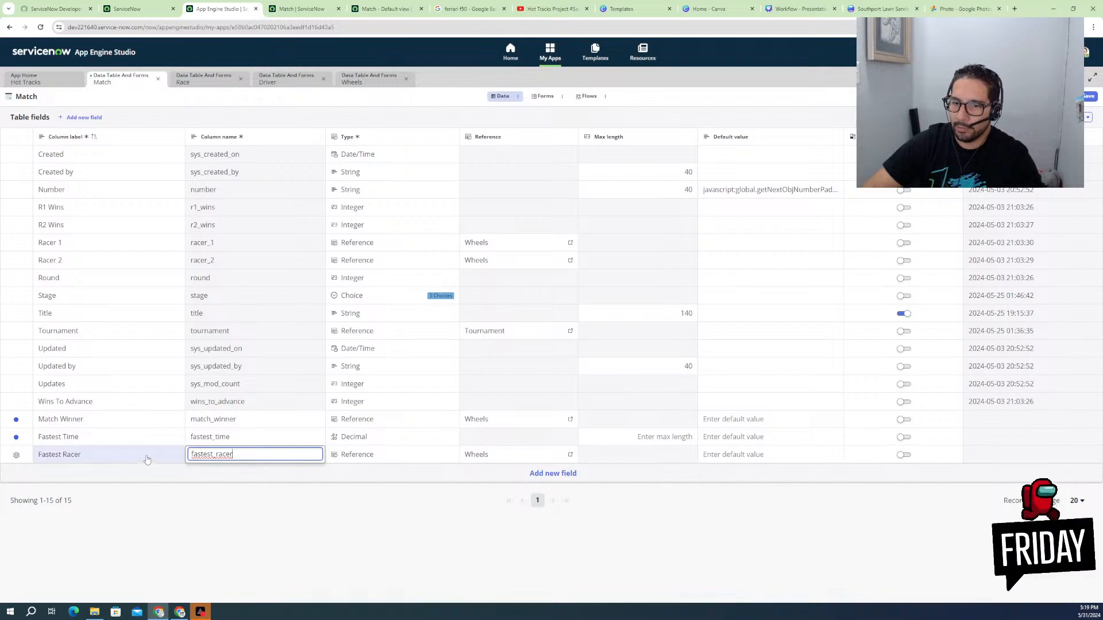
left_click(17, 456)
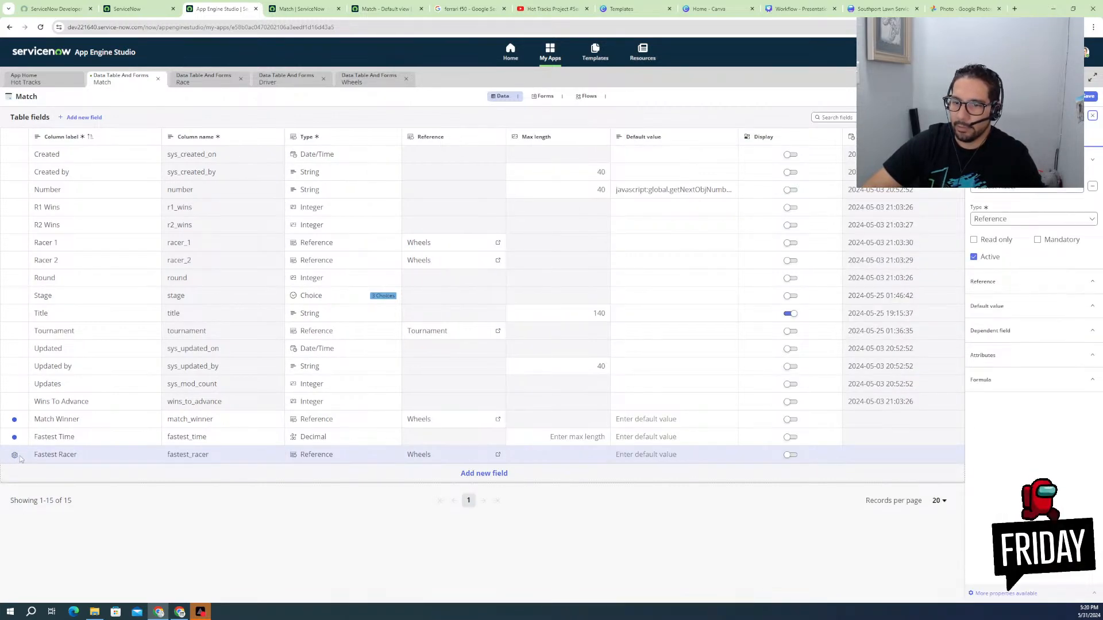
left_click(114, 455)
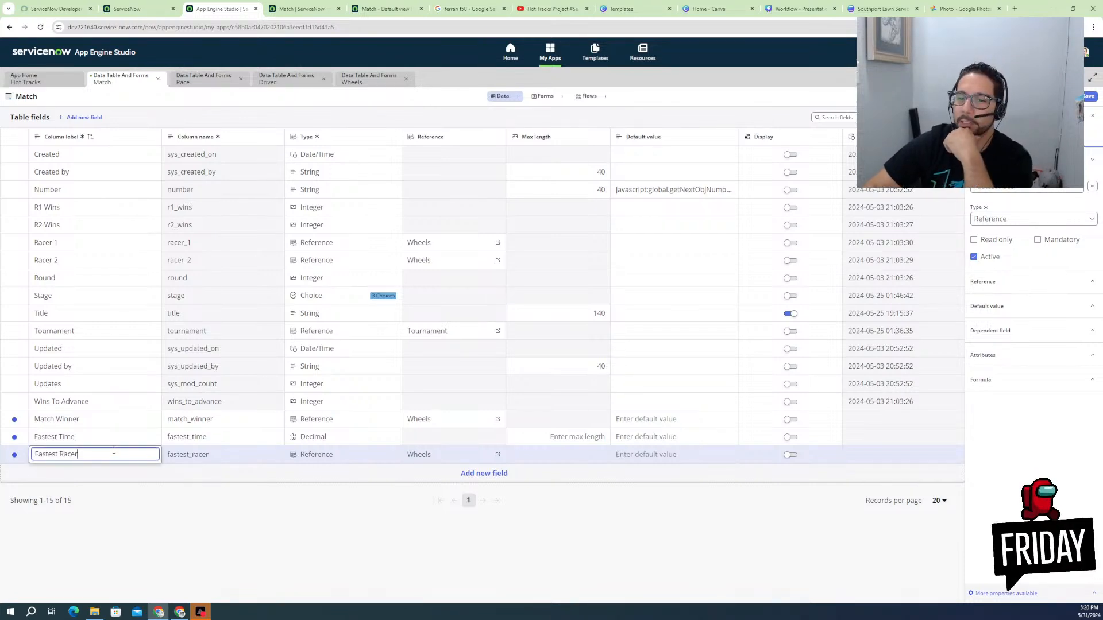
key("ctrl+shift+Left")
key("ctrl+shift+Left")
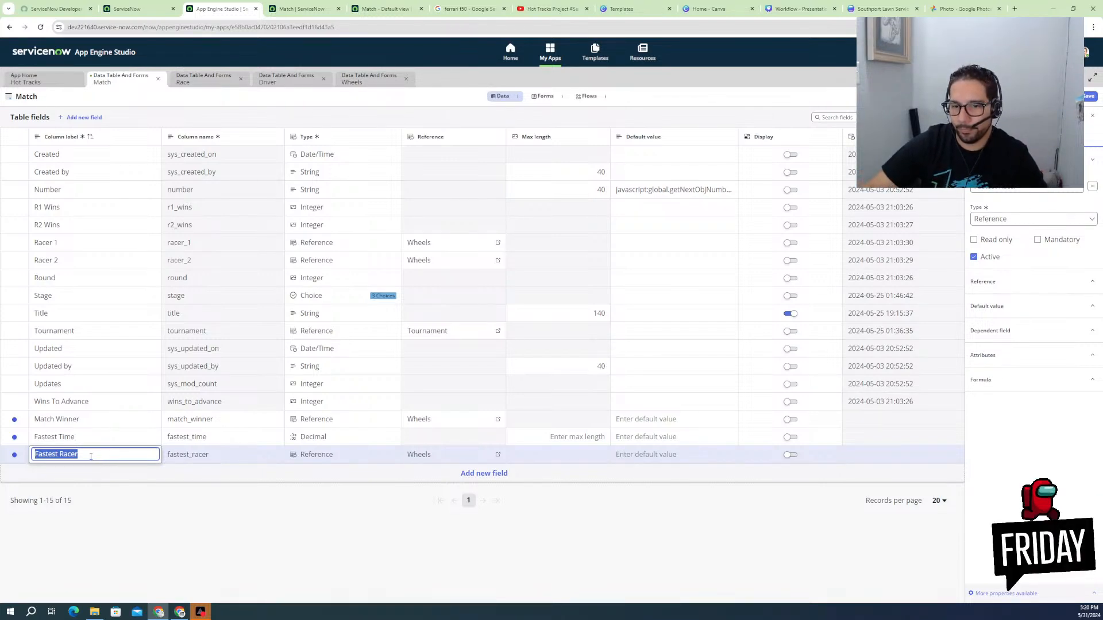
left_click(90, 456)
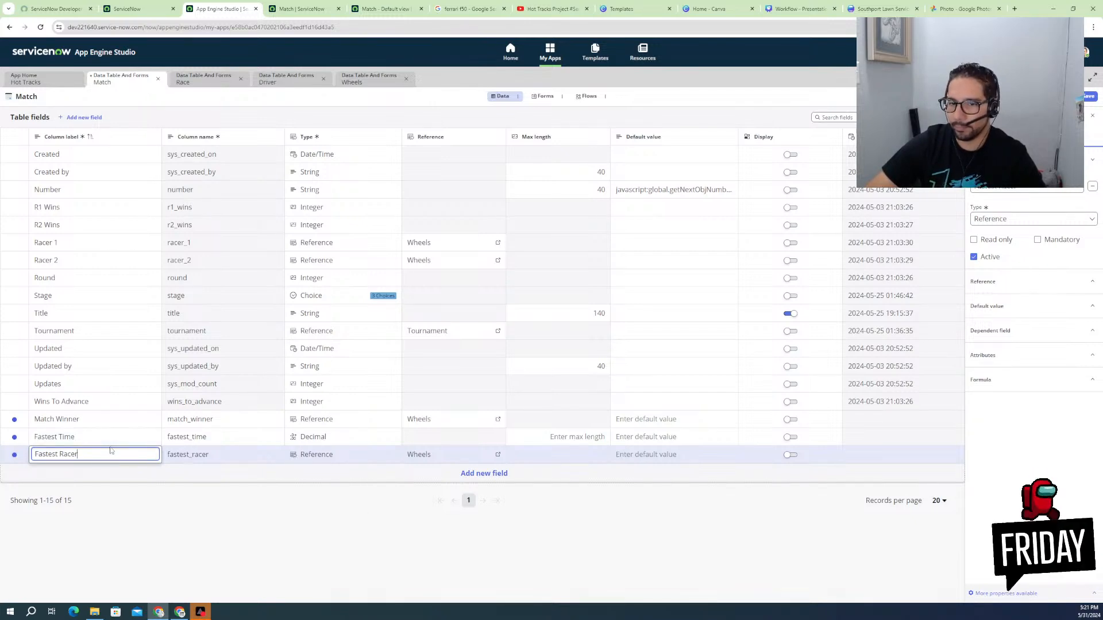
triple_click(90, 455)
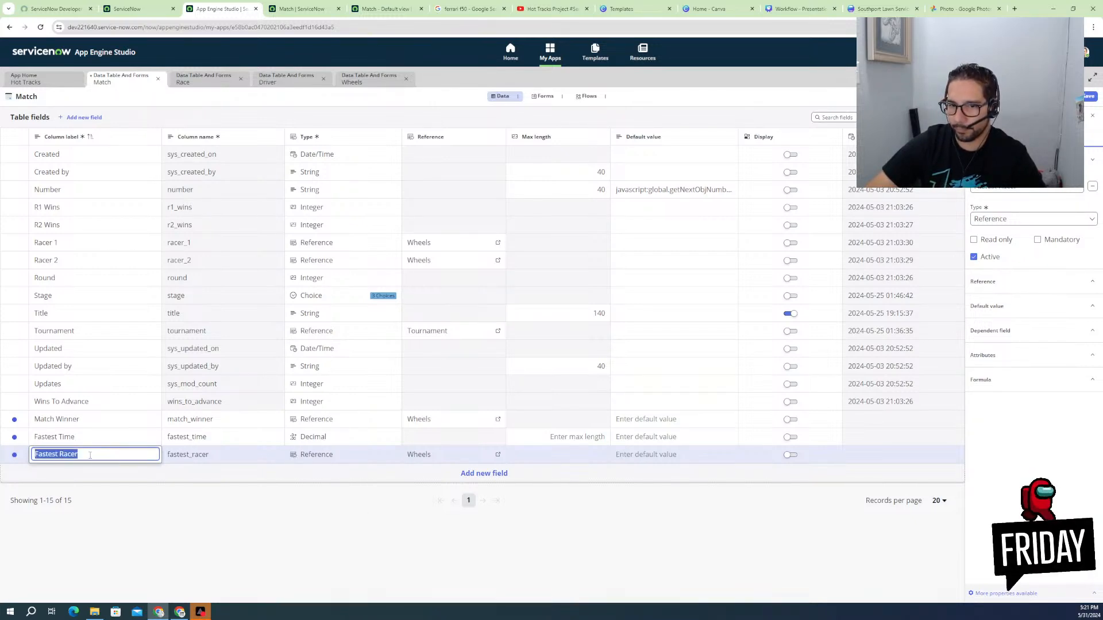
left_click(15, 455)
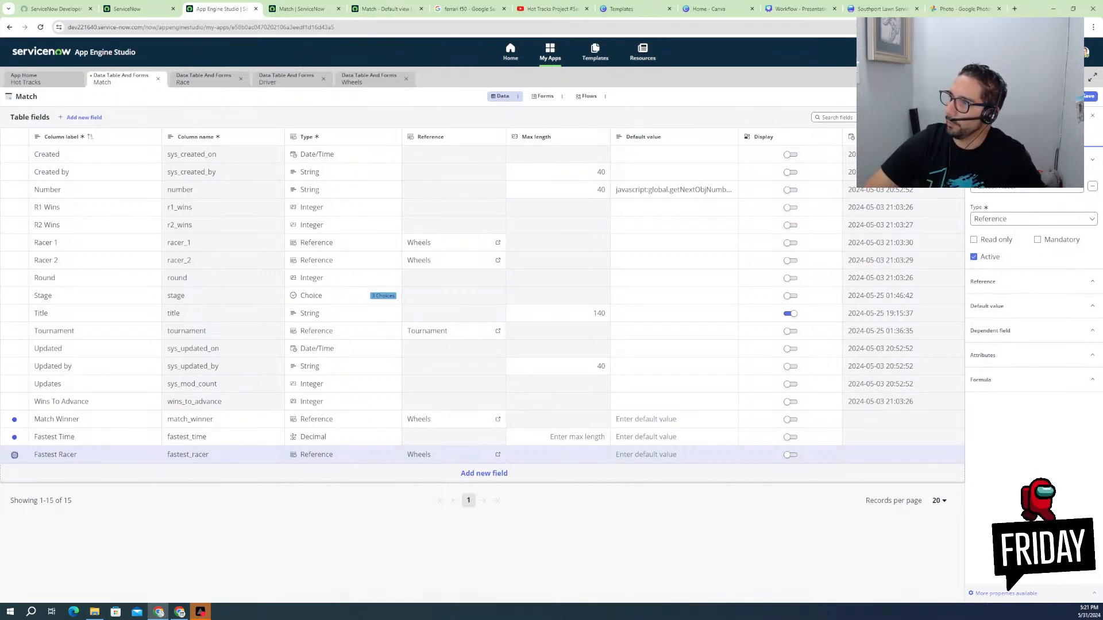
left_click(1073, 116)
left_click(652, 372)
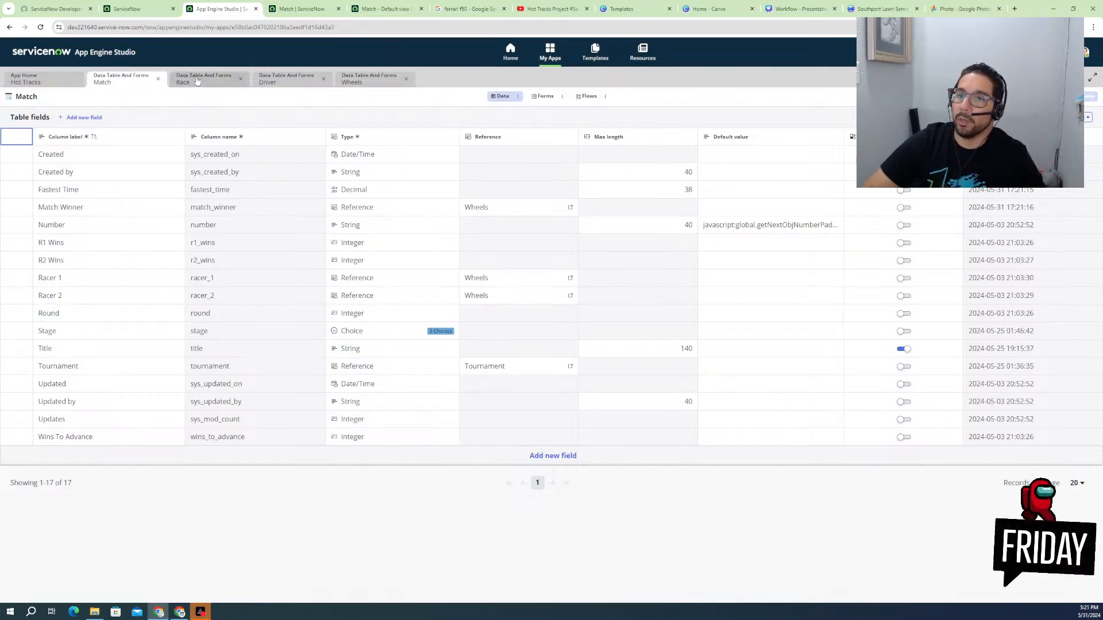
- Look over the Driver and Wheels tables, and close the open Wheels, Driver and Race tables
left_click(222, 85)
left_click(276, 80)
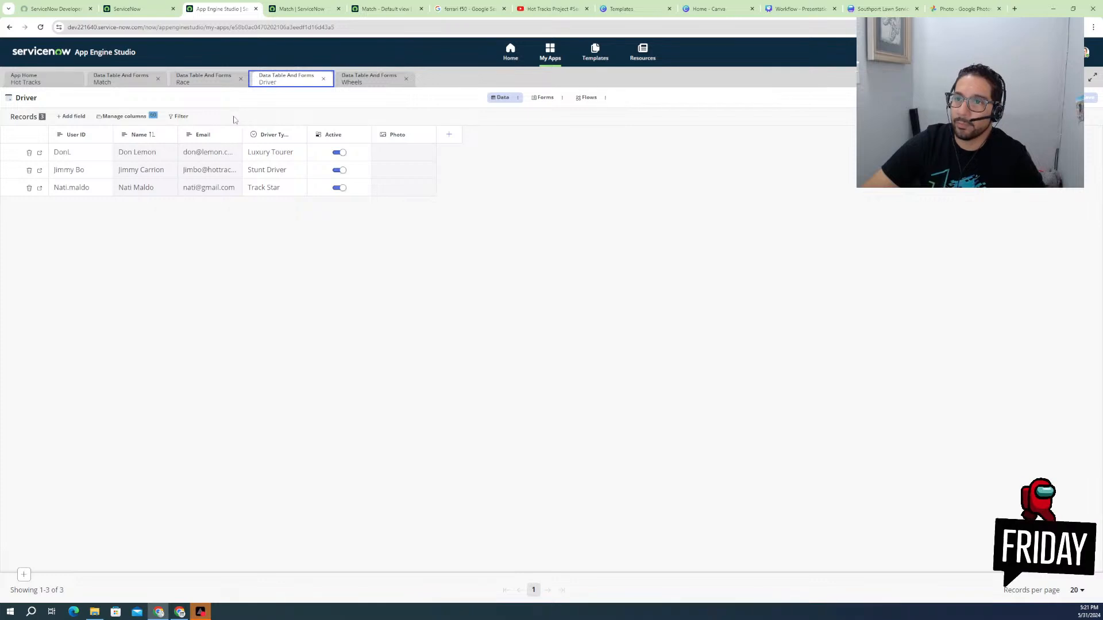
left_click(346, 83)
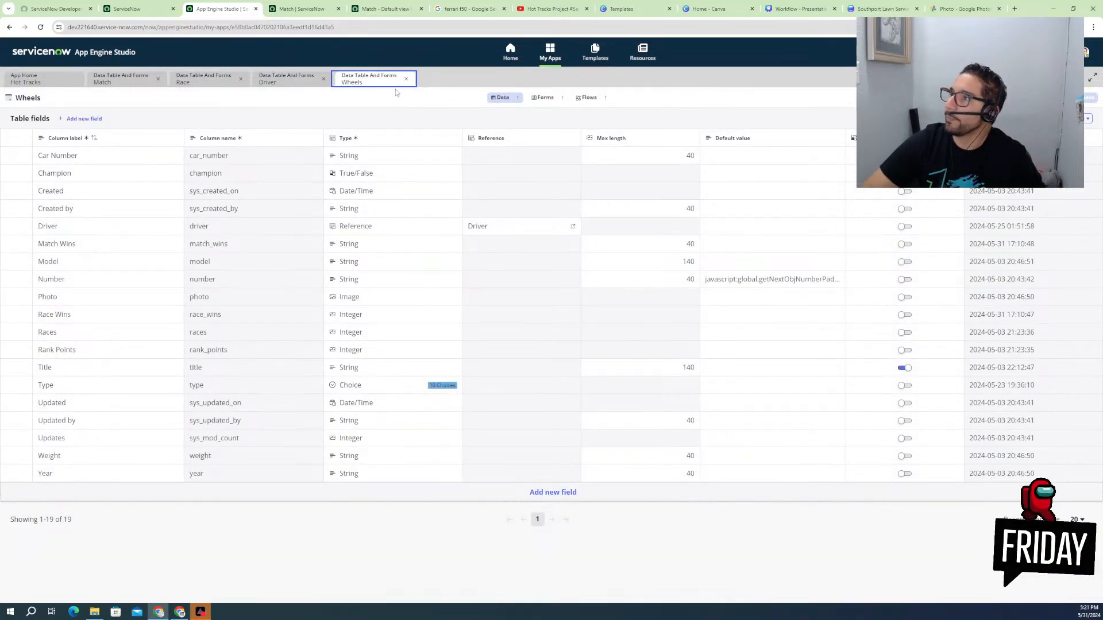
left_click(407, 79)
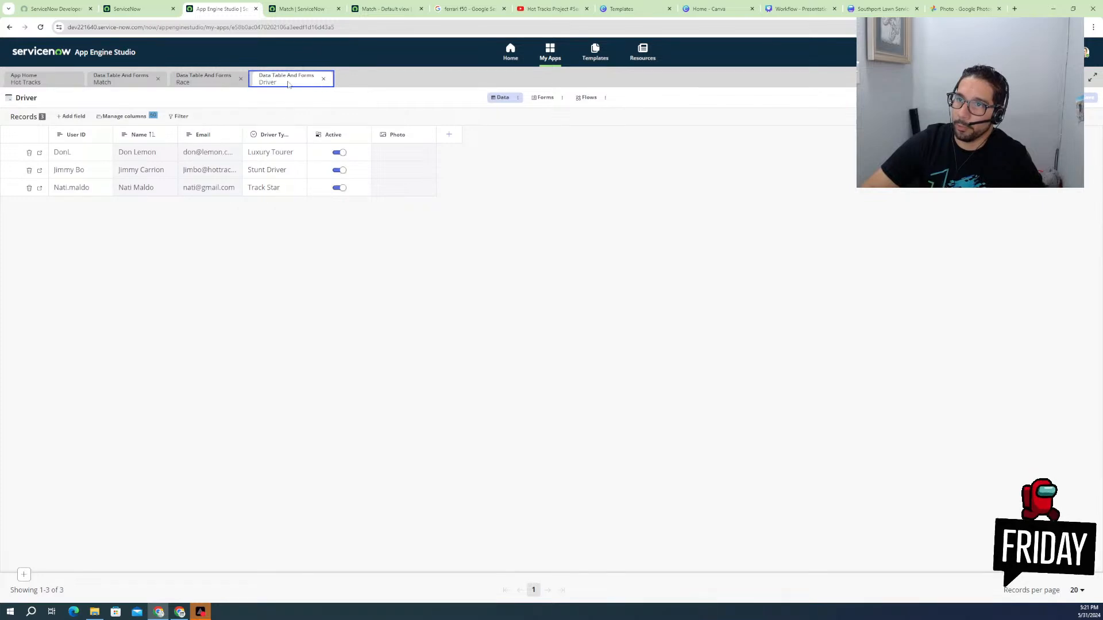
left_click(323, 79)
left_click(240, 81)
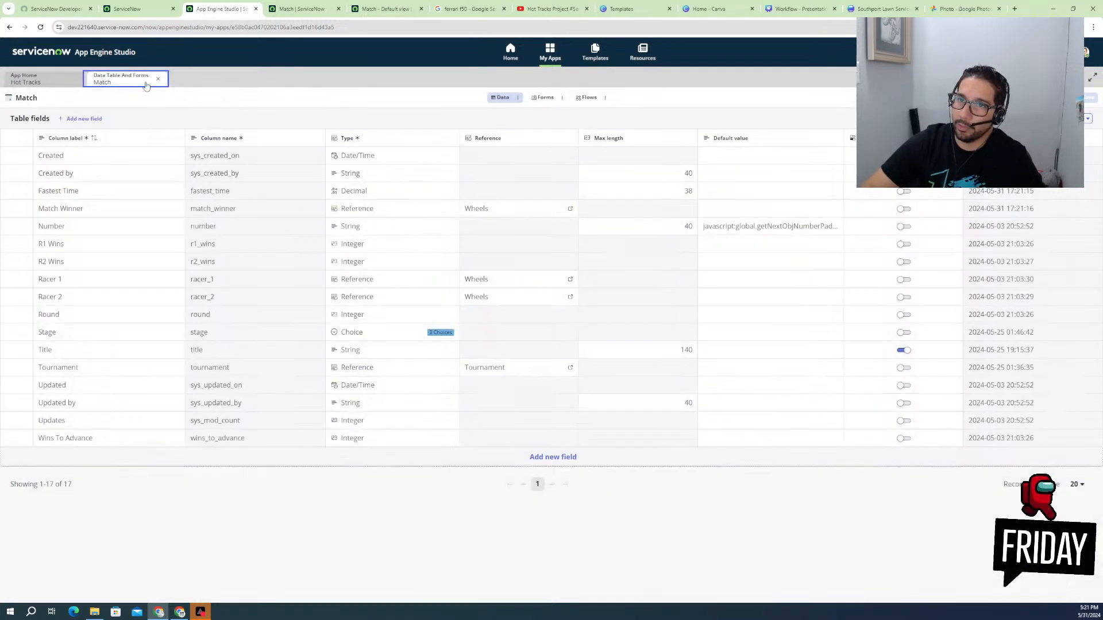
- Close the Match table and open the Update Match Winner flow from the Hot Tracks logic and automation list
left_click(158, 79)
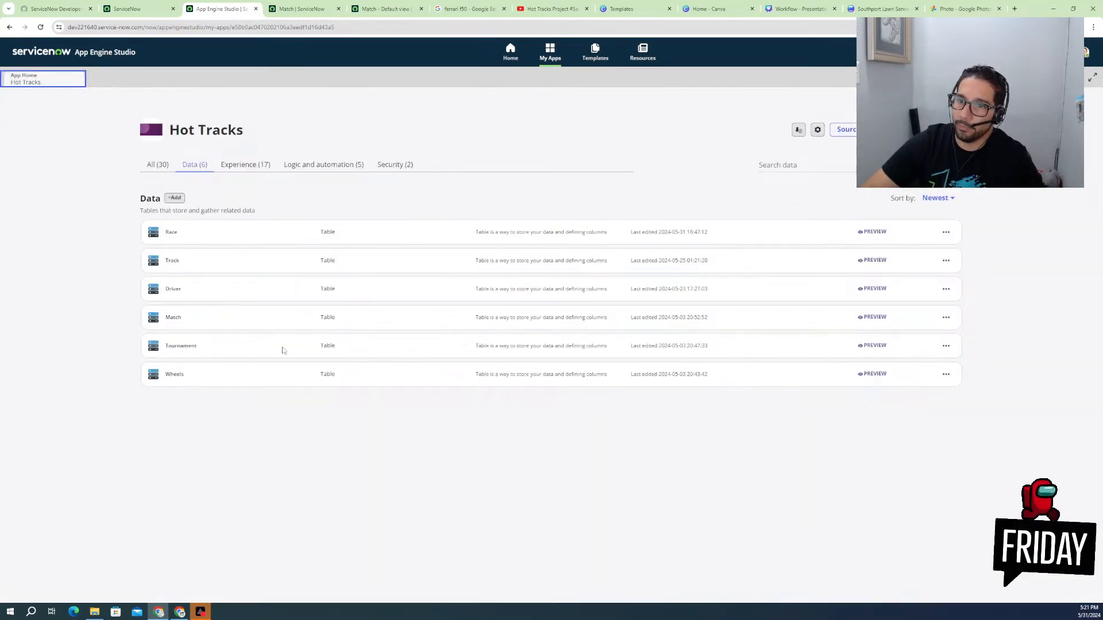
left_click(324, 165)
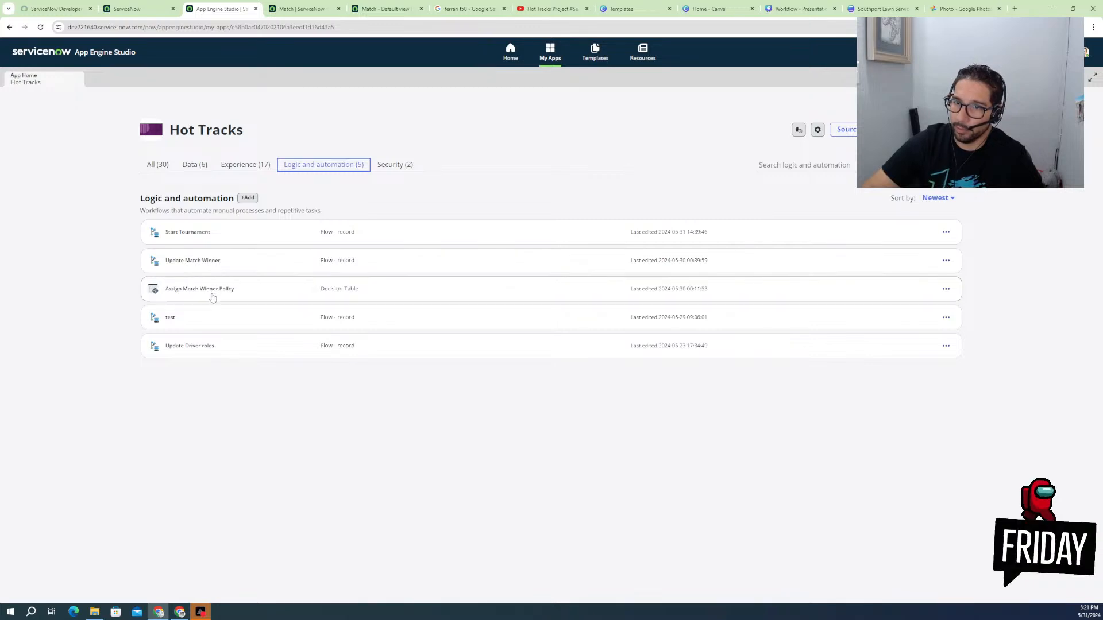
left_click(196, 260)
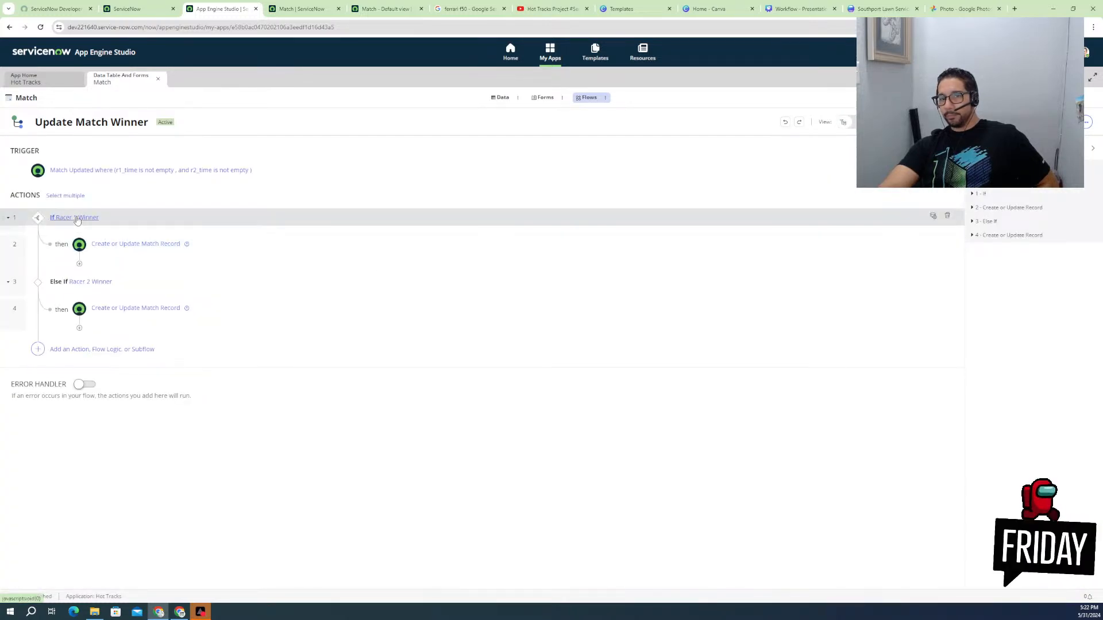
- Replace the first value of the Racer 1 Winner condition with the R1 Wins field from the trigger's Match record
left_click(122, 246)
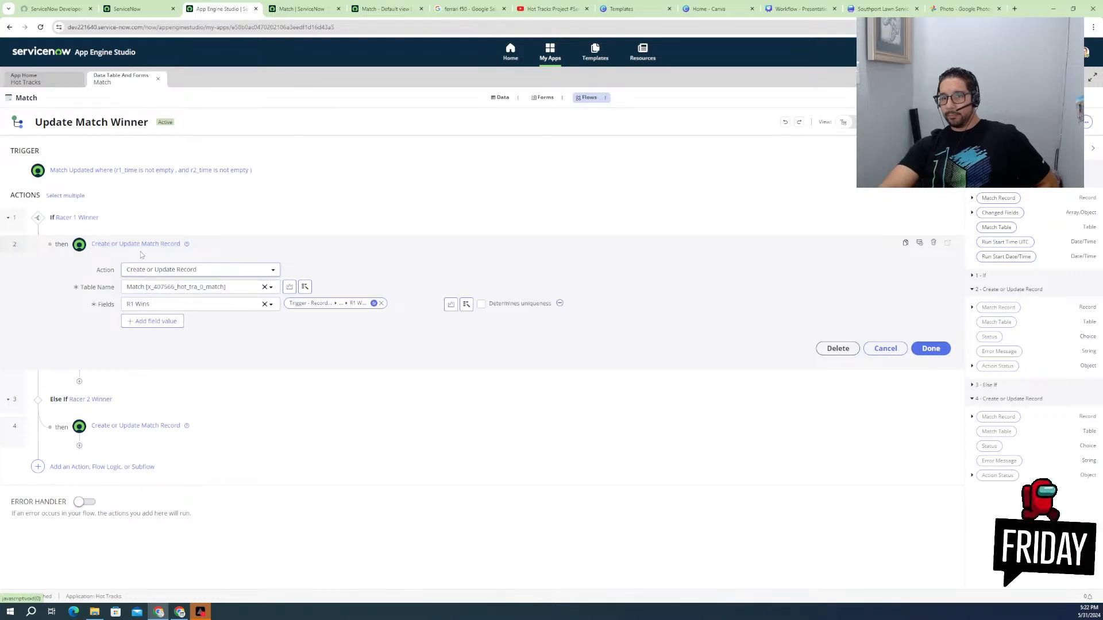
left_click(90, 217)
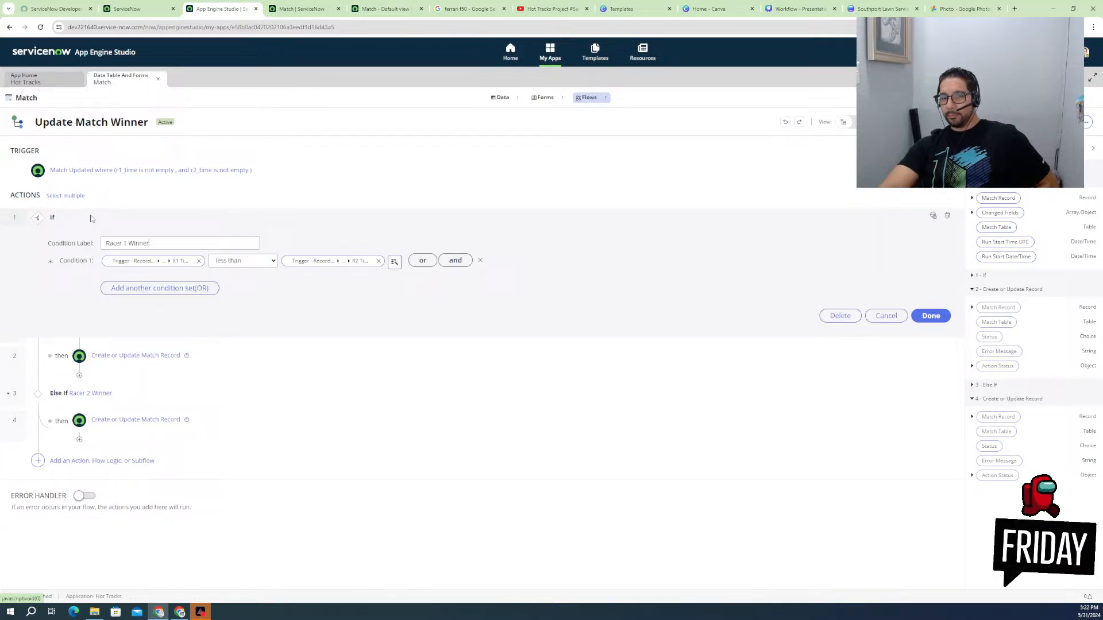
left_click(199, 261)
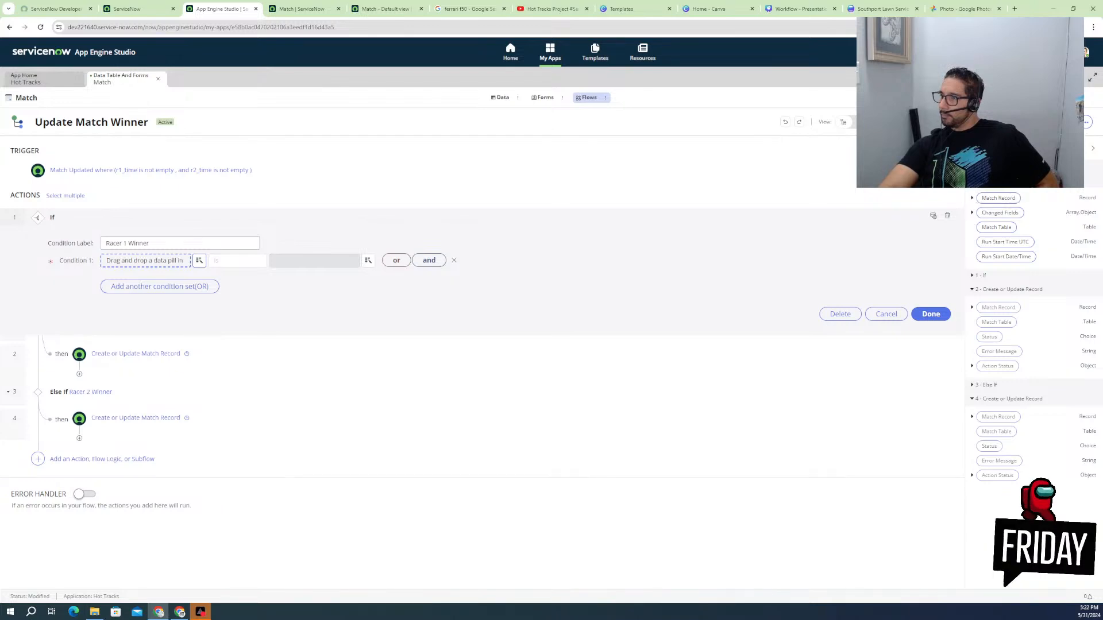
left_click(973, 198)
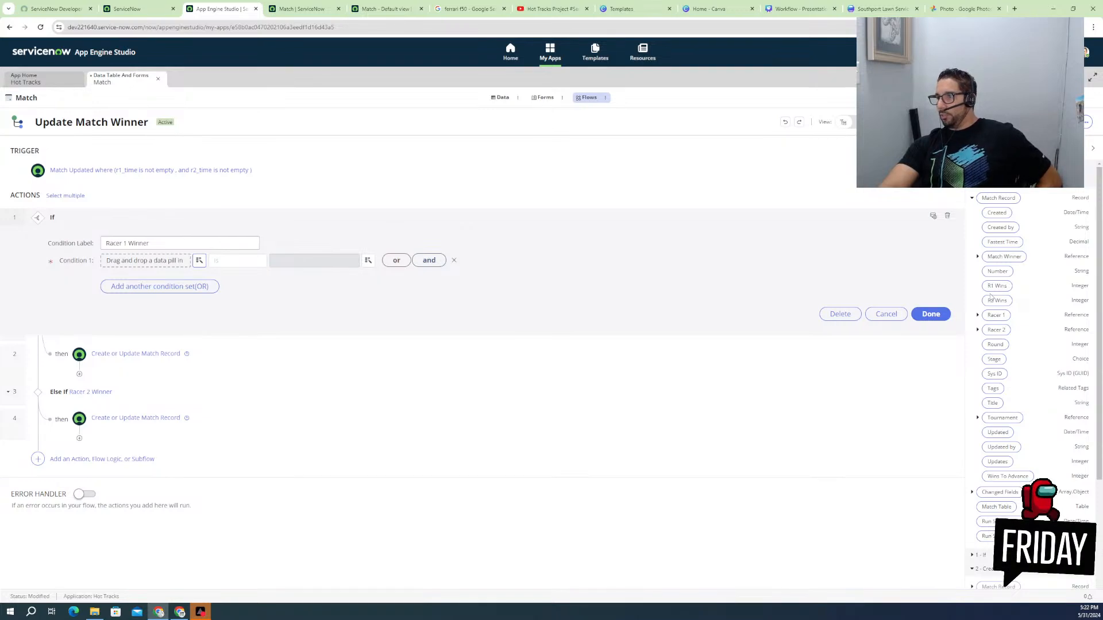
left_click_drag(992, 289, 172, 266)
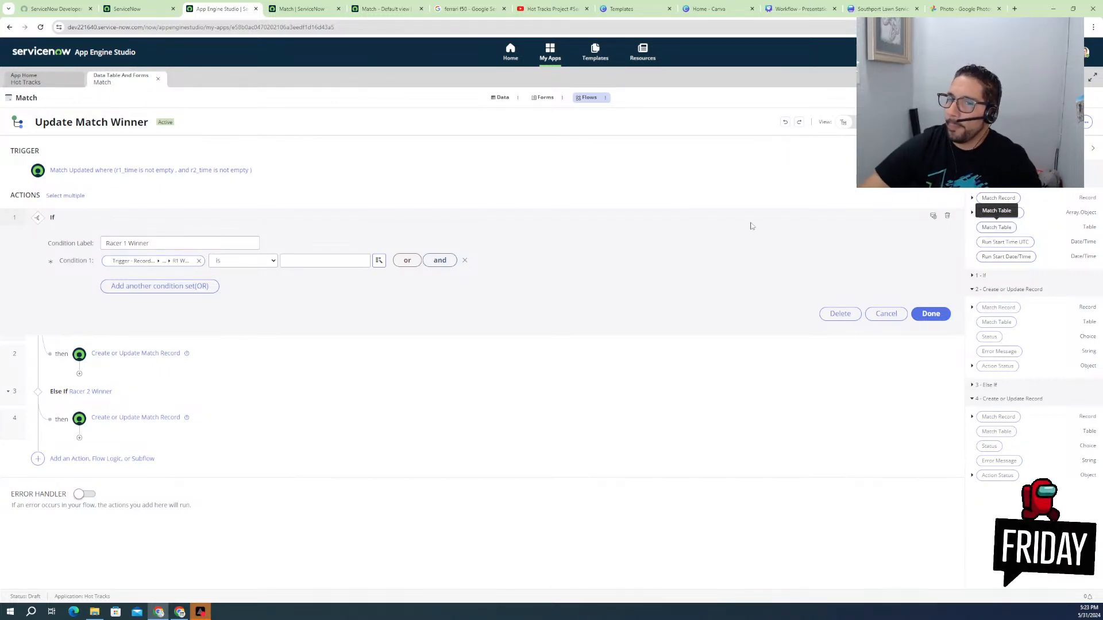
- Check the flow's trigger conditions, close the Match table, and show the available actions for Update Match Winner in the list
left_click(160, 175)
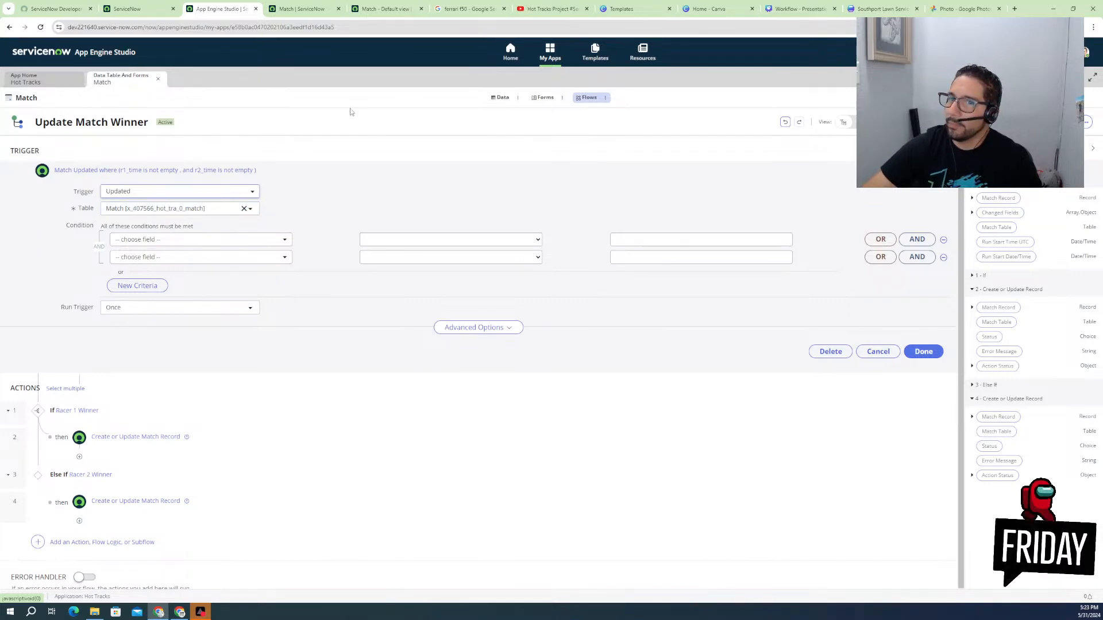
left_click(156, 81)
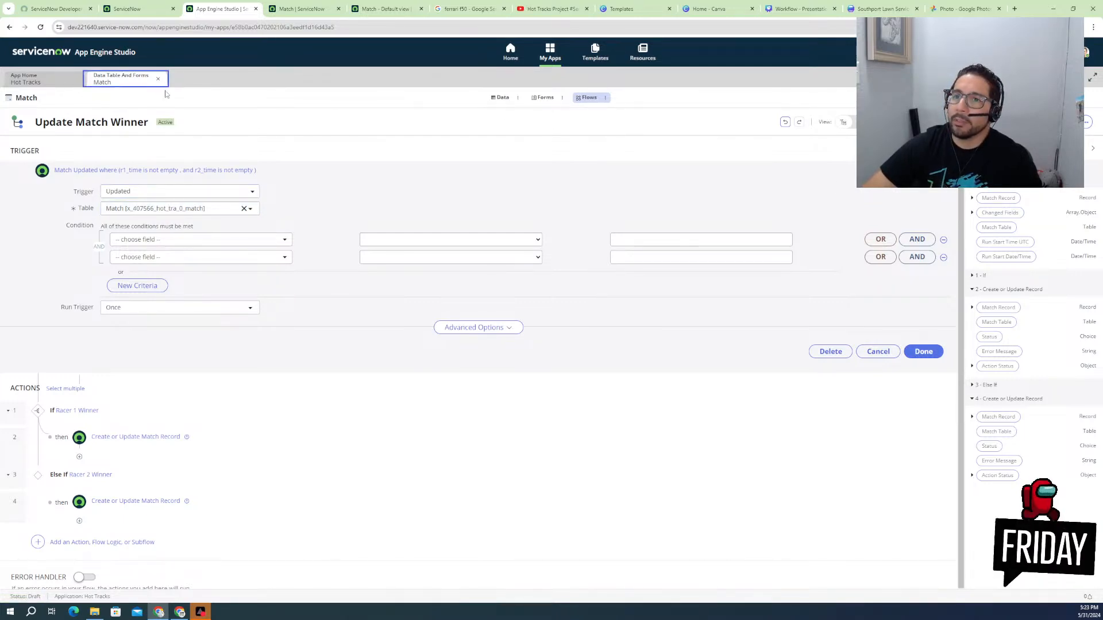
left_click(158, 80)
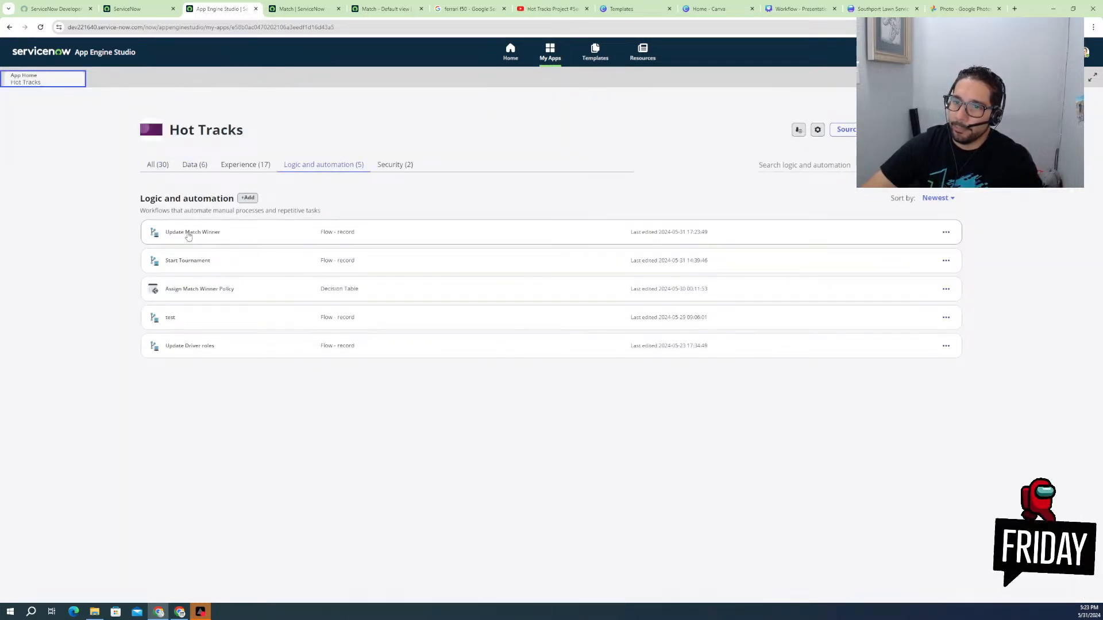
left_click(945, 233)
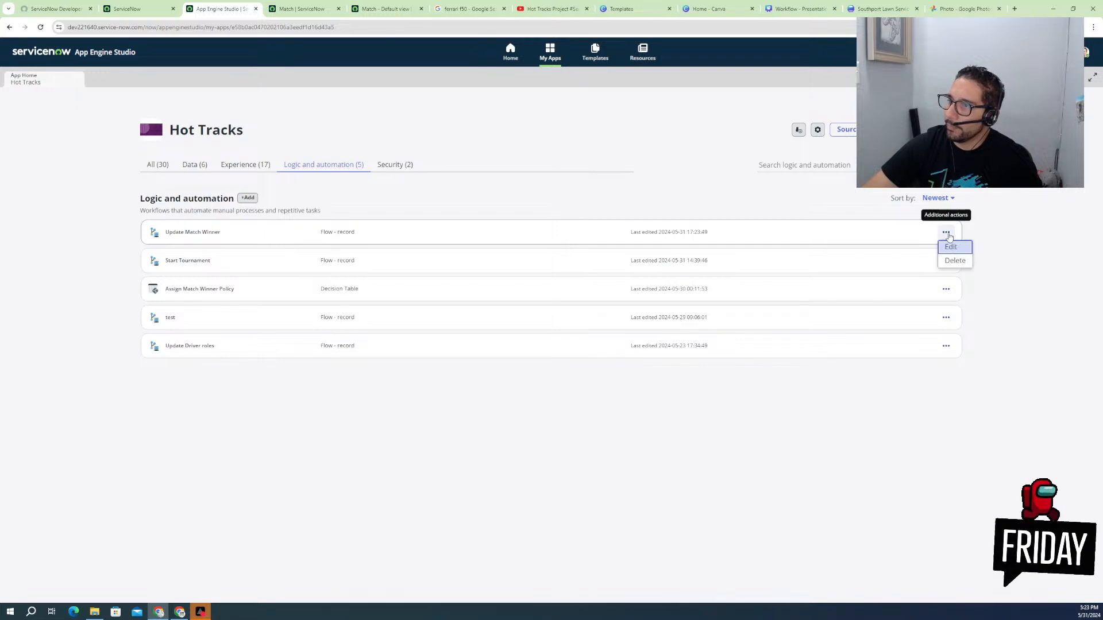
- Switch to the ServiceNow home page, filter the navigation for "flow de", and open Flow Designer
left_click(142, 8)
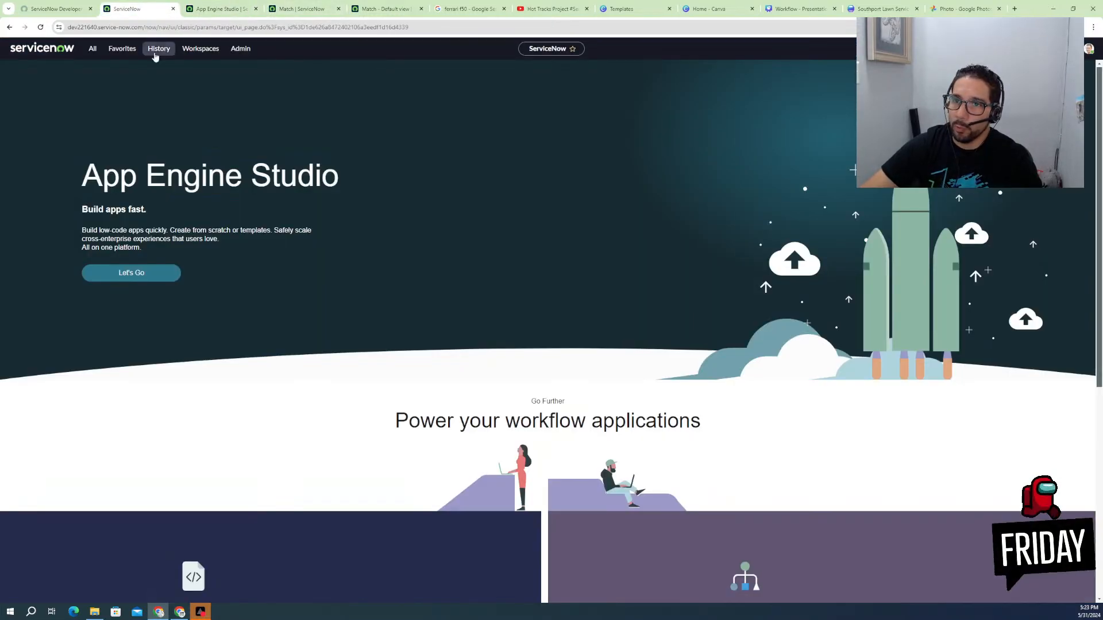
left_click(92, 48)
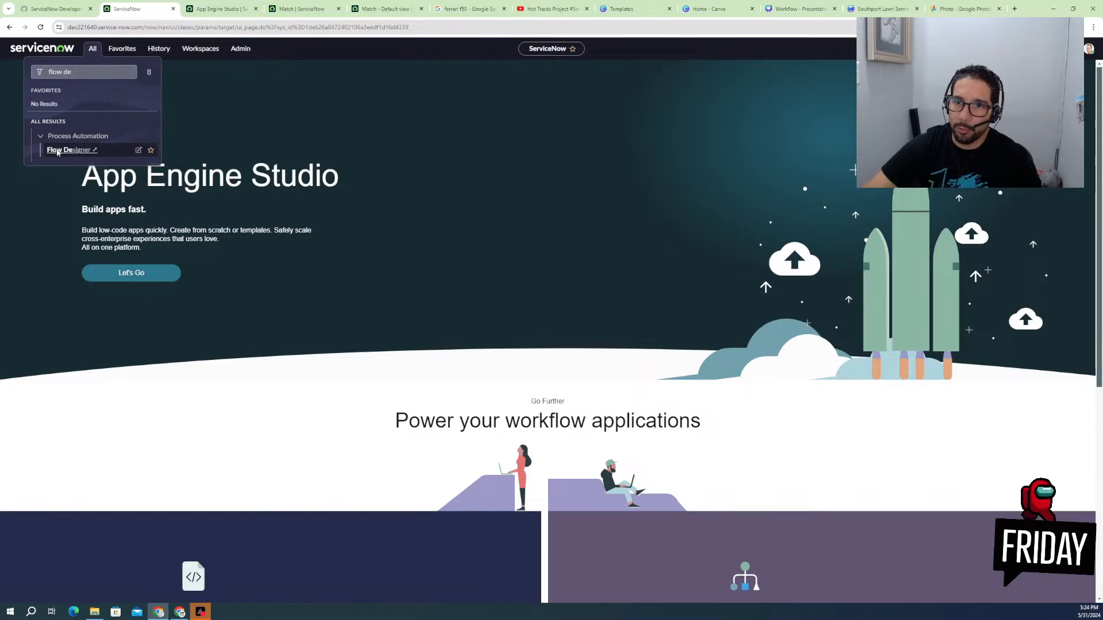
left_click(58, 156)
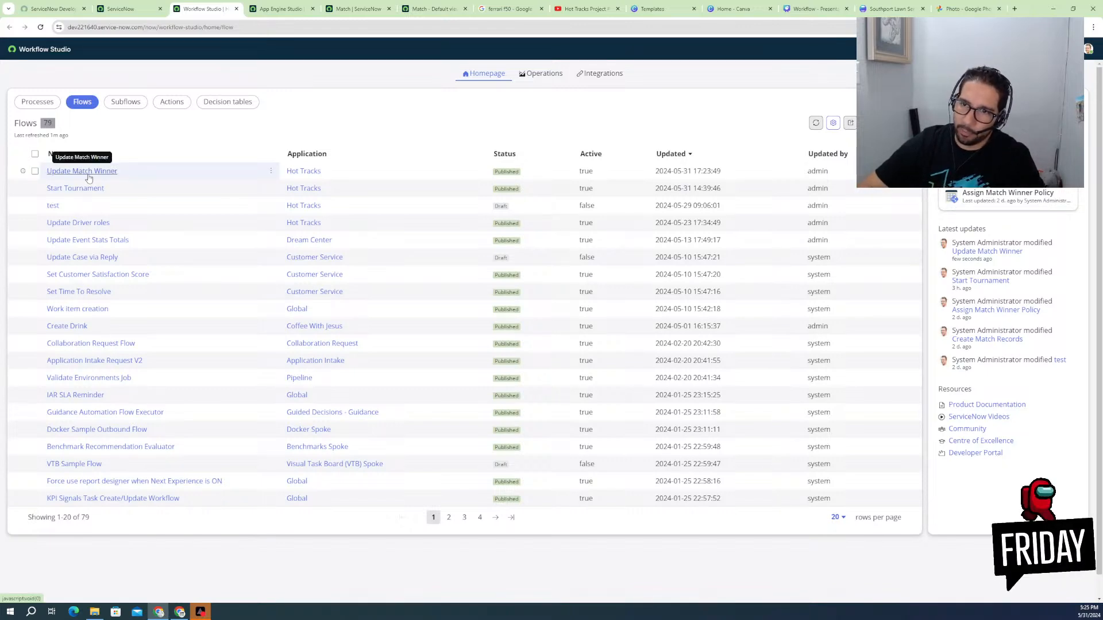
- Select Update Match Winner in the Workflow Studio flows list, check its row options, and open the flow
left_click(35, 171)
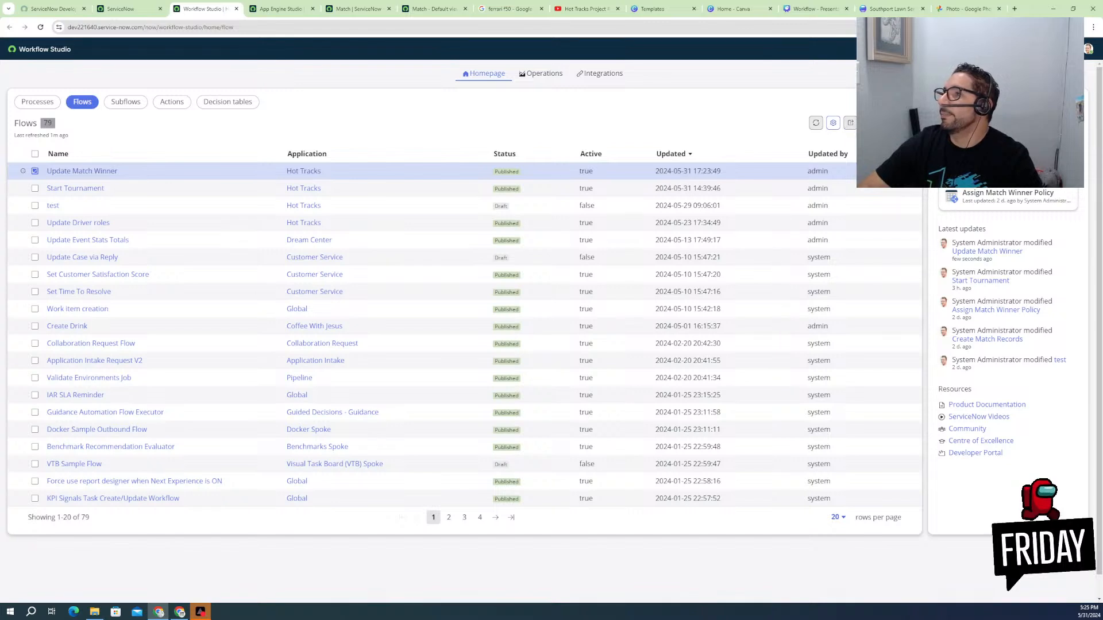
right_click(85, 173)
left_click(247, 143)
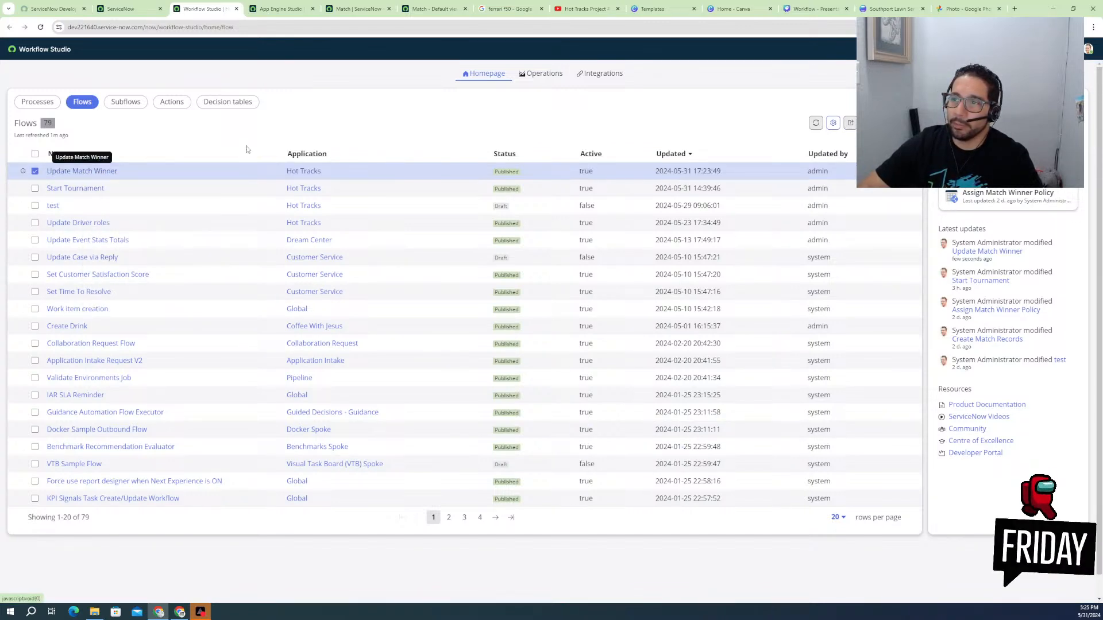
left_click(273, 171)
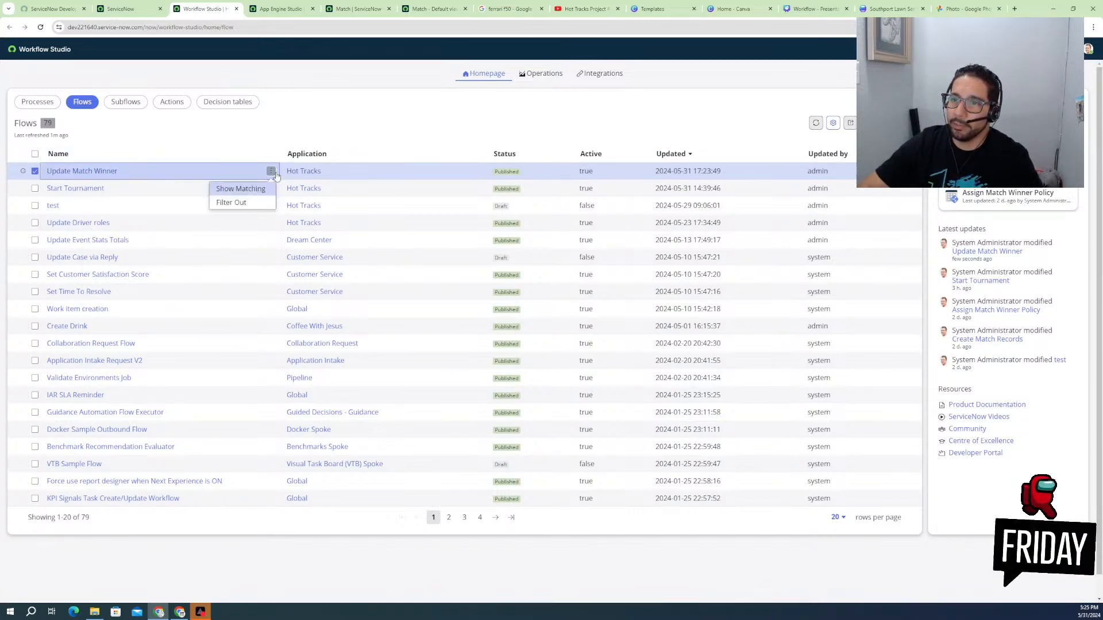
left_click(296, 144)
left_click(81, 171)
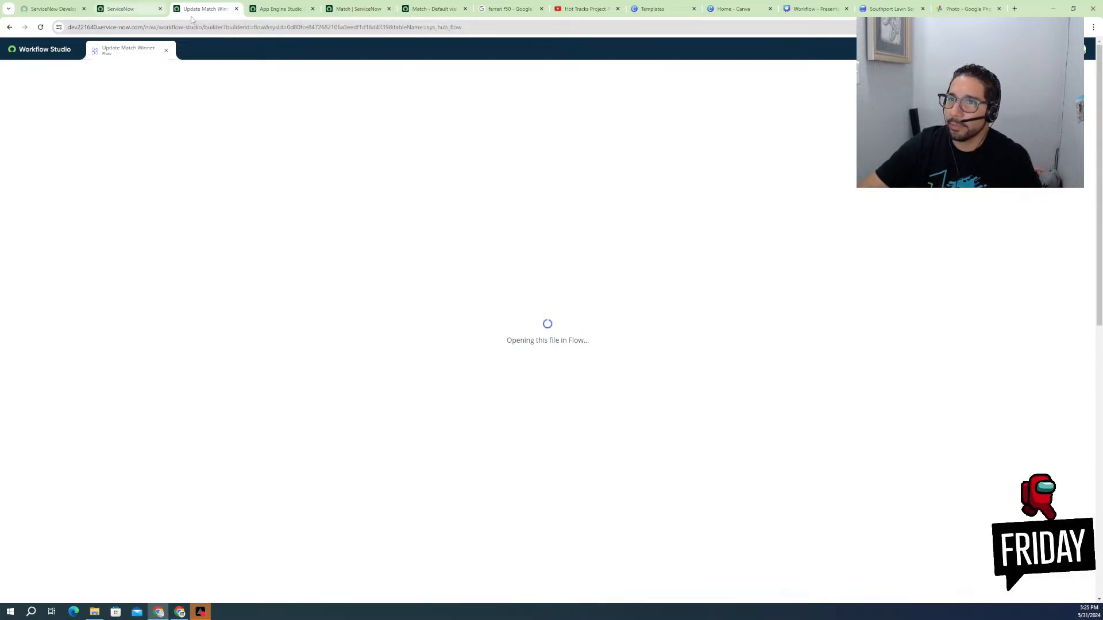
- Switch to the open Match record page in the browser and close it
left_click(280, 9)
left_click(368, 10)
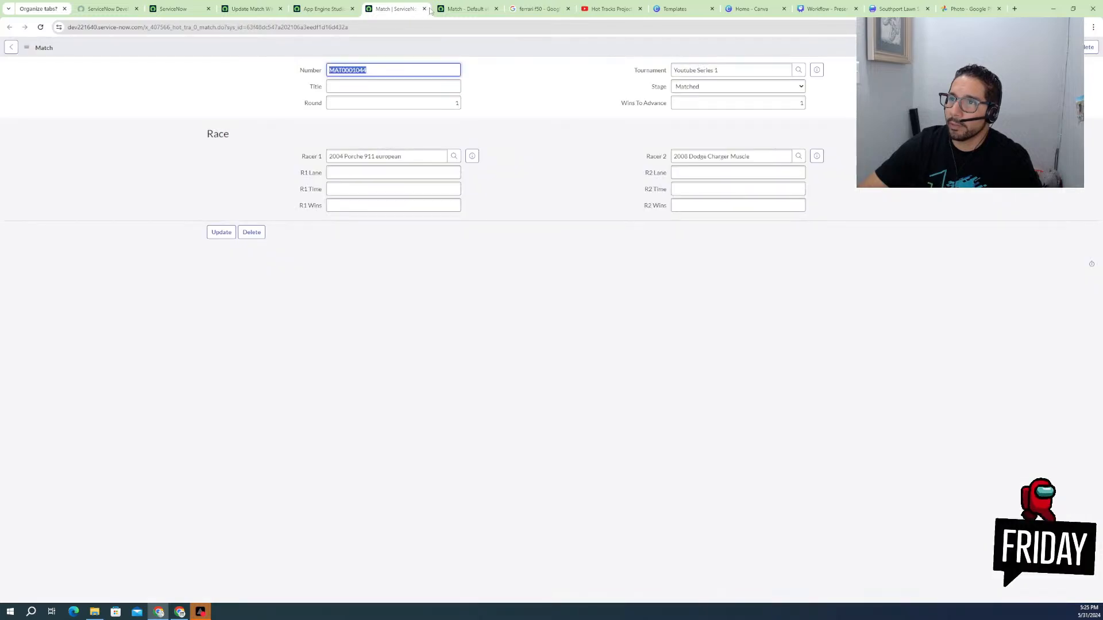
left_click(424, 8)
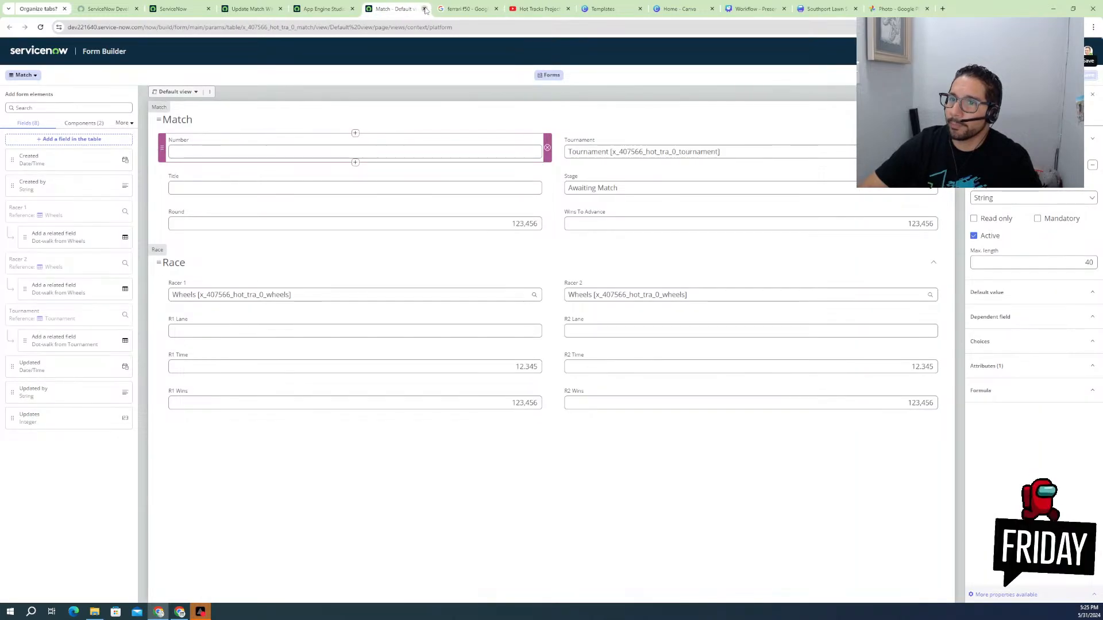
- Close the browser pages holding the Match form builder, the Ferrari F50 image search and the Hot Tracks Project video
left_click(425, 9)
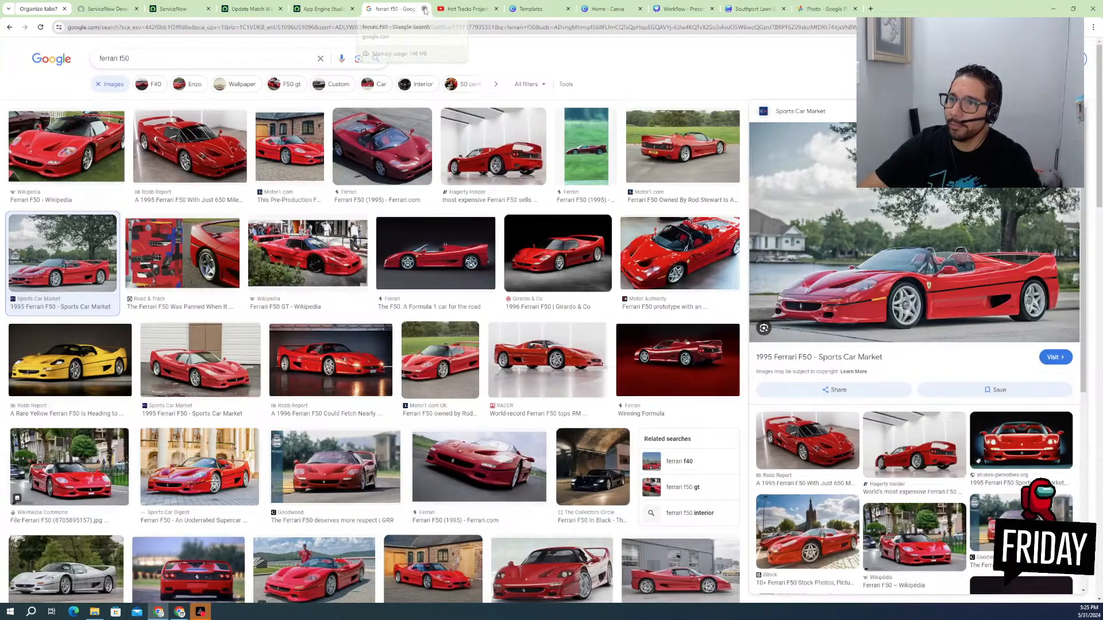
left_click(425, 9)
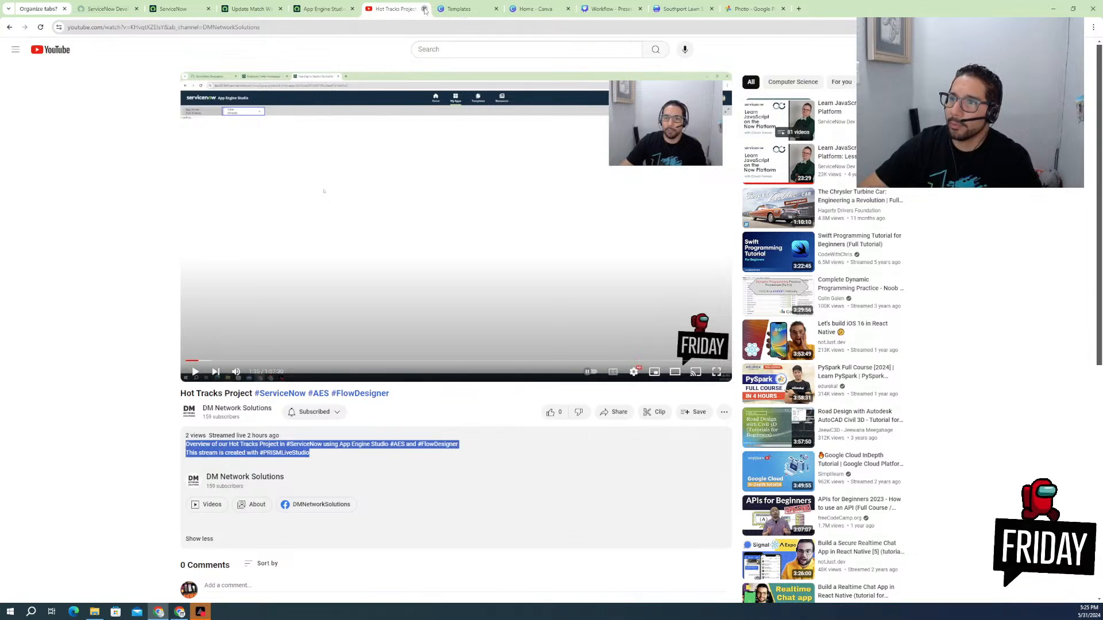
left_click(425, 8)
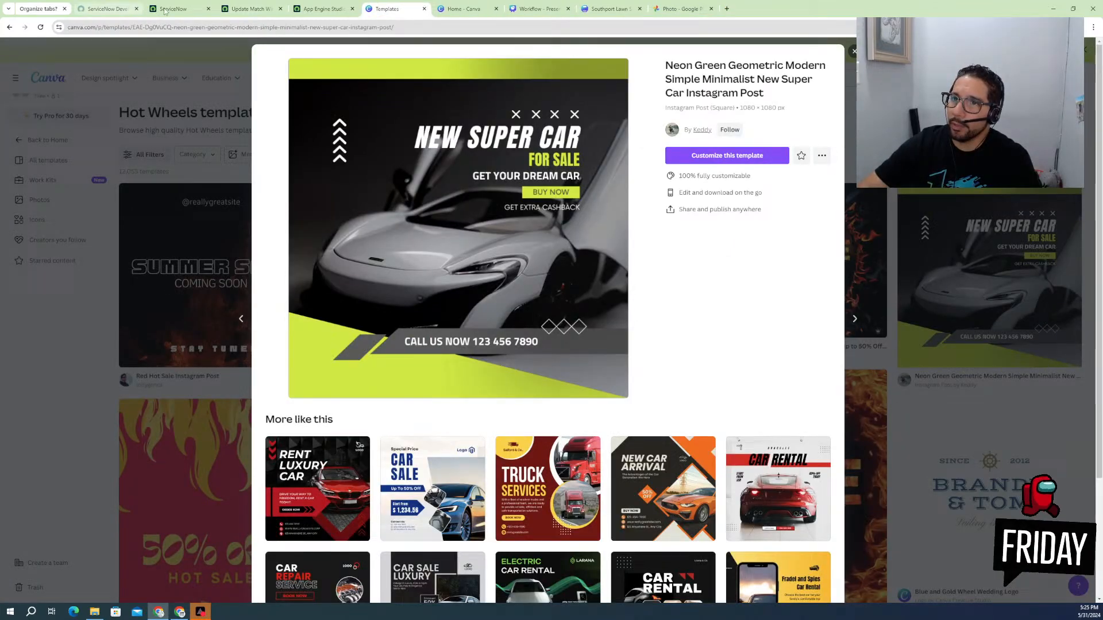
- Bring up the Update Match Winner flow and open its Racer 1 Winner condition
left_click(189, 9)
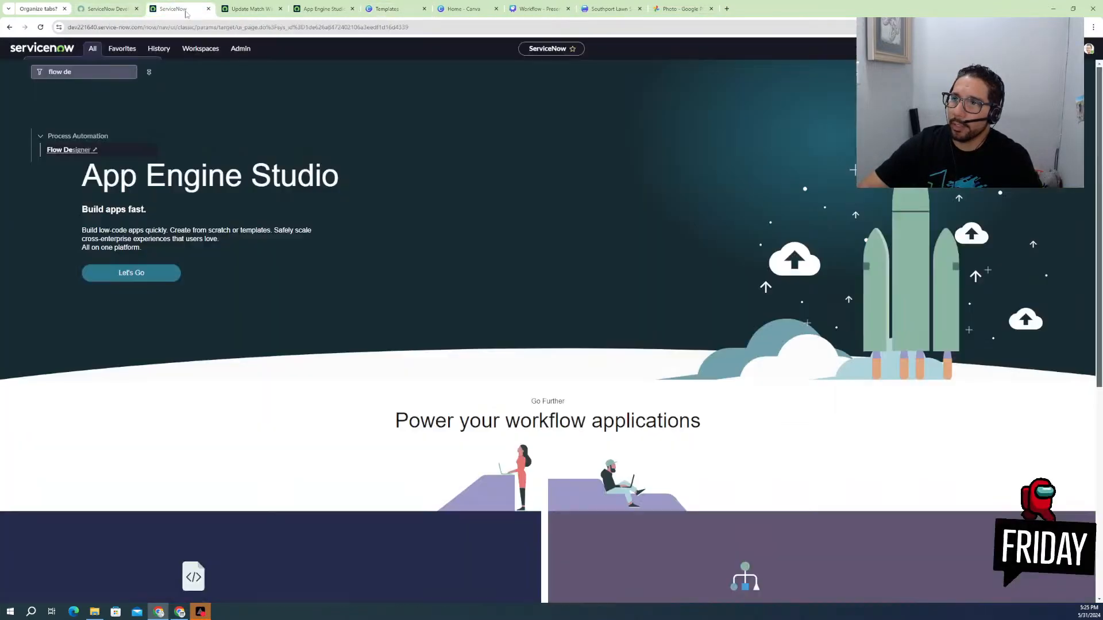
left_click(310, 9)
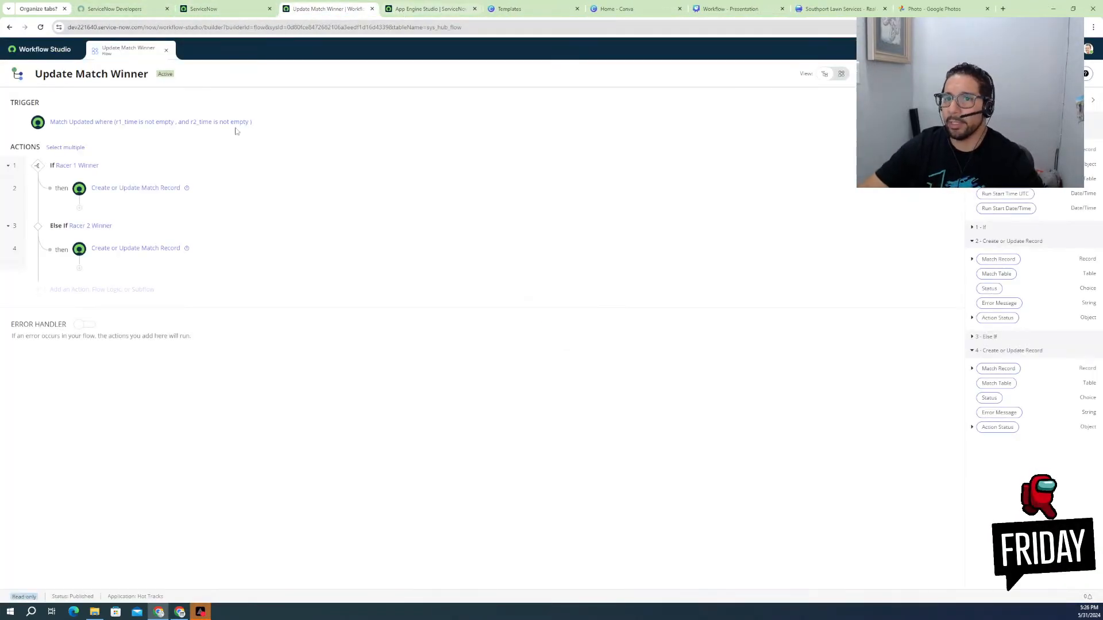
left_click(67, 165)
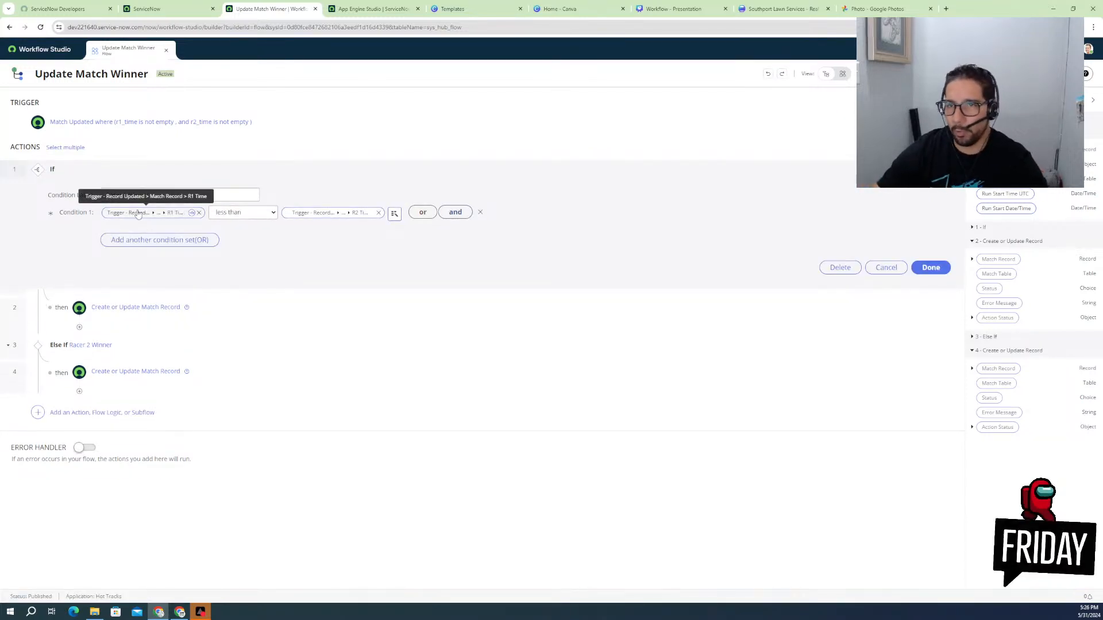
- Rename the flow as Update Race Winner
left_click(106, 70)
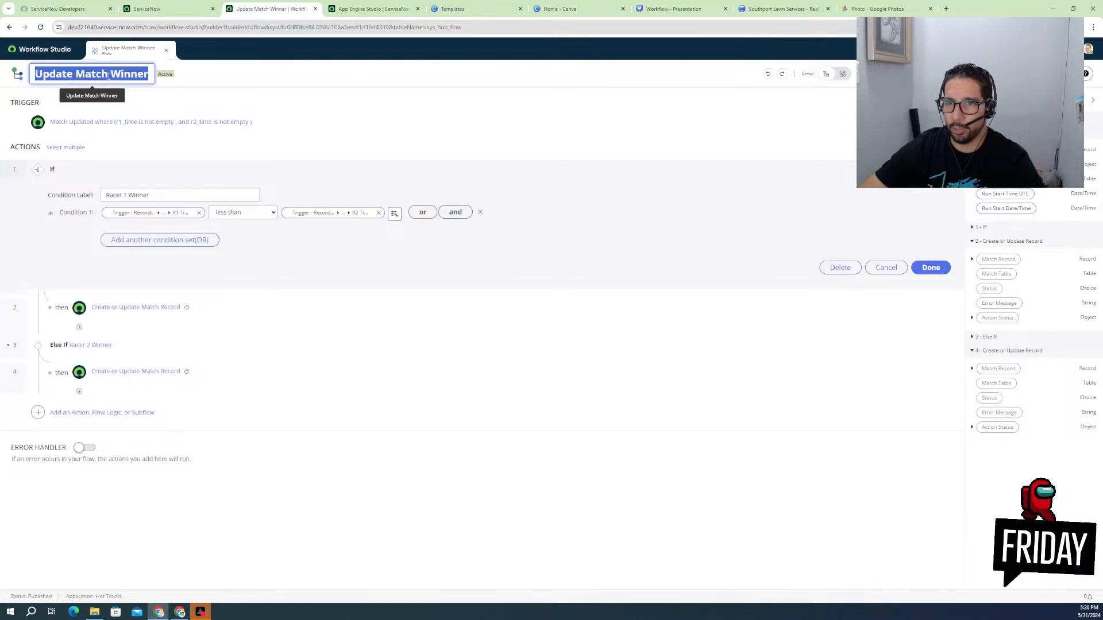
left_click(108, 75)
key("BackSpace")
key("BackSpace")
key("BackSpace")
key("BackSpace")
key("BackSpace")
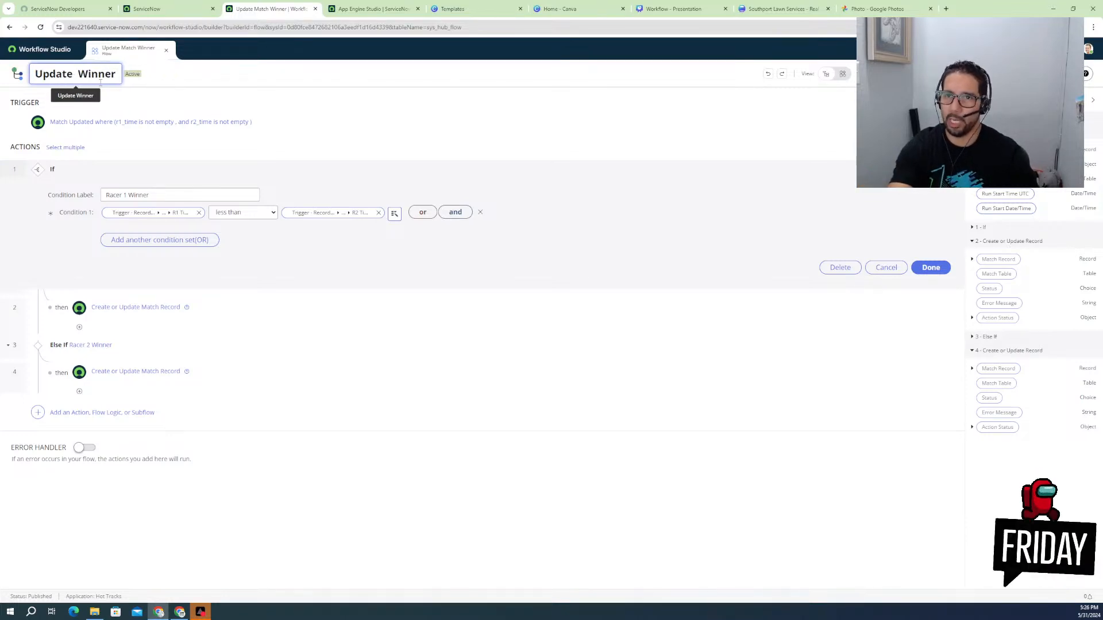
type("Race")
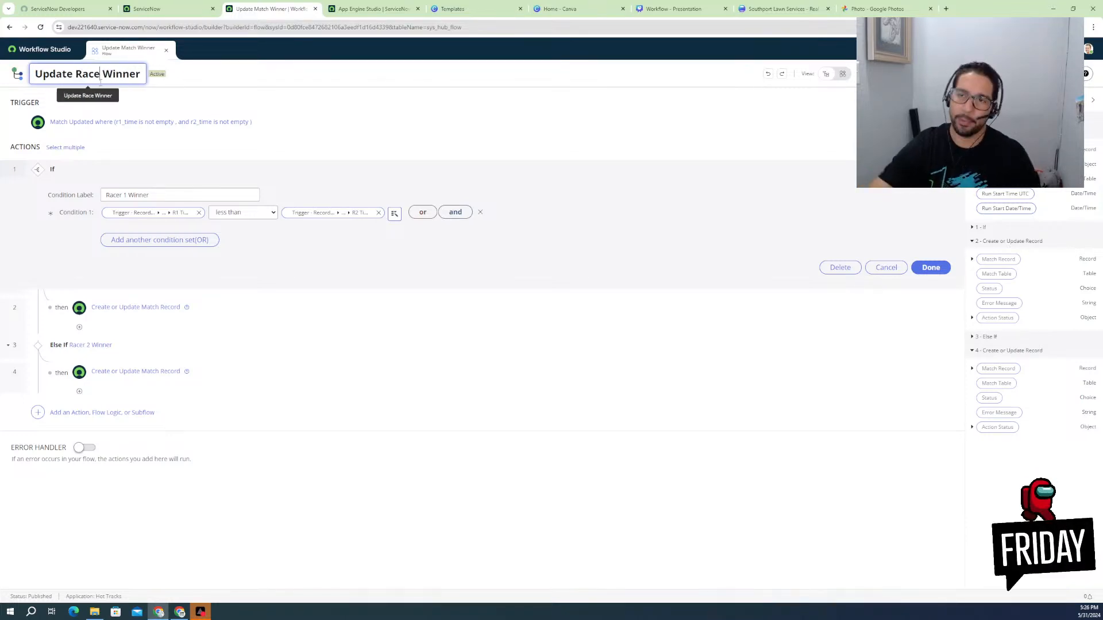
left_click(281, 109)
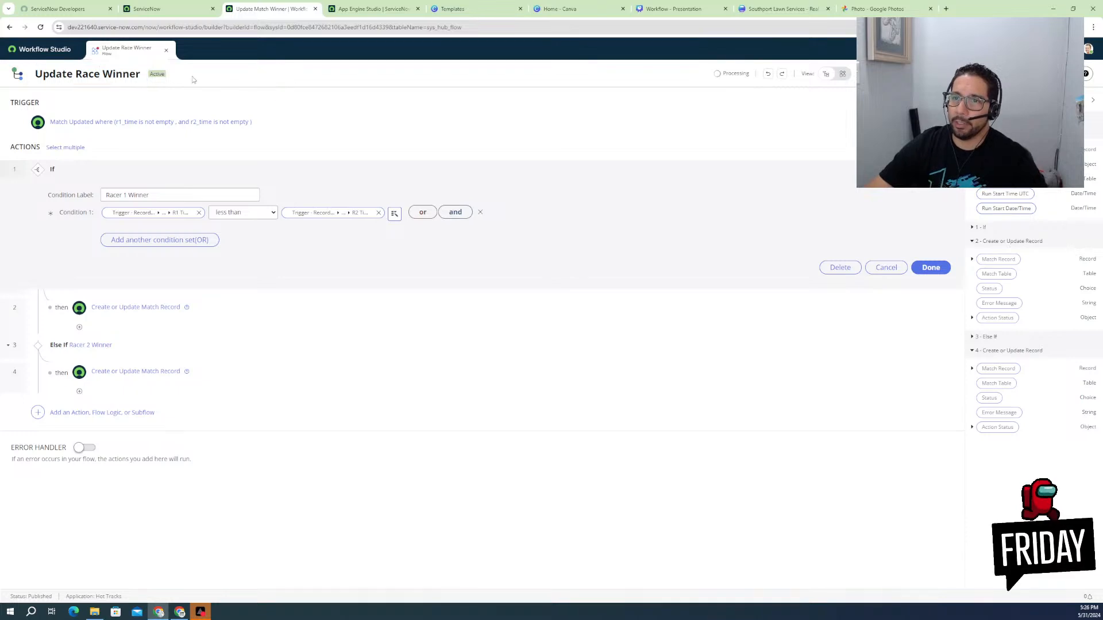
- Remove both filter conditions from the flow's trigger and set its table to Race [x_407566_hot_tra_0_race]
left_click(124, 122)
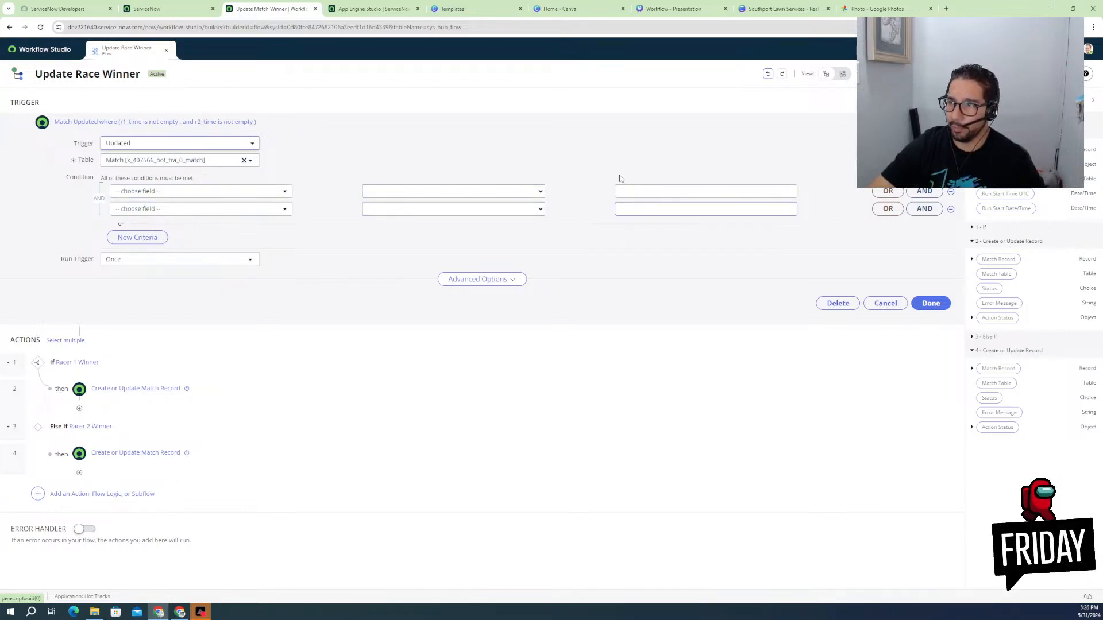
left_click(951, 210)
left_click(951, 192)
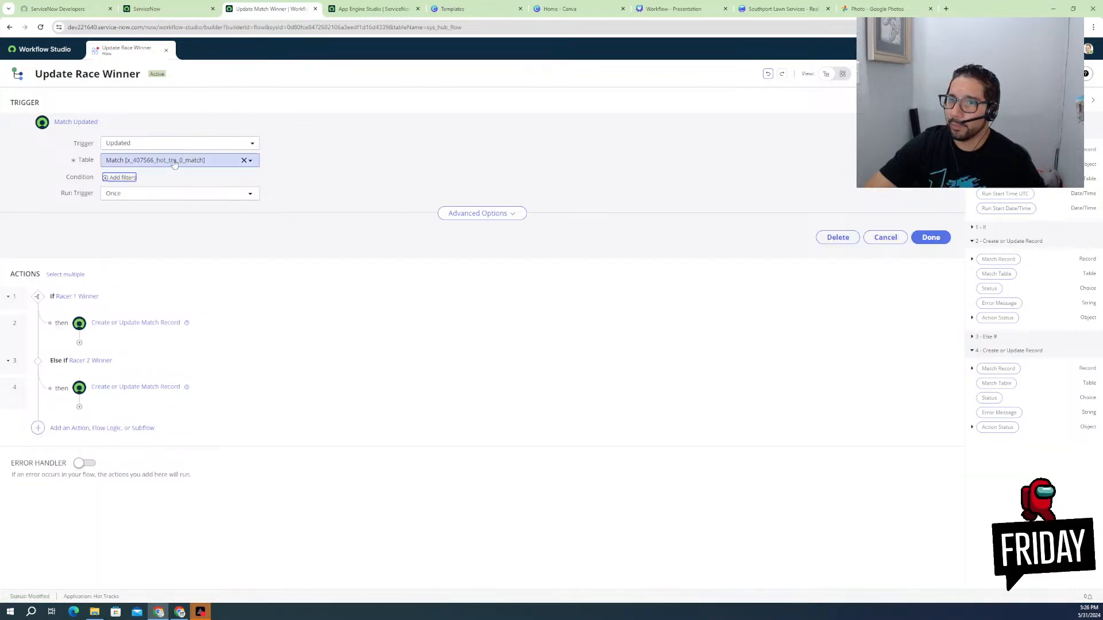
left_click(232, 161)
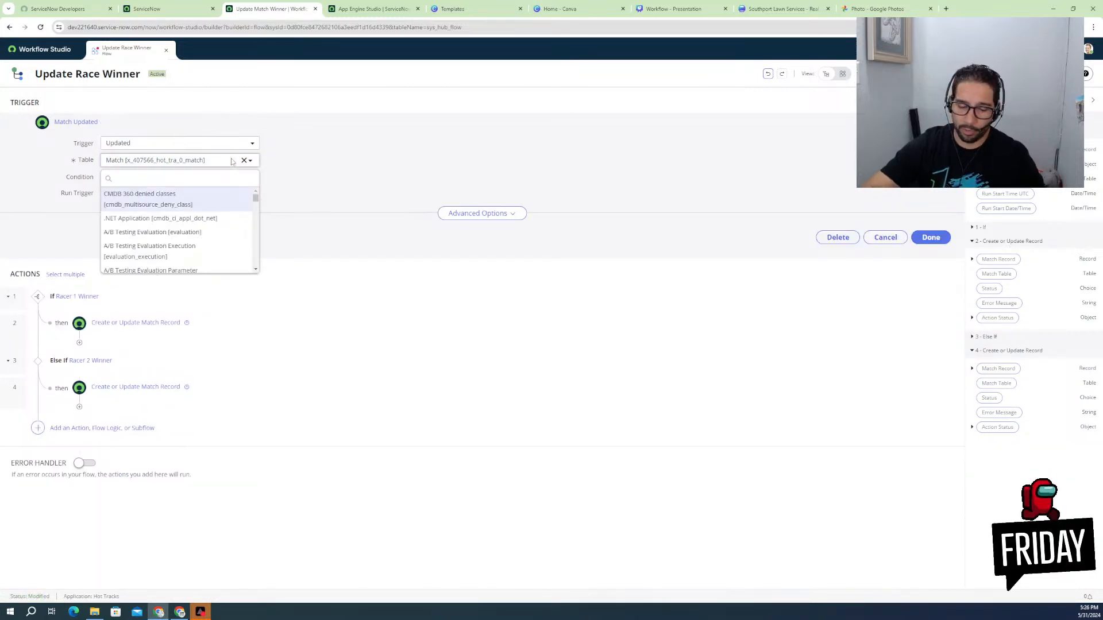
type("race")
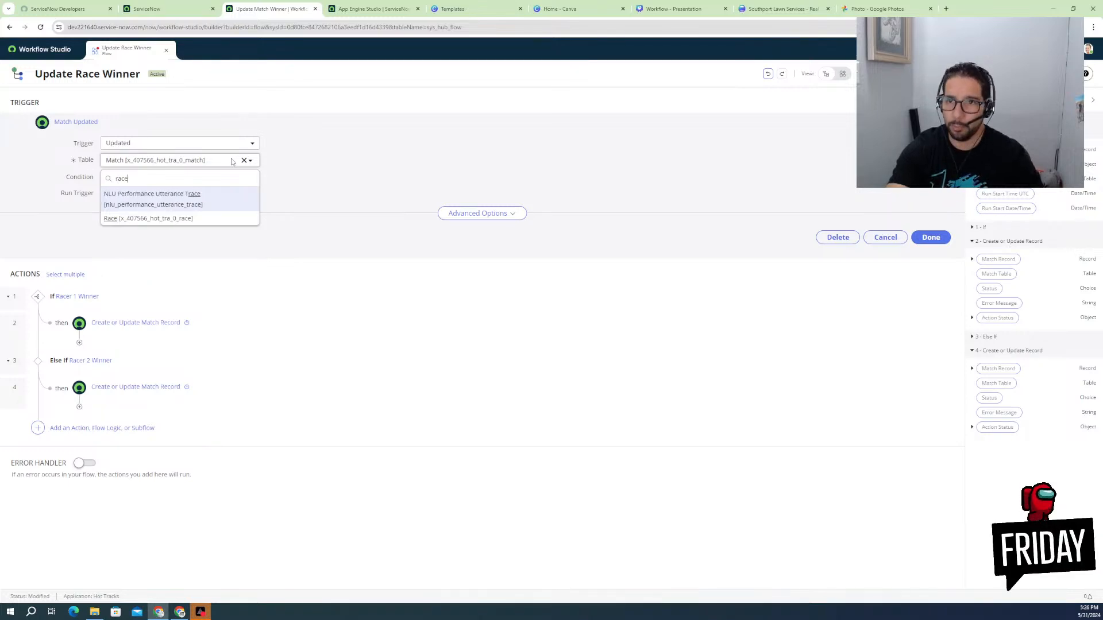
left_click(186, 219)
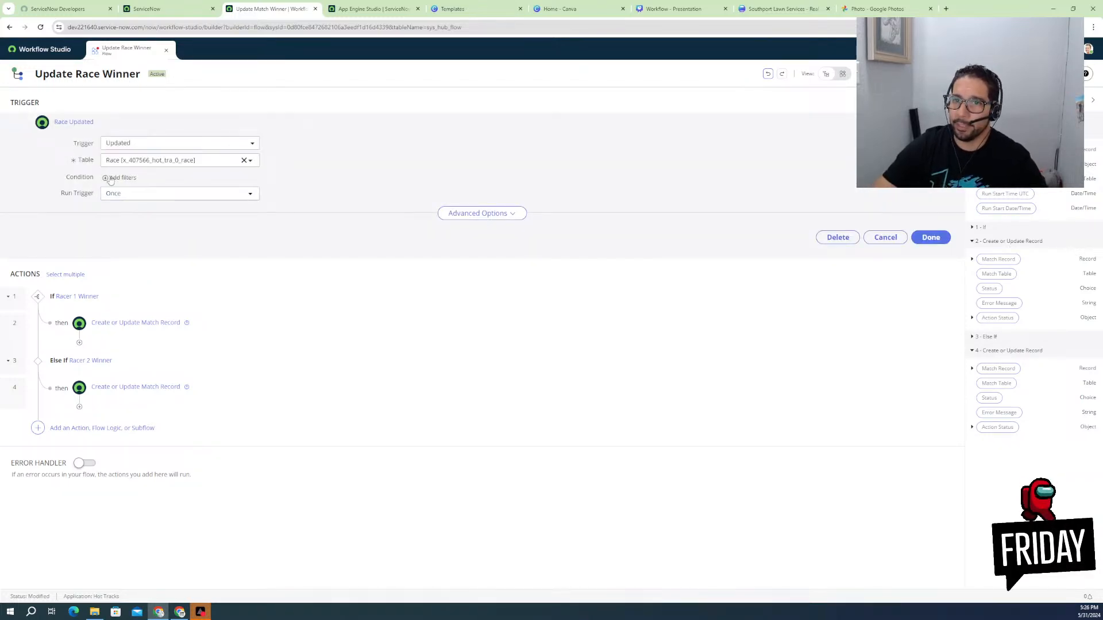
- Add a trigger filter requiring that R1 Time is not empty
left_click(119, 178)
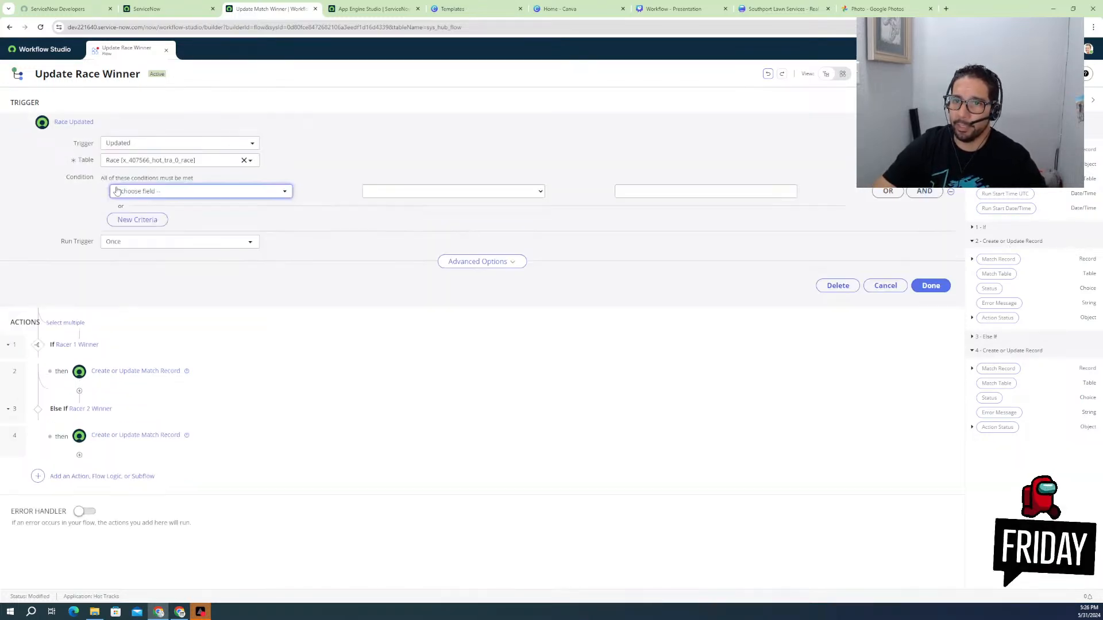
left_click(253, 193)
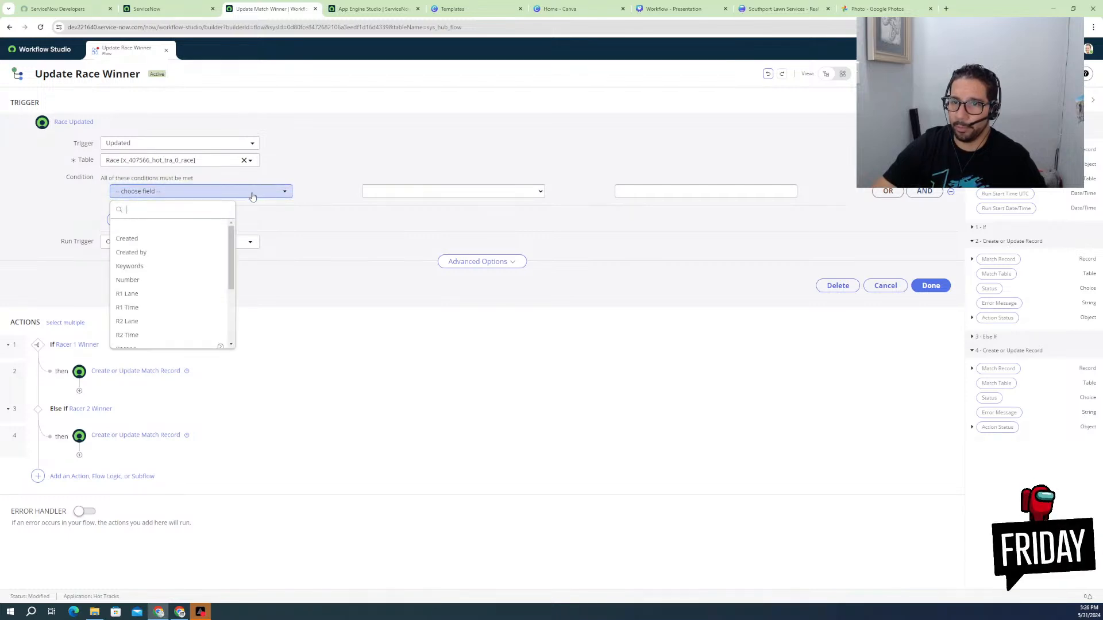
left_click(145, 309)
left_click(456, 193)
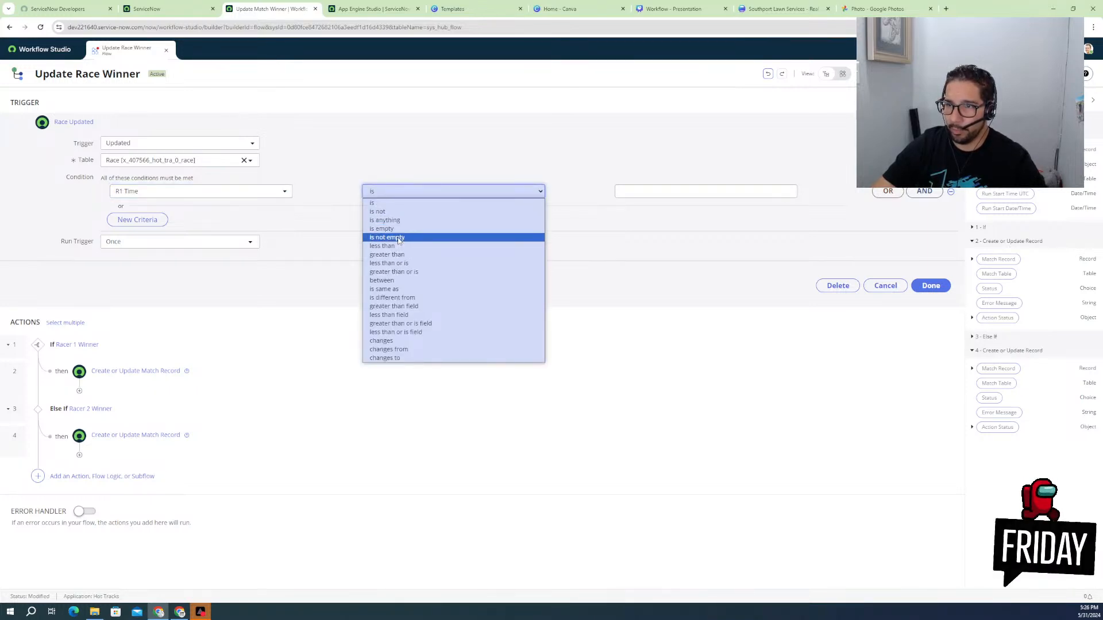
left_click(432, 237)
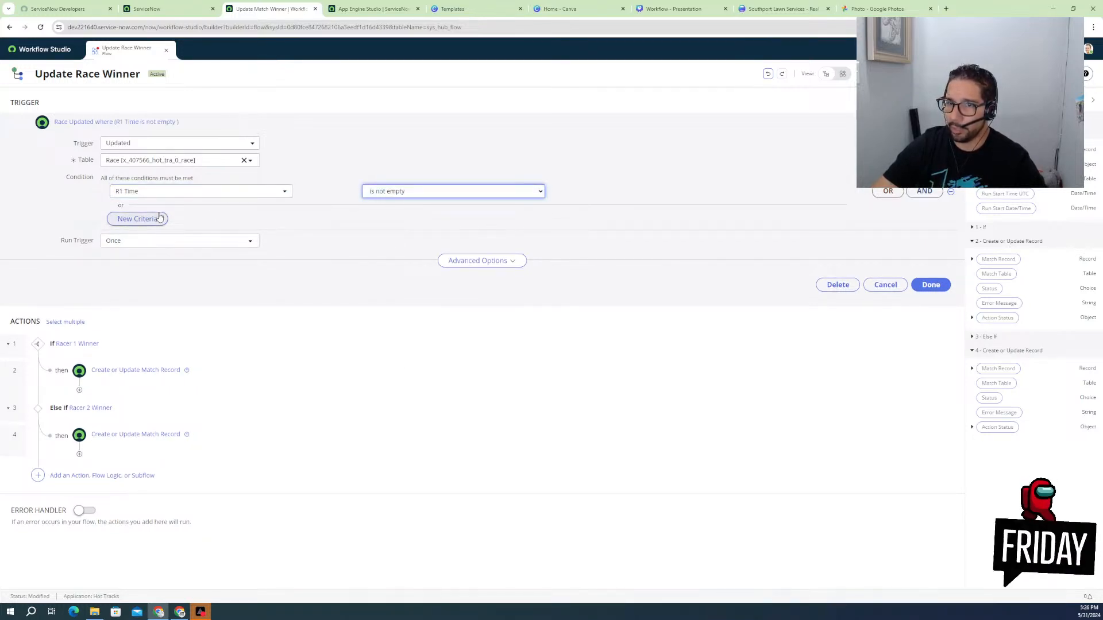
- Try a separate OR criterion for R2 Time is not empty on the trigger, and remove it again
left_click(158, 221)
left_click(156, 233)
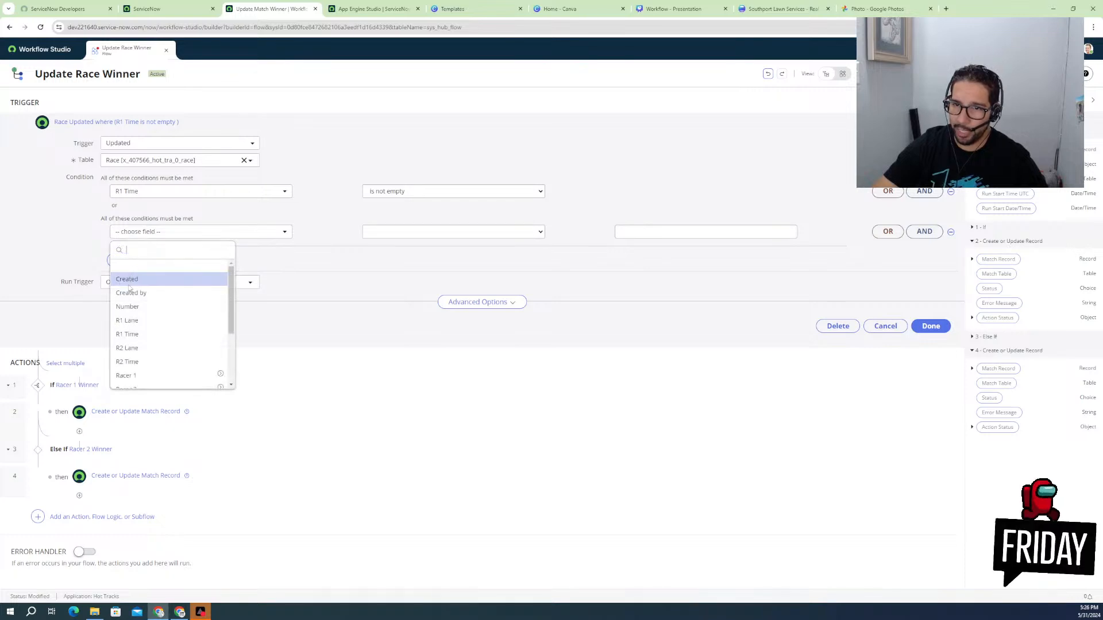
left_click(131, 362)
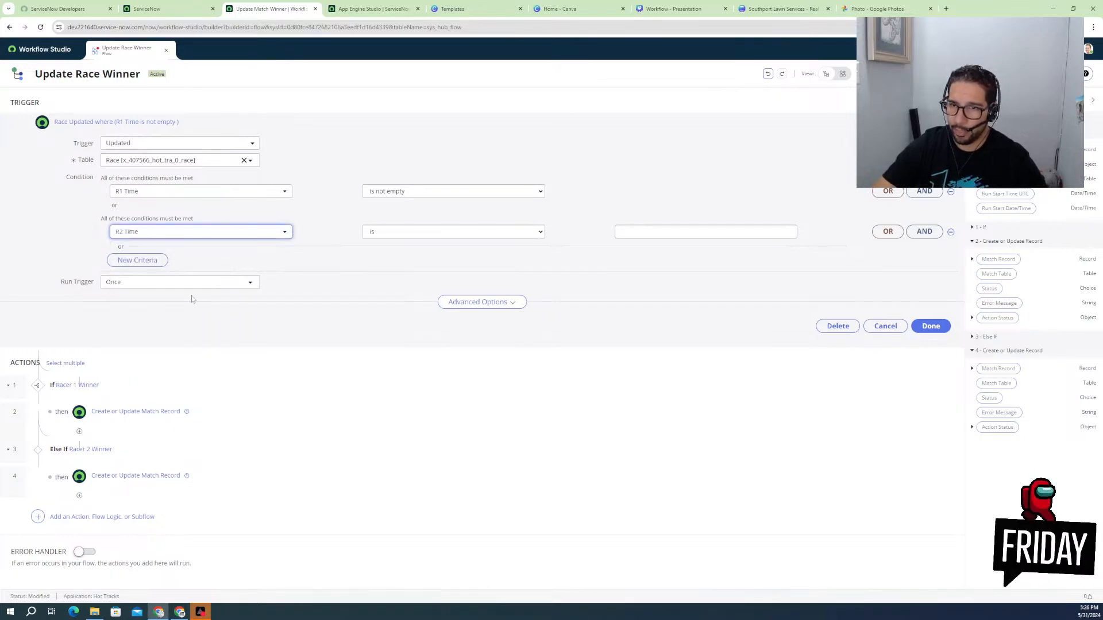
left_click(417, 230)
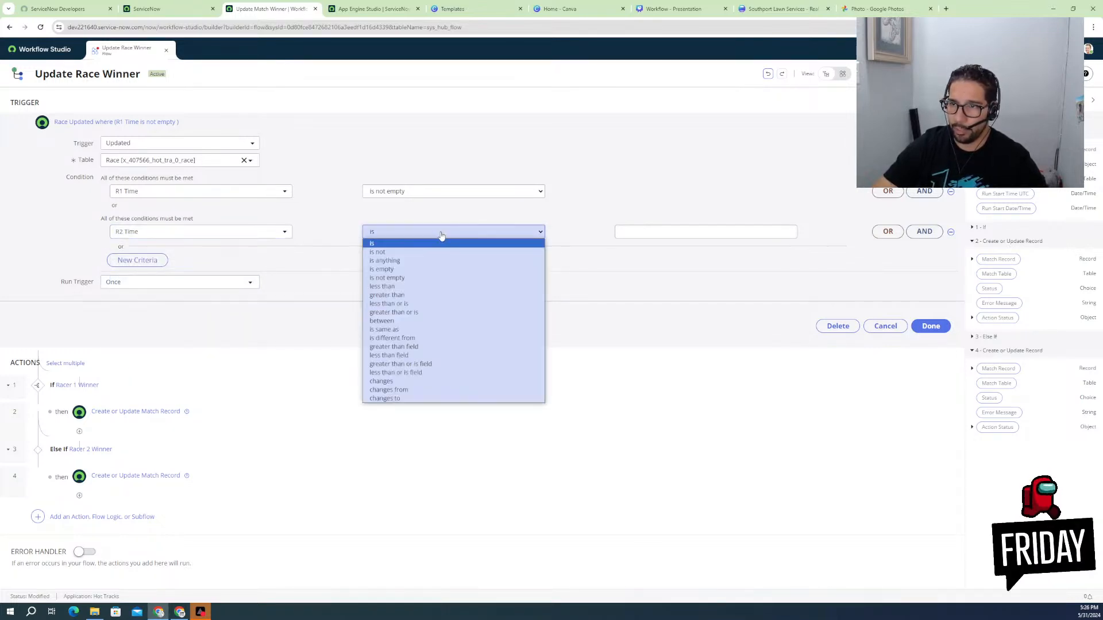
left_click(384, 280)
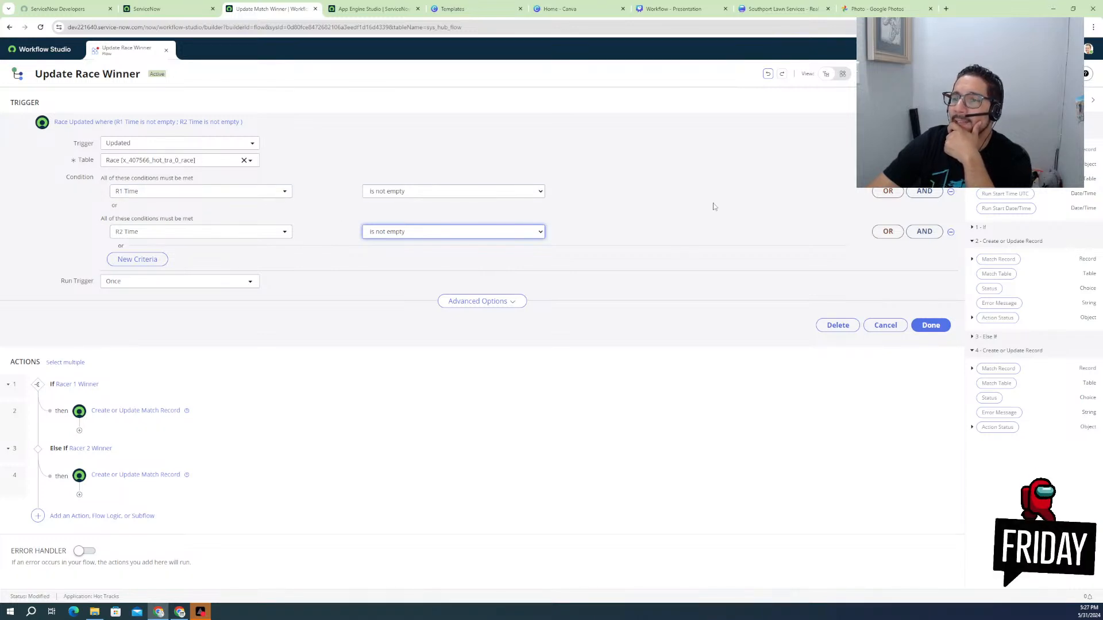
left_click(951, 232)
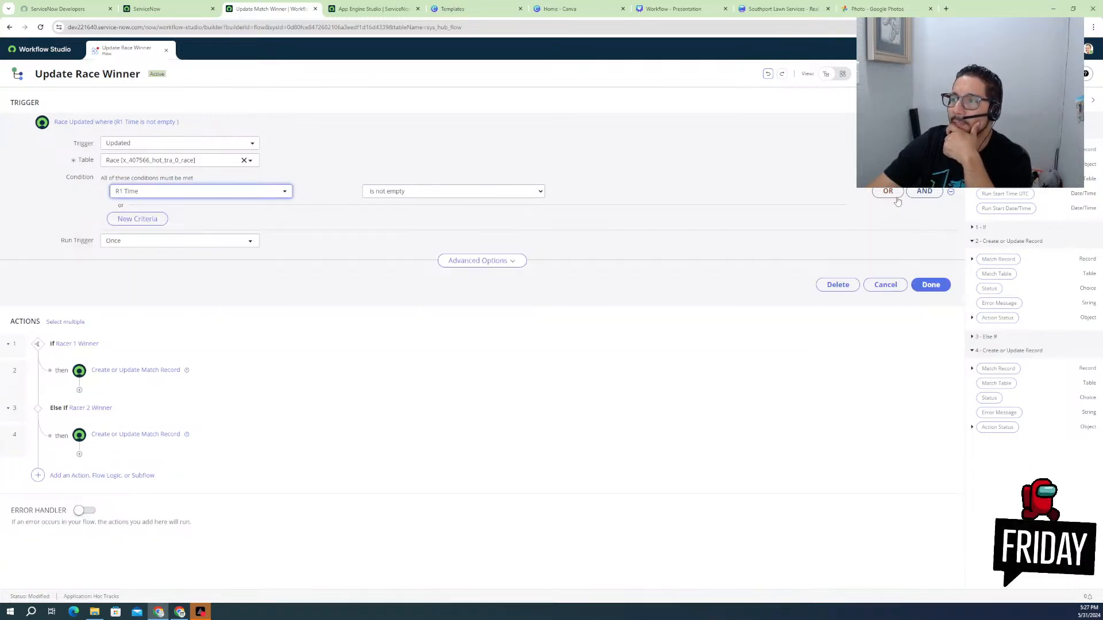
- Add an AND filter requiring that R2 Time is not empty, and save the trigger, accepting deletion of the old references
left_click(921, 191)
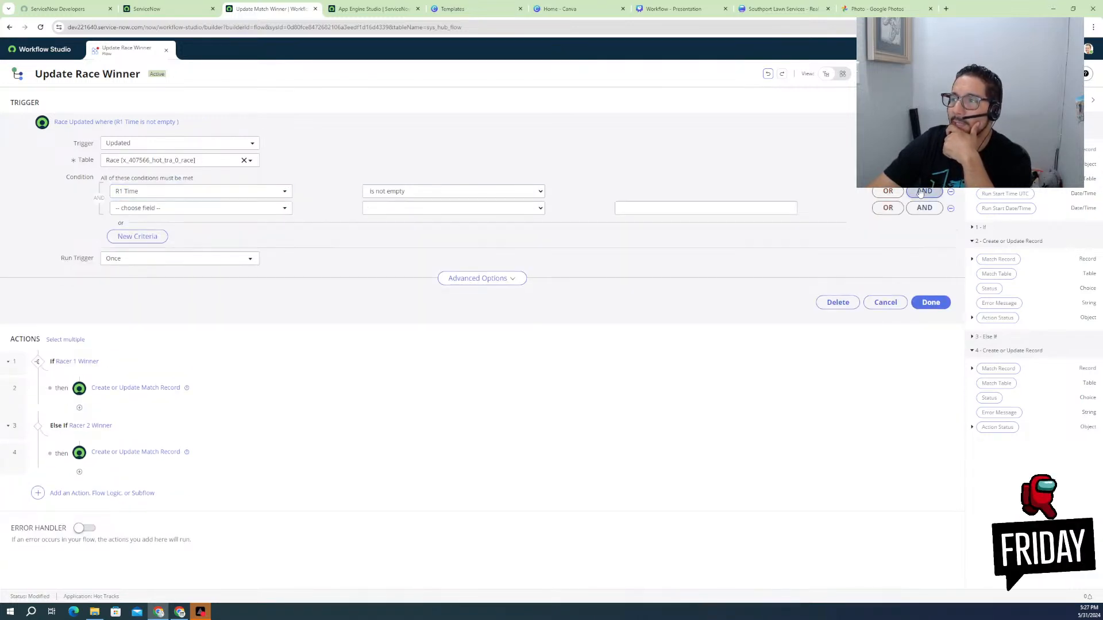
left_click(197, 209)
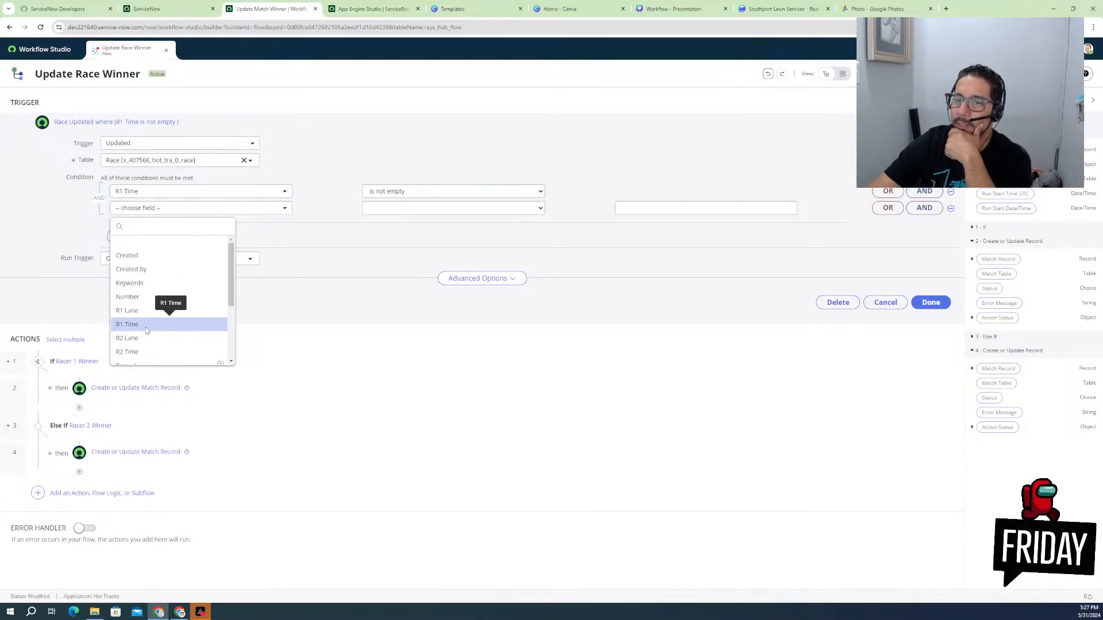
left_click(143, 352)
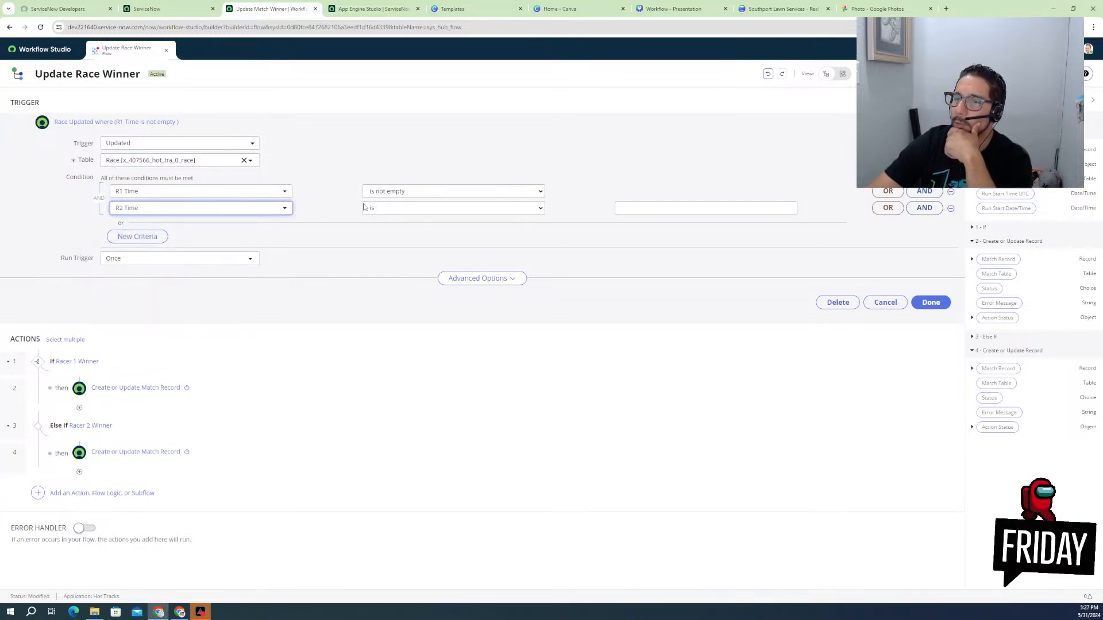
left_click(402, 210)
left_click(395, 254)
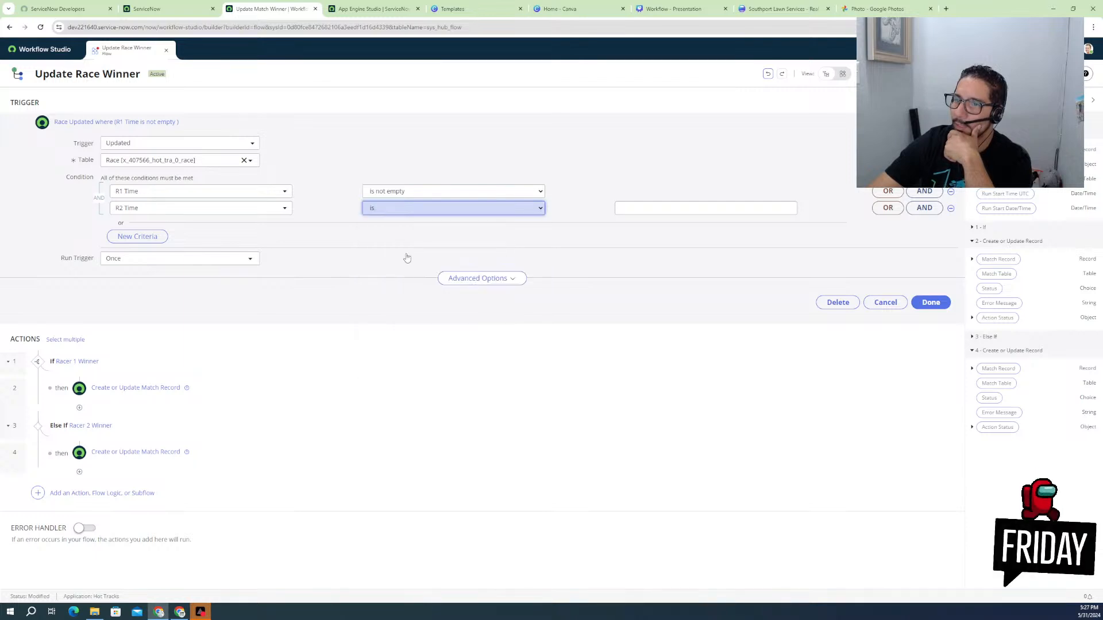
left_click(932, 302)
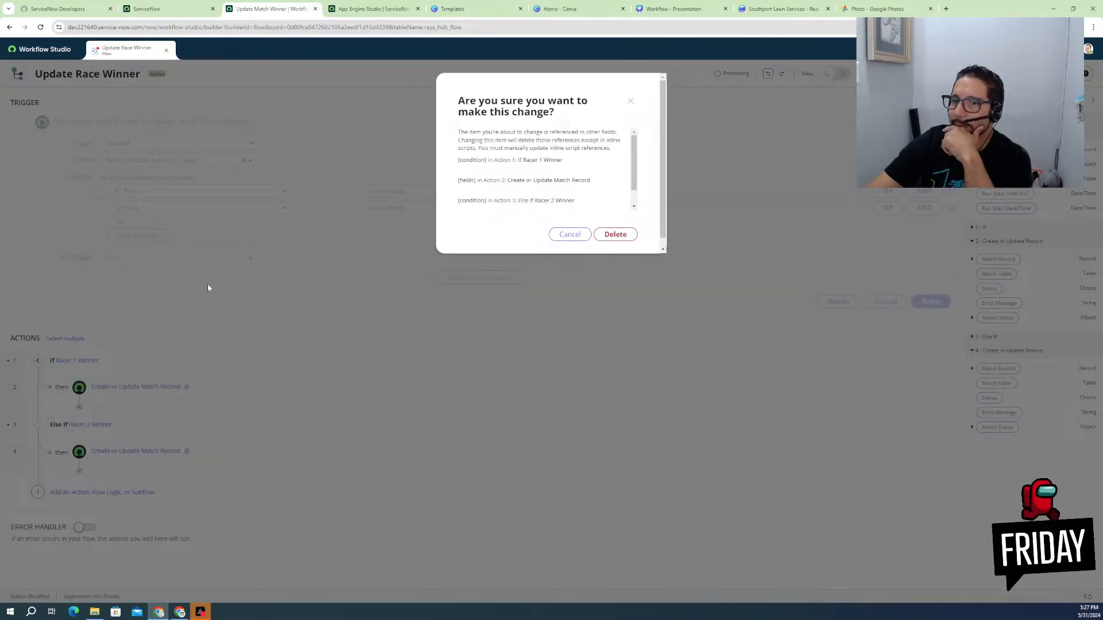
left_click(616, 235)
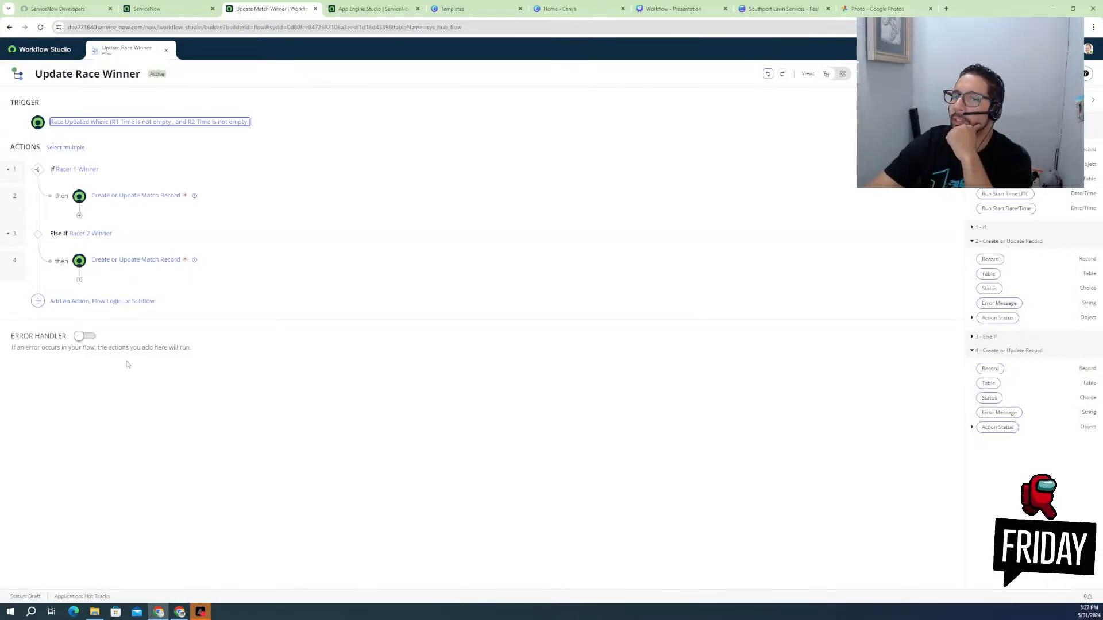
- Set the Racer 1 Winner condition to the trigger record's R1 Time less than its R2 Time, and save it
left_click(83, 175)
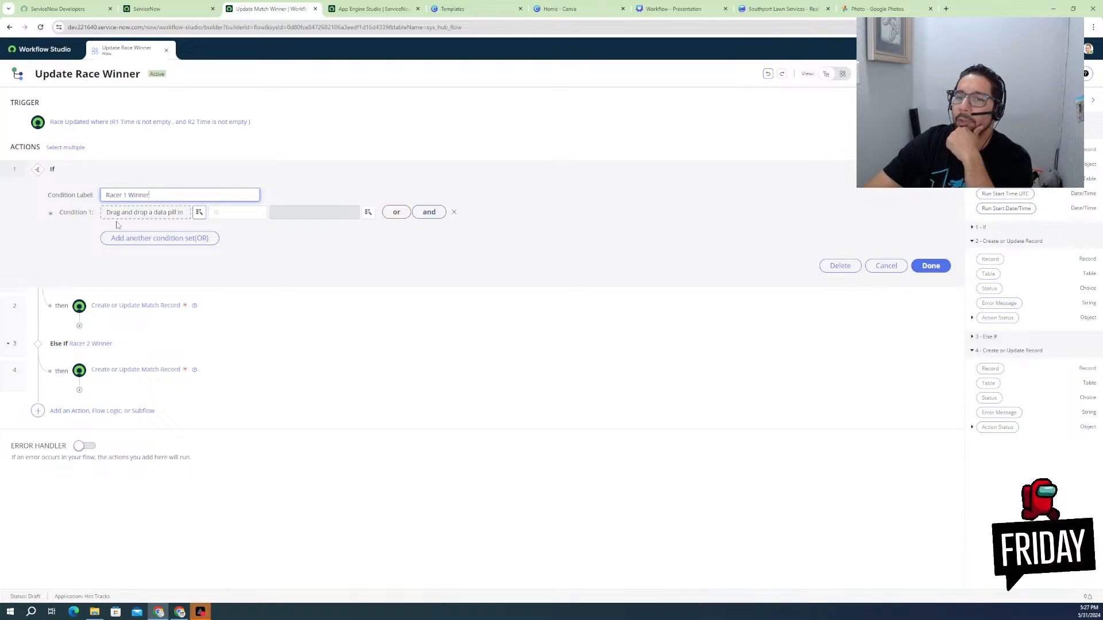
left_click(160, 212)
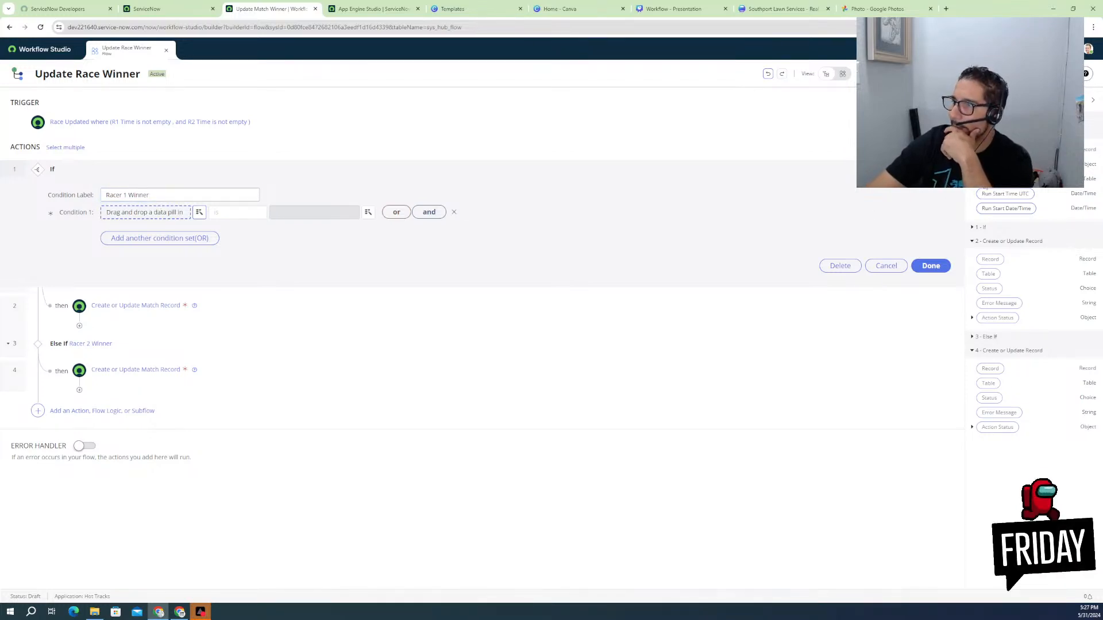
scroll(999, 190, "up", 4)
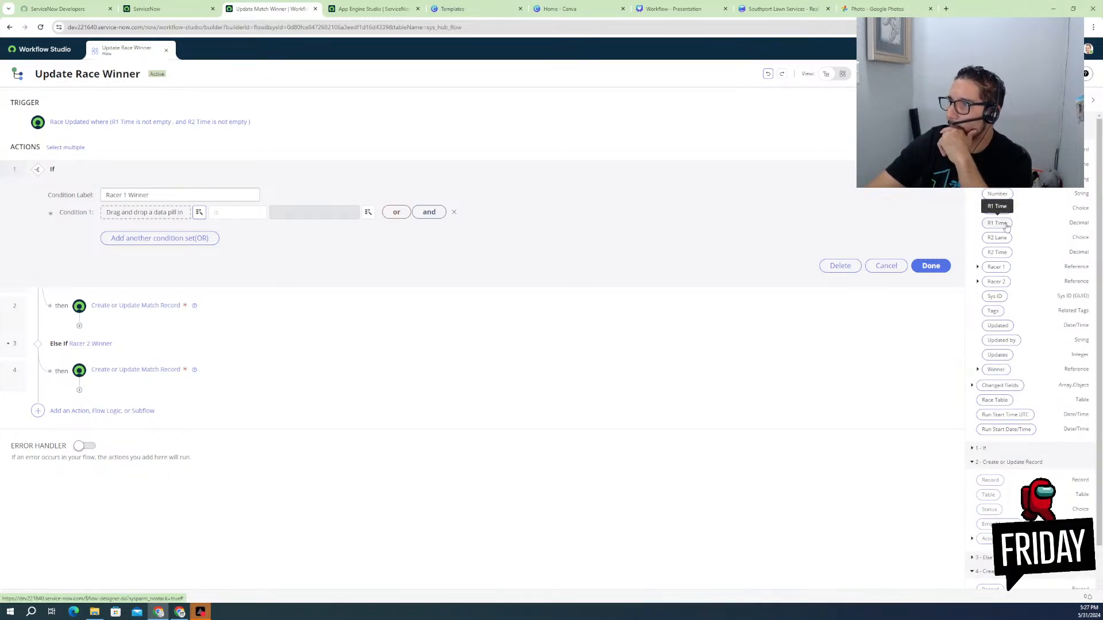
left_click_drag(1007, 226, 167, 215)
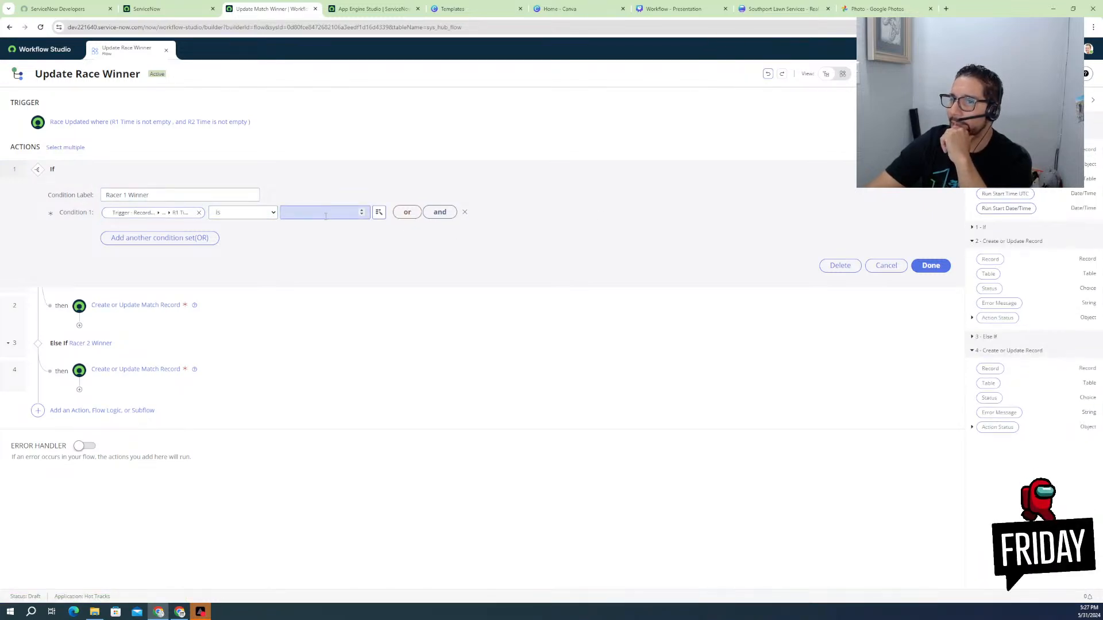
left_click(270, 214)
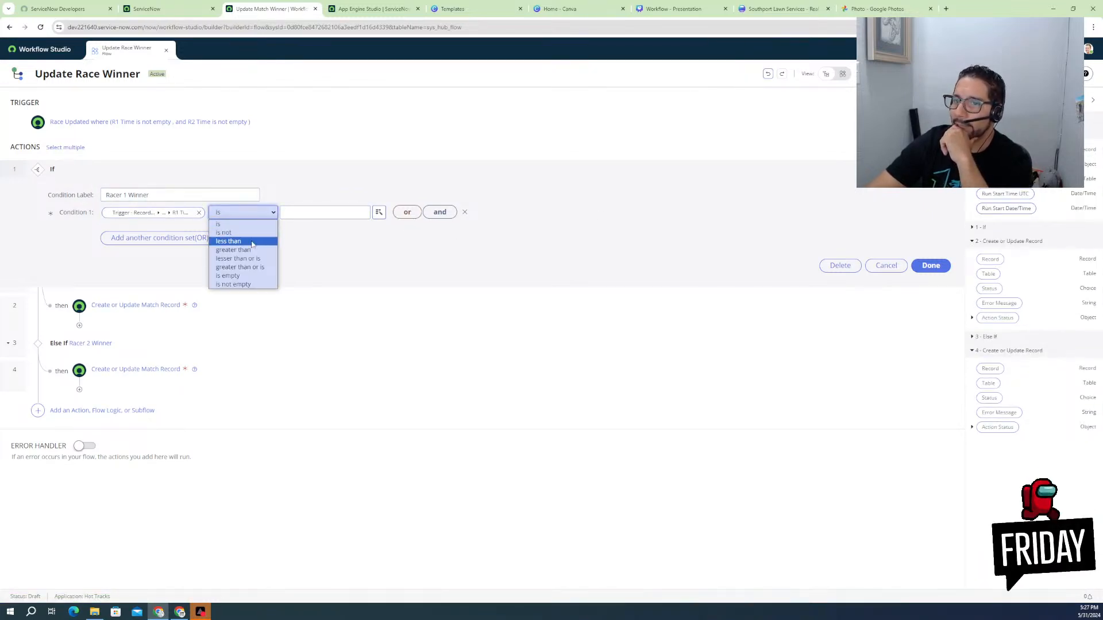
left_click(253, 242)
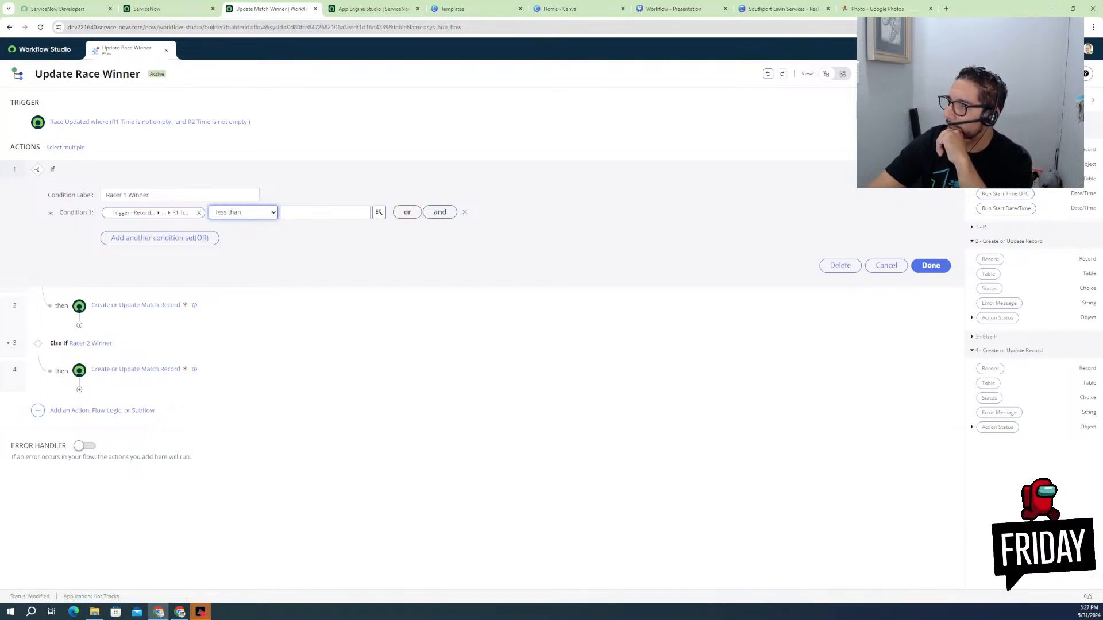
scroll(1031, 345, "up", 4)
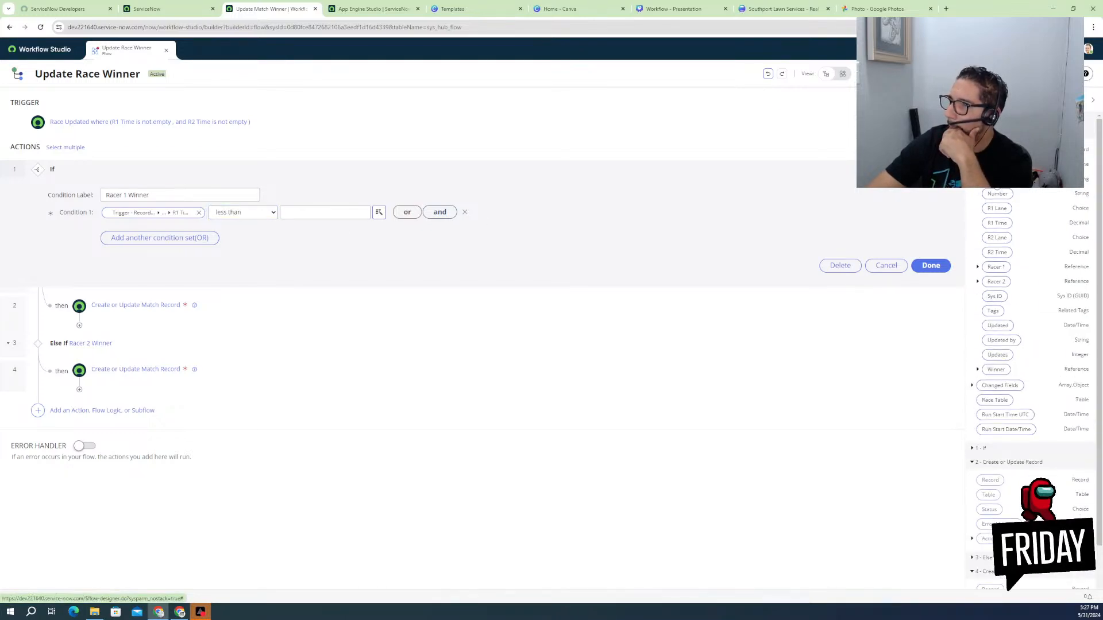
left_click_drag(998, 252, 351, 214)
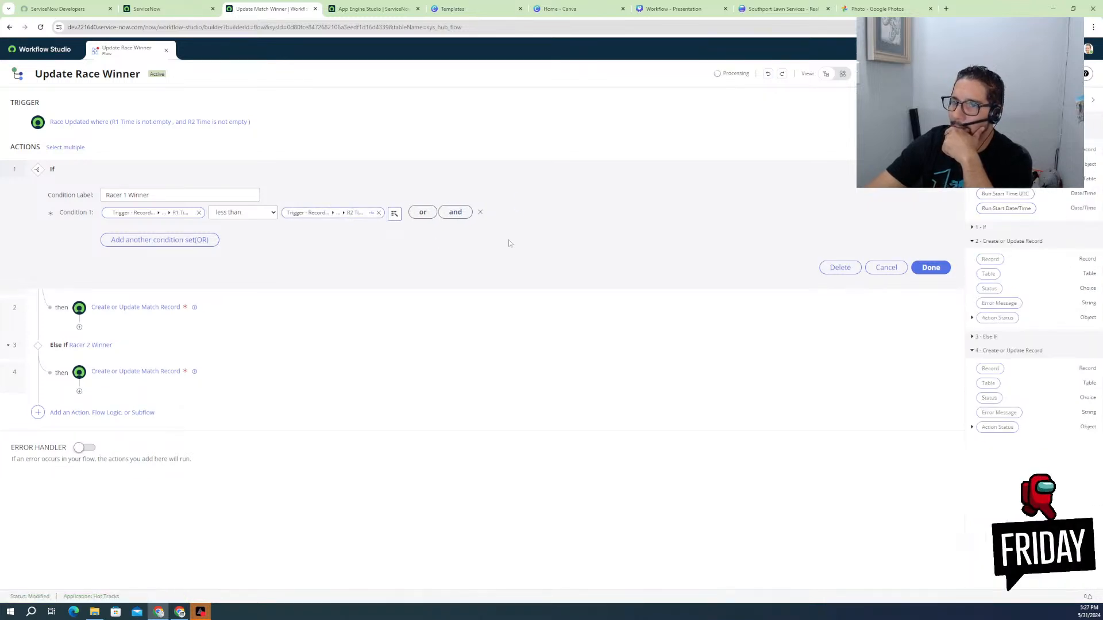
left_click(931, 267)
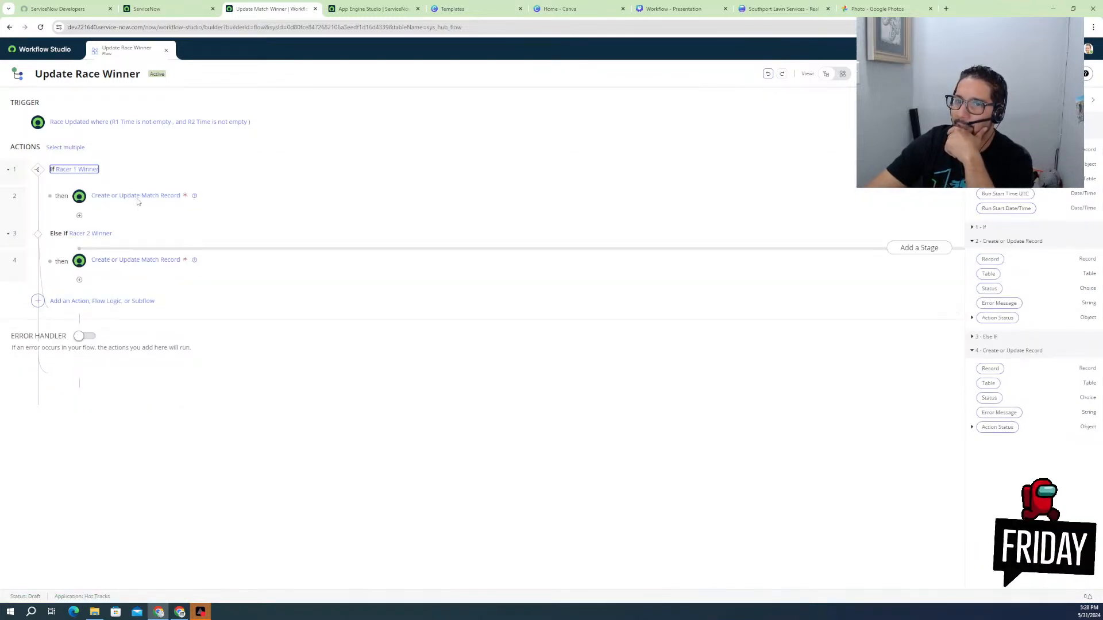
- Set the table of the Create or Update Record action under Racer 1 Winner to Match [x_407566_hot_tra_0_match]
left_click(136, 196)
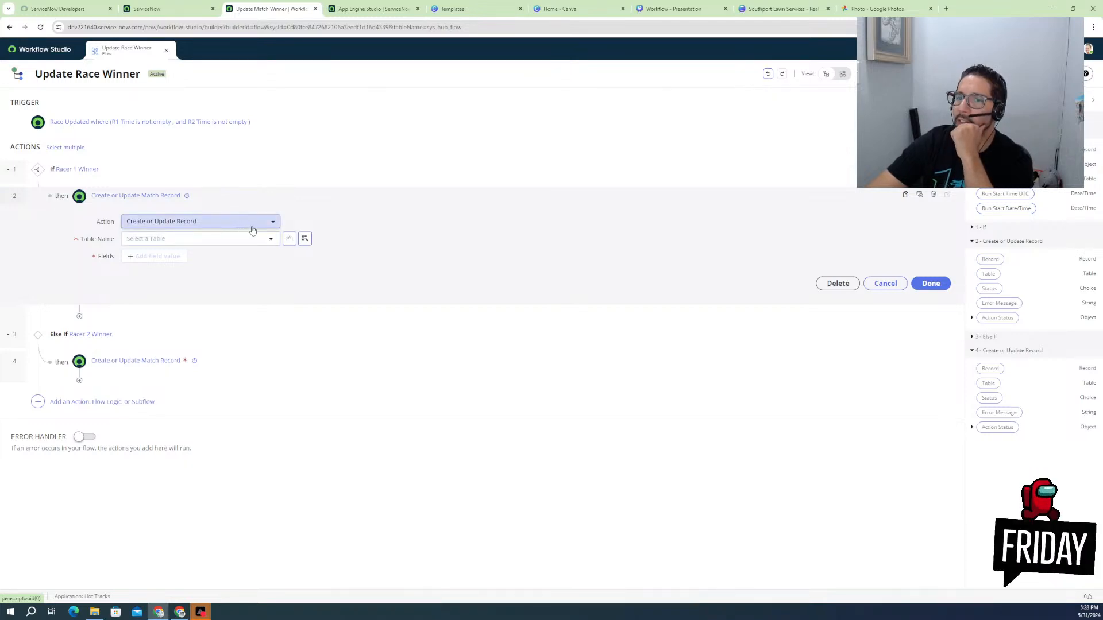
left_click(267, 240)
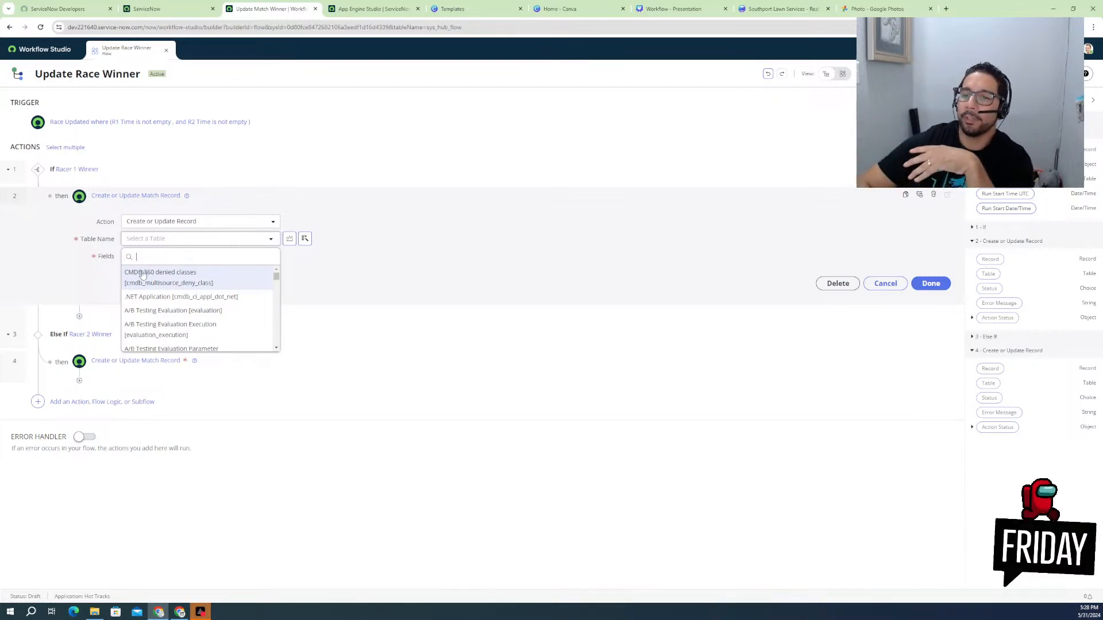
left_click(222, 240)
left_click(222, 240)
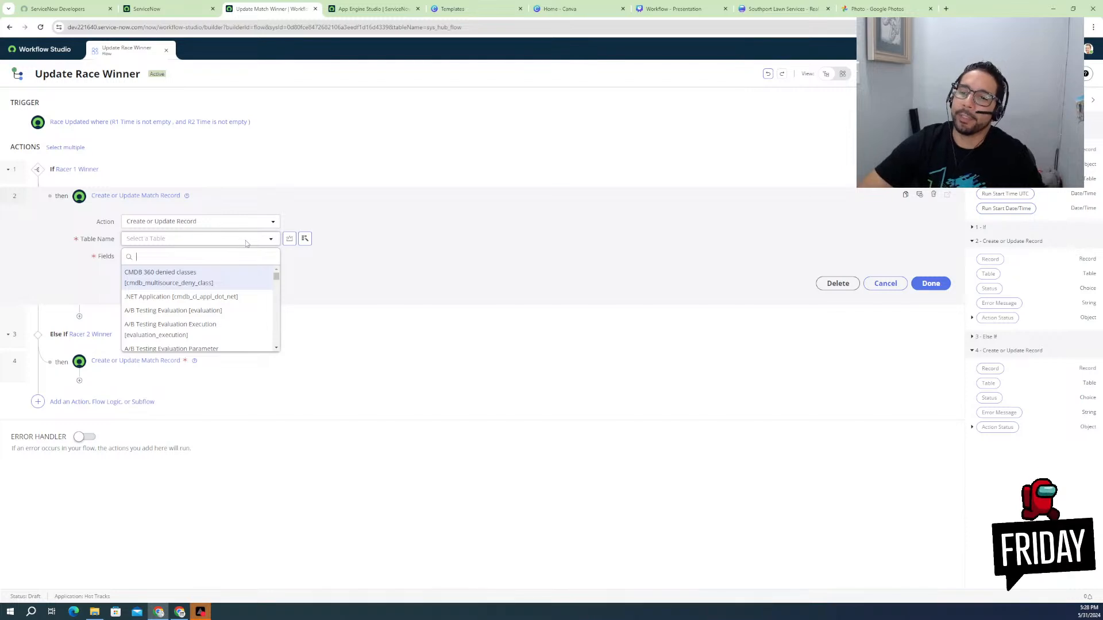
left_click(246, 241)
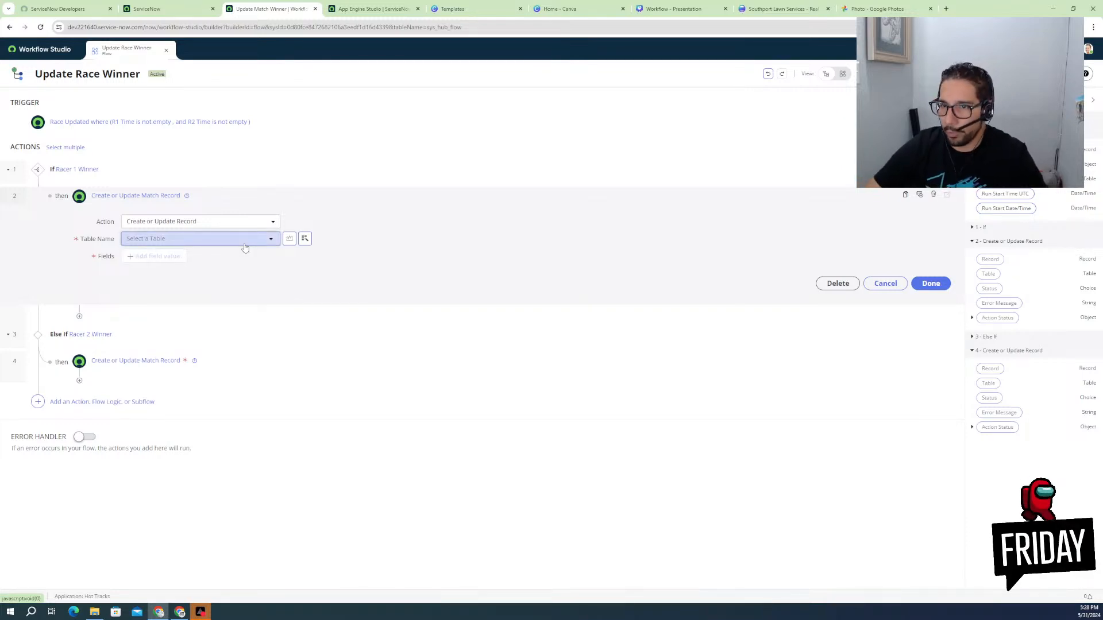
left_click(244, 244)
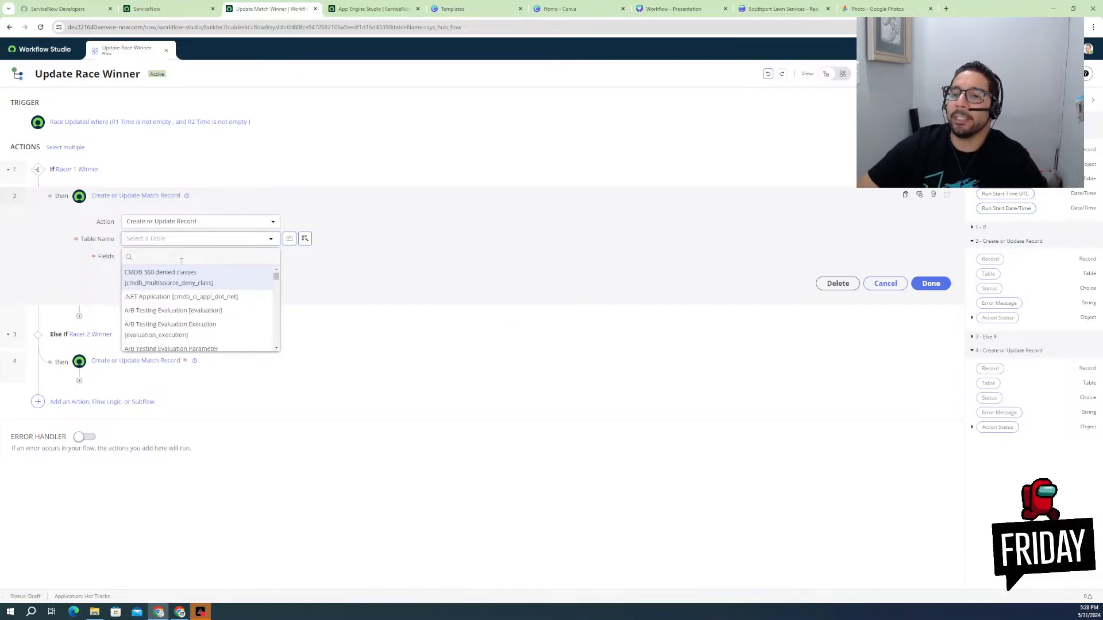
type("m")
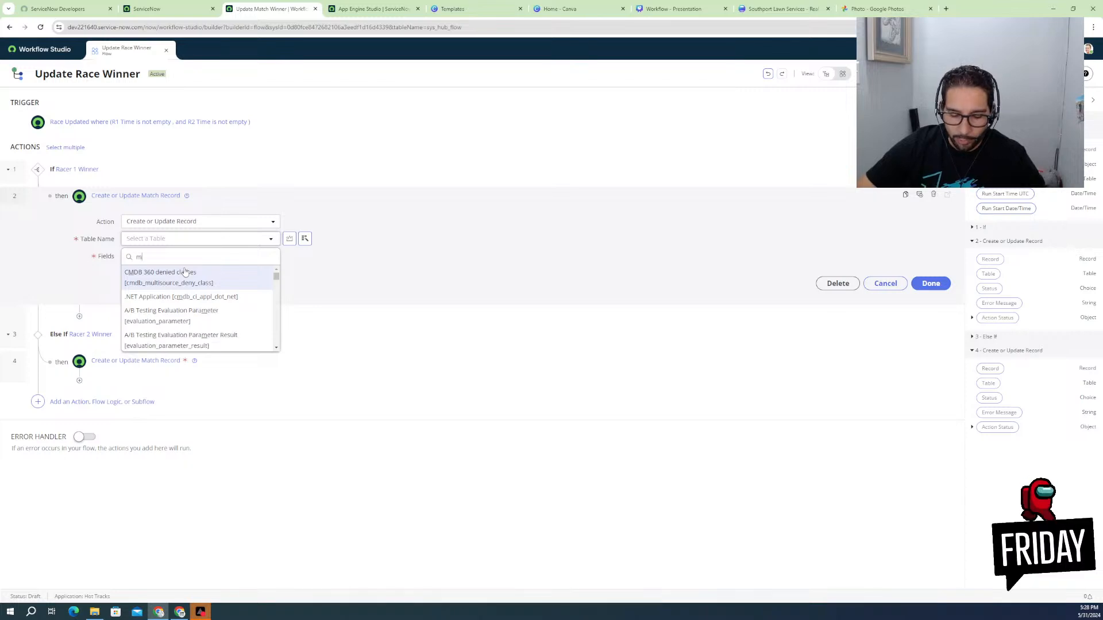
type("at")
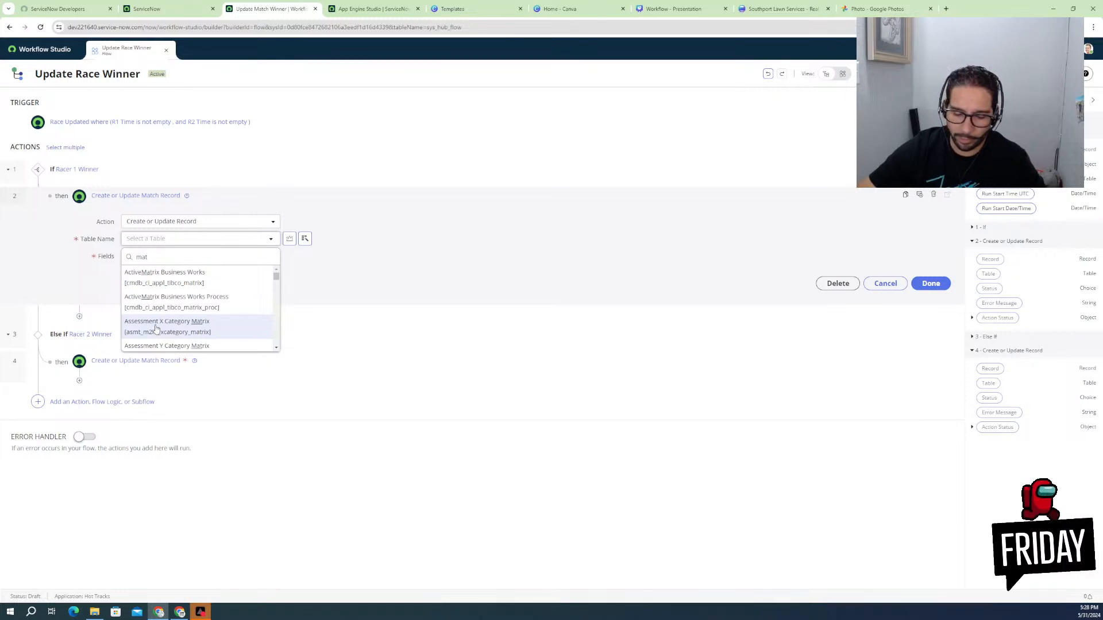
type("ch")
scroll(151, 332, "down", 3)
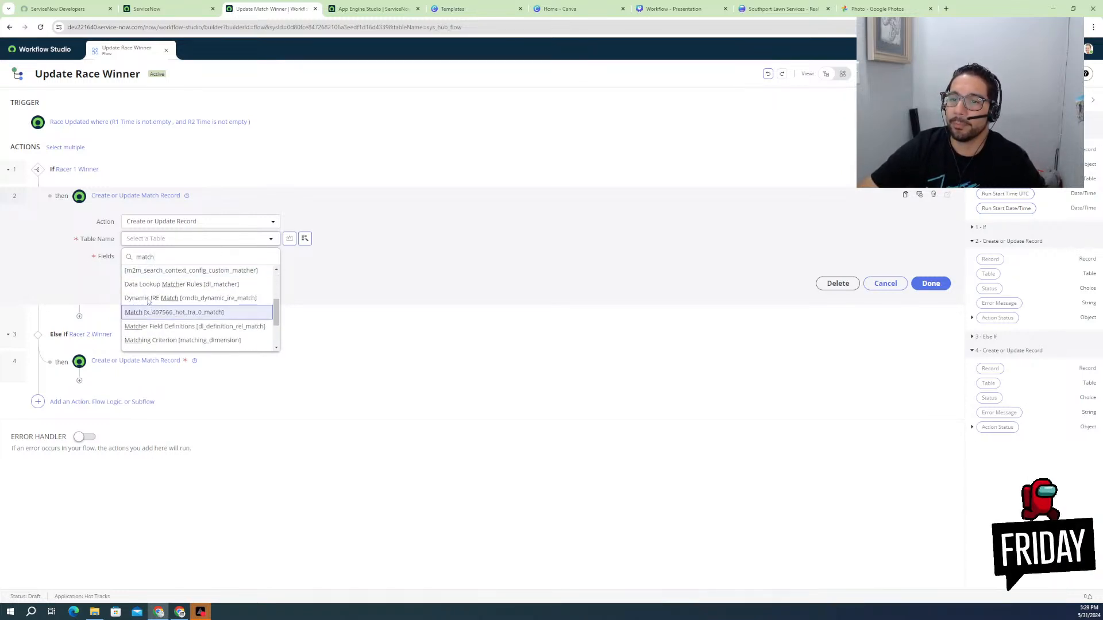
left_click(149, 312)
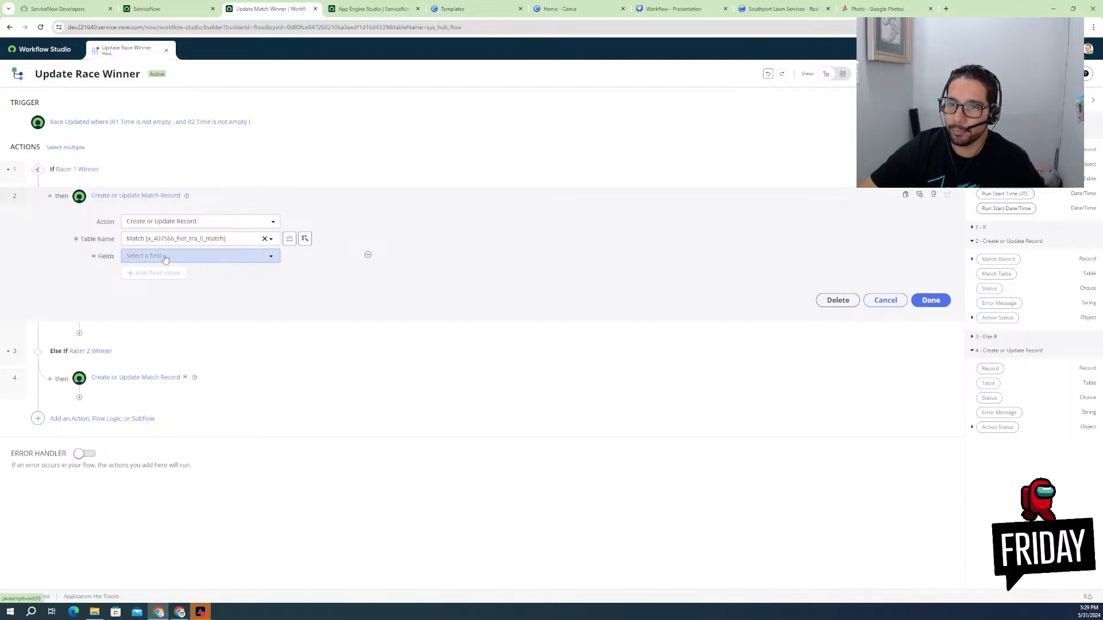
- Choose R1 Wins as the field that the Racer 1 Winner match action fills in
left_click(167, 256)
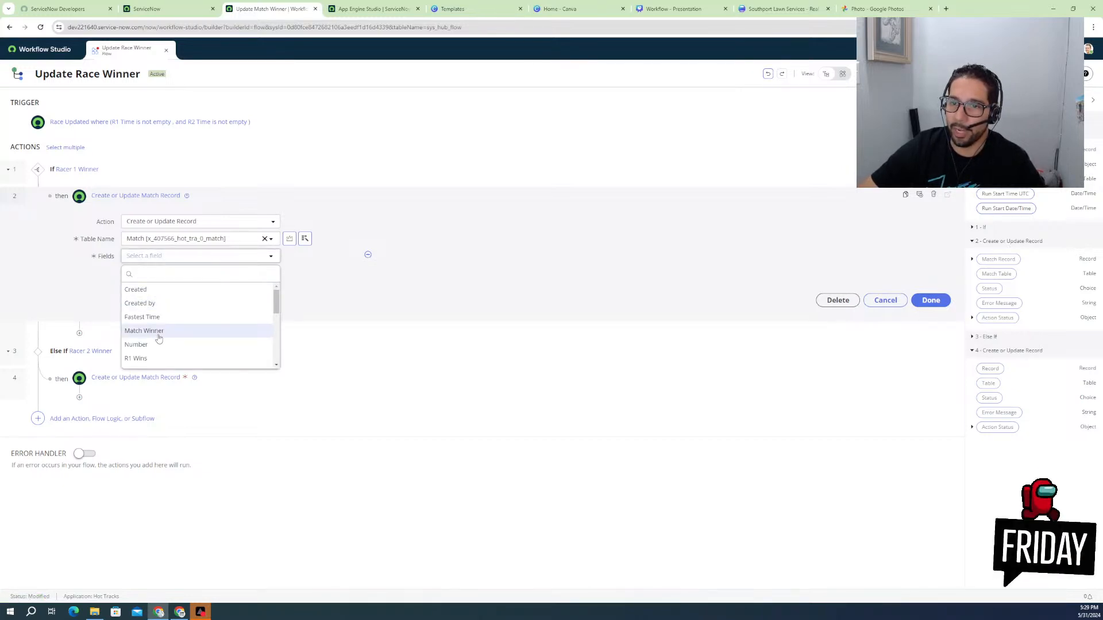
scroll(153, 336, "down", 2)
left_click(150, 317)
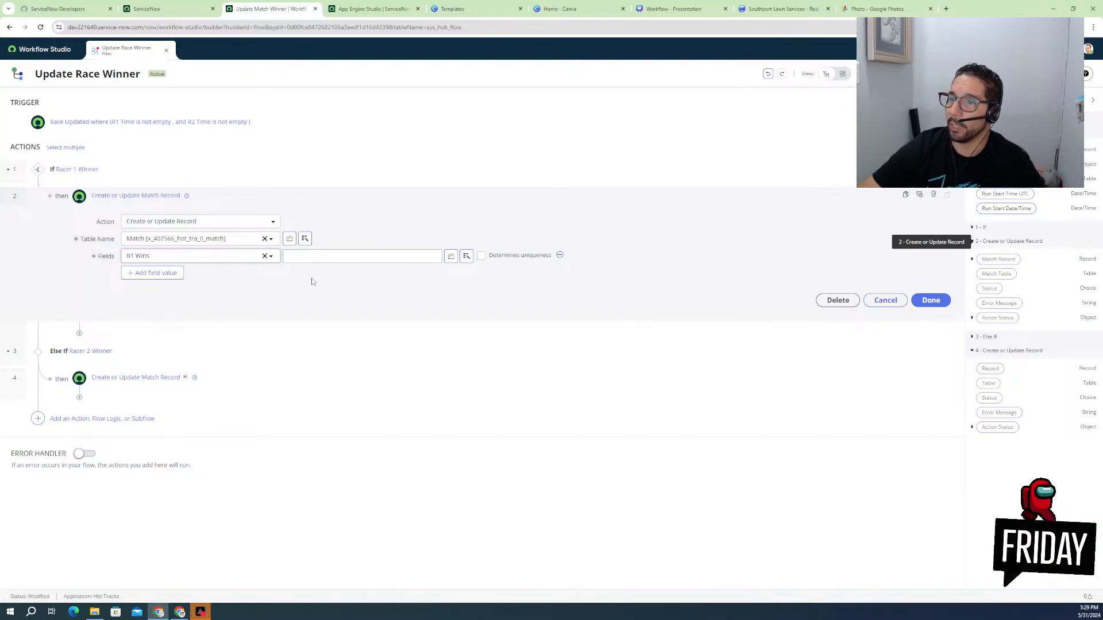
- Try to use the action's own Match Record R1 Wins data pill as the R1 Wins value
left_click(321, 257)
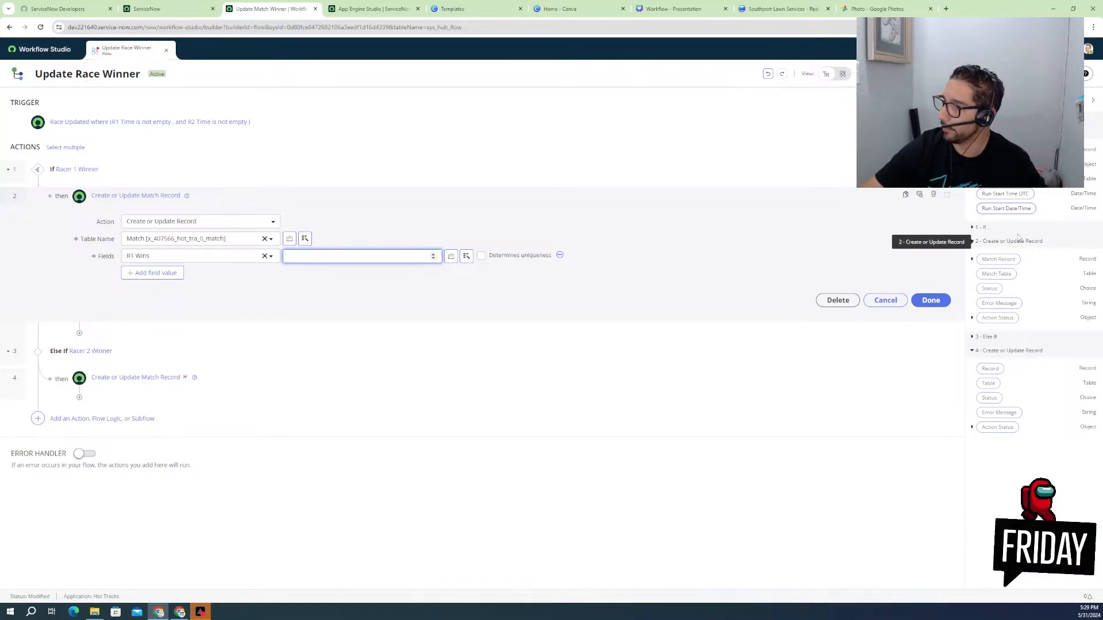
left_click(972, 262)
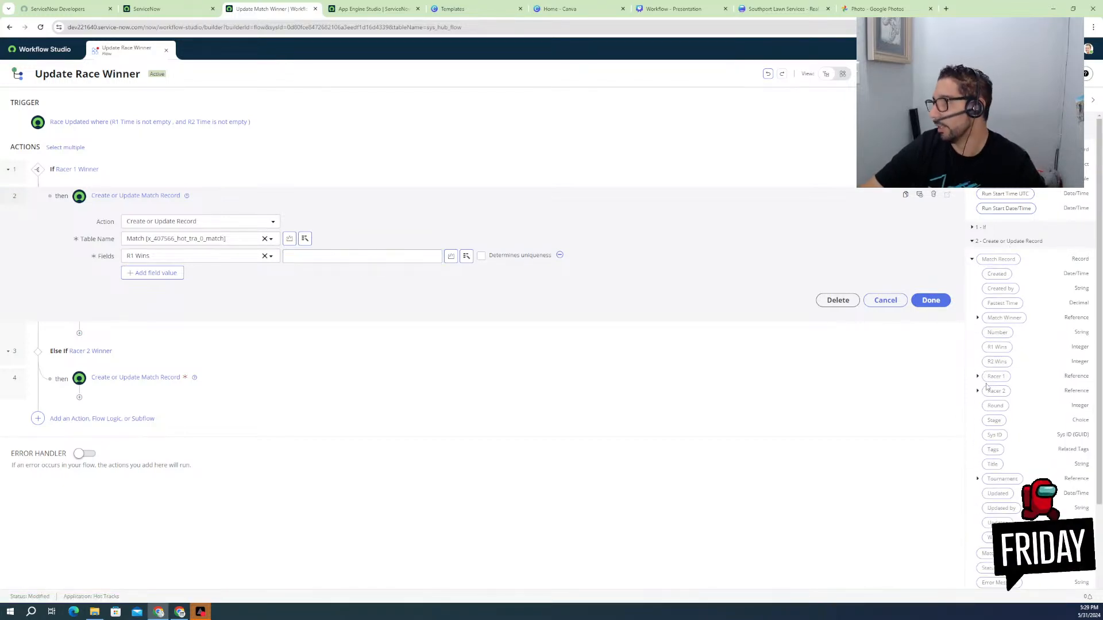
left_click_drag(992, 349, 366, 258)
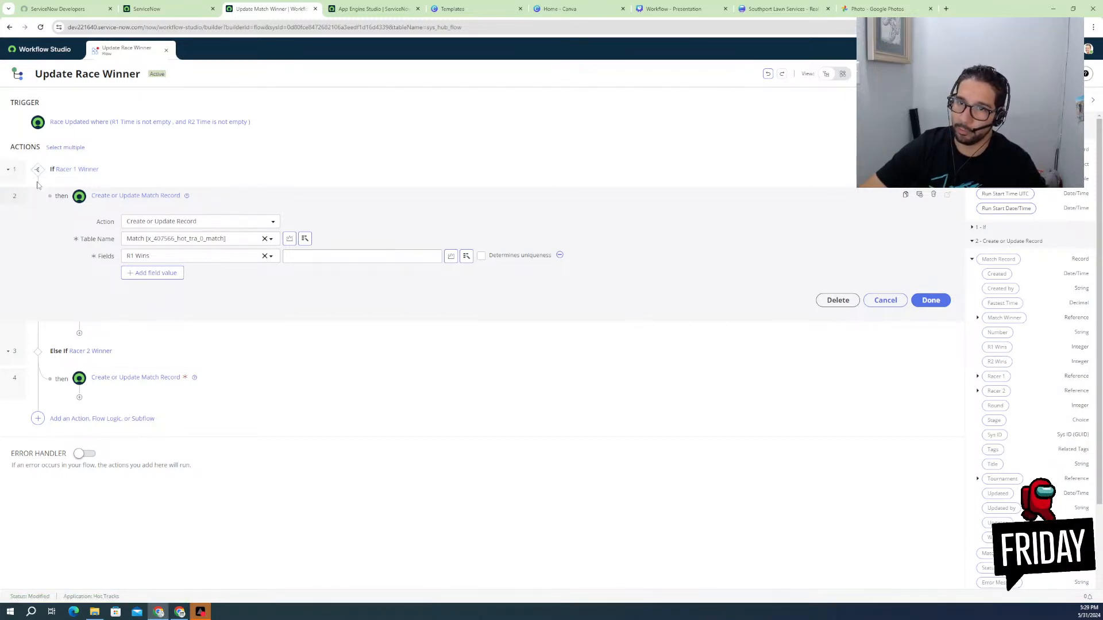
- Set the R1 Wins value to 1 and save the match record action
left_click(314, 255)
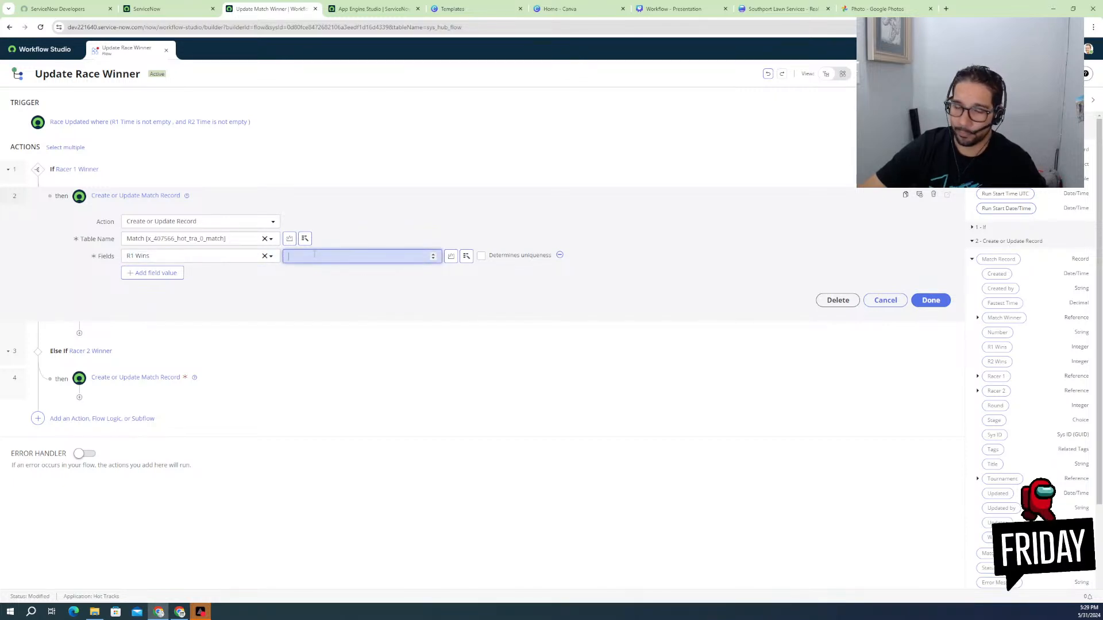
type("1")
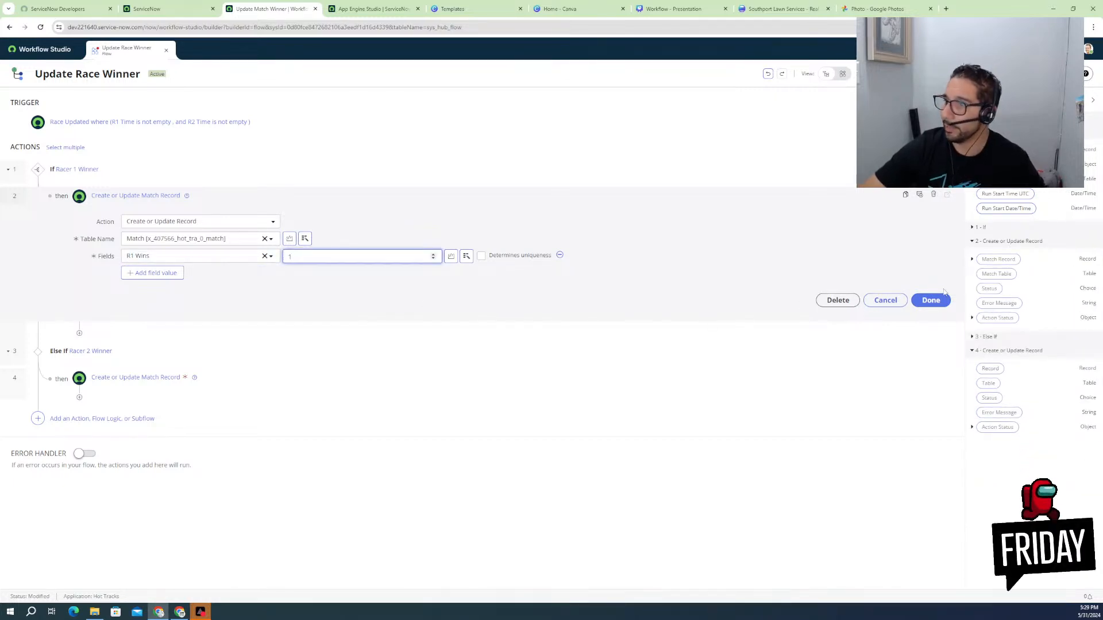
left_click(160, 194)
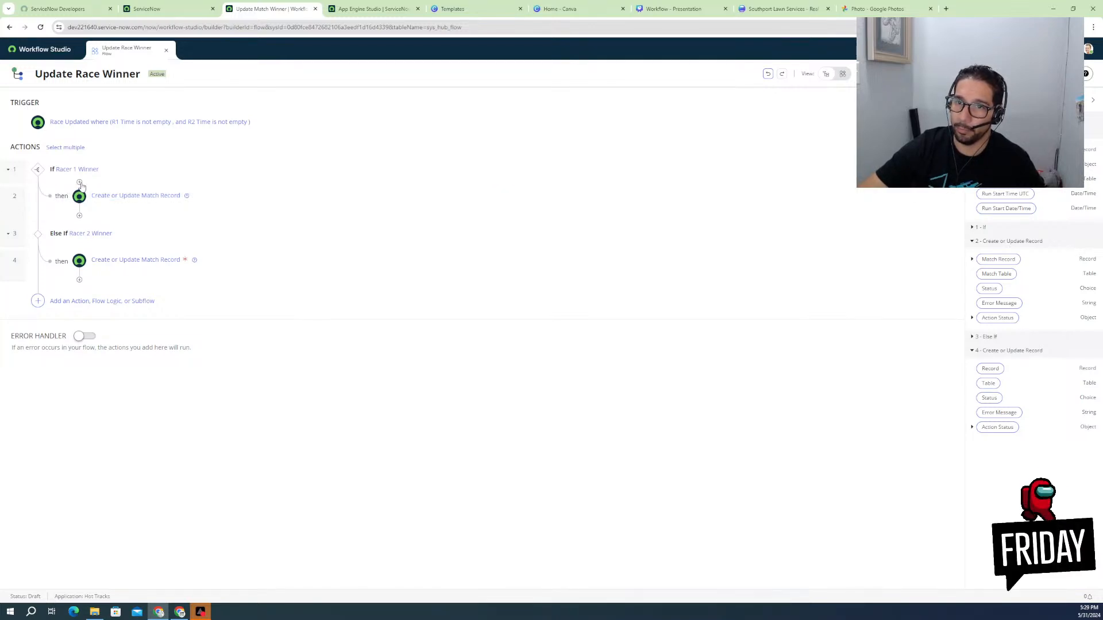
- Insert a Look Up Record action under Racer 1 Winner, ahead of the Create or Update Match Record action
left_click(79, 184)
left_click(131, 194)
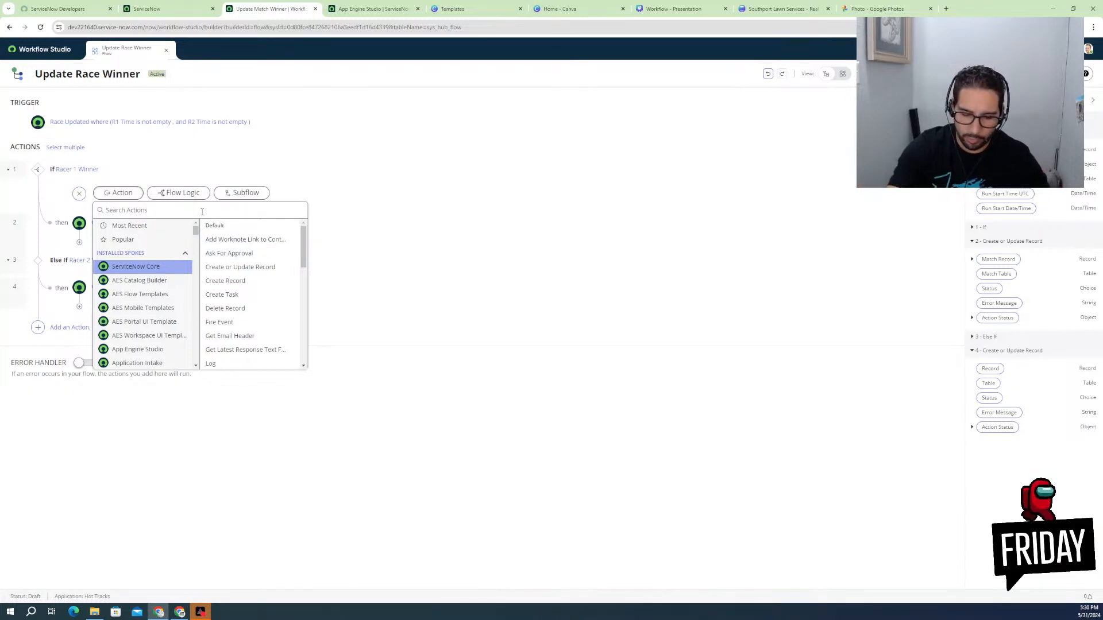
type("lo")
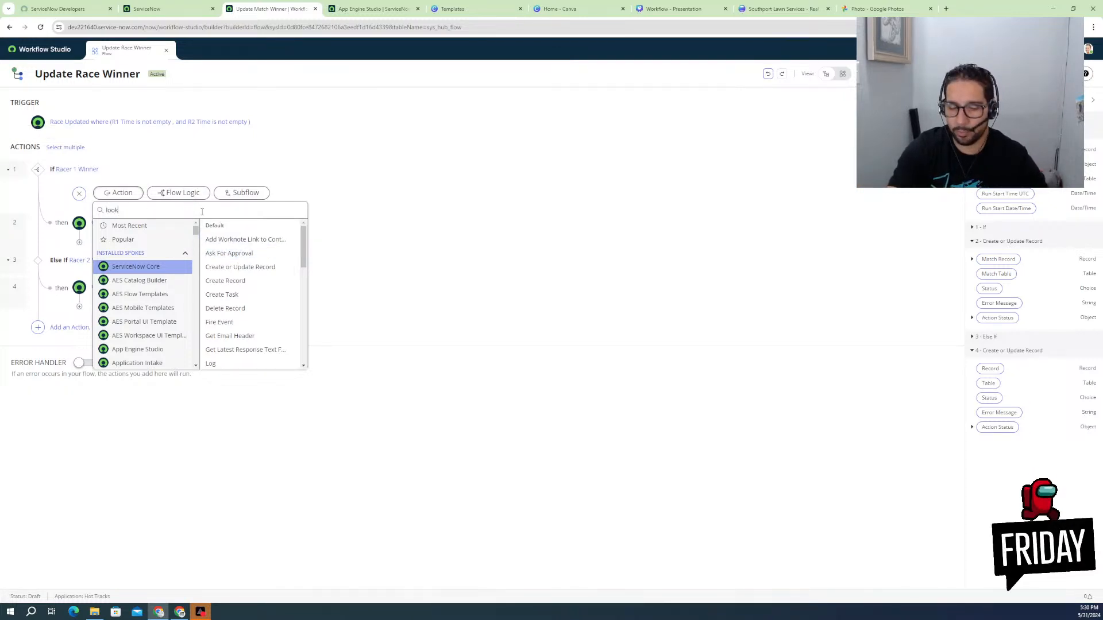
type("ok up")
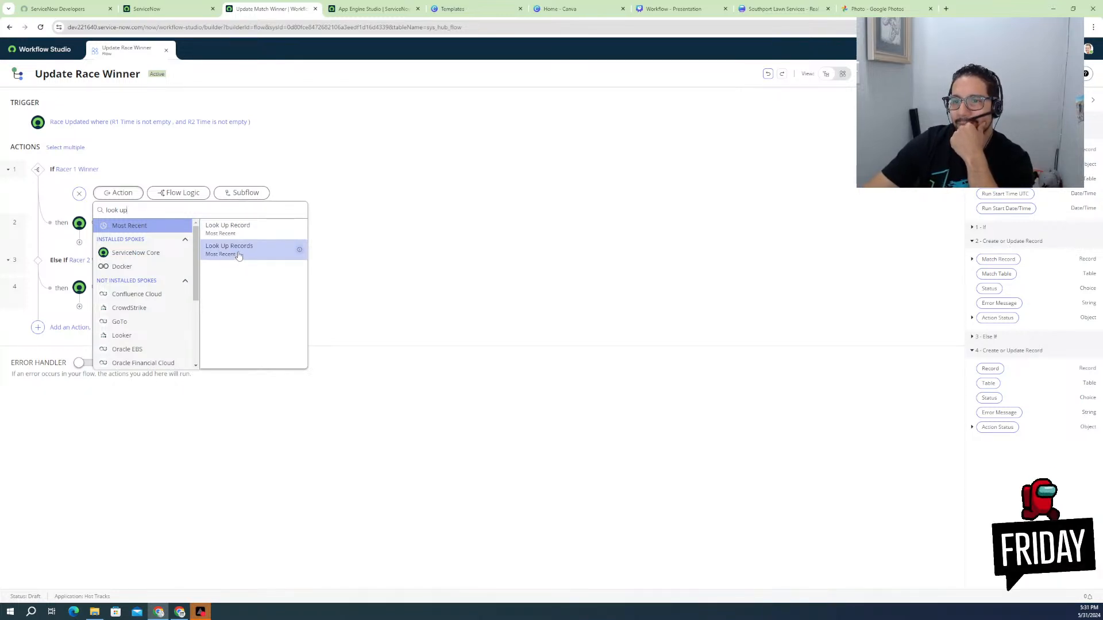
left_click(239, 234)
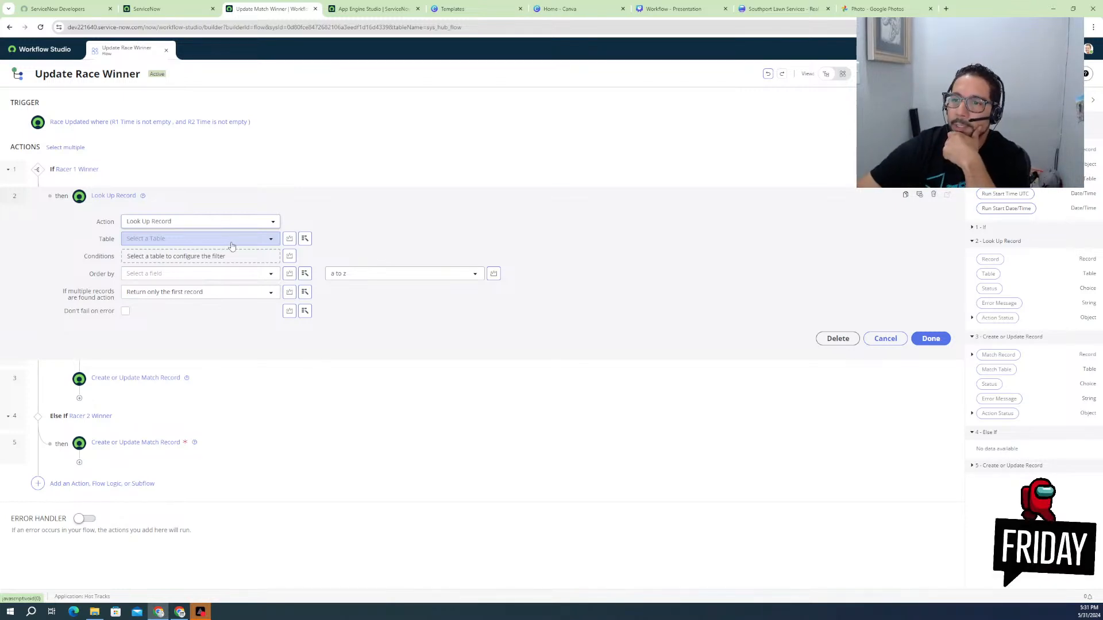
- Set the Look Up Record action's table to Match [x_407566_hot_tra_0_match]
left_click(232, 243)
scroll(172, 332, "down", 3)
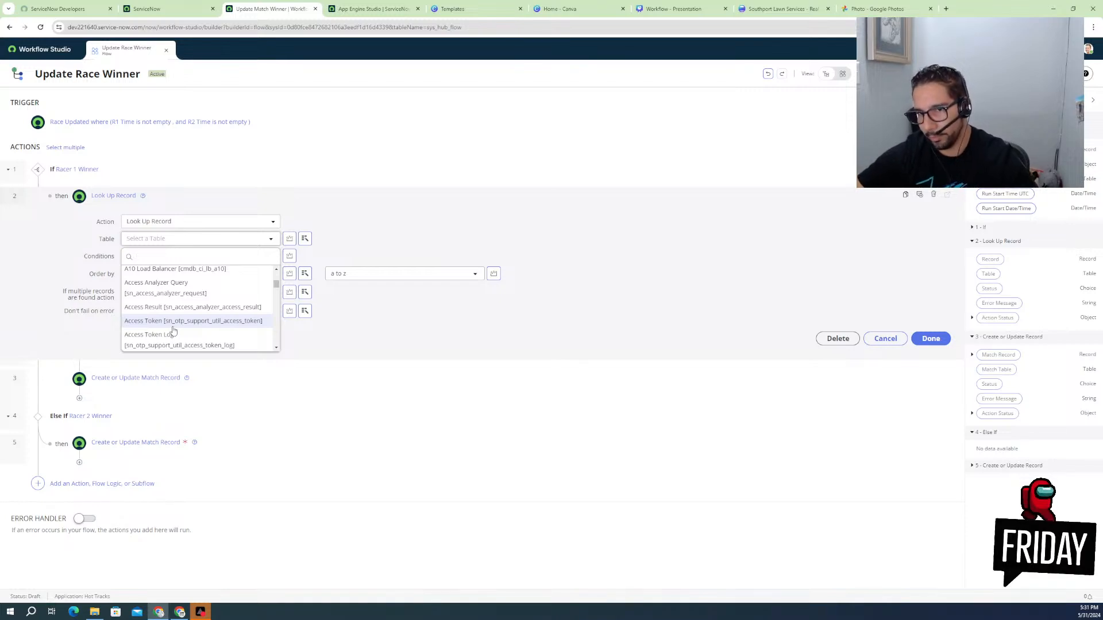
scroll(172, 331, "down", 5)
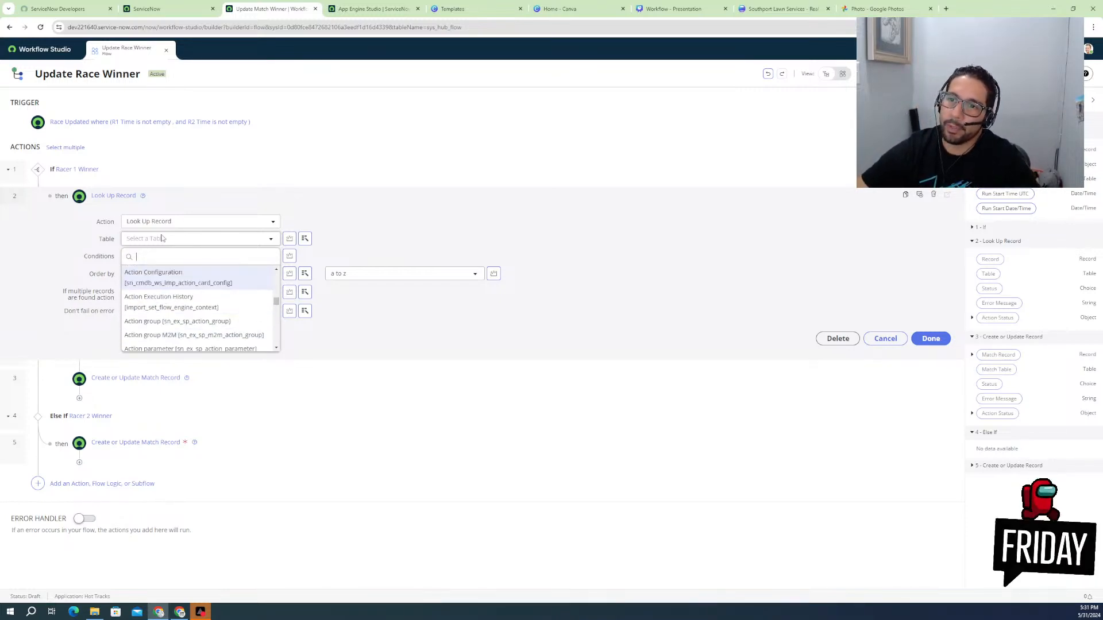
type("match")
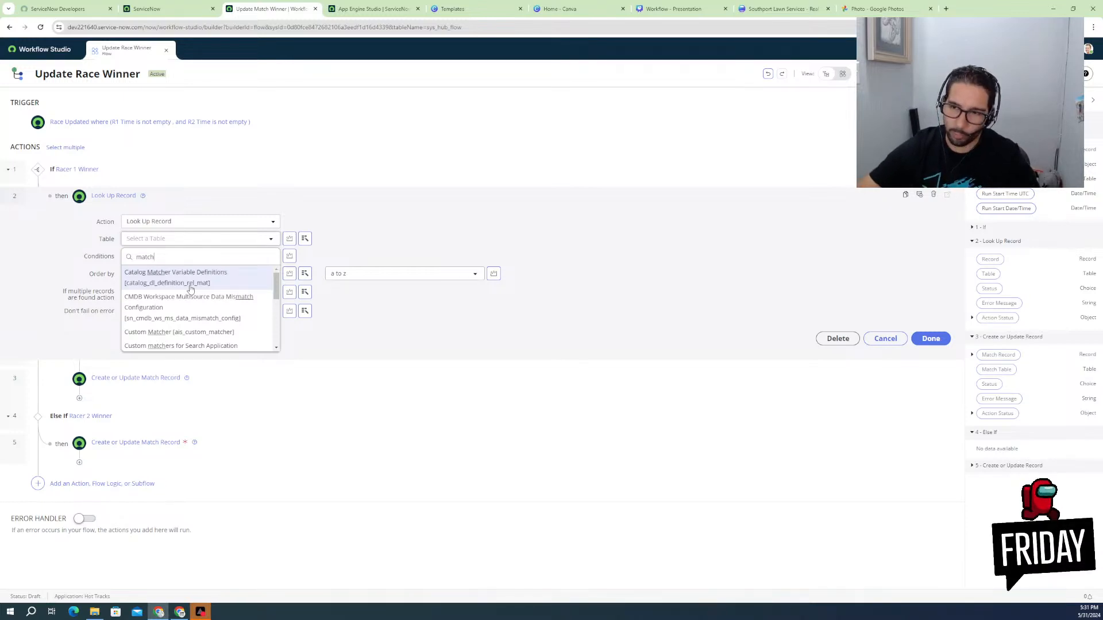
scroll(190, 289, "down", 3)
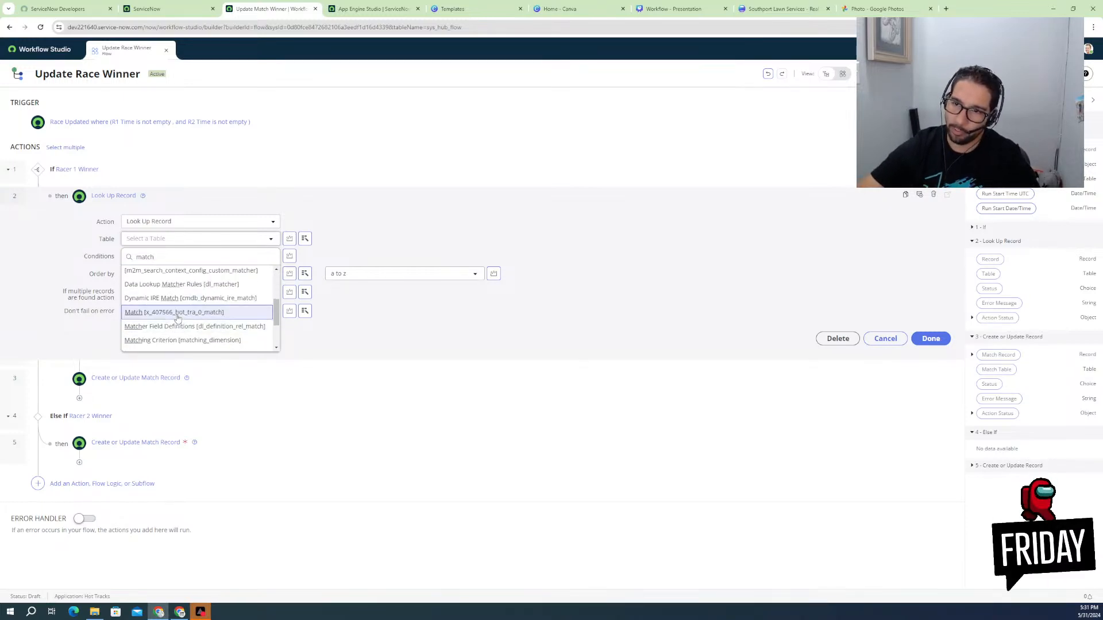
left_click(178, 315)
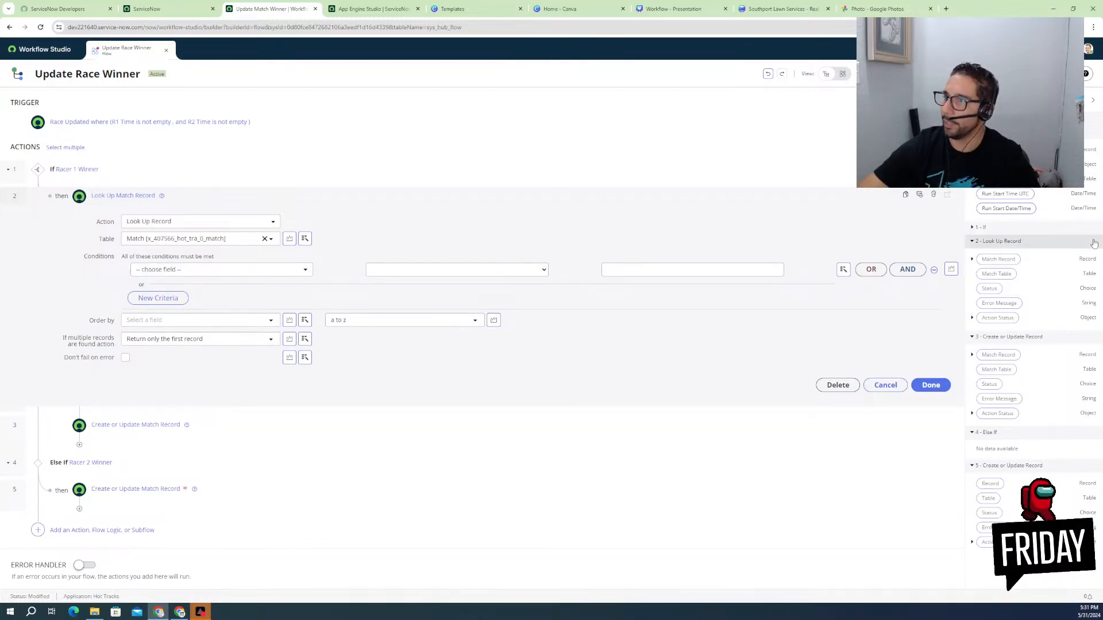
- Switch to App Engine Studio and look through the Hot Tracks app's data tables, opening the Match table
scroll(1028, 345, "up", 4)
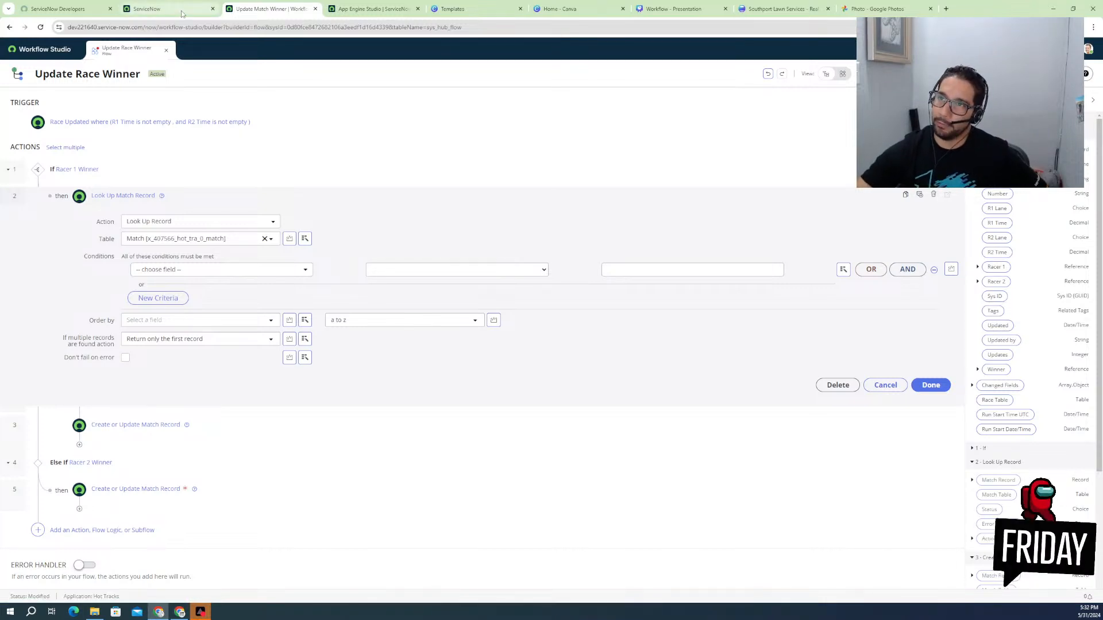
left_click(350, 11)
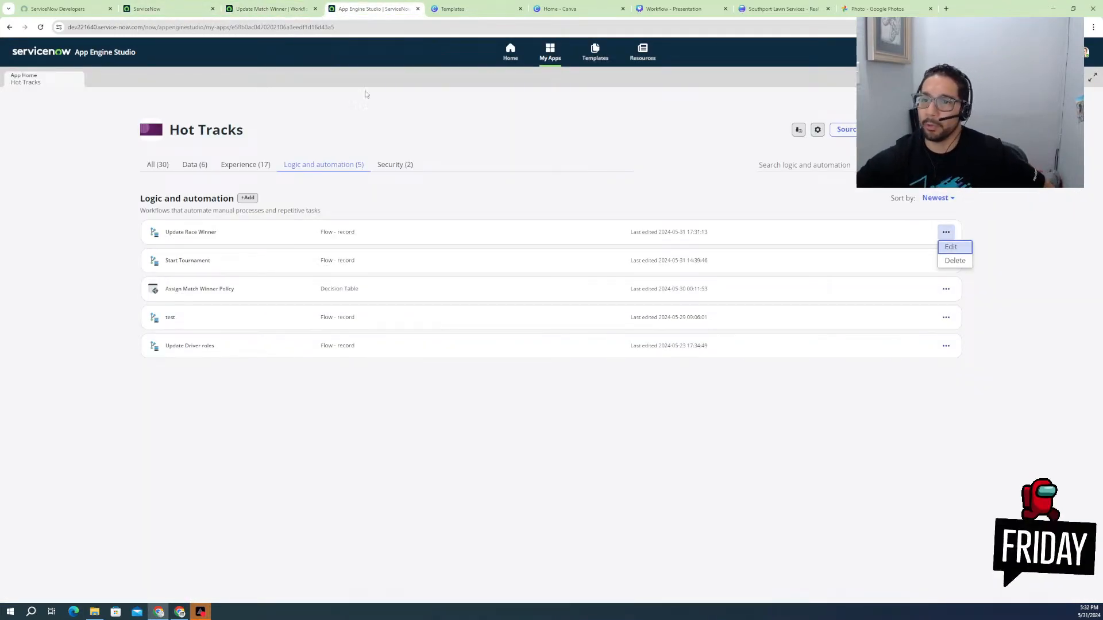
left_click(195, 164)
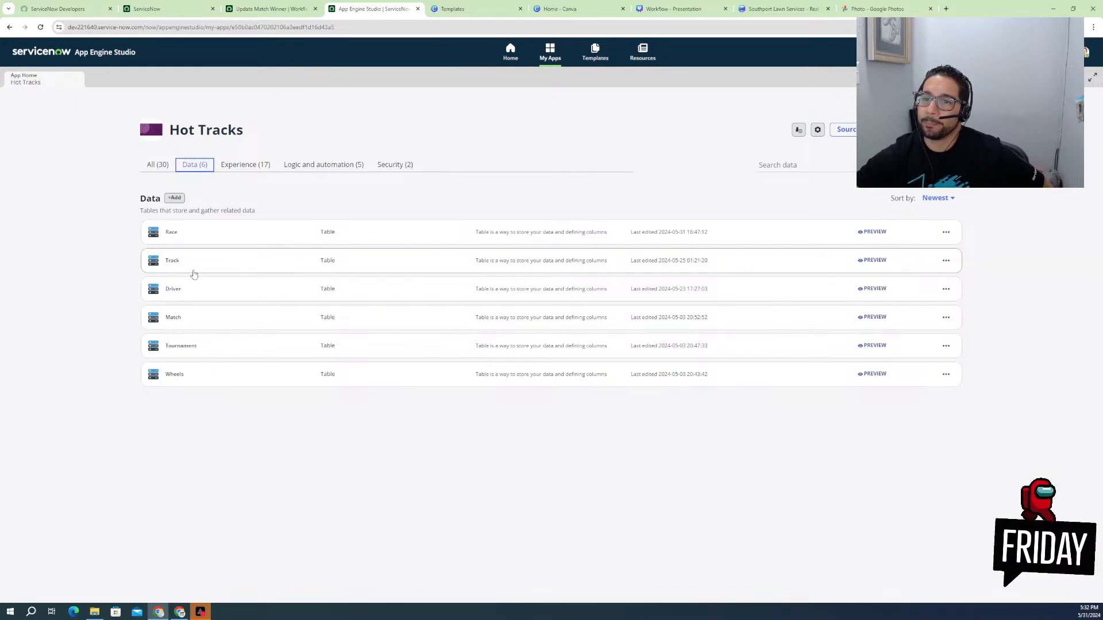
left_click(189, 319)
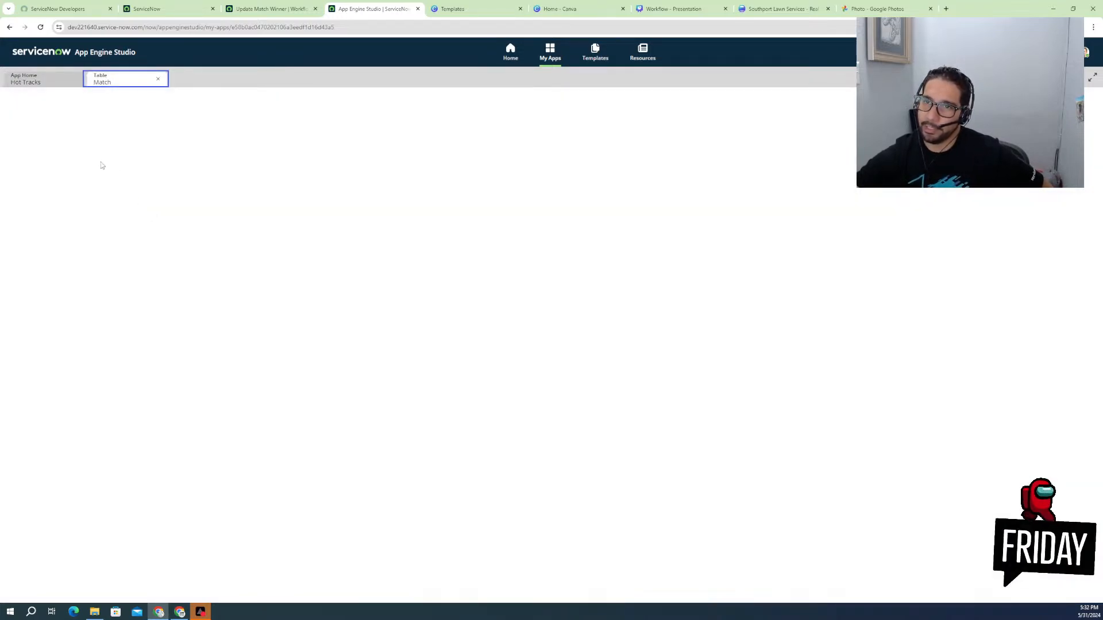
left_click(46, 80)
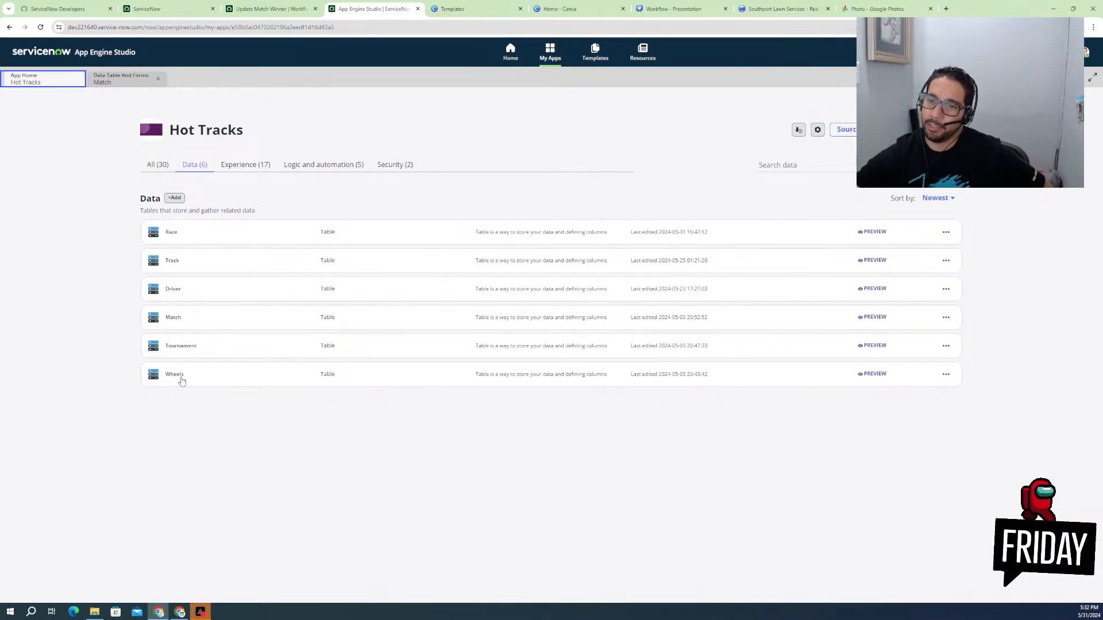
- Open the Race table and show its data as a list of fields
left_click(178, 234)
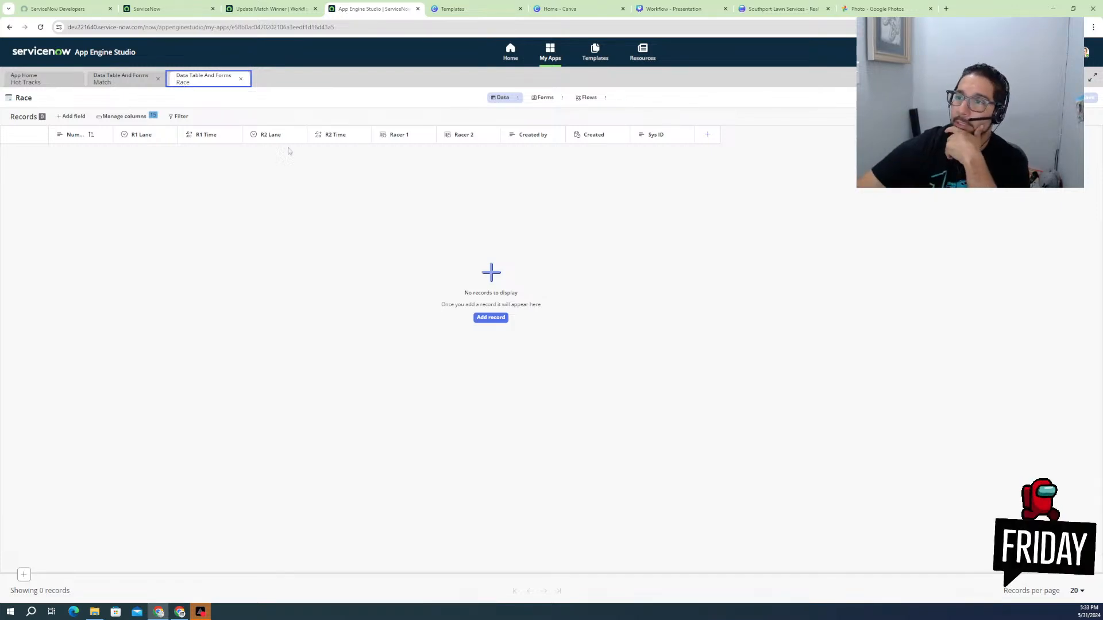
left_click(517, 98)
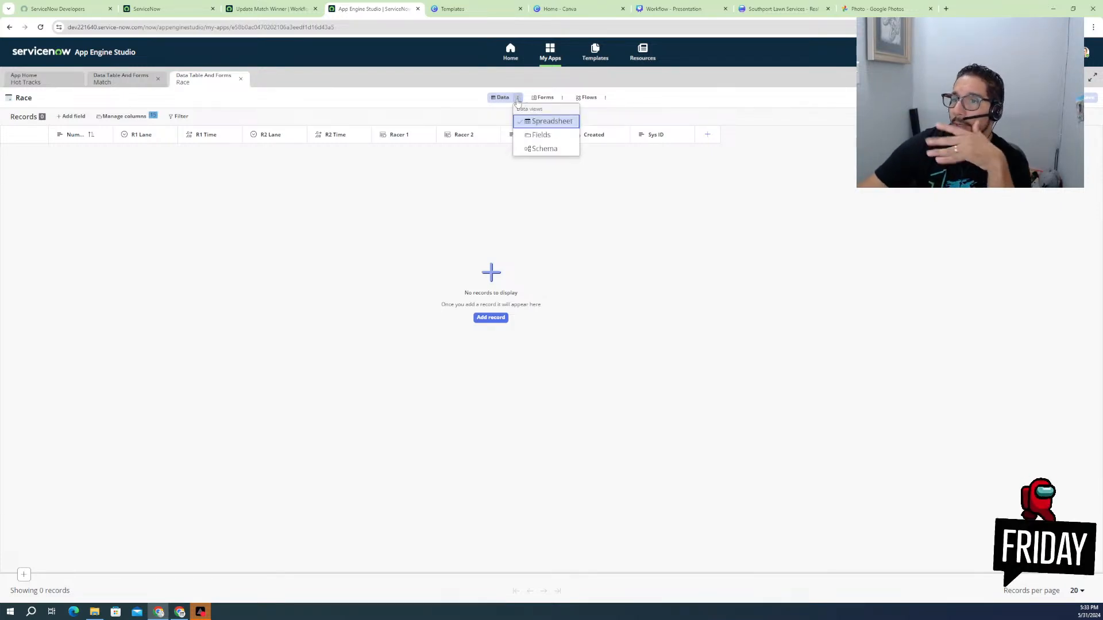
left_click(536, 133)
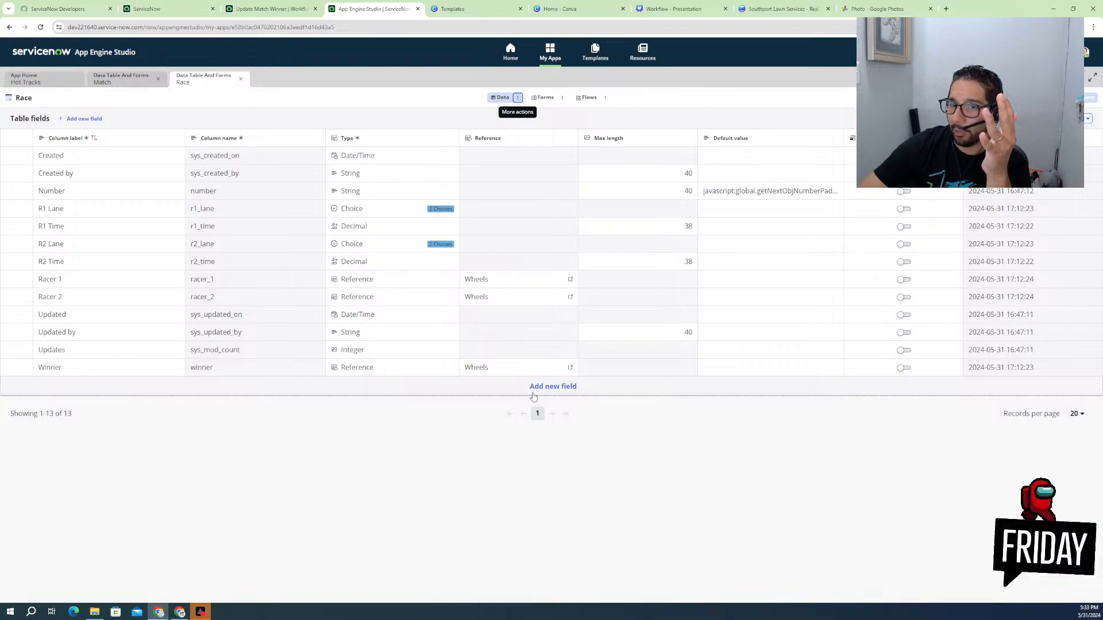
- Add a new field labelled Round Match to the Race table
left_click(530, 396)
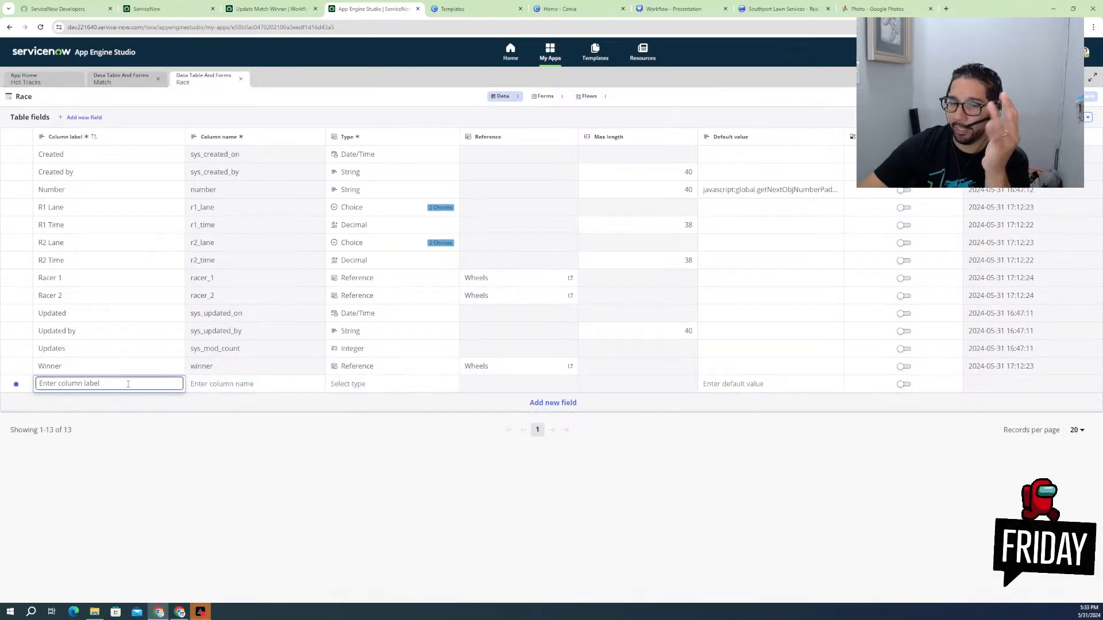
type("Match")
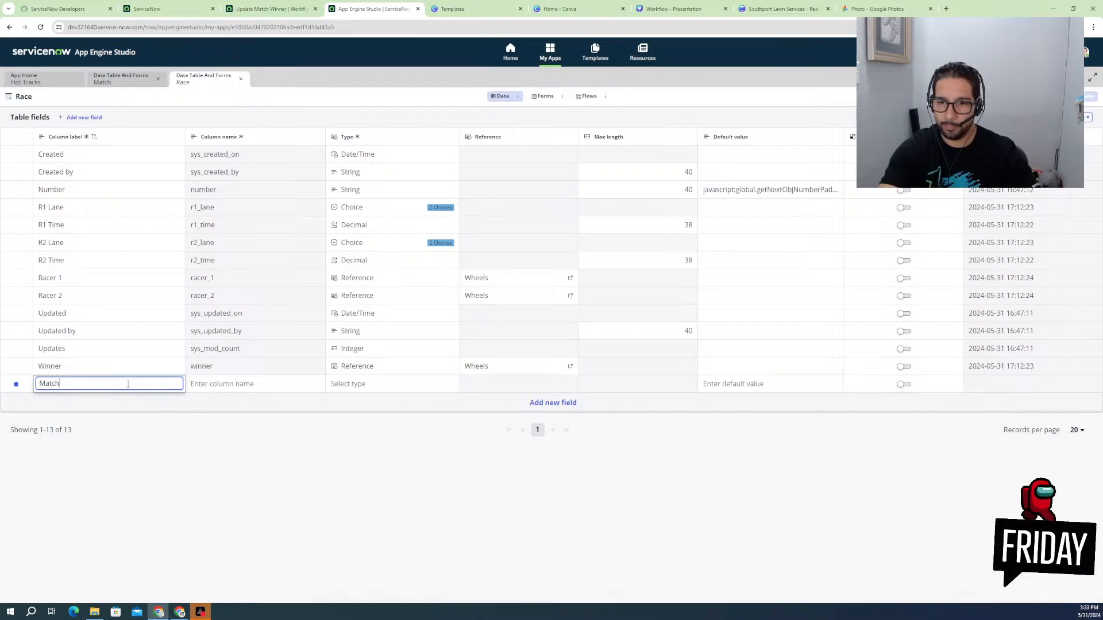
key("BackSpace")
key("BackSpace")
key("BackSpace")
key("BackSpace")
key("BackSpace")
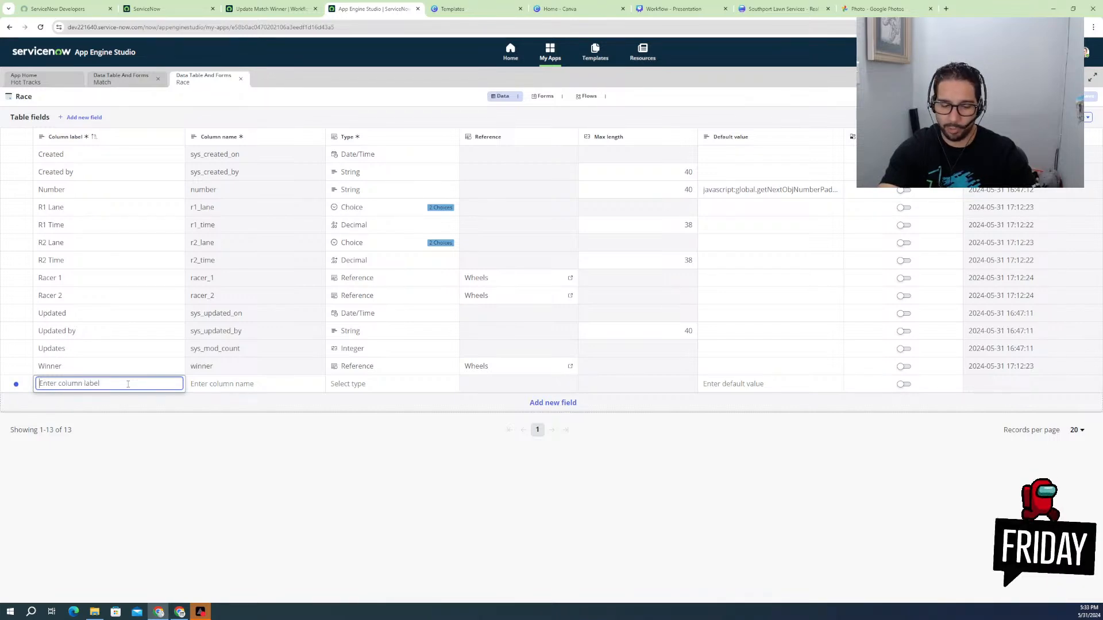
type("Round ")
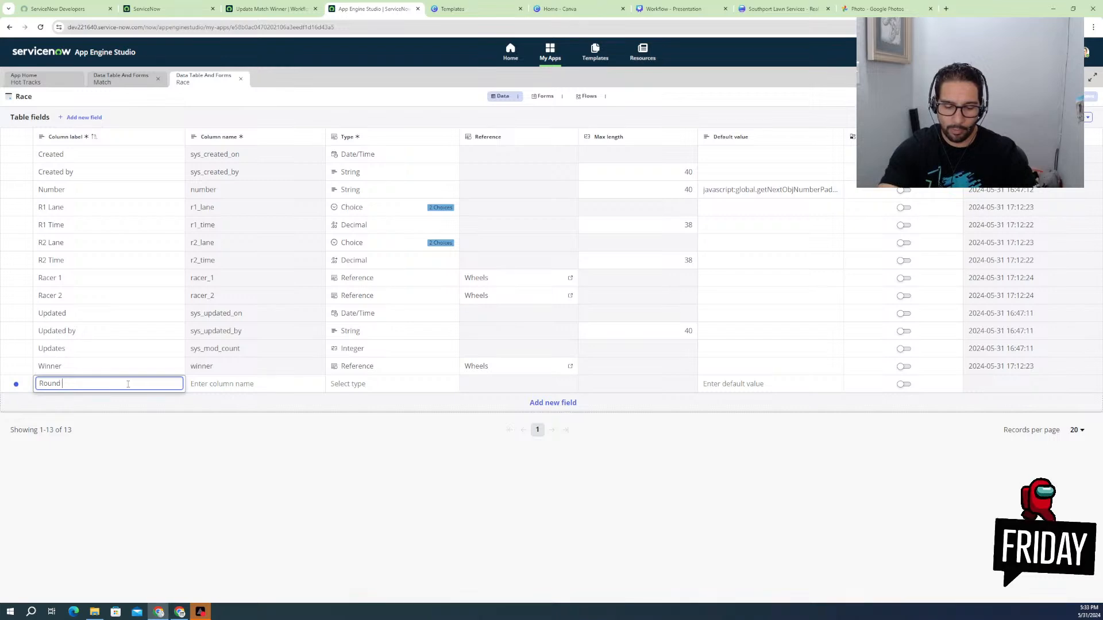
type("Match")
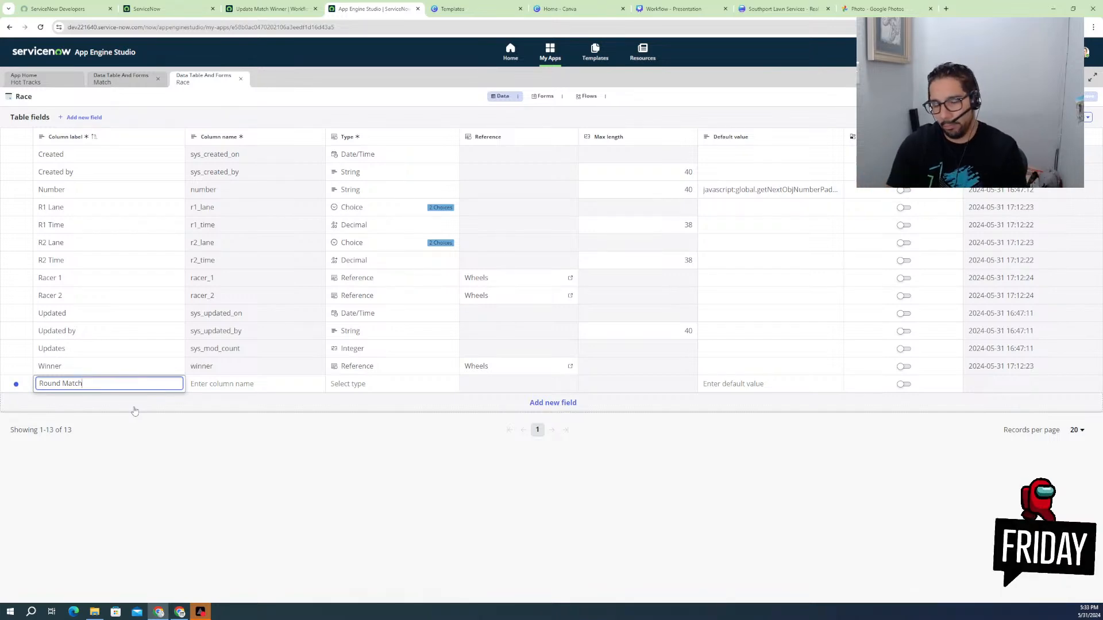
left_click(237, 390)
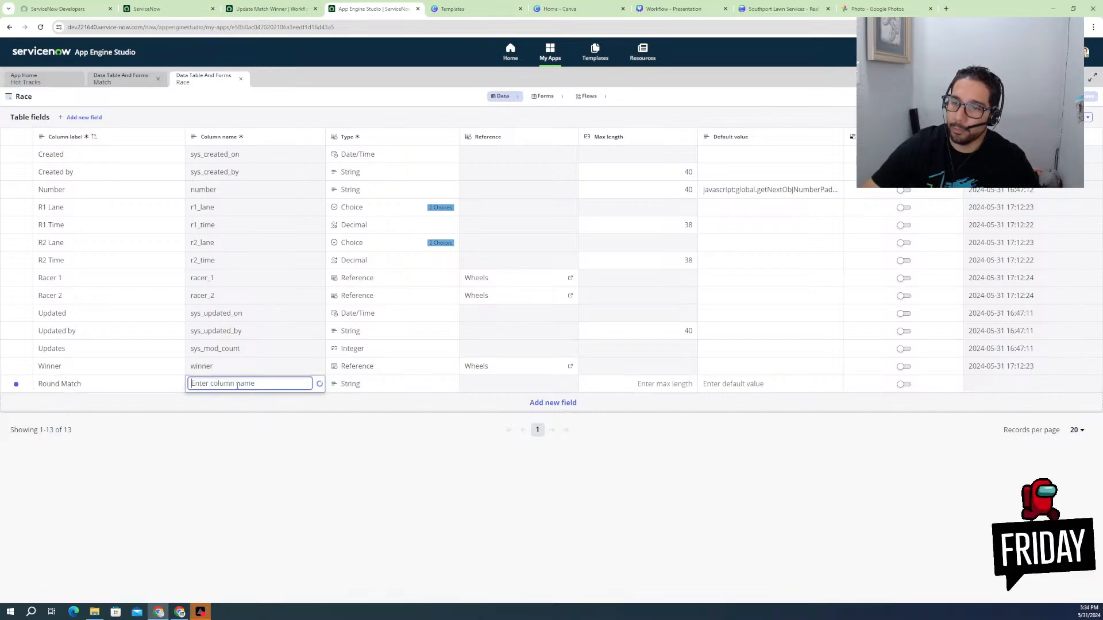
- Make the Round Match field a Reference to the Match table and save the Race table
left_click(348, 386)
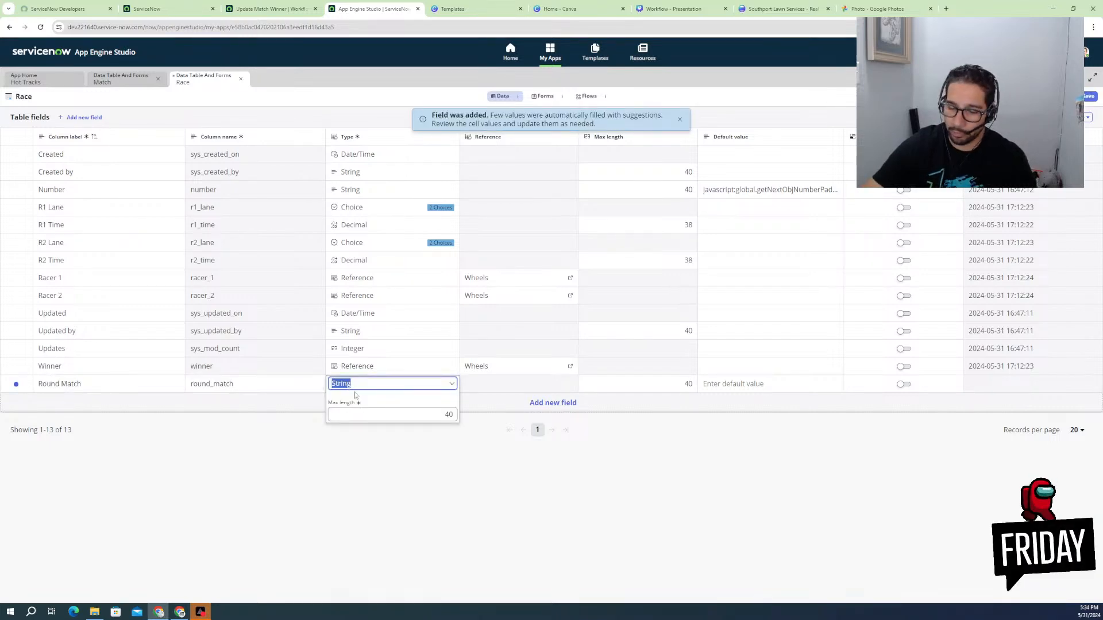
type("Ref")
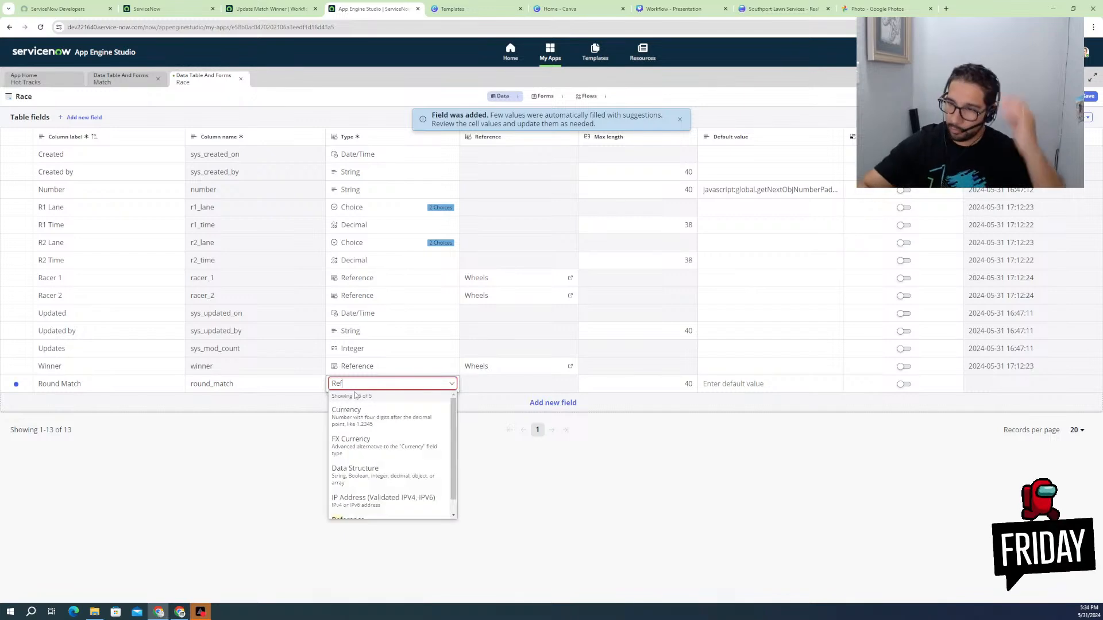
left_click(356, 411)
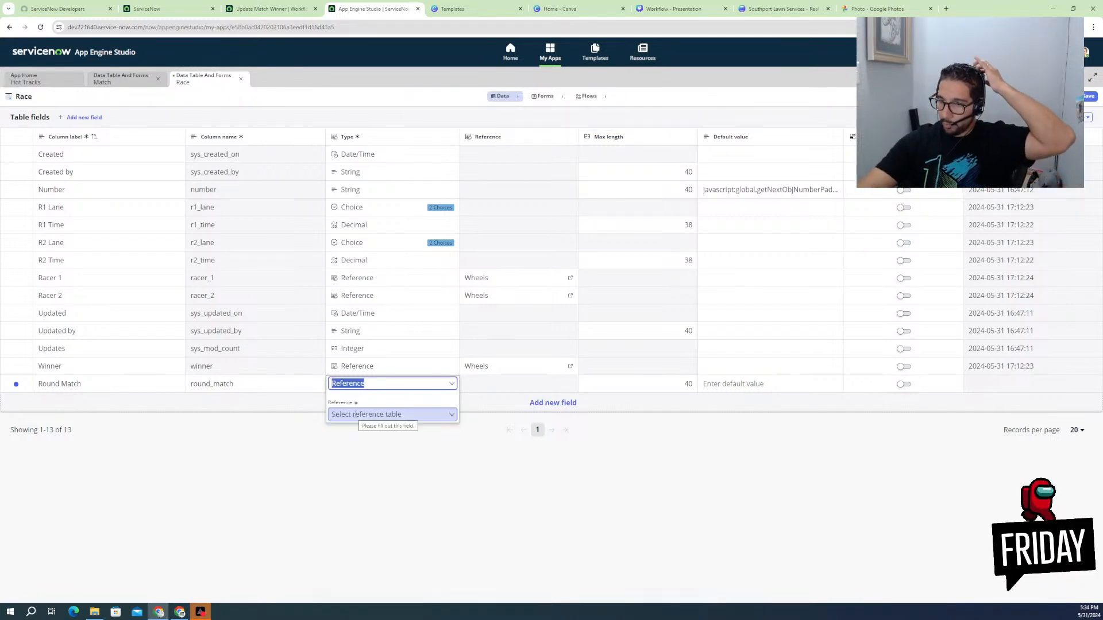
left_click(357, 415)
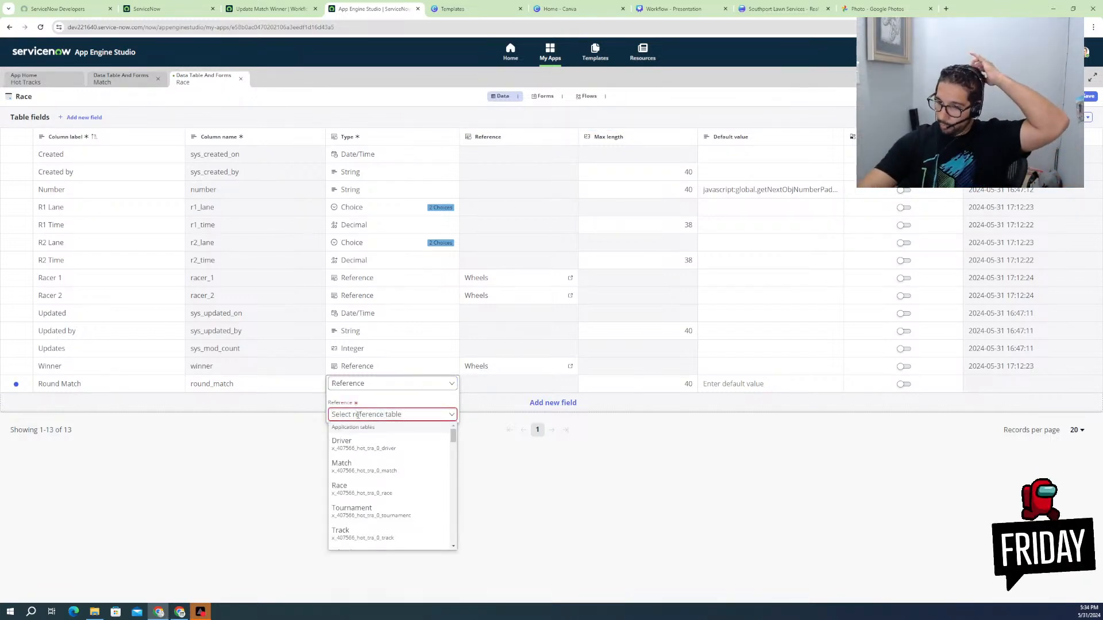
left_click(351, 464)
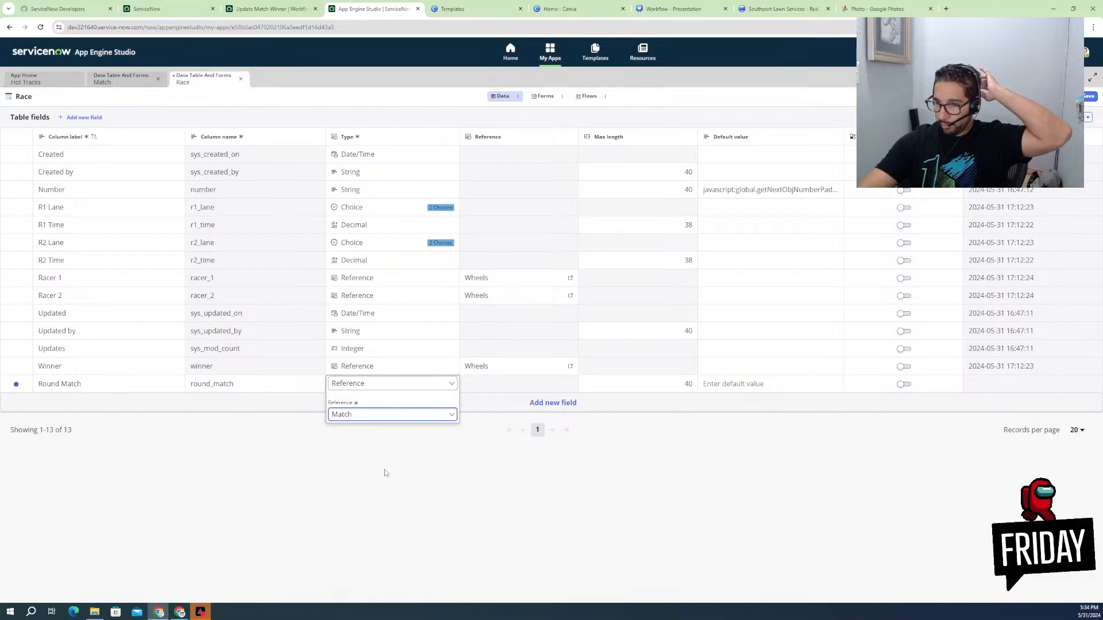
left_click(402, 464)
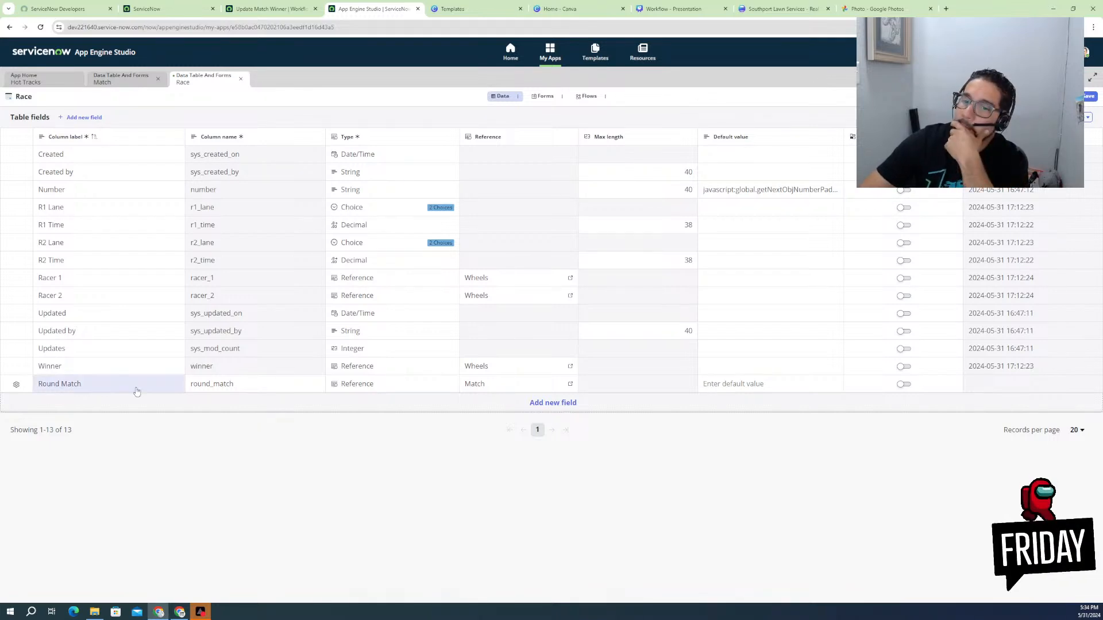
left_click(1090, 96)
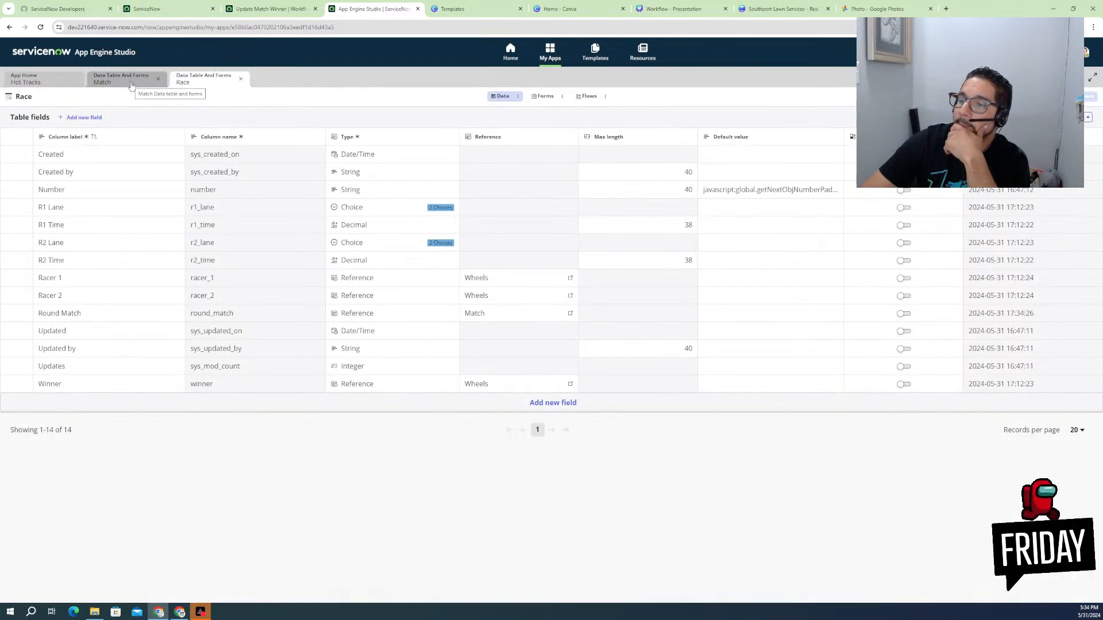
- Check the Match table's records and save the Update Race Winner flow in Workflow Studio
left_click(133, 85)
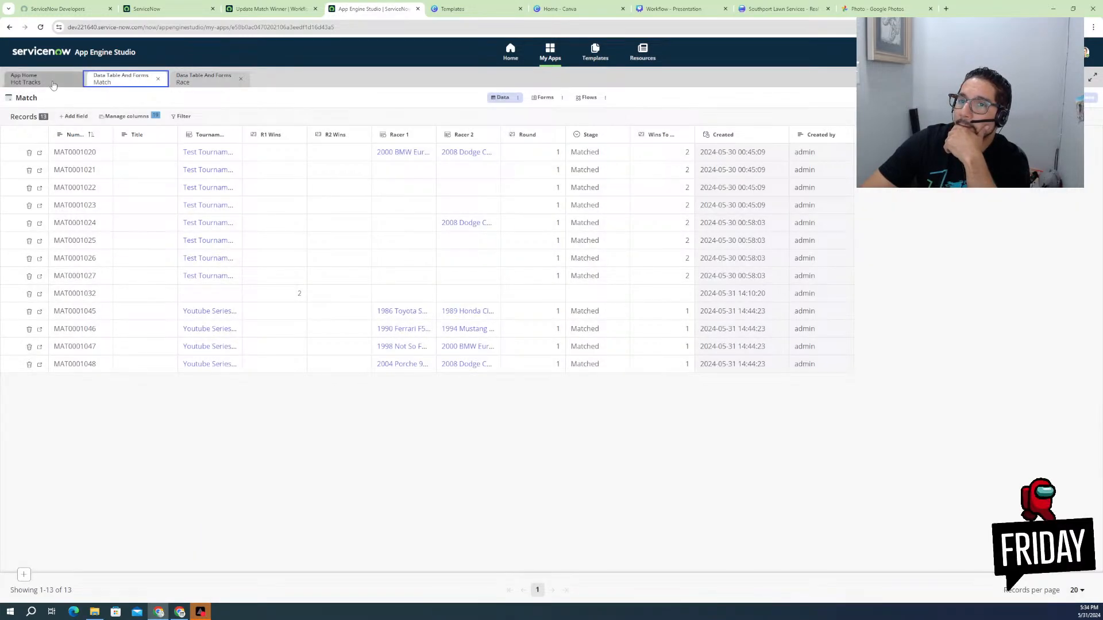
left_click(278, 13)
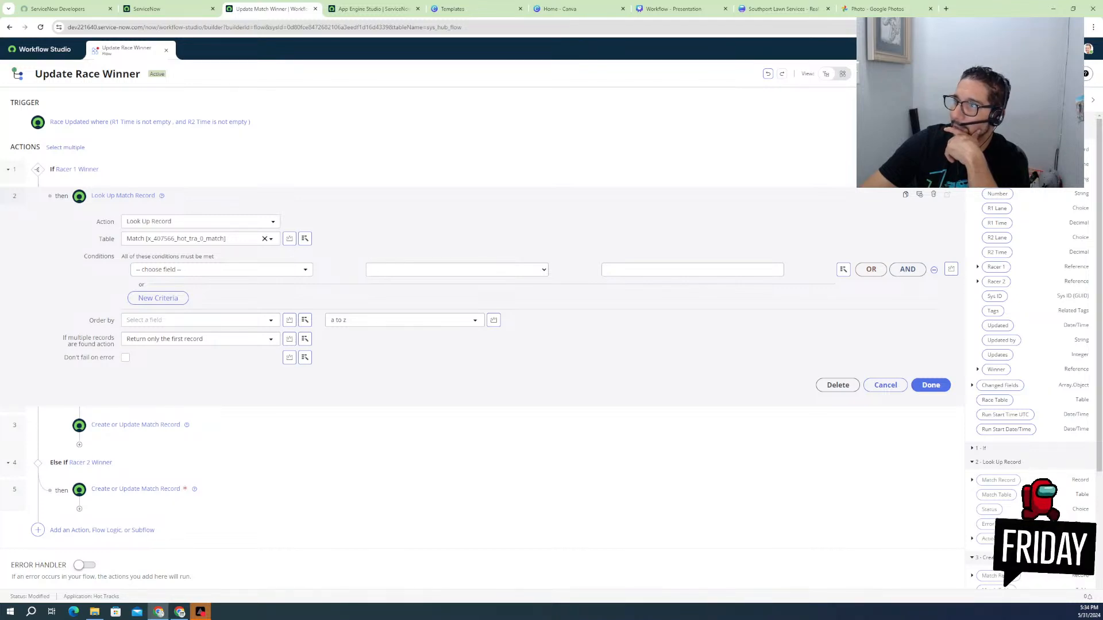
left_click(1058, 74)
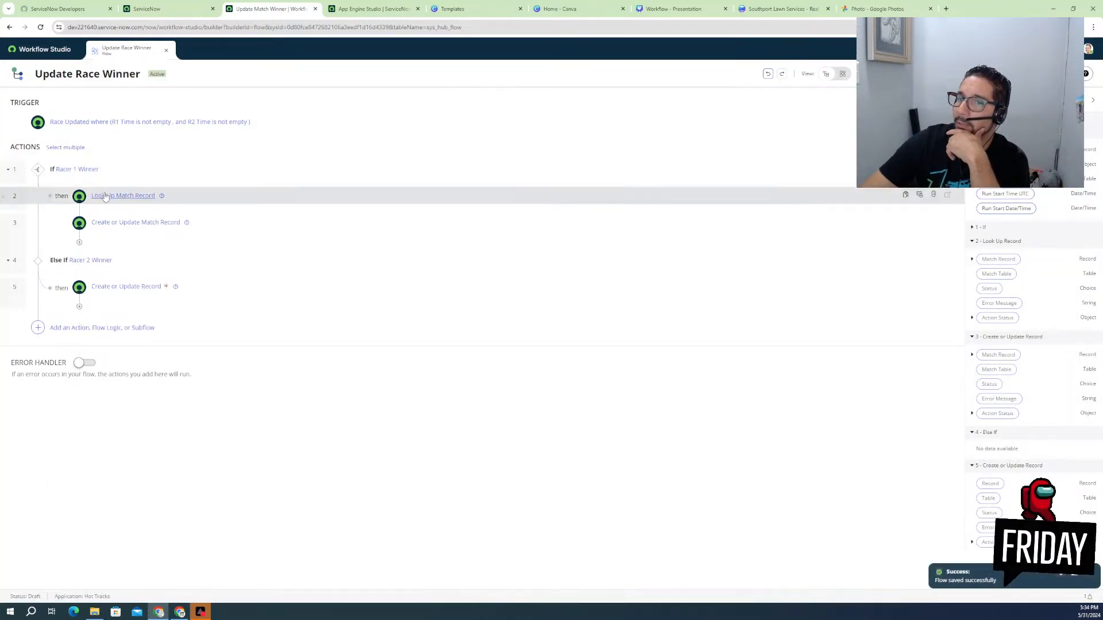
- Check the trigger's Race record data pills from the Look Up Match Record action and reload the flow to refresh them
left_click(105, 196)
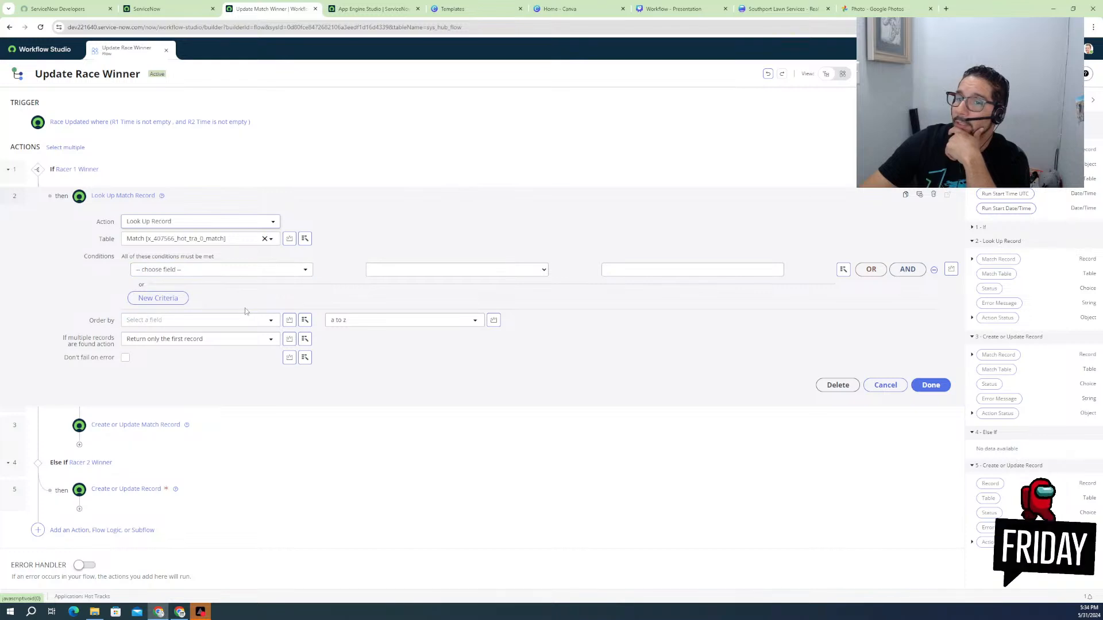
left_click(972, 149)
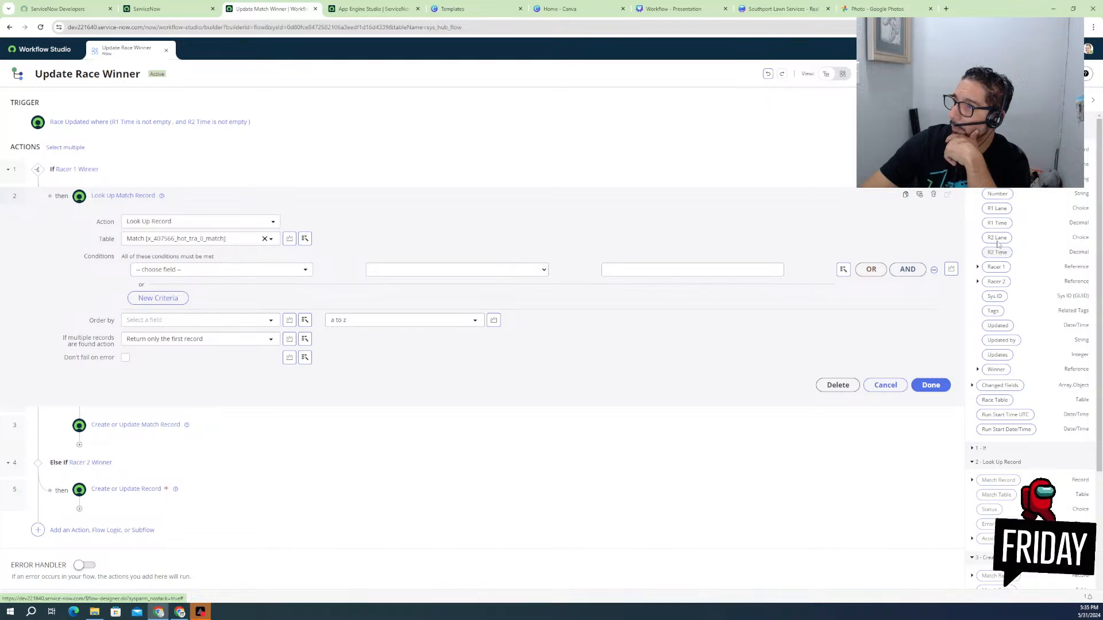
left_click(41, 27)
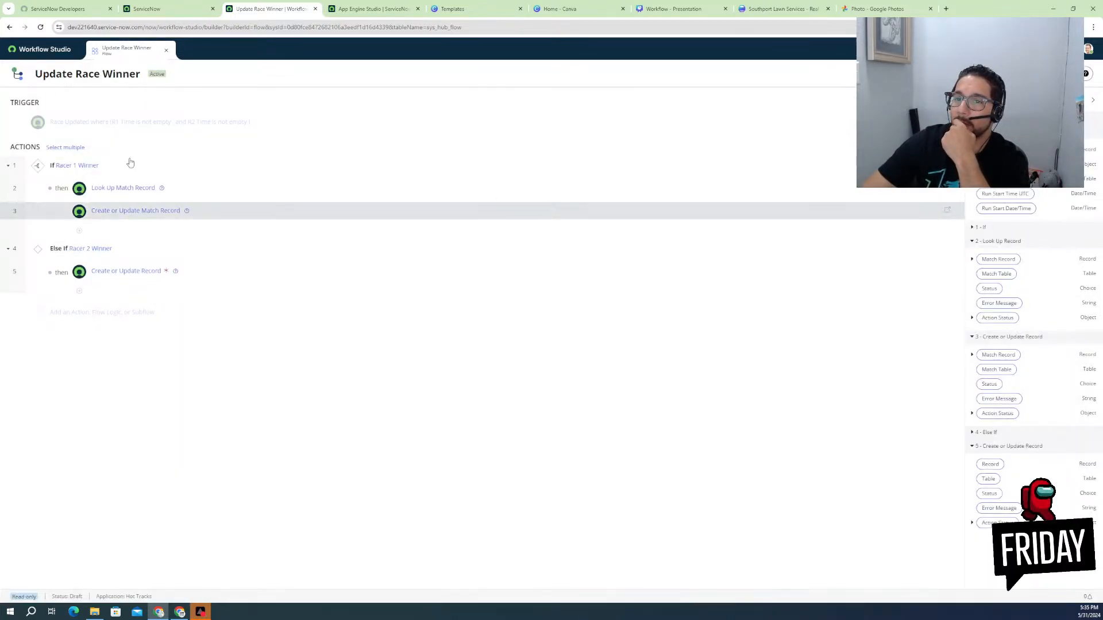
- Try to use the trigger's Round Match data pill as the condition field of the Look Up Match Record action
left_click(137, 189)
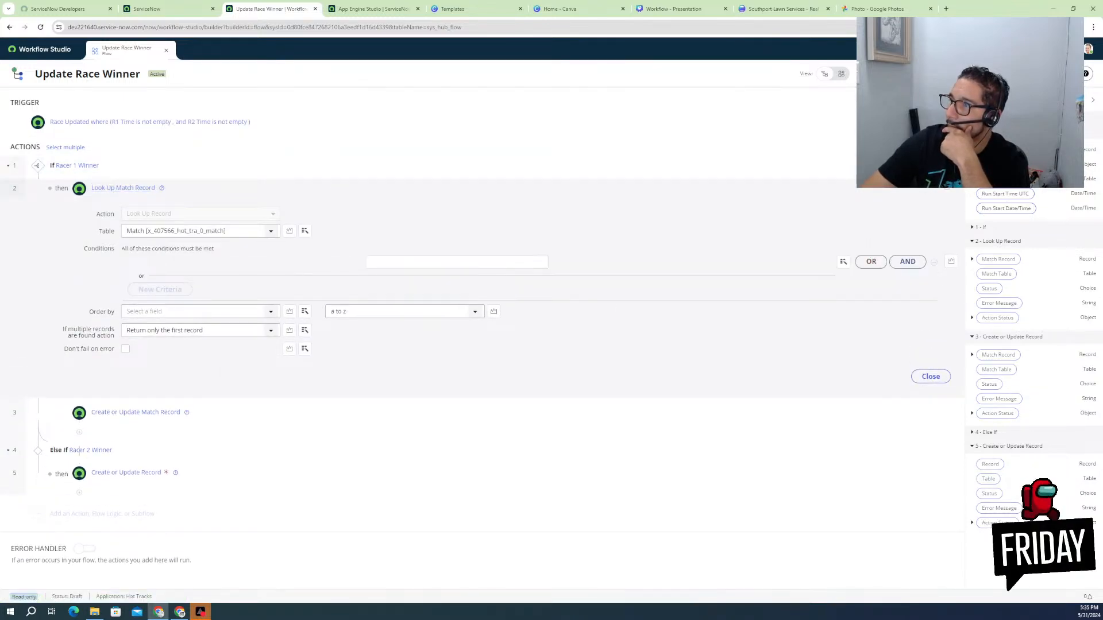
scroll(990, 199, "up", 4)
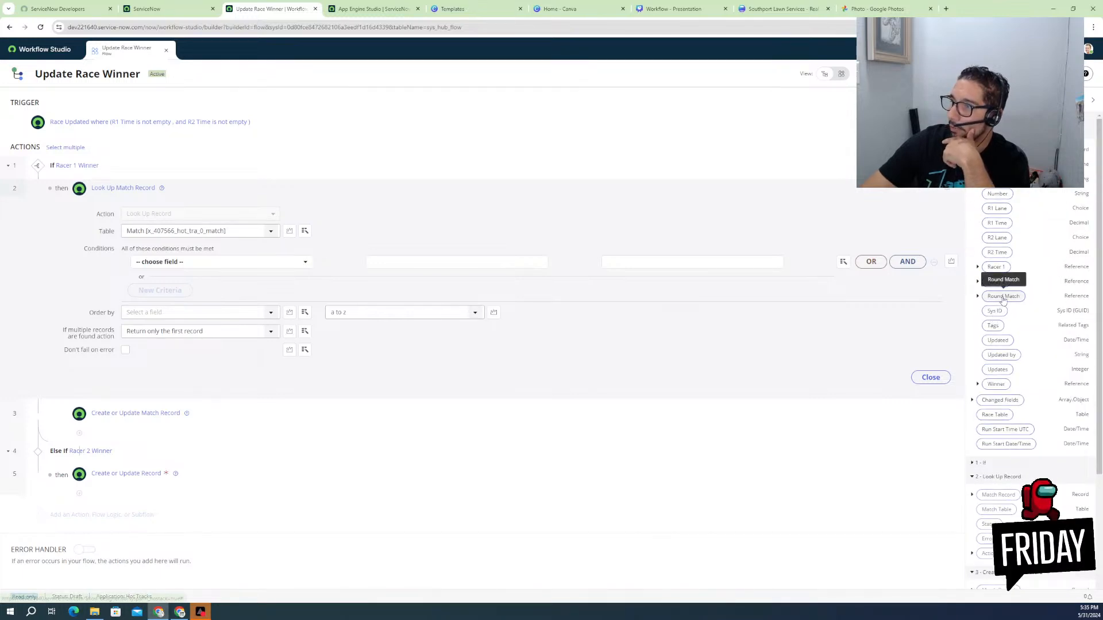
left_click_drag(1003, 297, 257, 261)
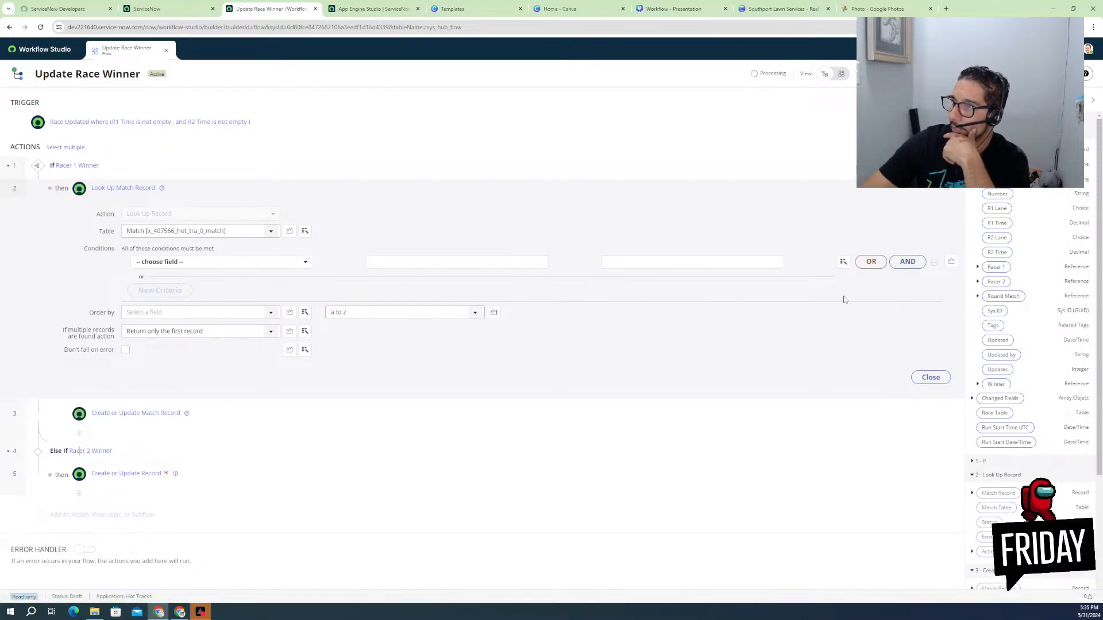
scroll(1028, 299, "up", 4)
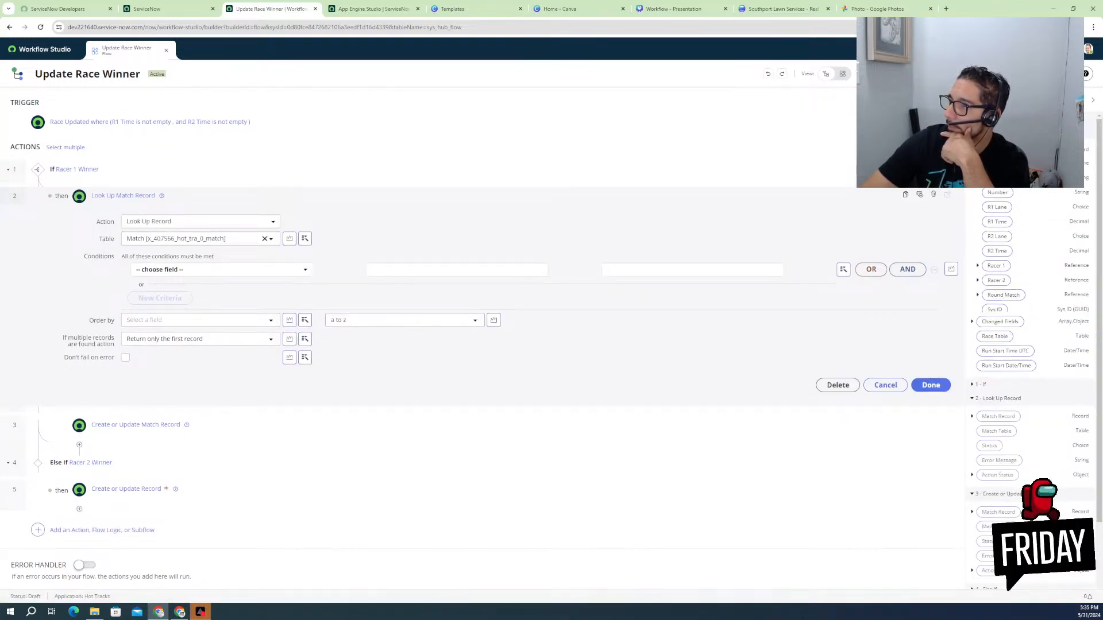
left_click_drag(1004, 297, 205, 269)
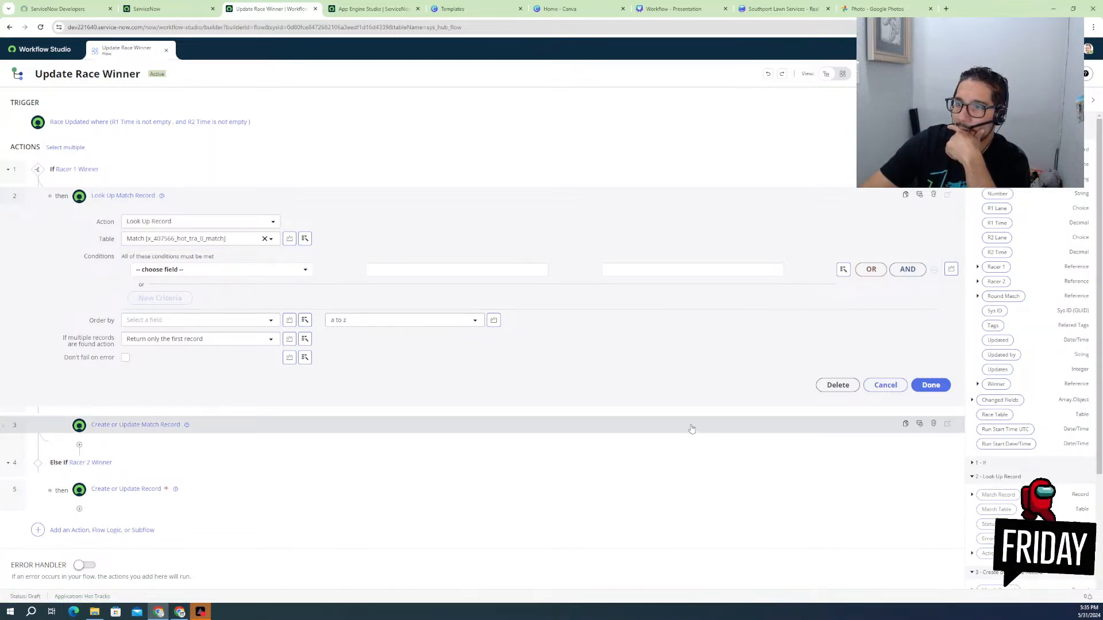
left_click(886, 385)
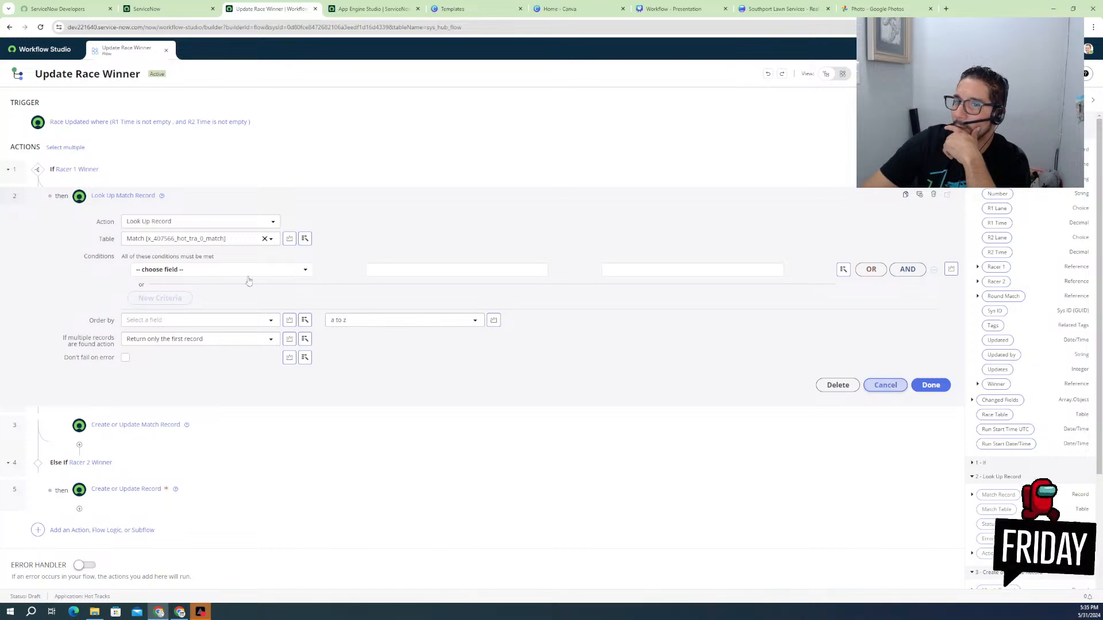
- Look through the Match fields available for the Look Up Match Record condition and search them for "pare"
left_click(104, 197)
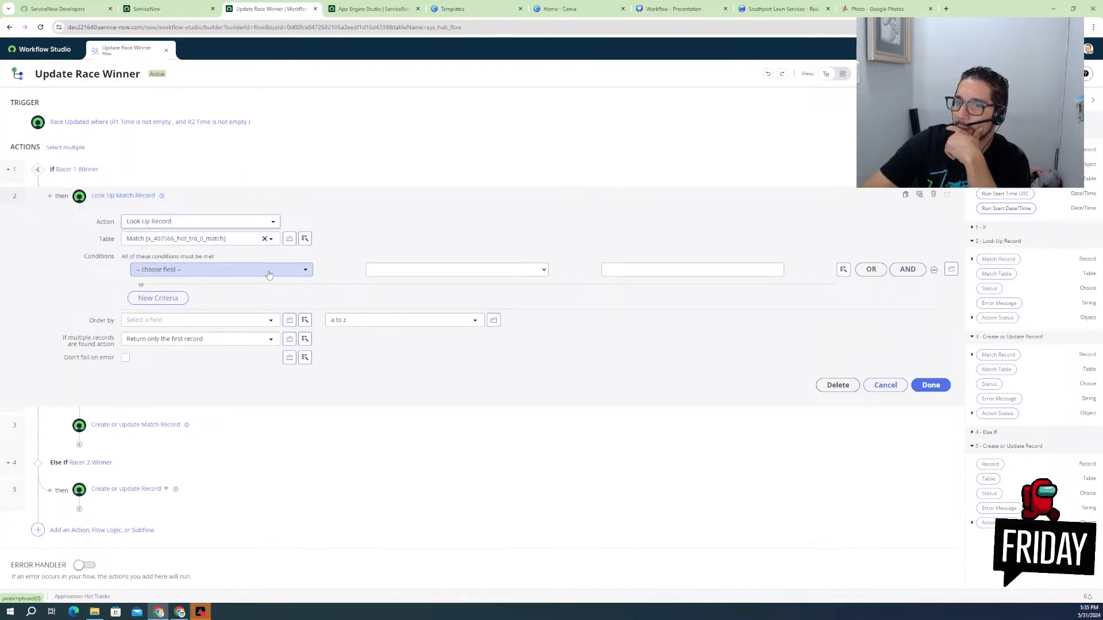
left_click(269, 275)
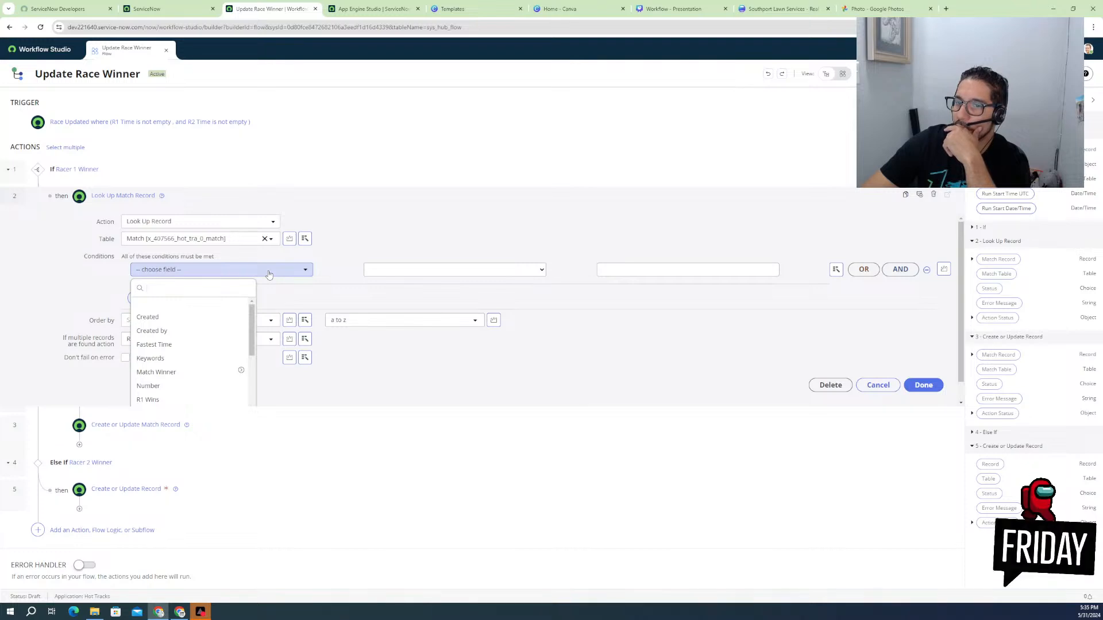
scroll(212, 353, "down", 2)
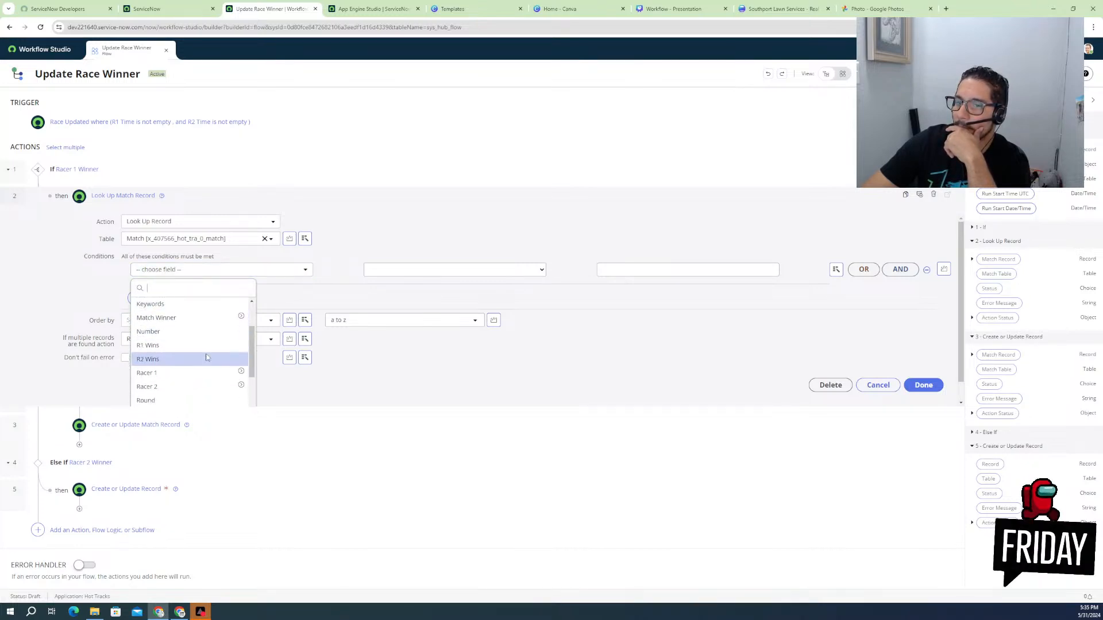
scroll(207, 358, "down", 3)
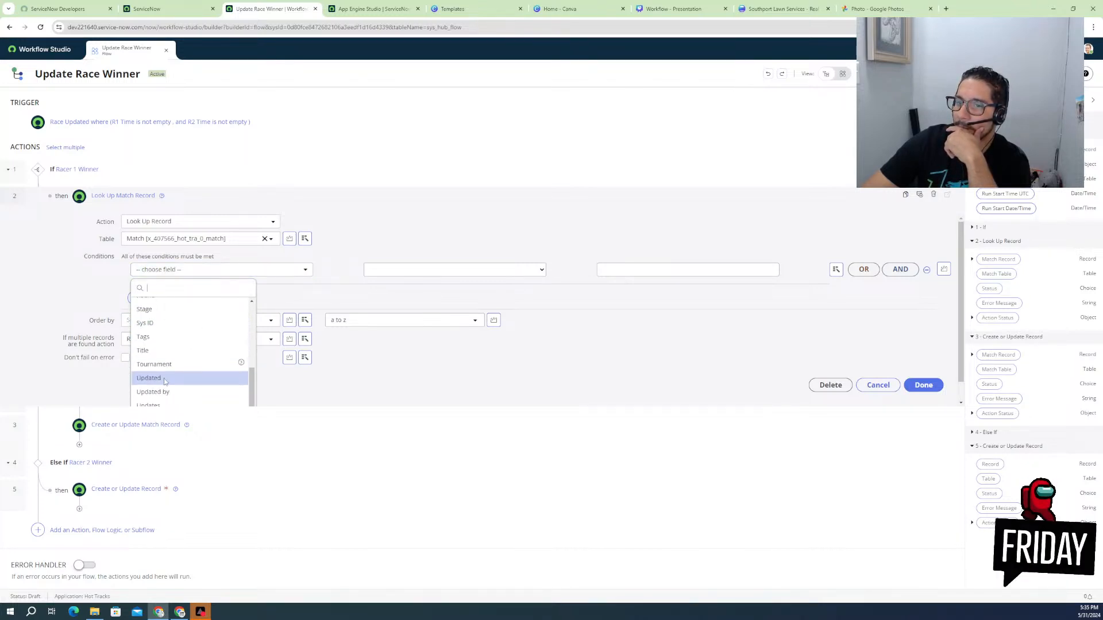
scroll(165, 382, "down", 3)
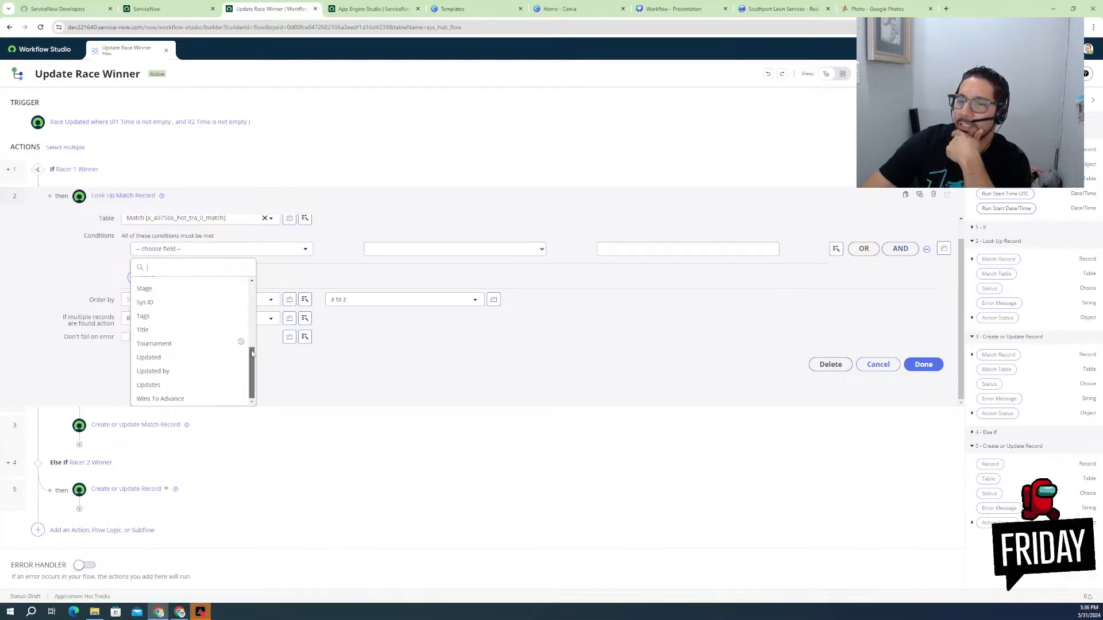
mouse_move(251, 362)
left_mouse_down()
mouse_move(251, 281)
mouse_move(250, 374)
left_mouse_up()
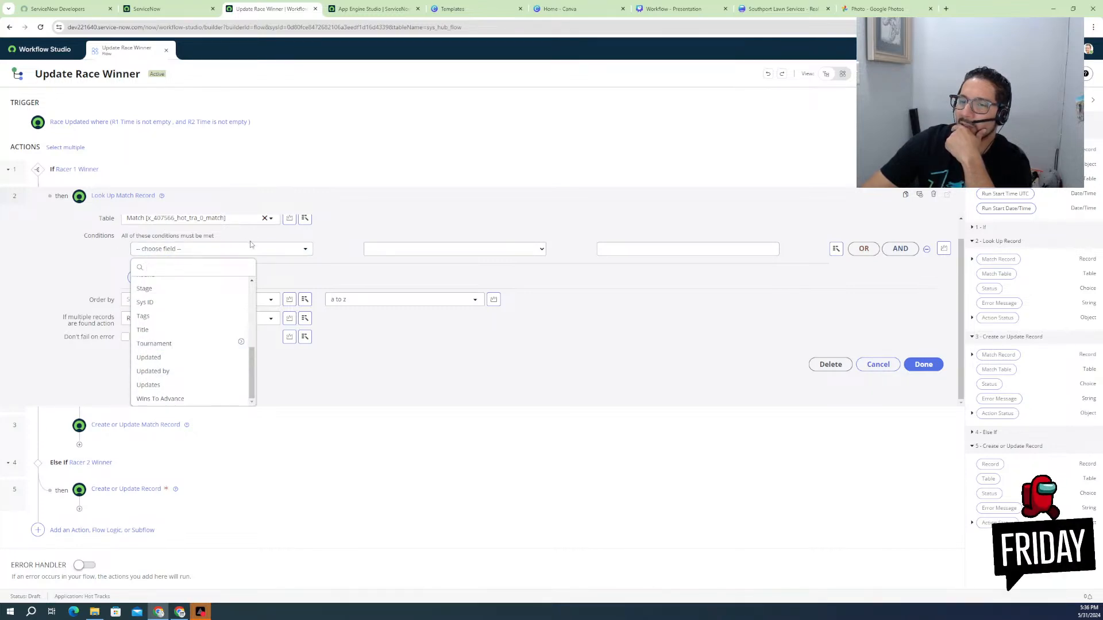
scroll(190, 356, "up", 10)
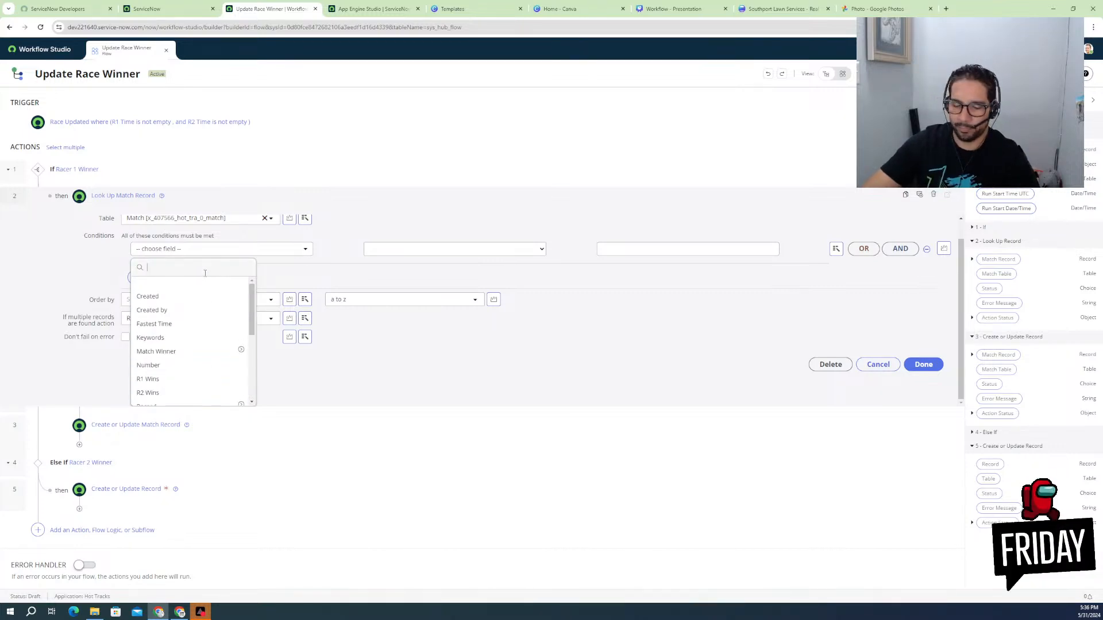
type("par")
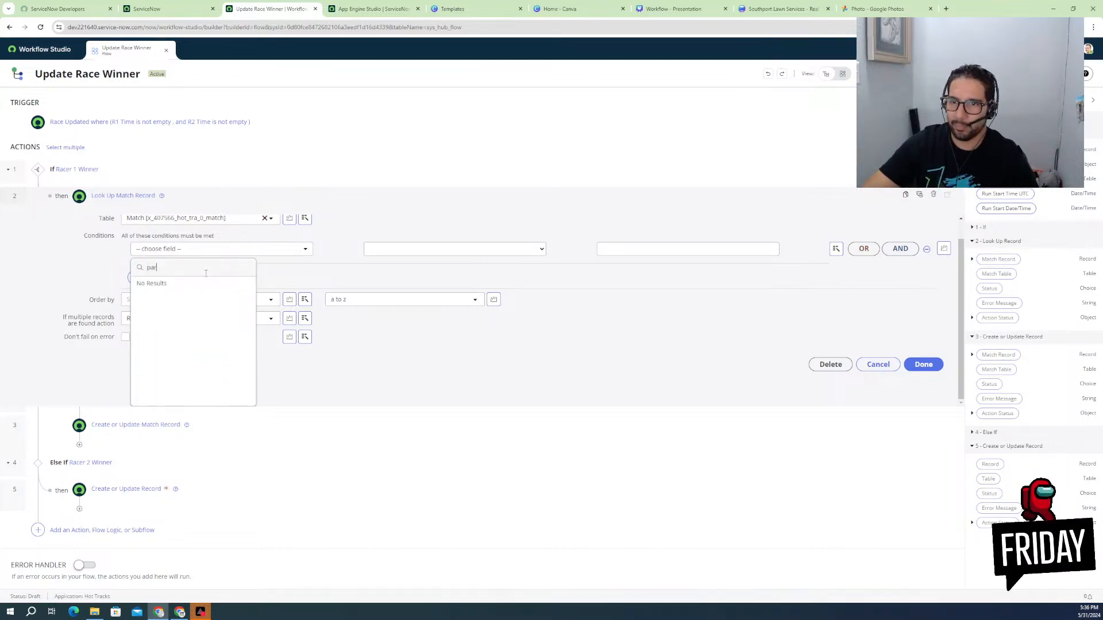
type("e")
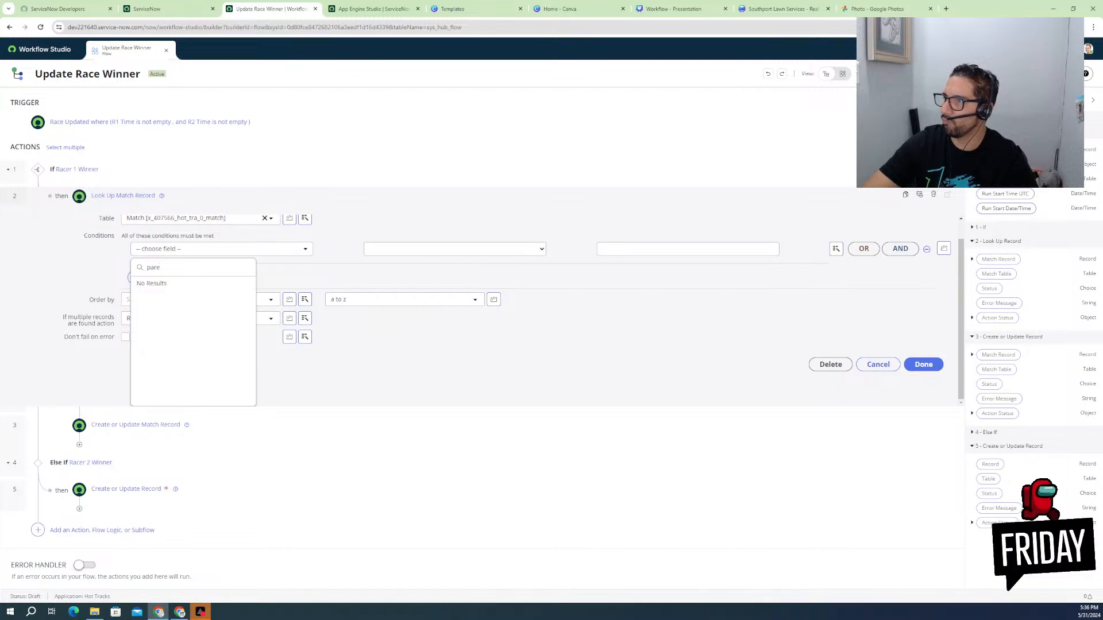
- Use the trigger Race record's Round Match data pill as the condition of the Look Up Match Record action
left_click(972, 149)
left_click_drag(1002, 296, 266, 275)
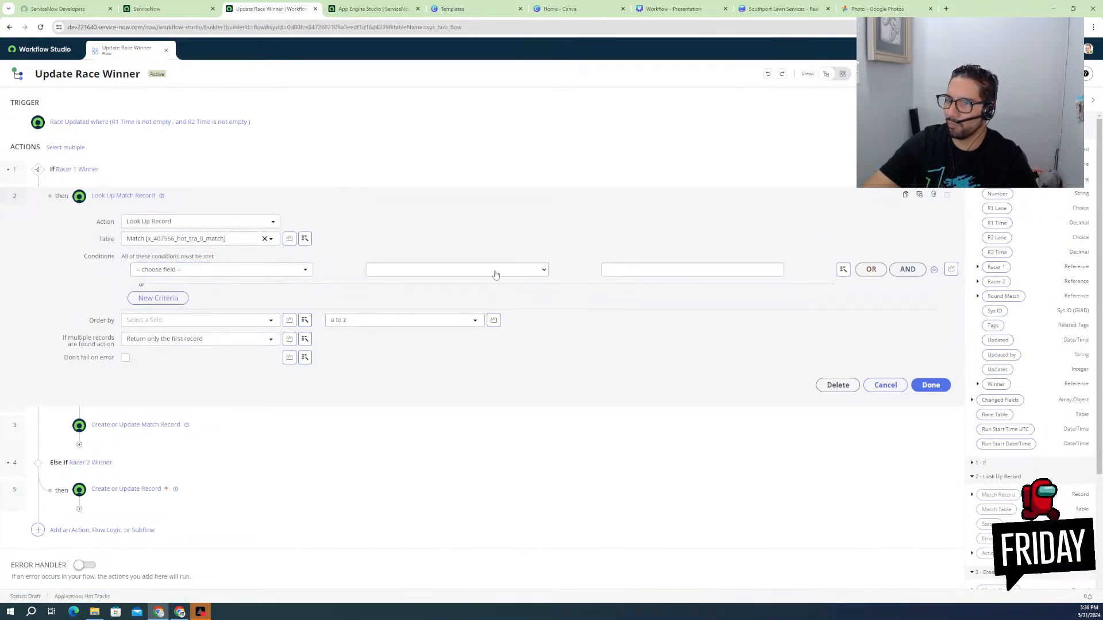
left_click_drag(1006, 299, 686, 271)
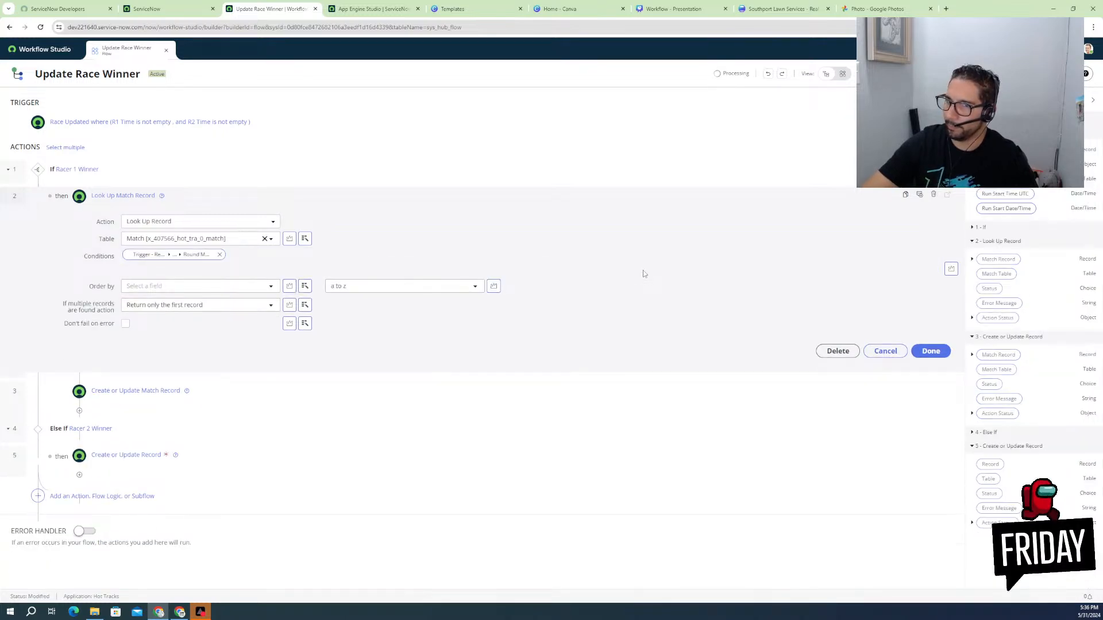
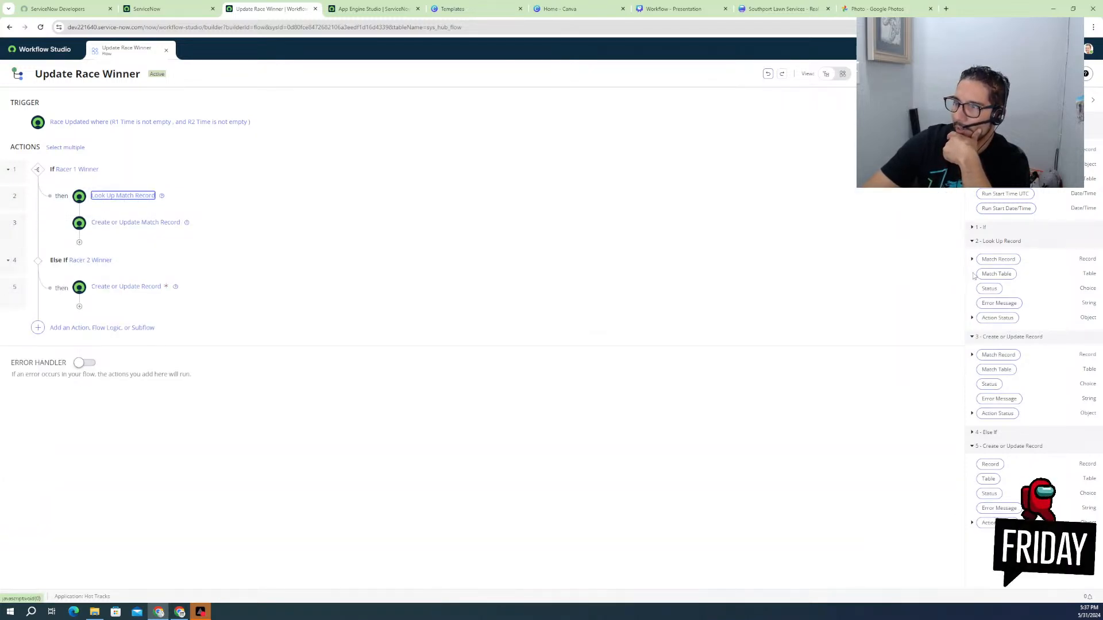
- In the Create or Update Match Record action, set R1 Wins to the looked-up Match record's R1 Wins data pill
left_click(126, 224)
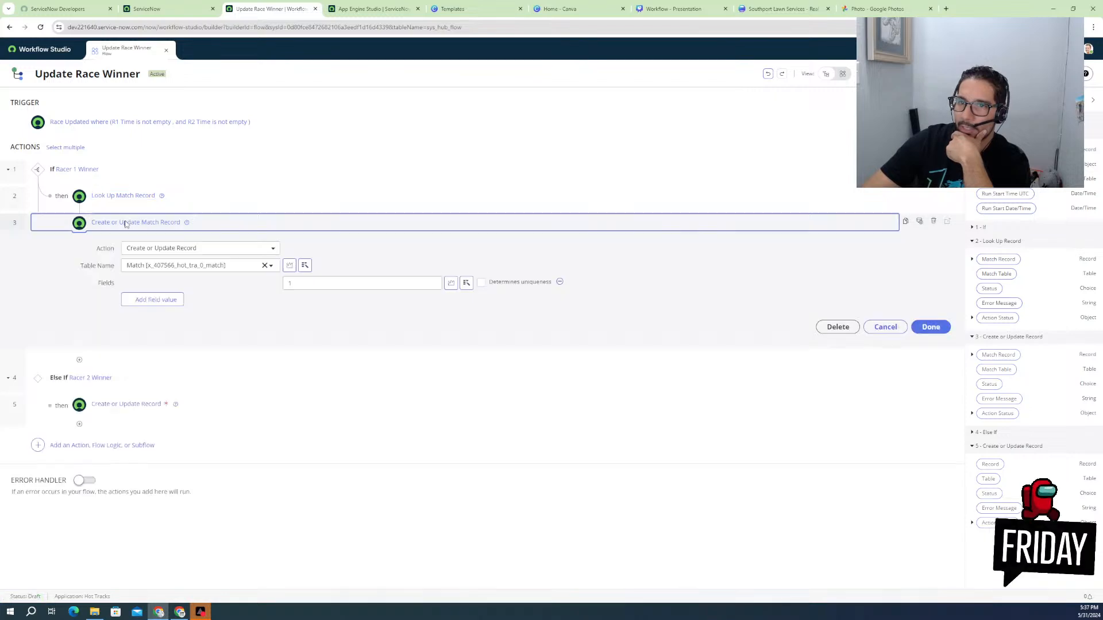
left_click(126, 224)
left_click(125, 225)
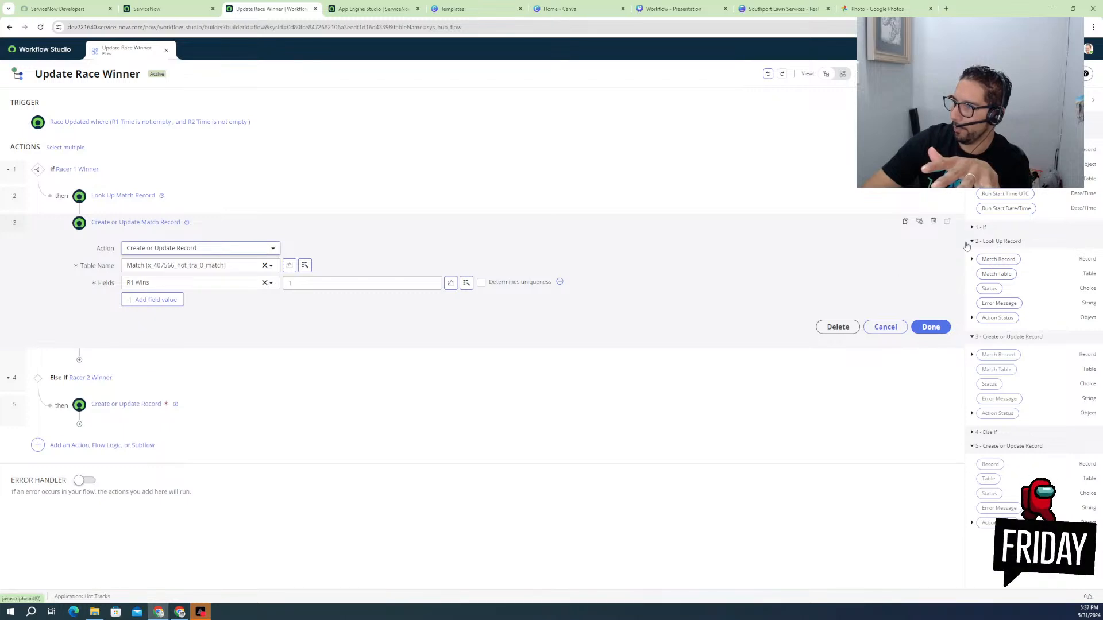
left_click(972, 259)
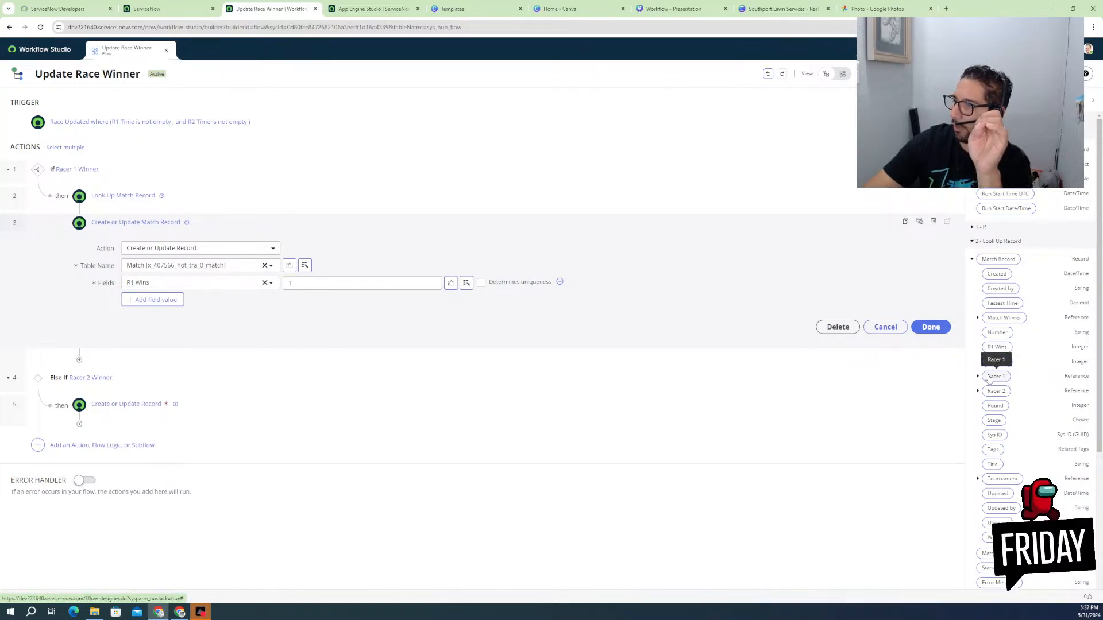
left_click_drag(996, 347, 299, 285)
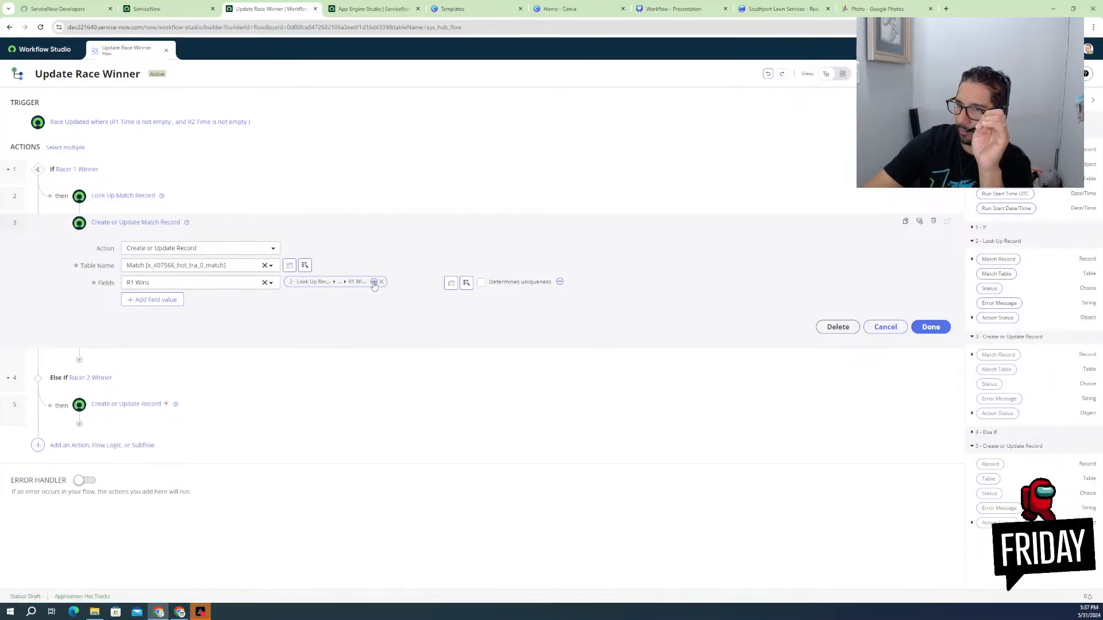
- Apply a Math Add transform with the number 1 to the R1 Wins data pill
left_click(374, 283)
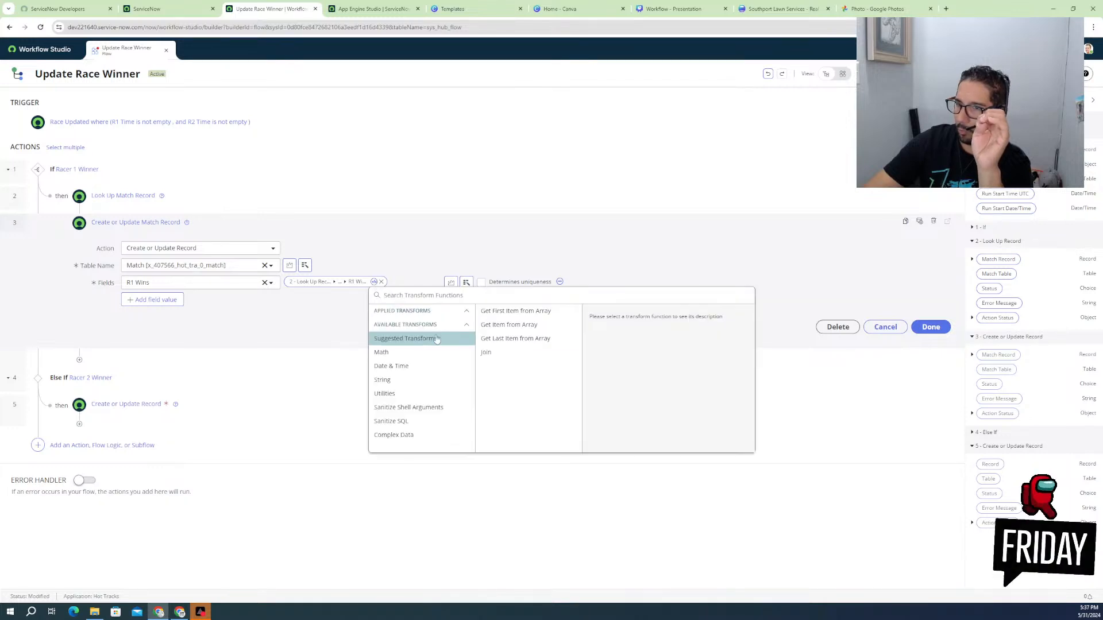
left_click(390, 353)
left_click(493, 325)
left_click(602, 420)
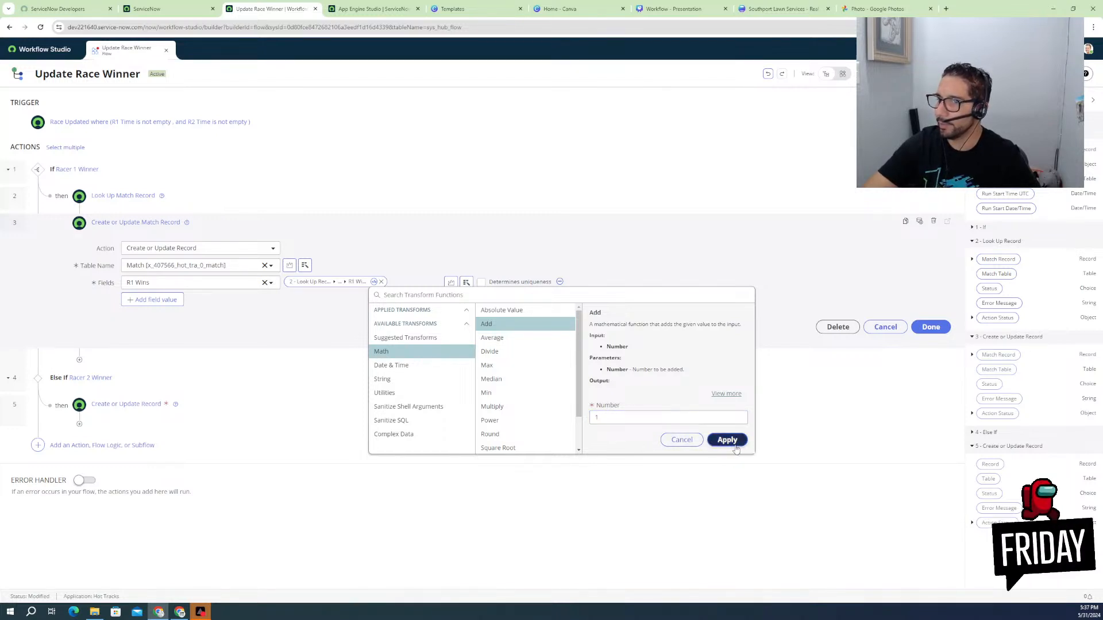
left_click(731, 440)
left_click(281, 334)
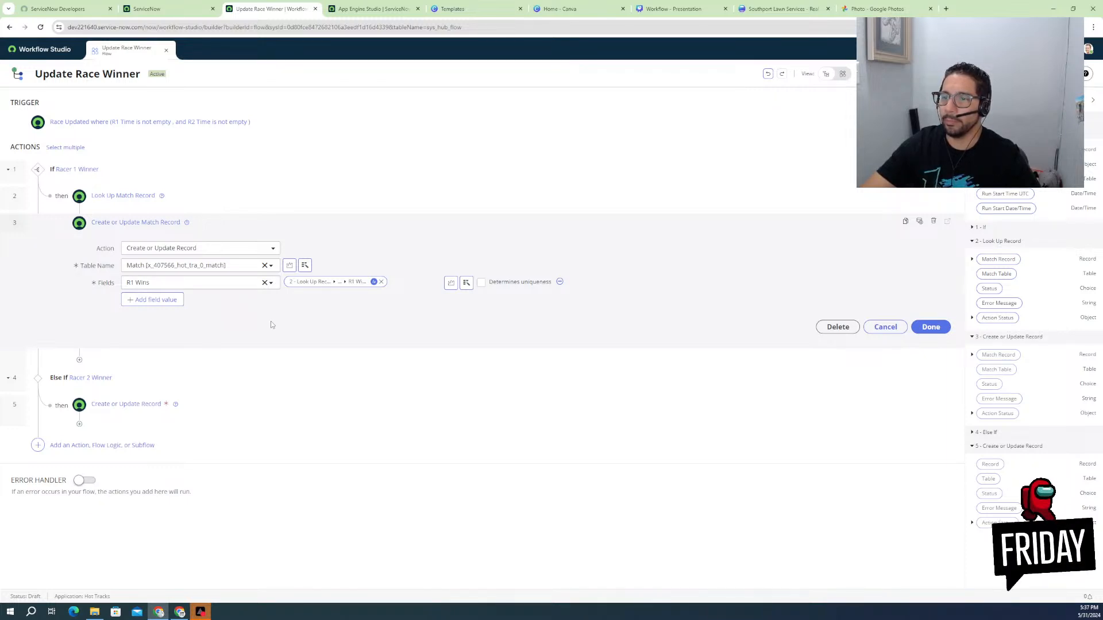
- Add a Create or Update Record action at the end of the Racer 1 Winner branch, using the Race table
left_click(80, 362)
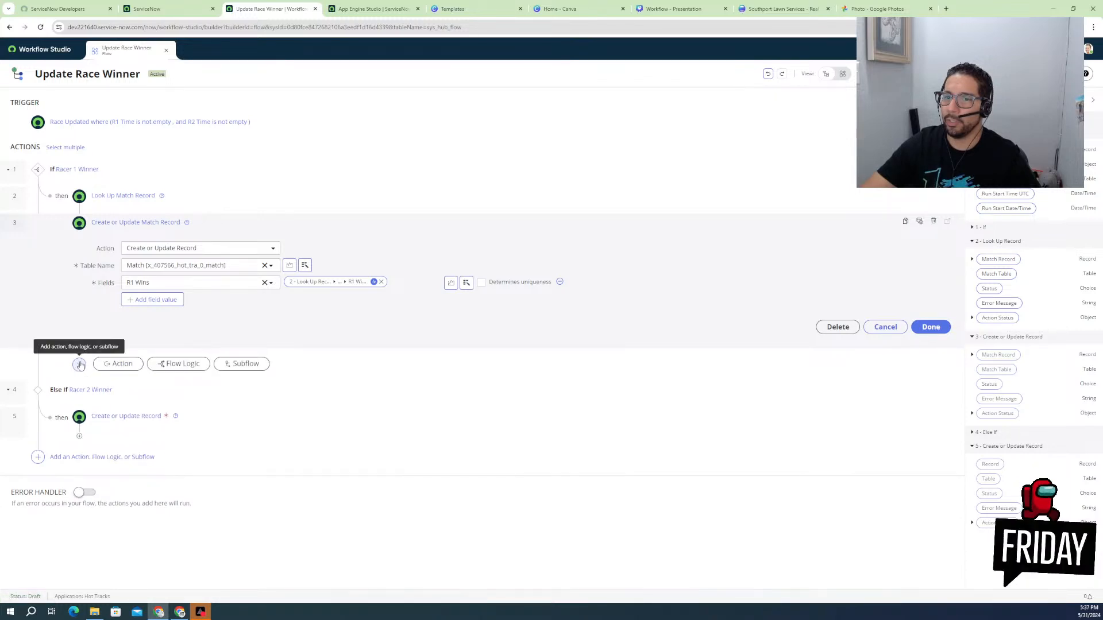
left_click(121, 368)
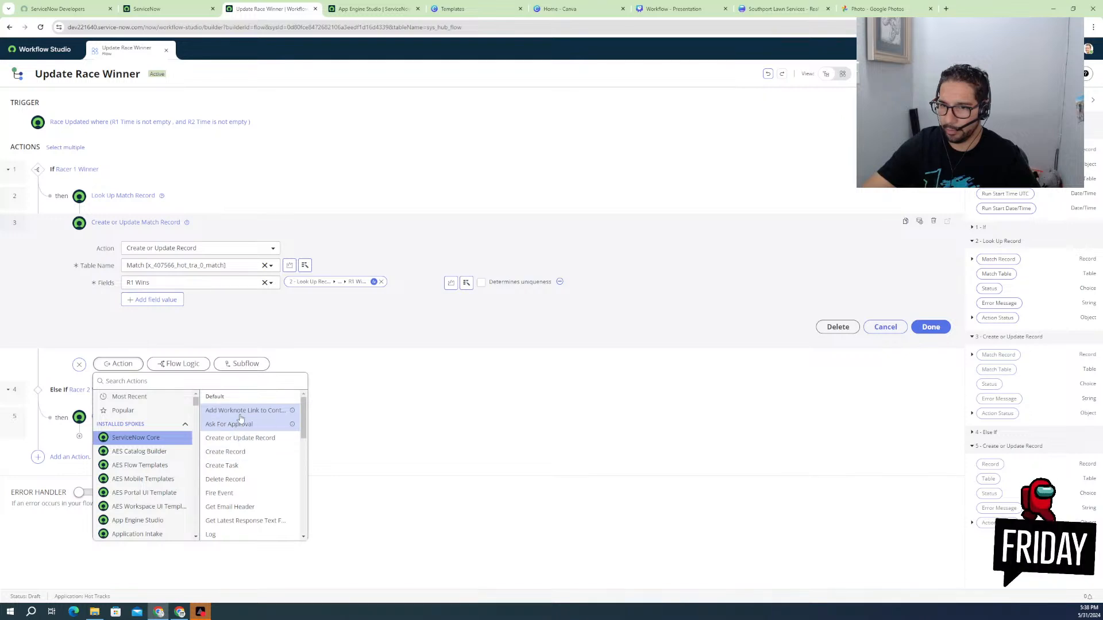
left_click(246, 439)
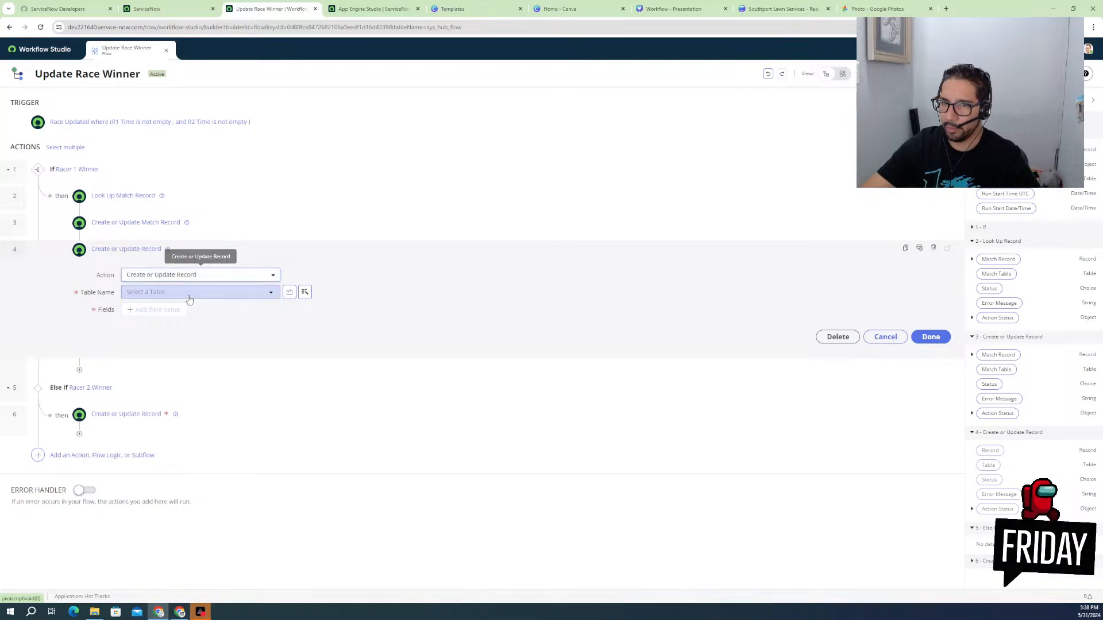
left_click(239, 280)
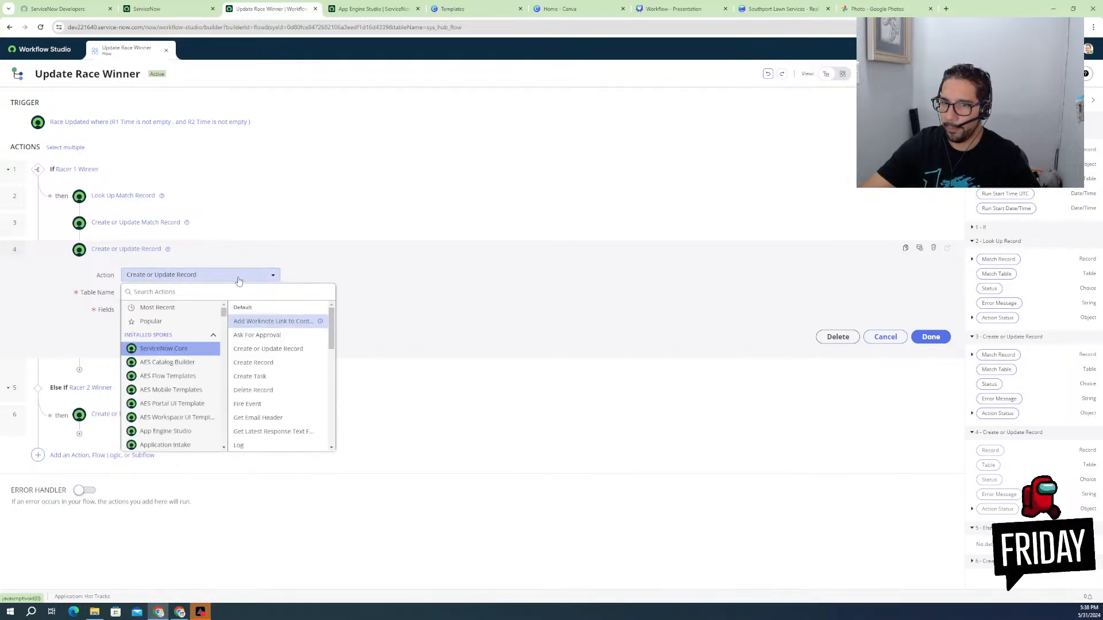
left_click(266, 254)
left_click(123, 250)
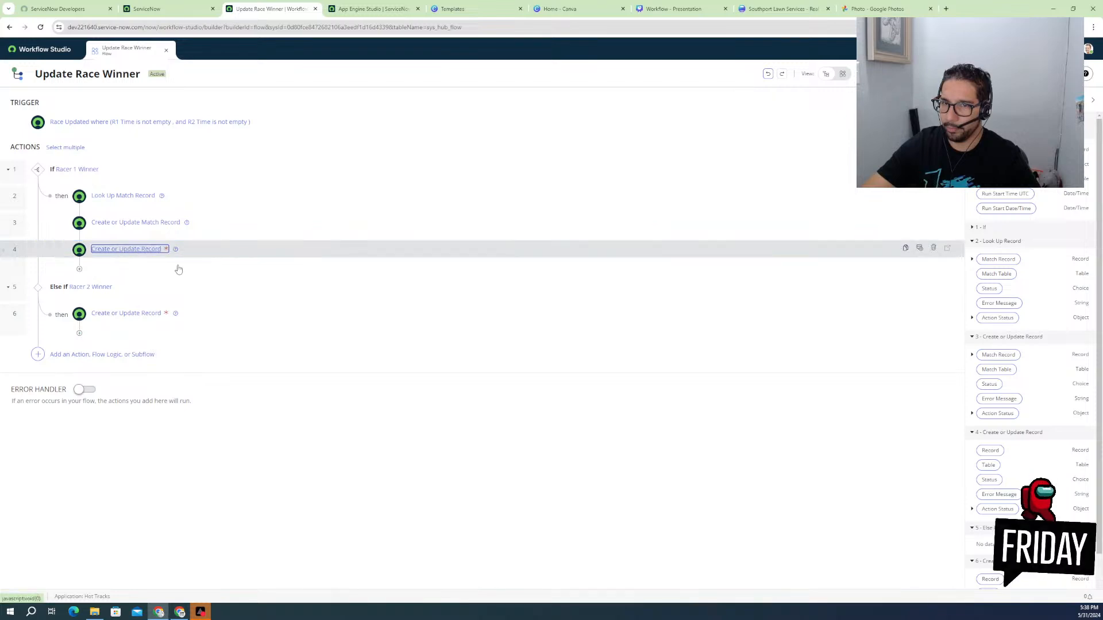
left_click(167, 295)
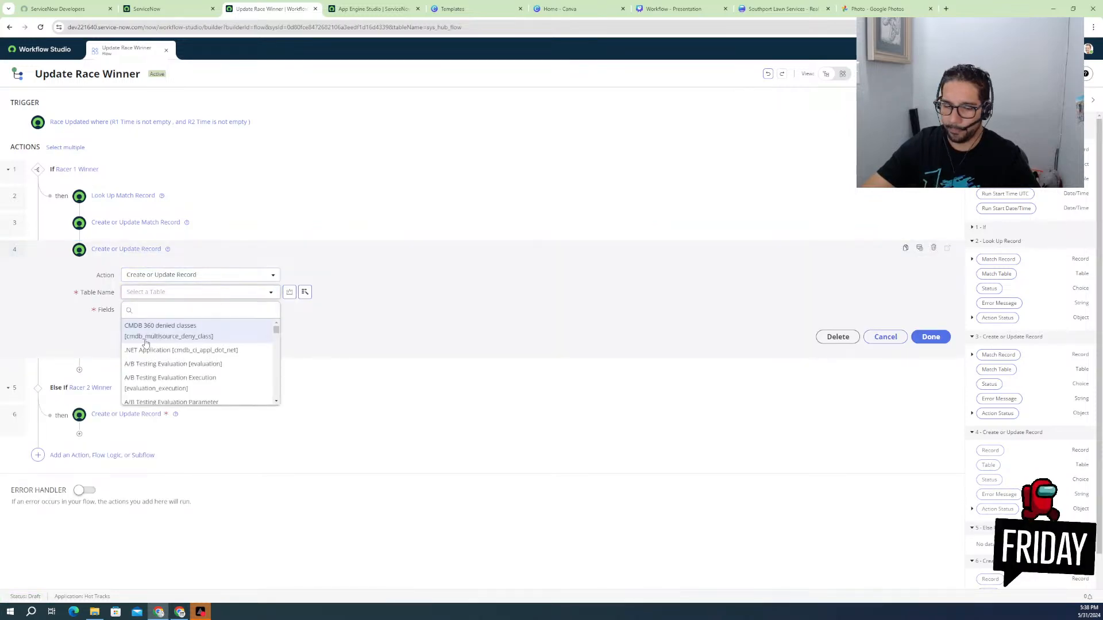
type("race")
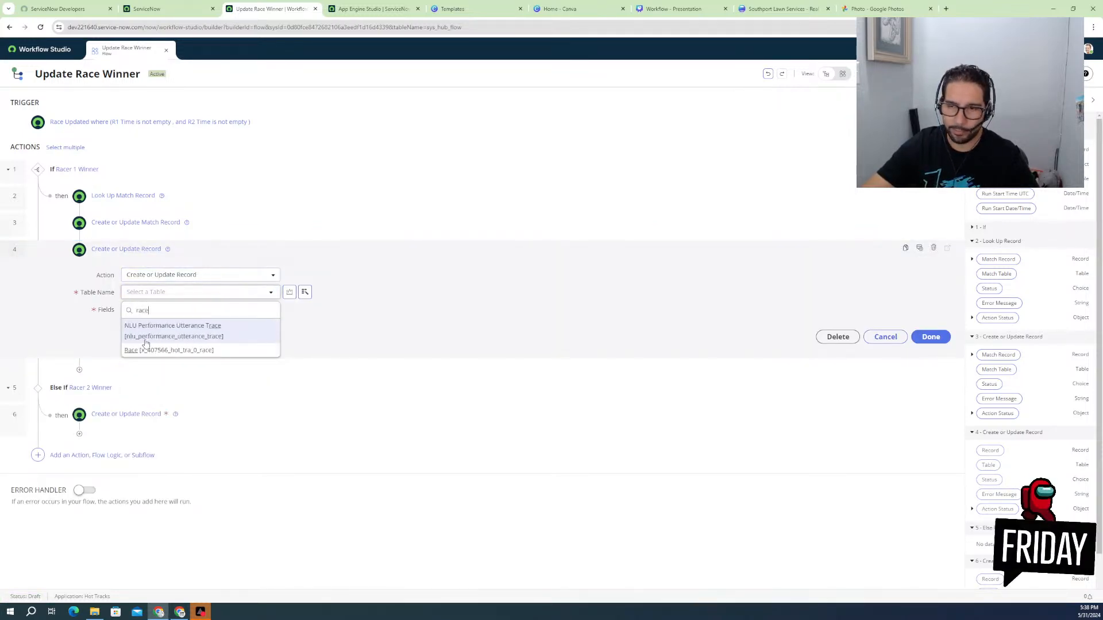
left_click(159, 352)
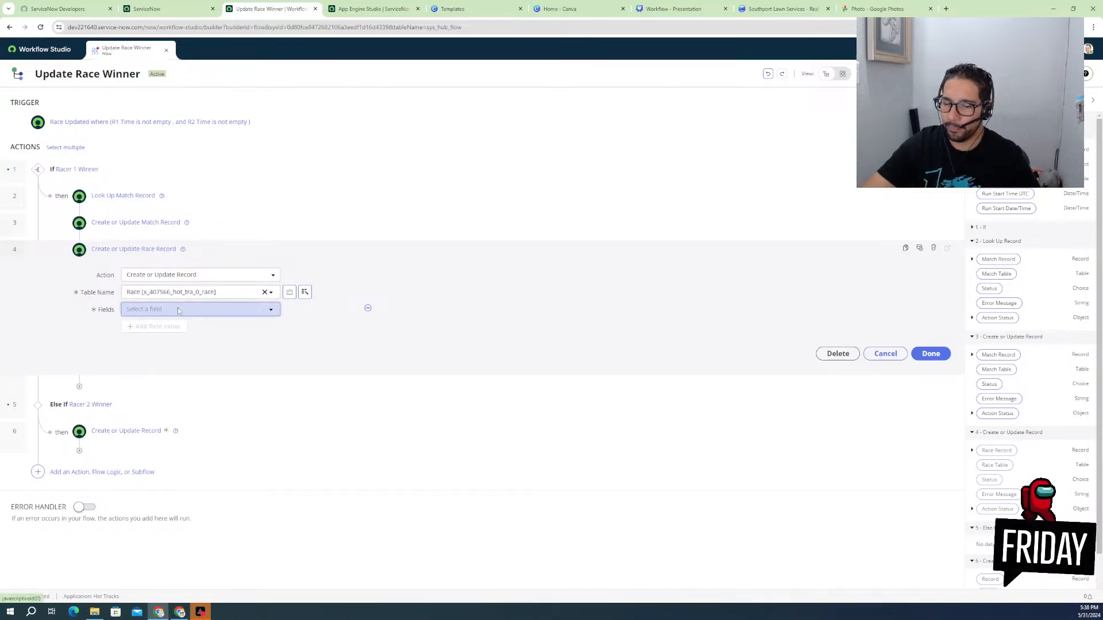
- Set the Winner field of the new Race record action to the trigger Race record's Racer 1 data pill
left_click(175, 310)
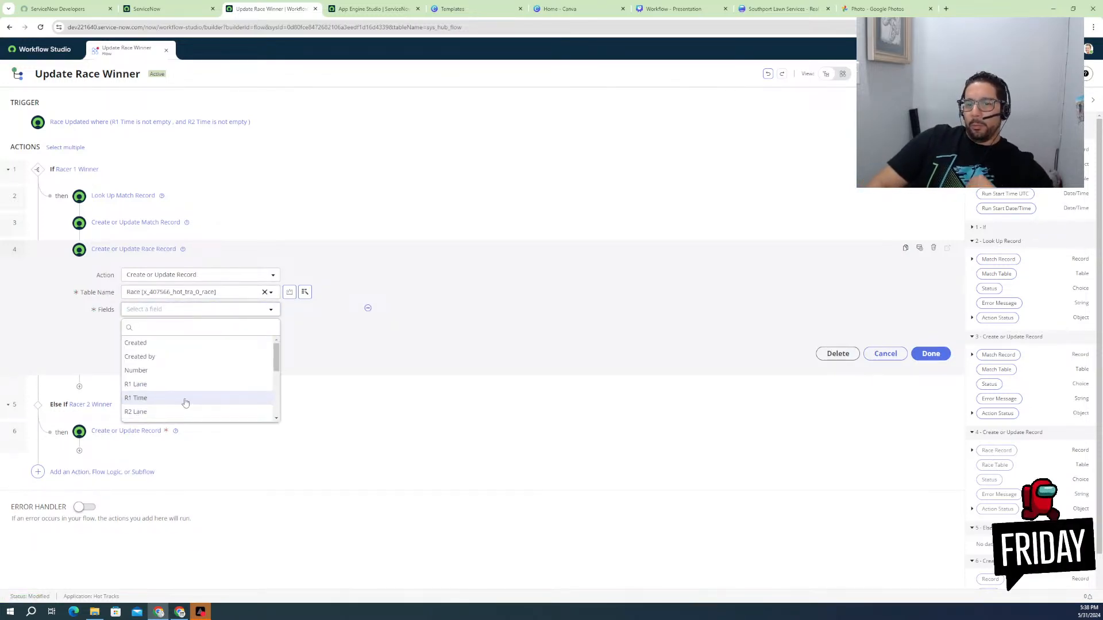
scroll(196, 399, "down", 1)
scroll(184, 384, "down", 1)
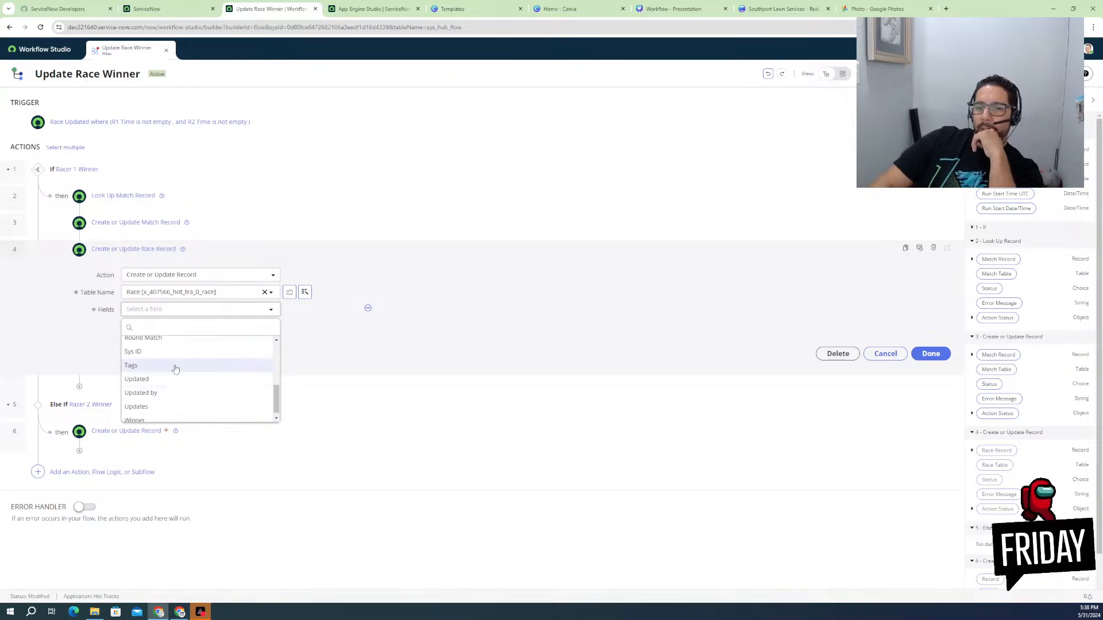
scroll(175, 371, "up", 1)
scroll(174, 373, "down", 1)
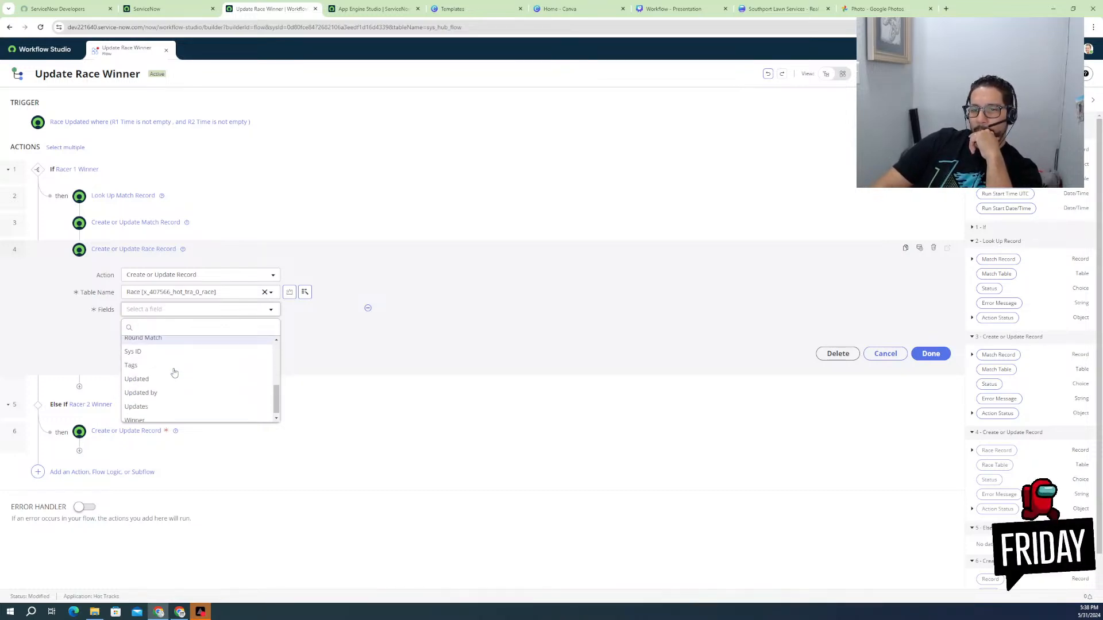
left_click(141, 416)
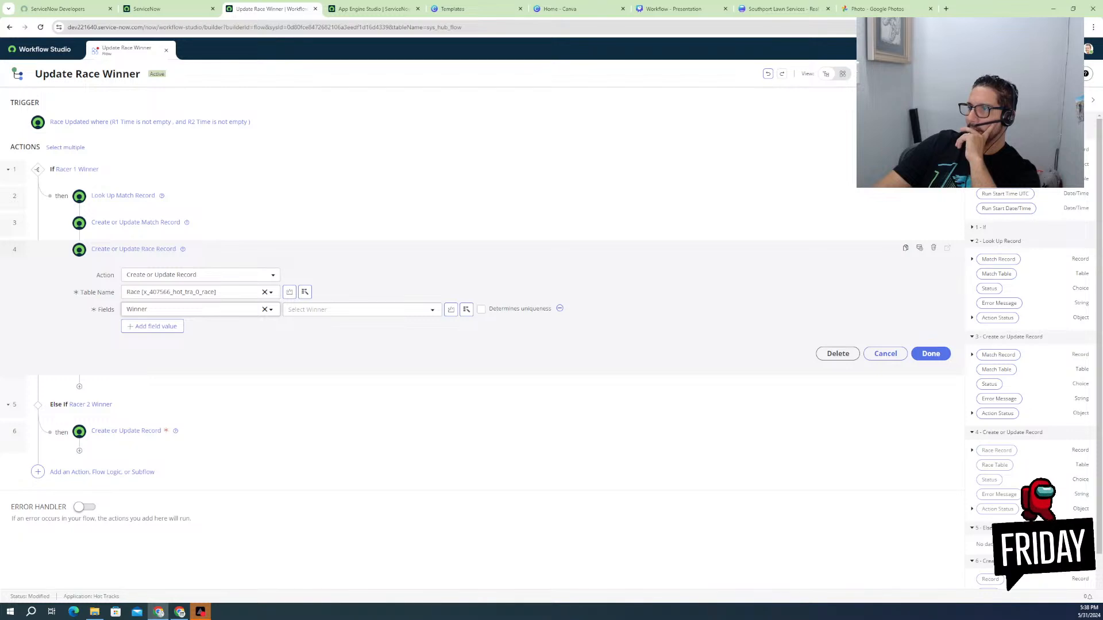
scroll(1032, 390, "up", 4)
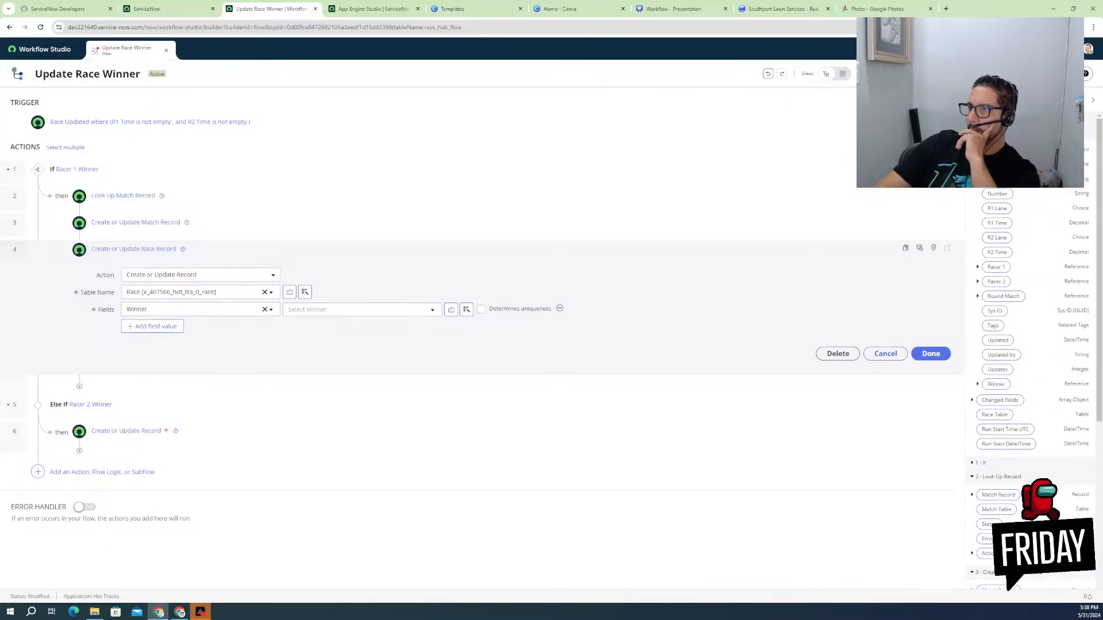
left_click_drag(998, 266, 414, 330)
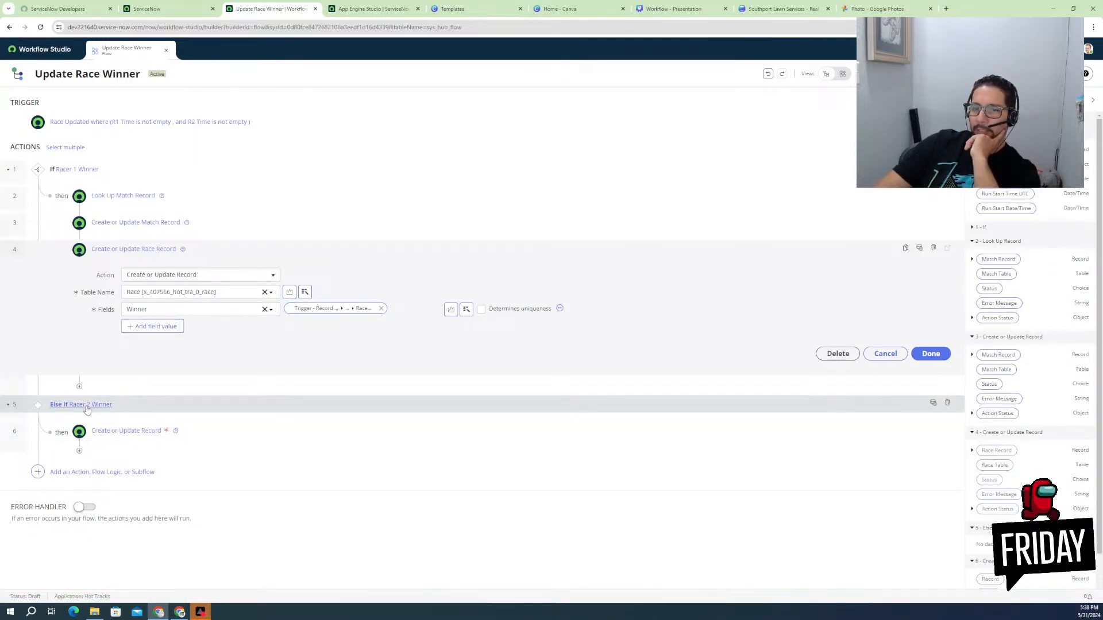
- Set the Racer 2 Winner branch's condition to the trigger Race record's R2 Time less than its R1 Time
left_click(87, 408)
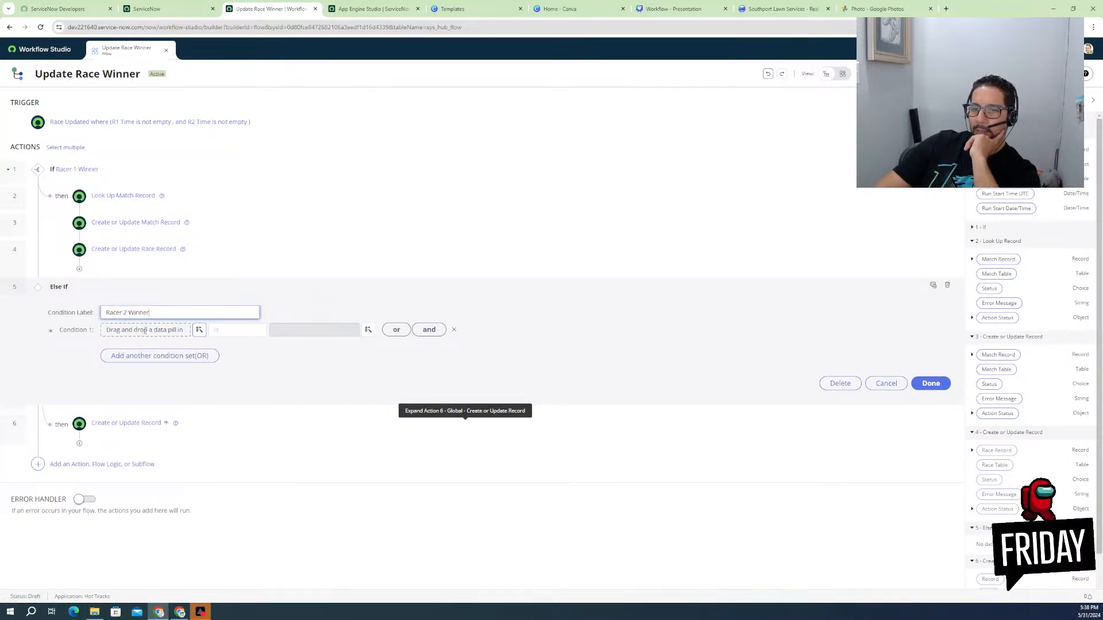
left_click(145, 331)
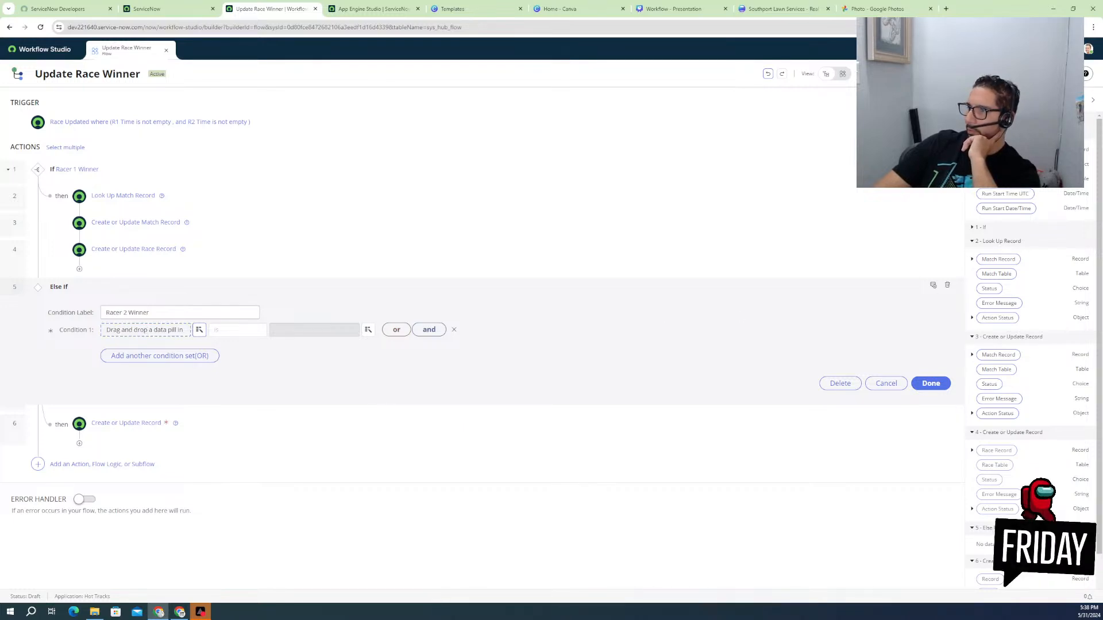
scroll(1000, 241, "up", 4)
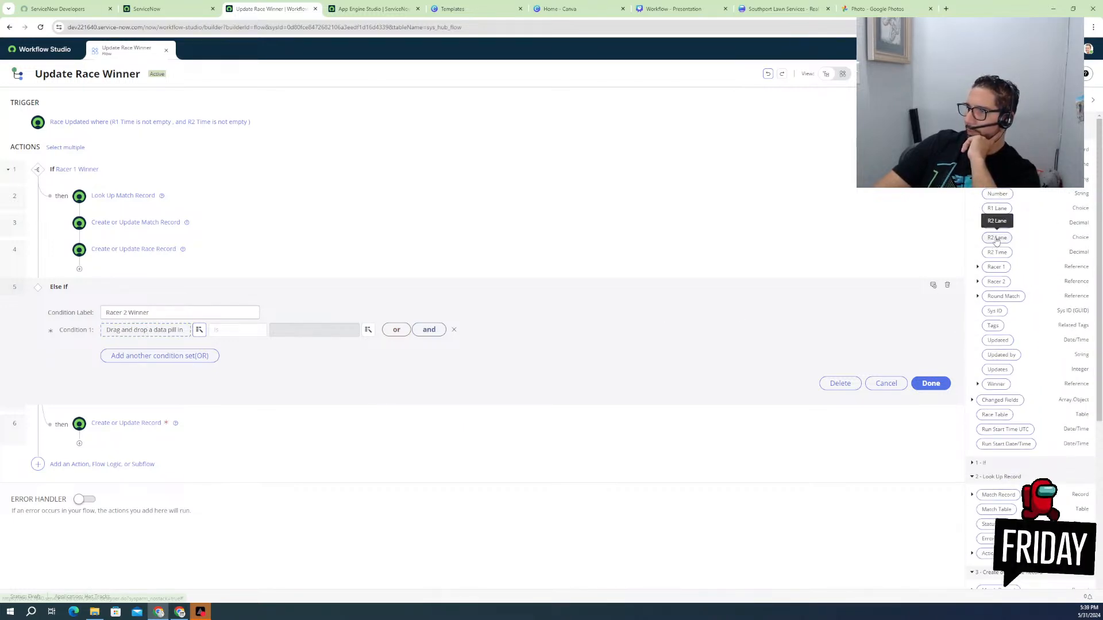
left_click_drag(997, 253, 191, 335)
left_click(249, 330)
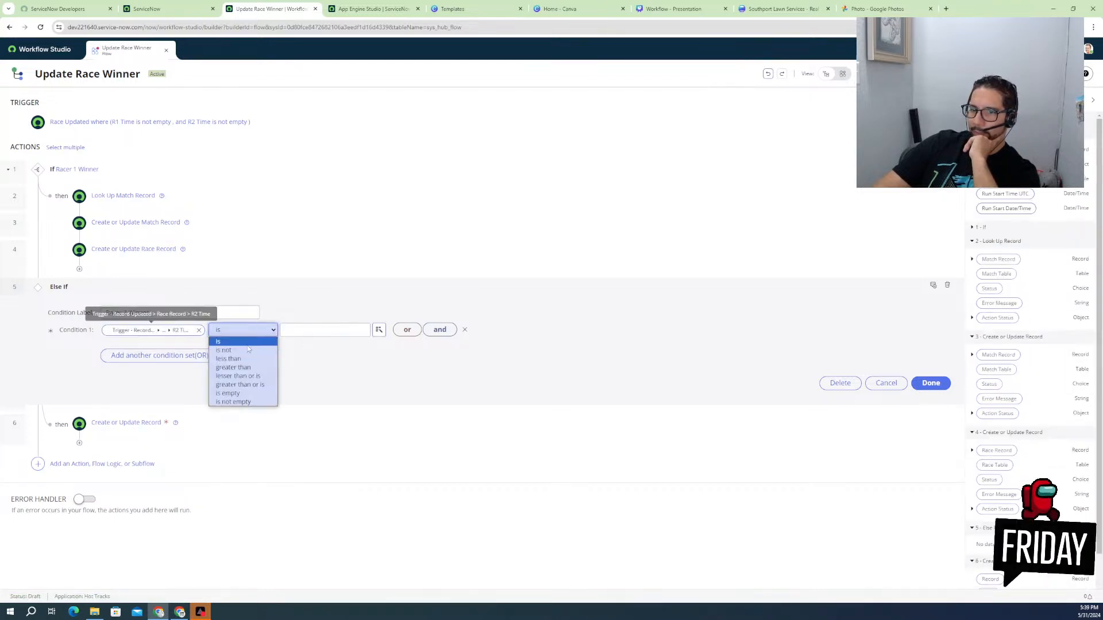
left_click(251, 359)
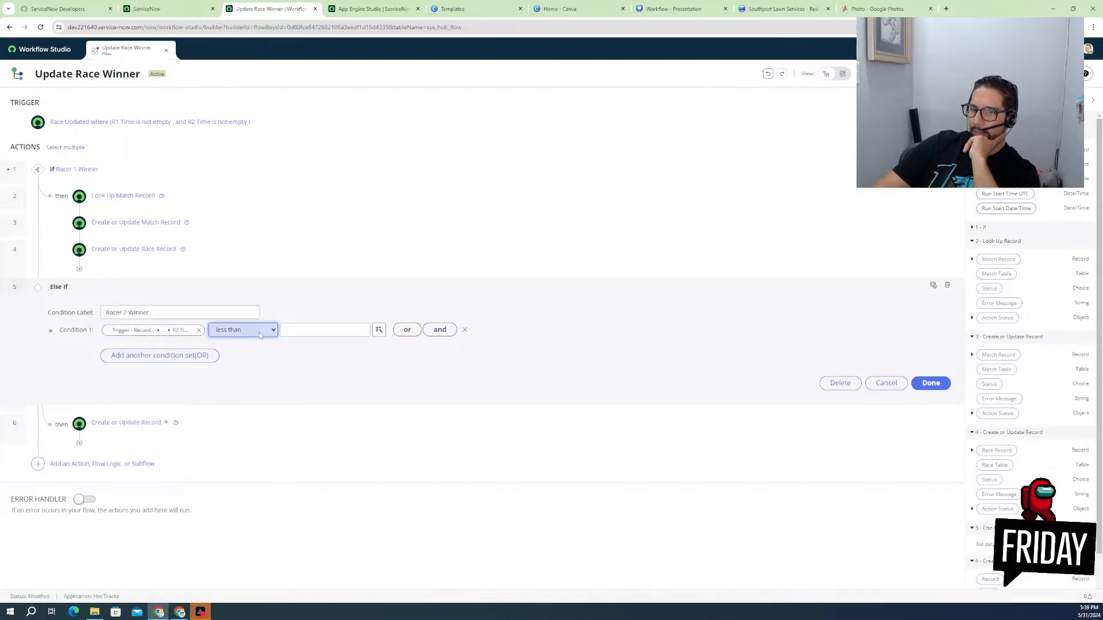
left_click(260, 336)
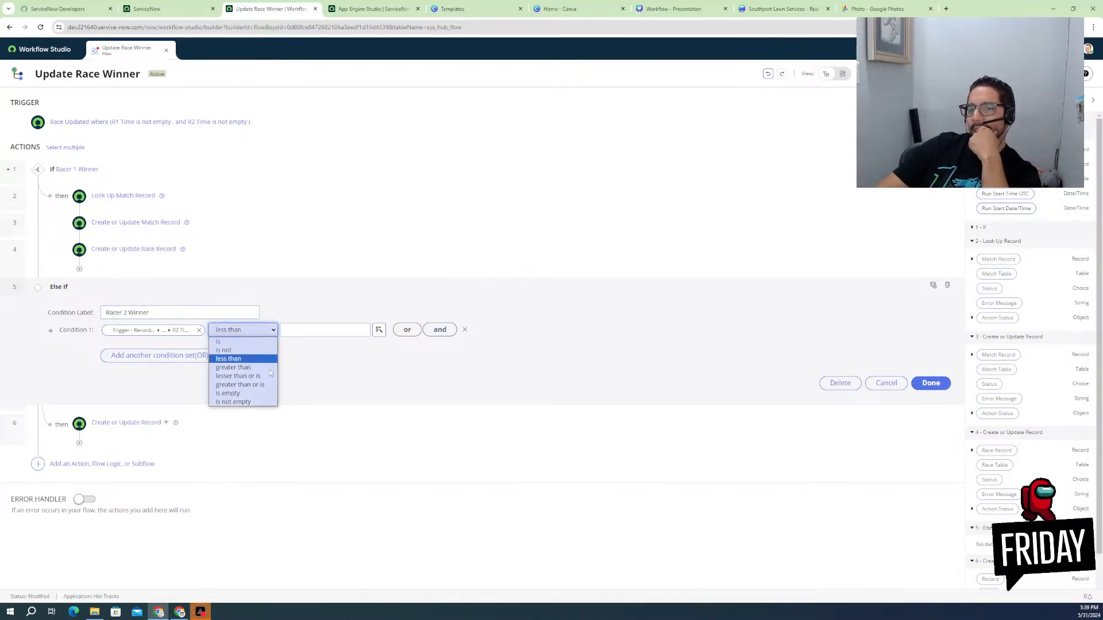
left_click(419, 389)
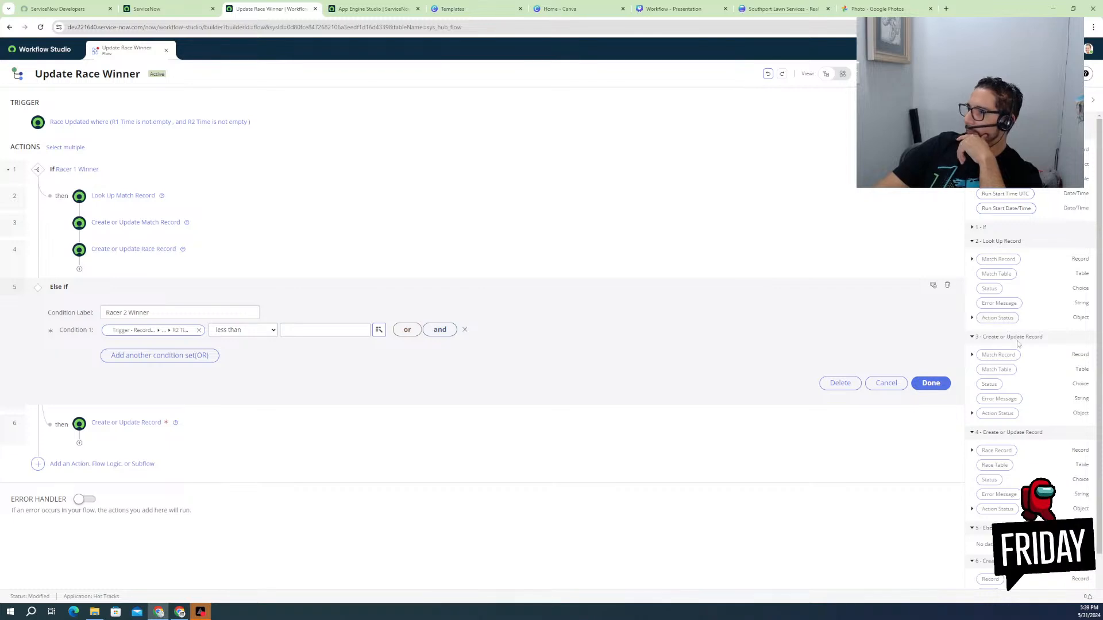
scroll(982, 207, "up", 4)
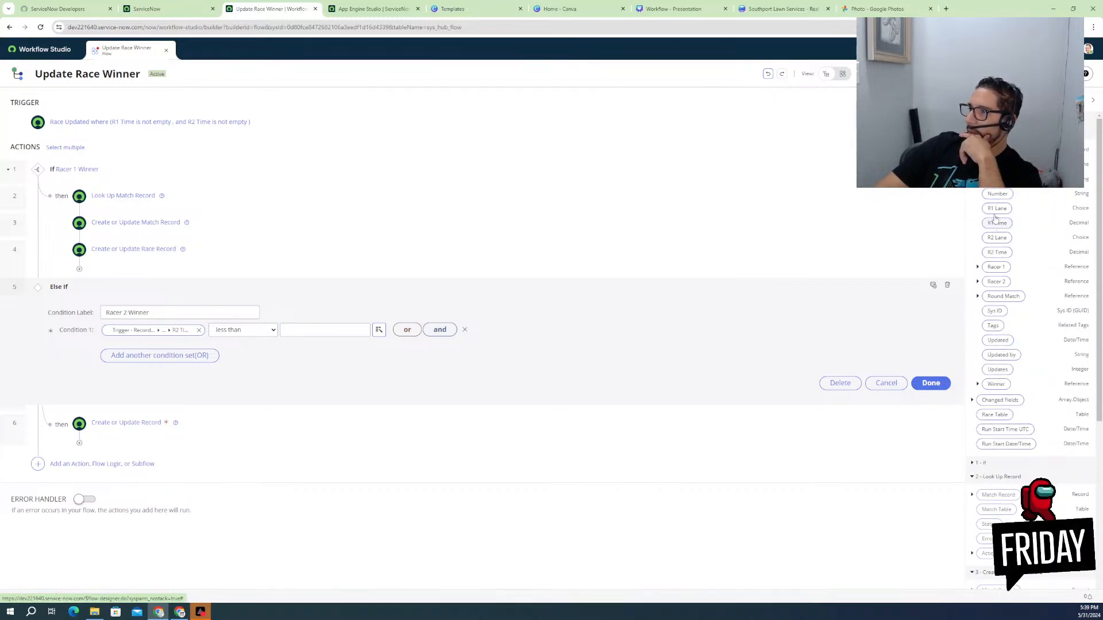
left_click_drag(992, 227, 317, 327)
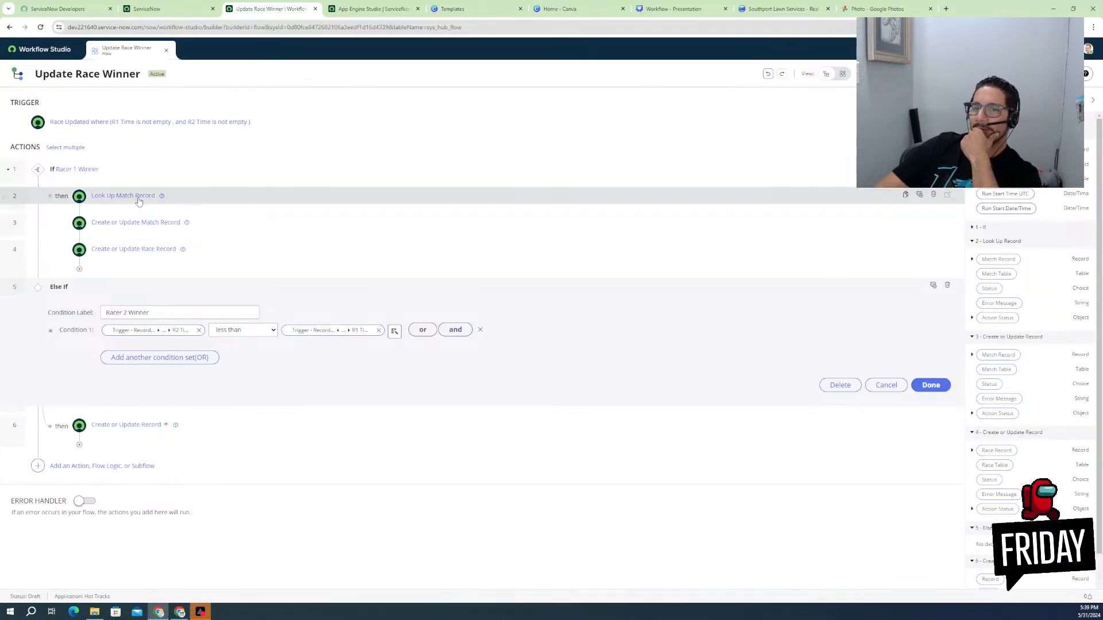
left_click(904, 197)
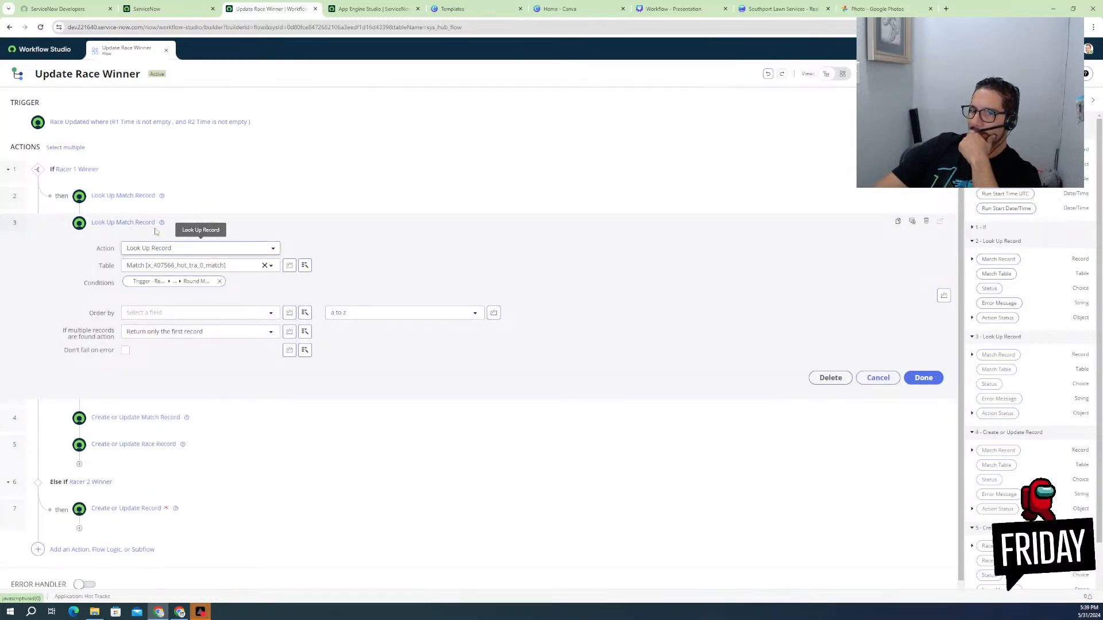
left_click(78, 225)
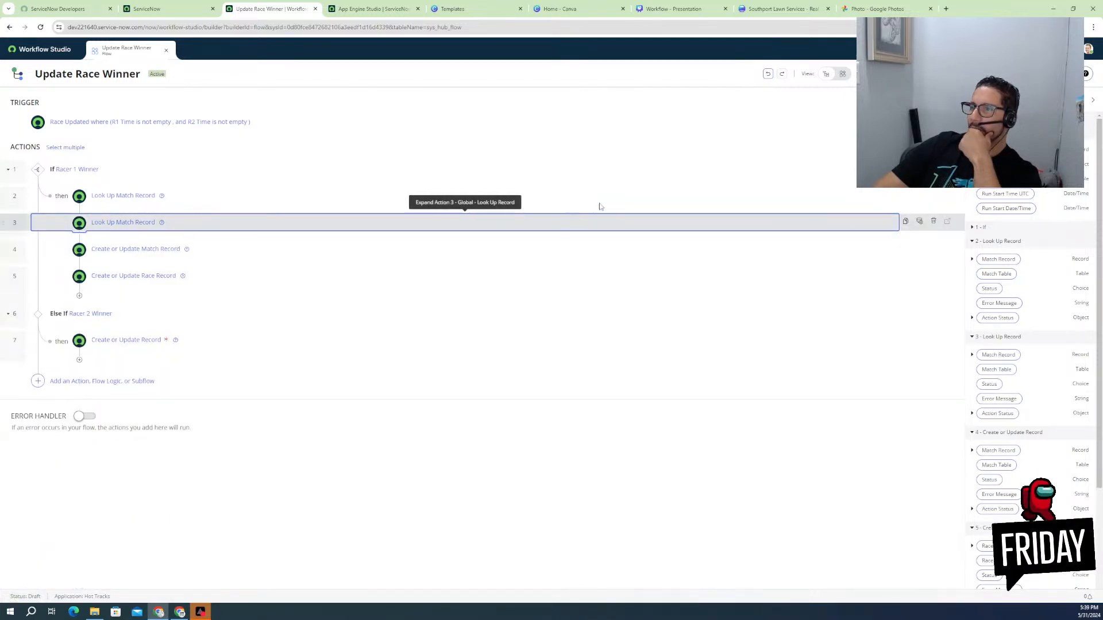
left_click(934, 223)
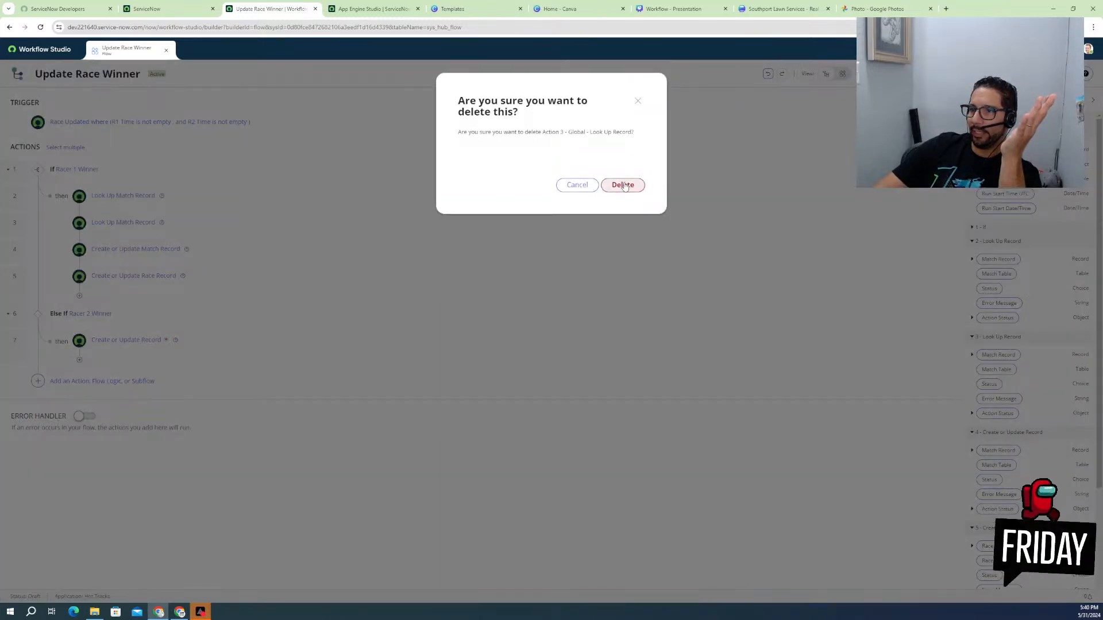
key("Return")
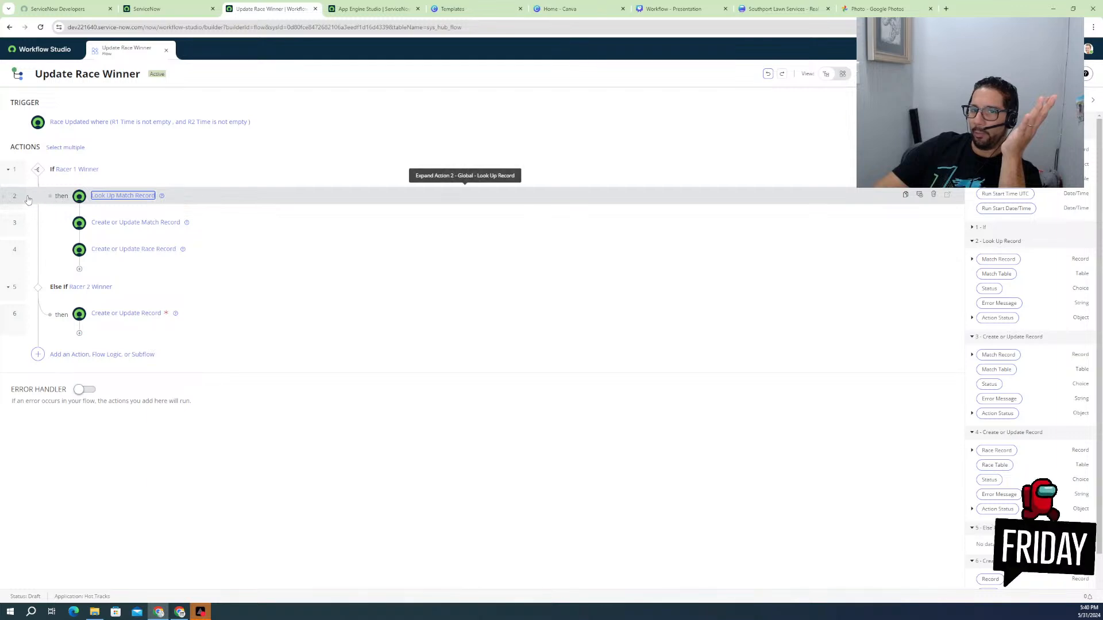
- Move the Look Up Match Record action out of the Racer 1 Winner branch to the start of the flow, before the If
left_click_drag(3, 191, 32, 159)
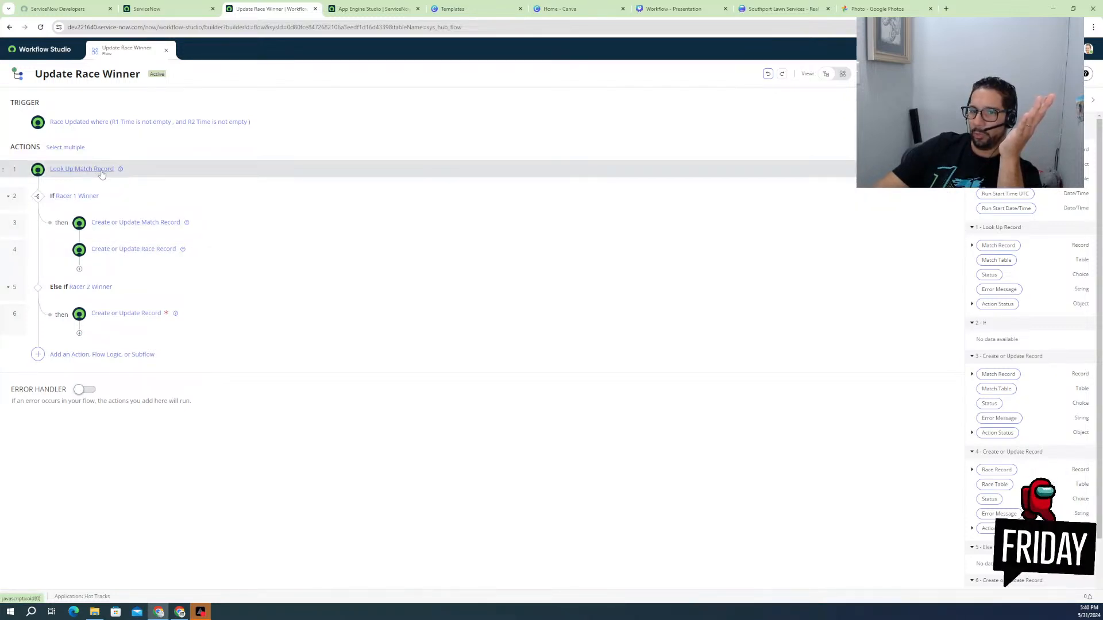
- Set the table of the Racer 2 Winner branch's Create or Update Record action to Match [x_407566_hot_tra_0_match]
left_click(131, 318)
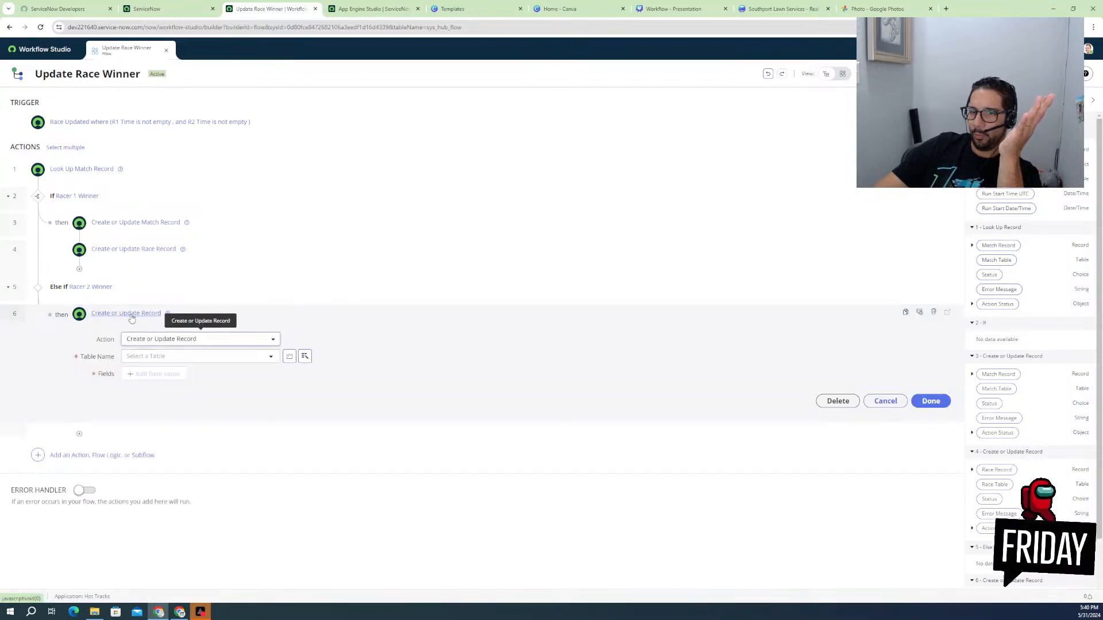
left_click(166, 340)
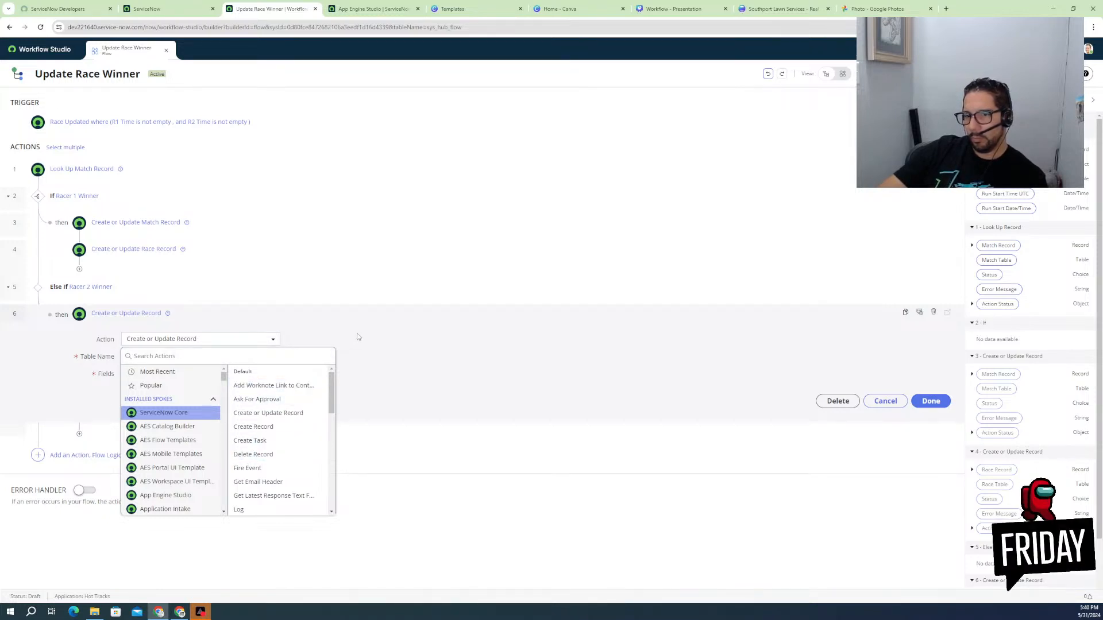
left_click(275, 344)
left_click(158, 357)
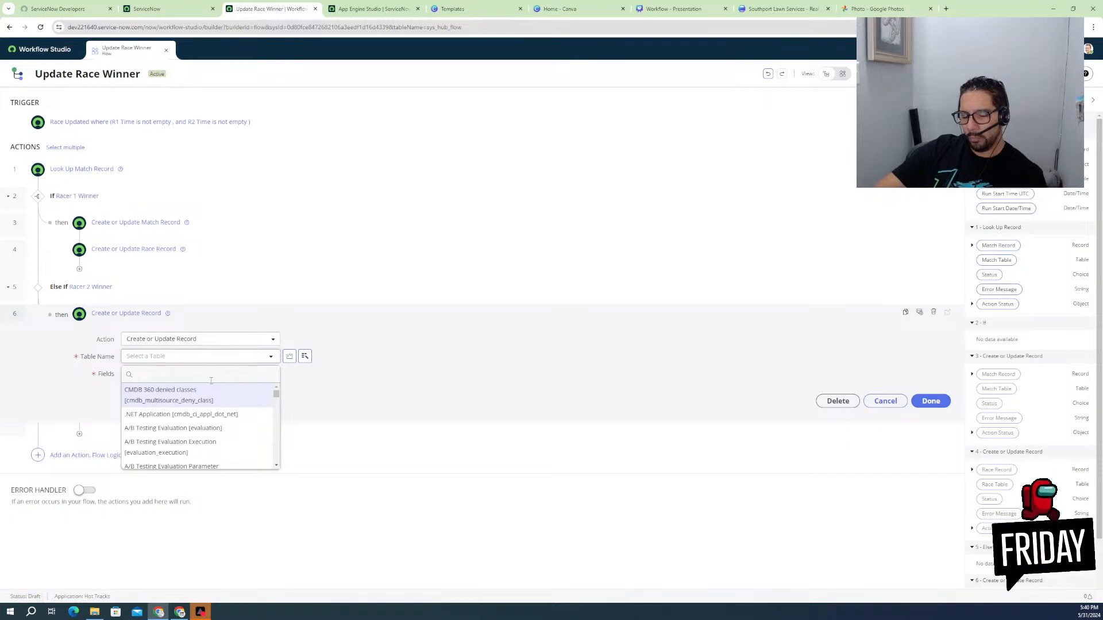
type("match")
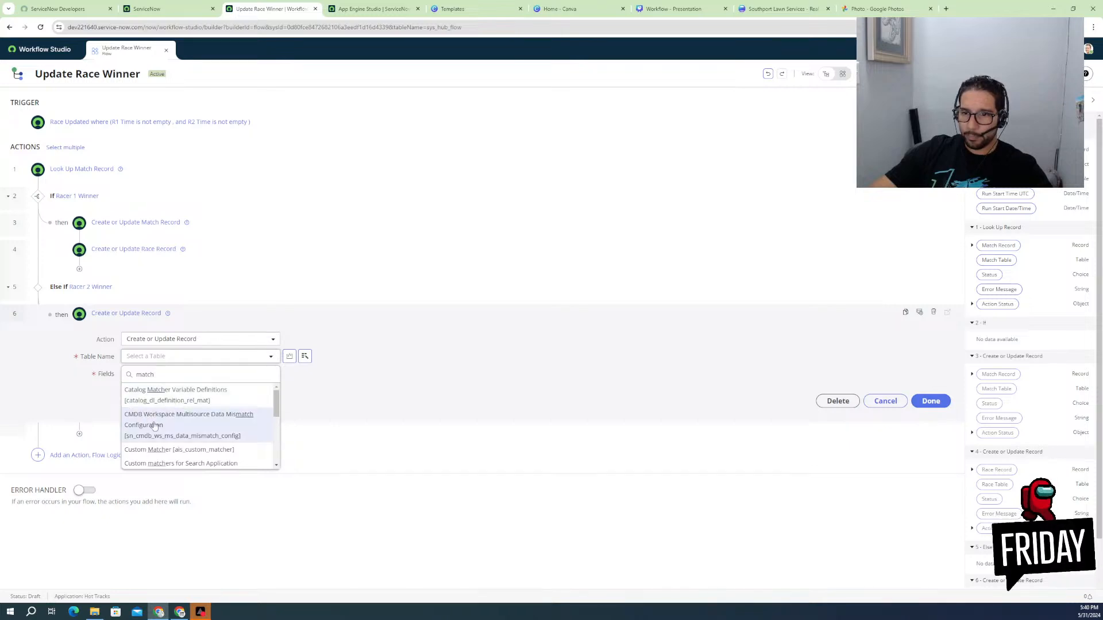
scroll(178, 436, "down", 4)
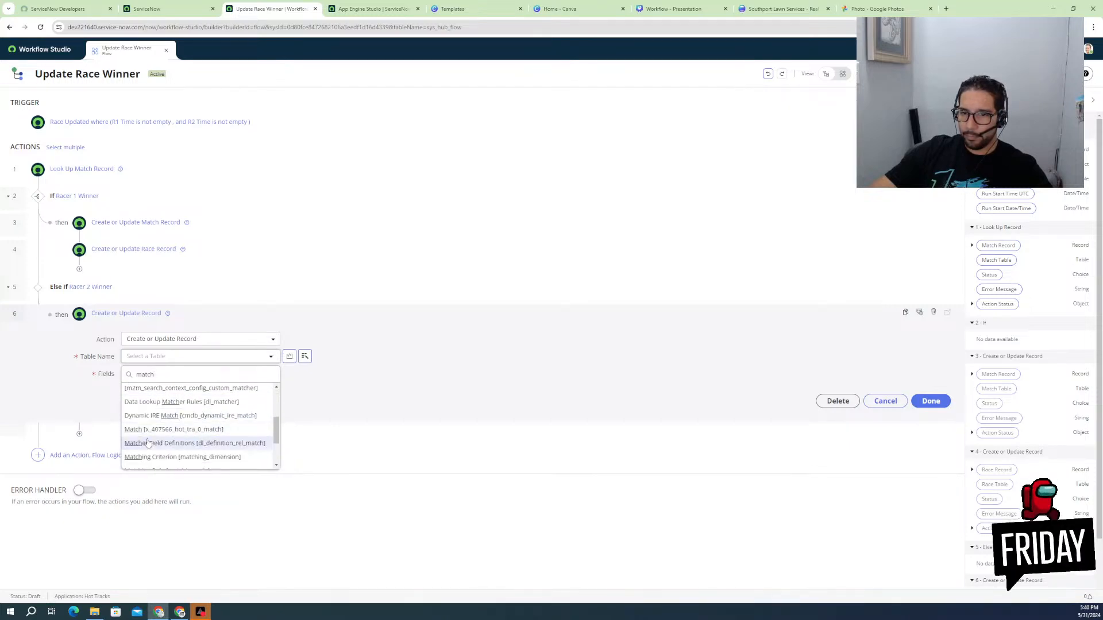
left_click(147, 430)
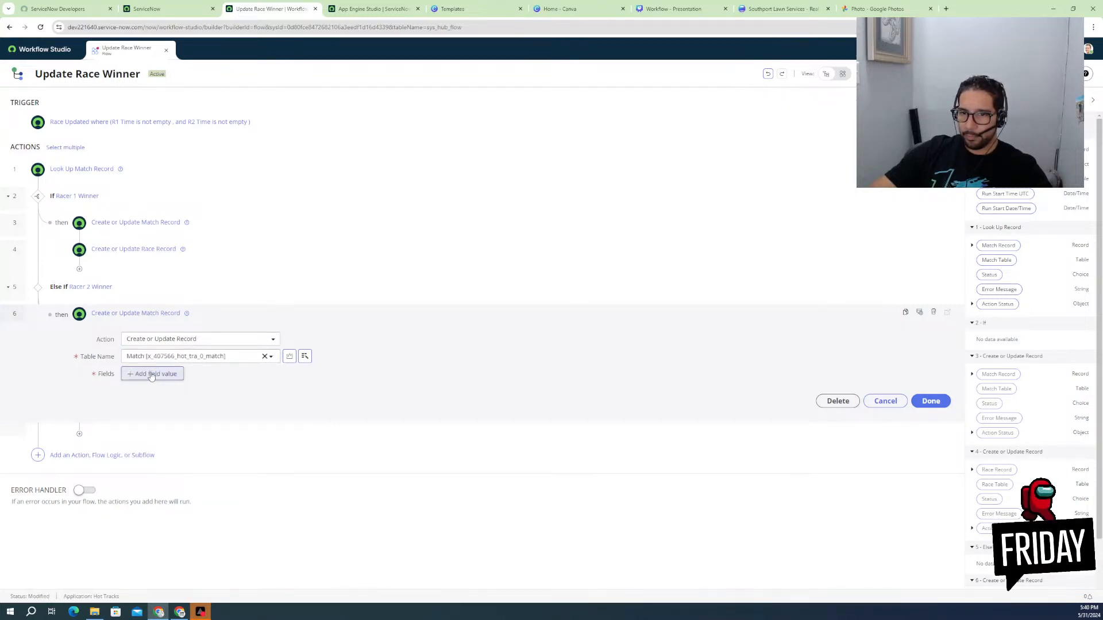
- Add an R2 Wins field to this Match action, set to the looked-up Match record's R2 Wins data pill
left_click(151, 375)
left_click(178, 375)
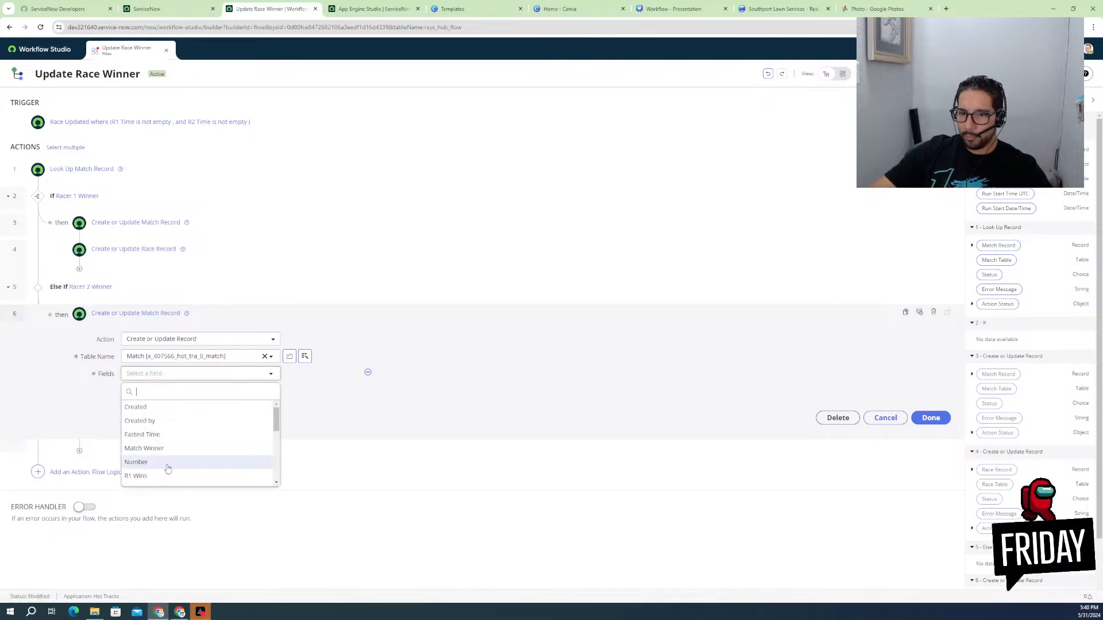
scroll(167, 467, "down", 1)
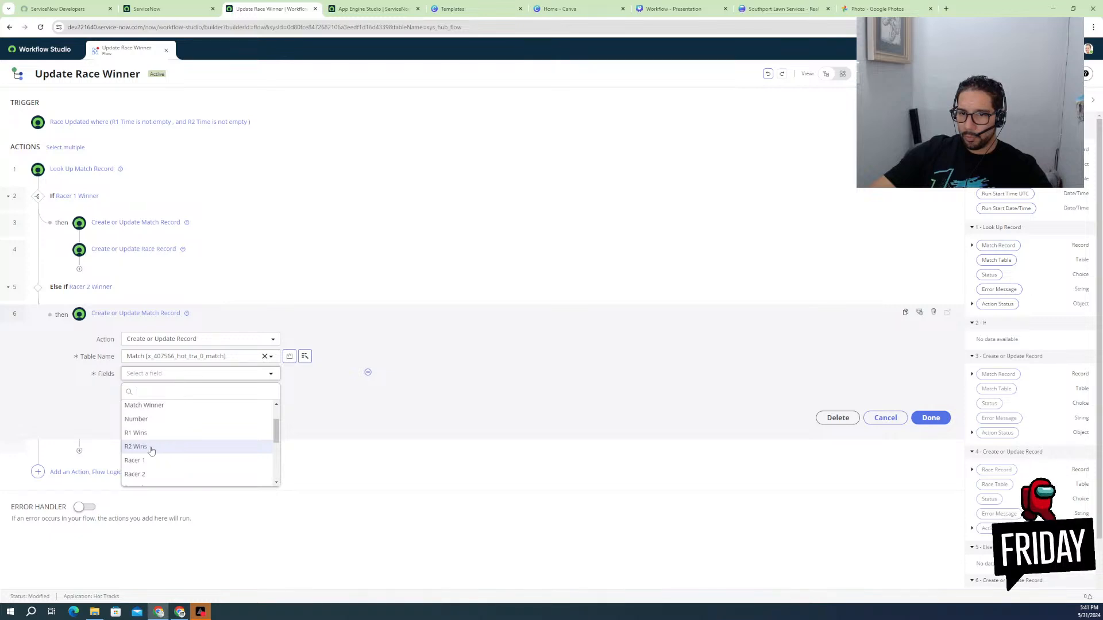
left_click(151, 448)
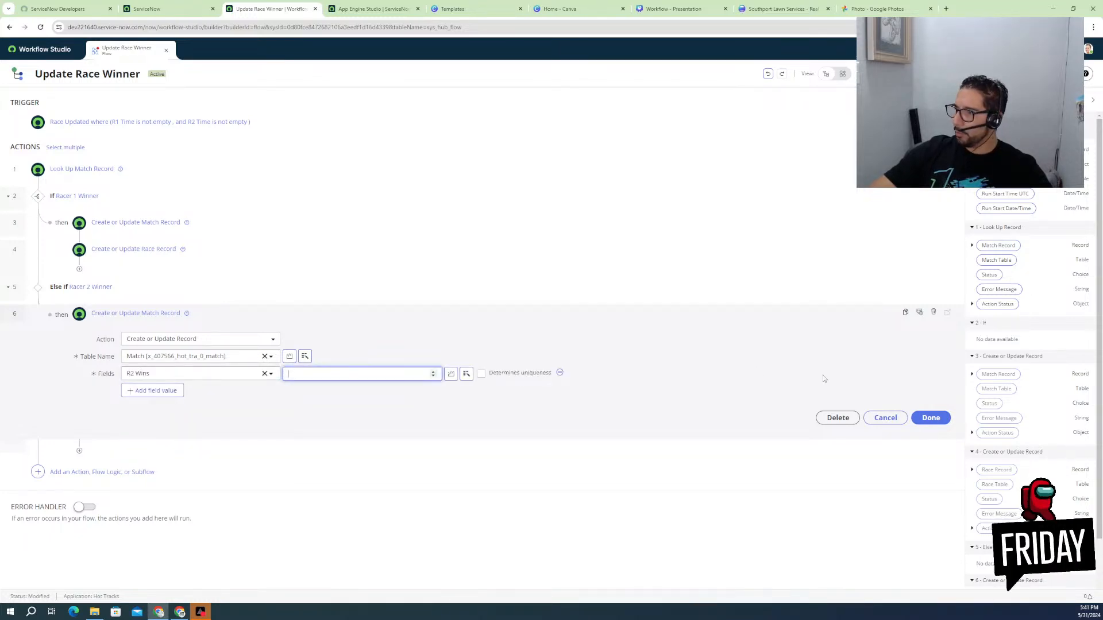
left_click(972, 246)
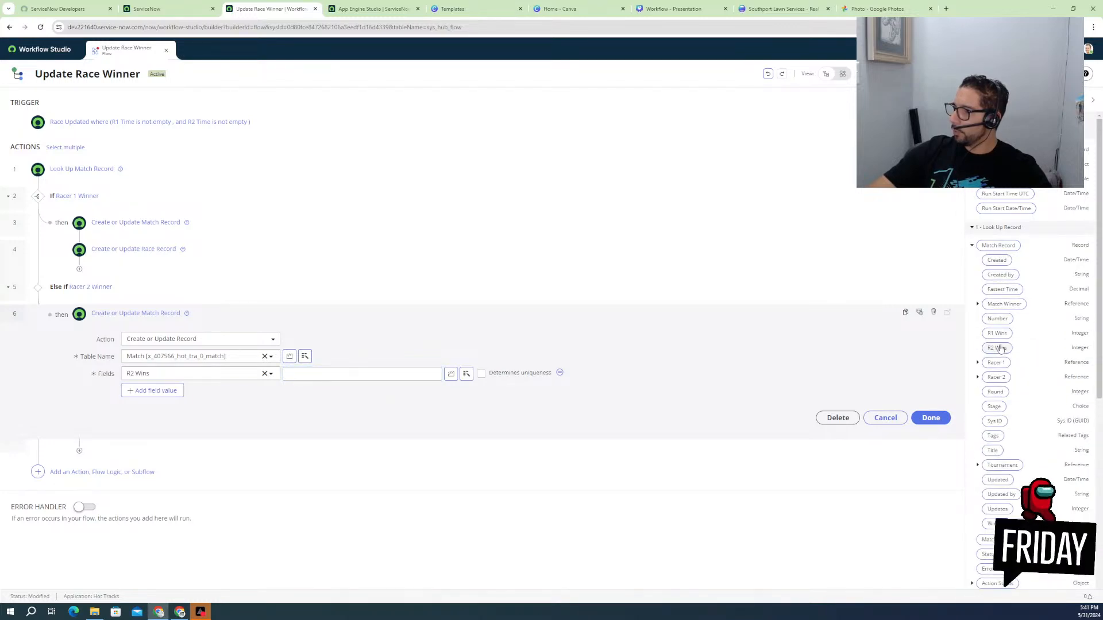
left_click_drag(997, 350, 368, 378)
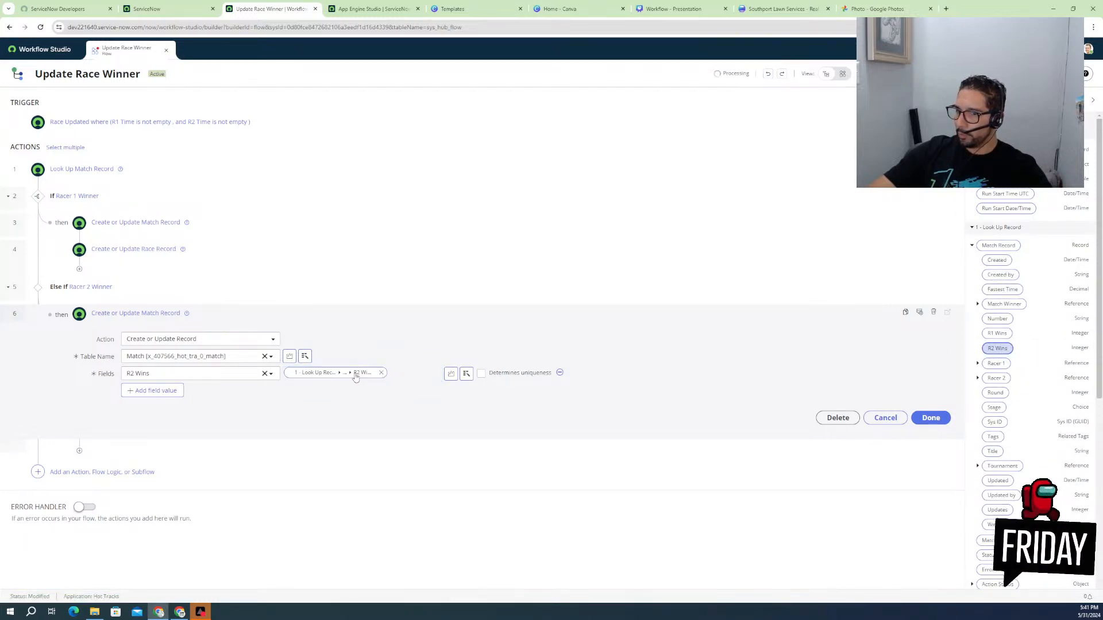
- Apply a Math Add transform with the number 1 to the R2 Wins data pill and finish the action
left_click(373, 374)
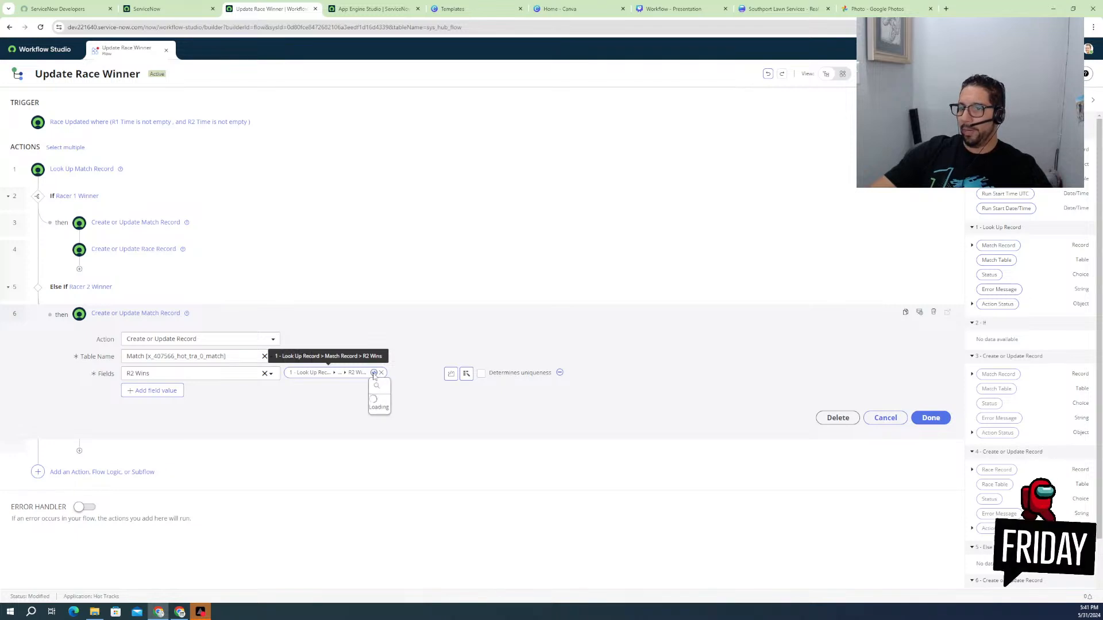
left_click(401, 448)
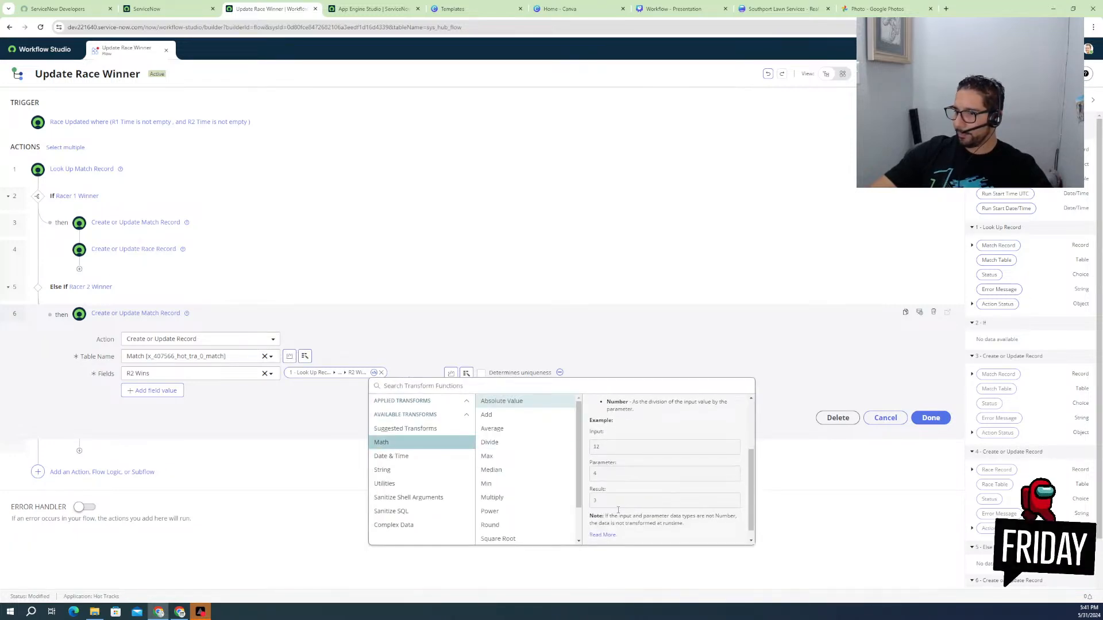
left_click(490, 417)
left_click(632, 509)
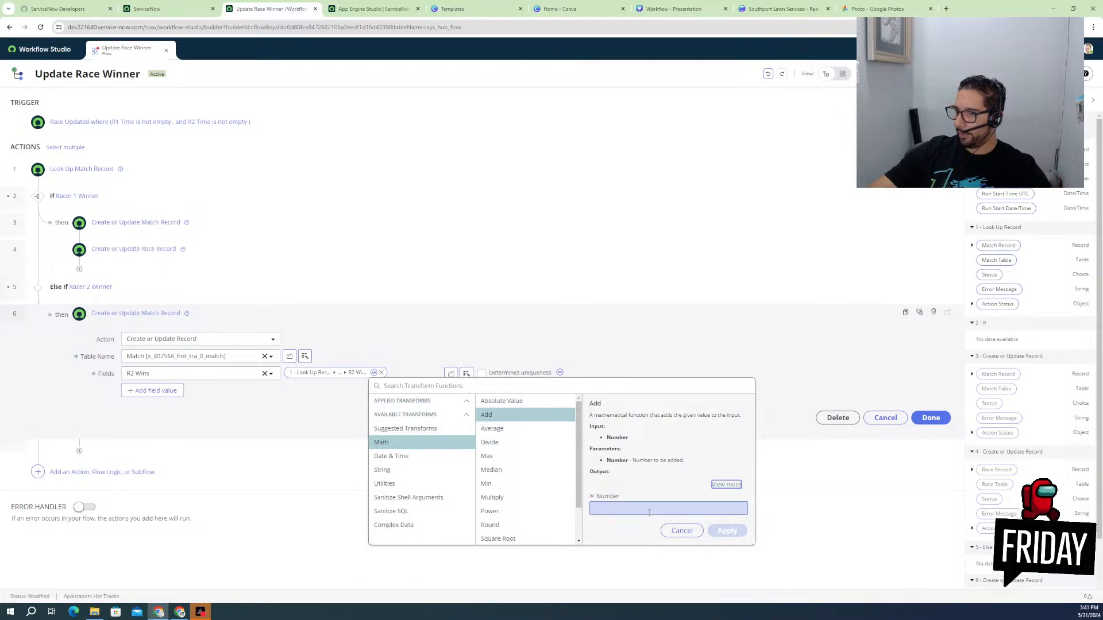
type("1")
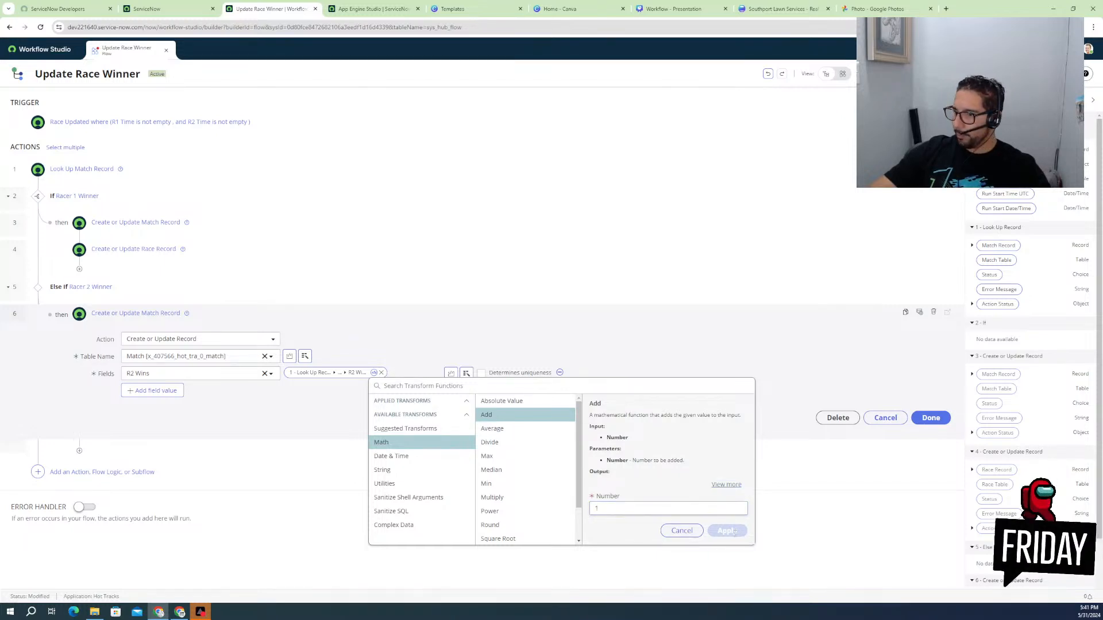
left_click(725, 531)
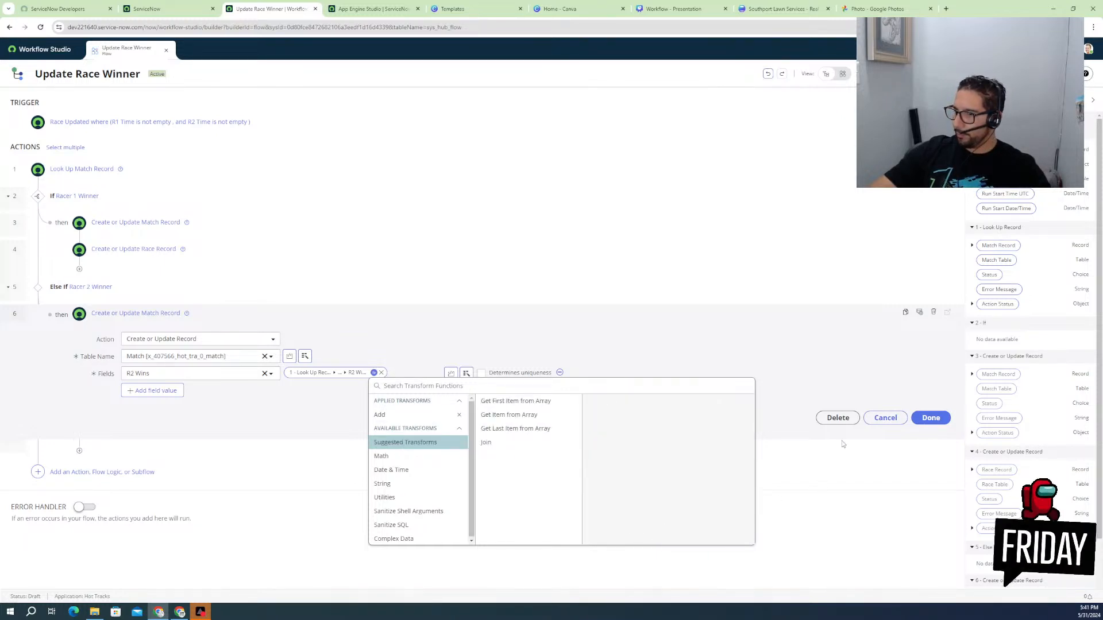
left_click(815, 364)
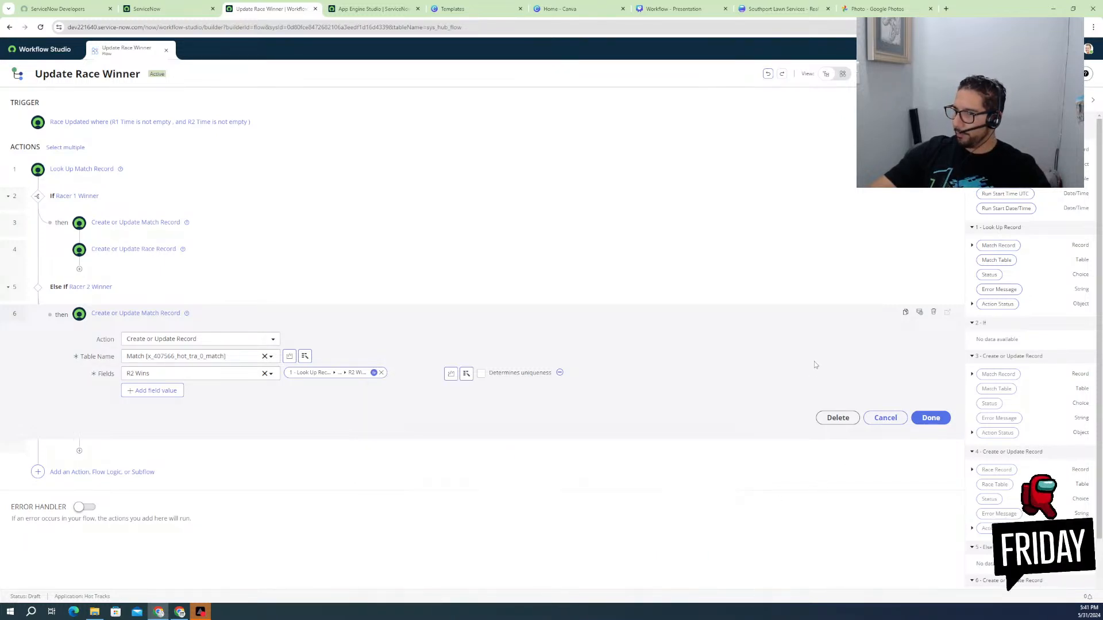
left_click(931, 419)
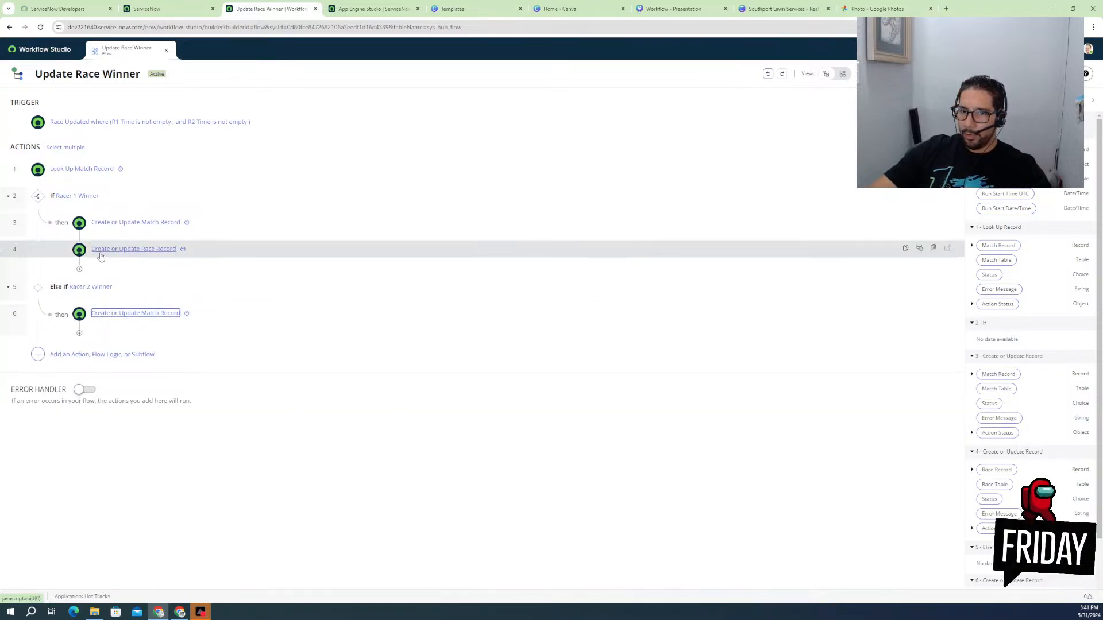
- Duplicate the Create or Update Race Record action of the Racer 1 Winner branch
left_click(79, 334)
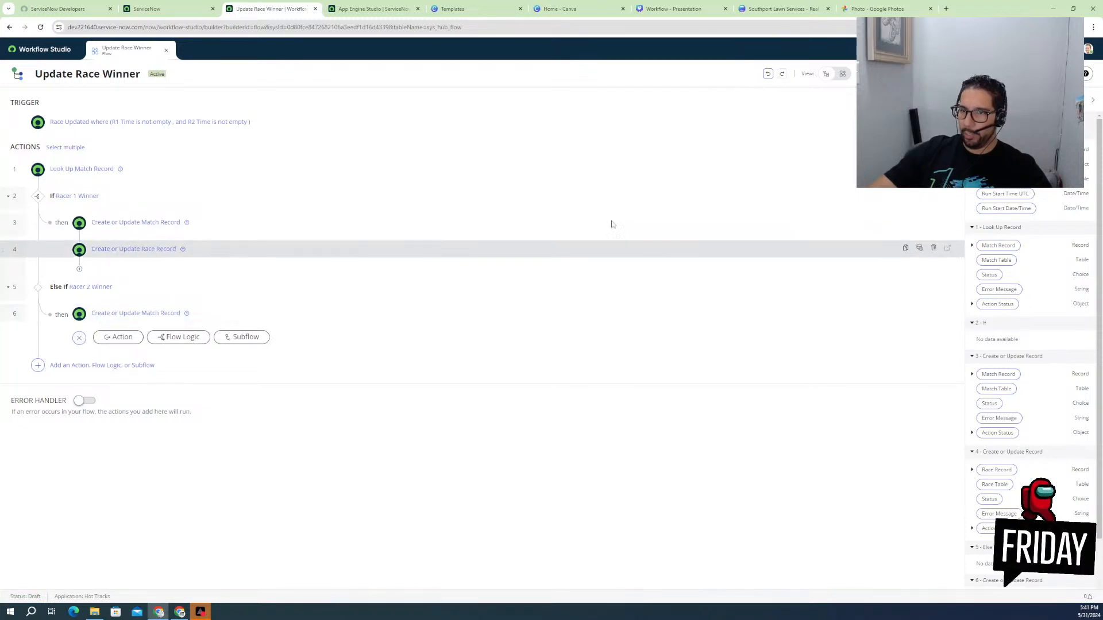
left_click(905, 248)
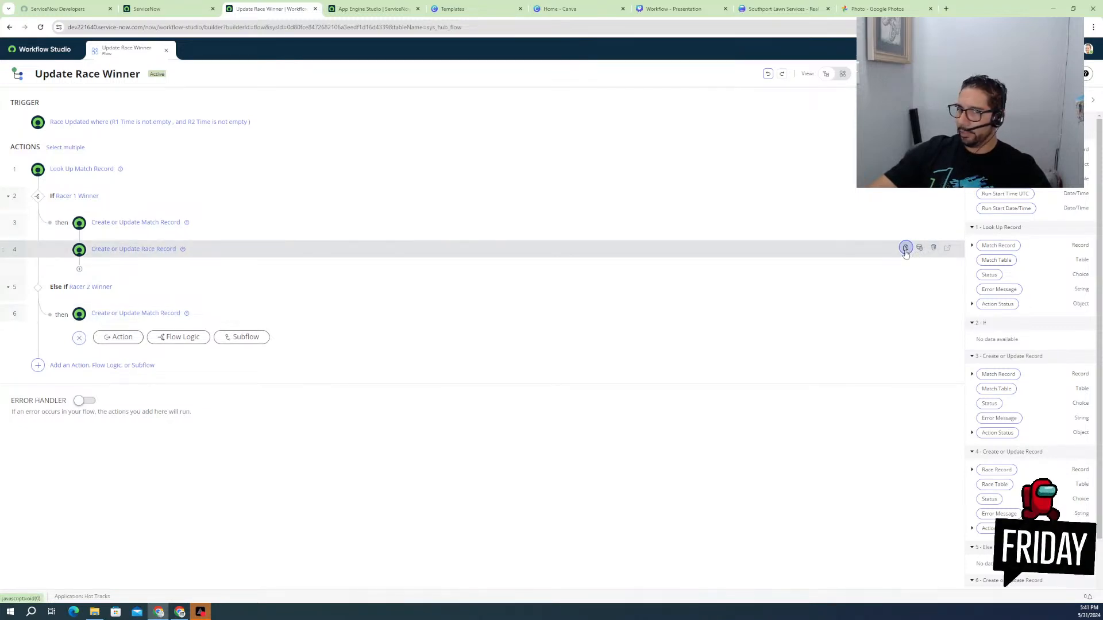
left_click(103, 277)
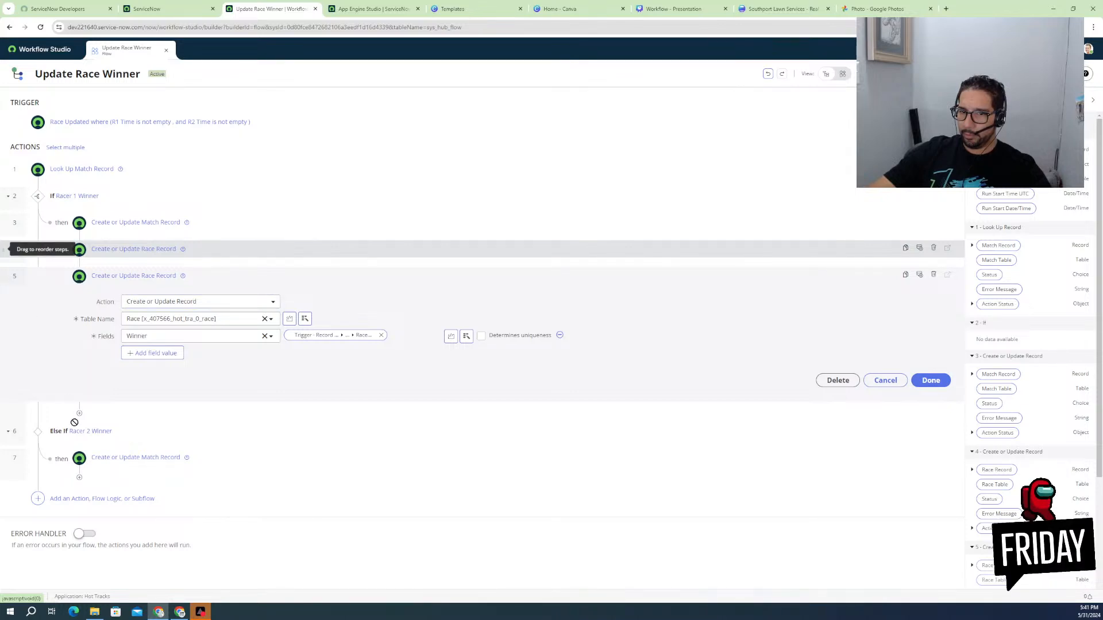
- Move the duplicated Race action into the Racer 2 Winner branch and set its Winner field to the trigger Race Record's Racer 2 data pill
left_click_drag(74, 422, 85, 479)
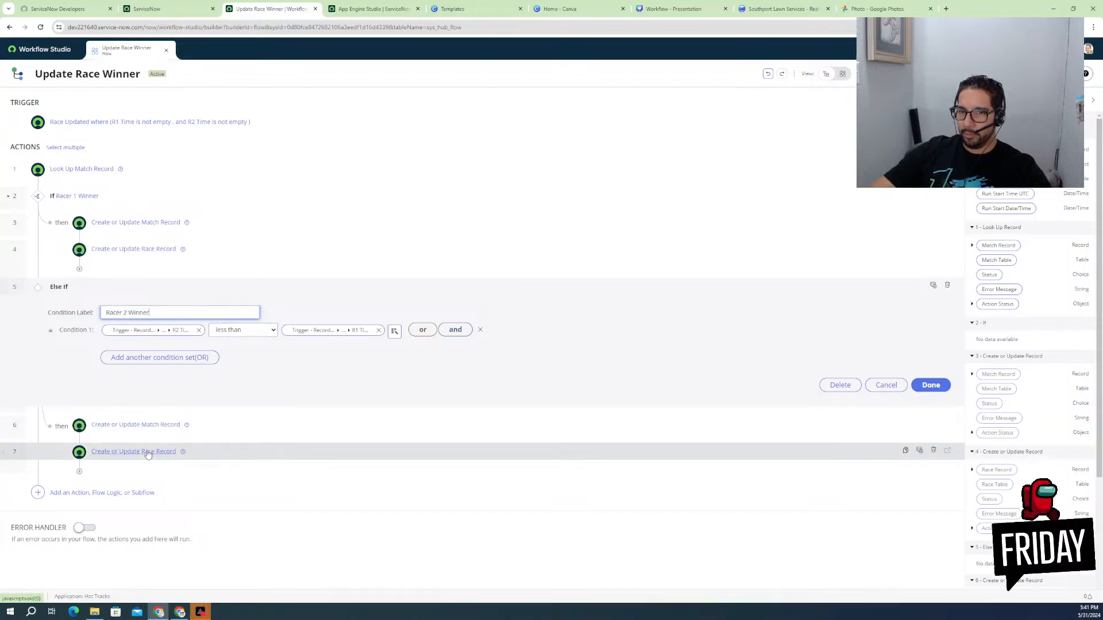
left_click(185, 458)
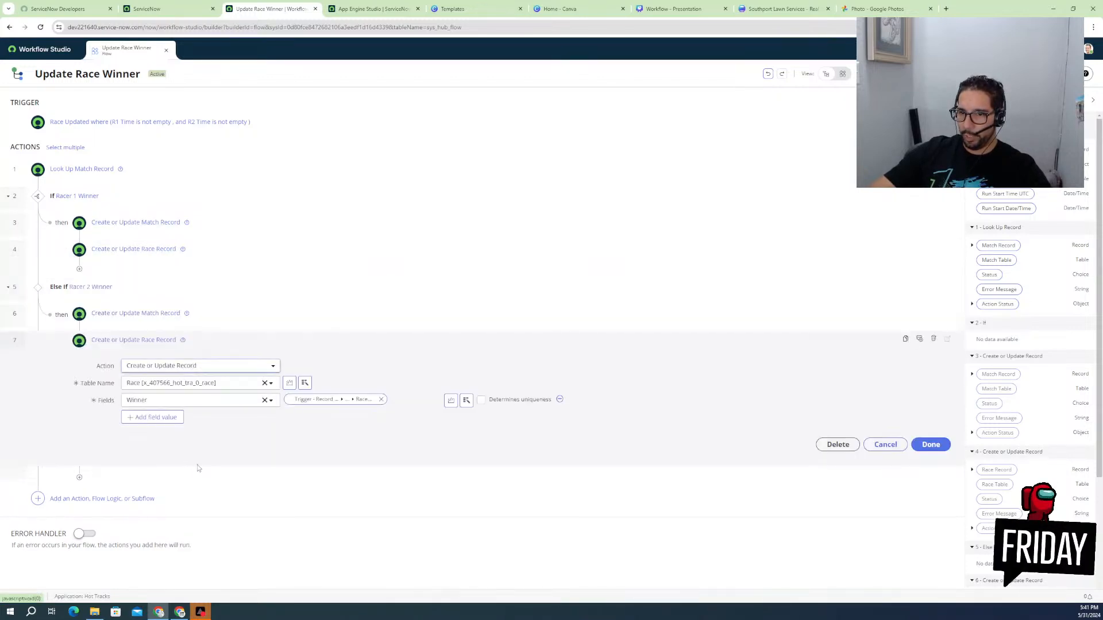
left_click(321, 402)
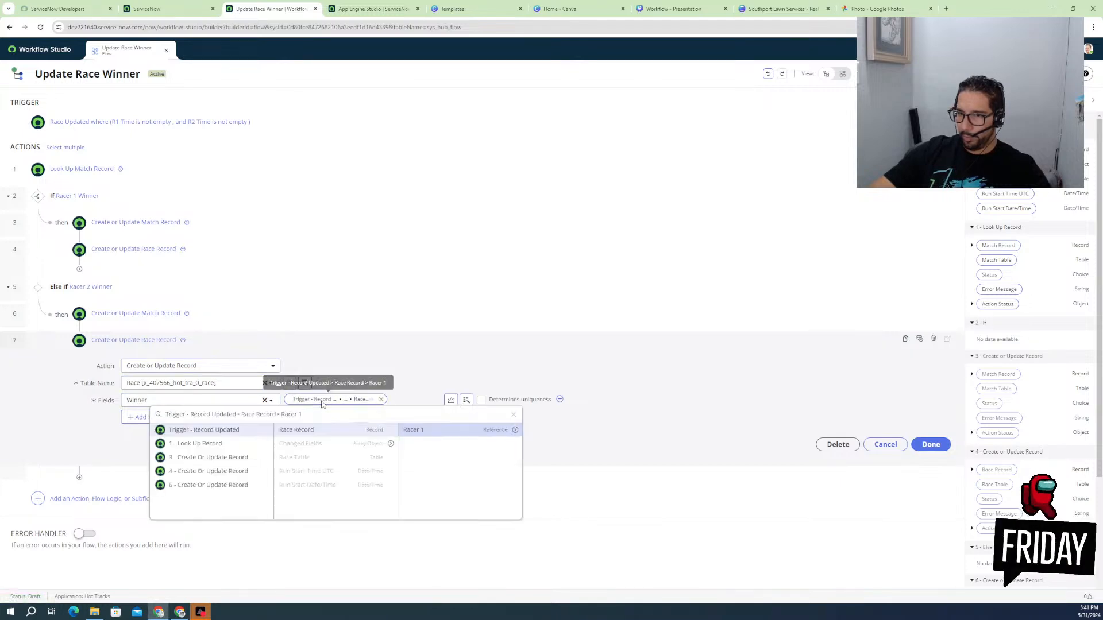
left_click(382, 401)
left_click(382, 400)
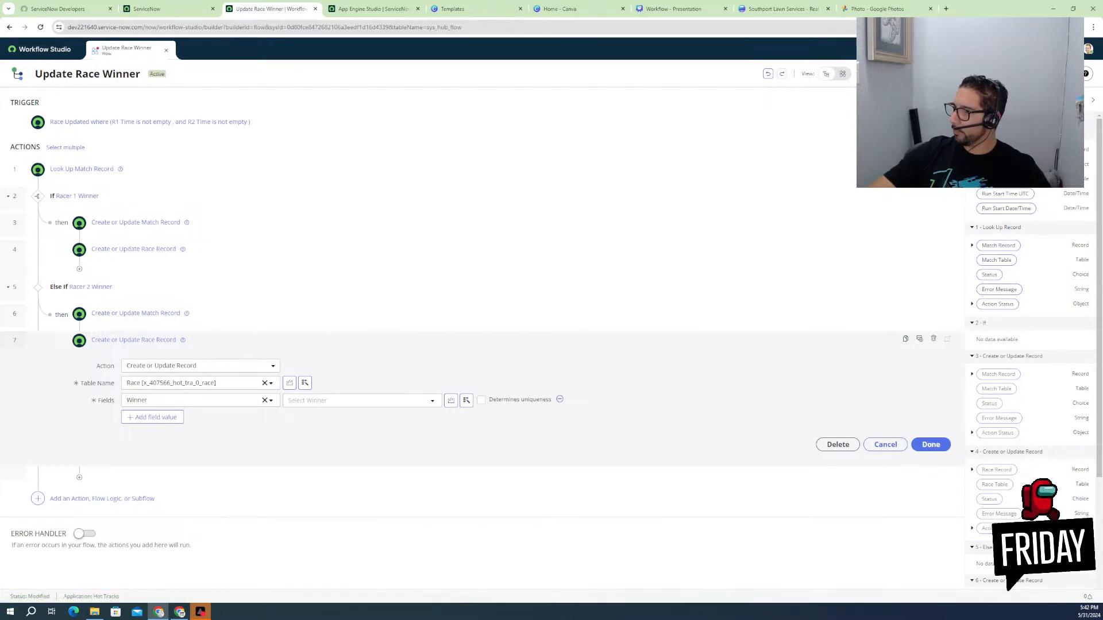
scroll(998, 201, "up", 4)
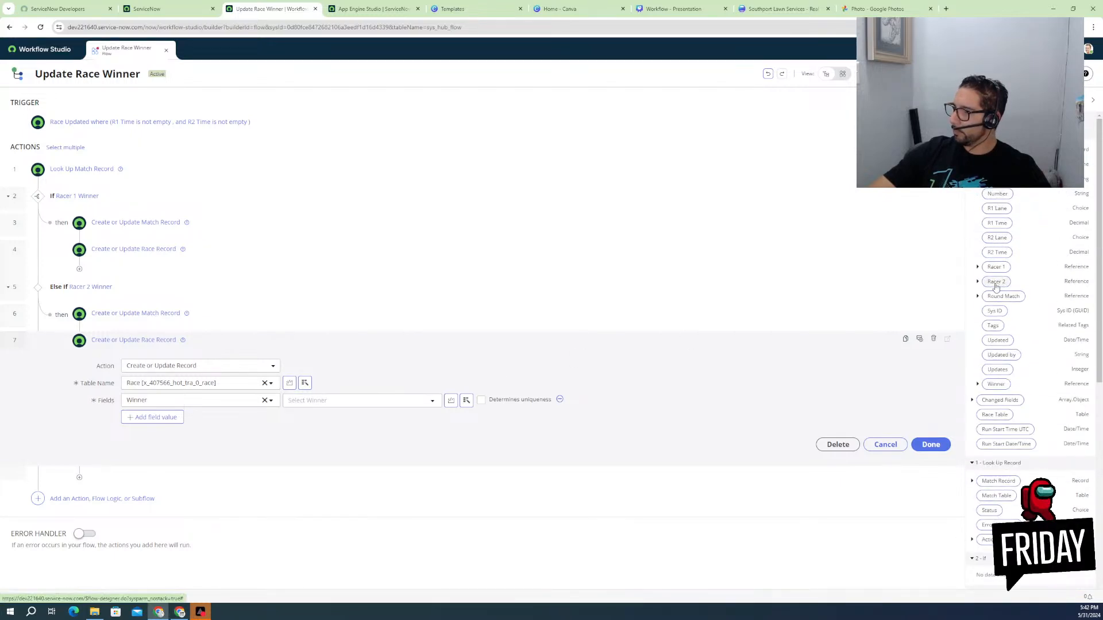
left_click_drag(998, 282, 328, 405)
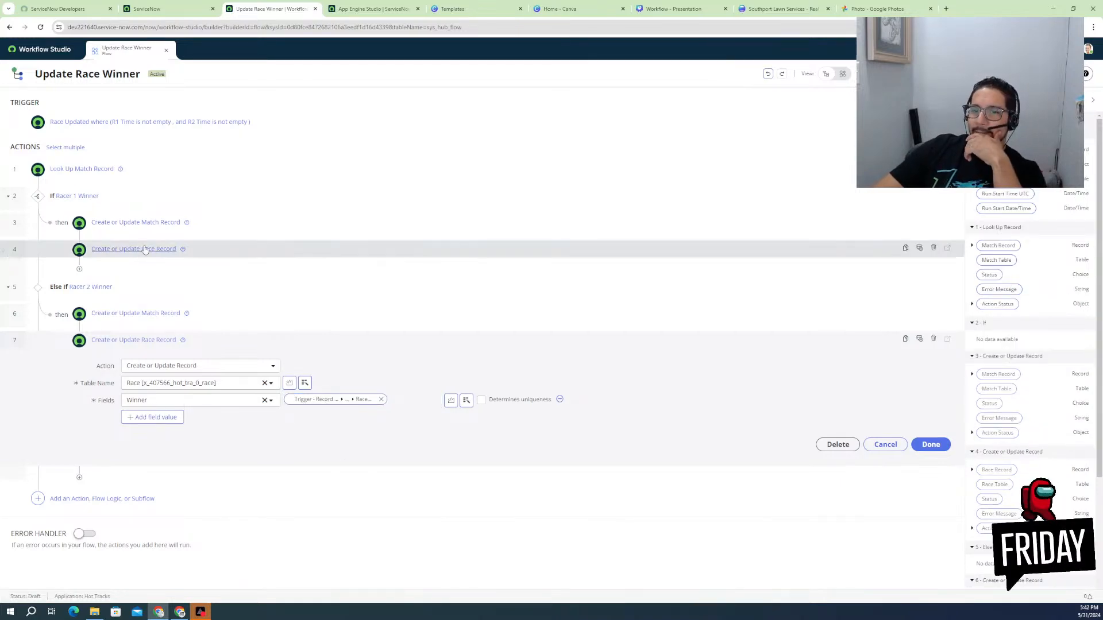
left_click(929, 445)
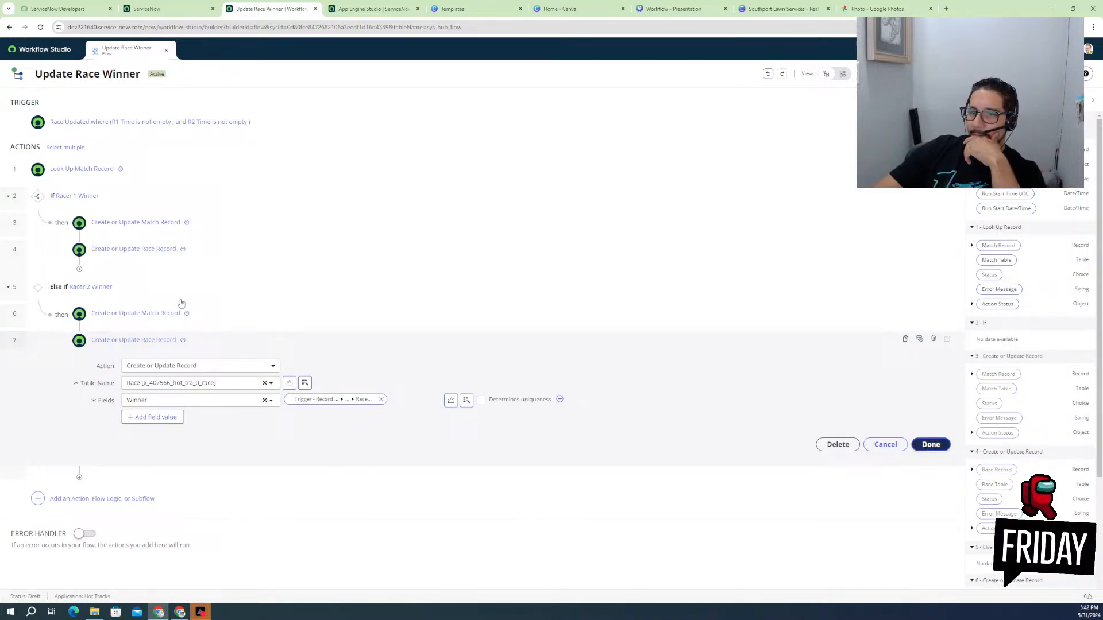
- Check the settings of the branch actions, the Match record lookup and the Race trigger, and save the flow
left_click(151, 249)
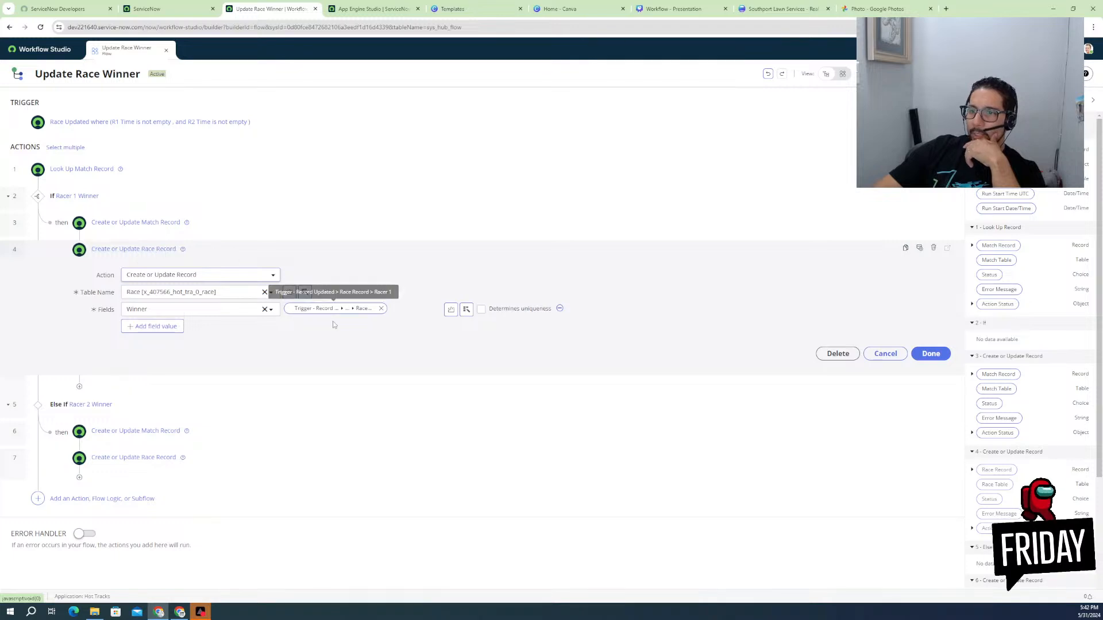
left_click(107, 223)
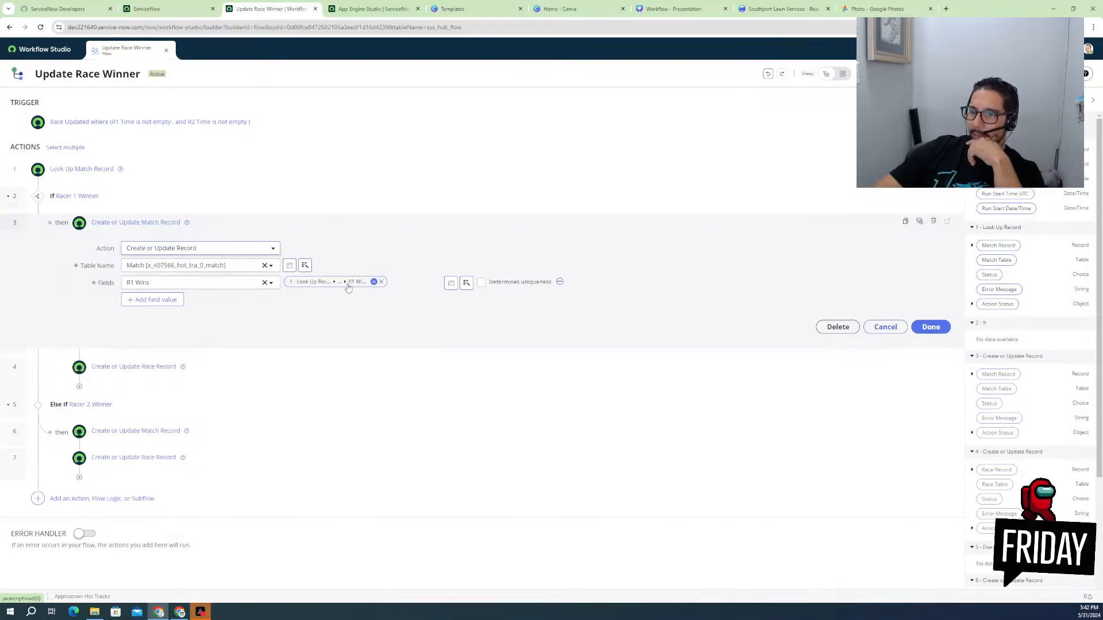
left_click(159, 431)
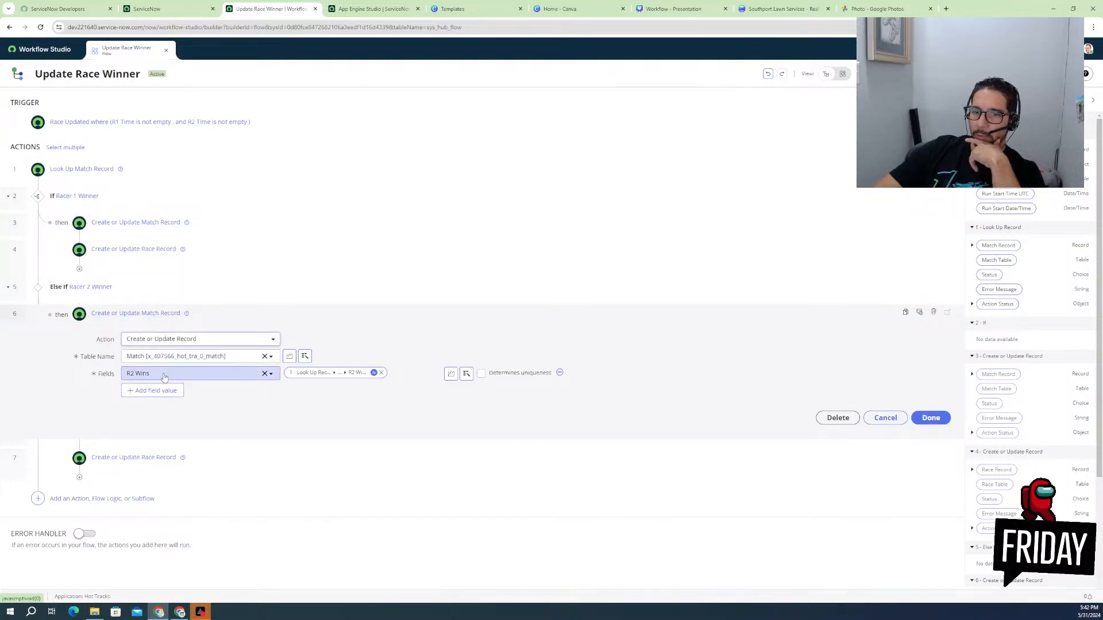
left_click(63, 171)
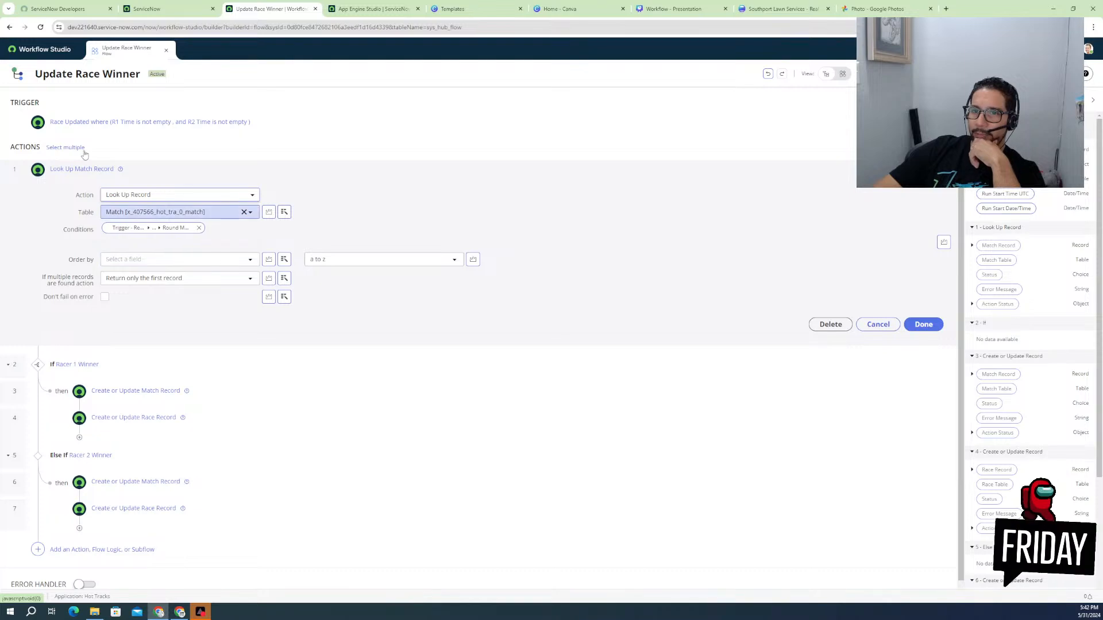
left_click(75, 122)
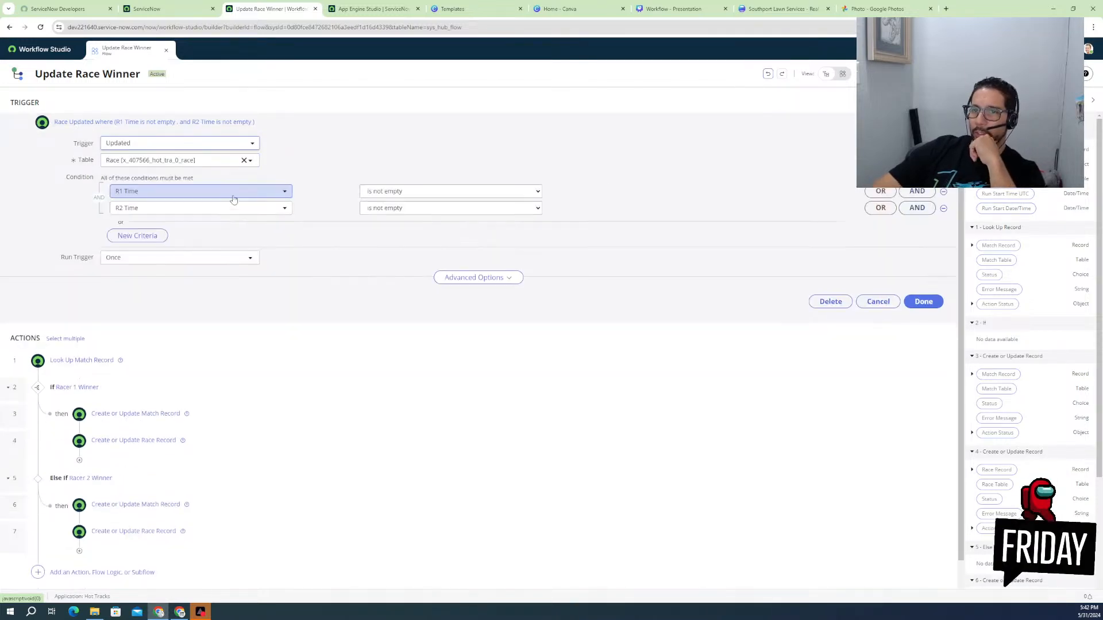
left_click(999, 74)
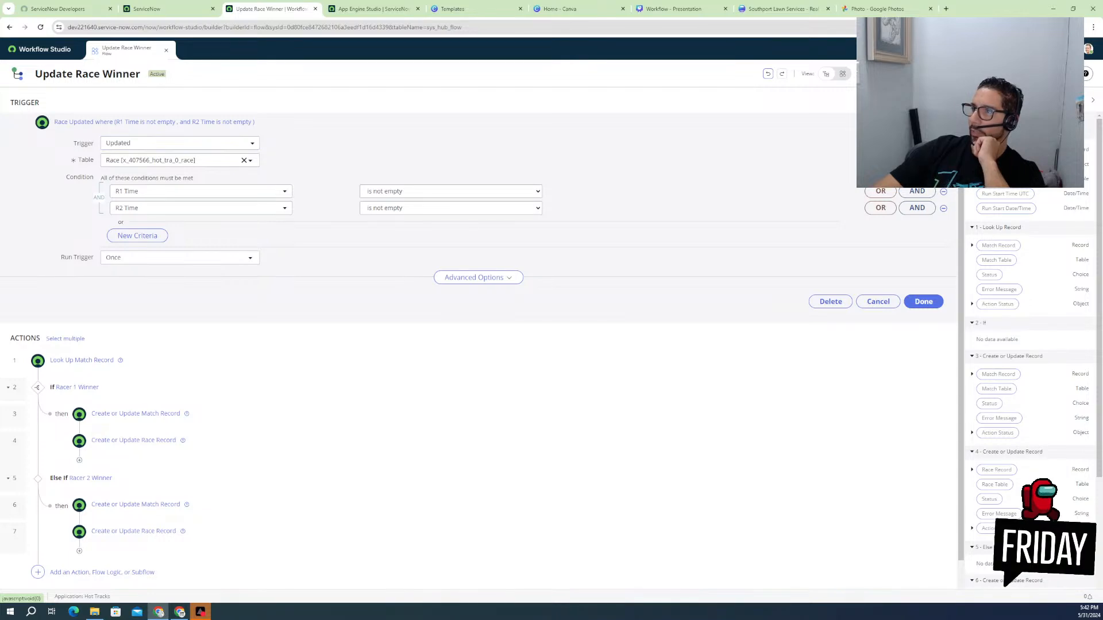
left_click(610, 187)
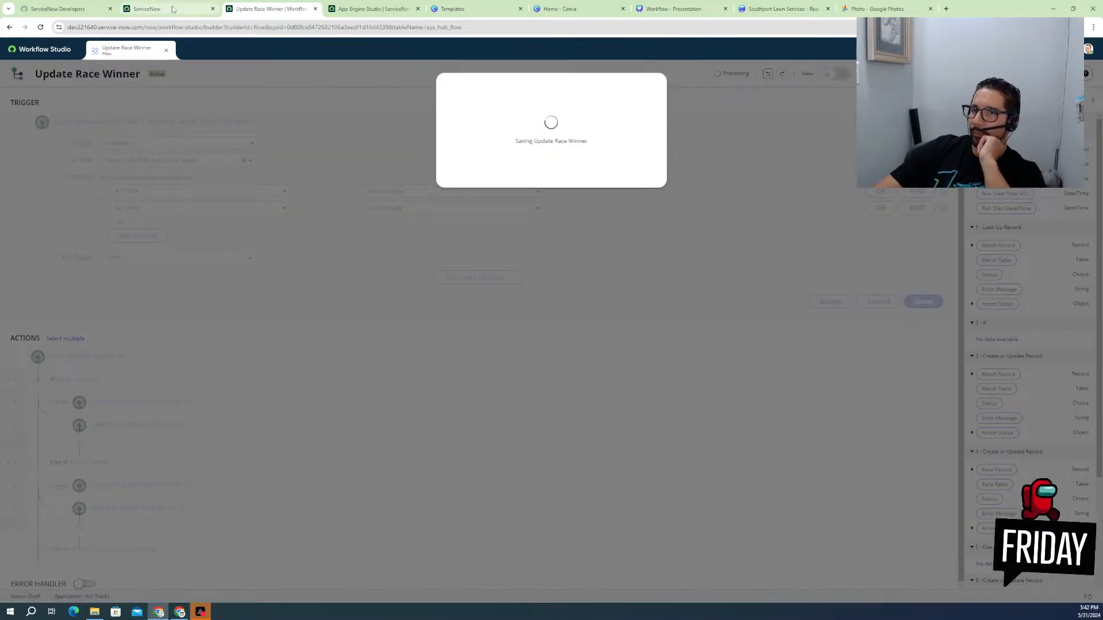
- Switch to App Engine Studio, preview the Race table and open a new Race record to examine its form
left_click(373, 9)
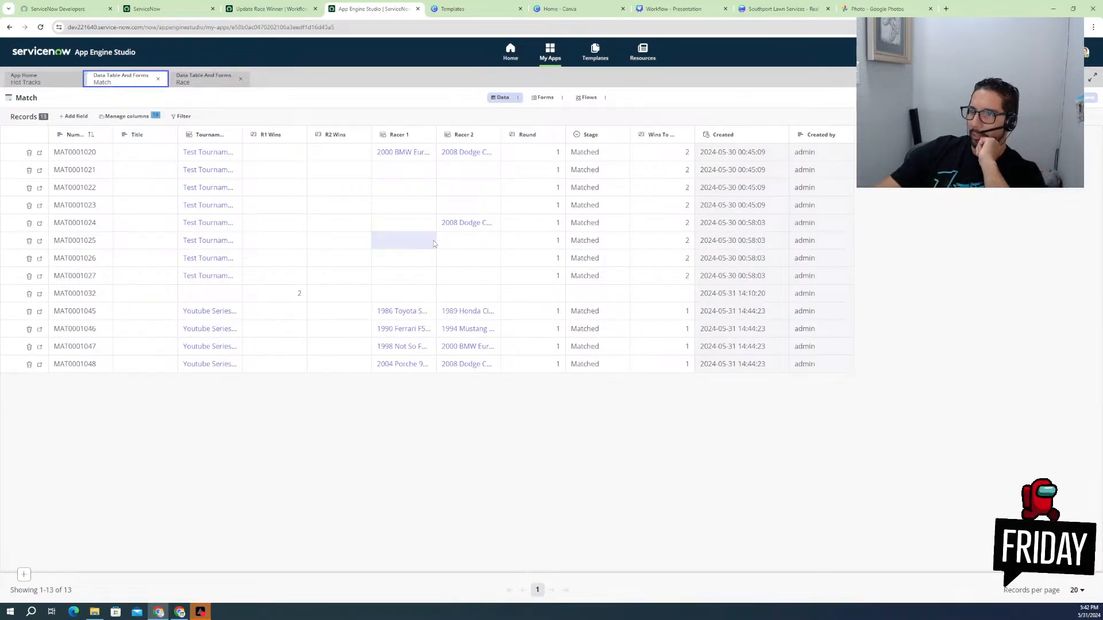
left_click(195, 83)
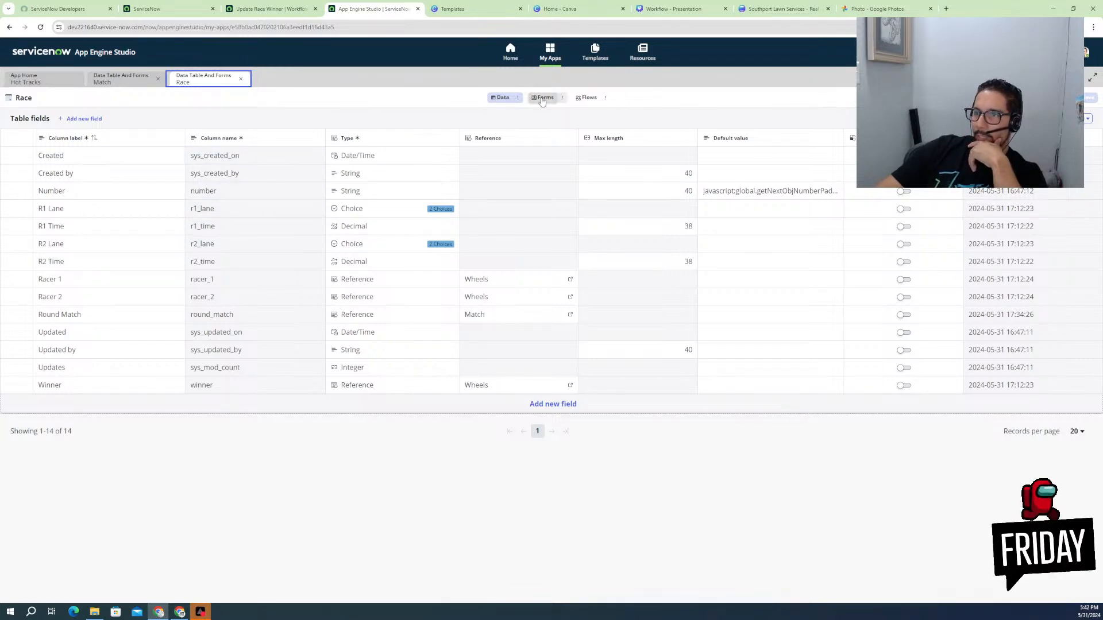
left_click(1059, 98)
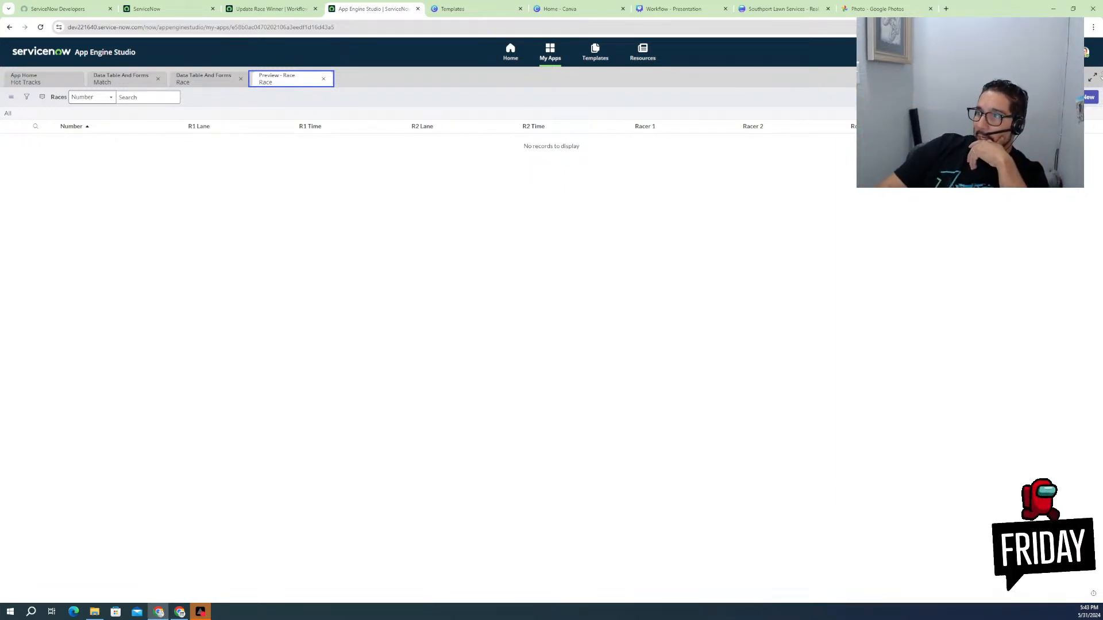
left_click(1089, 98)
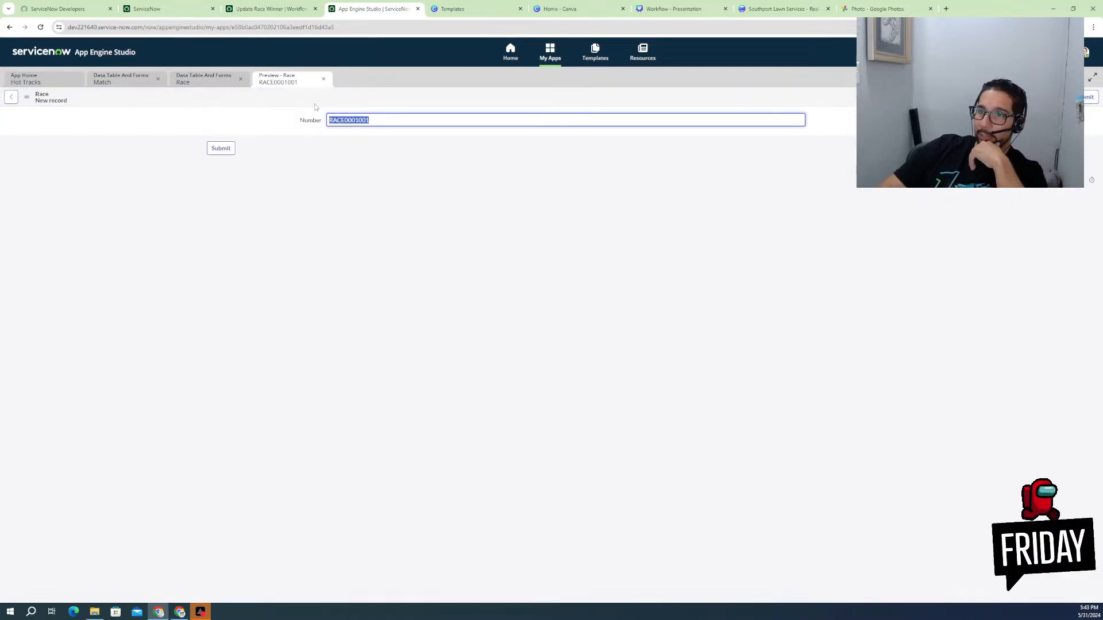
- Open the Race table's form layout for editing and set the Race section to two columns
left_click(210, 78)
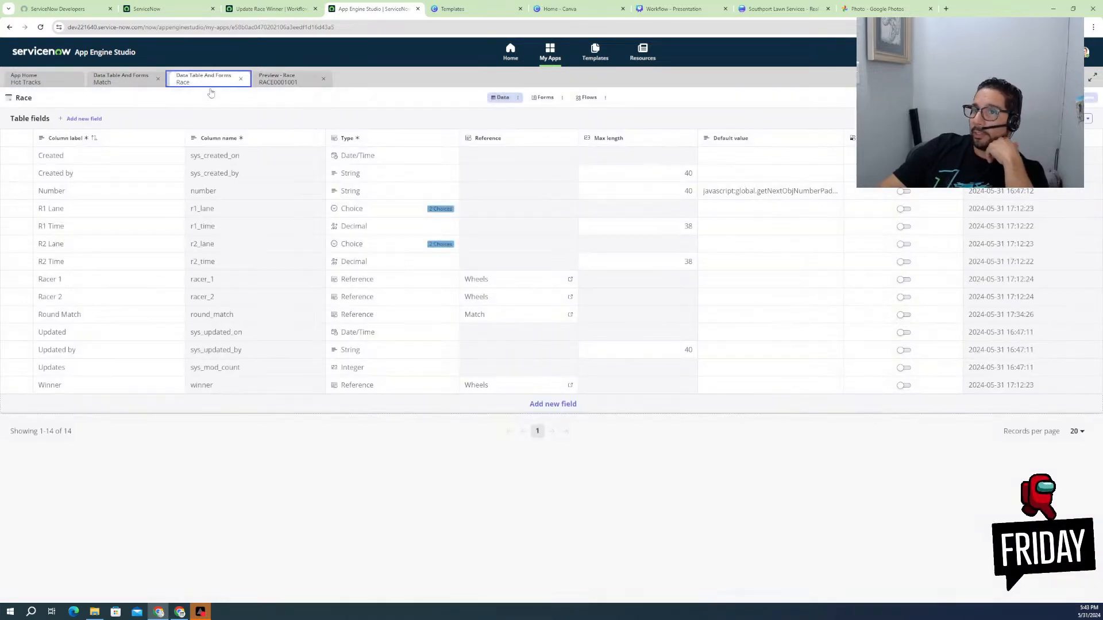
left_click(546, 98)
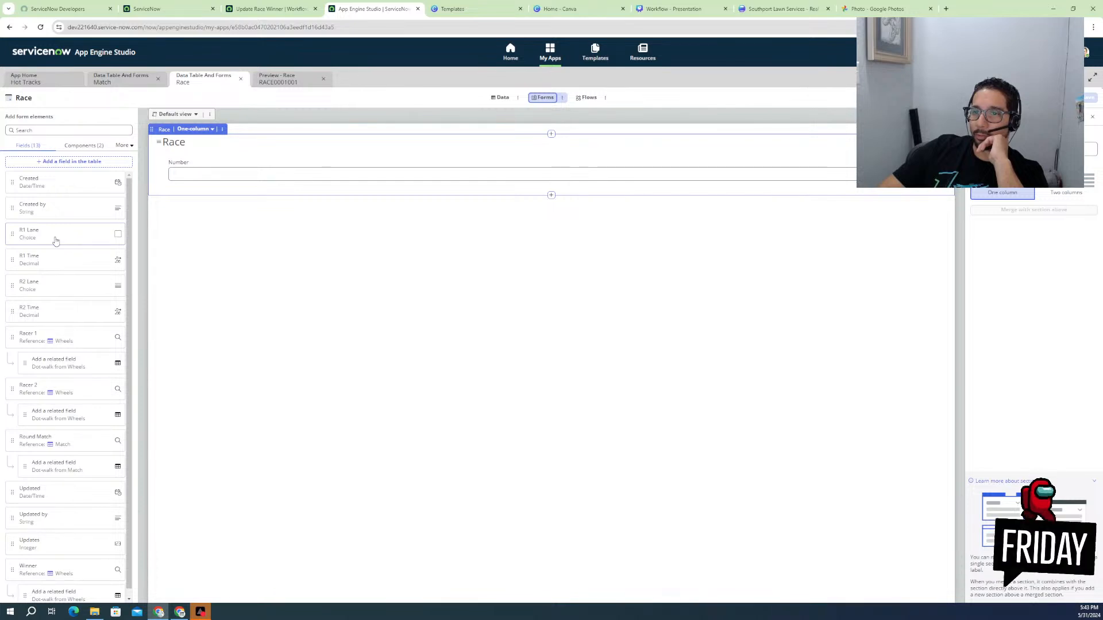
left_click(575, 188)
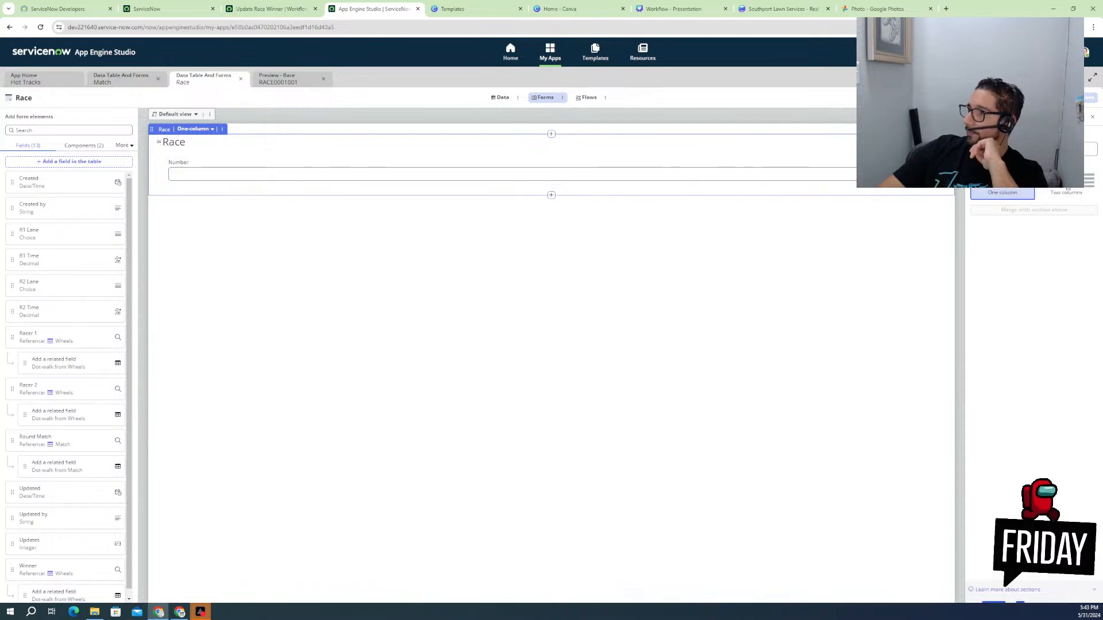
left_click(1064, 190)
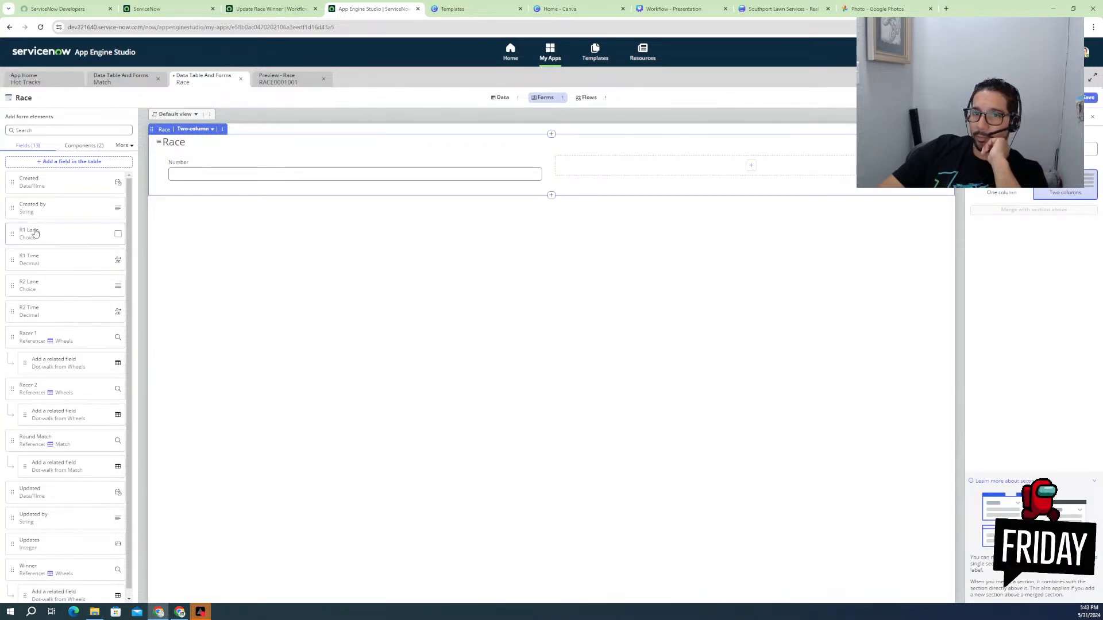
- Add the R1 Lane and R2 Lane fields below Number and the R1 Time and R2 Time fields to the second column
left_click_drag(35, 233, 216, 184)
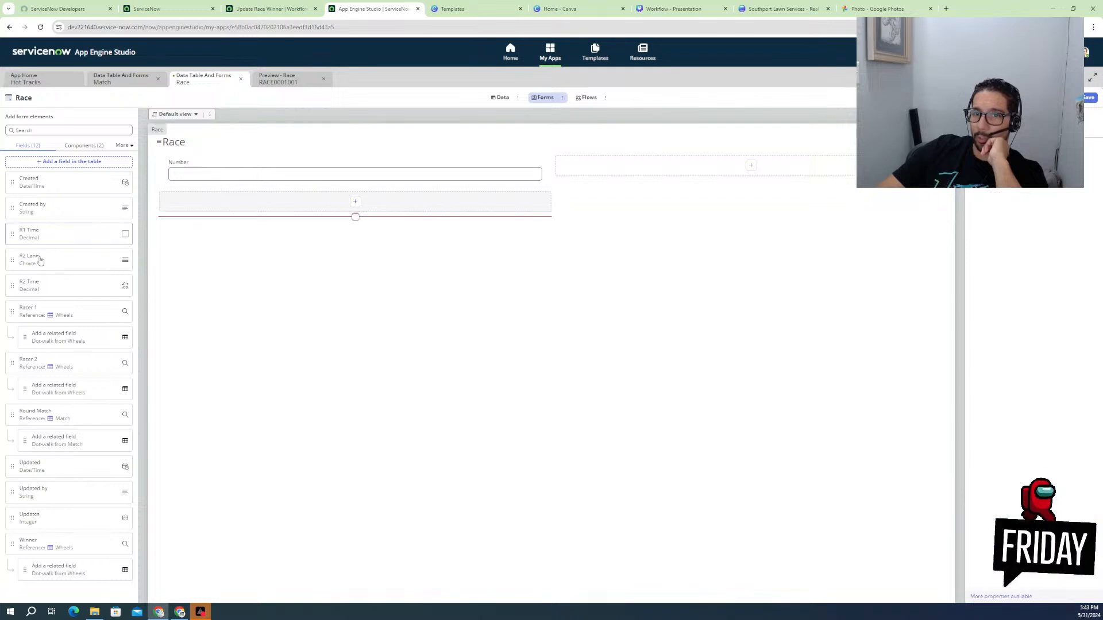
left_click_drag(35, 263, 193, 233)
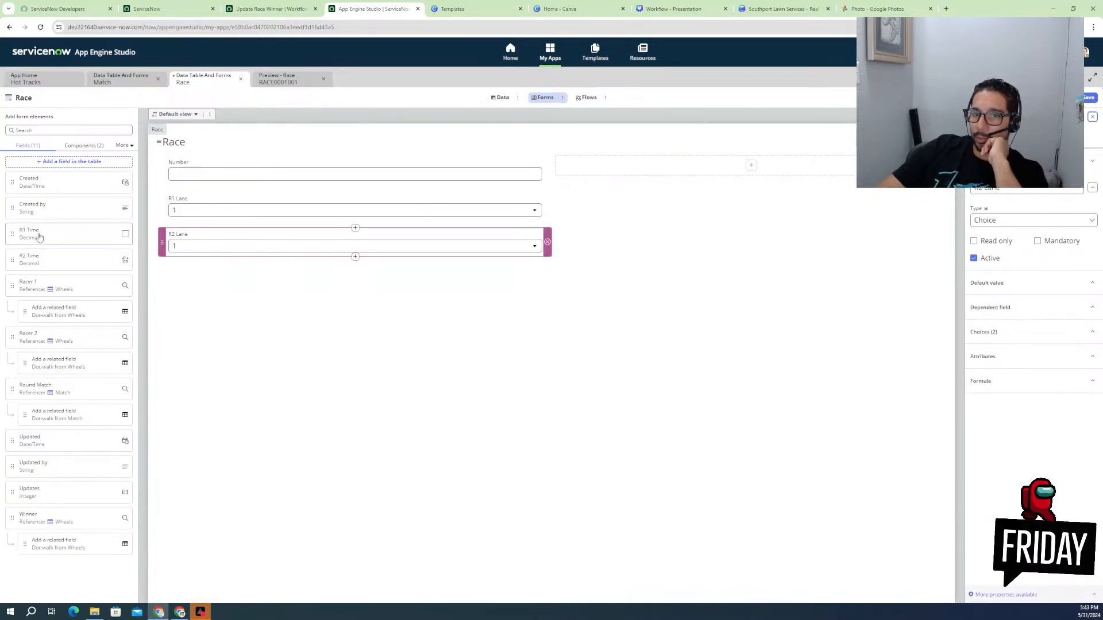
left_click_drag(34, 233, 766, 164)
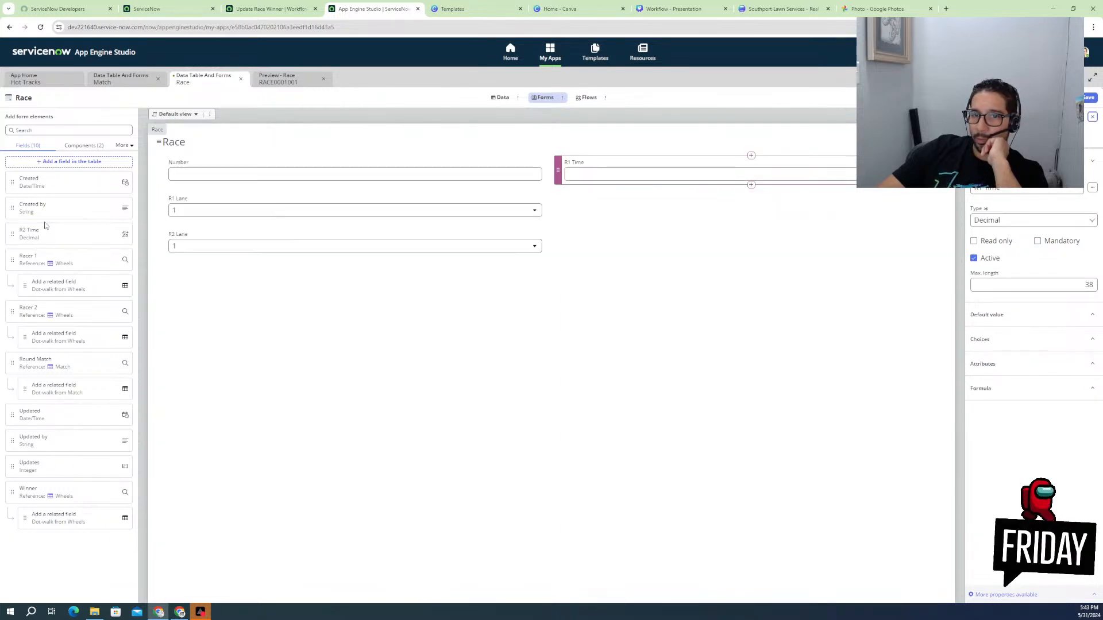
left_click_drag(35, 240, 734, 184)
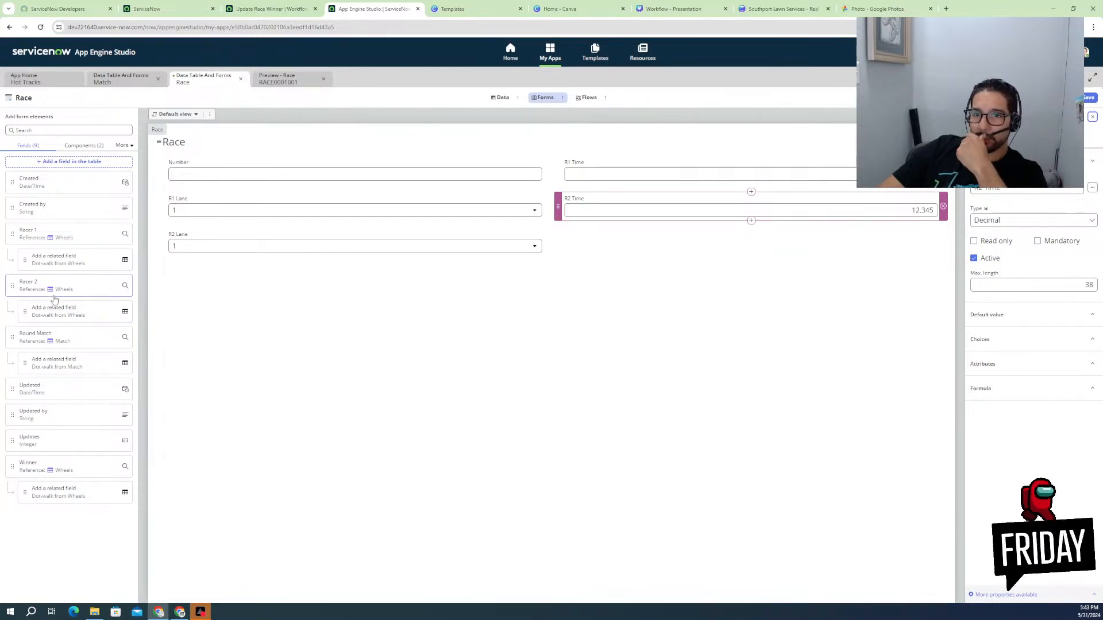
- Arrange Racer 1, R1 Lane and R1 Time in the first column and Winner, Racer 2, R2 Lane and R2 Time in the second, and save
left_click_drag(89, 232, 227, 198)
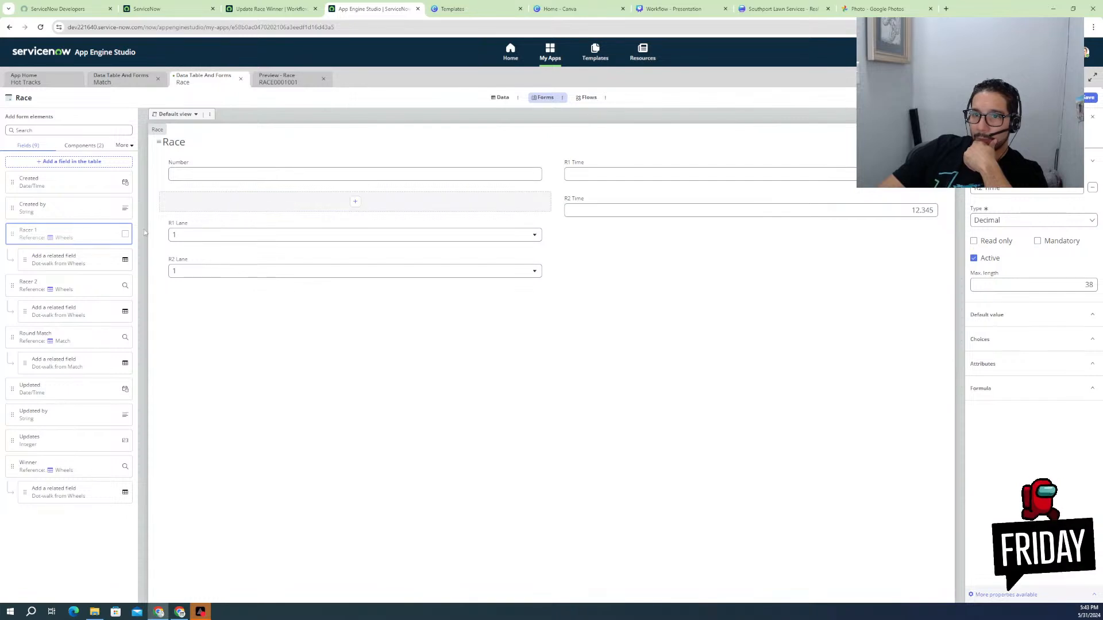
left_click_drag(46, 291, 643, 208)
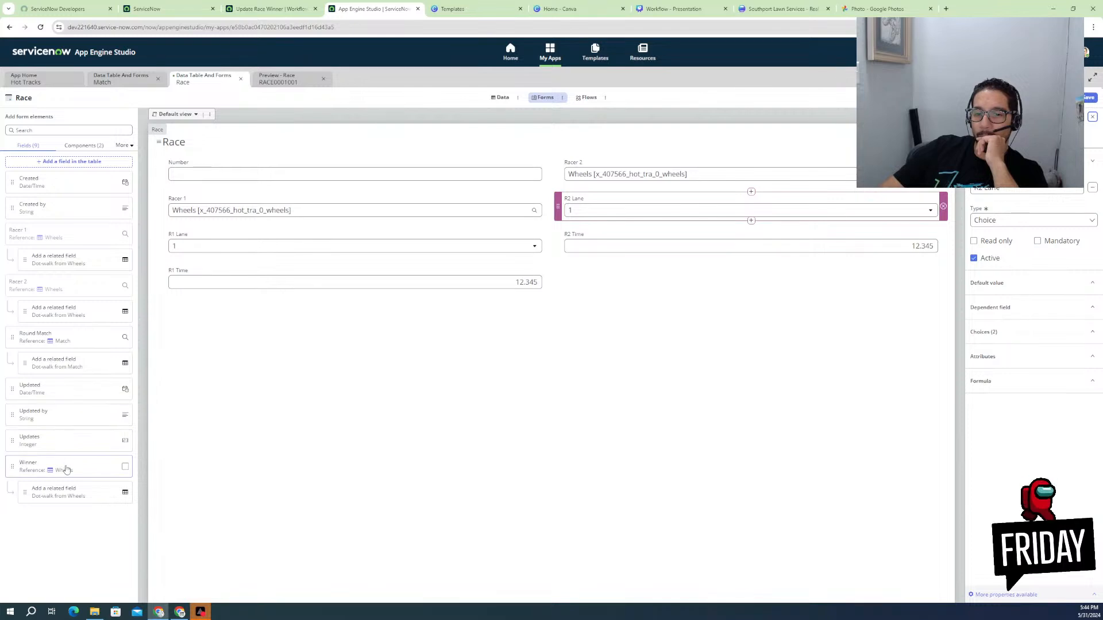
left_click_drag(65, 466, 664, 152)
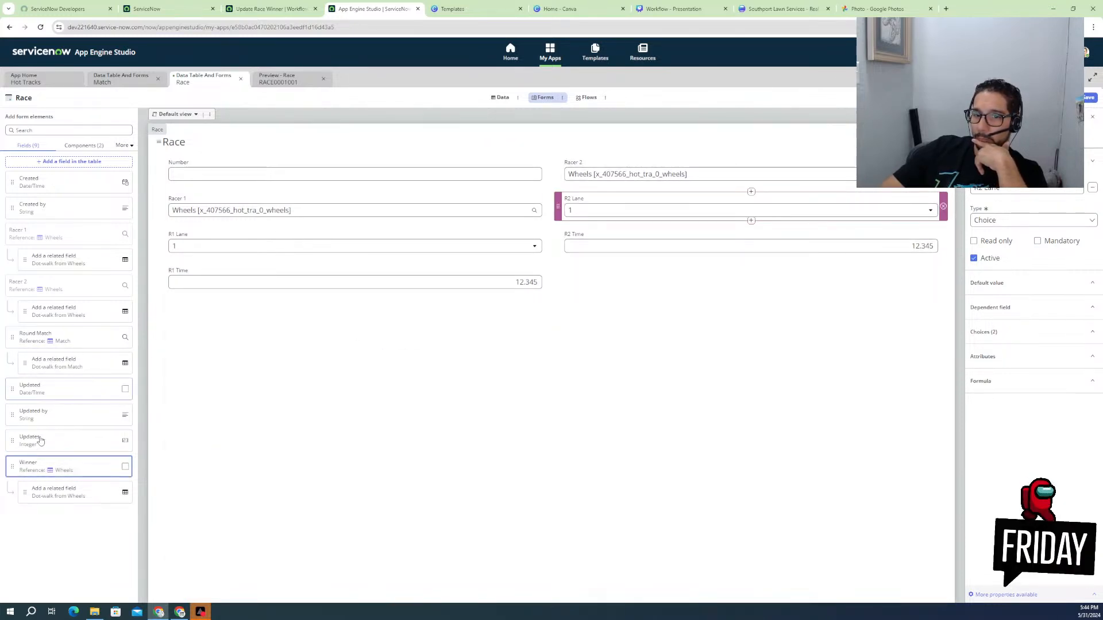
left_click_drag(65, 467, 633, 167)
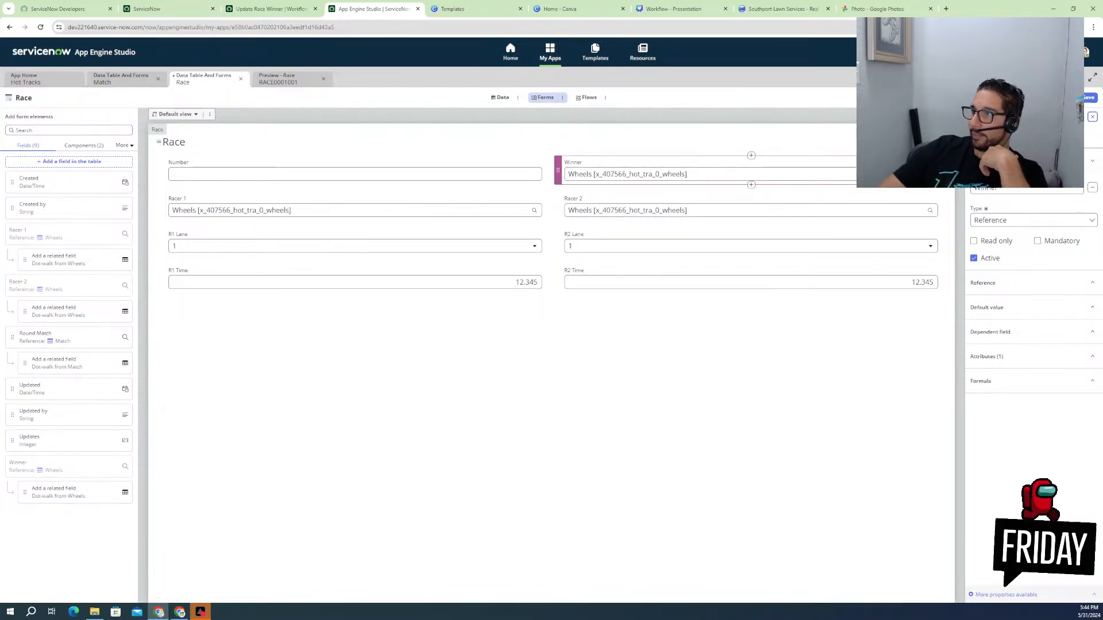
left_click(1092, 98)
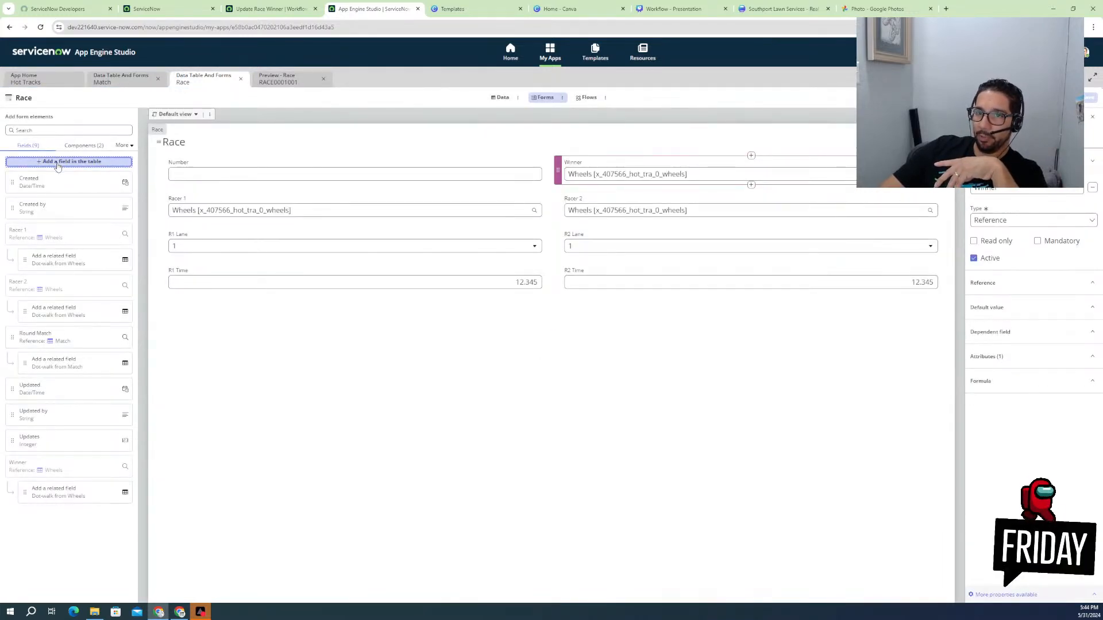
- Add a new Integer field labelled "Race #" to the Race table
left_click(57, 166)
triple_click(456, 325)
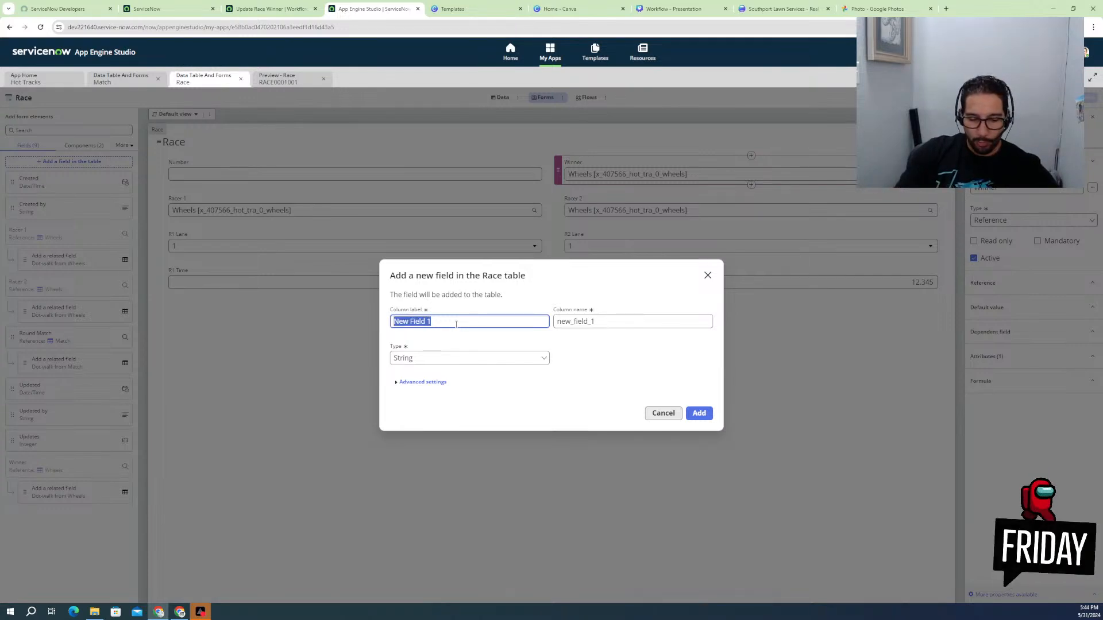
type("Race")
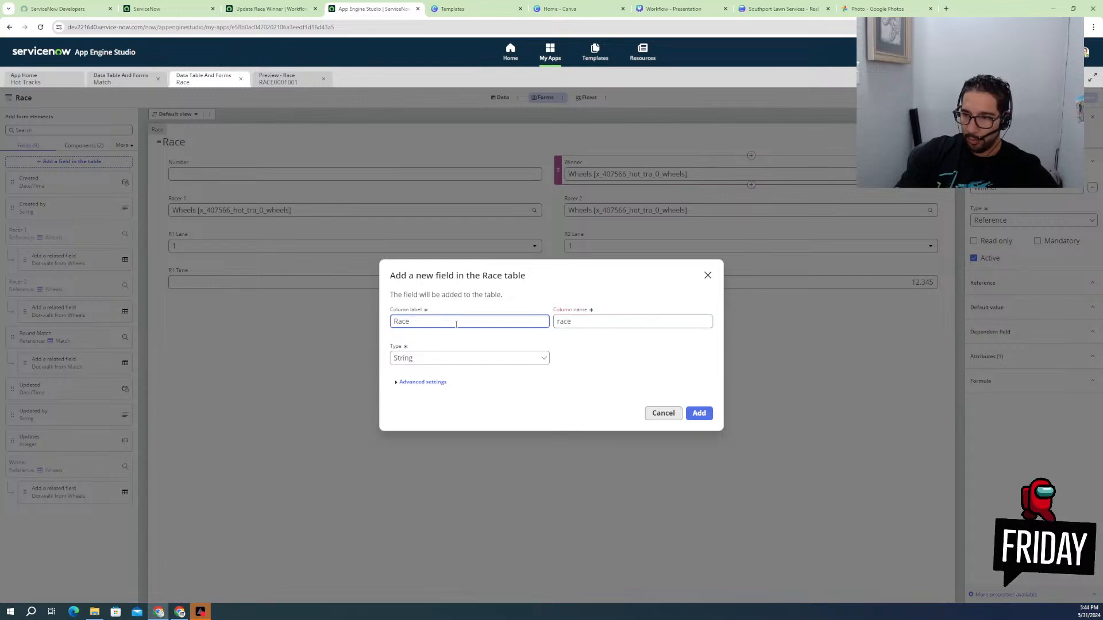
type(" #")
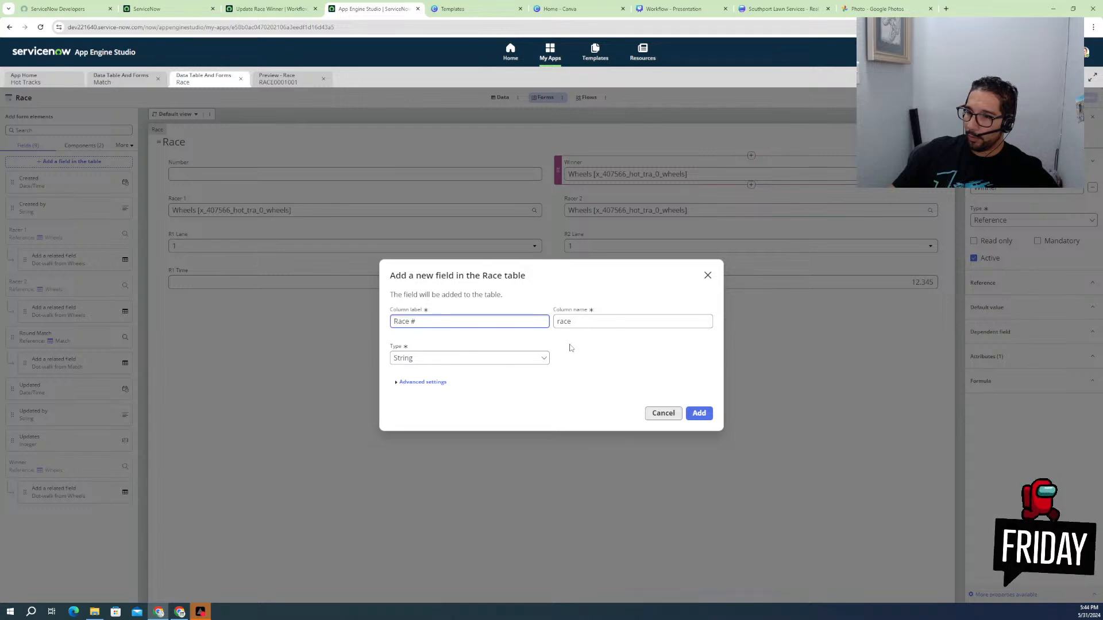
left_click(543, 358)
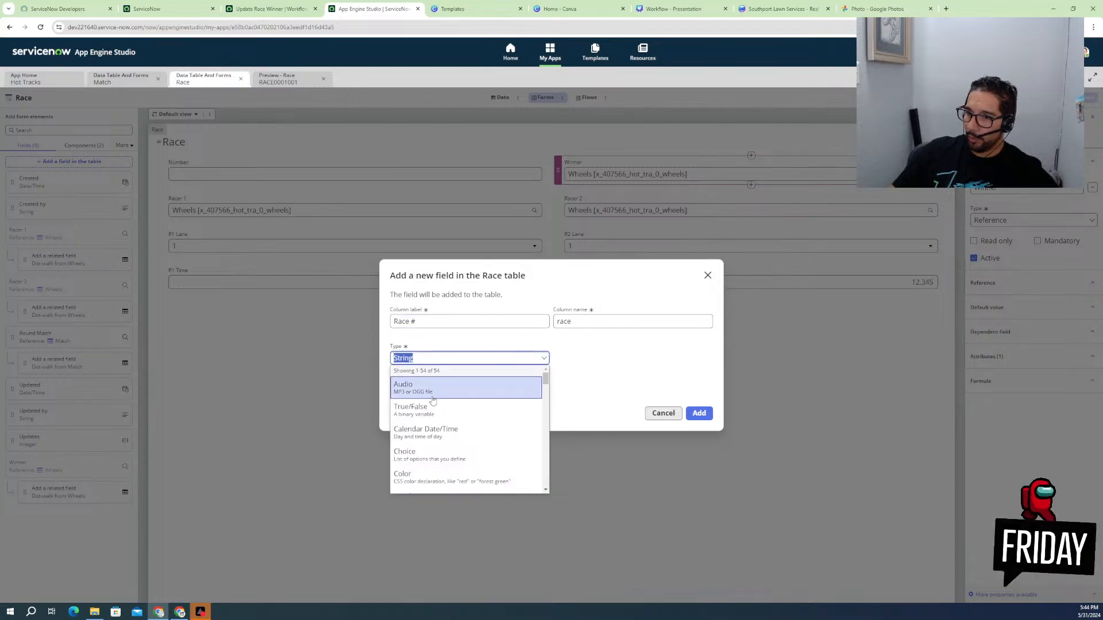
type("i")
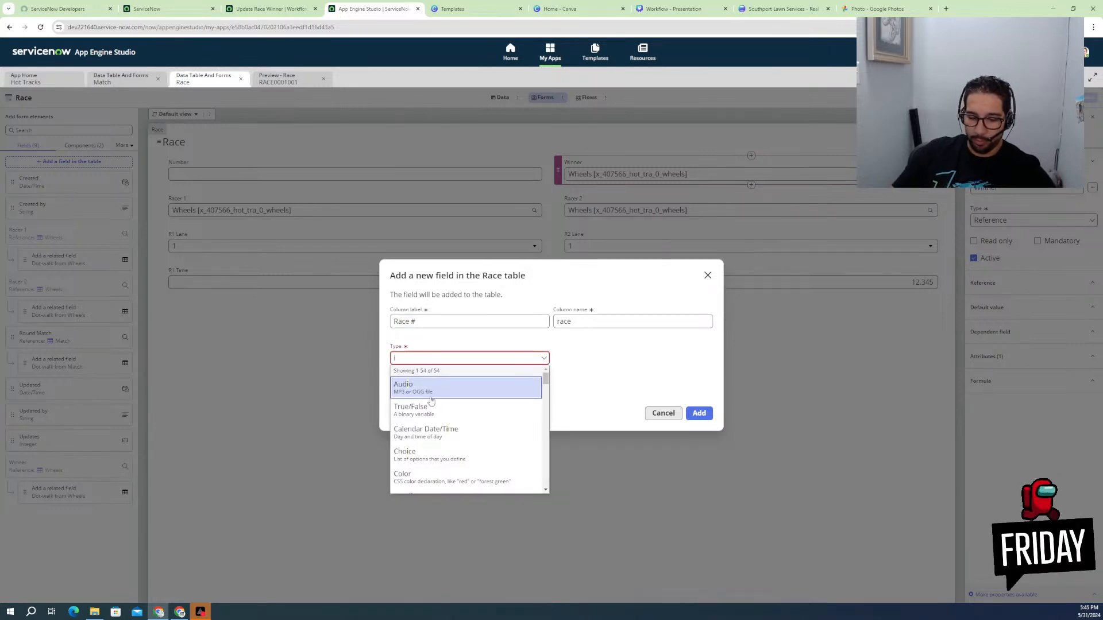
type("nt")
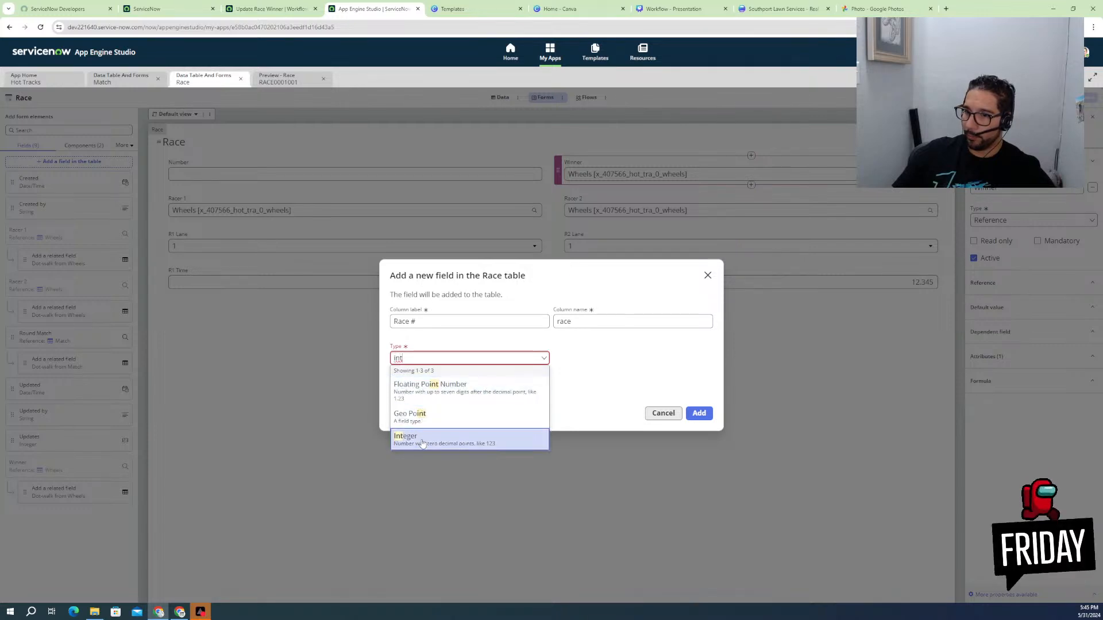
left_click(424, 439)
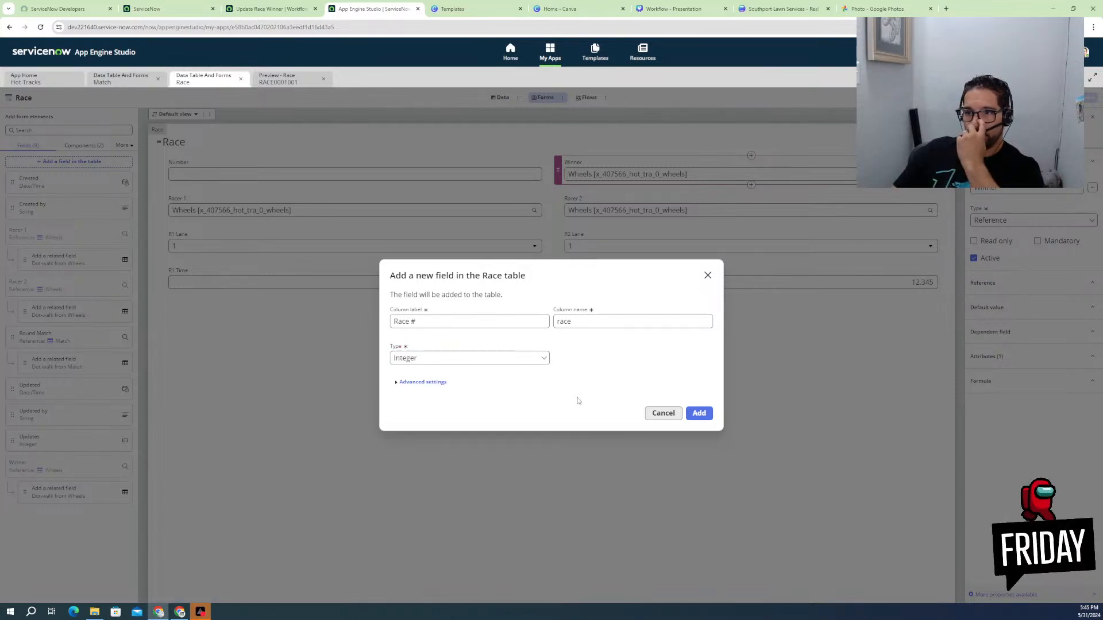
left_click(699, 414)
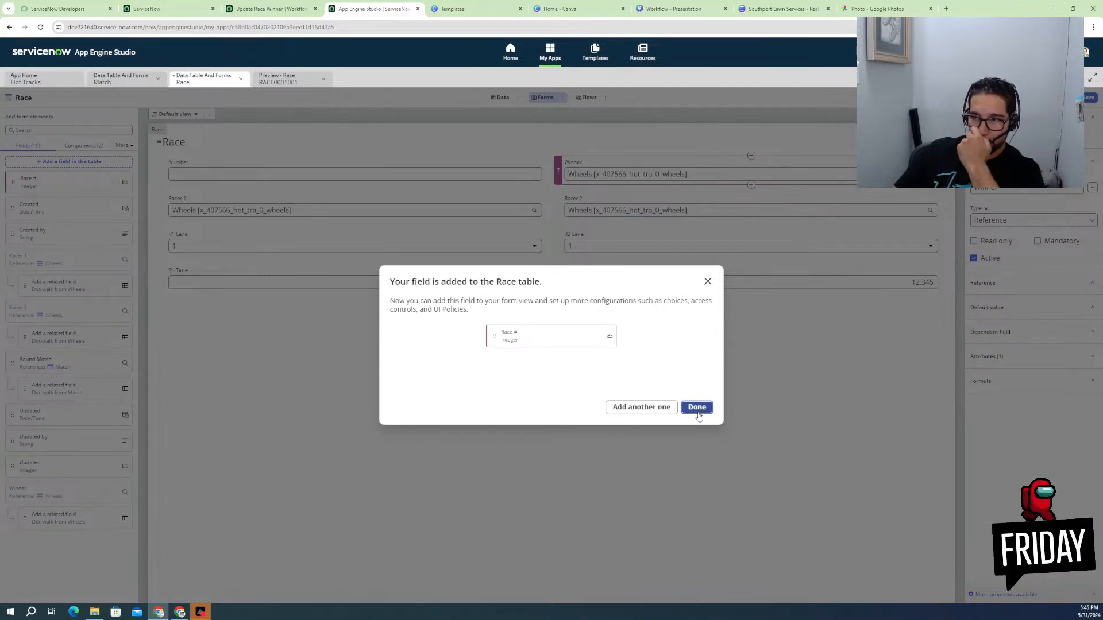
left_click(697, 407)
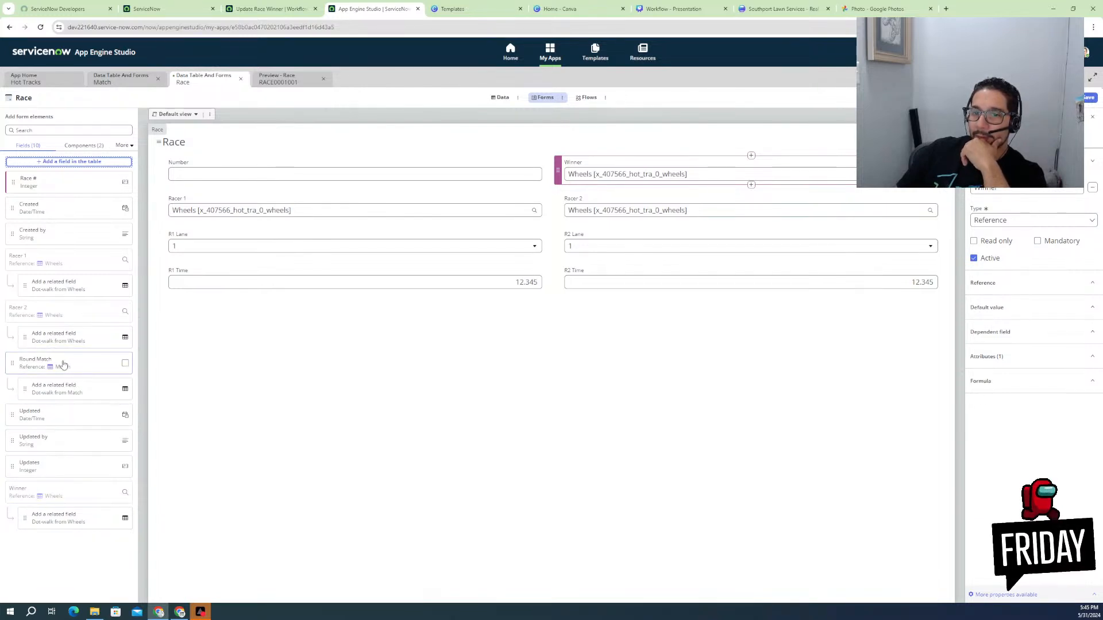
- Put Round Match at the head of the form's first column in place of Number, and add Race # above Winner in the second
left_click_drag(63, 365, 248, 203)
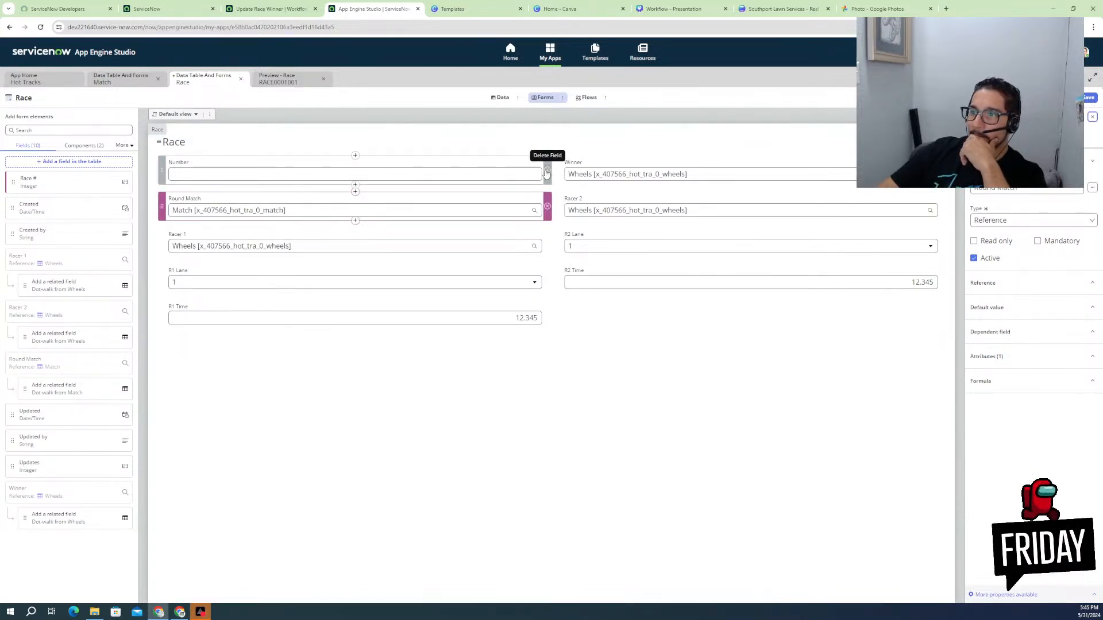
left_click(546, 173)
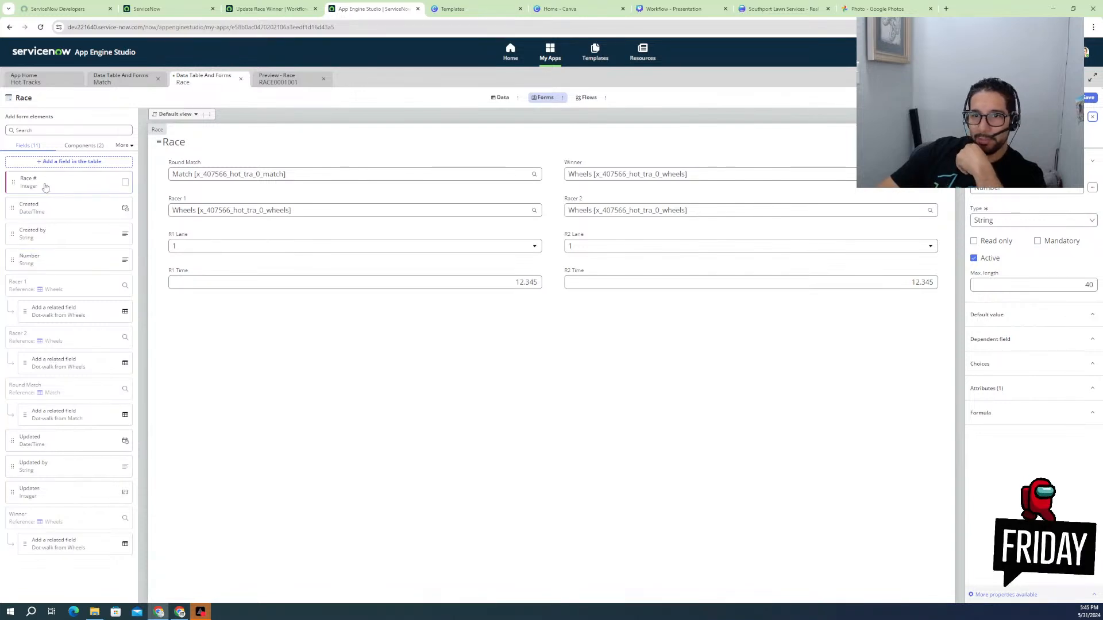
left_click_drag(44, 185, 610, 161)
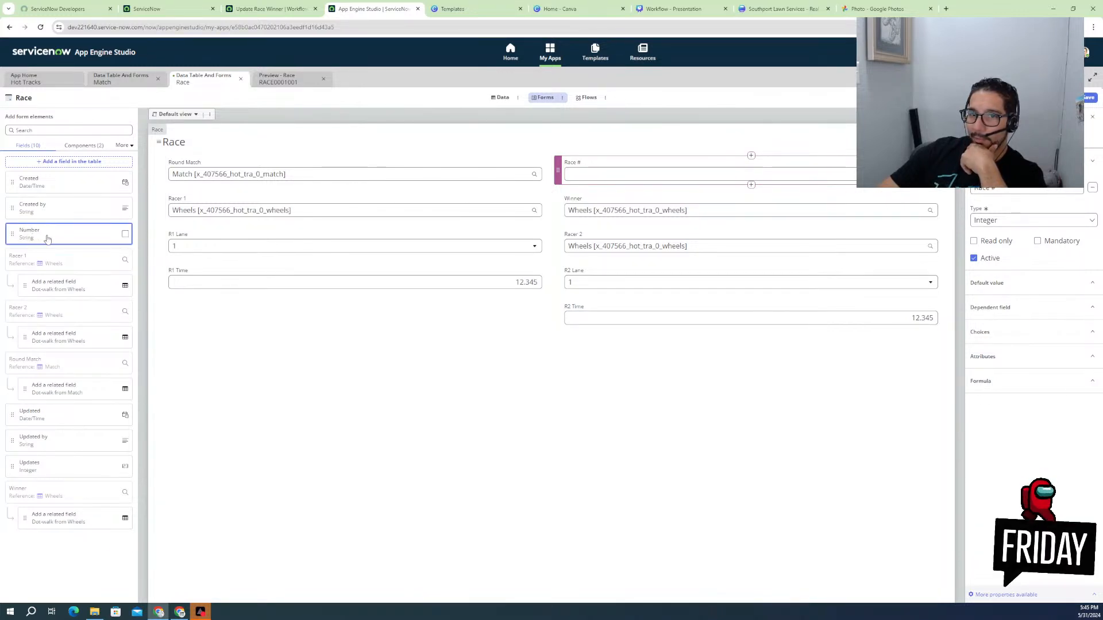
- Return Number to the head of the first column, move Winner above Race #, and save the form
left_click_drag(65, 239, 296, 224)
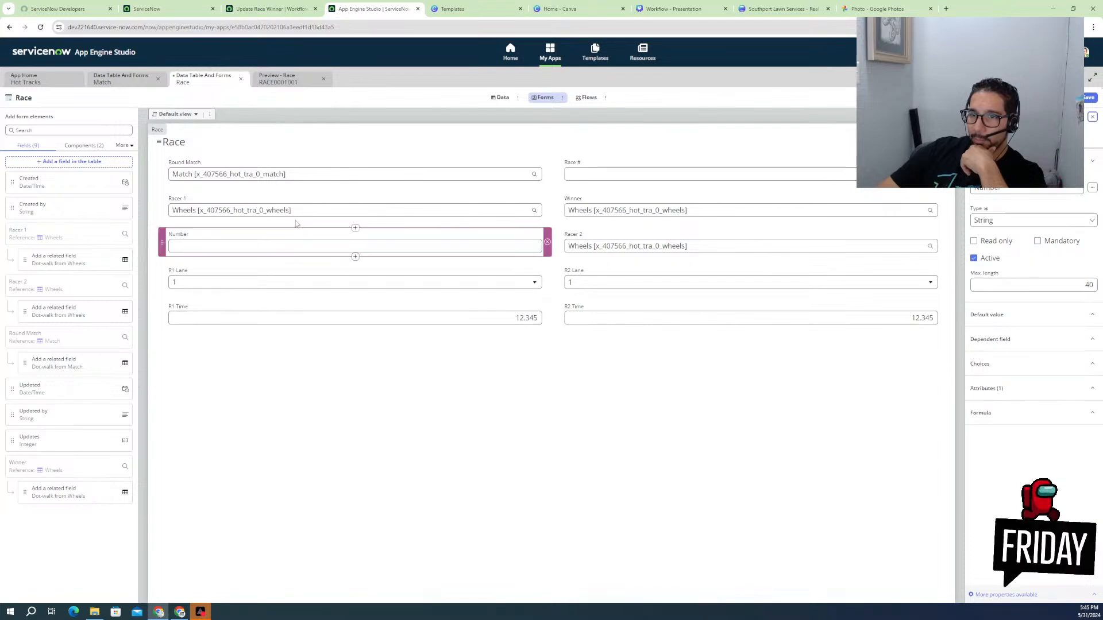
left_click(547, 244)
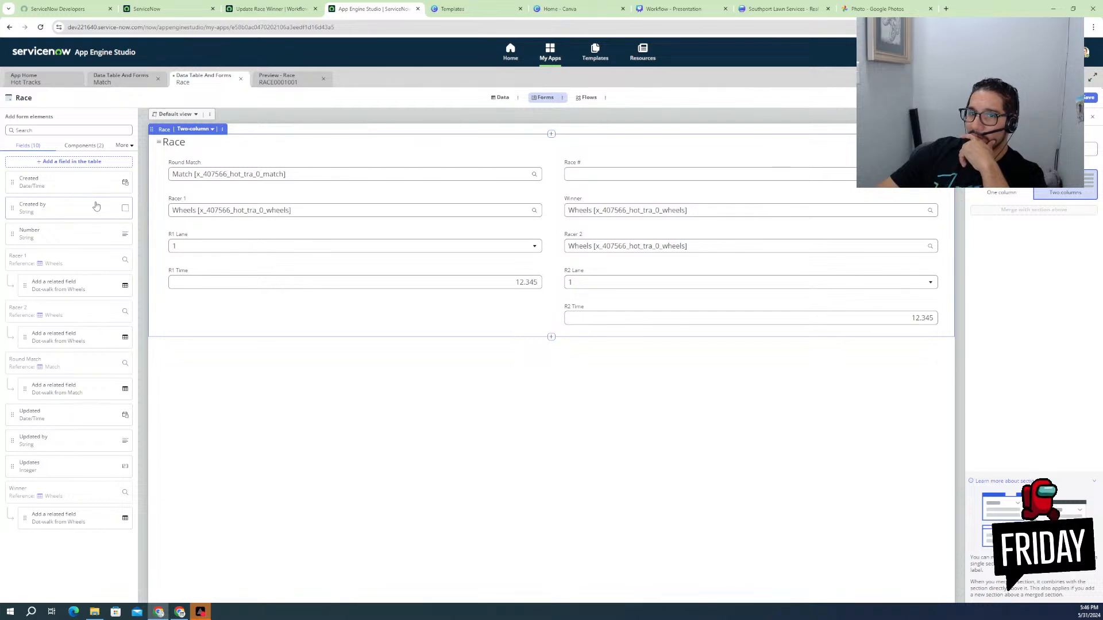
left_click_drag(62, 237, 199, 163)
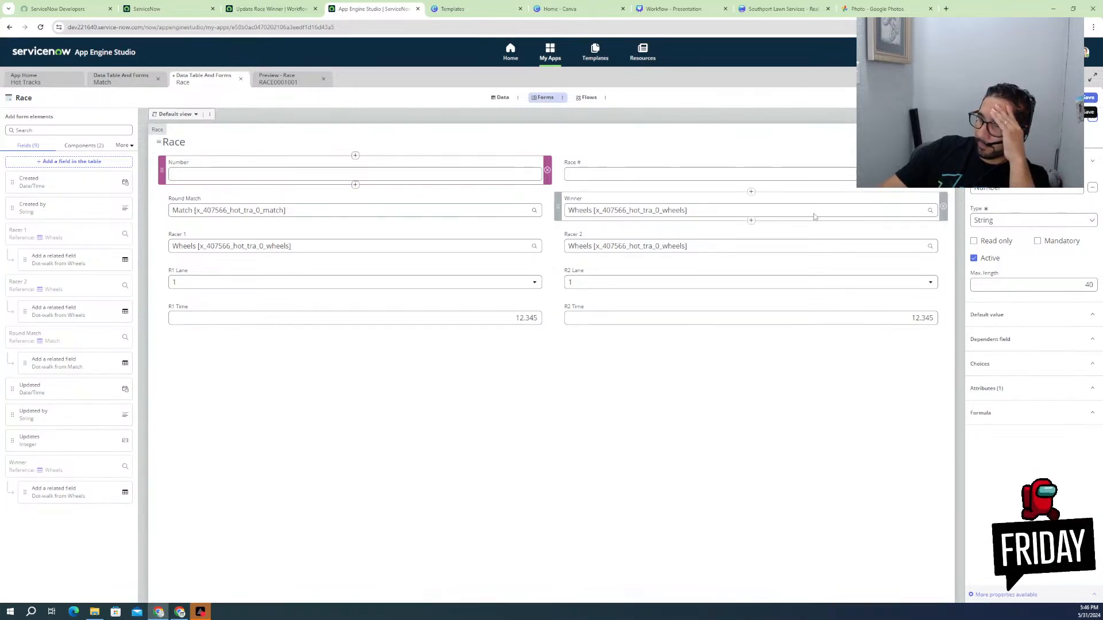
left_click_drag(634, 211, 630, 169)
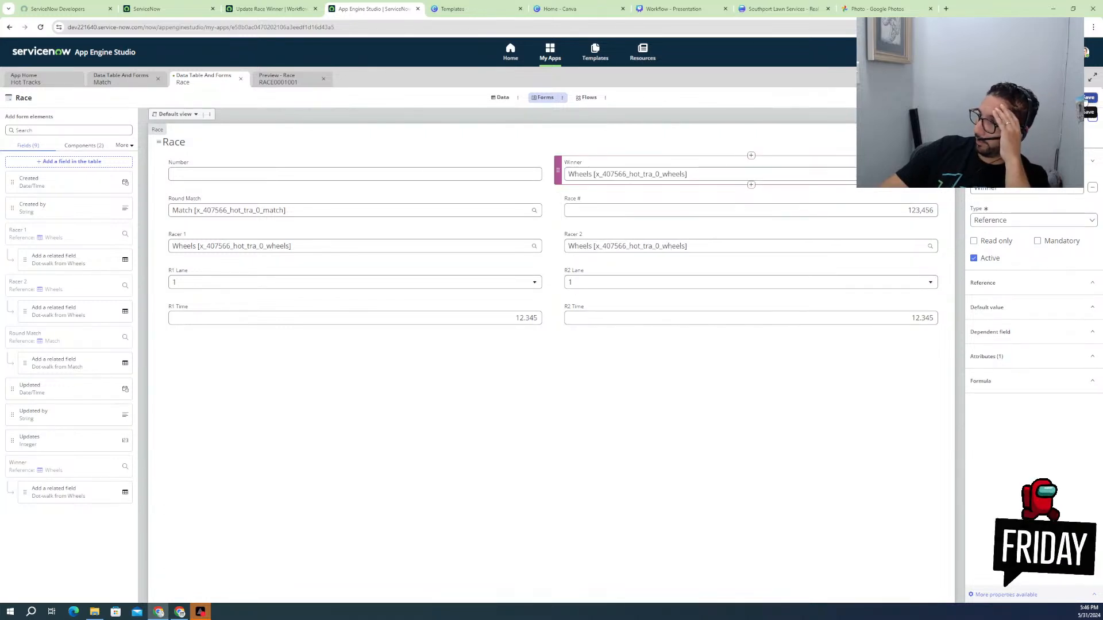
left_click(1090, 97)
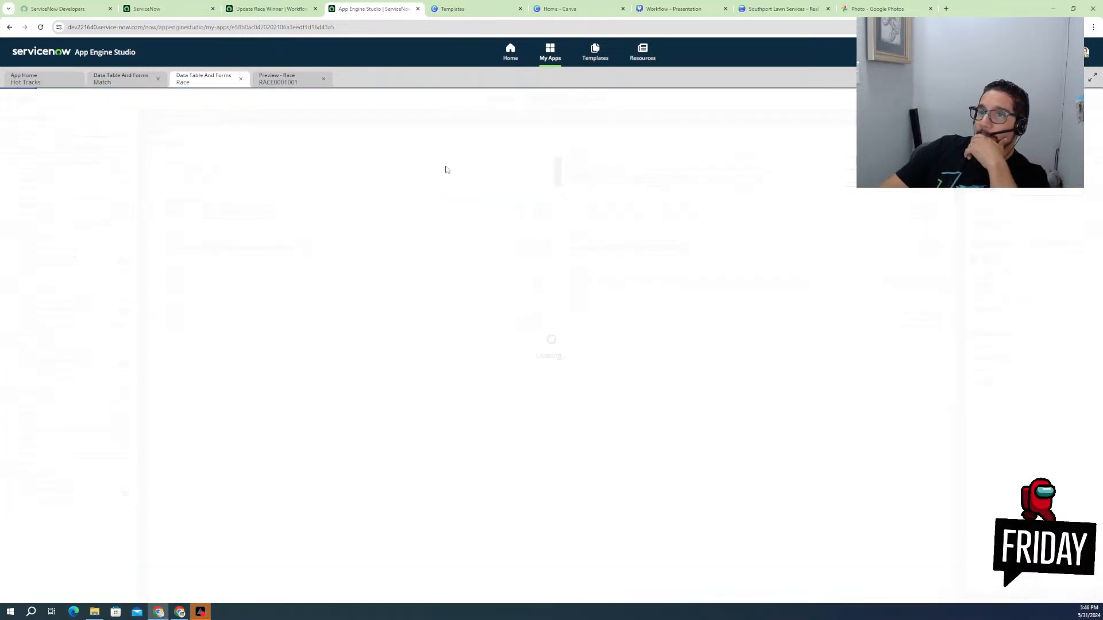
- Return to the Race record preview and reload the new record's form
left_click(277, 81)
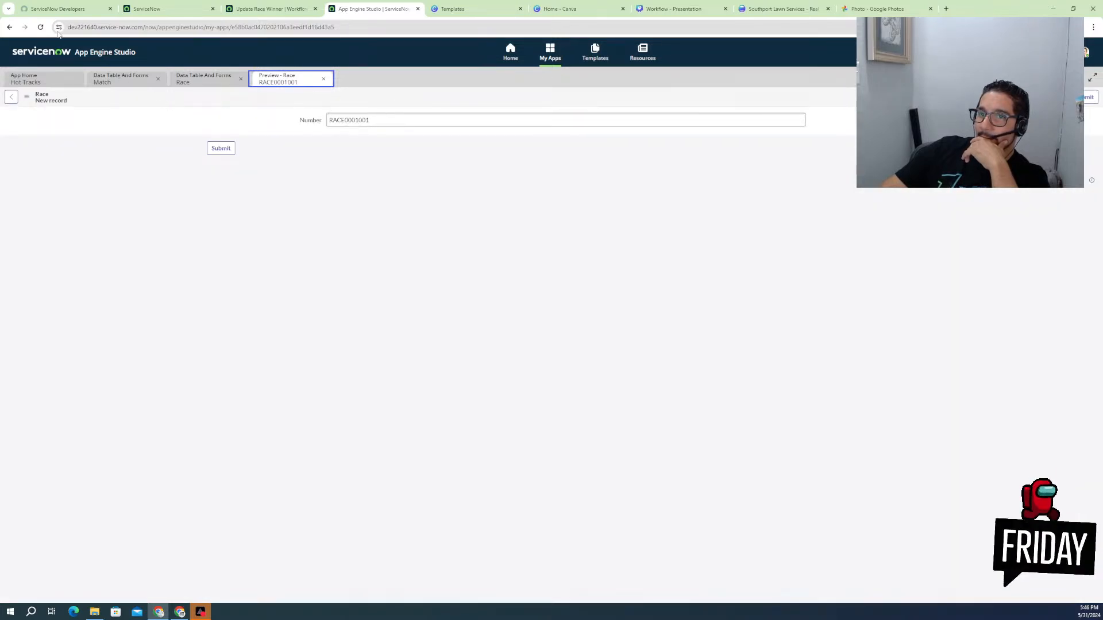
right_click(164, 102)
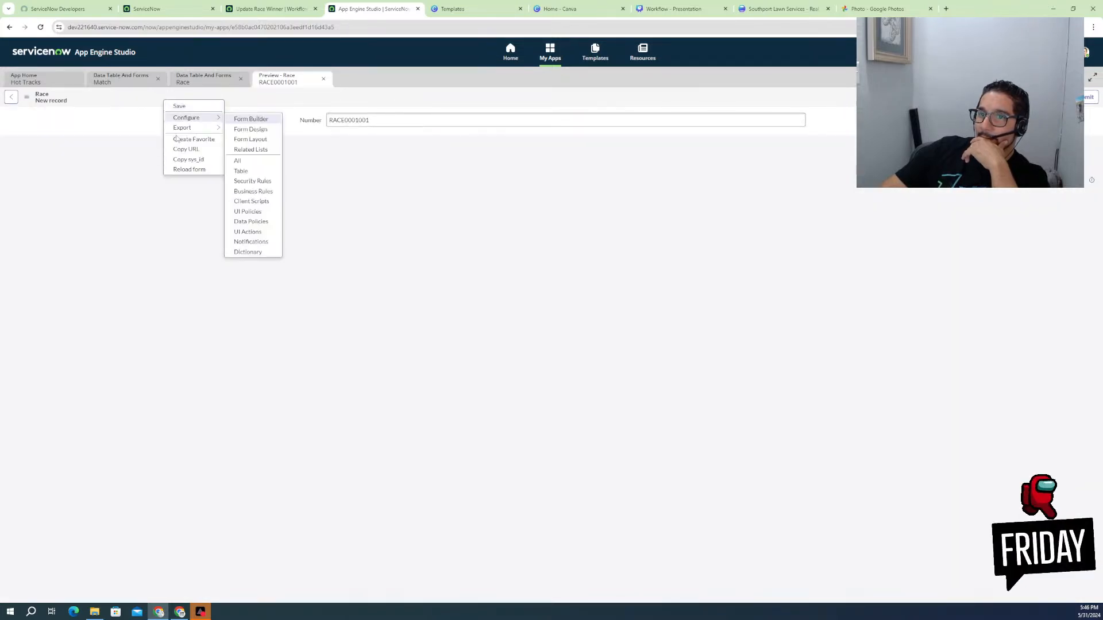
left_click(188, 172)
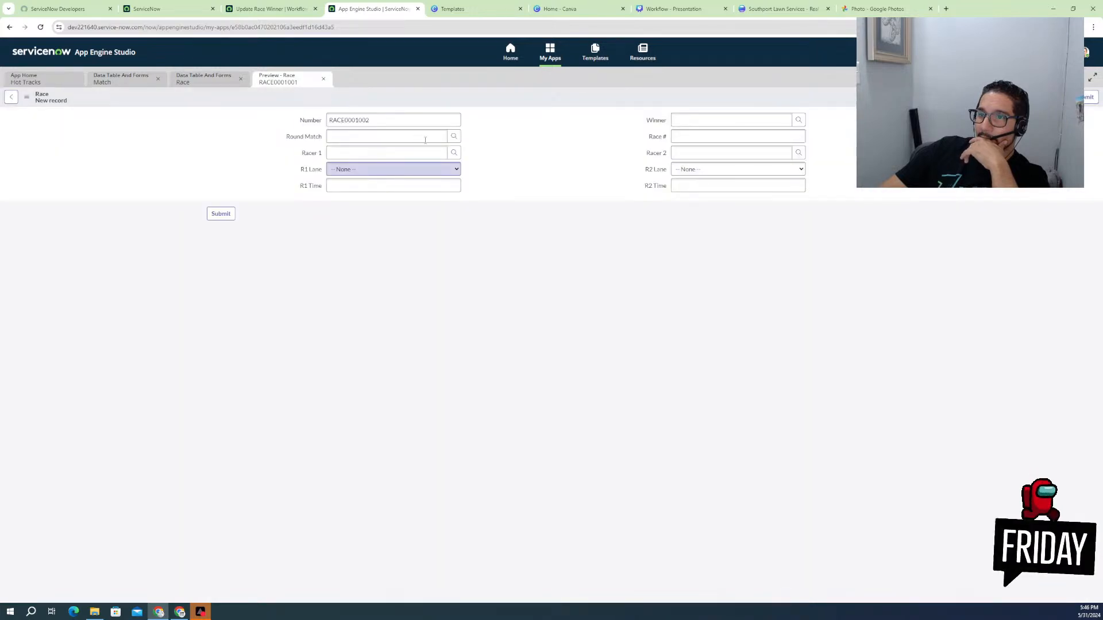
double_click(364, 120)
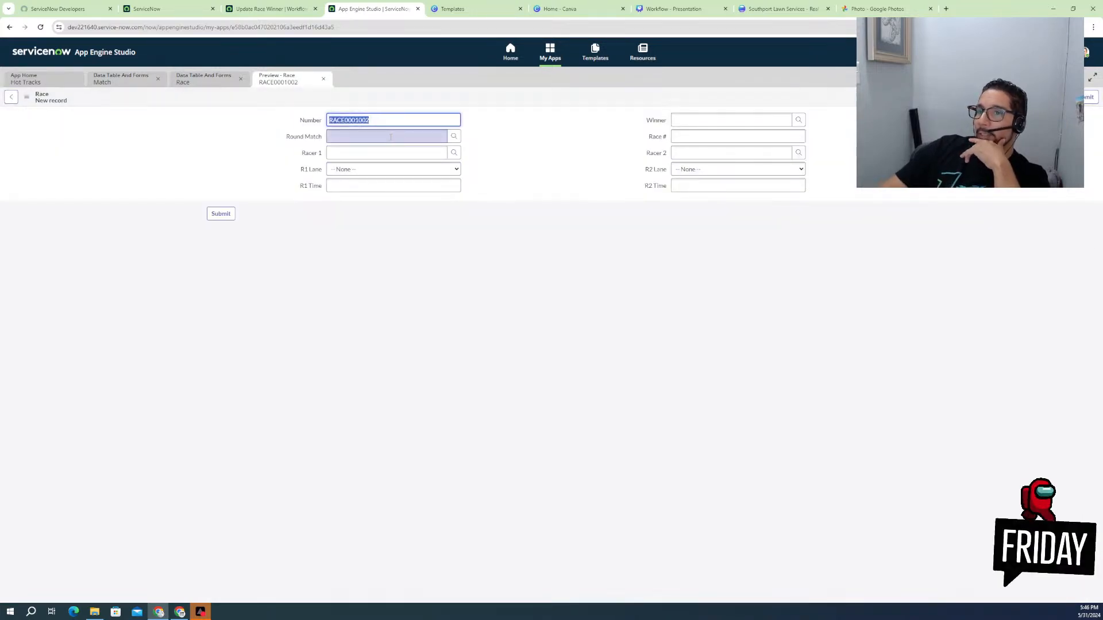
- Choose the fifth untitled match as the Round Match and set Race # to 1
left_click(452, 137)
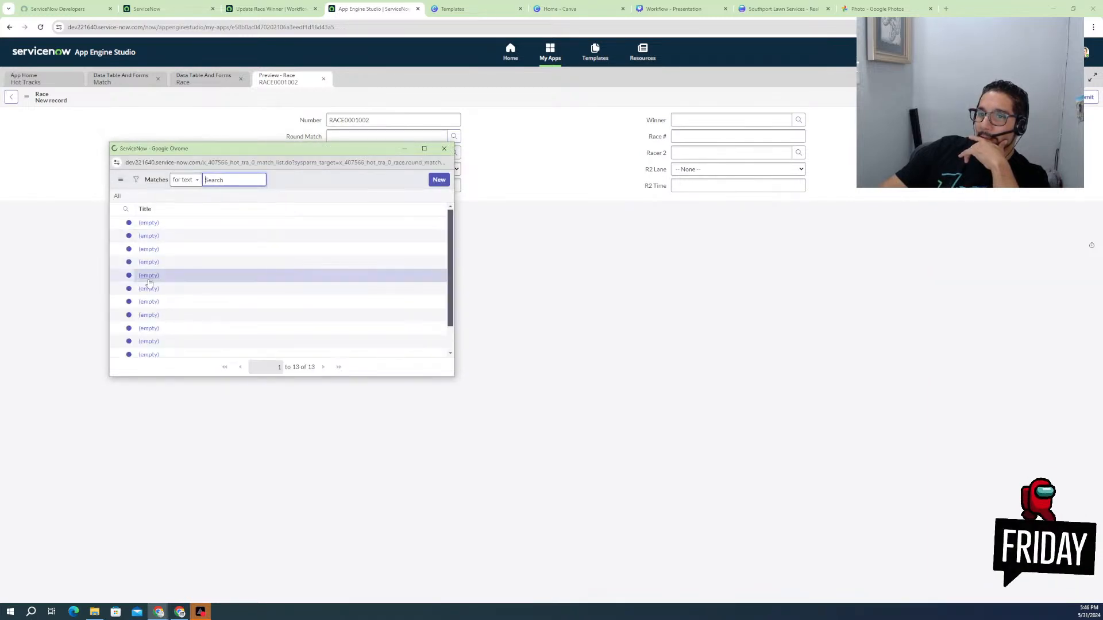
left_click(149, 276)
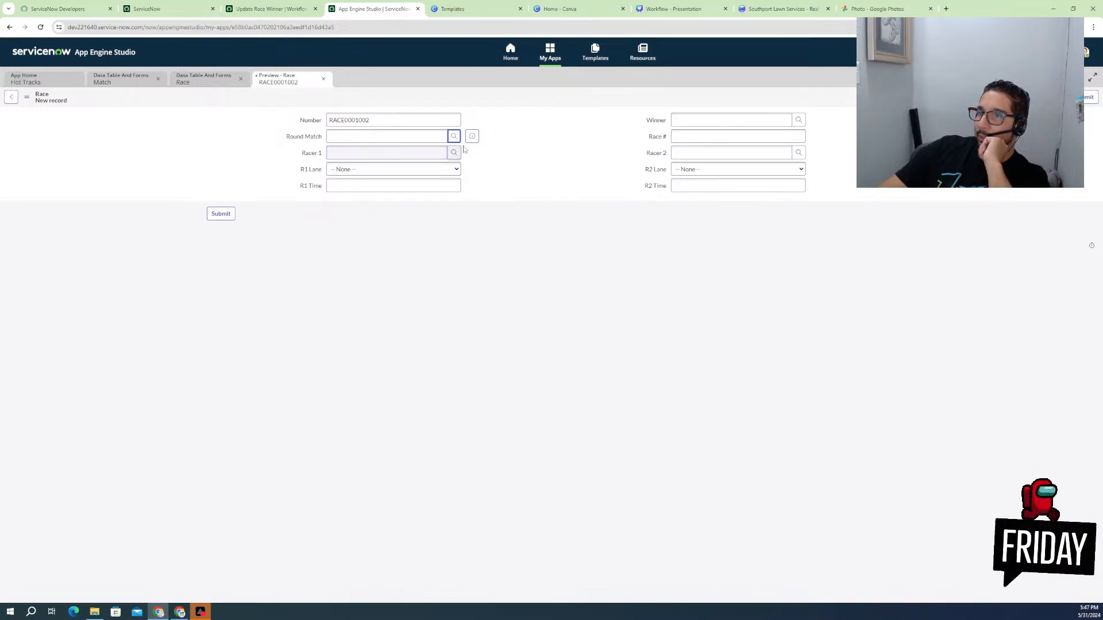
left_click(685, 137)
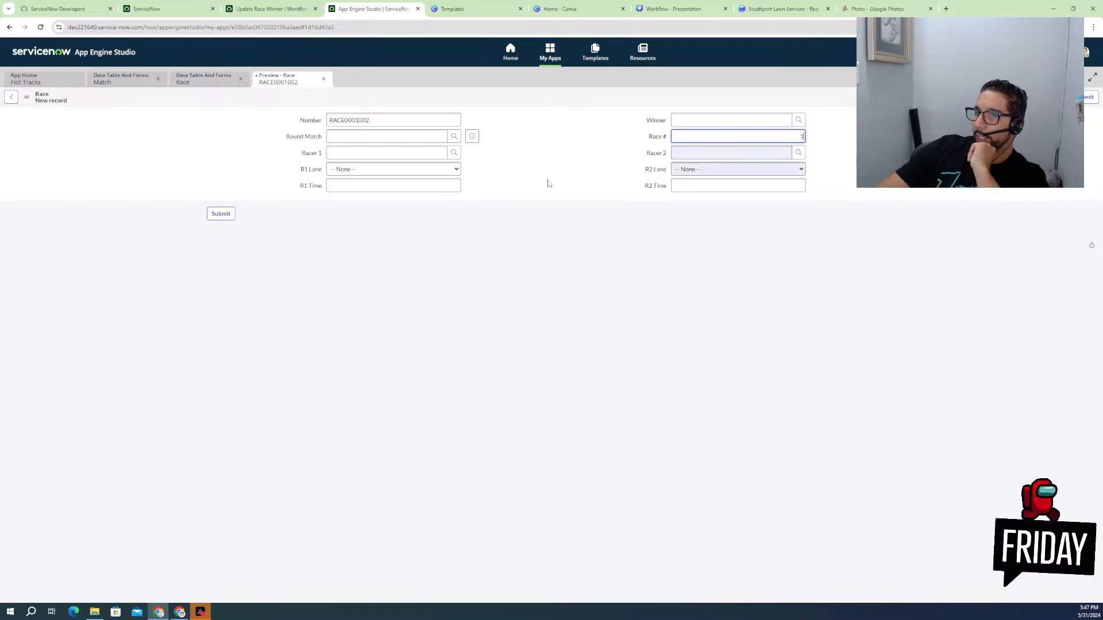
- Set both Racer 1 and Racer 2 to 1994 Mustang Stang
left_click(454, 153)
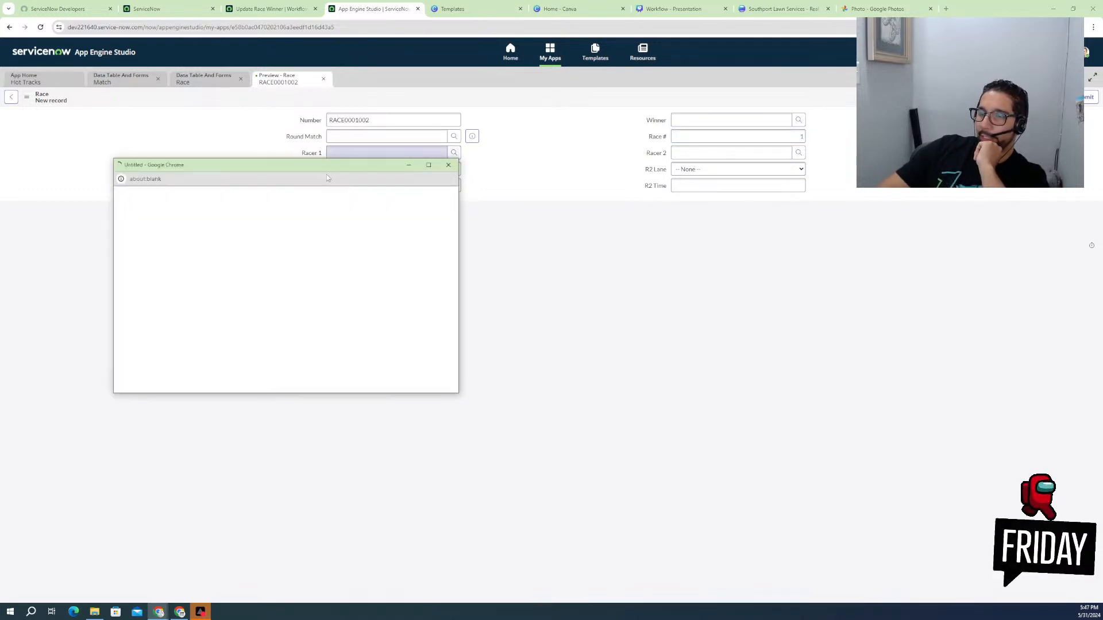
left_click(162, 266)
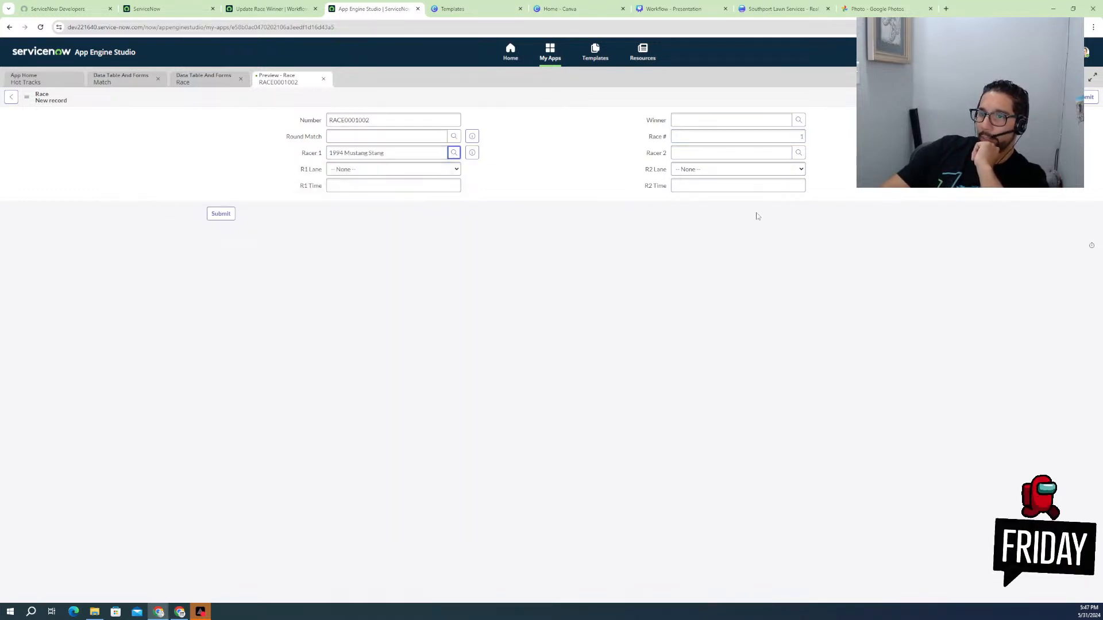
left_click(798, 152)
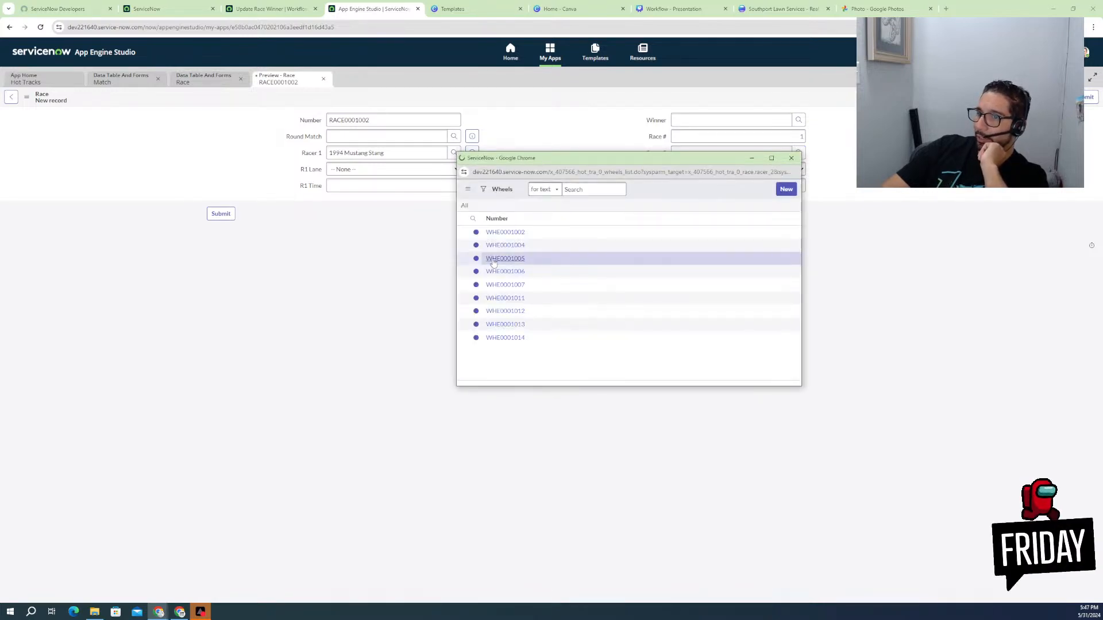
left_click(494, 264)
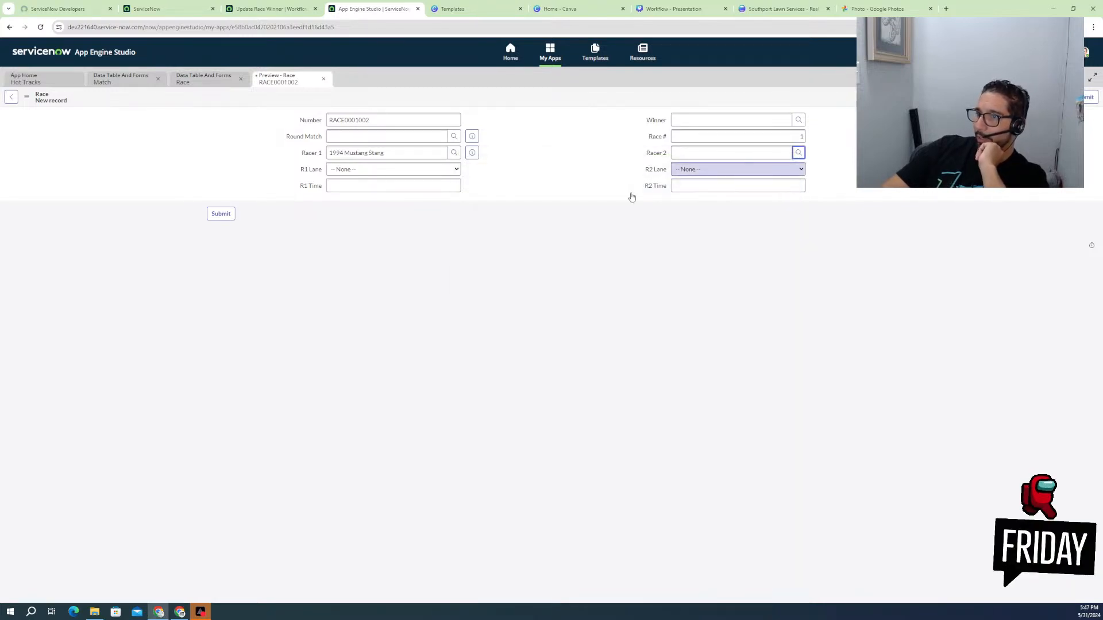
- Set R1 Lane to 1 and R2 Lane to 2
left_click(402, 170)
left_click(363, 185)
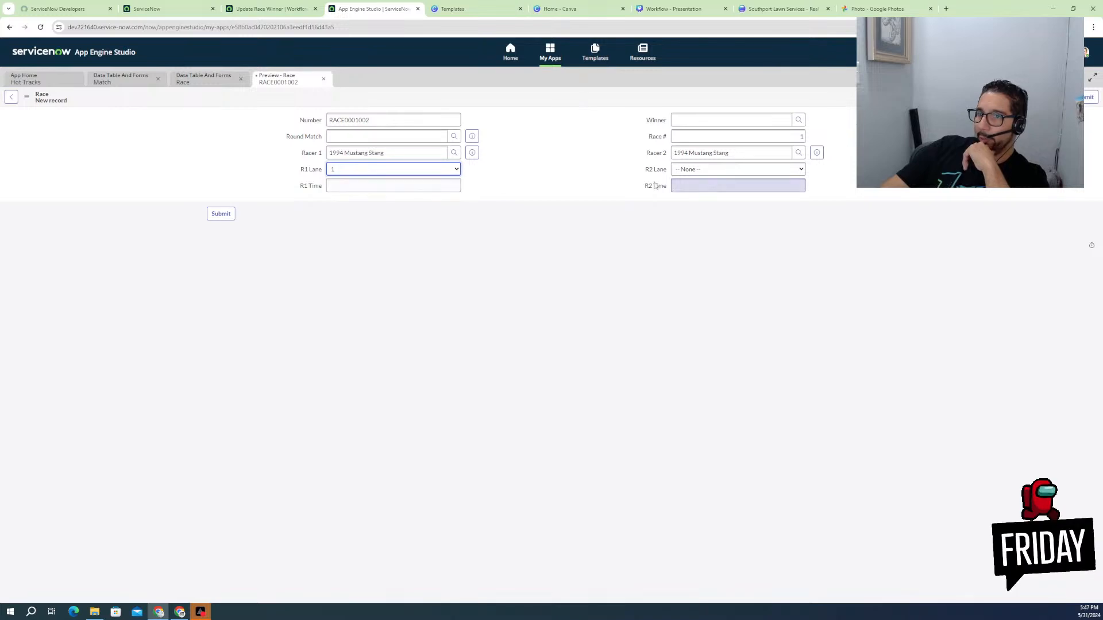
left_click(748, 172)
left_click(692, 197)
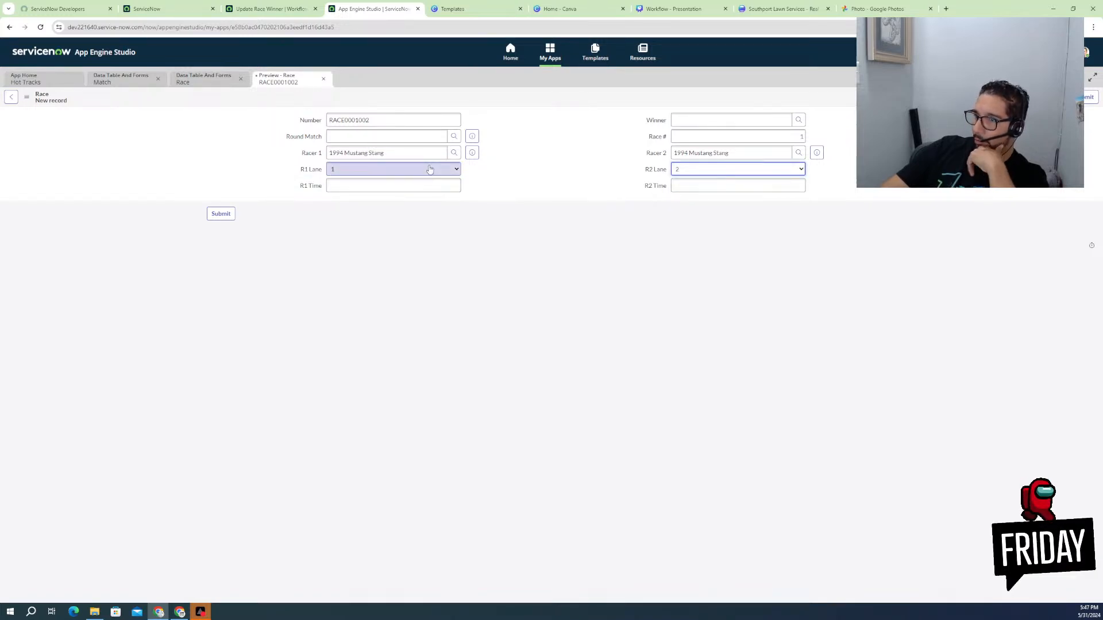
- Enter 1.568 as R1 Time and 1.567 as R2 Time, and save the race record while staying on its form
left_click(421, 187)
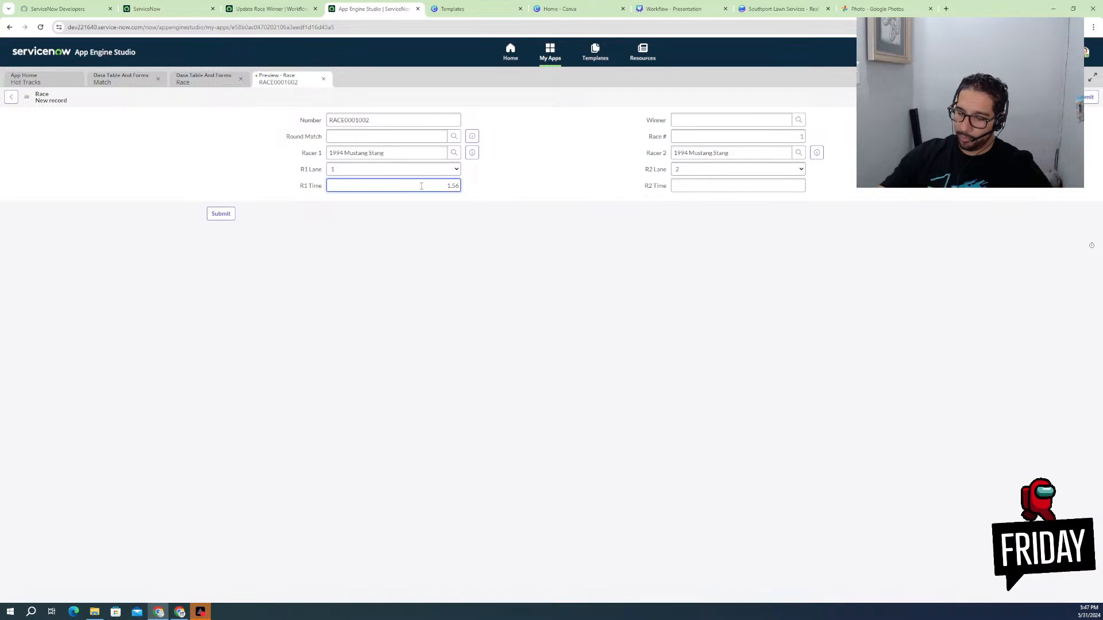
left_click(715, 186)
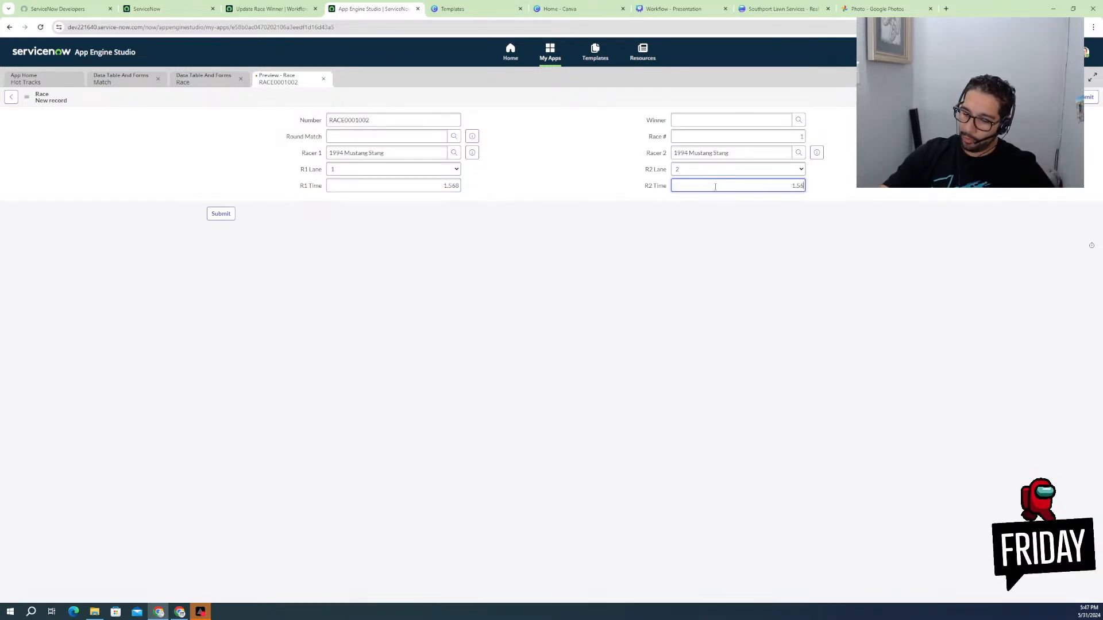
left_click(662, 235)
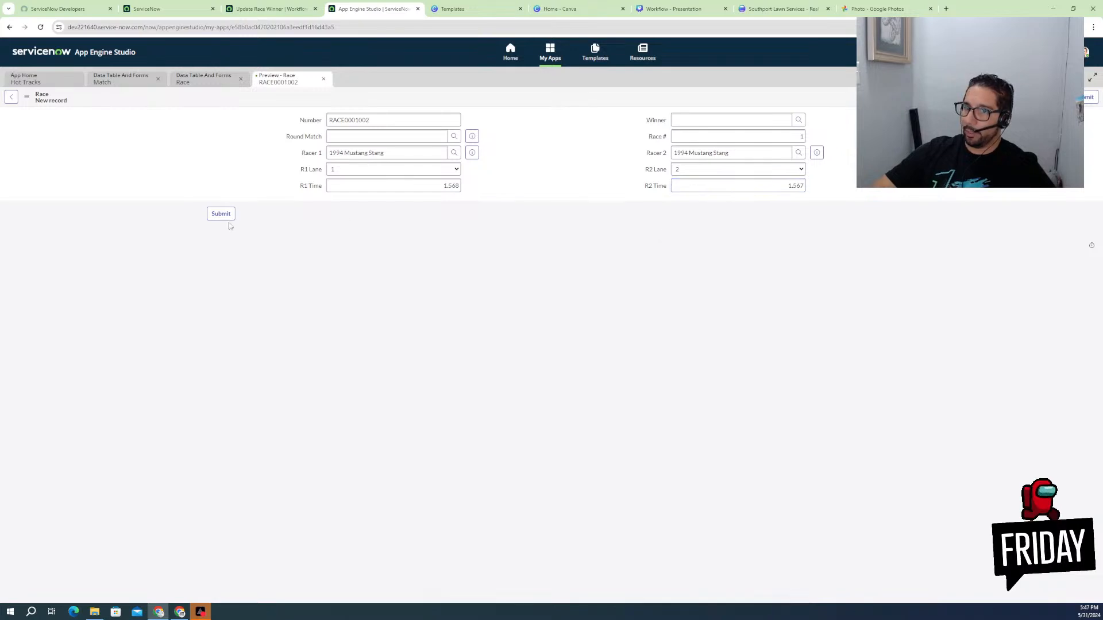
right_click(372, 103)
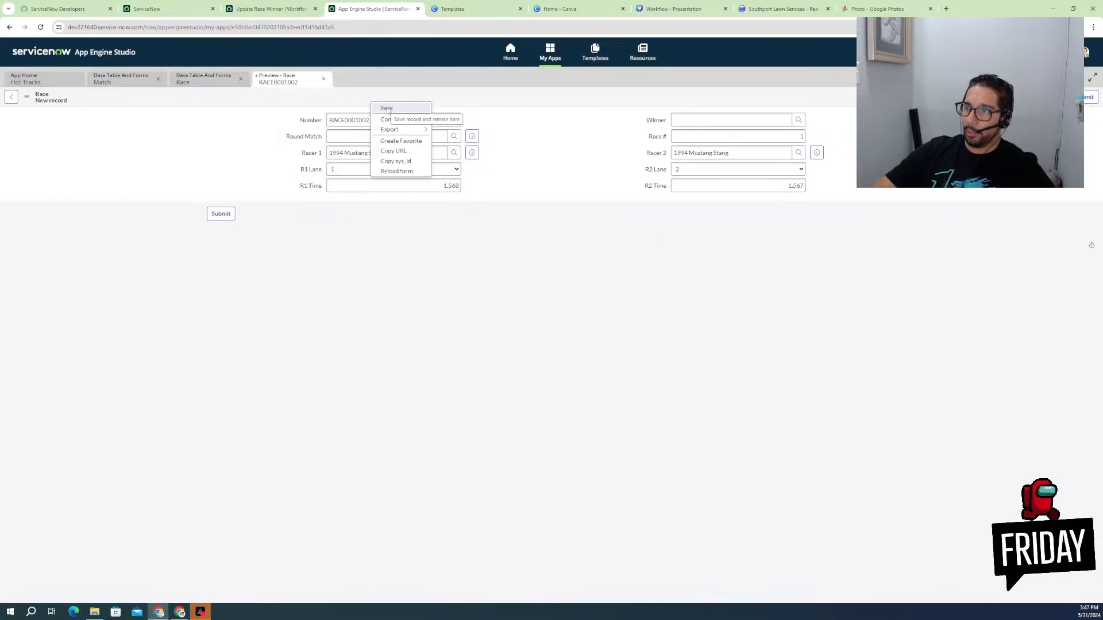
left_click(386, 108)
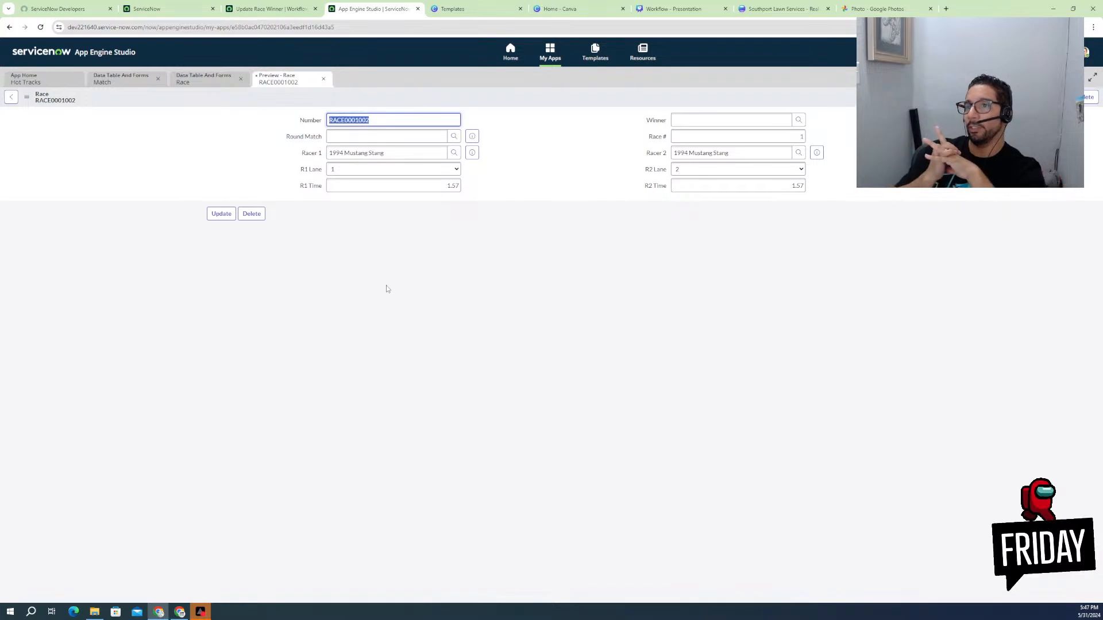
- Refresh the race record's form and run a test of the Update Race Winner flow with race record RACE0001002
right_click(484, 97)
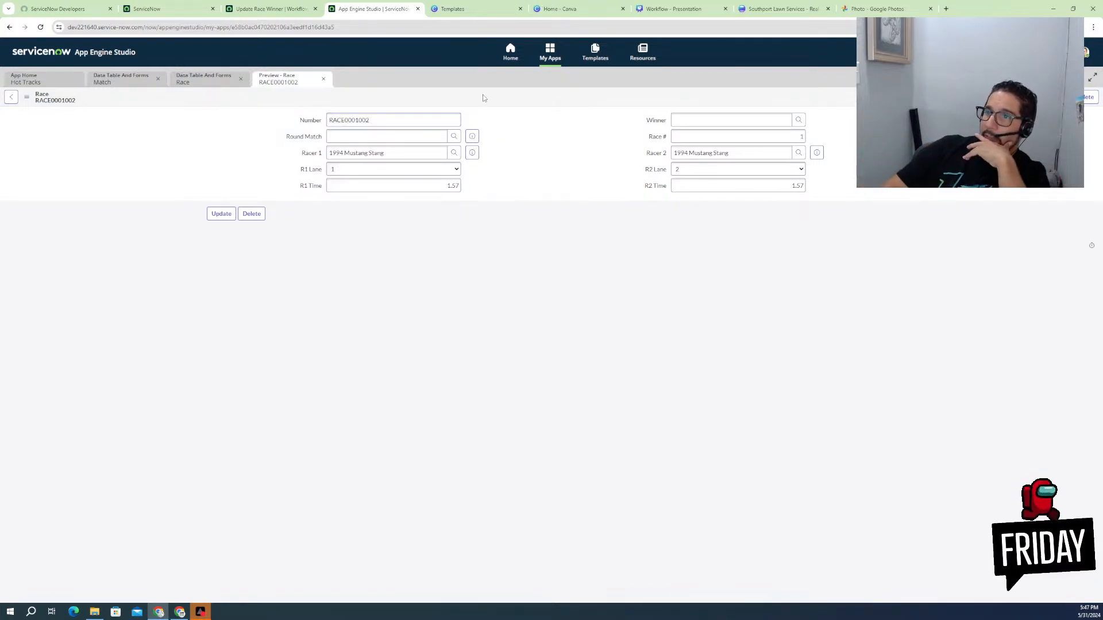
left_click(508, 224)
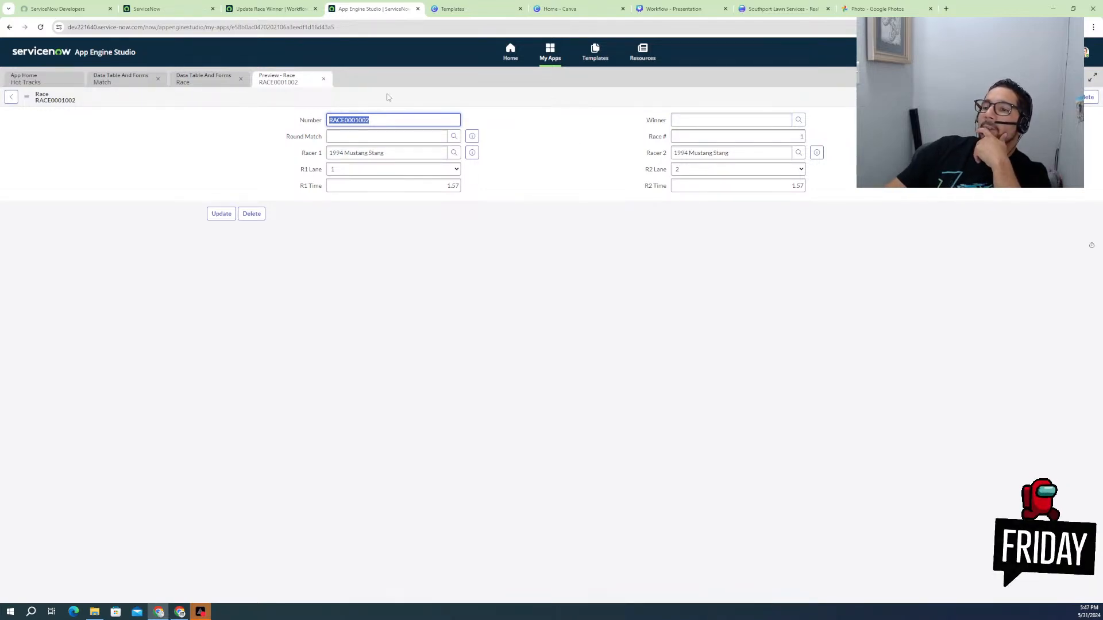
left_click(277, 13)
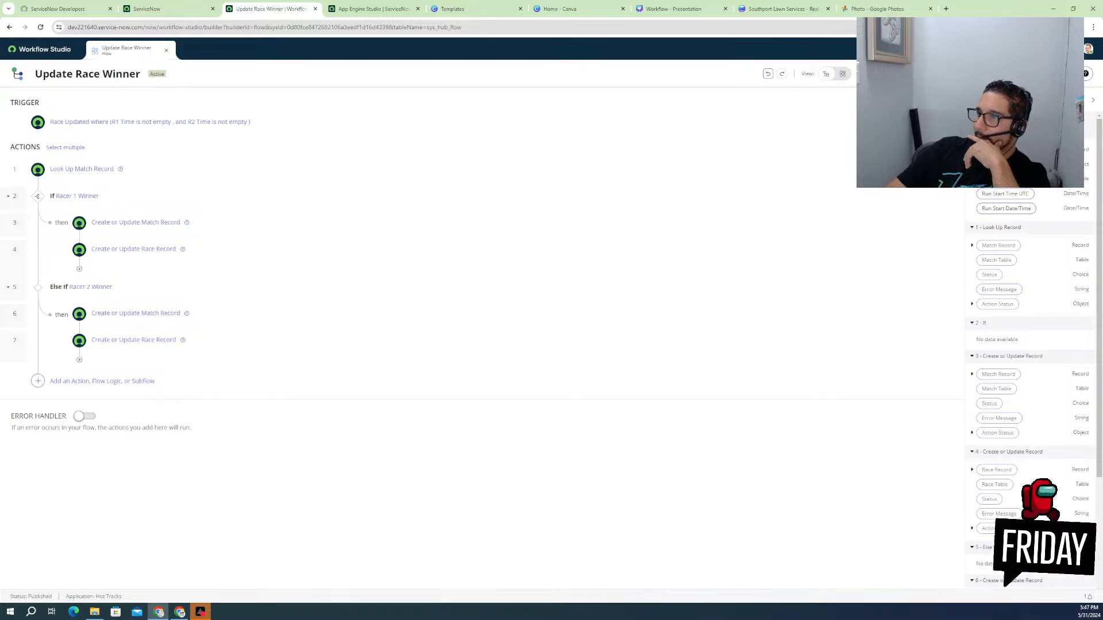
left_click(930, 74)
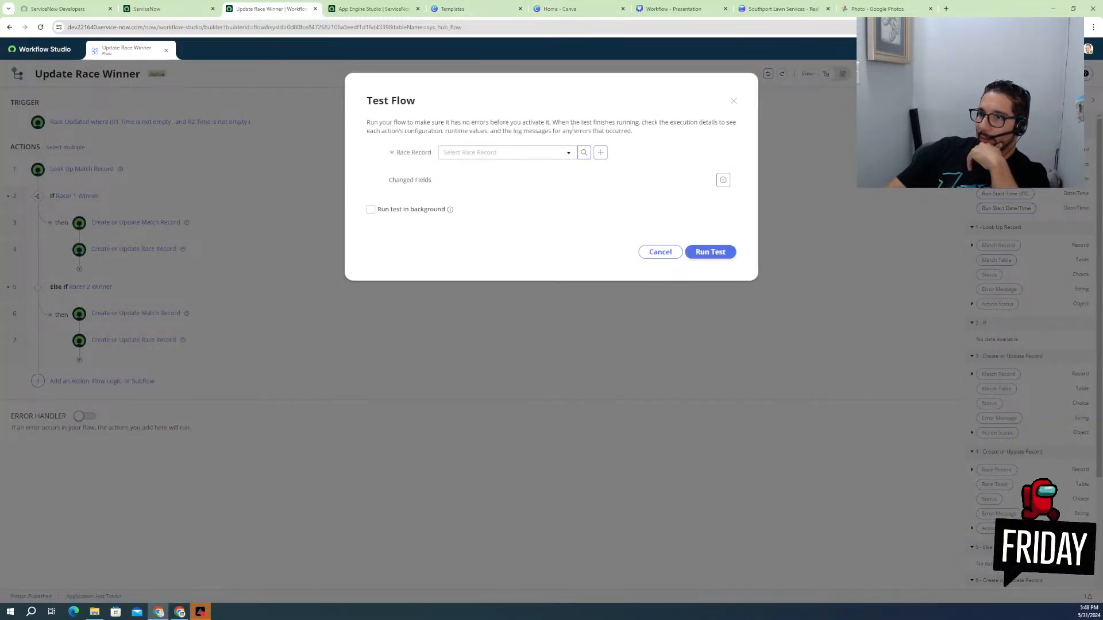
left_click(567, 152)
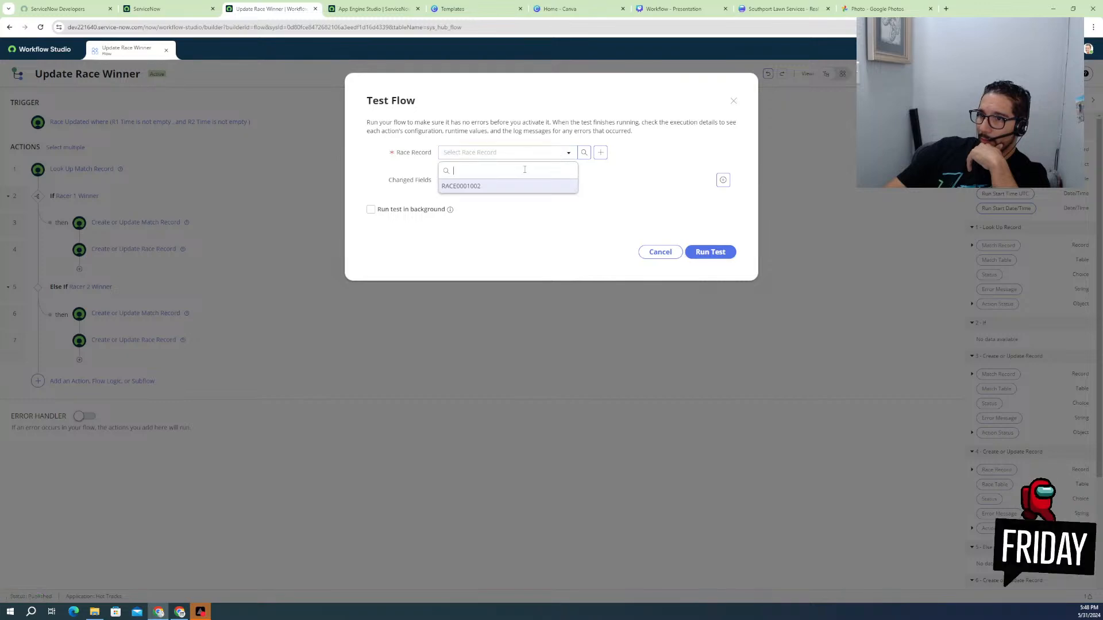
left_click(483, 186)
left_click(713, 254)
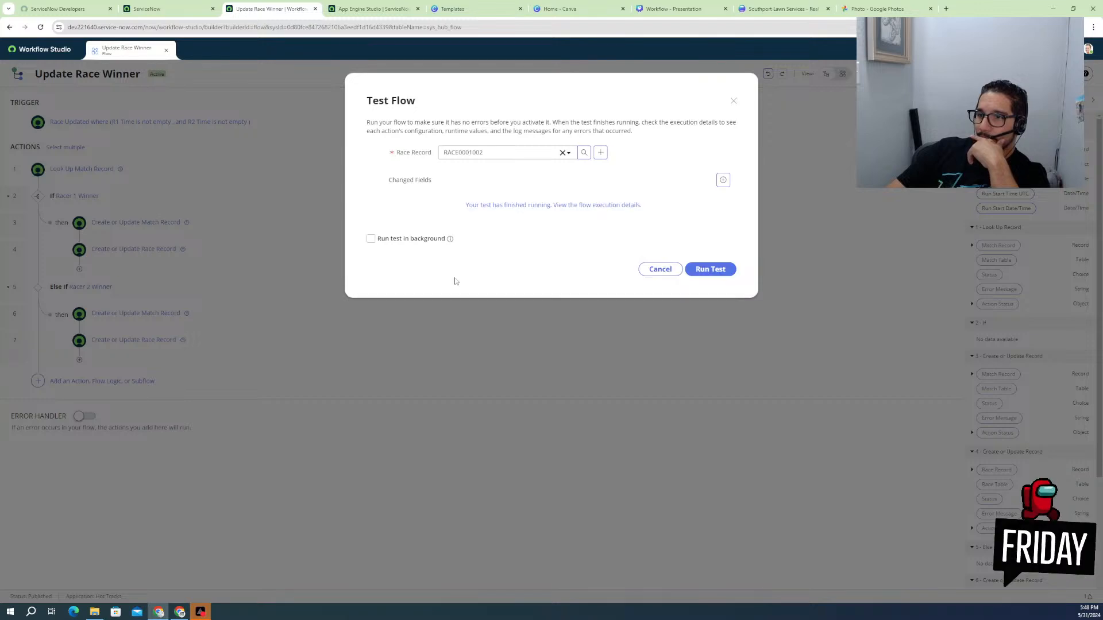
- Review the Look Up Record action in the test's execution details, and close the details and the test dialog
left_click(522, 206)
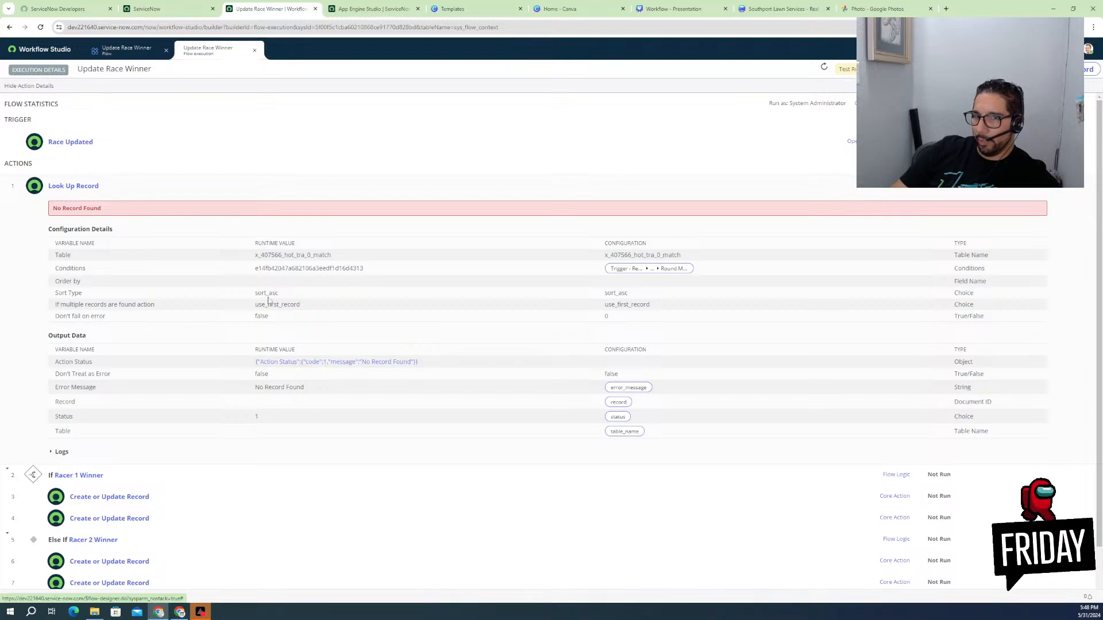
left_click(133, 53)
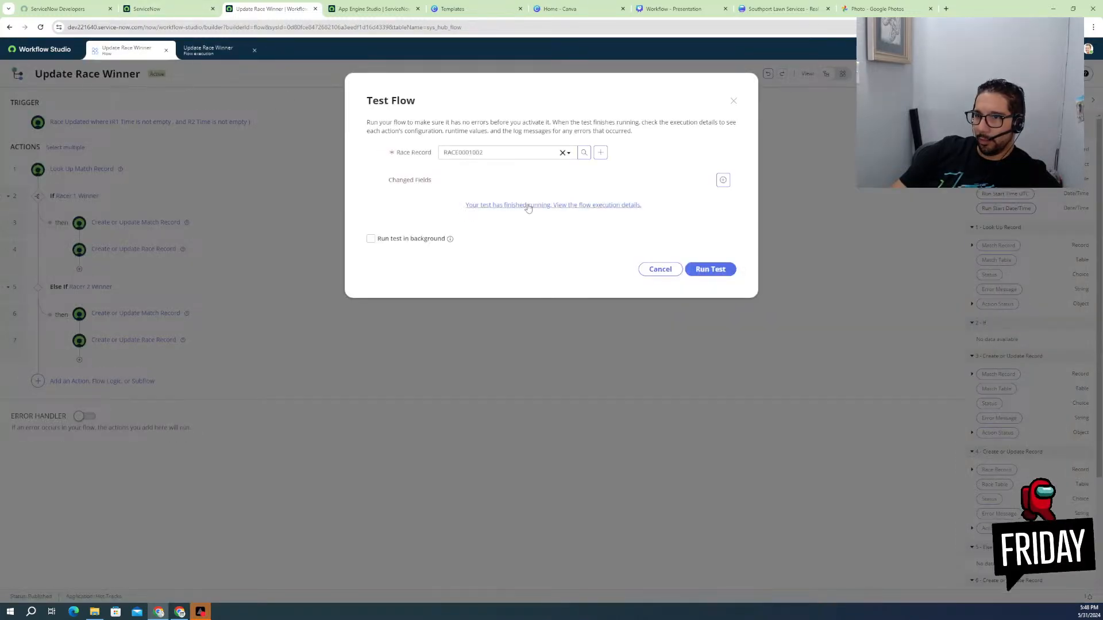
left_click(661, 269)
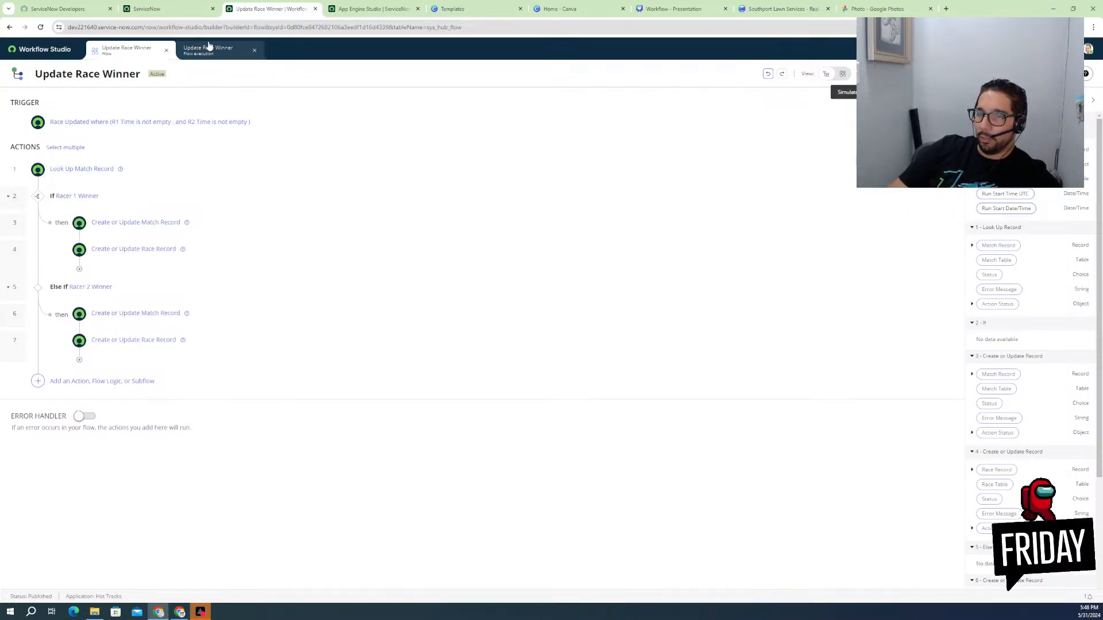
left_click(255, 52)
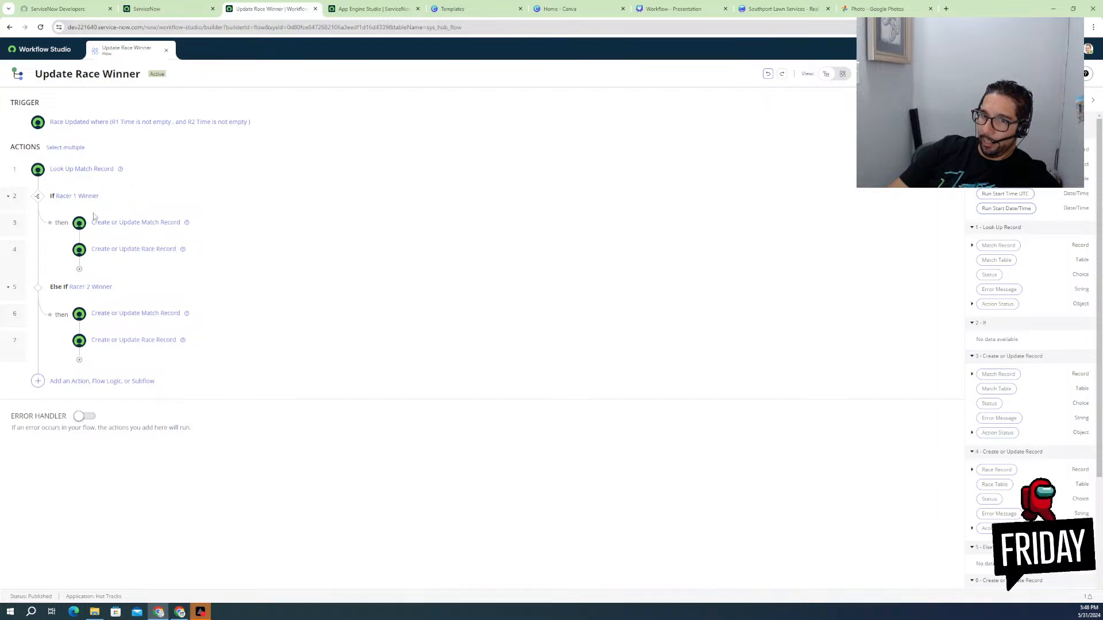
- Replace the Look Up Match Record condition with Sys ID is the trigger race record's Round Match
left_click(89, 170)
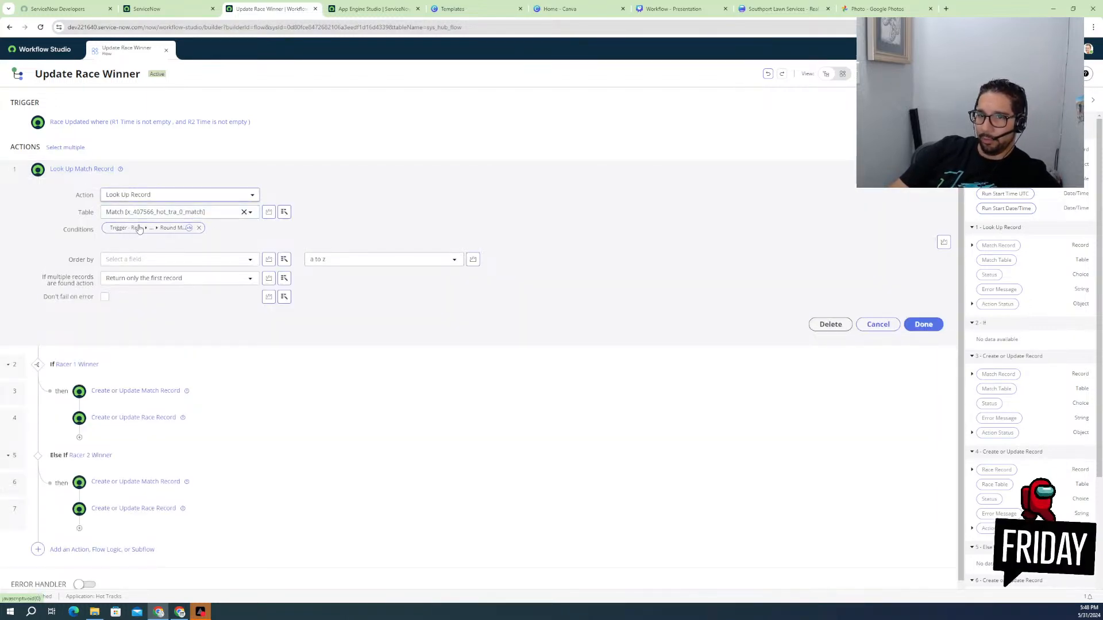
left_click(199, 228)
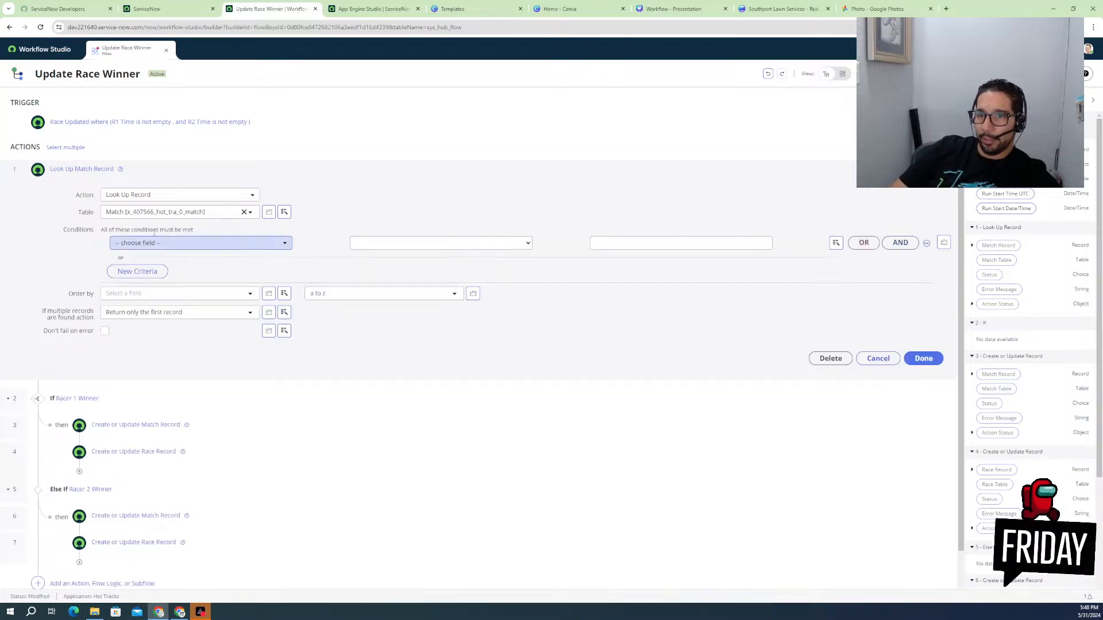
left_click(184, 242)
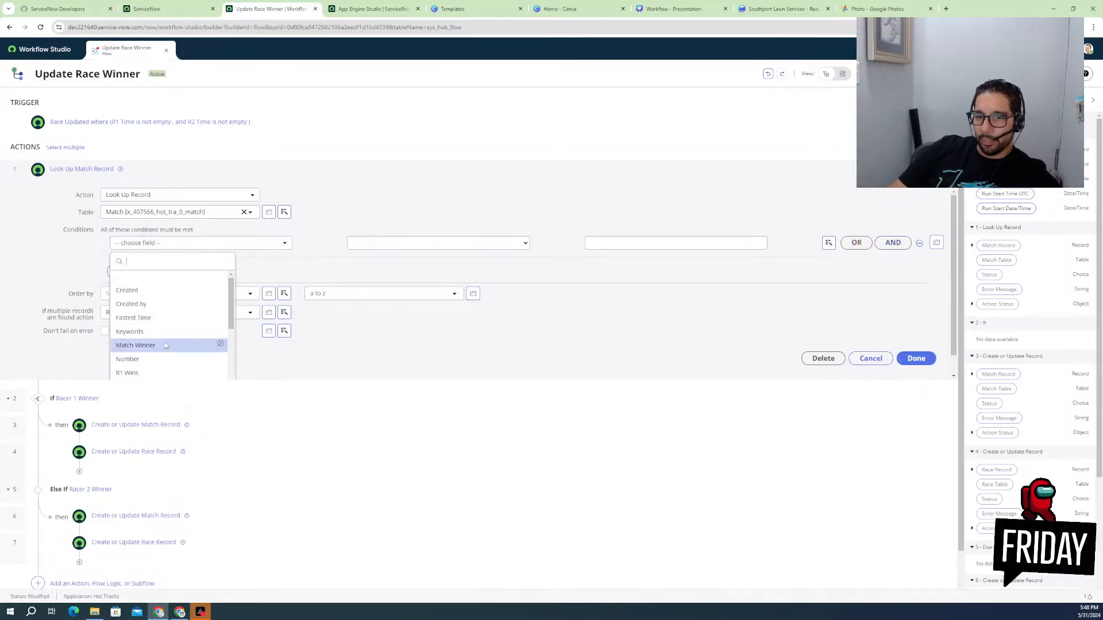
type("sys")
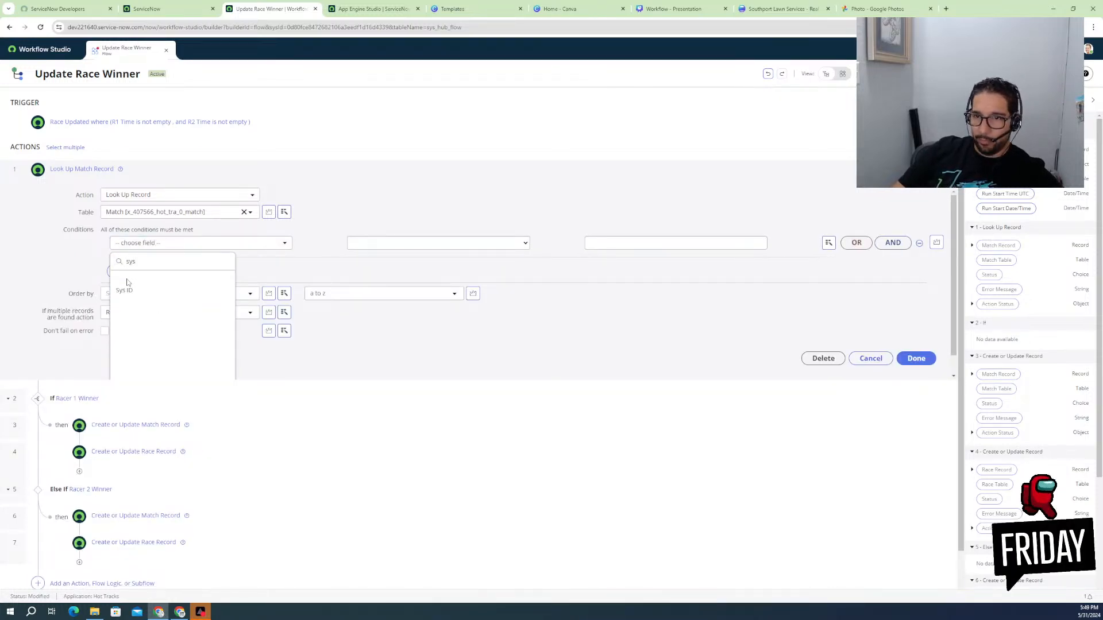
left_click(127, 287)
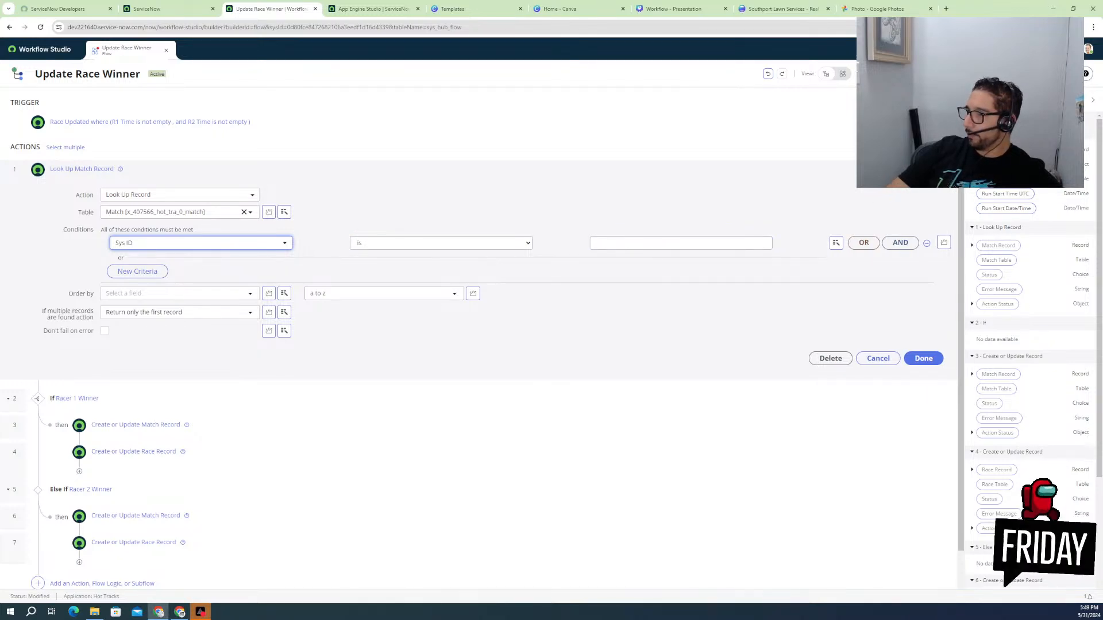
scroll(1001, 351, "up", 4)
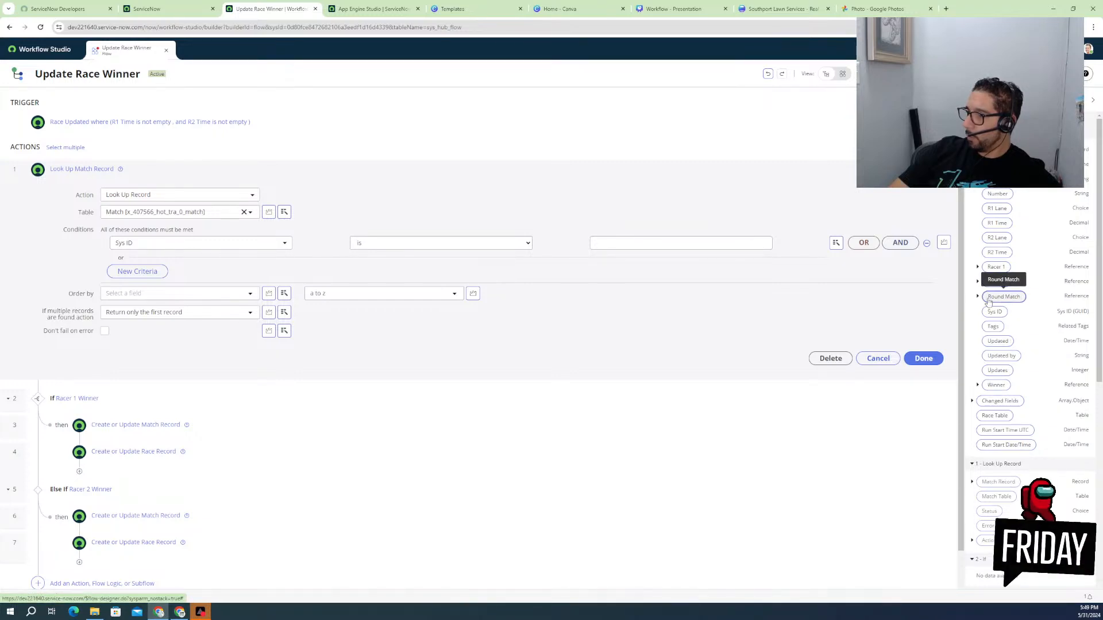
left_click_drag(997, 301, 707, 244)
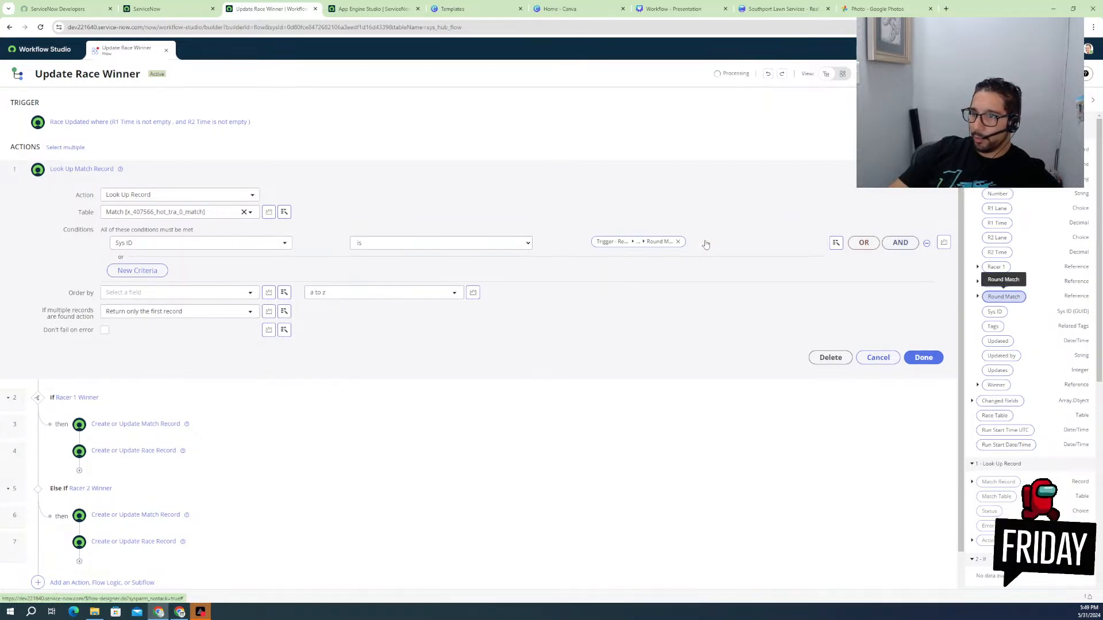
left_click(922, 359)
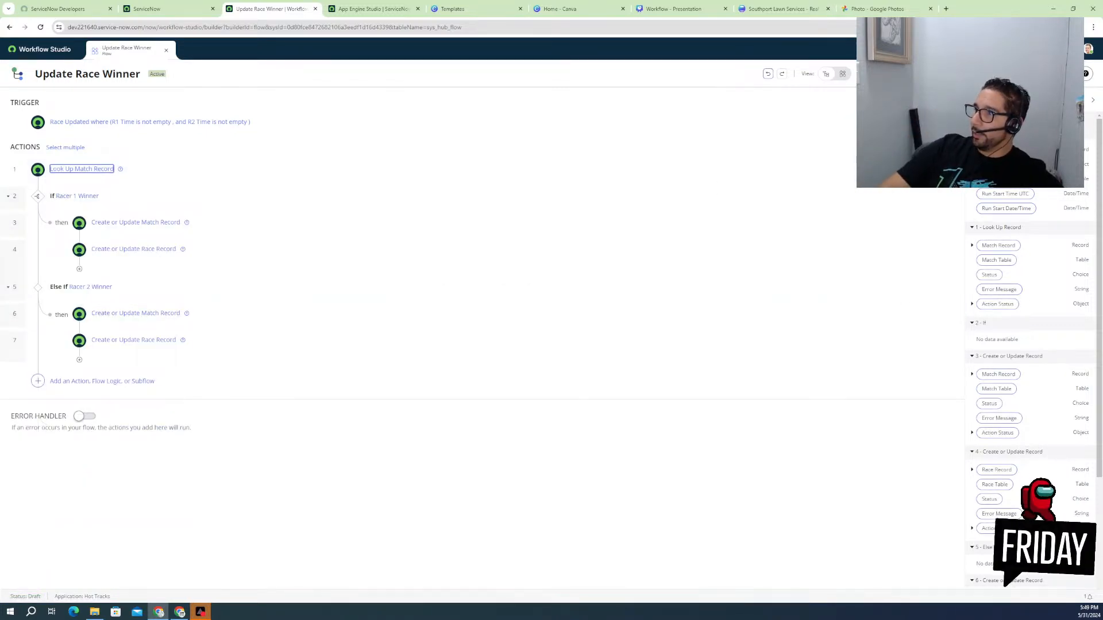
- Test the flow again with race record RACE0001002, using the revised match lookup
left_click(903, 74)
left_click(537, 153)
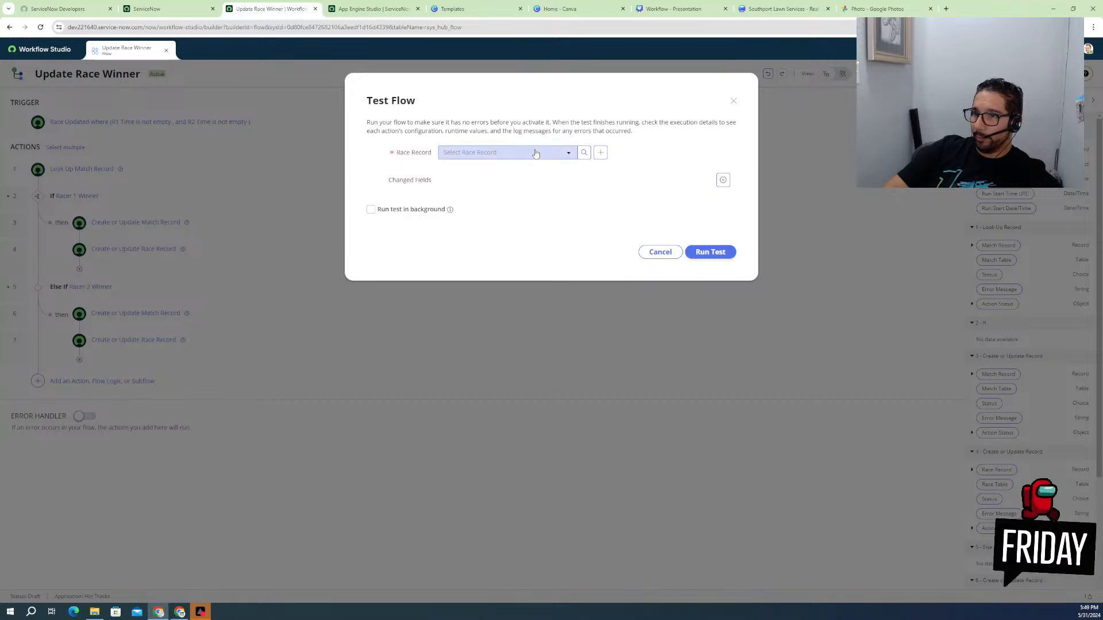
left_click(473, 189)
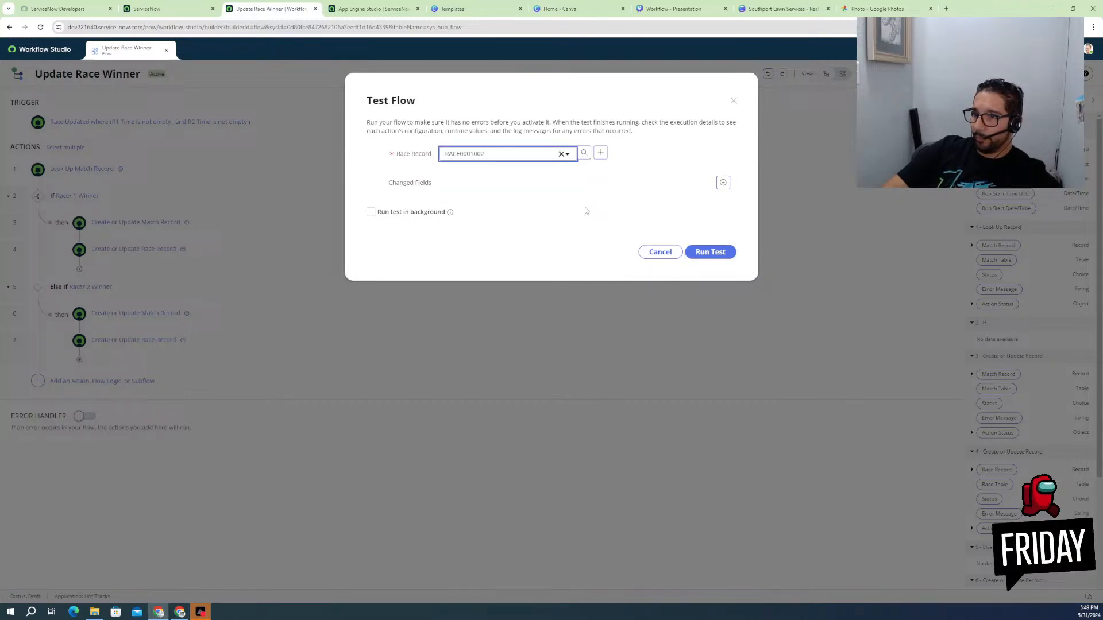
left_click(707, 252)
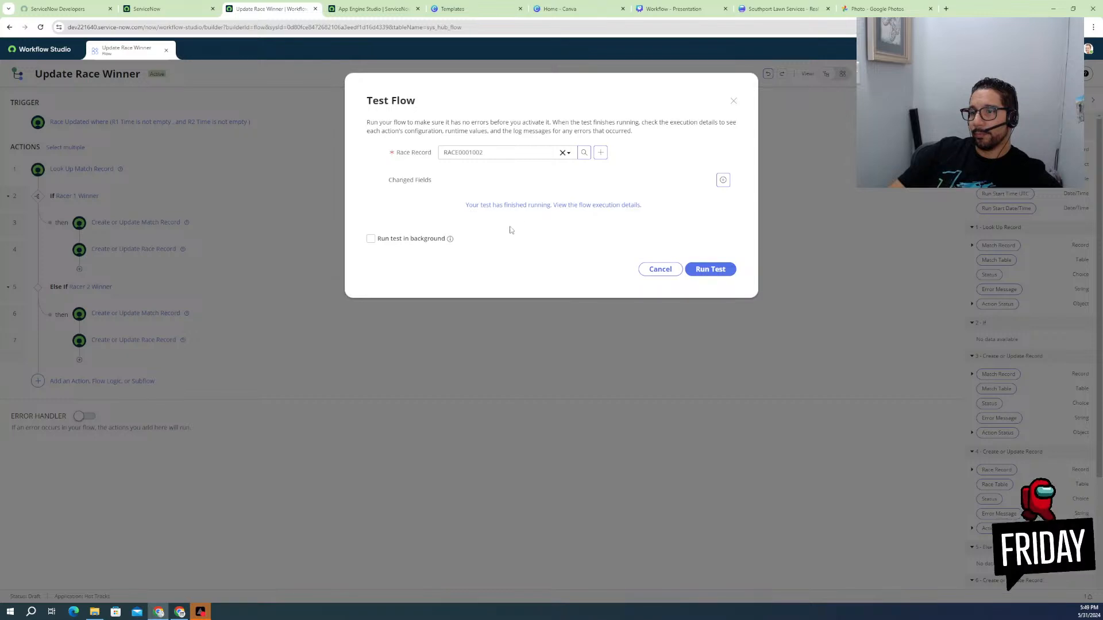
- Examine the Look Up Record output and the Racer 1 Winner condition's runtime values in the execution details, and close the test
left_click(520, 207)
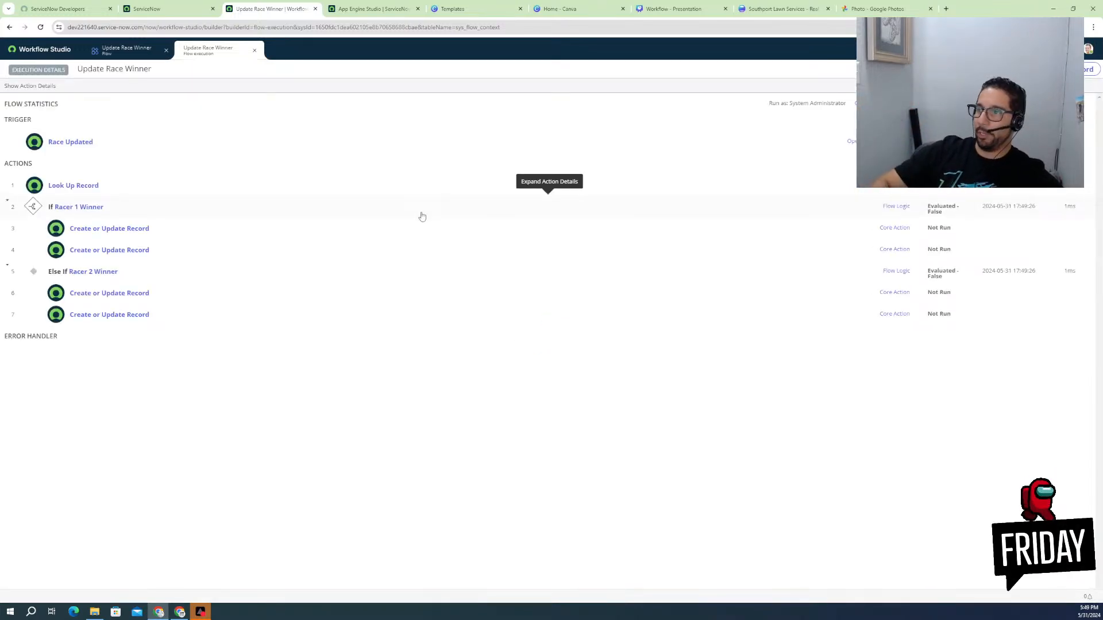
left_click(91, 190)
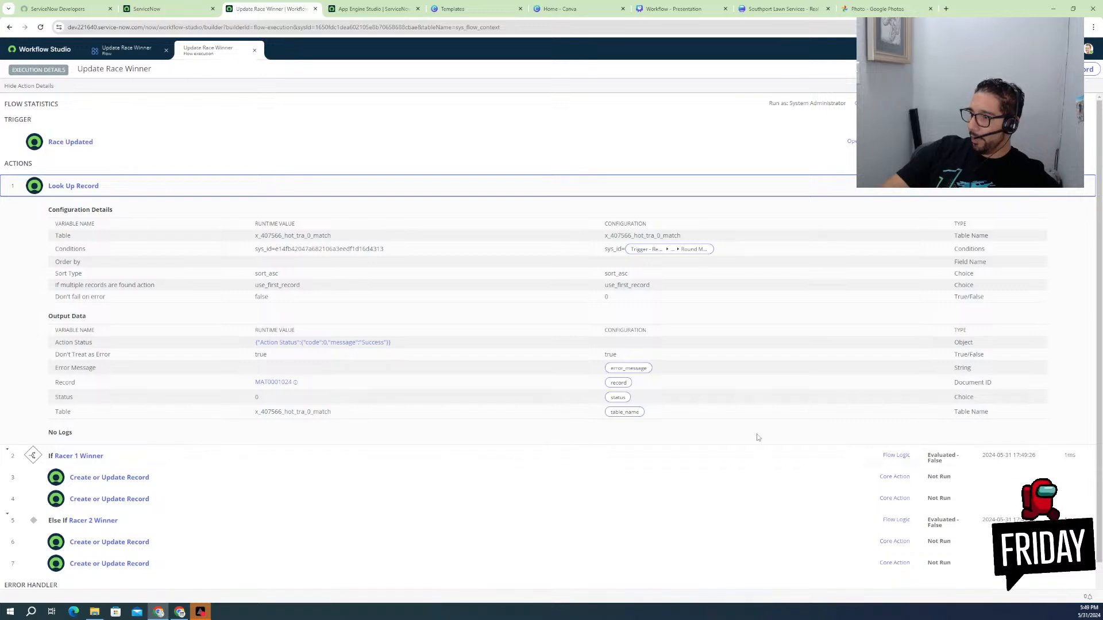
scroll(756, 436, "down", 1)
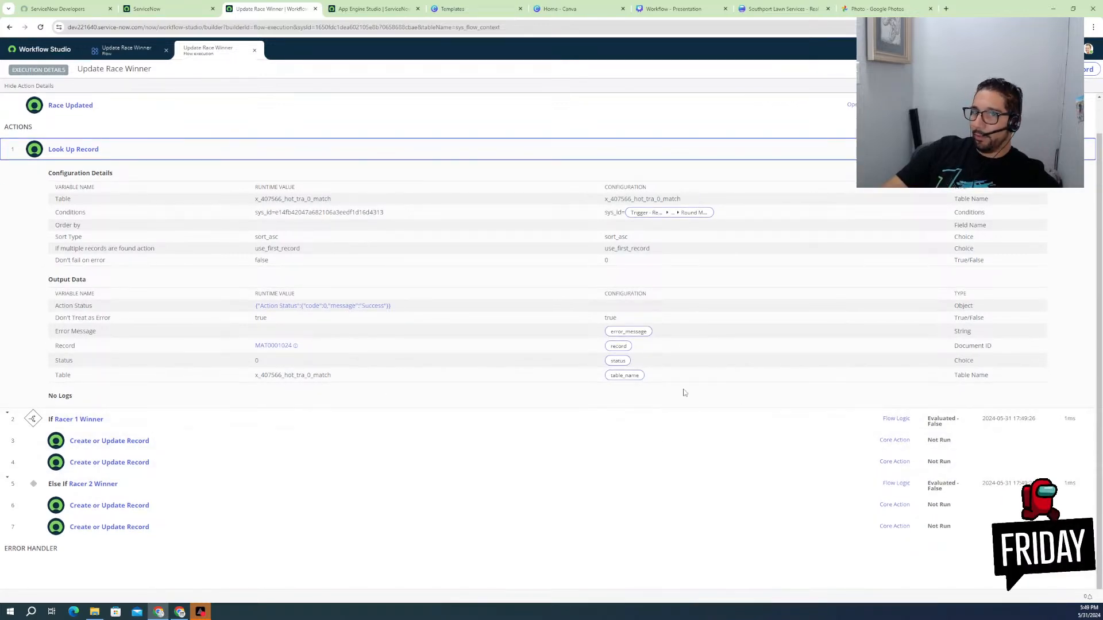
left_click(93, 420)
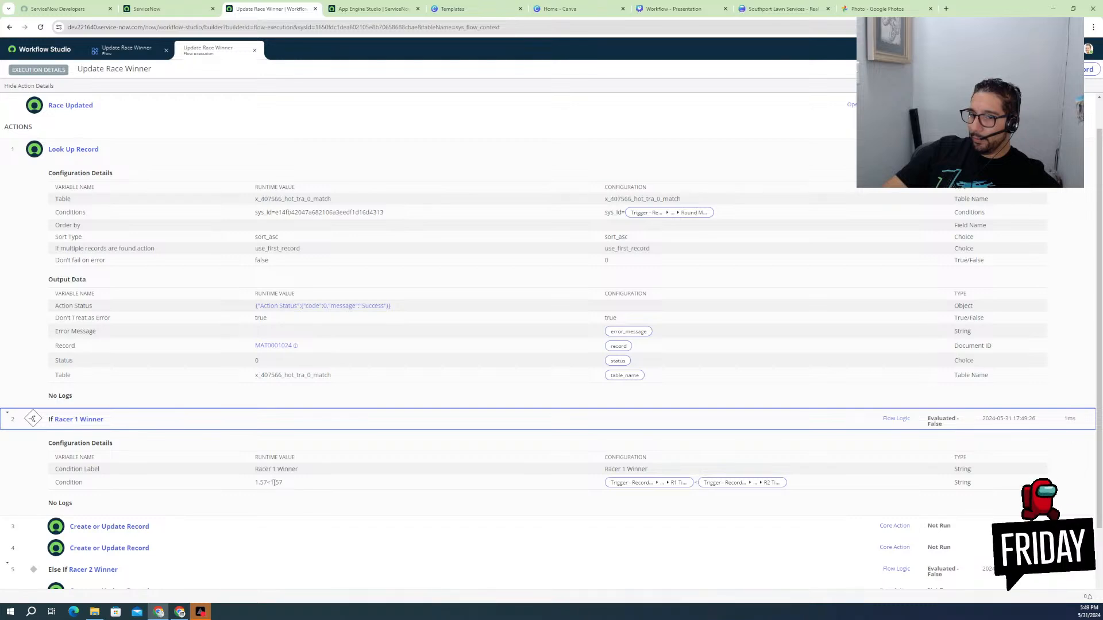
left_click_drag(291, 486, 258, 483)
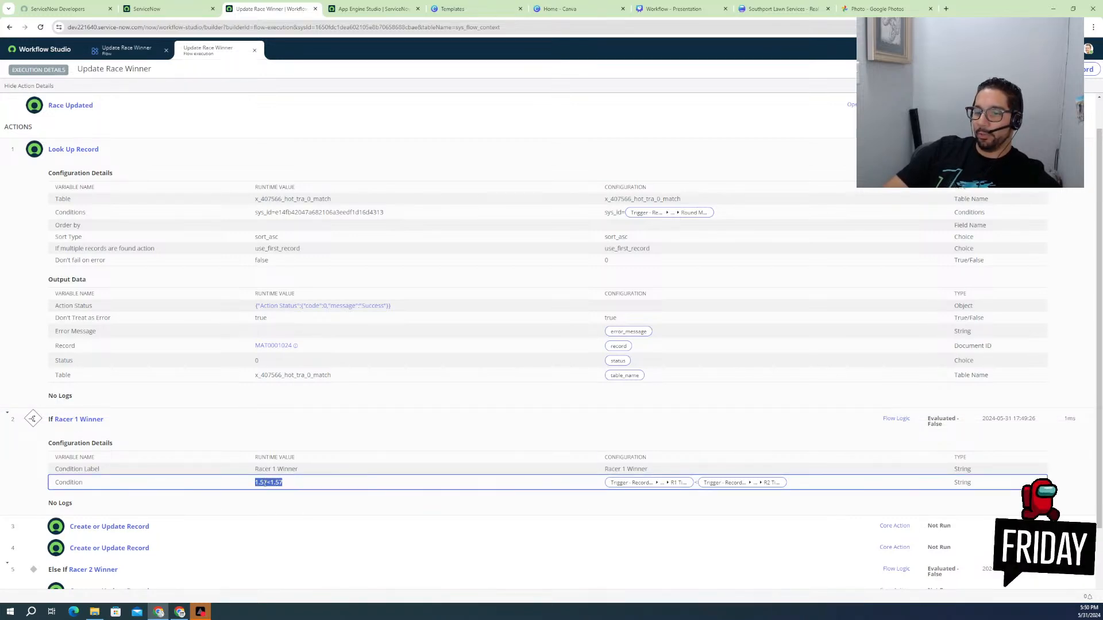
left_click(266, 483)
left_click_drag(266, 482, 231, 493)
left_click(293, 484)
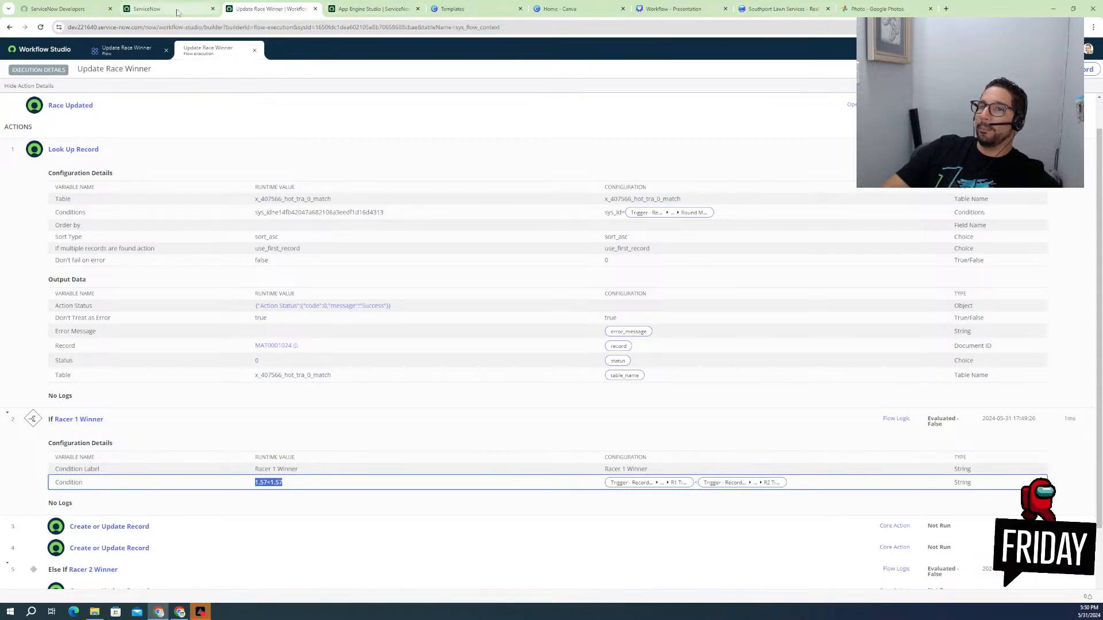
left_click(255, 51)
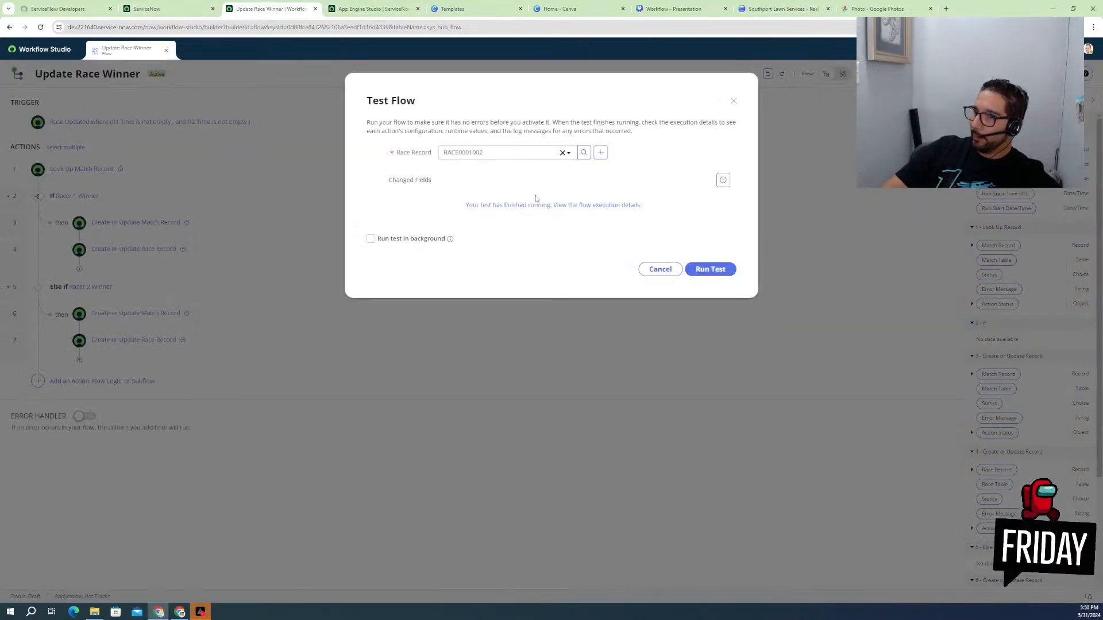
left_click(661, 270)
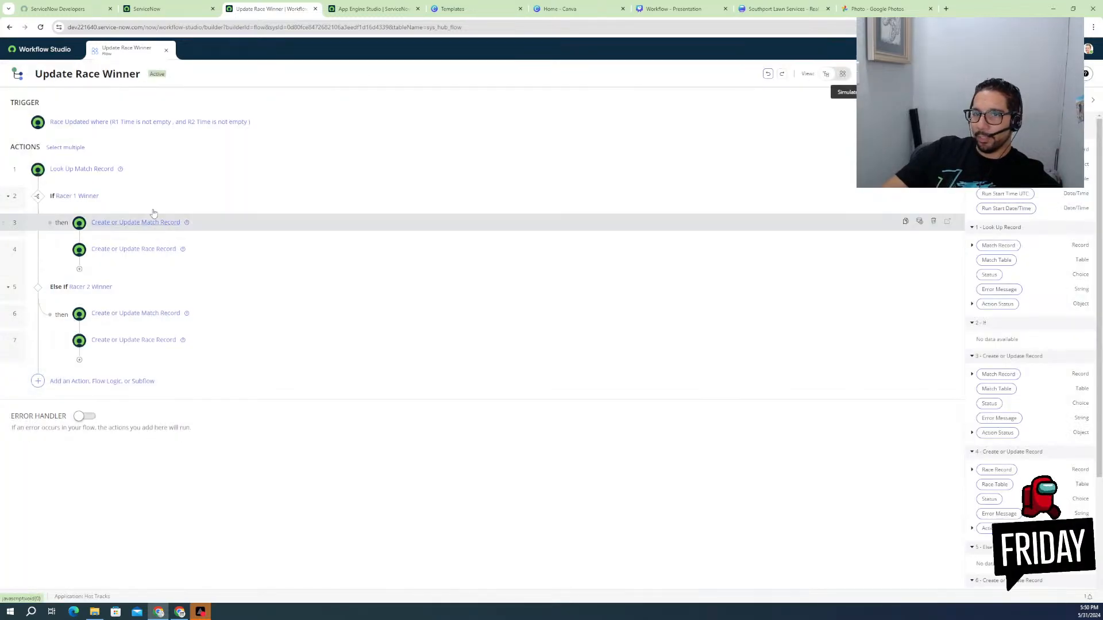
- Return to the RACE0001002 record in App Engine Studio and check its R1 Time and R2 Time values
left_click(173, 10)
left_click(355, 10)
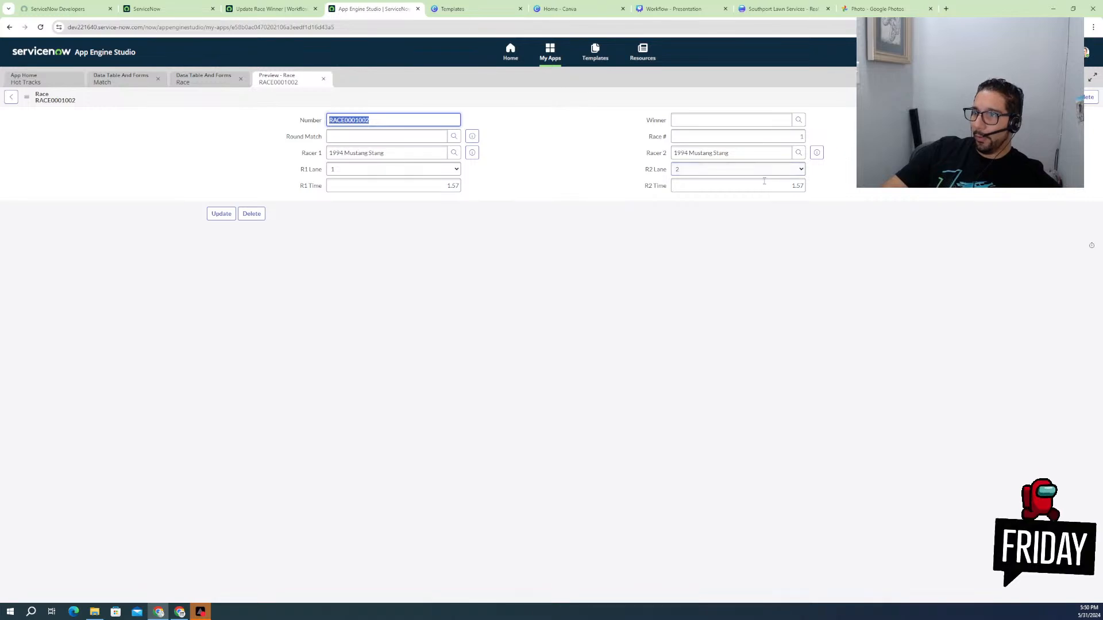
left_click(792, 185)
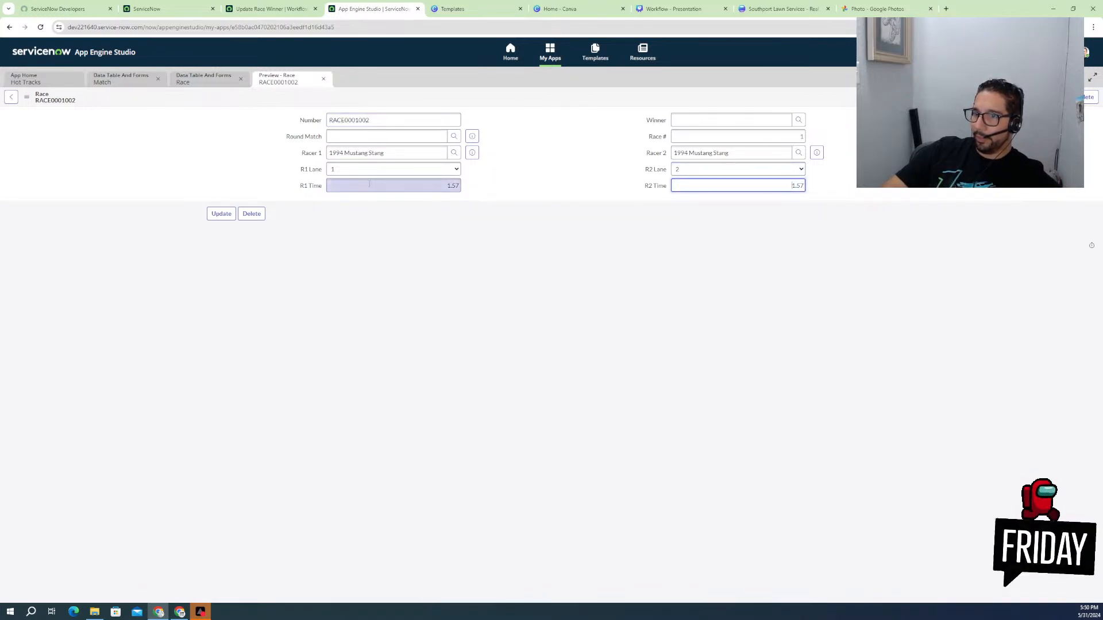
- Examine the R1 Time field's type options, default value and formula settings in the Race table's data view
left_click(189, 84)
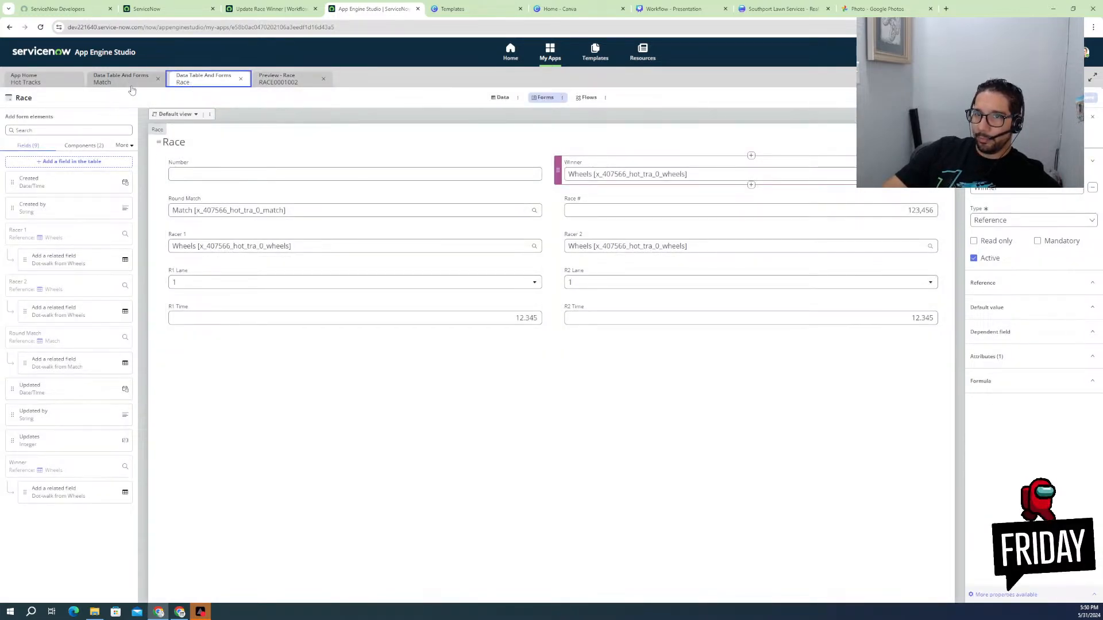
left_click(500, 97)
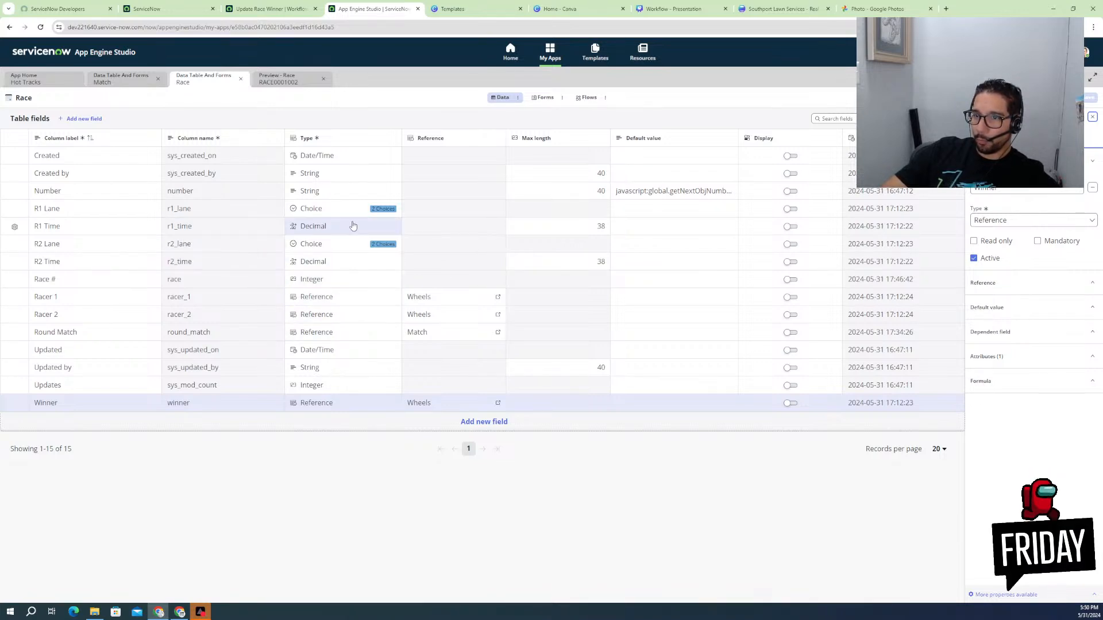
double_click(320, 228)
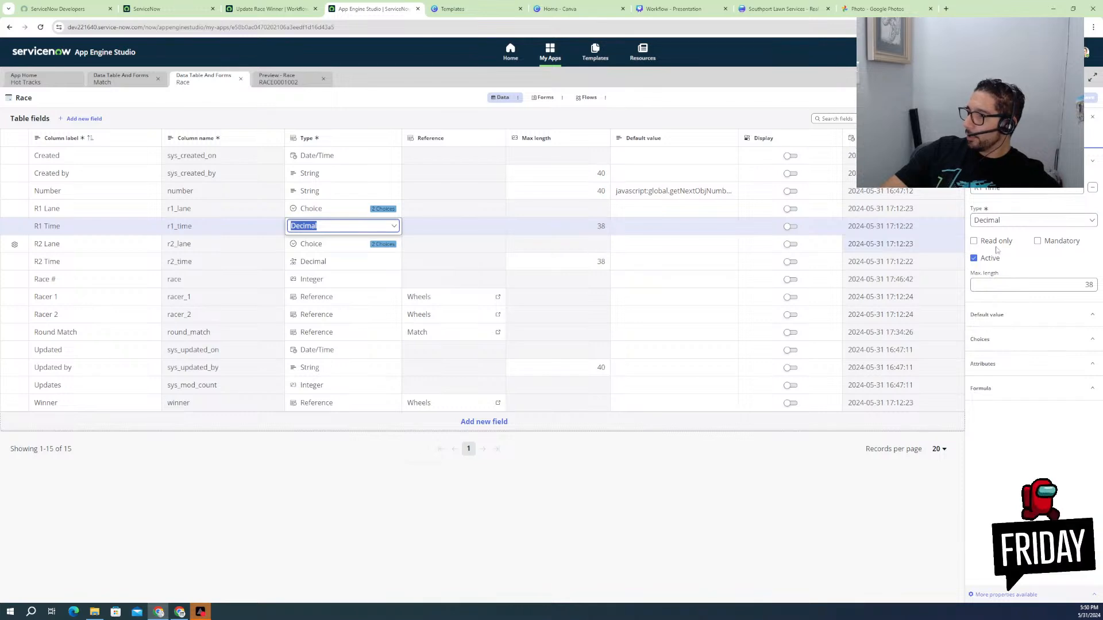
left_click(1044, 225)
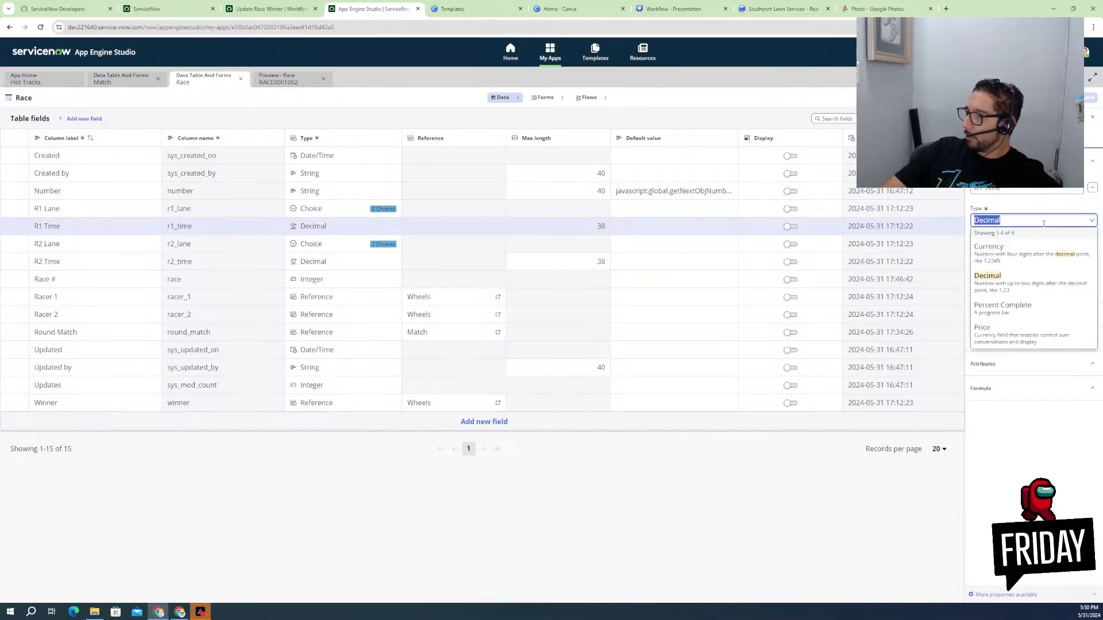
left_click(1055, 215)
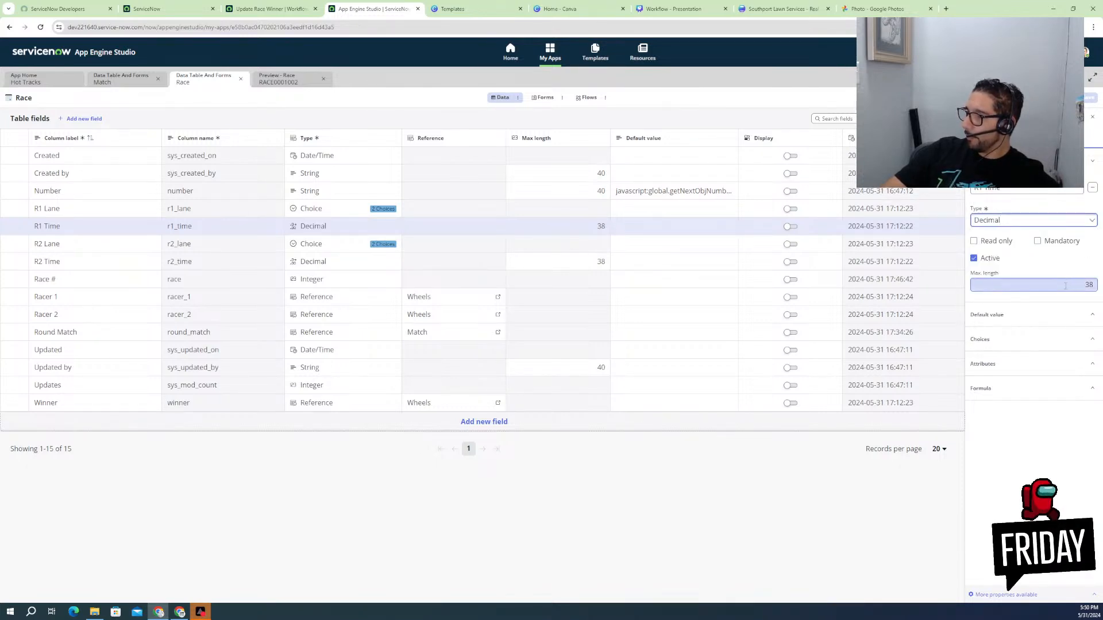
left_click(1024, 317)
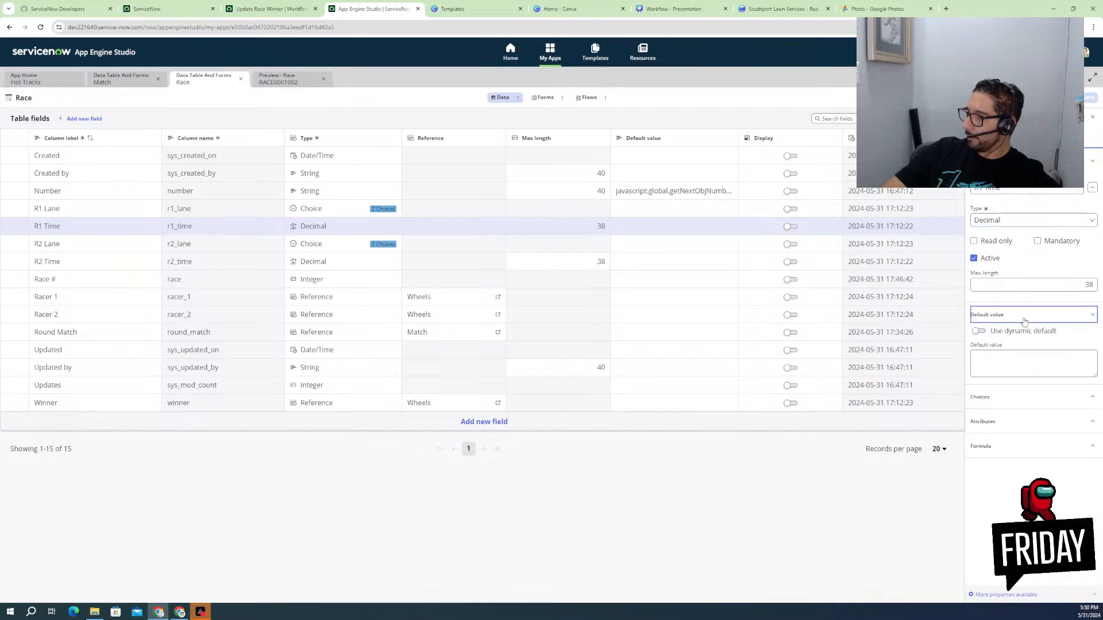
left_click(1006, 447)
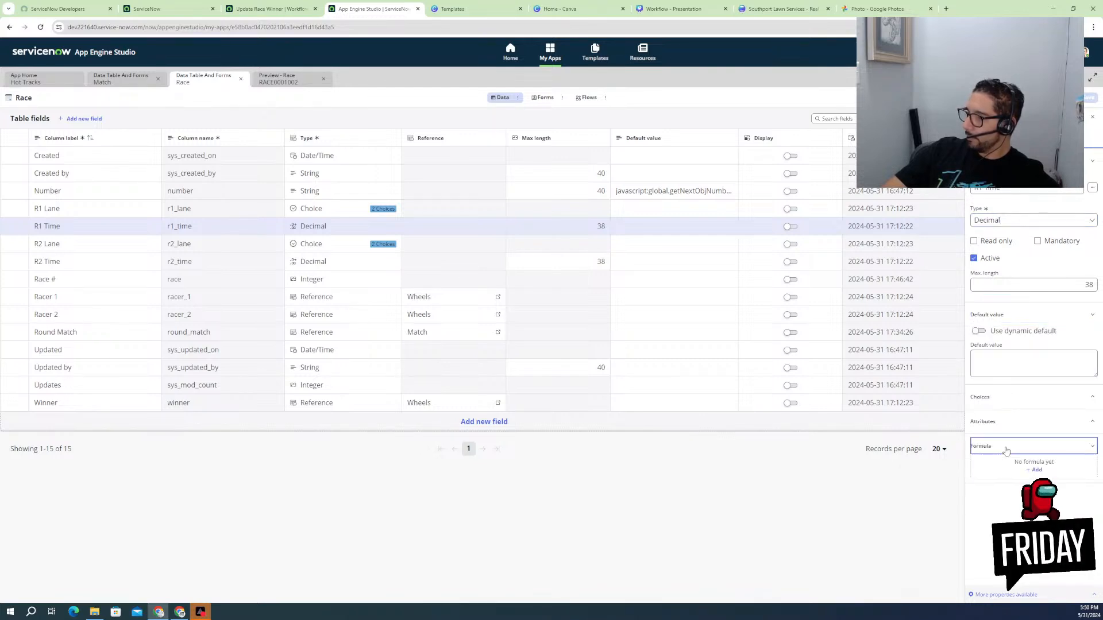
- Open the full dictionary entry for R1 Time, view its attributes and start a new attribute record
left_click(976, 595)
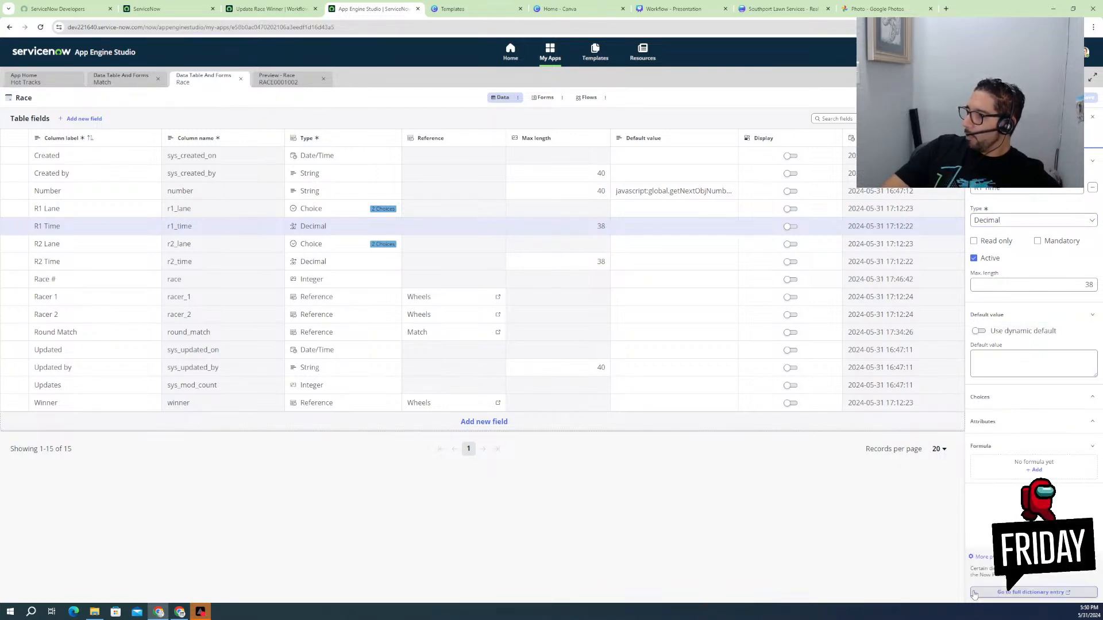
left_click(1009, 593)
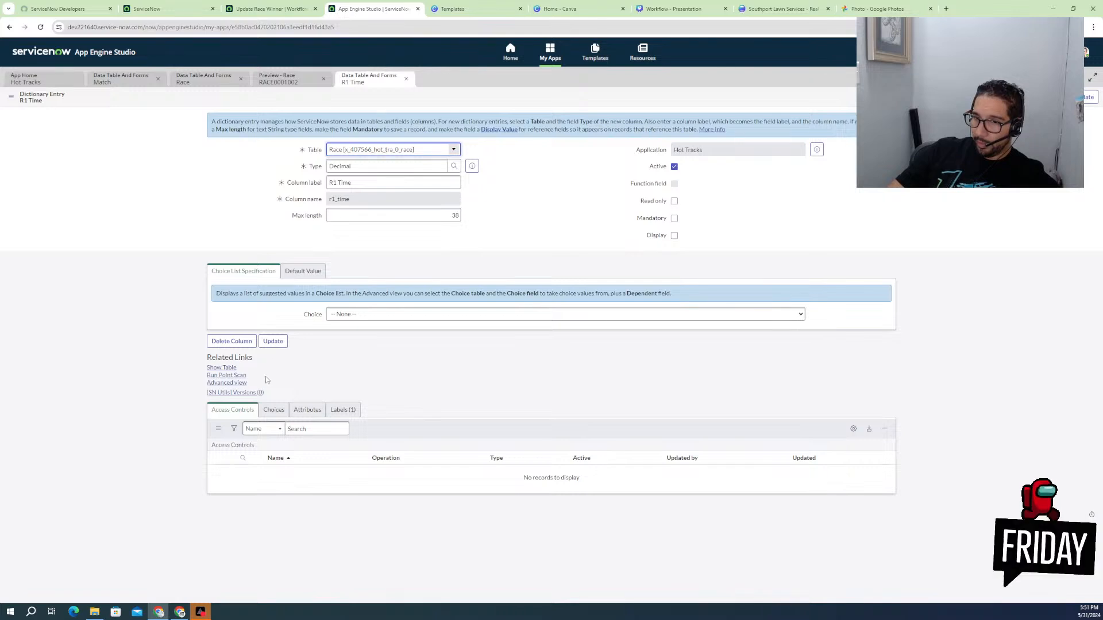
left_click(307, 411)
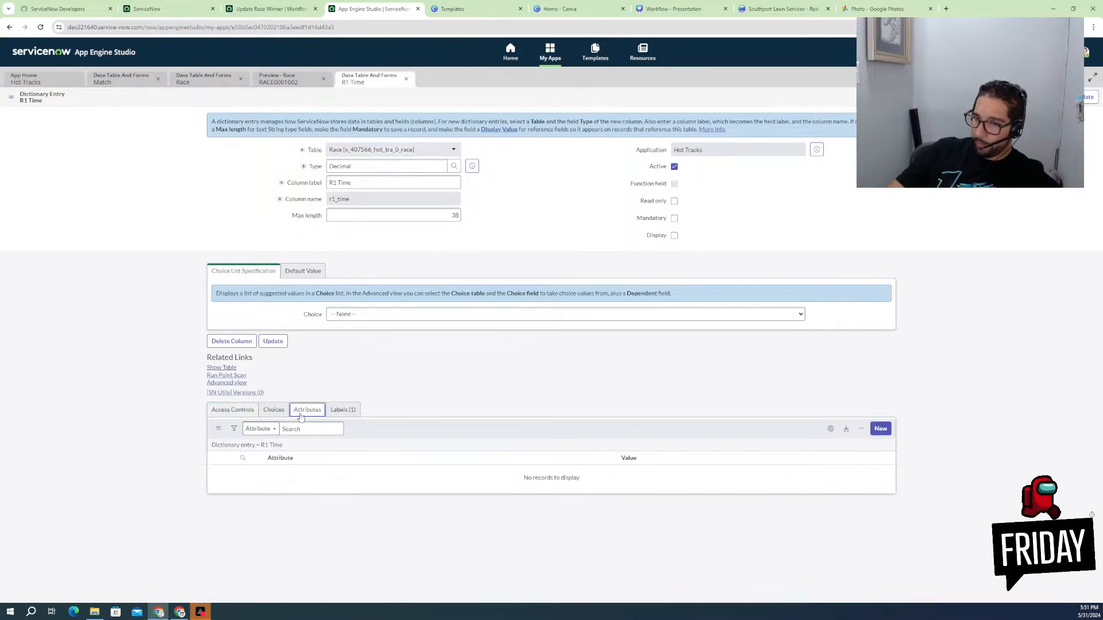
left_click(881, 430)
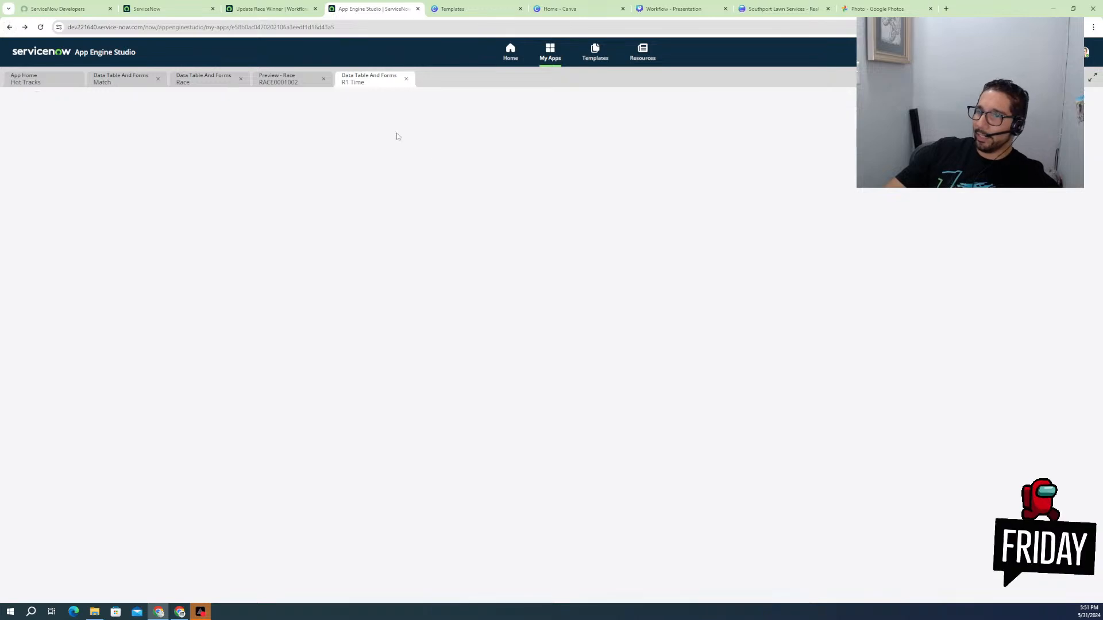
- Close the Google Photos page and all the open Canva pages in the browser
left_click(900, 9)
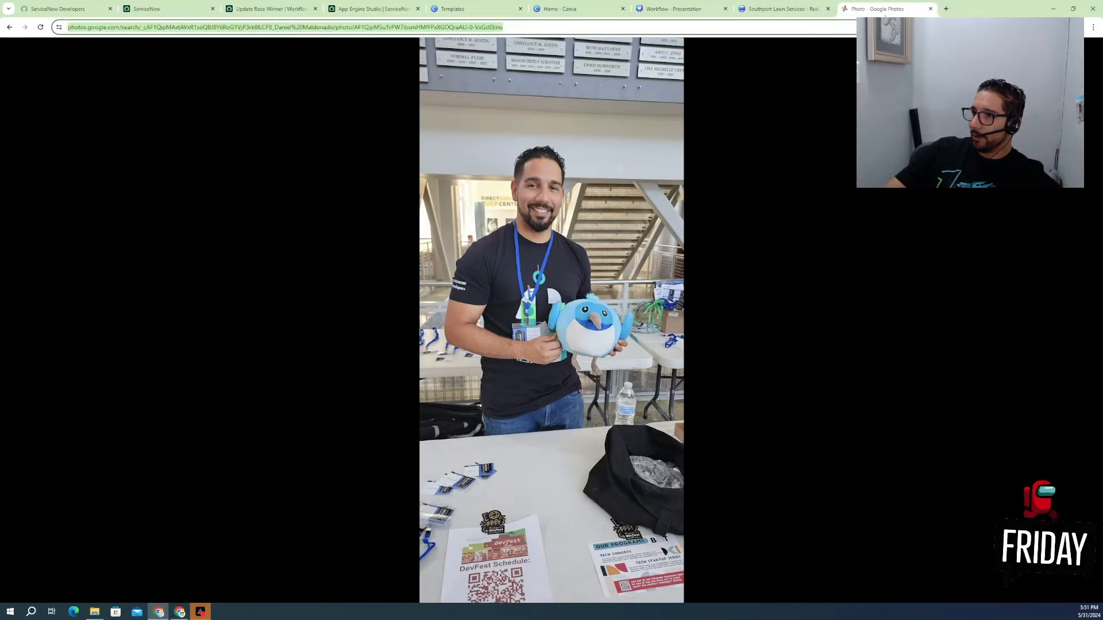
left_click(931, 9)
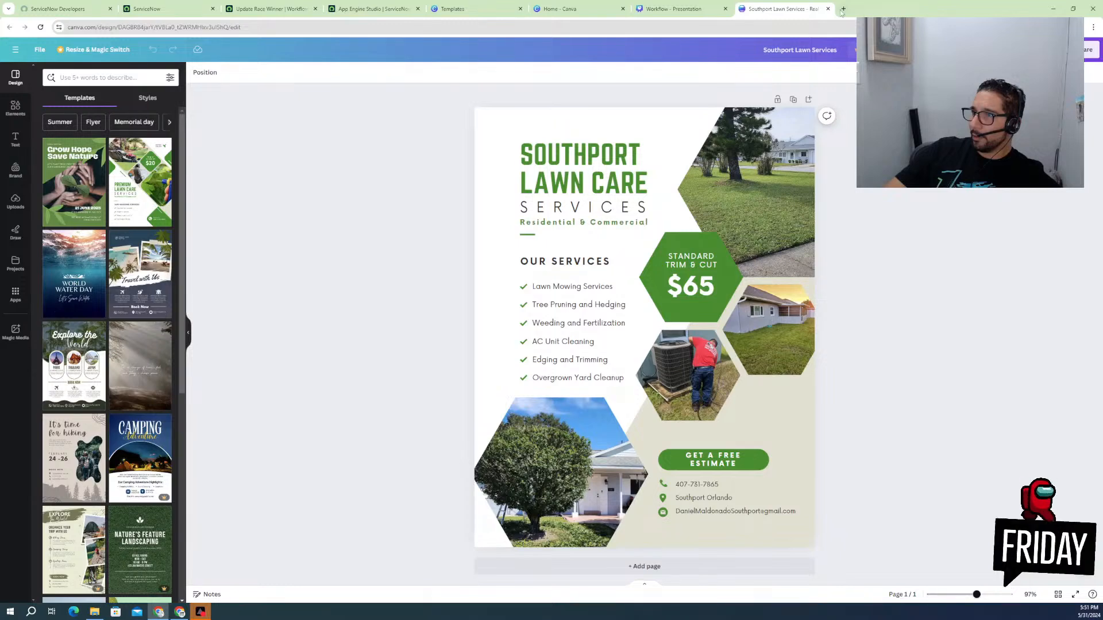
left_click(828, 9)
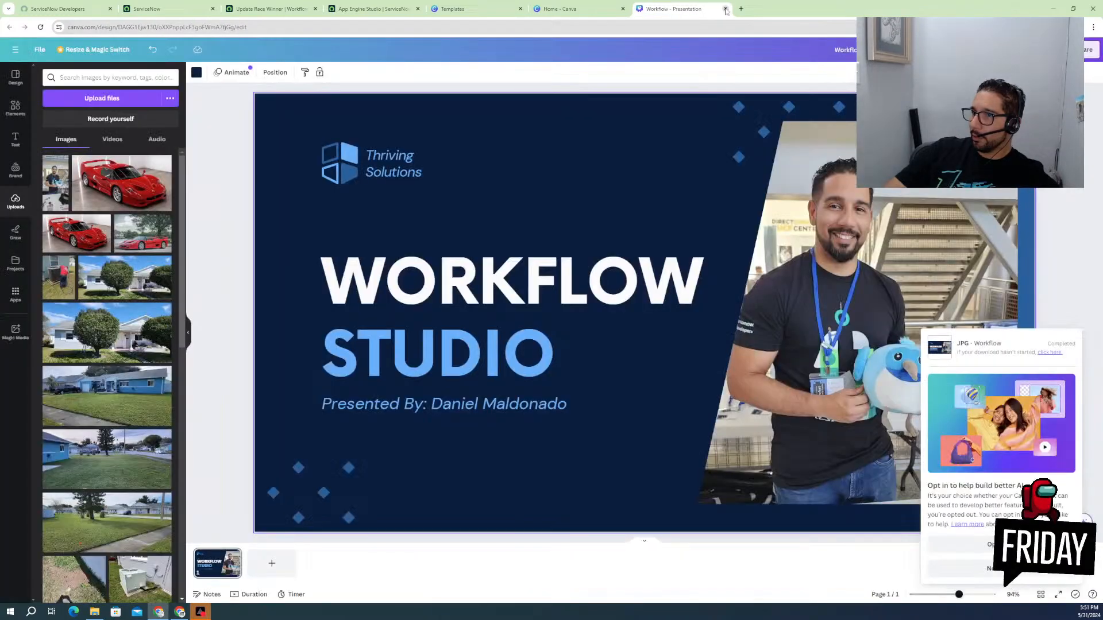
left_click(726, 9)
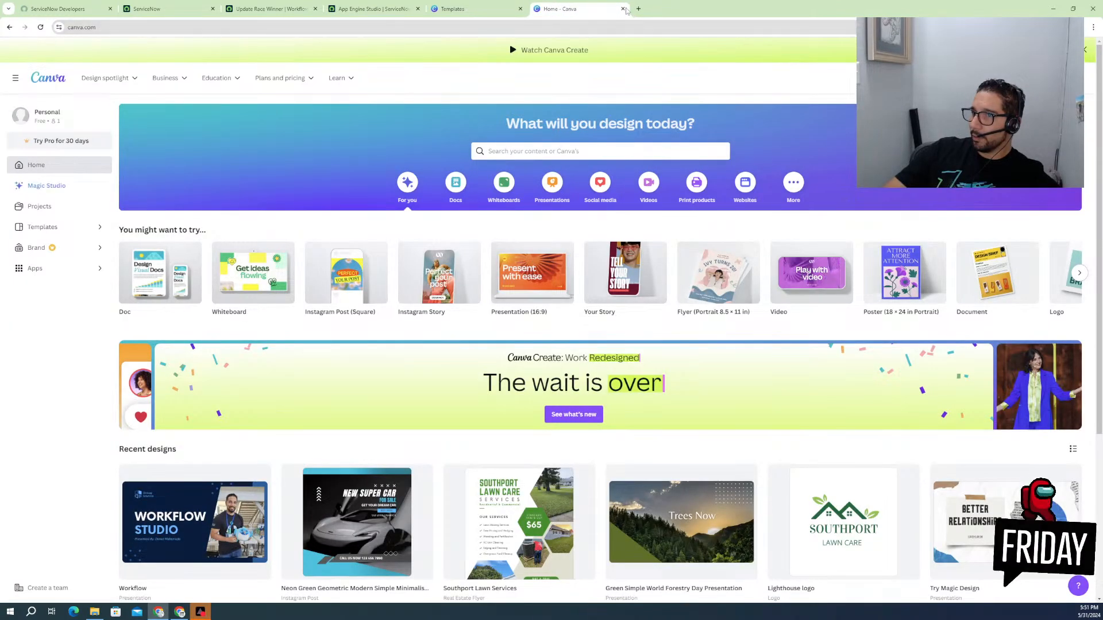
left_click(623, 10)
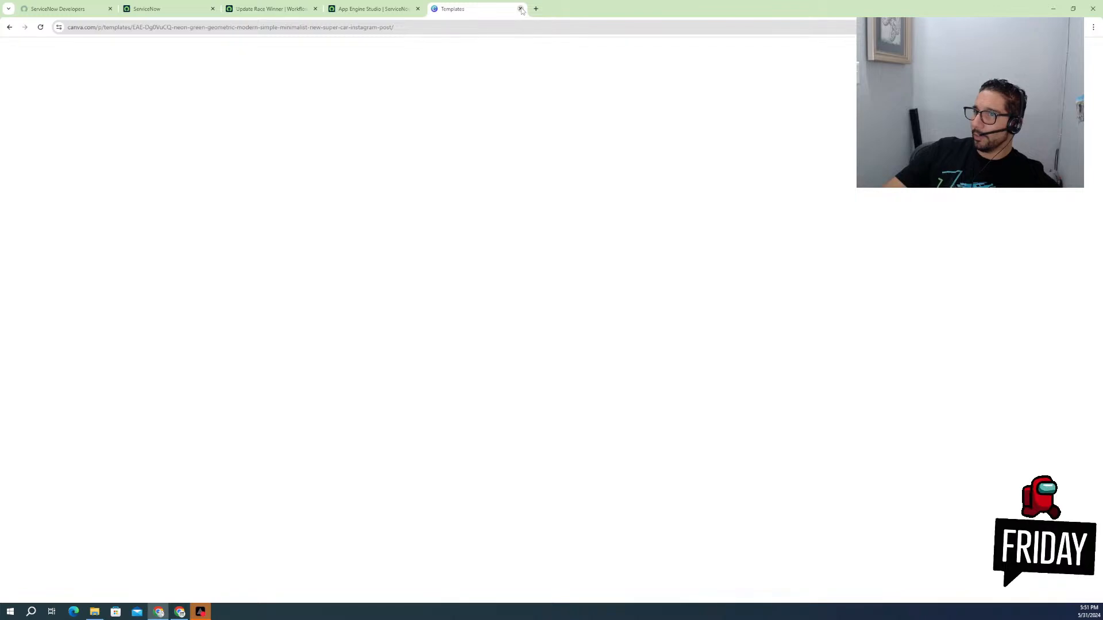
left_click(521, 9)
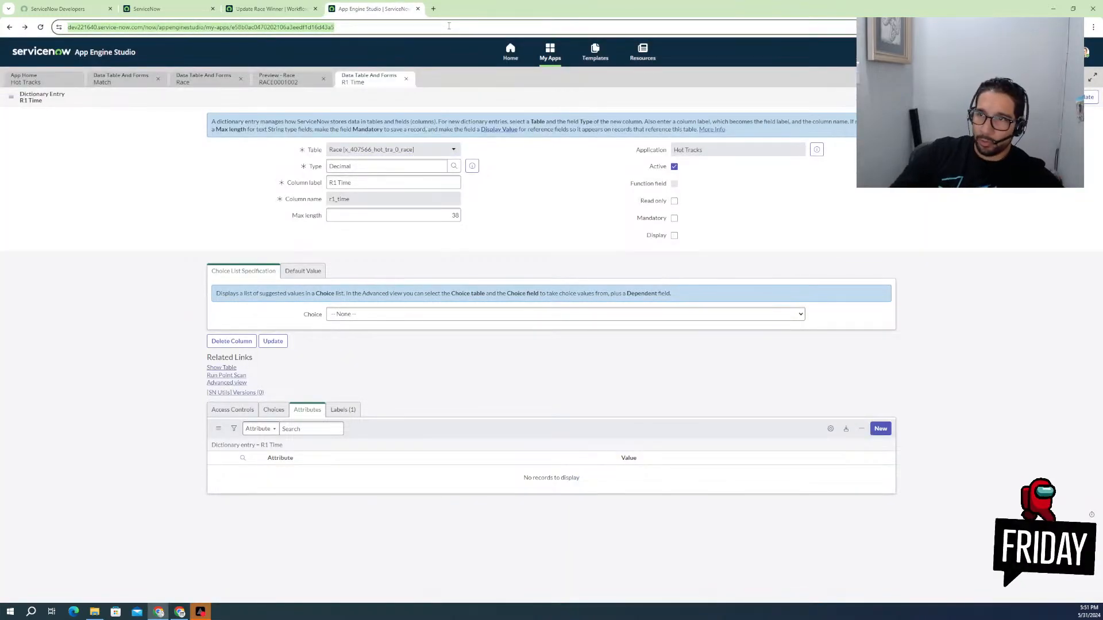
- Start a web search about ServiceNow in a new browser tab
left_click(433, 9)
left_click(464, 27)
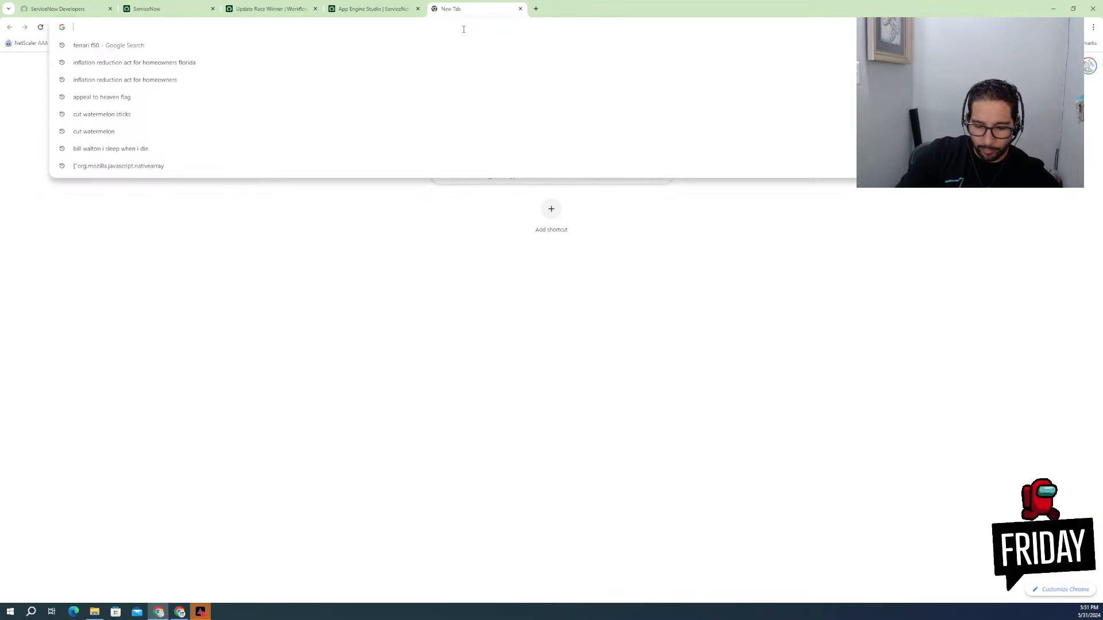
type("serviceno")
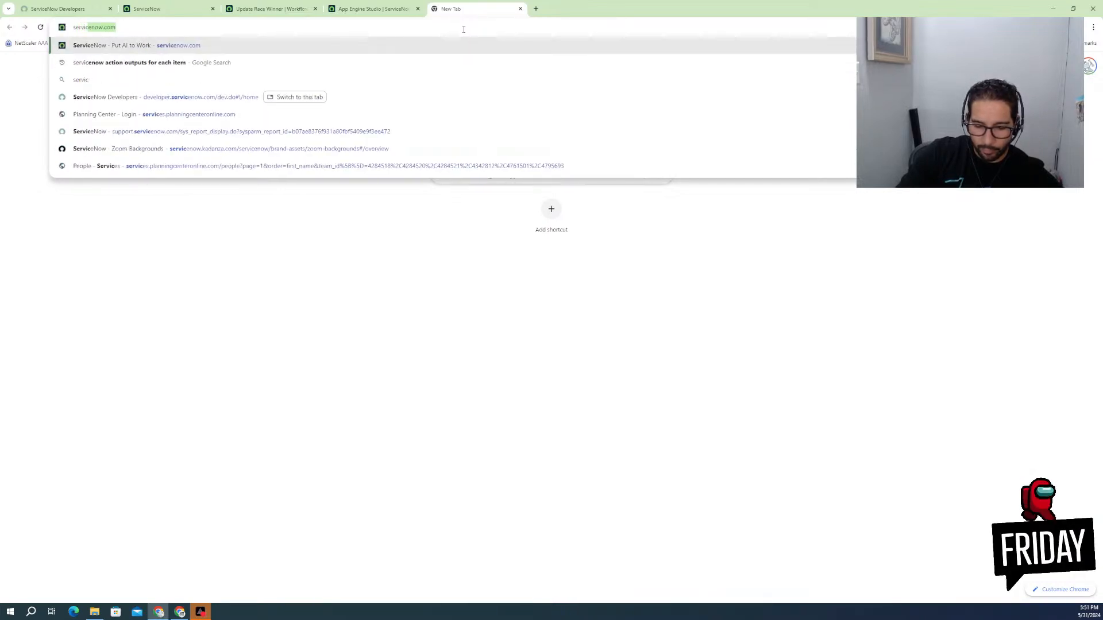
- Search the web for "servicenow decimal 3 digit"
type("w ")
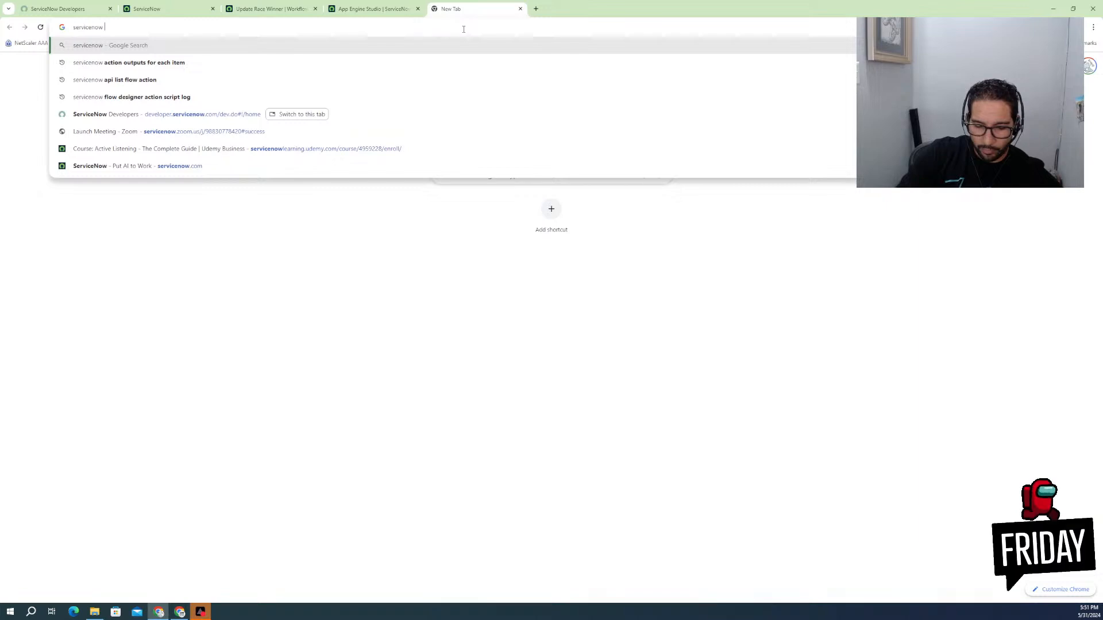
type("decimal")
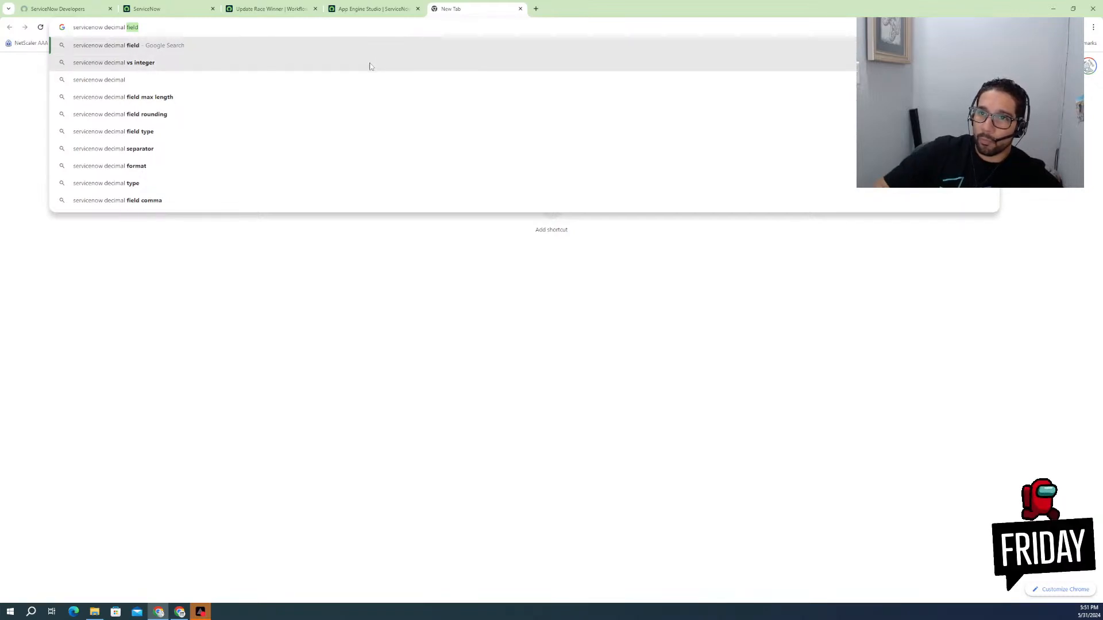
type("3")
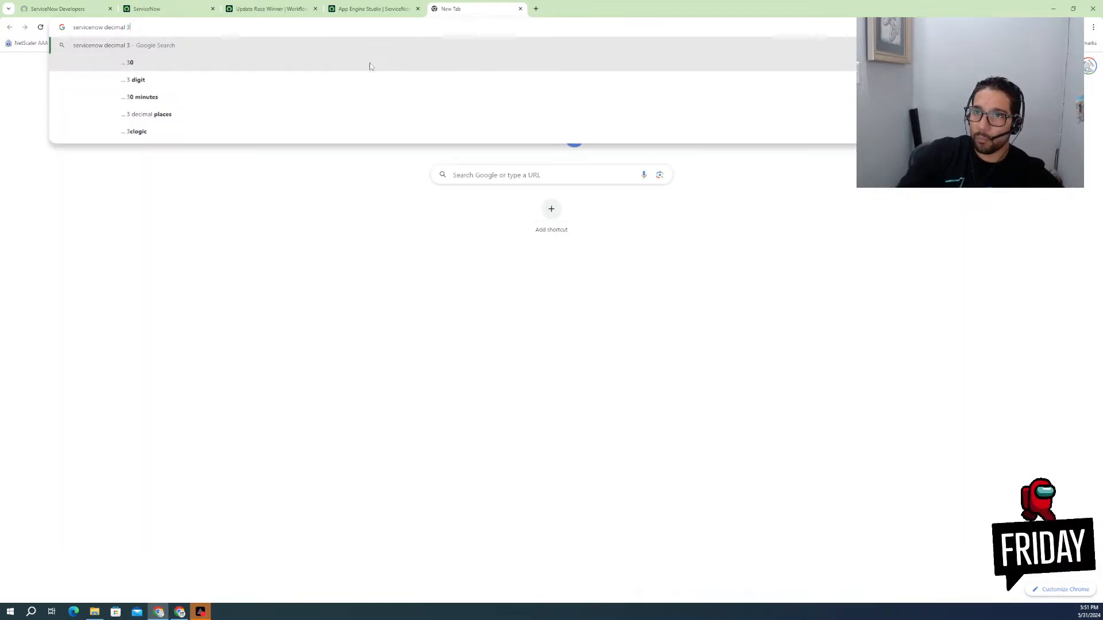
key("Down")
key("Down")
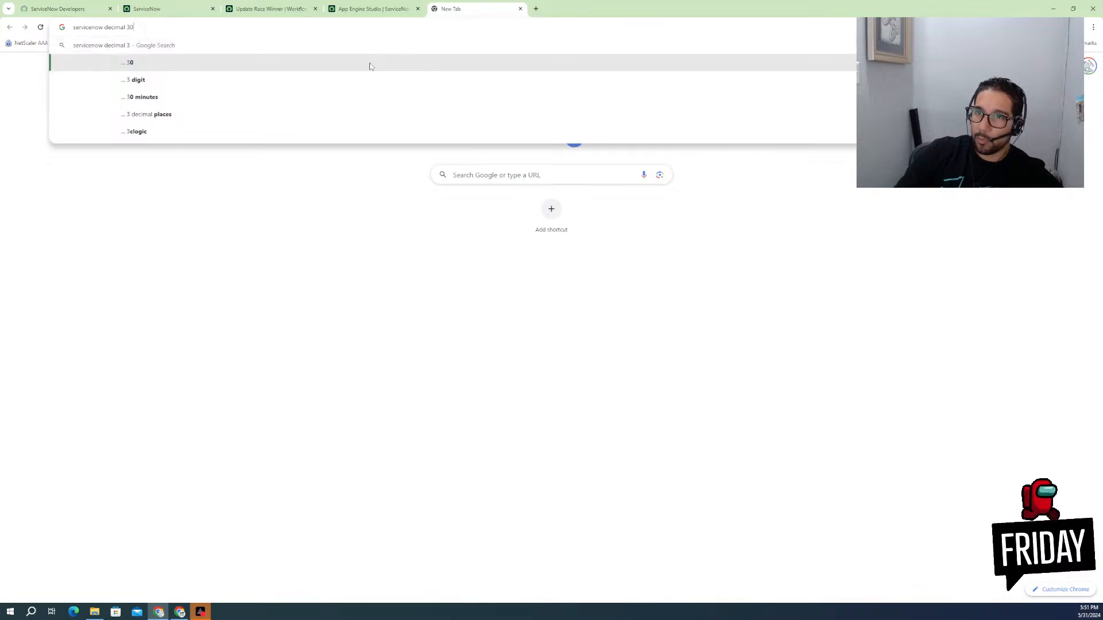
key("Return")
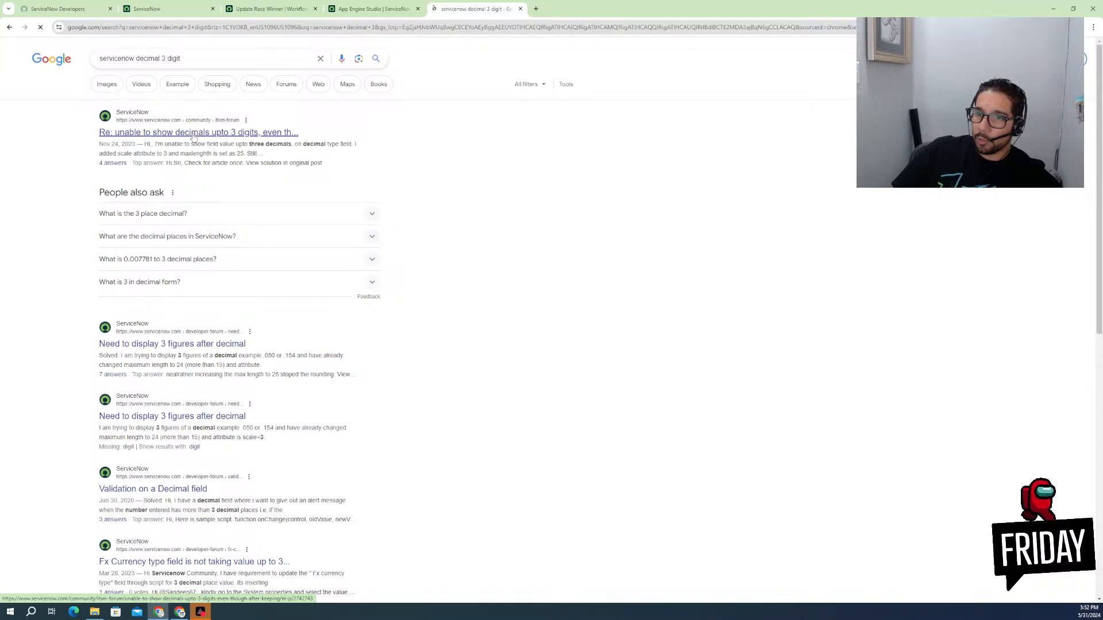
- Open the community thread about showing decimals up to 3 digits, open the article linked in its accepted solution, and close the thread
left_click(194, 134)
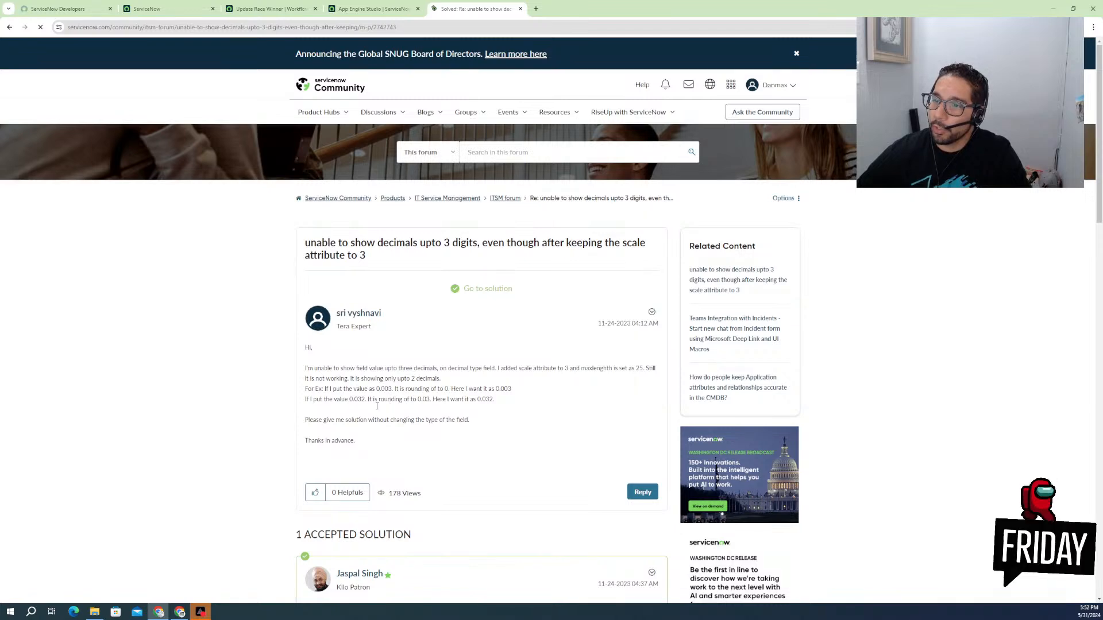
scroll(377, 407, "down", 3)
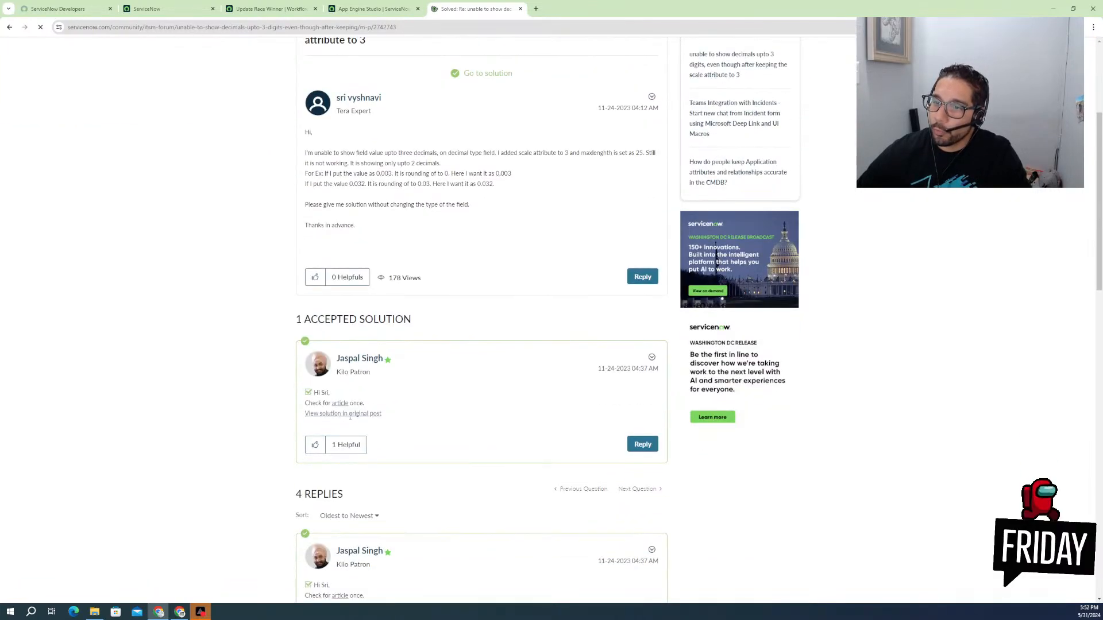
scroll(342, 410, "down", 2)
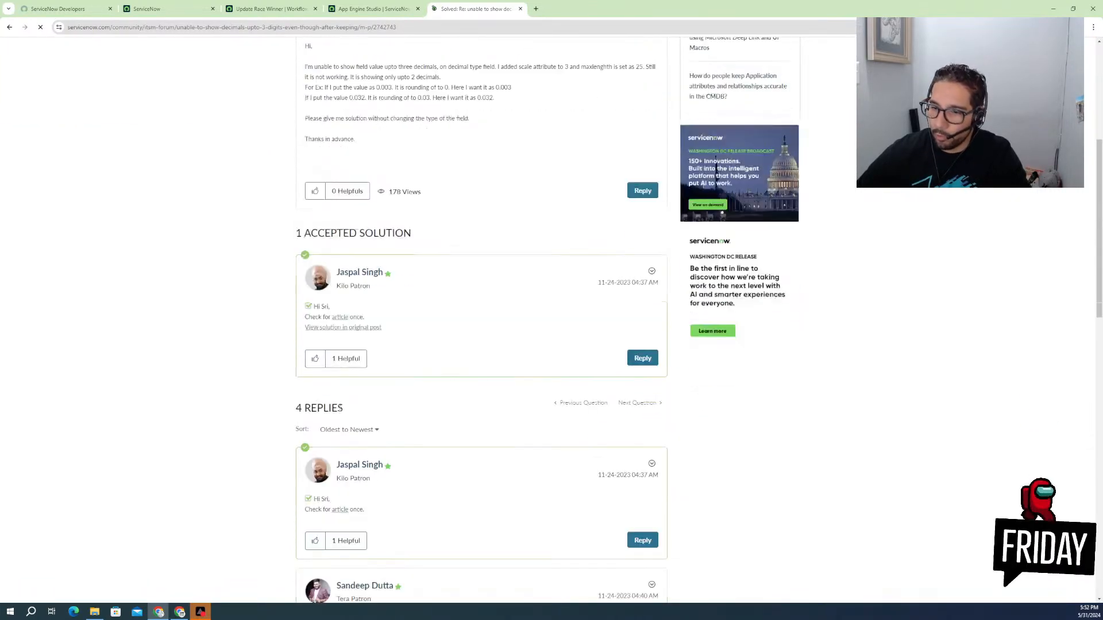
left_click(341, 328)
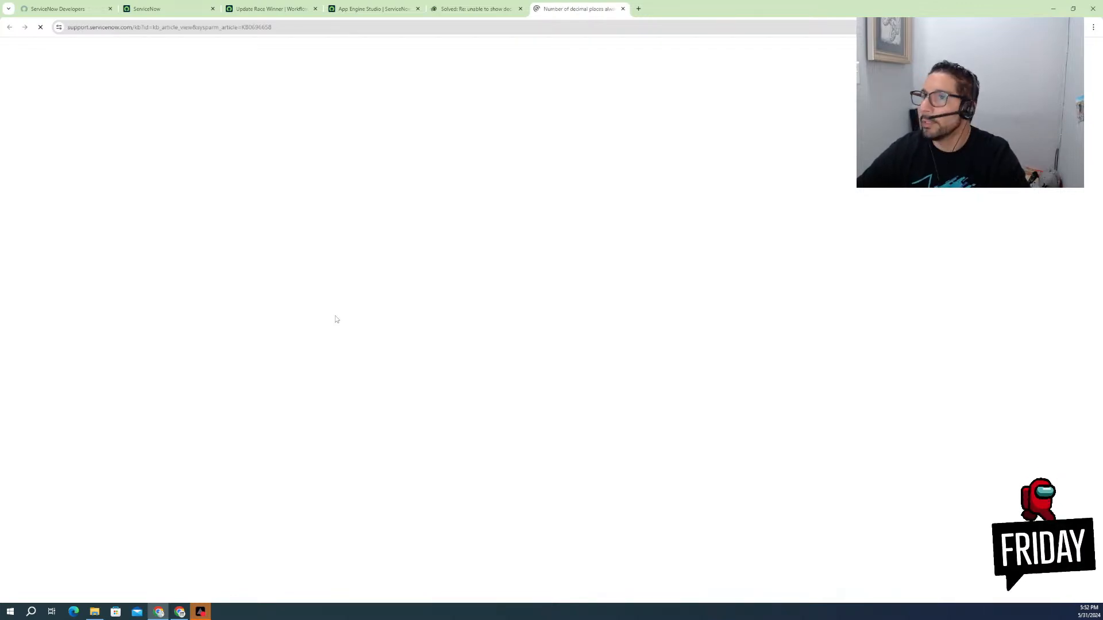
left_click(490, 15)
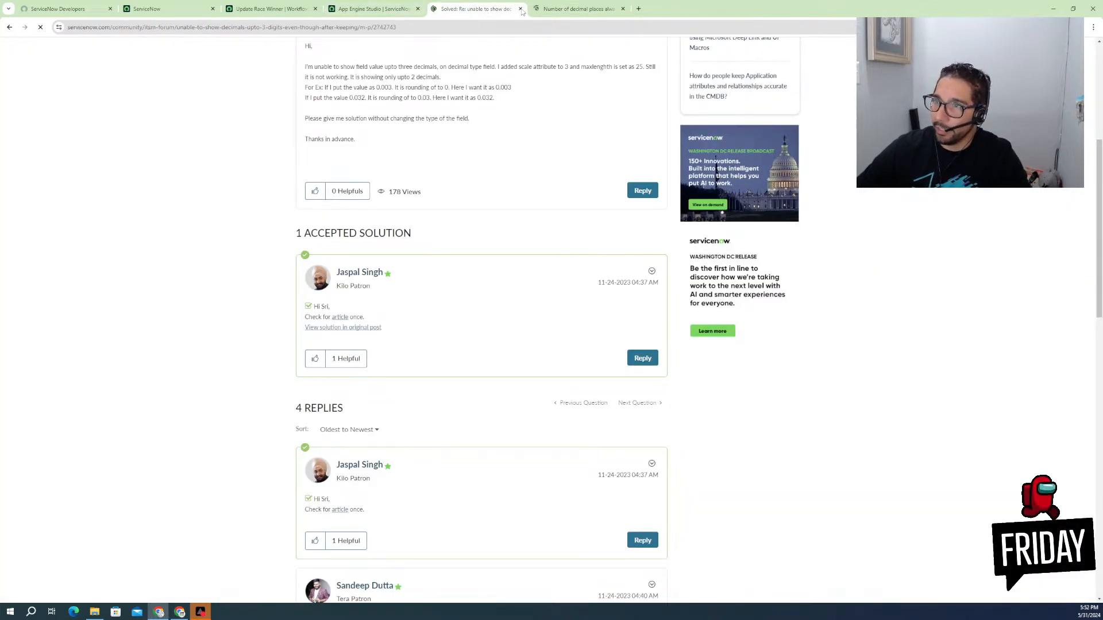
left_click(521, 9)
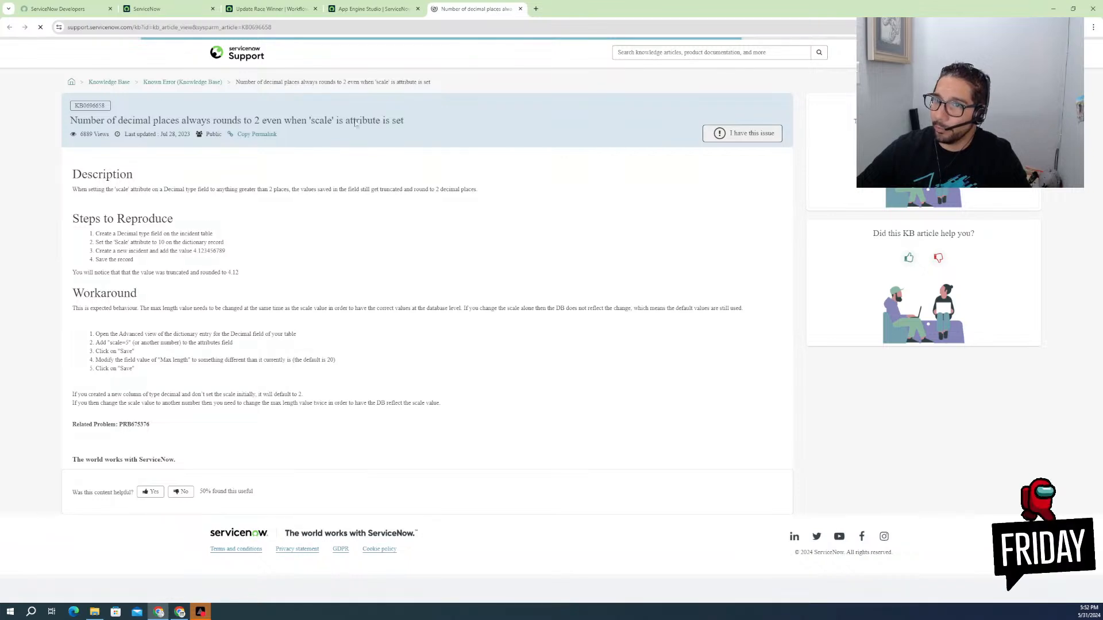
- Read the article's workaround for decimal rounding and check the releases listed under Seen In
scroll(239, 308, "down", 1)
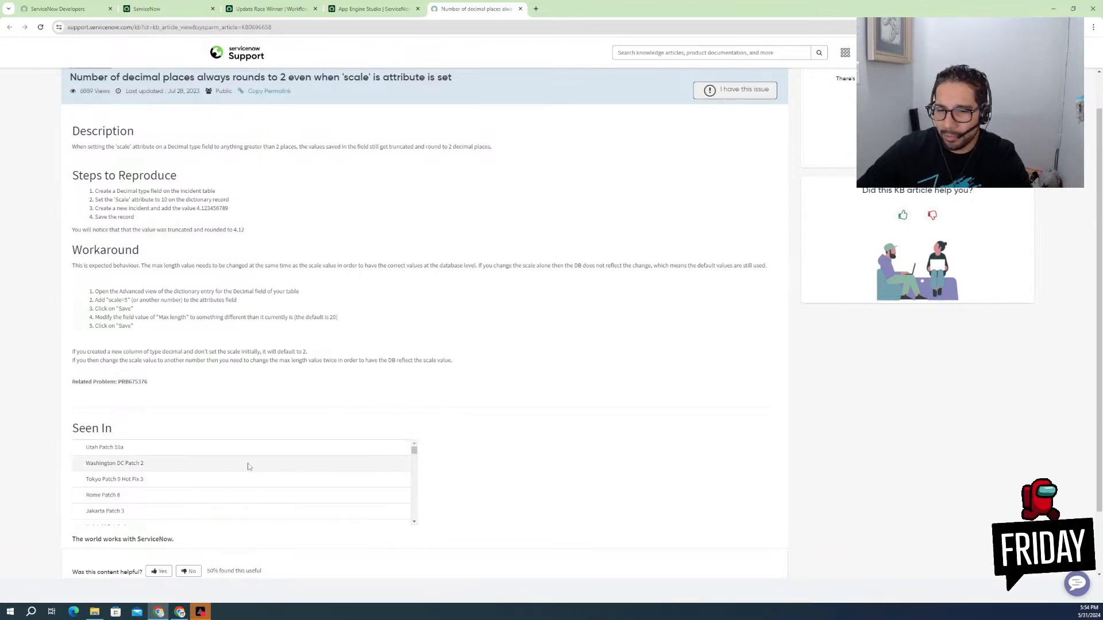
scroll(248, 467, "down", 2)
scroll(410, 368, "down", 1)
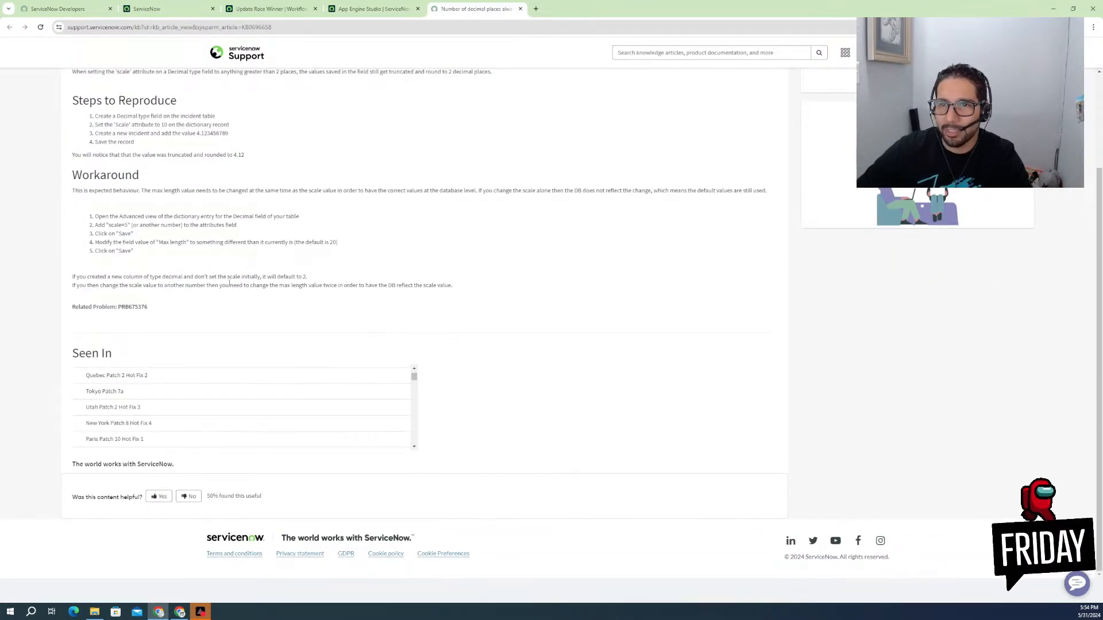
scroll(318, 227, "up", 2)
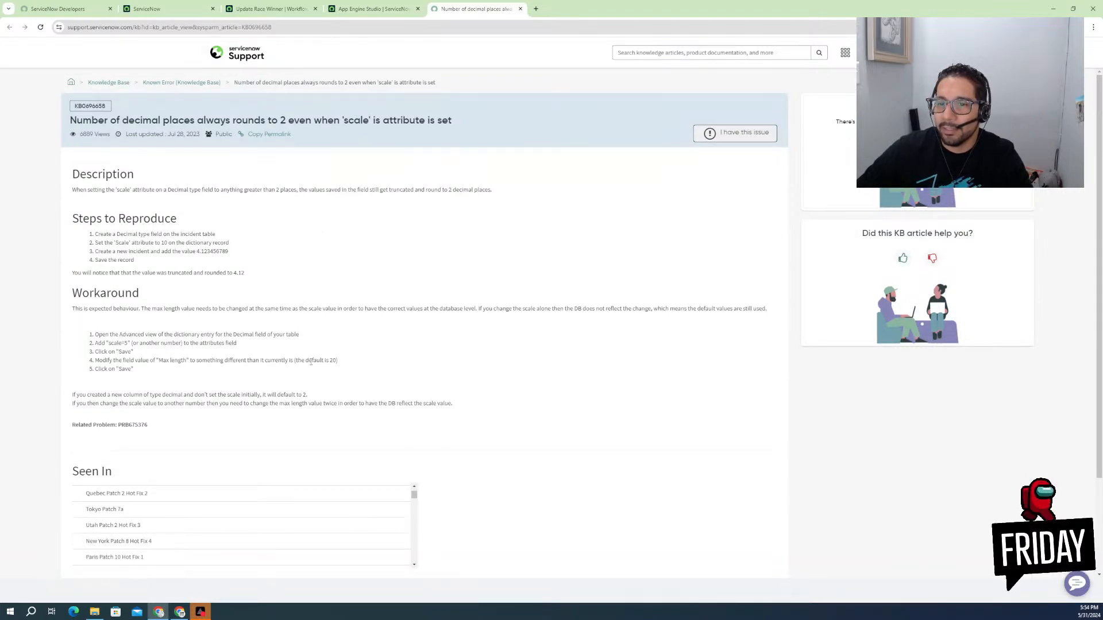
scroll(320, 376, "down", 2)
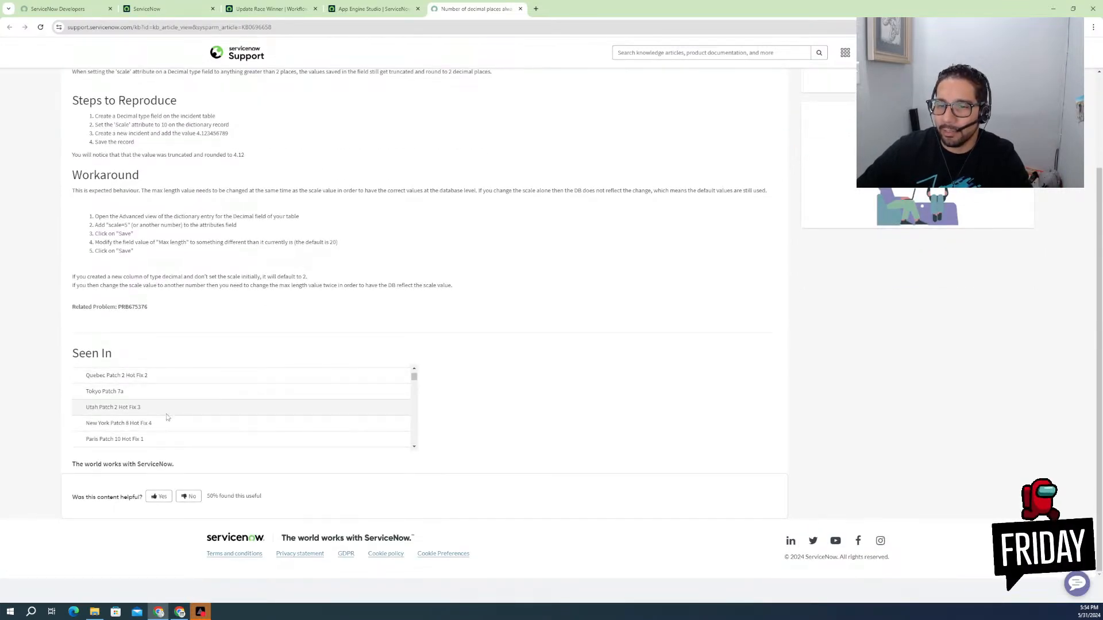
scroll(167, 417, "down", 5)
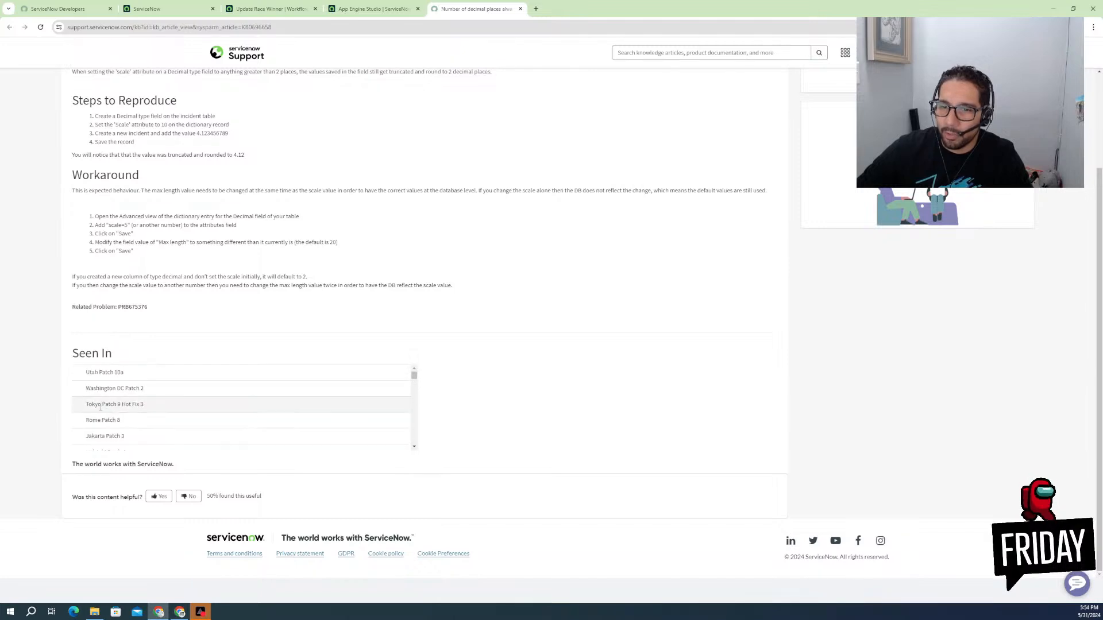
scroll(100, 407, "up", 2)
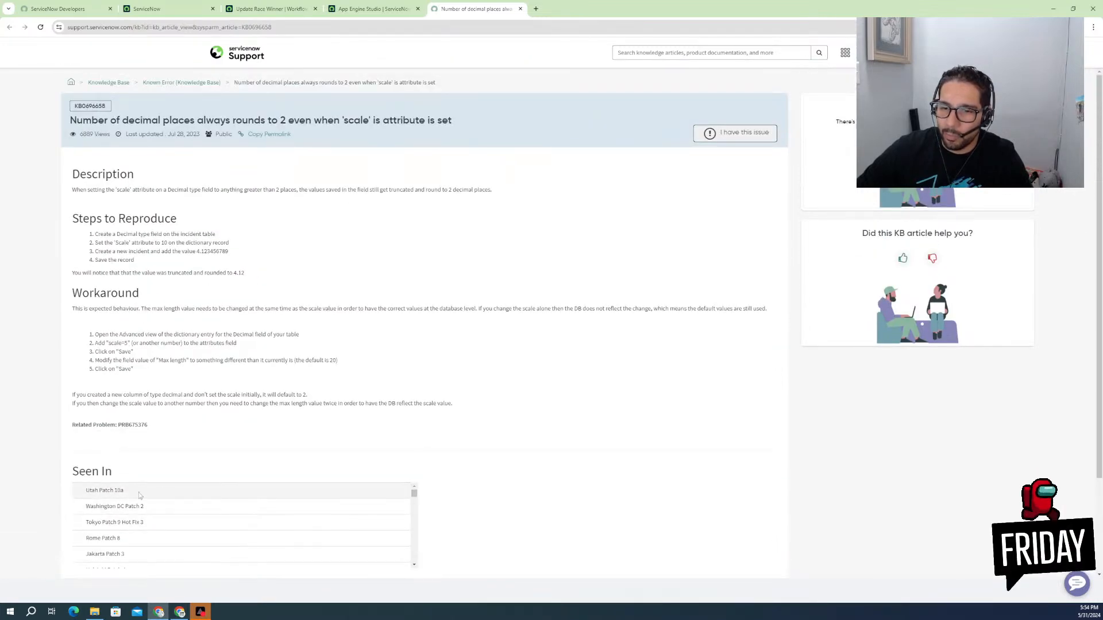
scroll(249, 379, "down", 1)
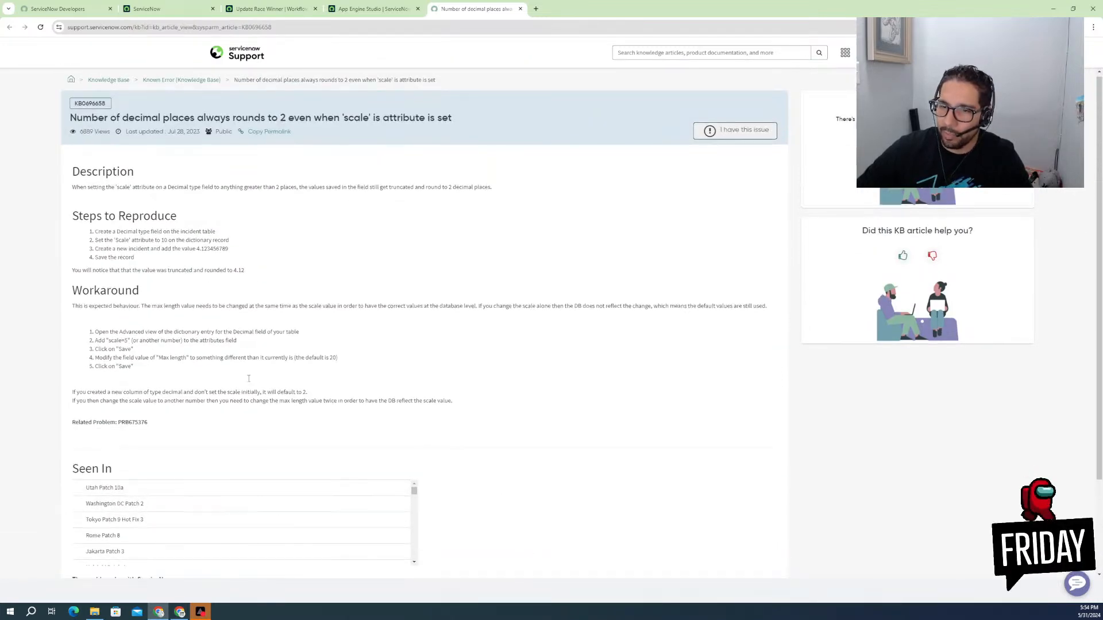
scroll(449, 300, "down", 1)
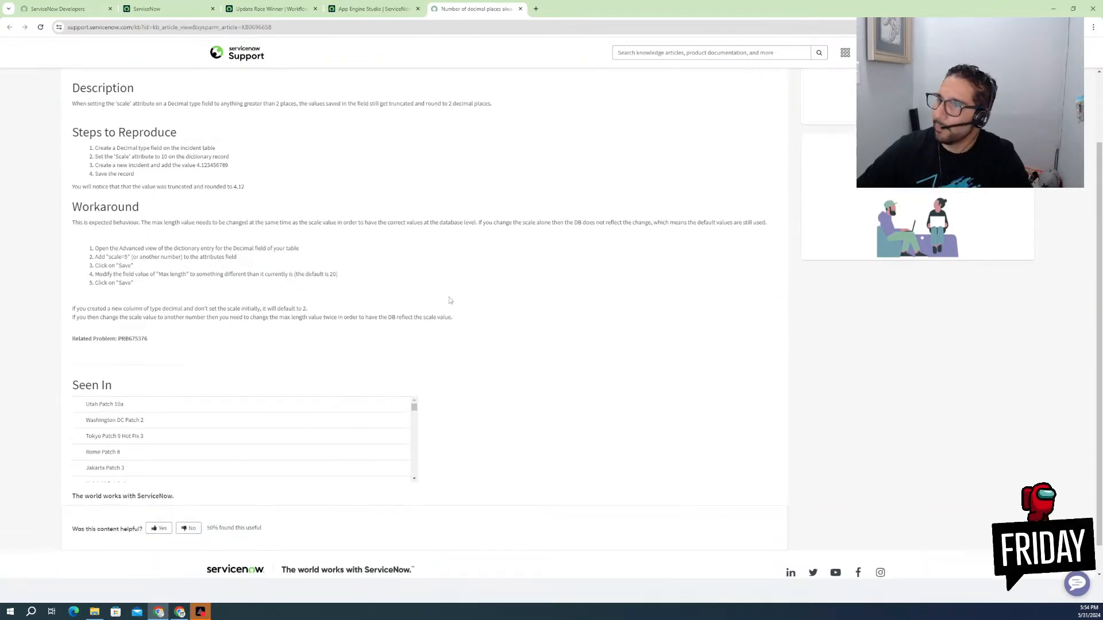
- Return to the R1 Time dictionary entry in App Engine Studio and show it in the Advanced view
left_click(397, 7)
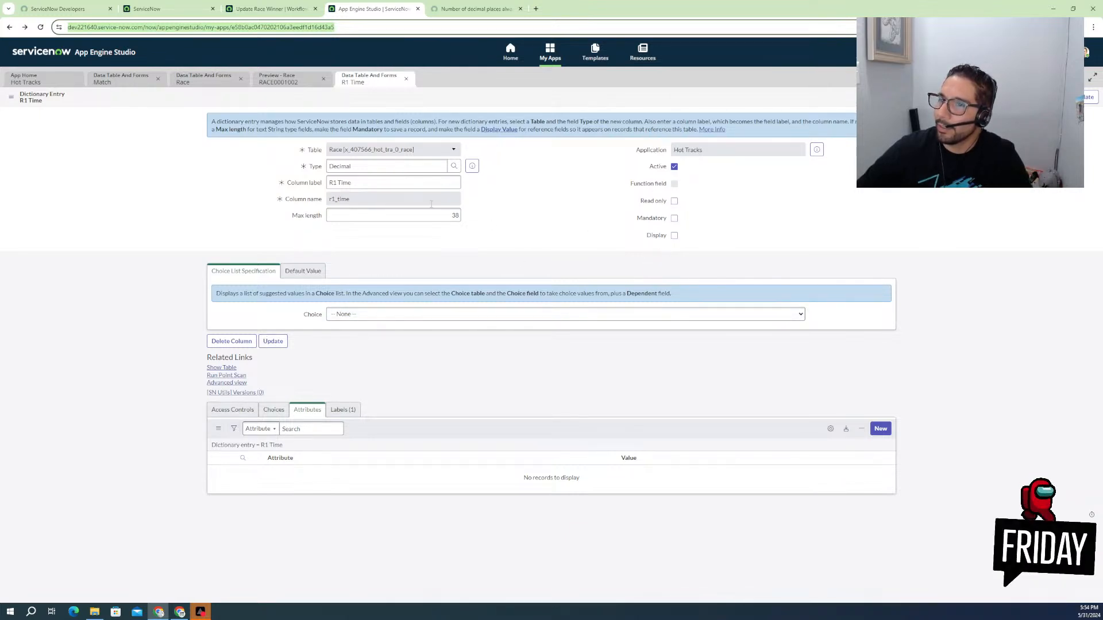
left_click(431, 10)
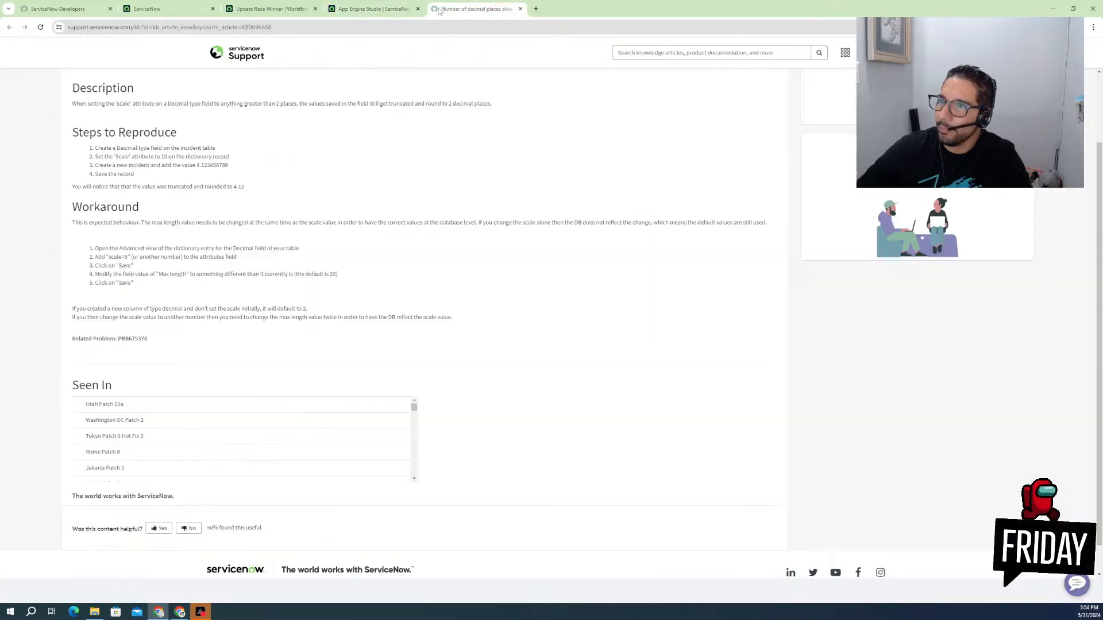
left_click(304, 12)
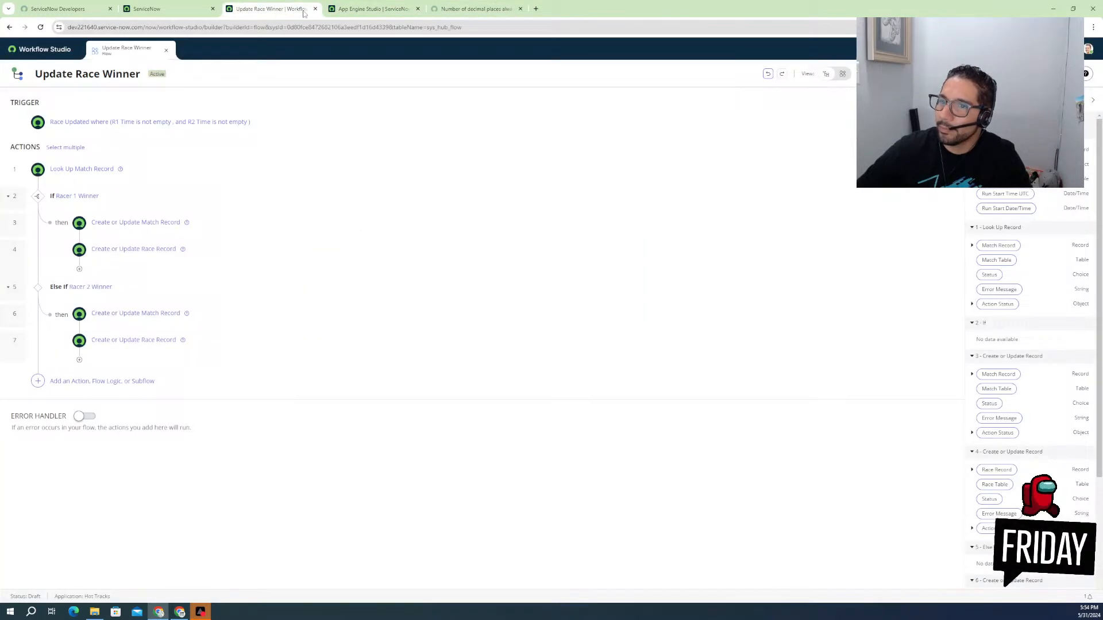
left_click(380, 9)
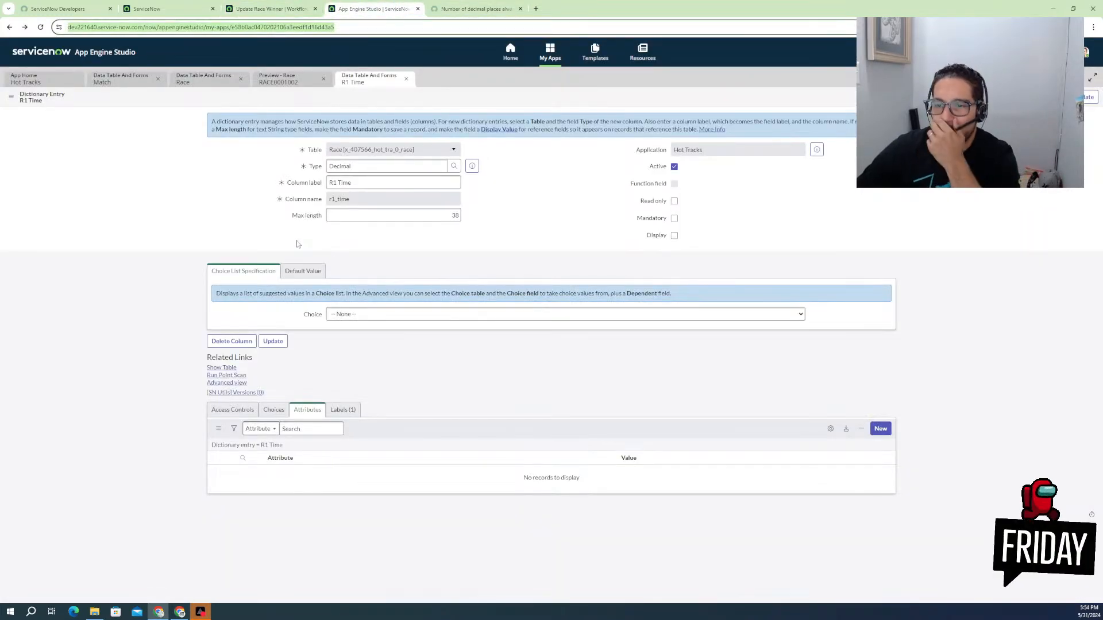
left_click(226, 383)
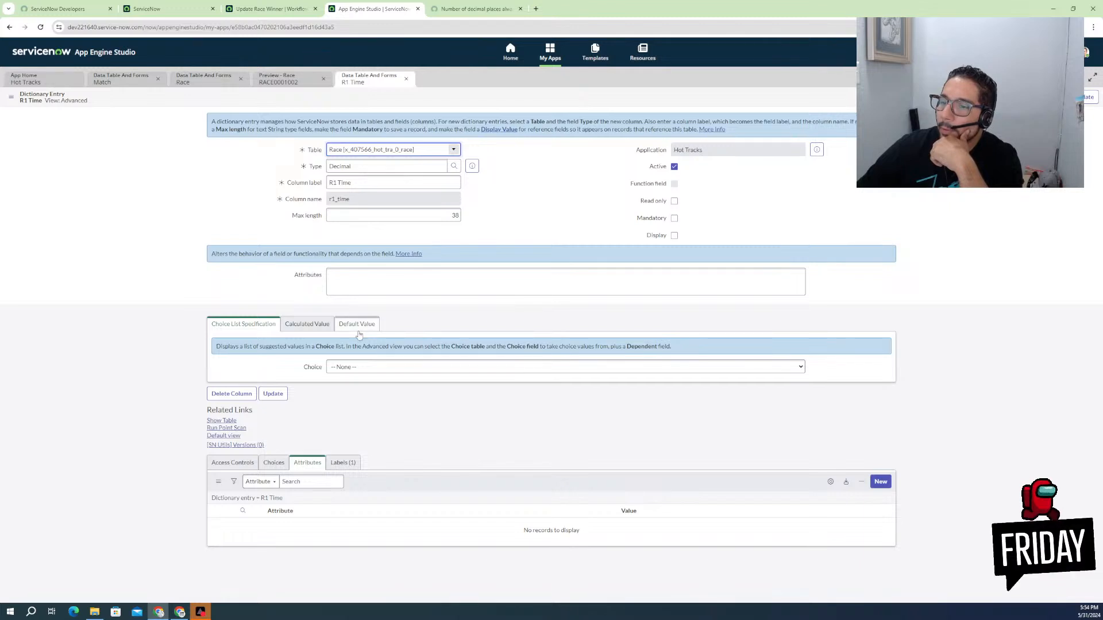
- Inspect the R1 Time entry's choice, calculated value and default value settings, and its labels, choices, access controls and attributes
left_click(398, 374)
left_click(289, 377)
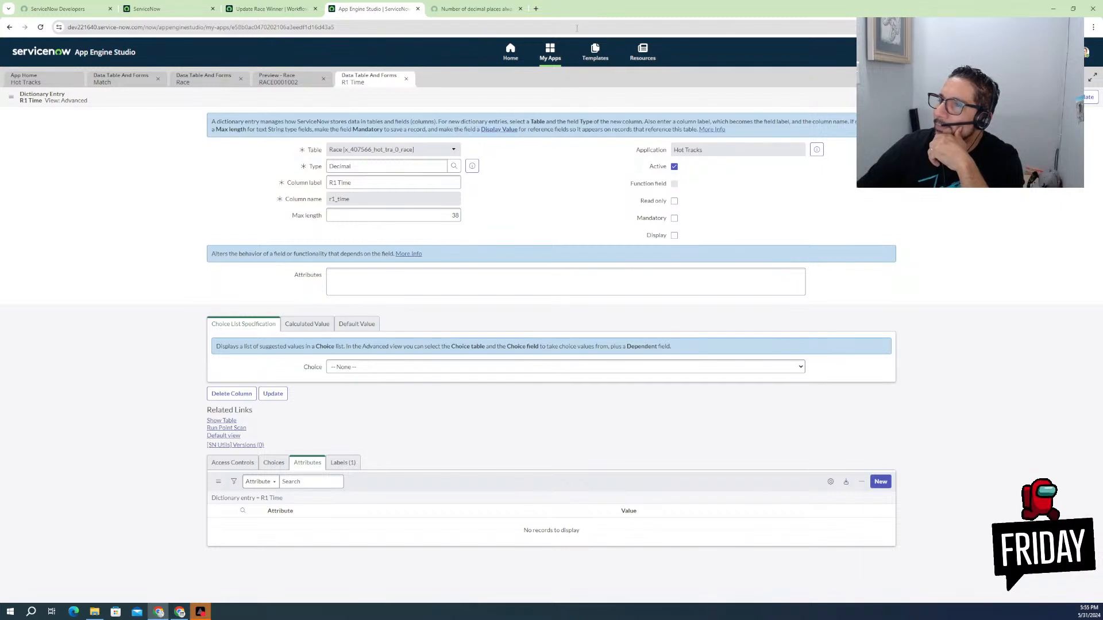
left_click(345, 464)
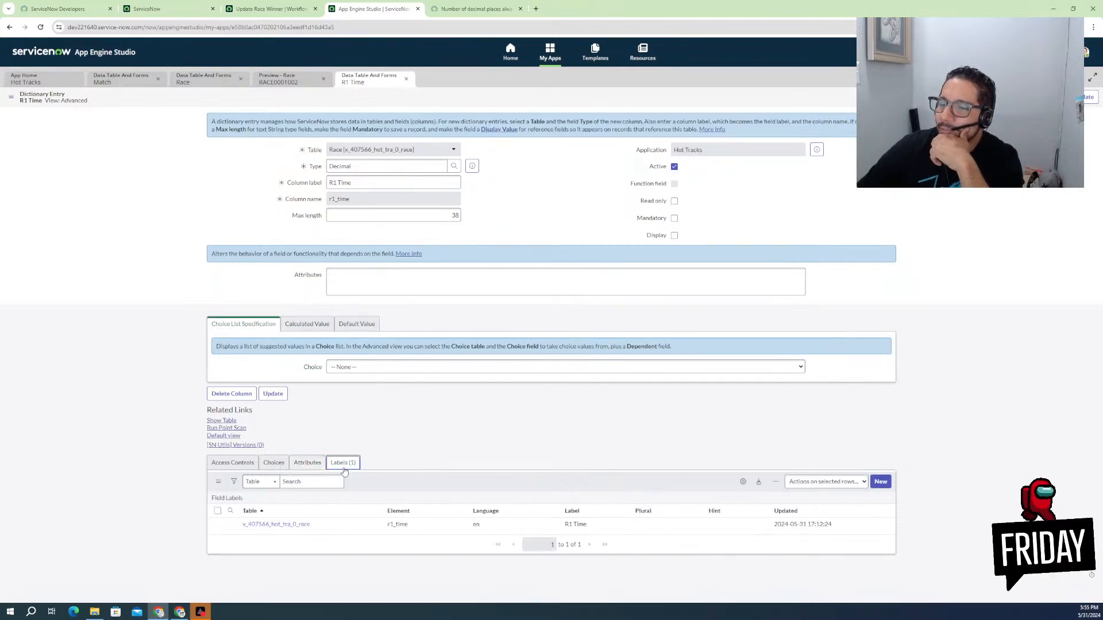
left_click(262, 464)
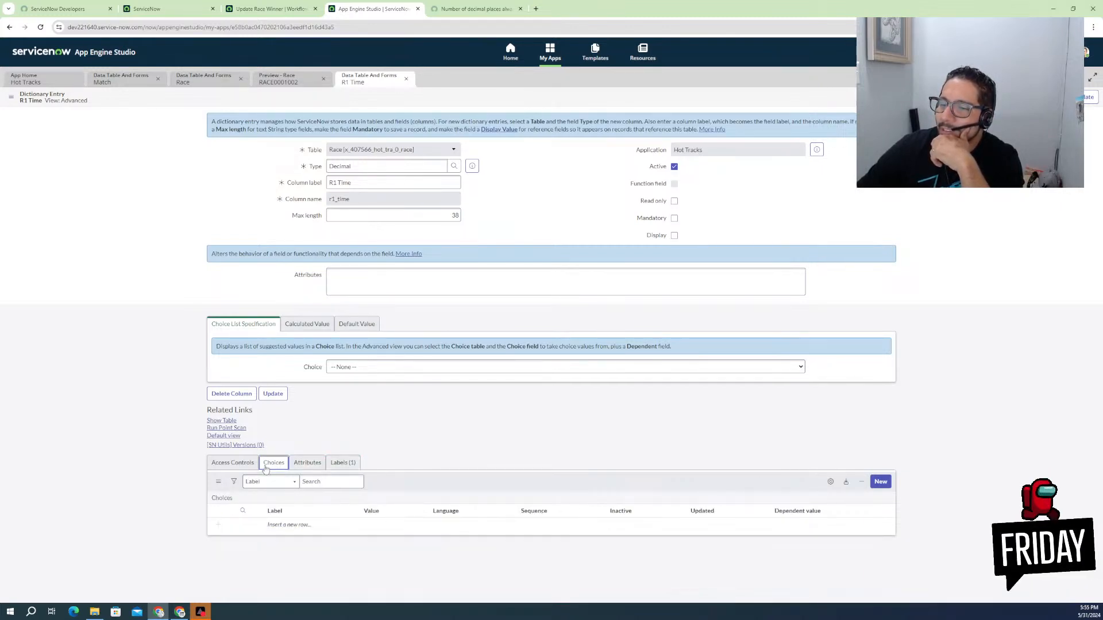
left_click(246, 465)
left_click(308, 464)
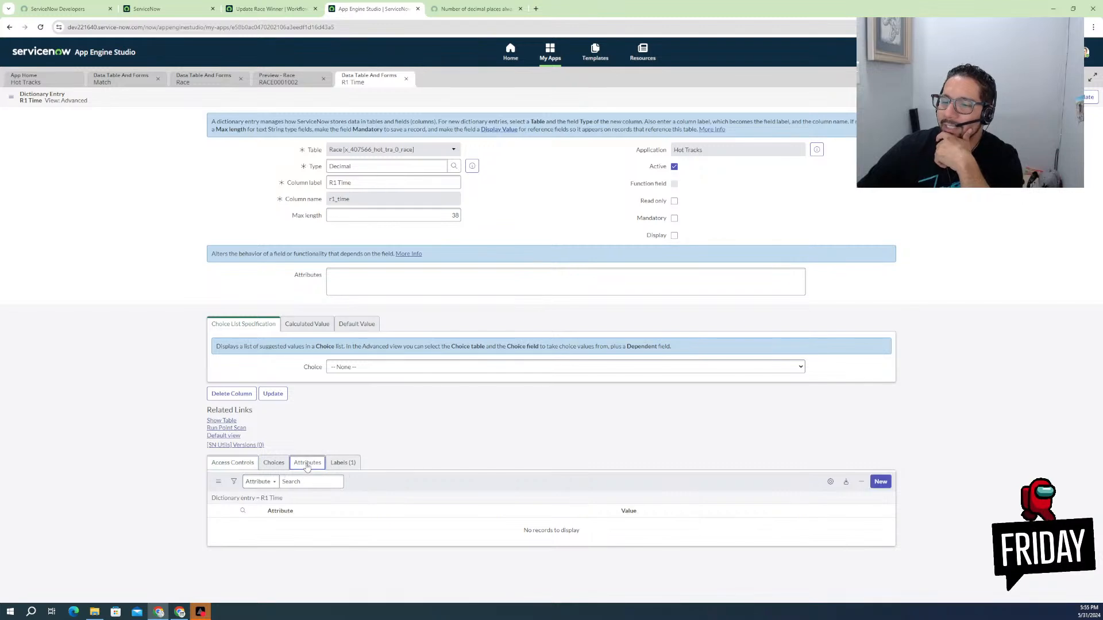
left_click(304, 327)
left_click(356, 325)
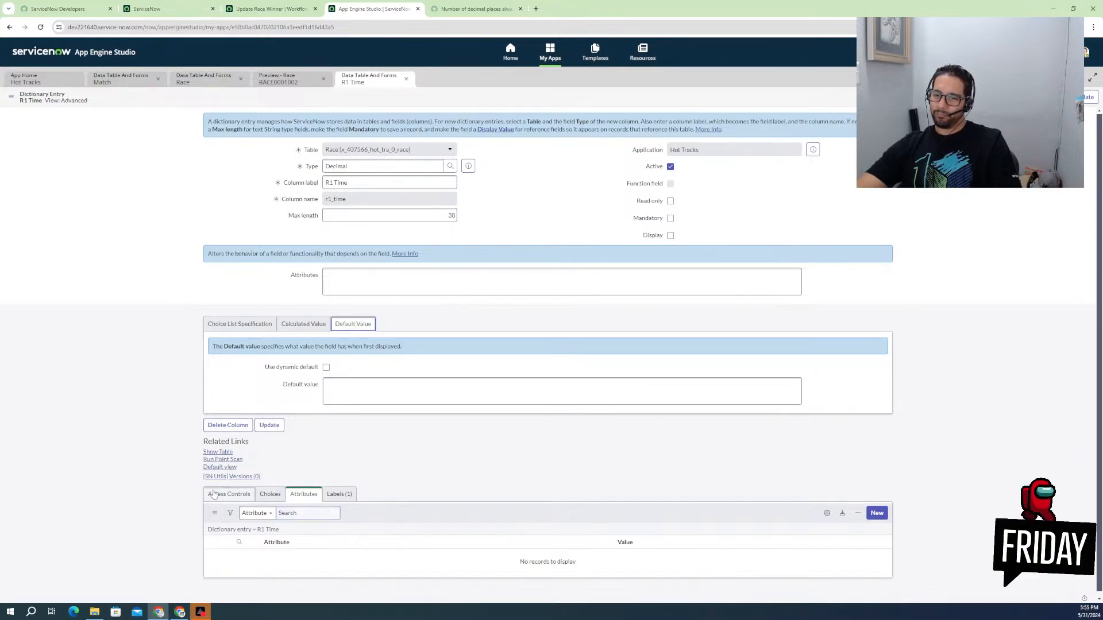
- Show the Race table definition from the R1 Time entry, review its columns, and open the R2 Time column's dictionary entry
left_click(214, 454)
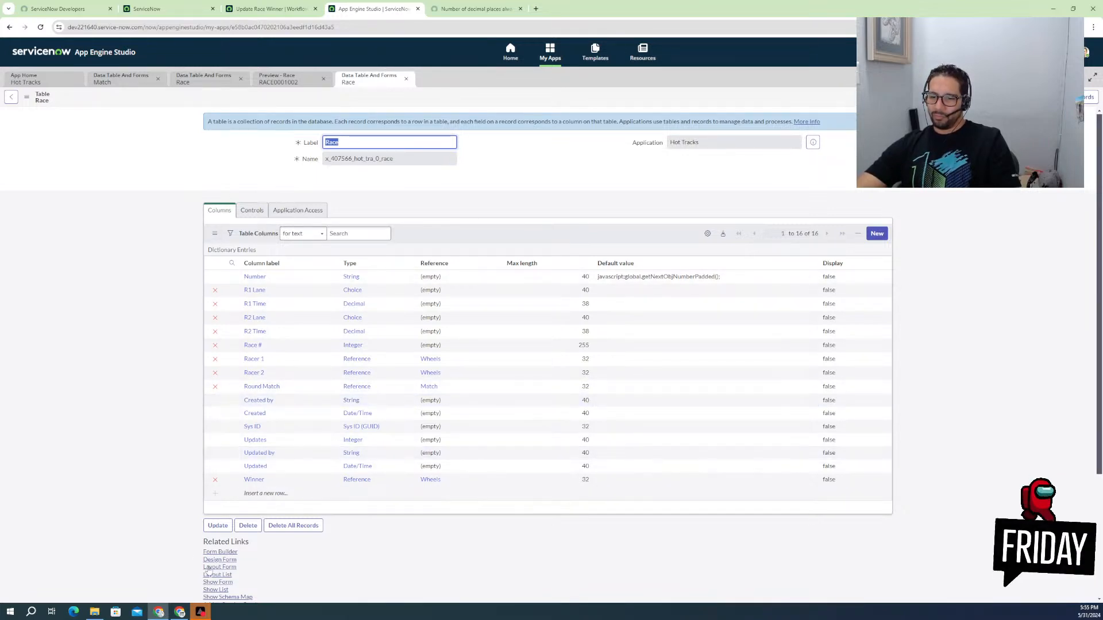
scroll(218, 579, "down", 2)
scroll(331, 564, "down", 2)
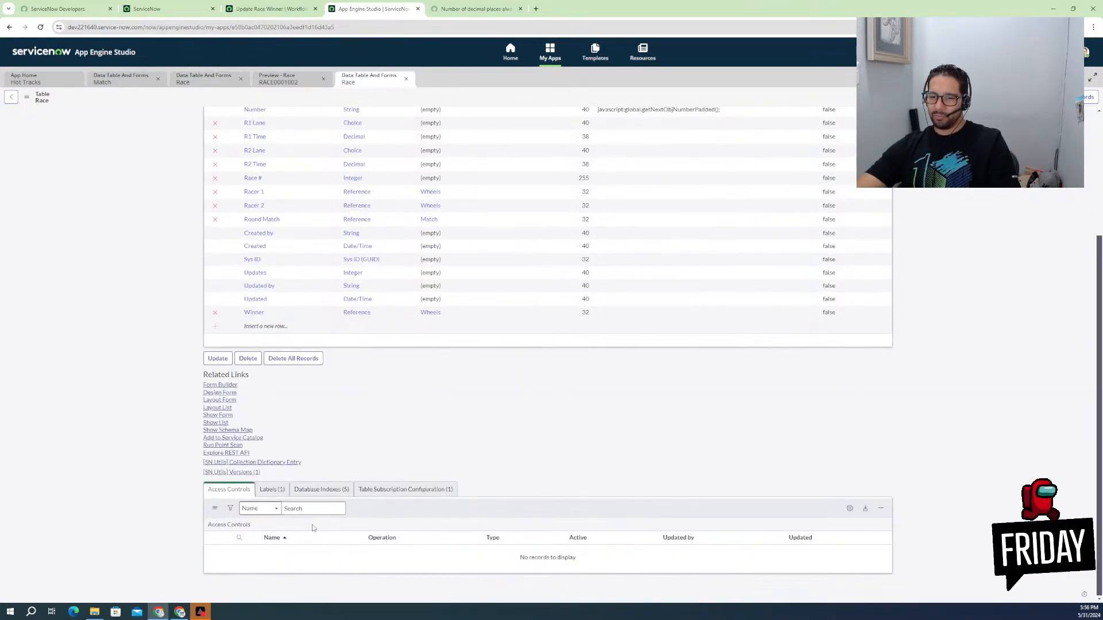
scroll(303, 418, "up", 3)
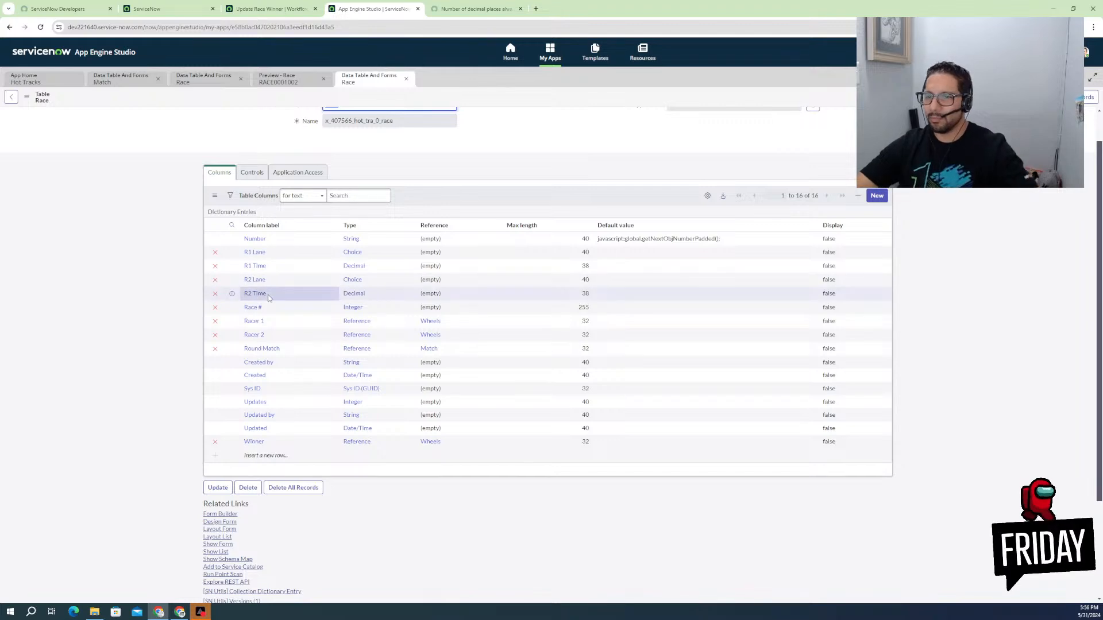
left_click(257, 295)
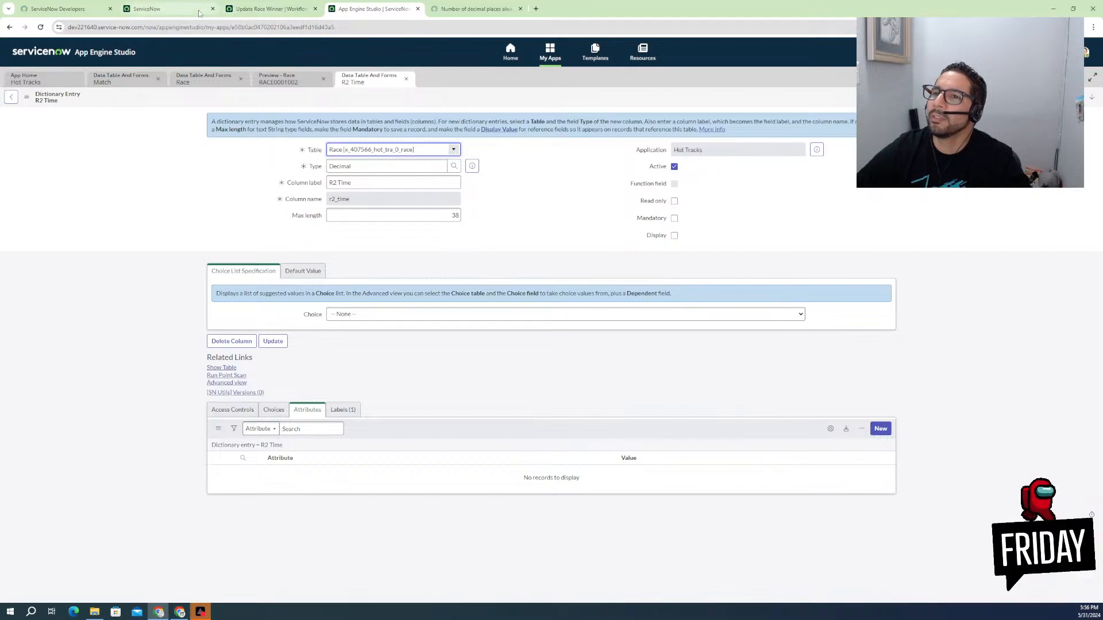
- Copy the "scale=5" attribute text from the workaround in the knowledge base article
left_click(471, 8)
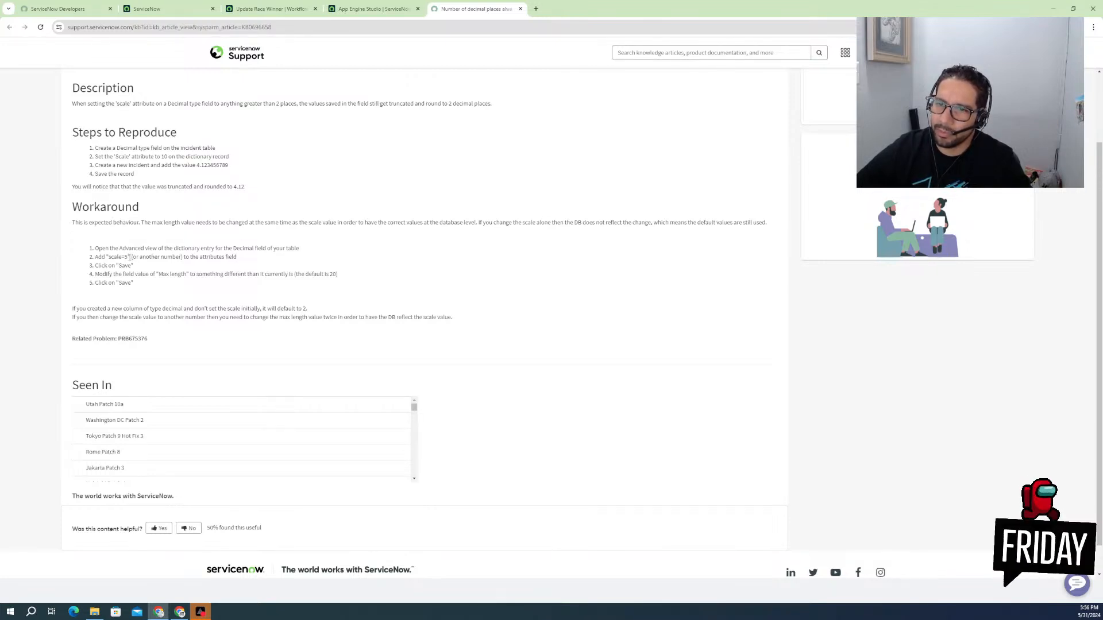
left_click_drag(130, 257, 106, 257)
key("ctrl+c")
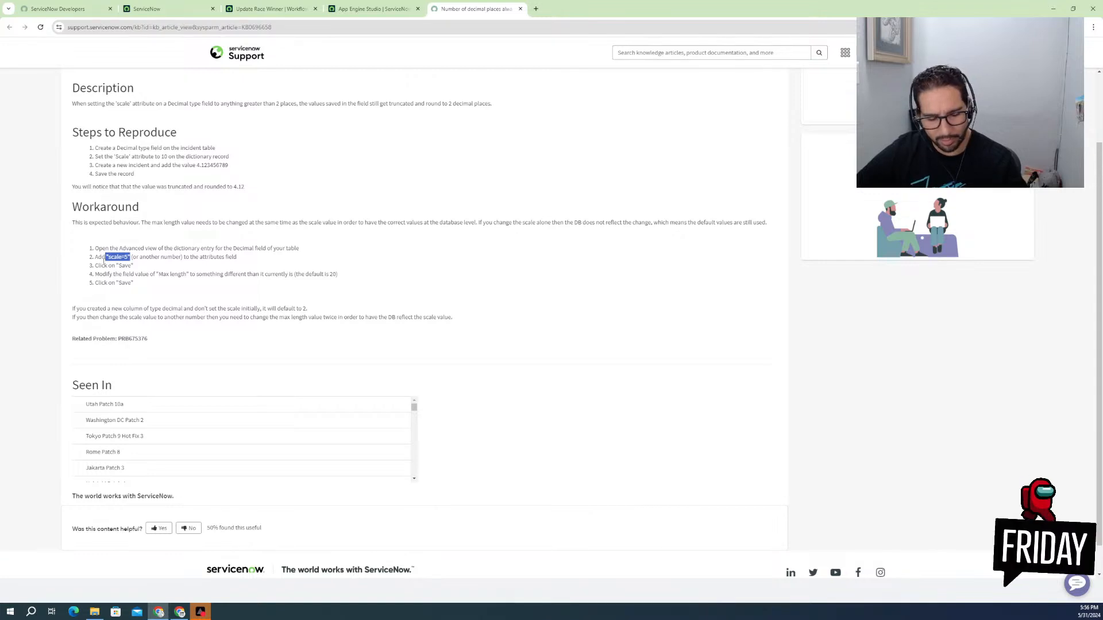
- Return to the R2 Time dictionary entry in App Engine Studio, show its Advanced view and start a new dictionary attribute for it
left_click(351, 9)
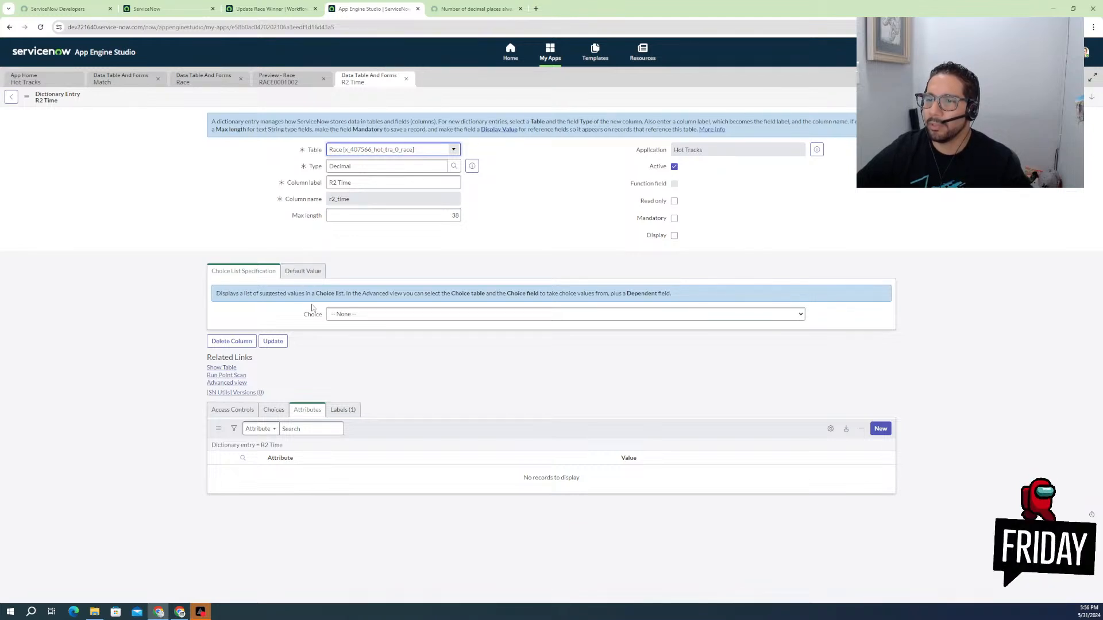
left_click(239, 384)
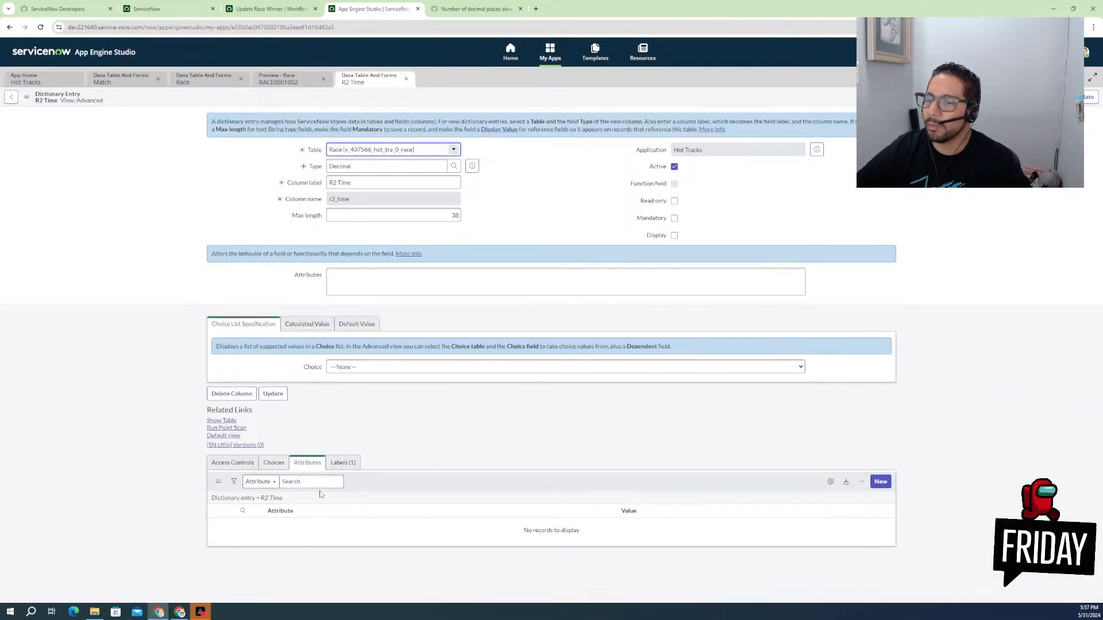
left_click(878, 483)
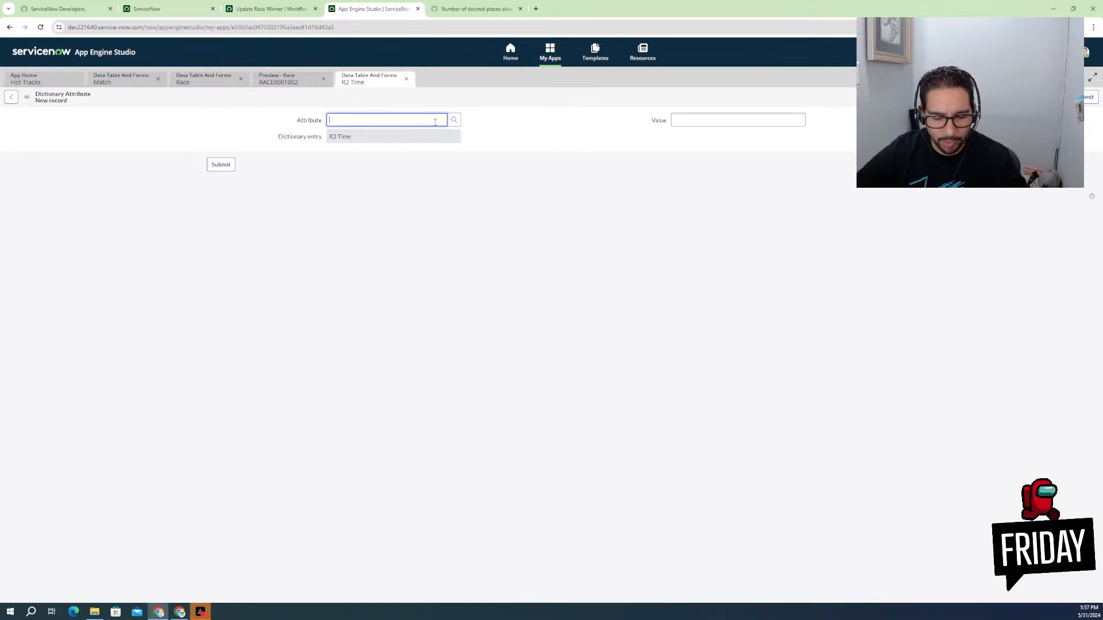
- Look up a dictionary attribute starting with "sca", browse the complete unfiltered attribute list, and leave the Attribute field empty
type("sc")
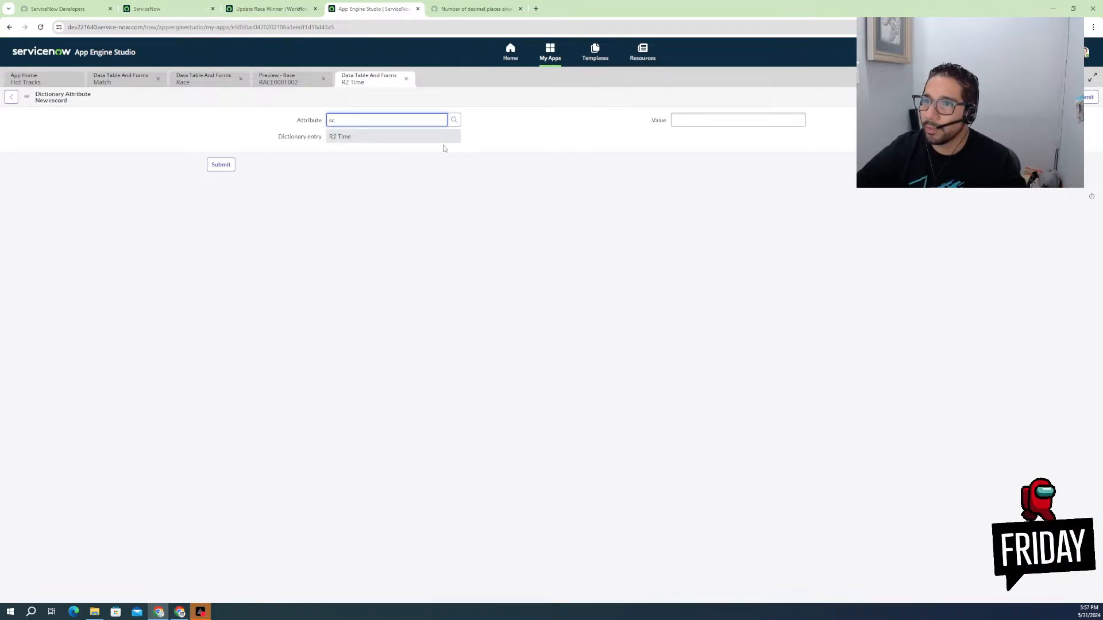
type("a")
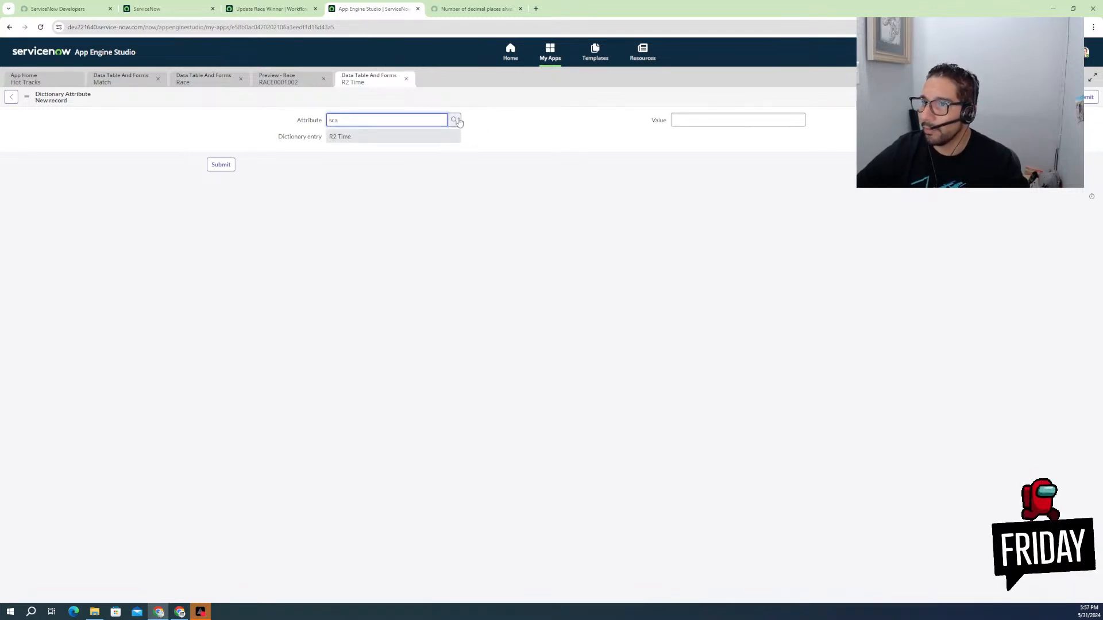
left_click(454, 120)
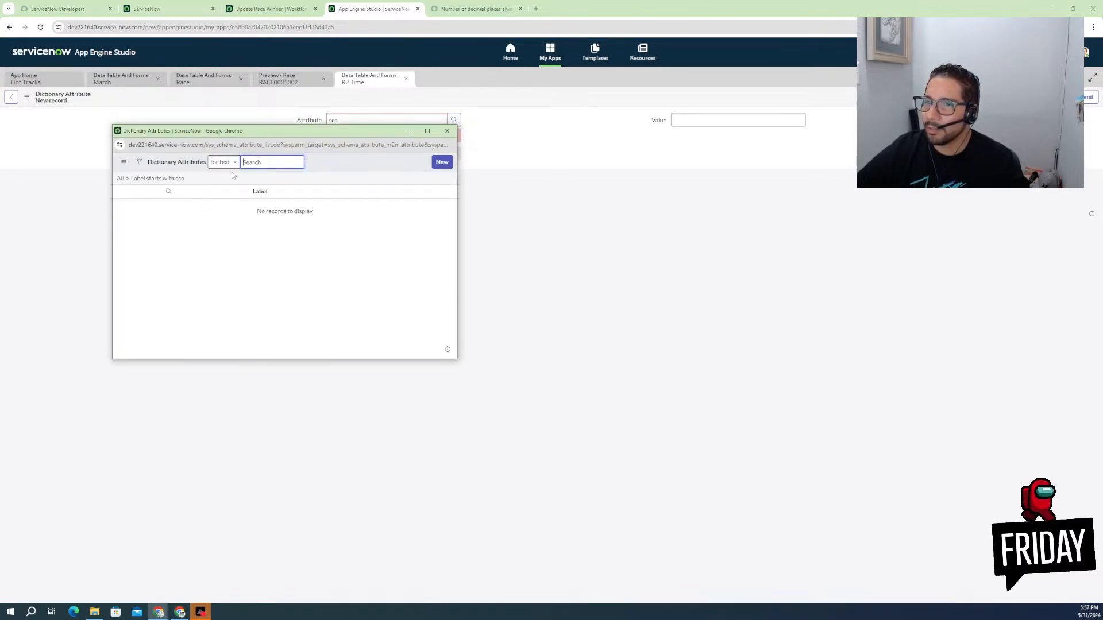
left_click(120, 178)
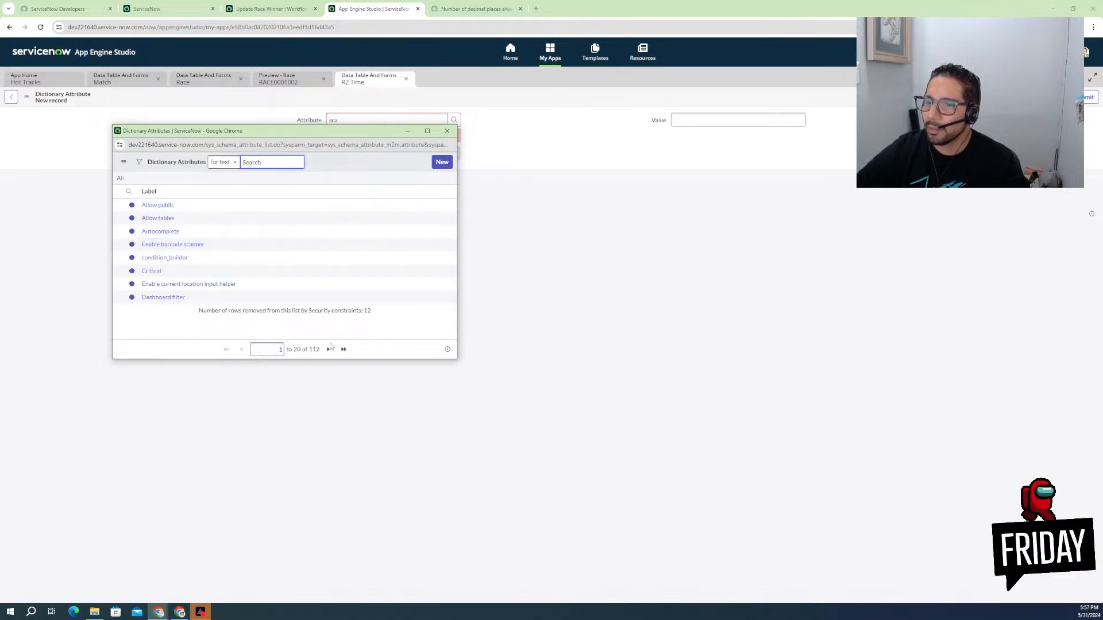
left_click(329, 350)
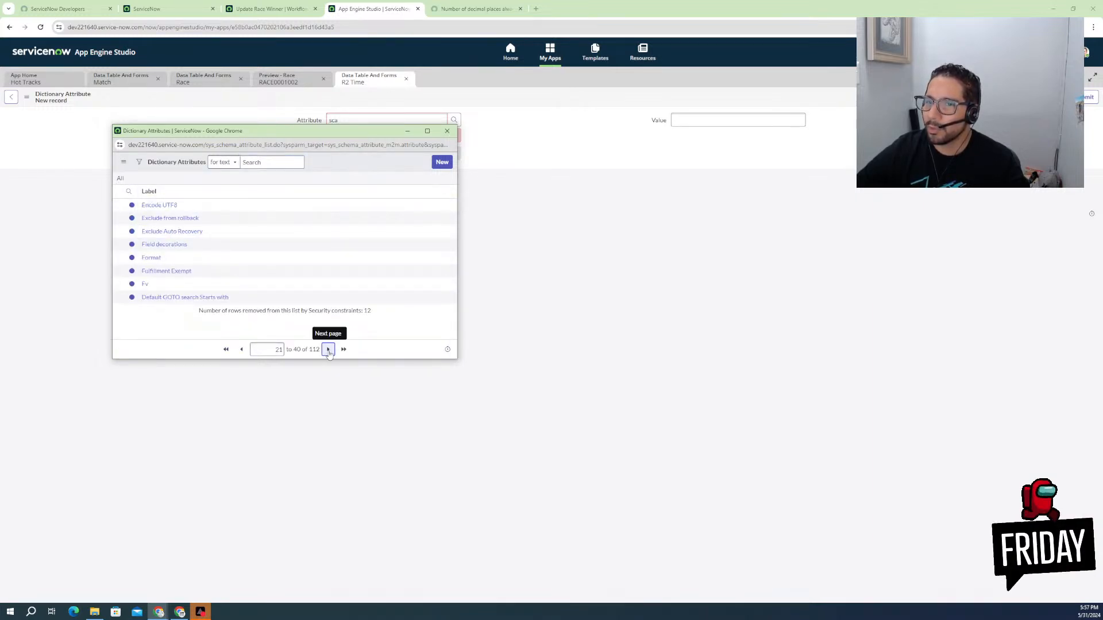
left_click(328, 350)
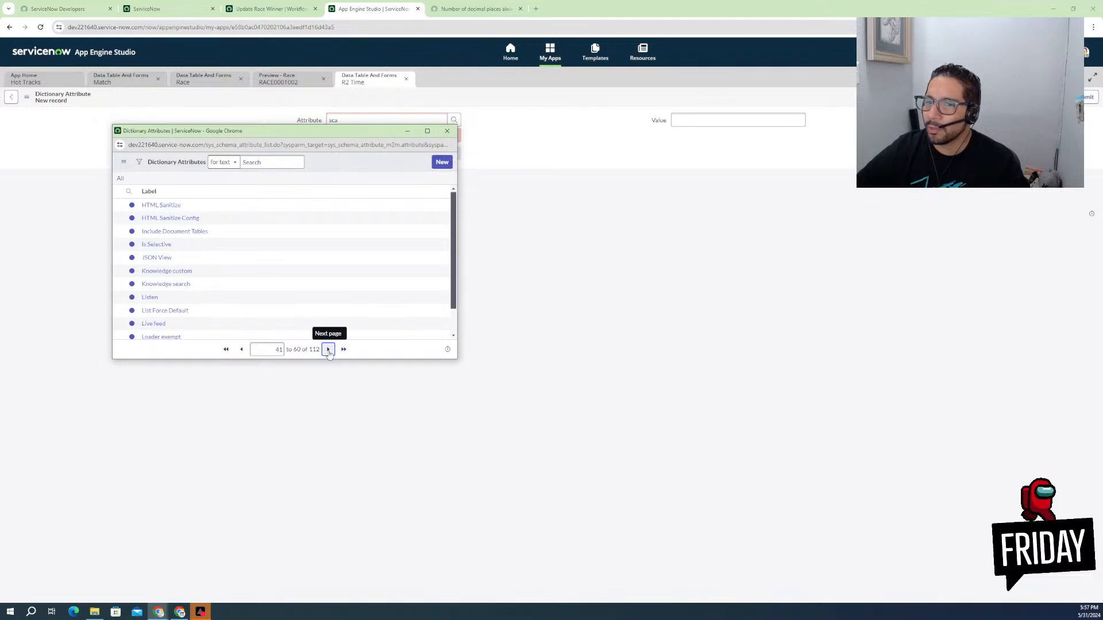
scroll(323, 278, "down", 2)
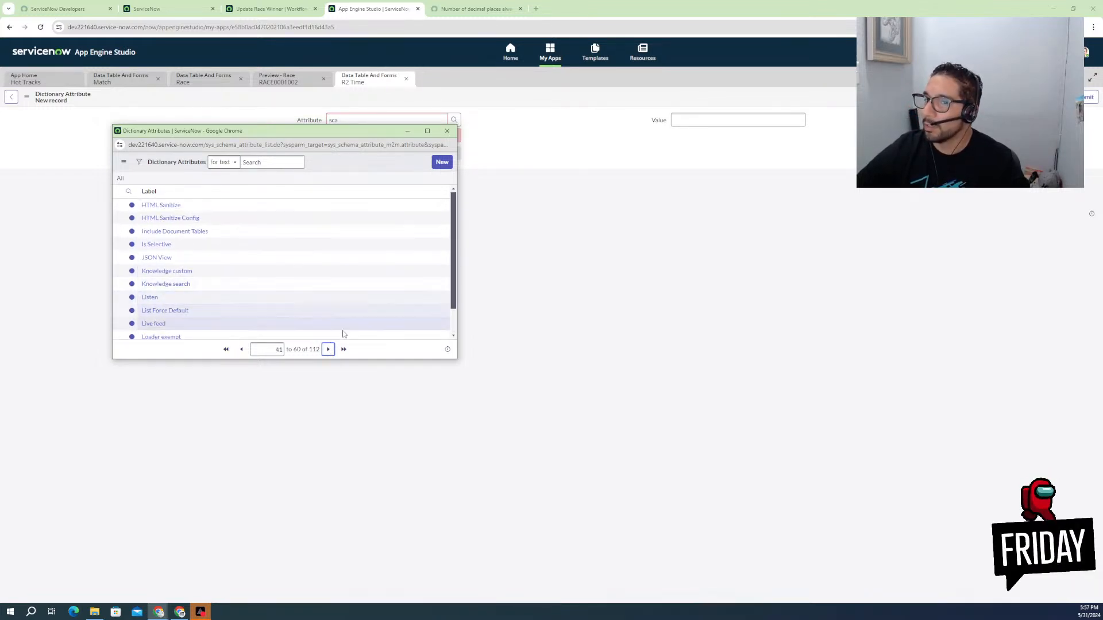
left_click(328, 349)
left_click(331, 352)
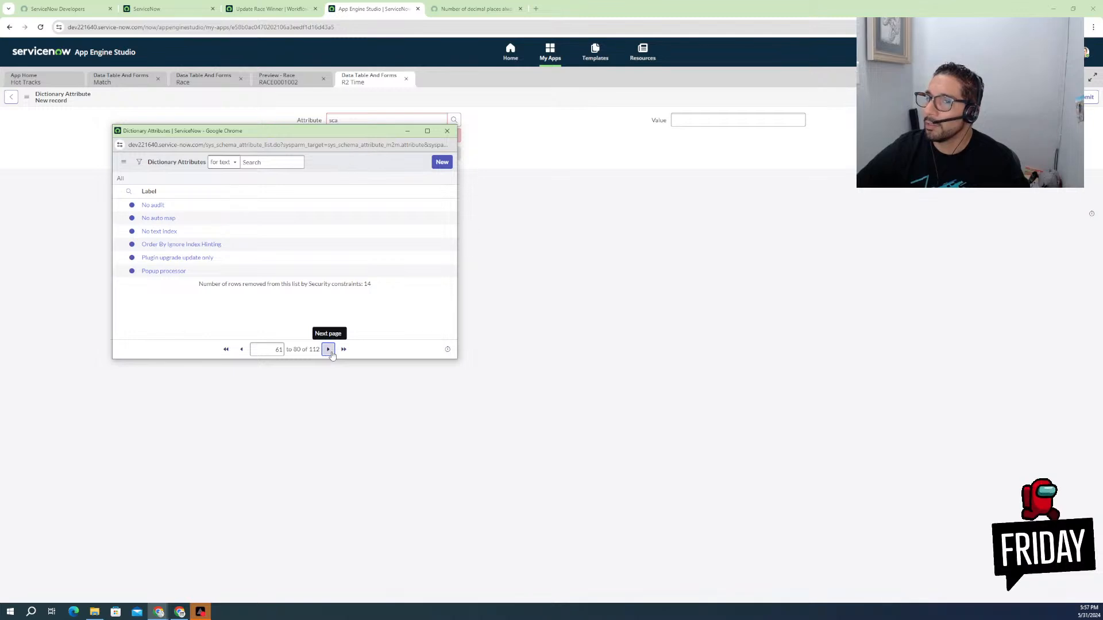
left_click(330, 350)
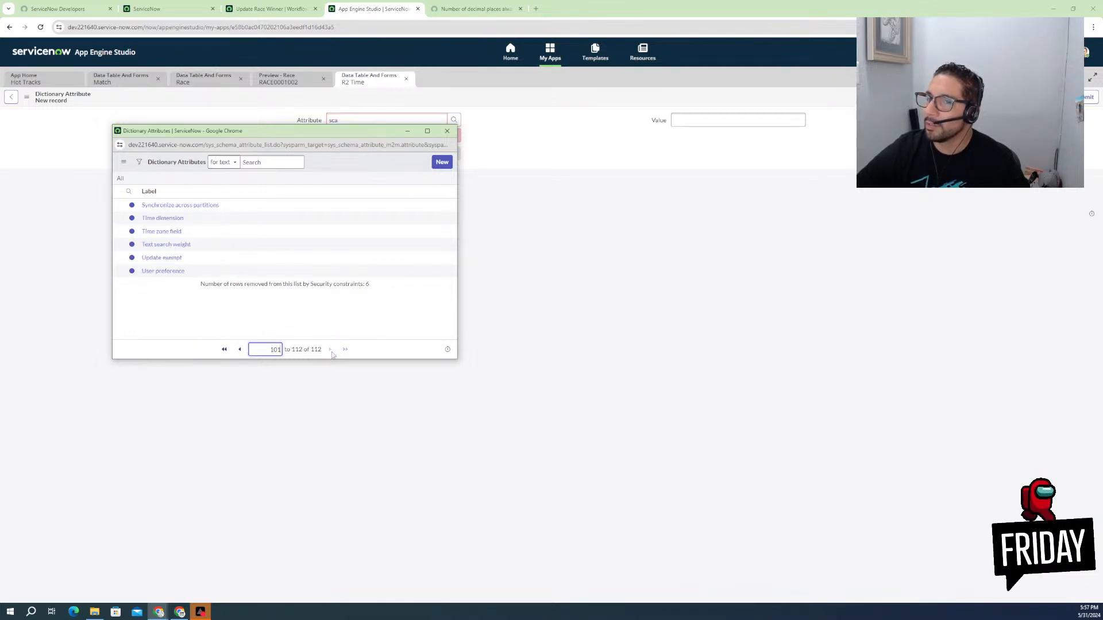
left_click(447, 131)
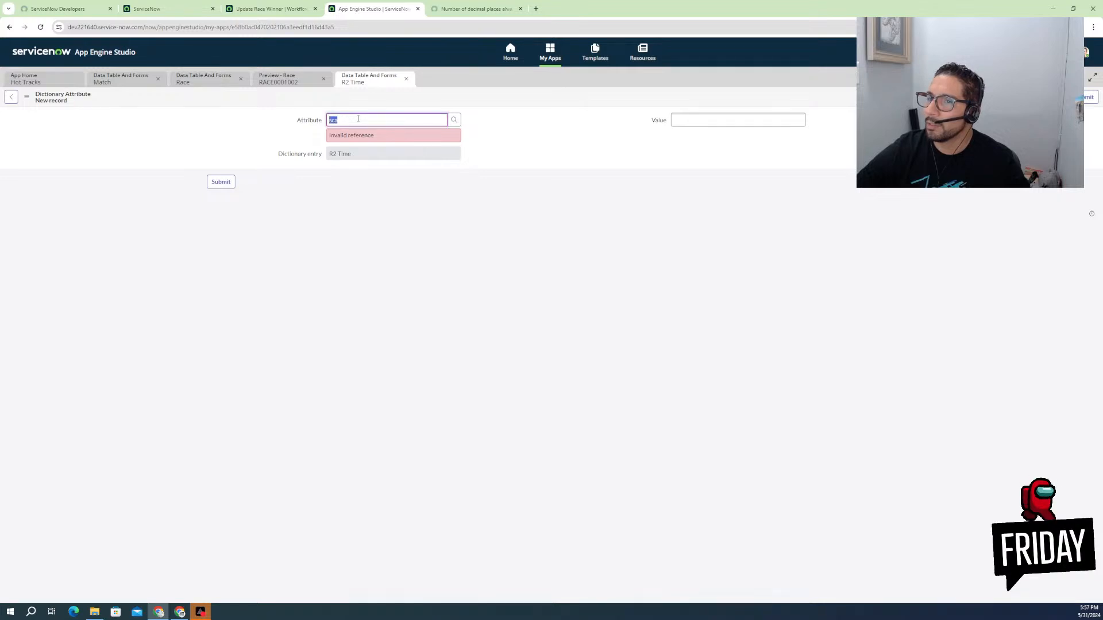
key("BackSpace")
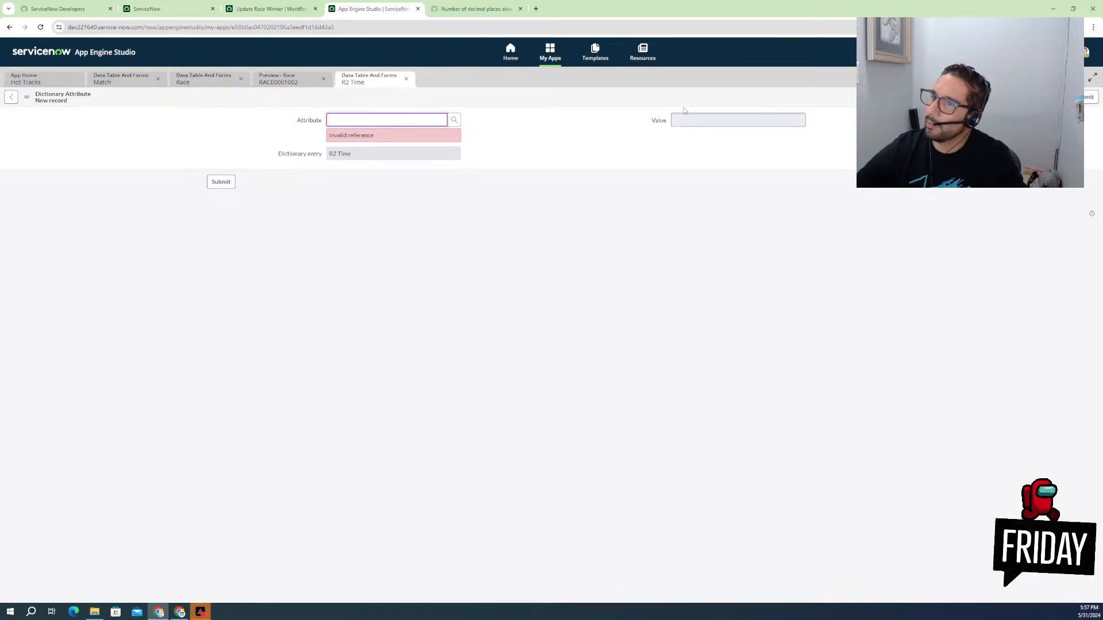
- Check the Update Race Winner flow and the ServiceNow home page, and reread the scale workaround in the knowledge base article
left_click(270, 9)
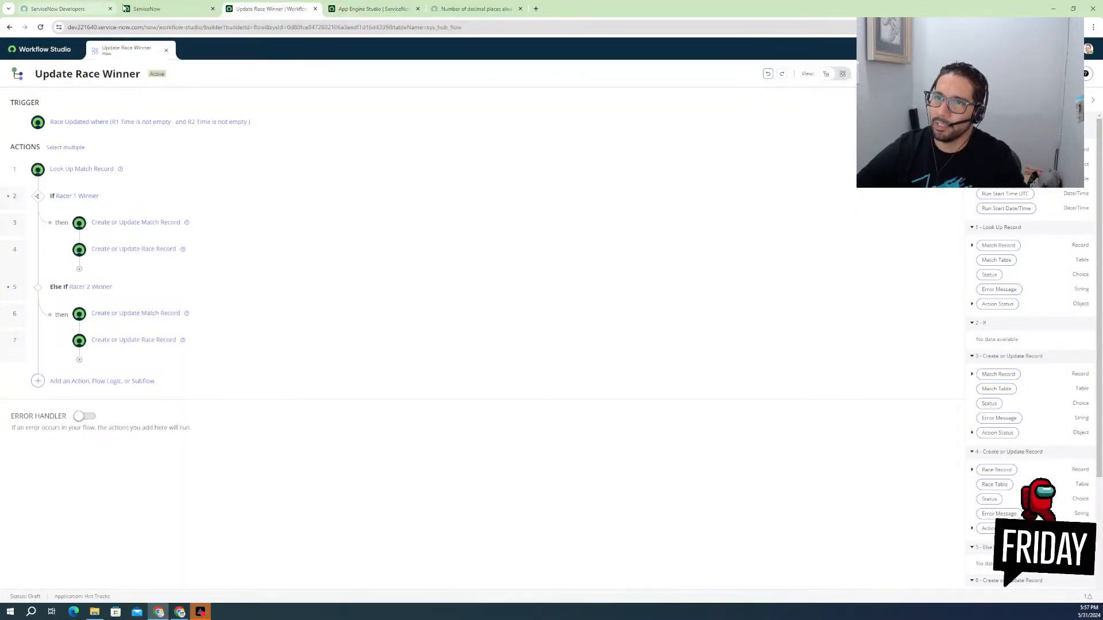
left_click(125, 8)
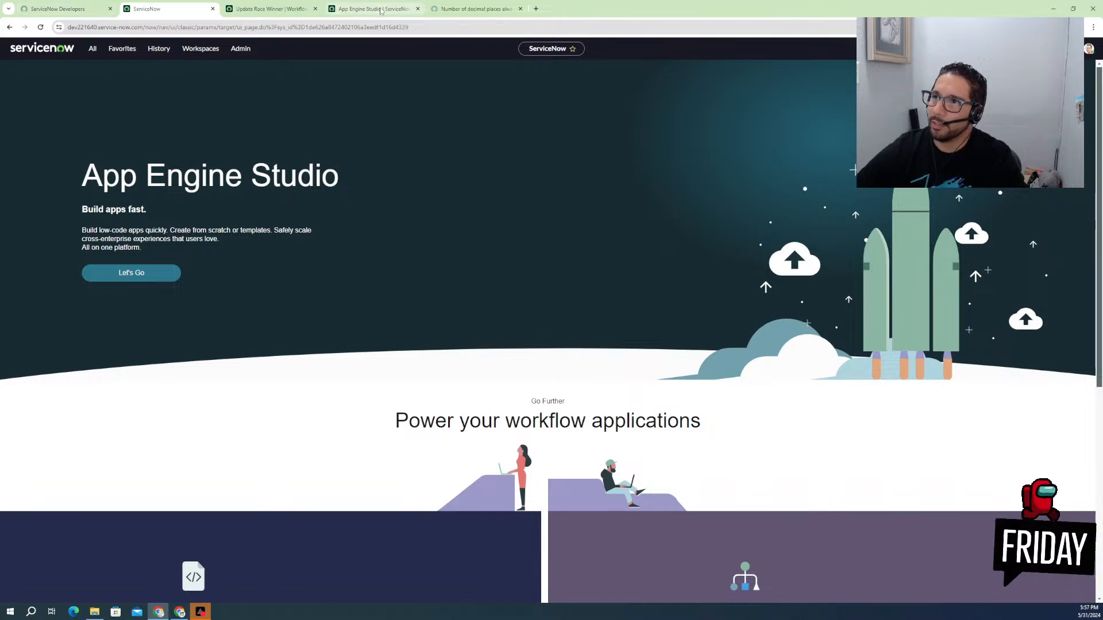
left_click(471, 9)
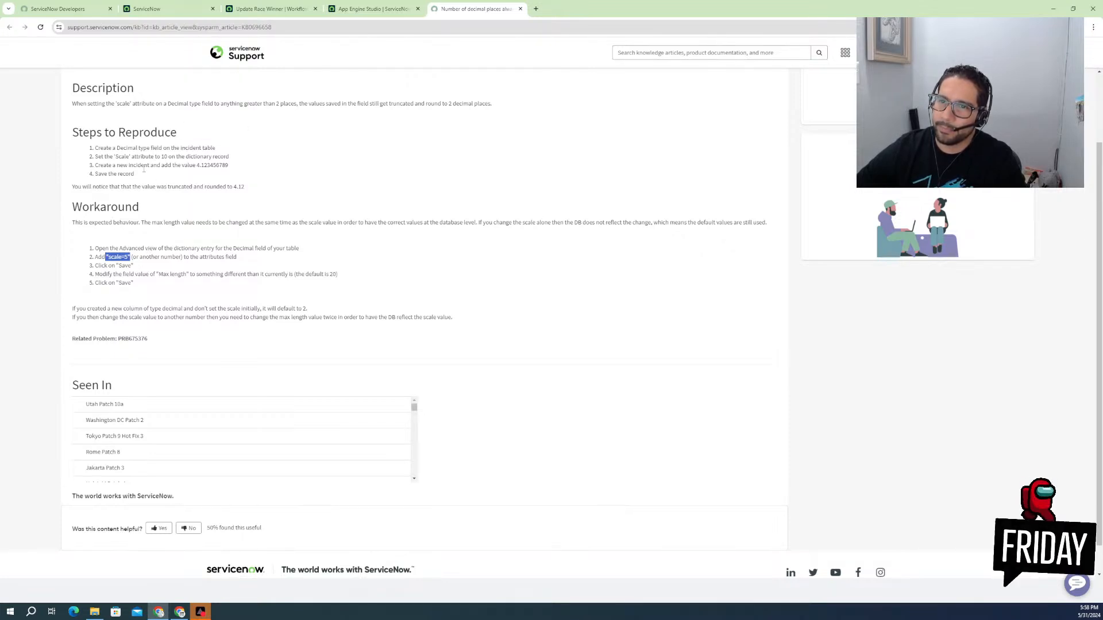
- Submit the new R2 Time dictionary attribute in App Engine Studio with the value scale=3 and return to the dictionary entry
left_click(361, 7)
left_click(684, 123)
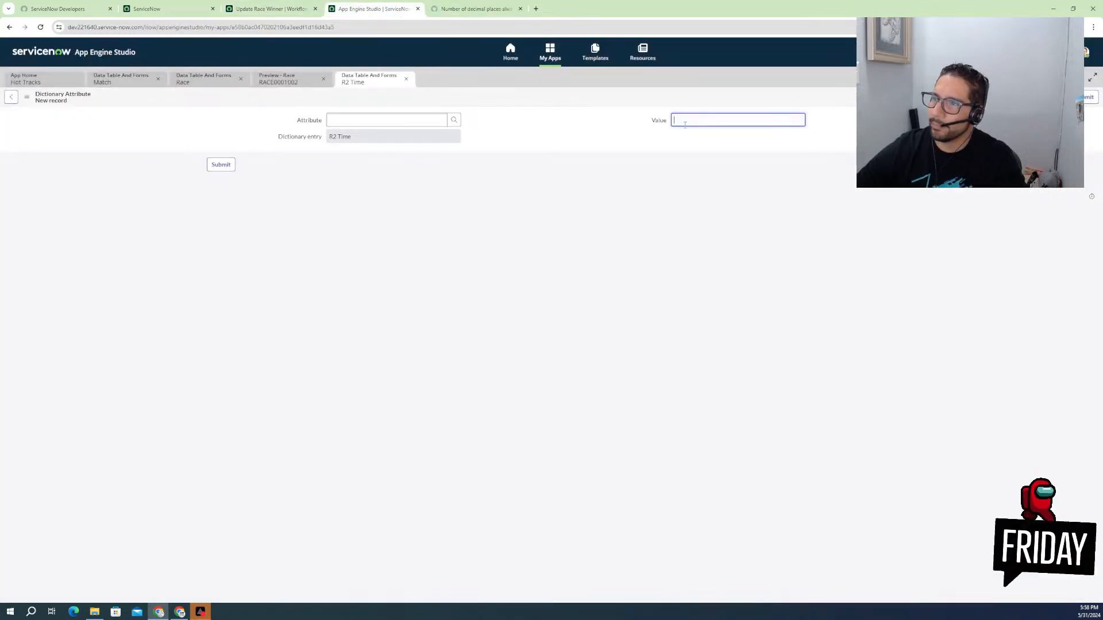
key("ctrl+v")
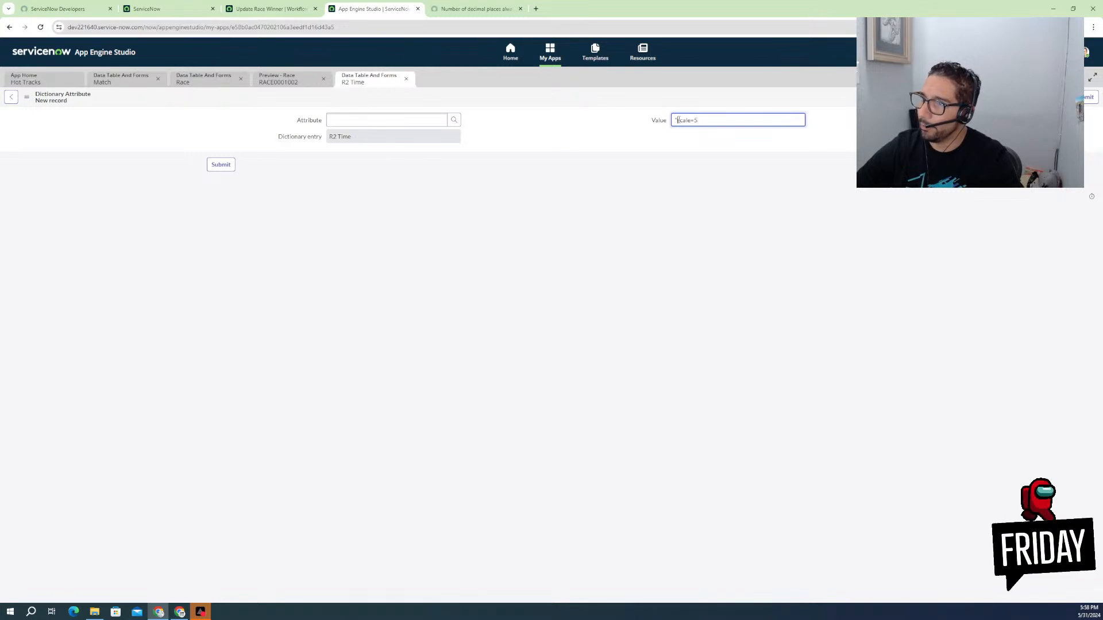
left_click(676, 120)
key("BackSpace")
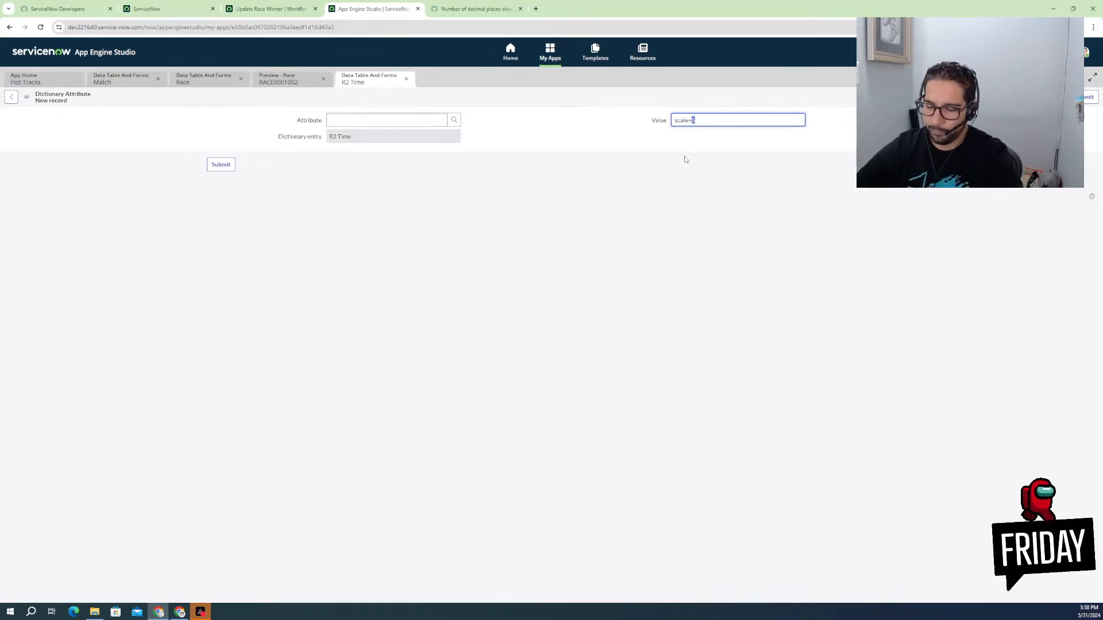
type("3")
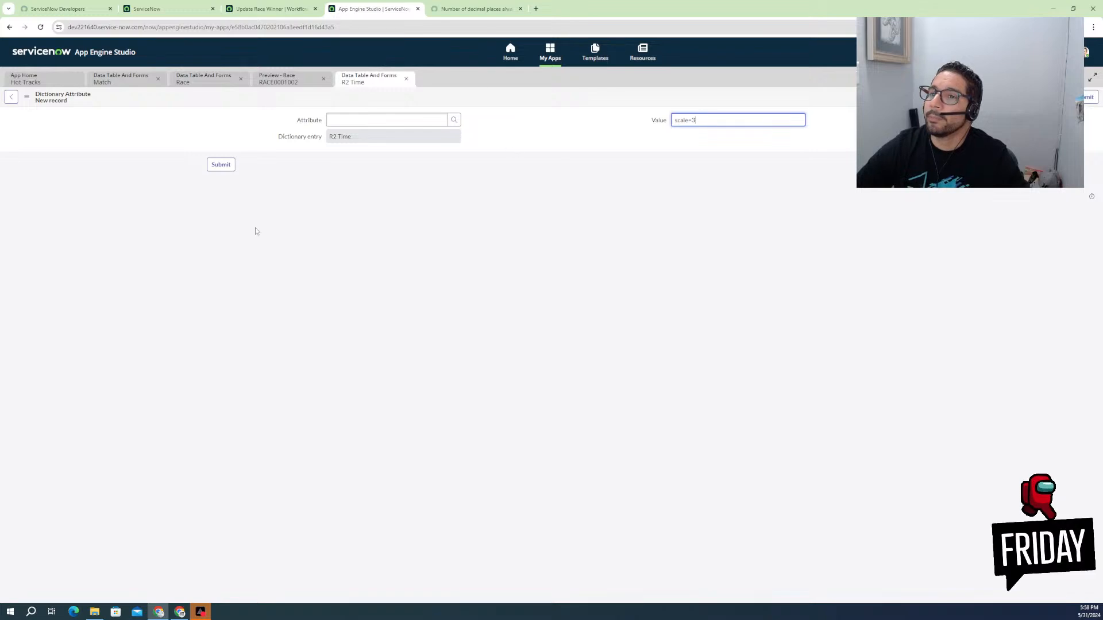
left_click(222, 165)
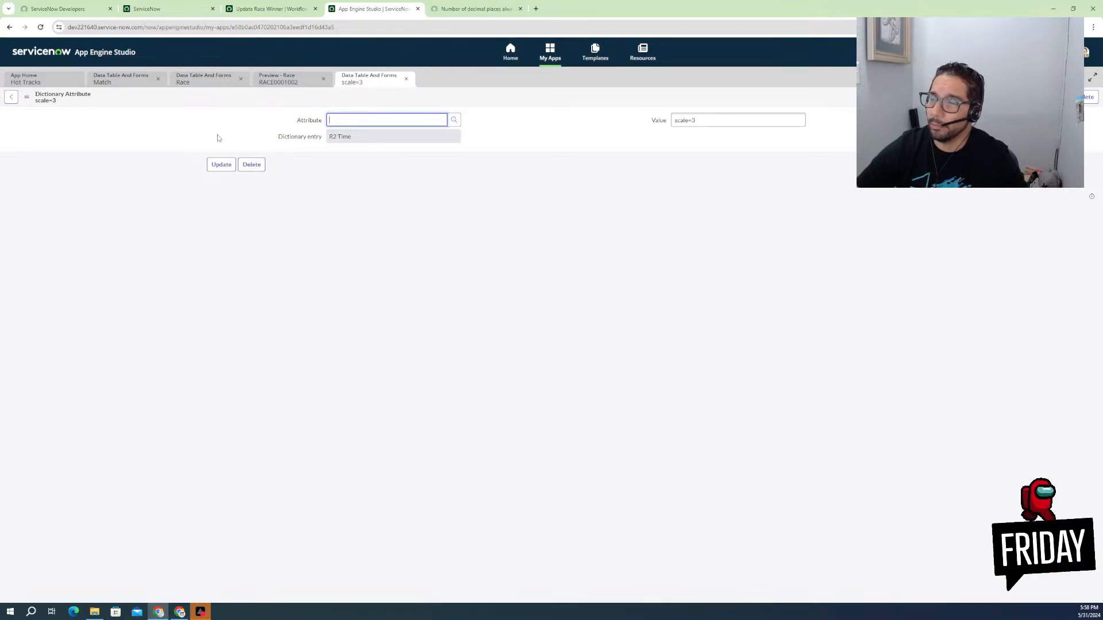
left_click(11, 96)
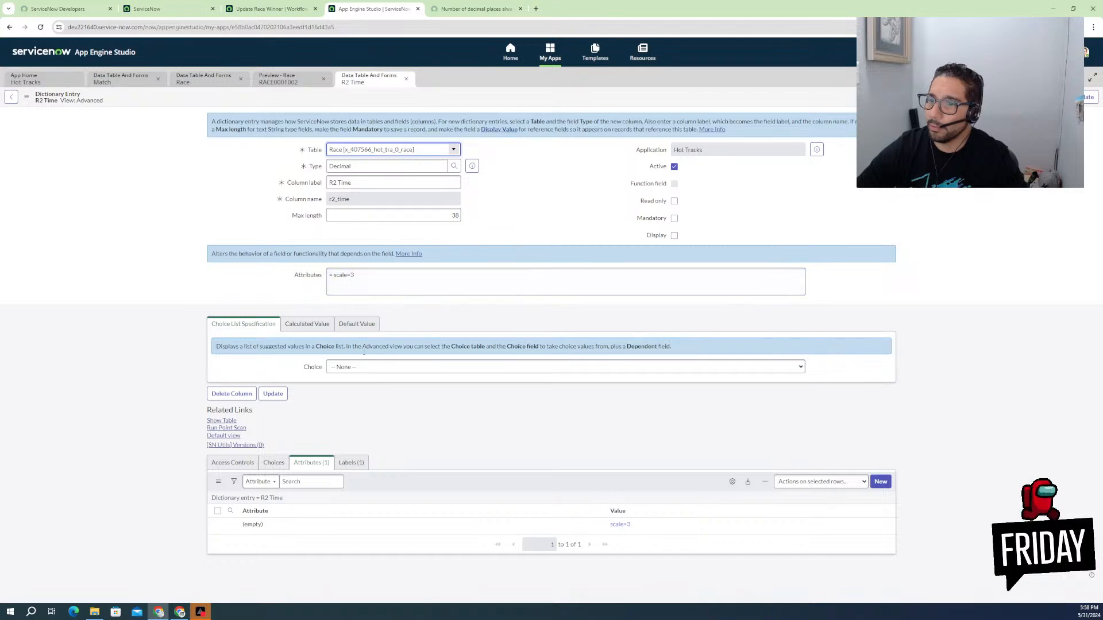
- Set the R2 Time column's maximum length to 20 and save the dictionary entry
left_click(364, 284)
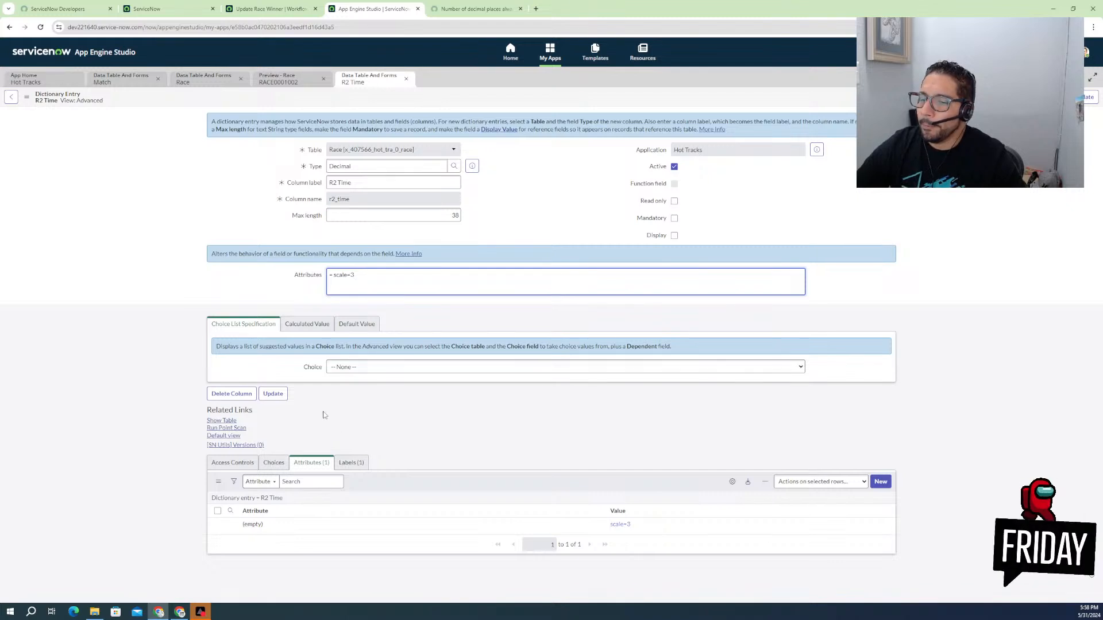
double_click(449, 220)
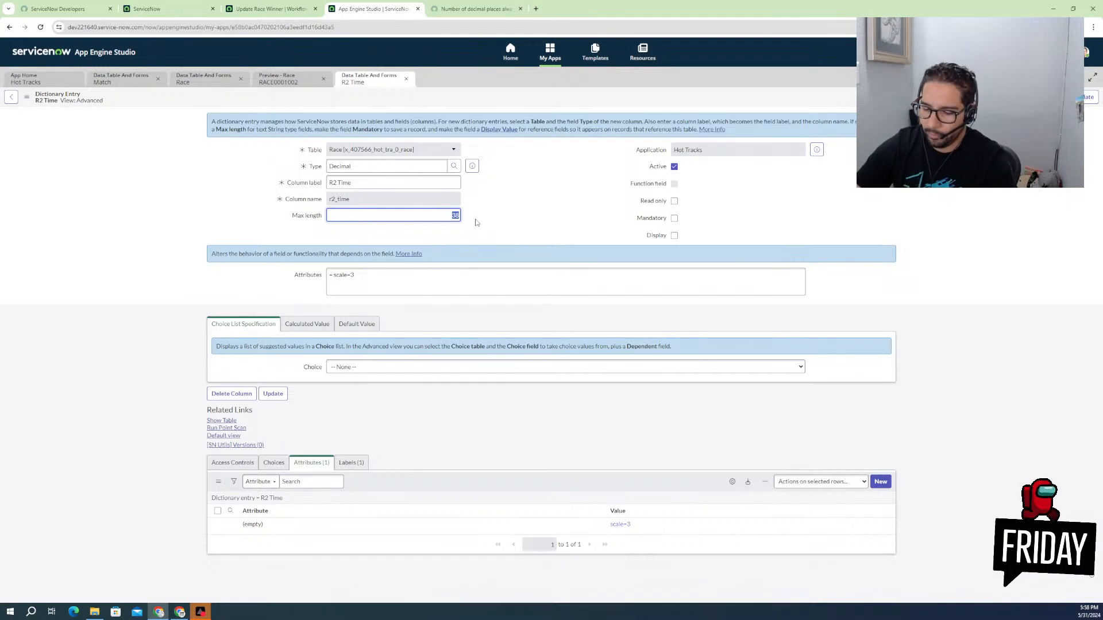
type("20")
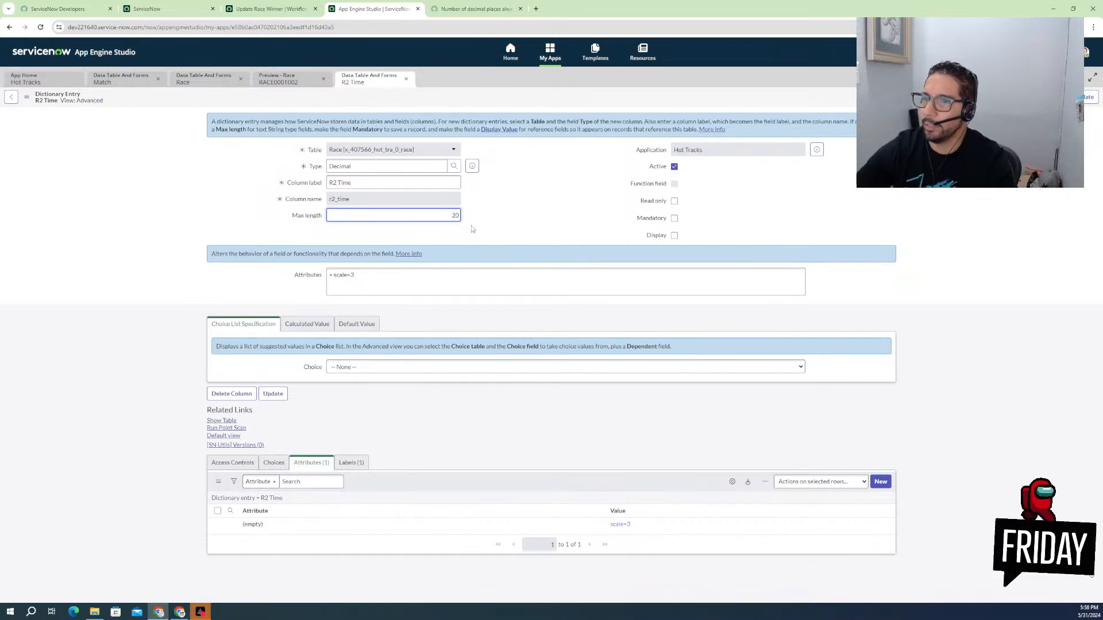
right_click(542, 97)
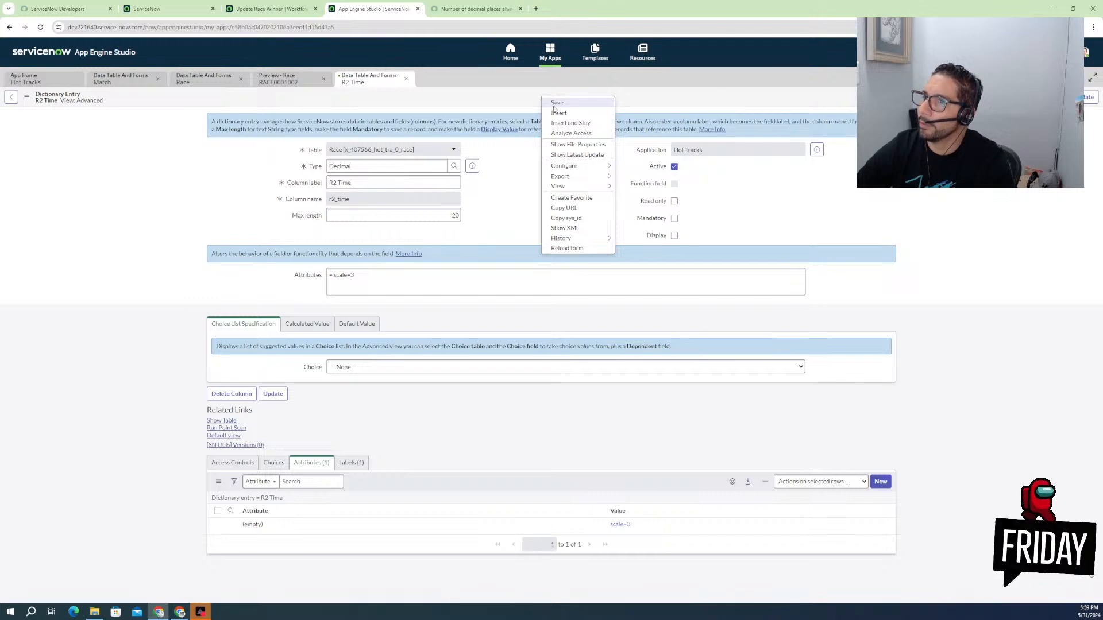
left_click(555, 105)
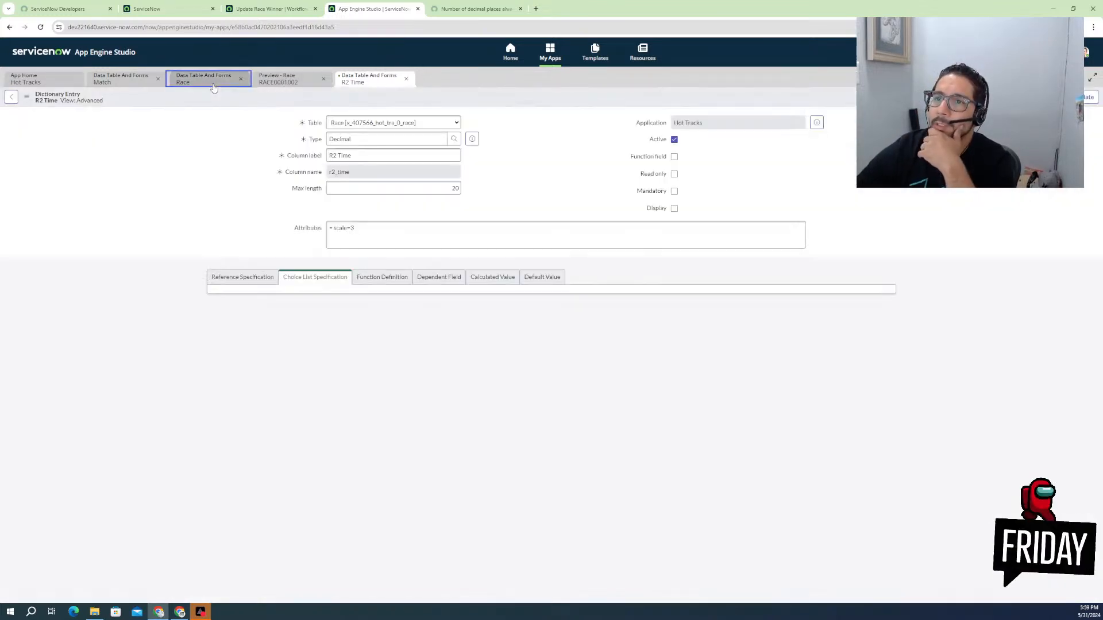
- Switch to the preview of race record RACE0001002 and reload its form
left_click(213, 88)
left_click(255, 84)
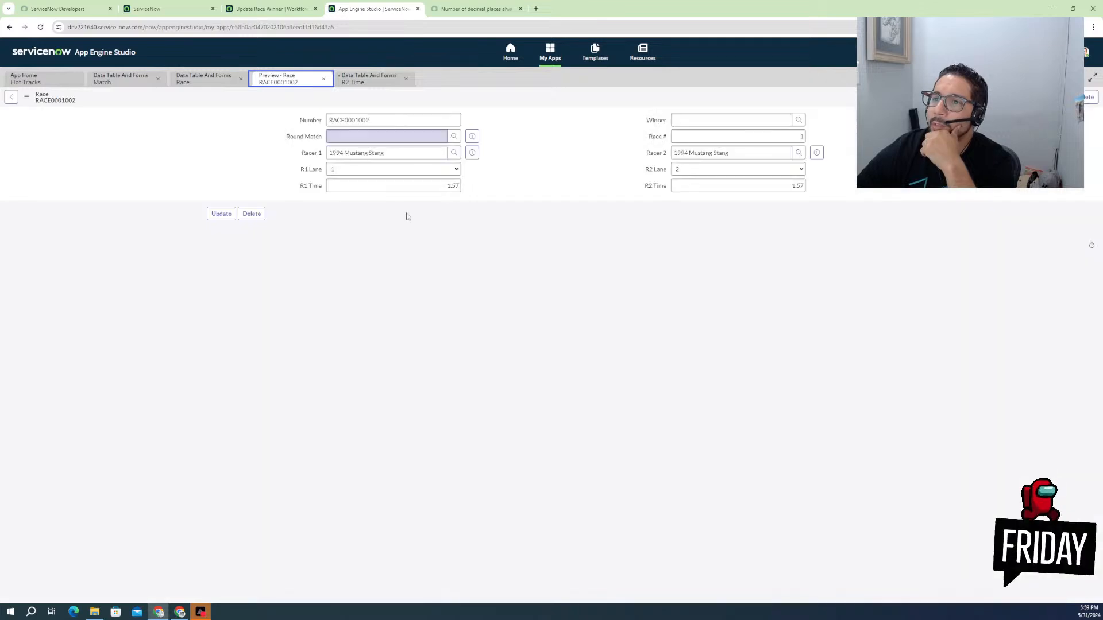
right_click(169, 103)
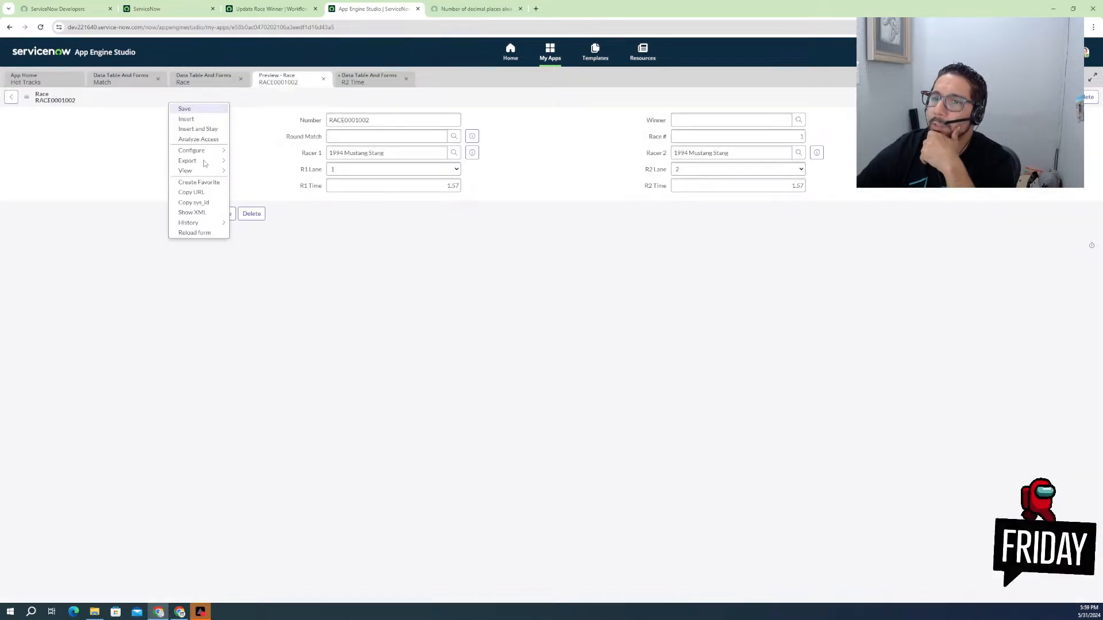
left_click(194, 233)
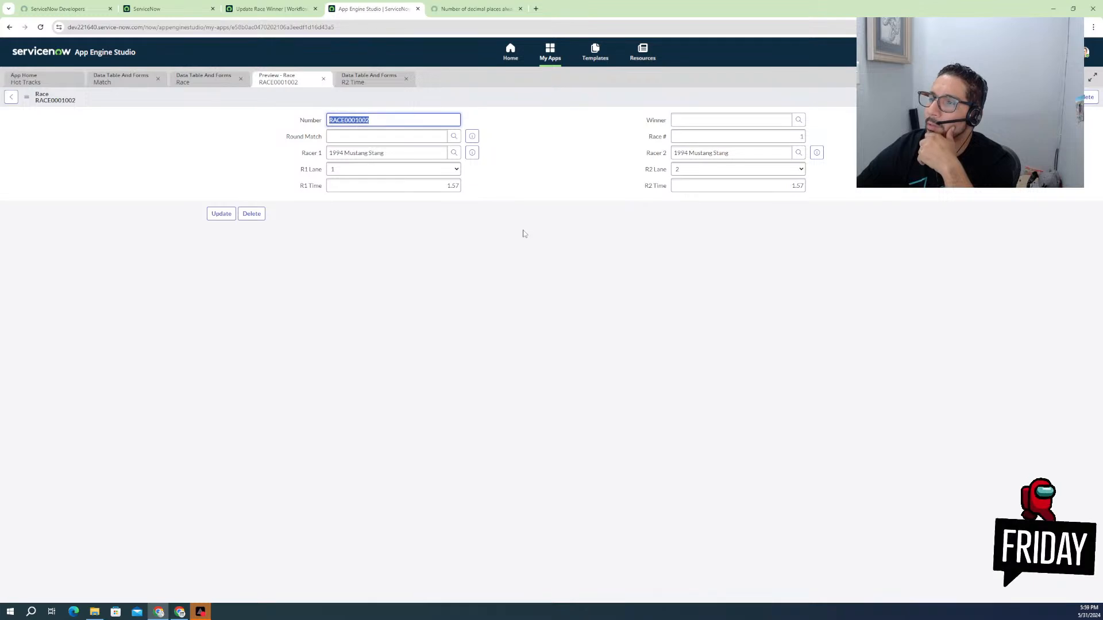
- Set R2 Time to 1.575 on race record RACE0001002 and save the record
double_click(694, 186)
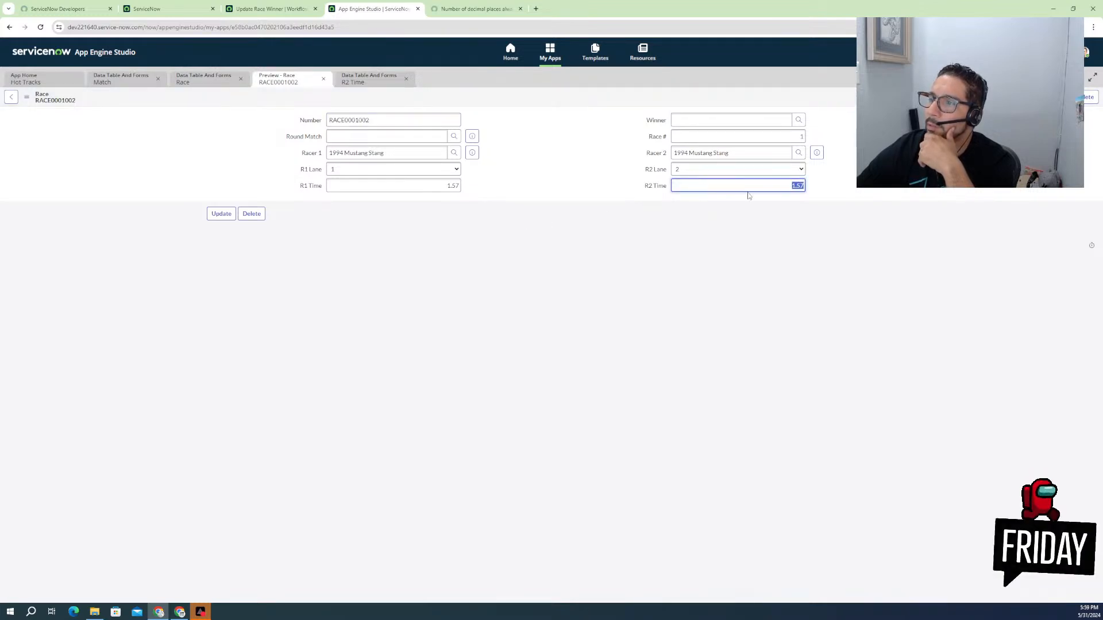
left_click(800, 186)
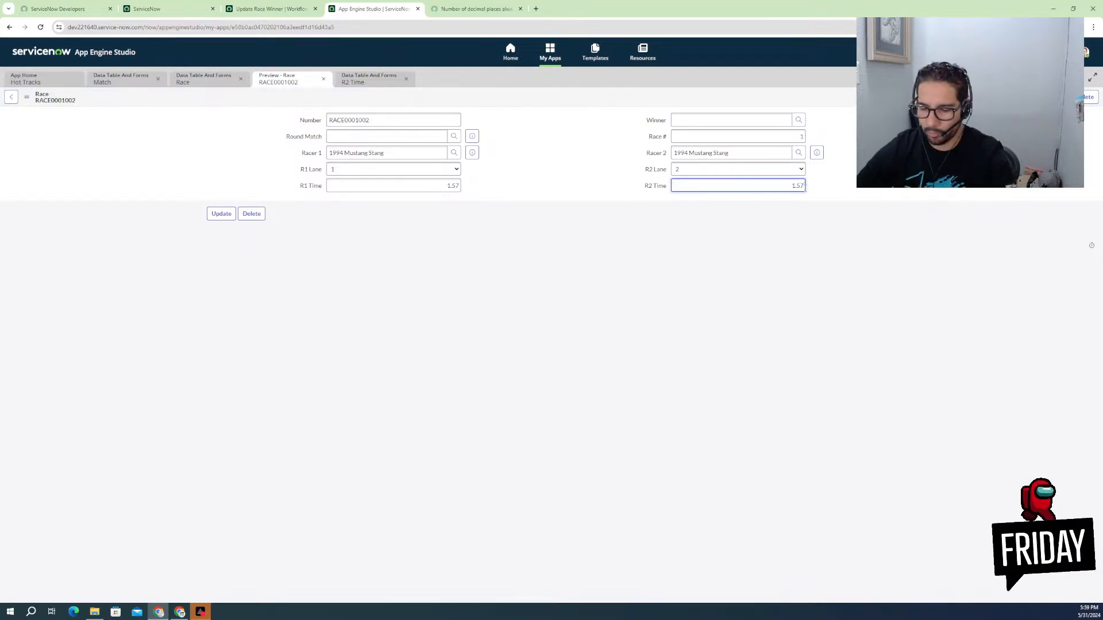
type("5")
right_click(577, 102)
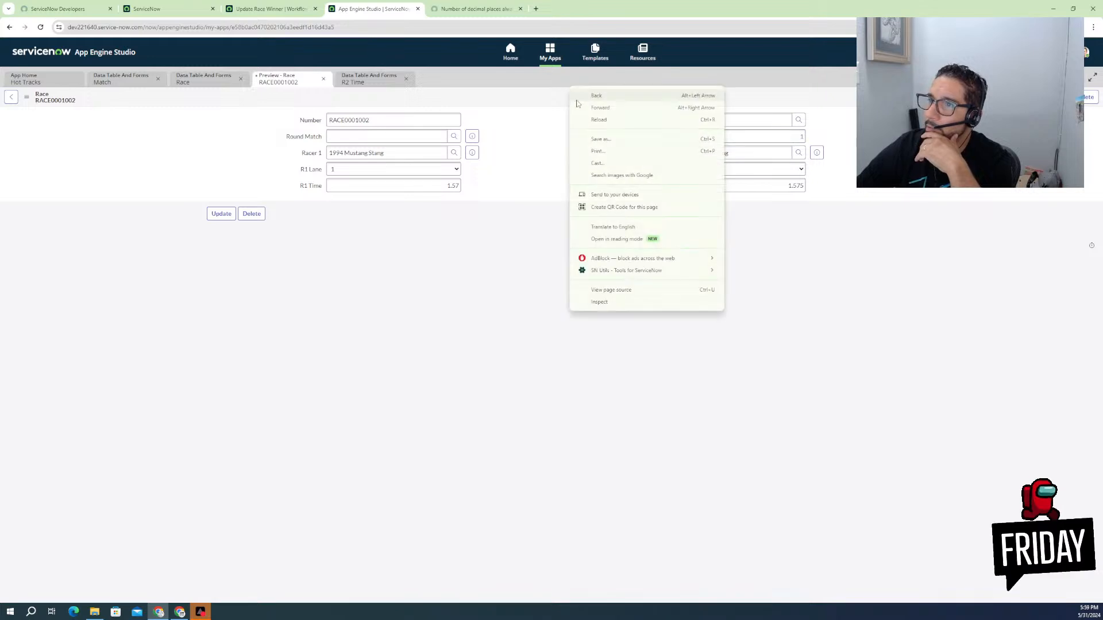
right_click(541, 98)
mouse_move(561, 158)
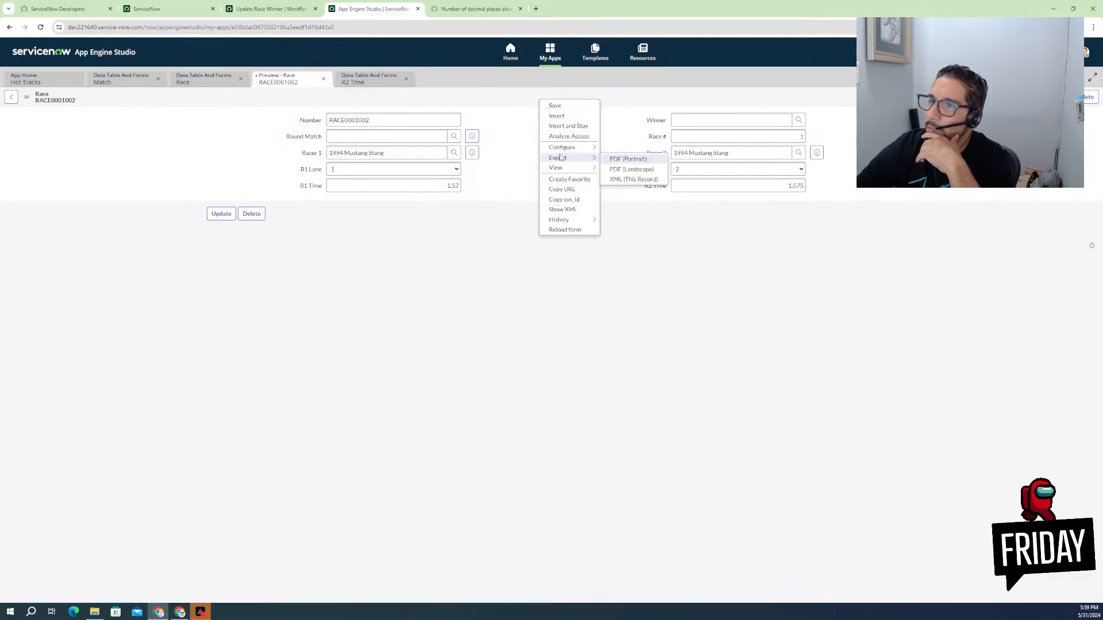
left_click(558, 107)
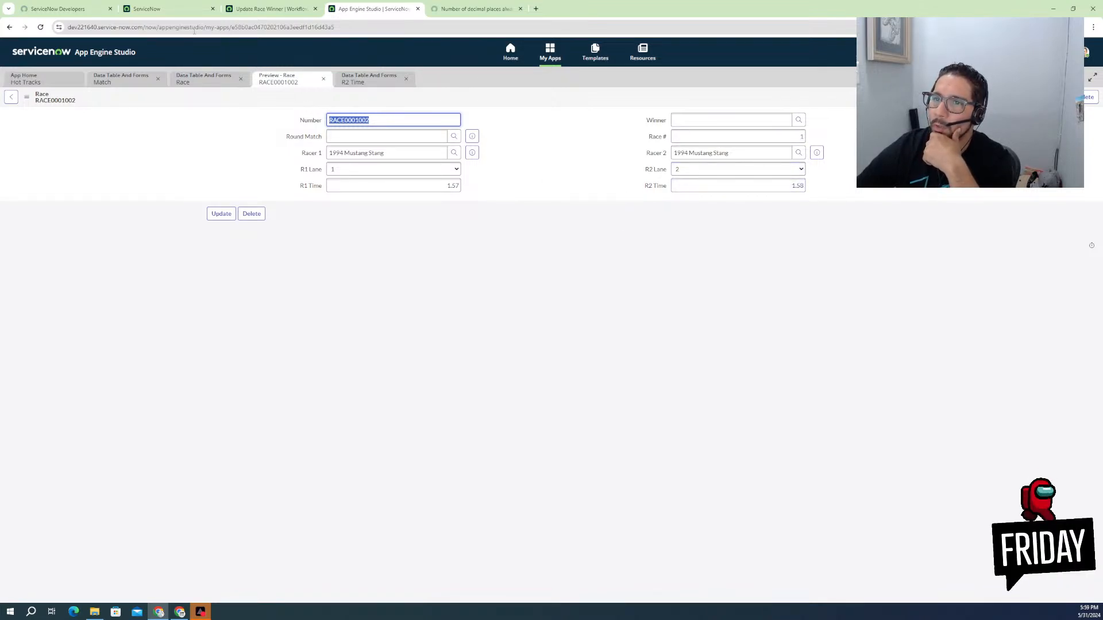
- Reload the page, set R2 Time to 1.589 on race record RACE0001002 and save the record
left_click(39, 29)
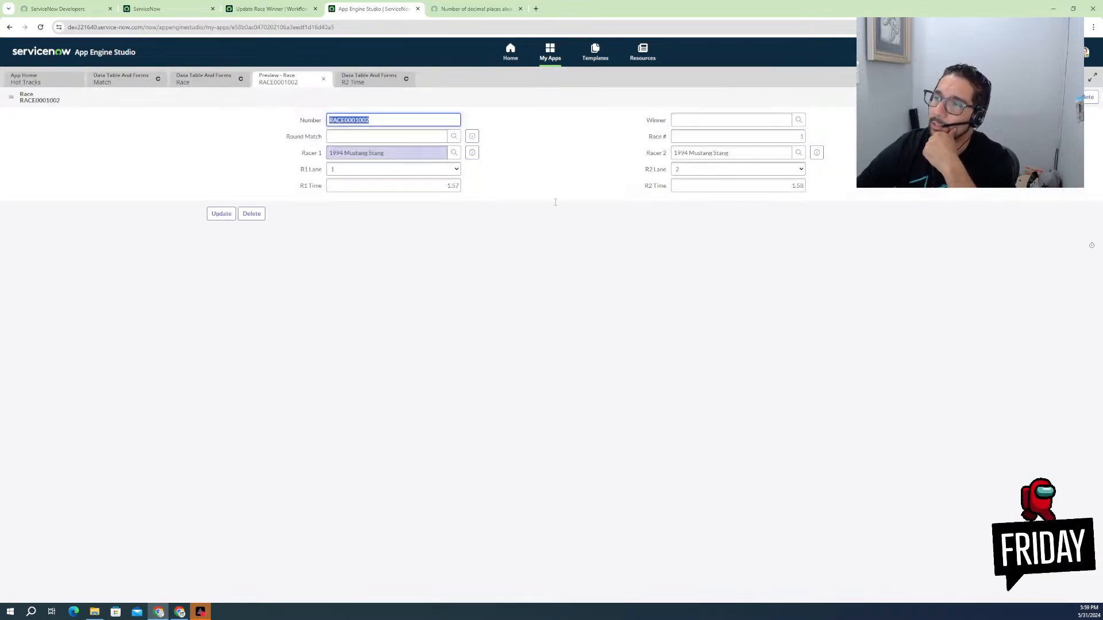
double_click(780, 183)
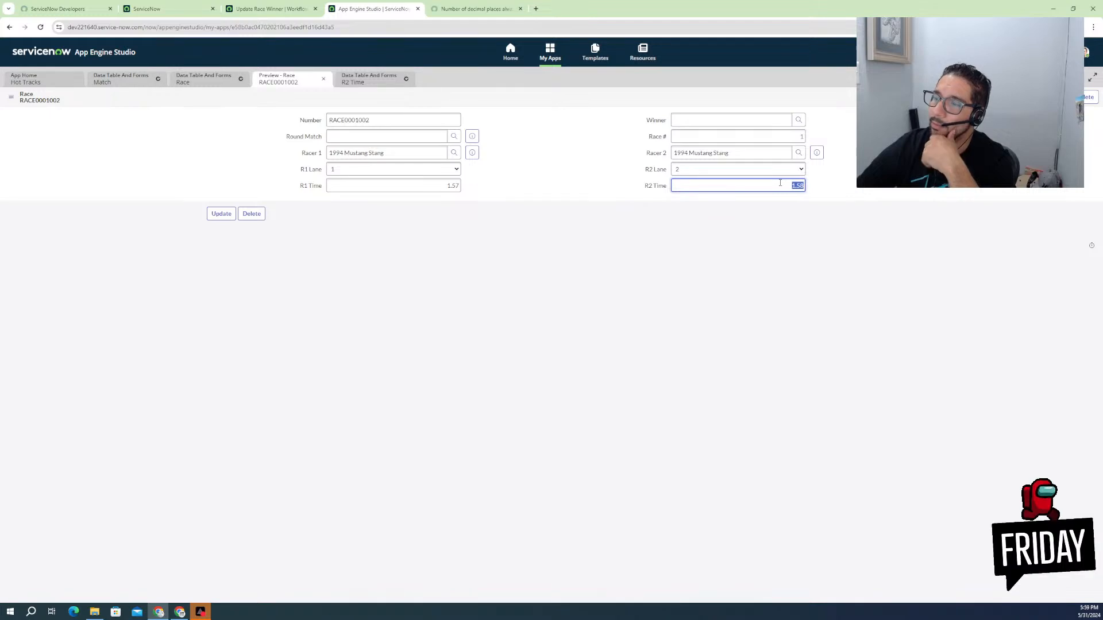
type("1.5")
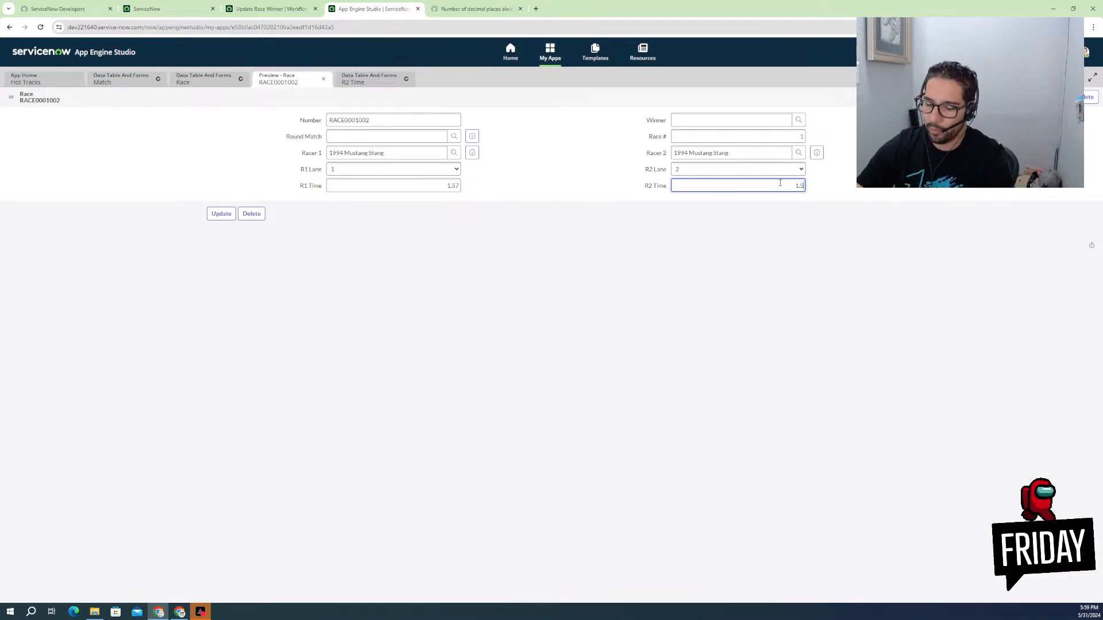
type("89")
left_click(741, 222)
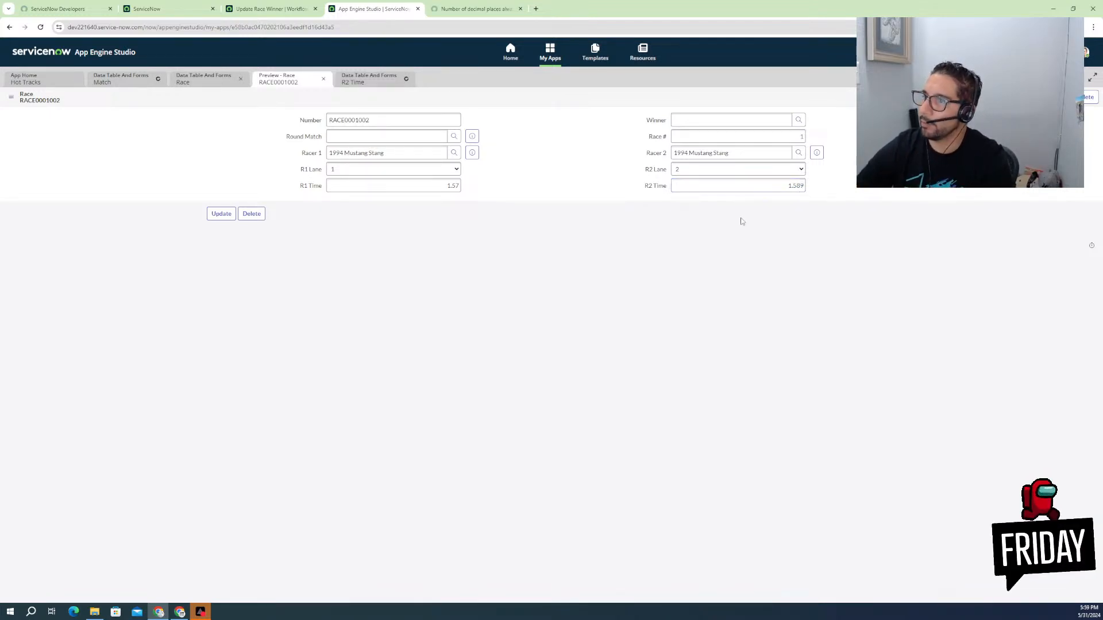
right_click(593, 96)
left_click(605, 100)
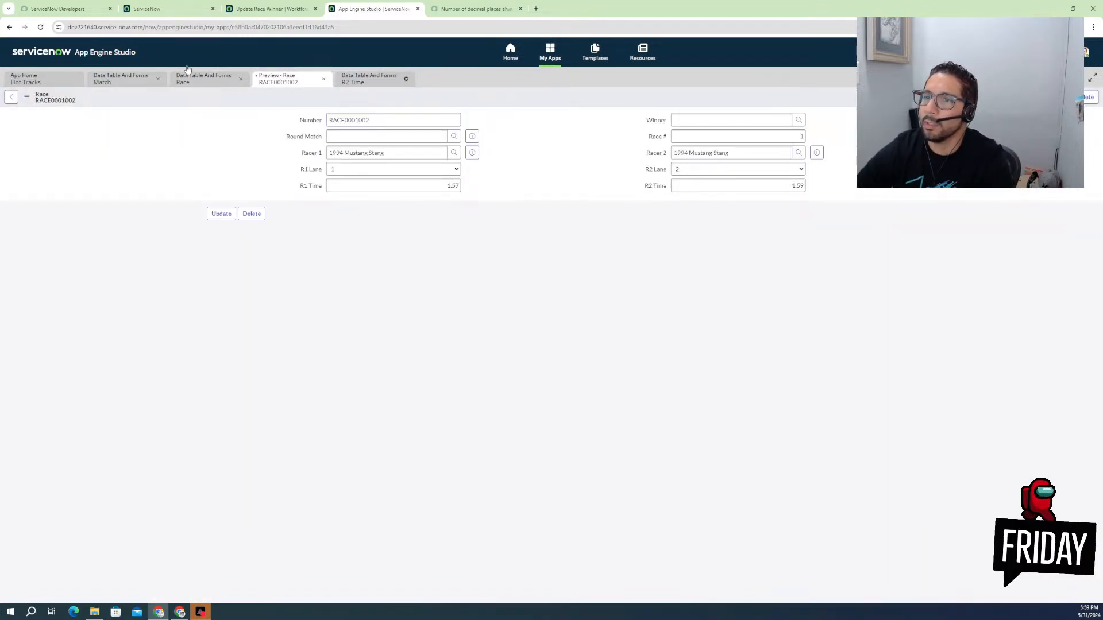
- Change the scale attribute to 5 in the R2 Time dictionary entry and save the entry
left_click(361, 84)
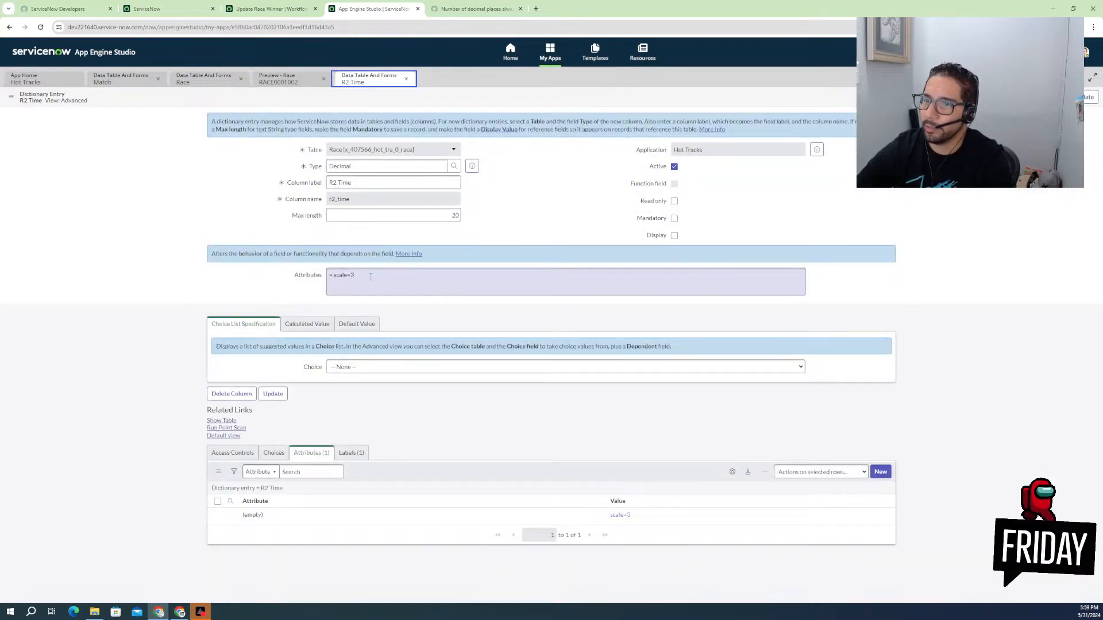
left_click(366, 275)
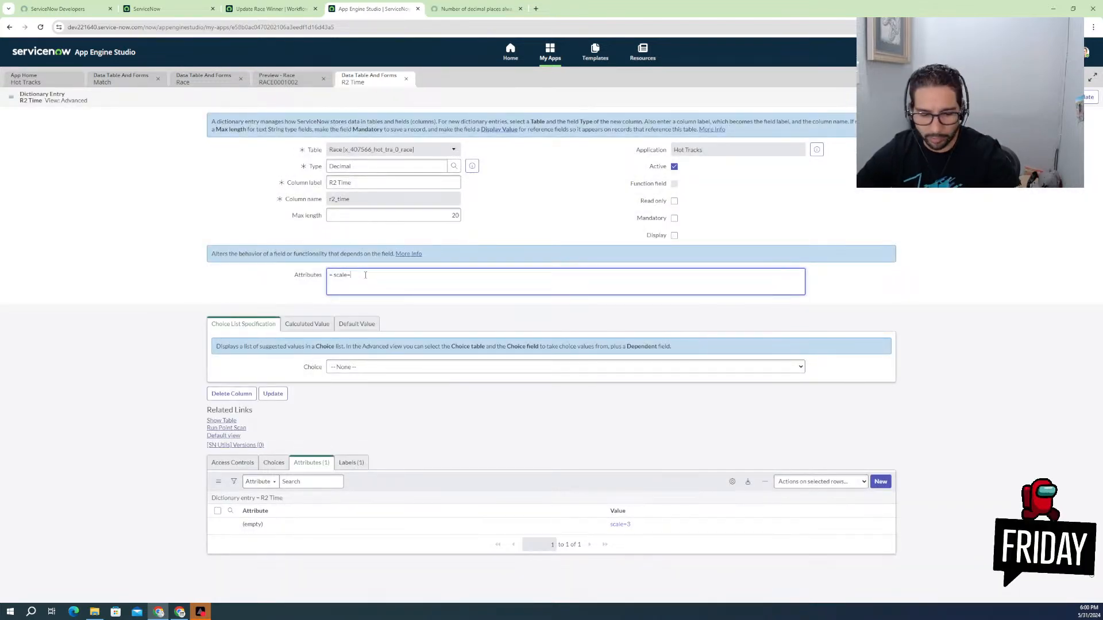
type("4")
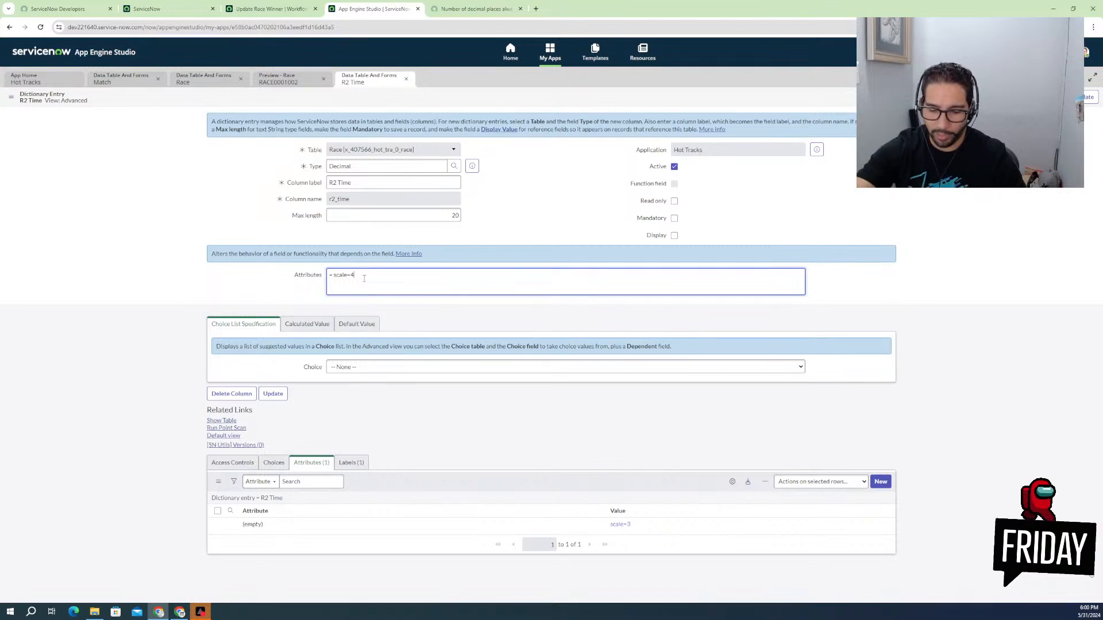
key("BackSpace")
type("5")
left_click(294, 296)
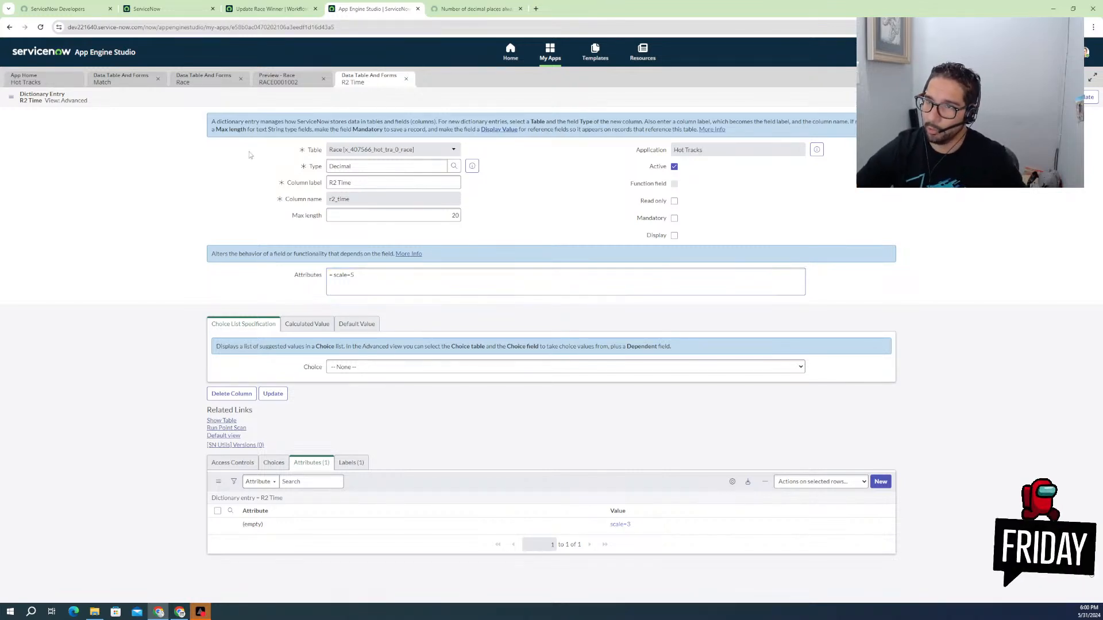
right_click(370, 92)
left_click(384, 95)
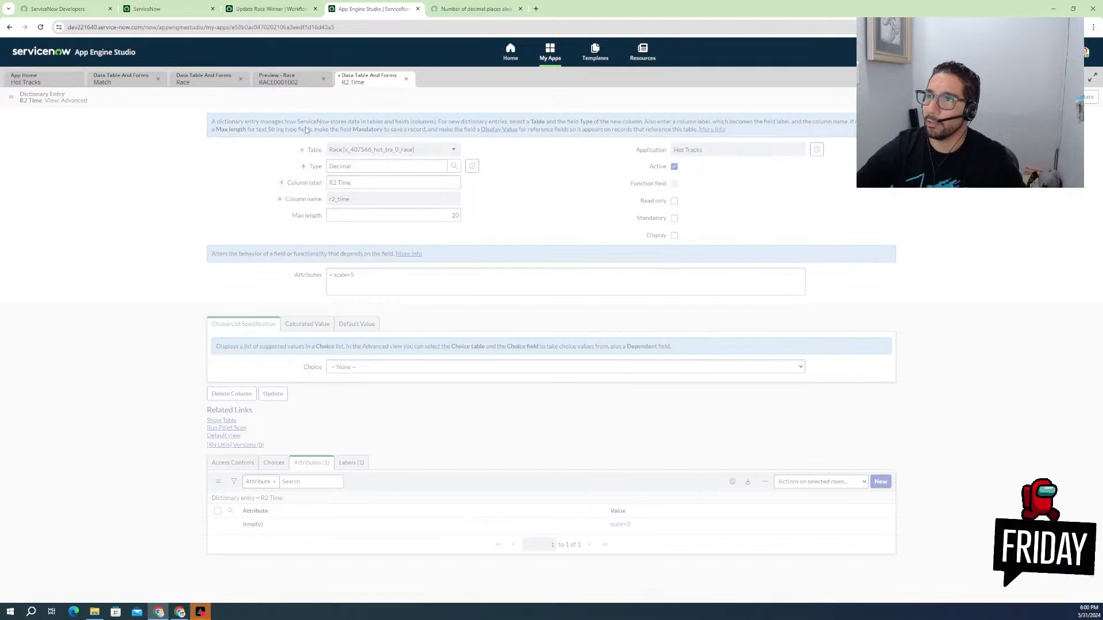
- Reread the save step of the decimal places workaround in the ServiceNow Support article
left_click(464, 10)
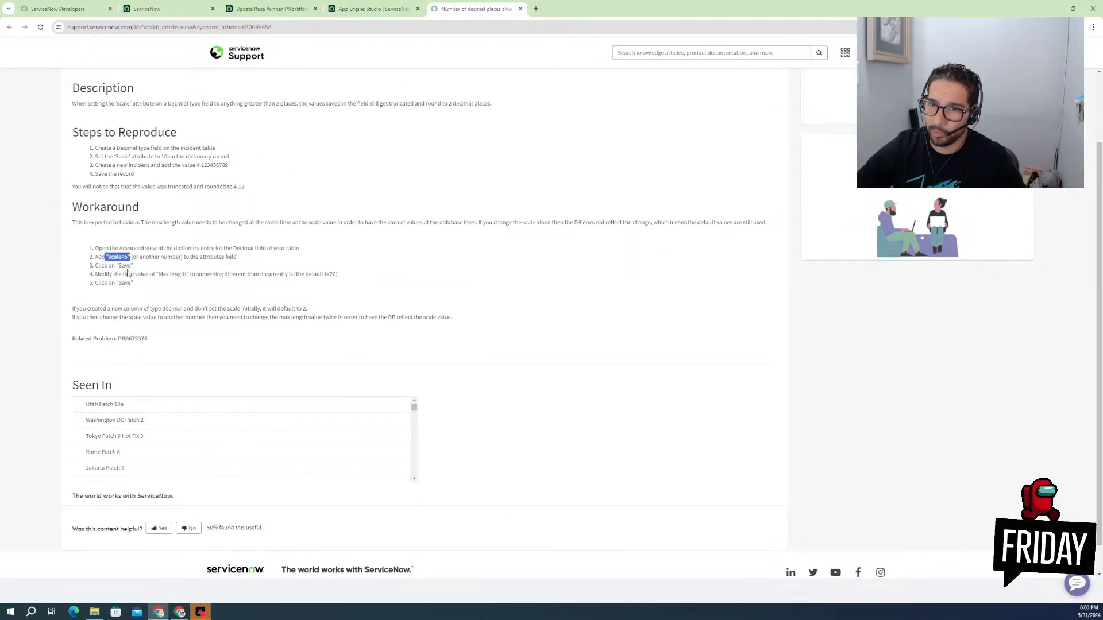
left_click_drag(133, 266, 122, 268)
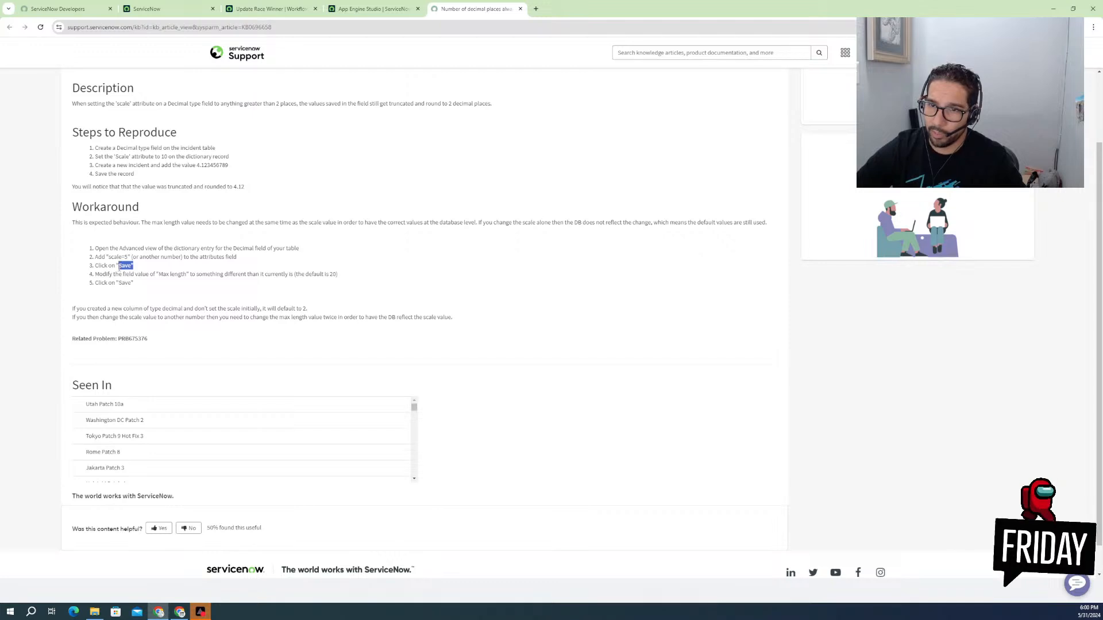
left_click(132, 267)
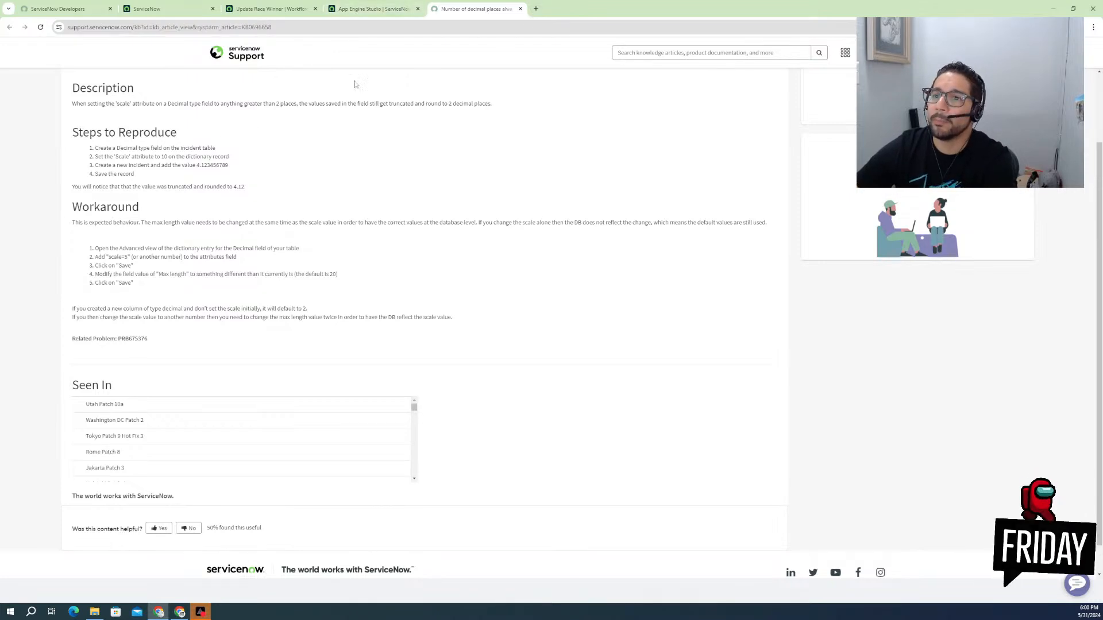
- Search Google for "decimal points in servicenow" and open the community thread "Data type for more than 2 decimal places"
left_click(492, 25)
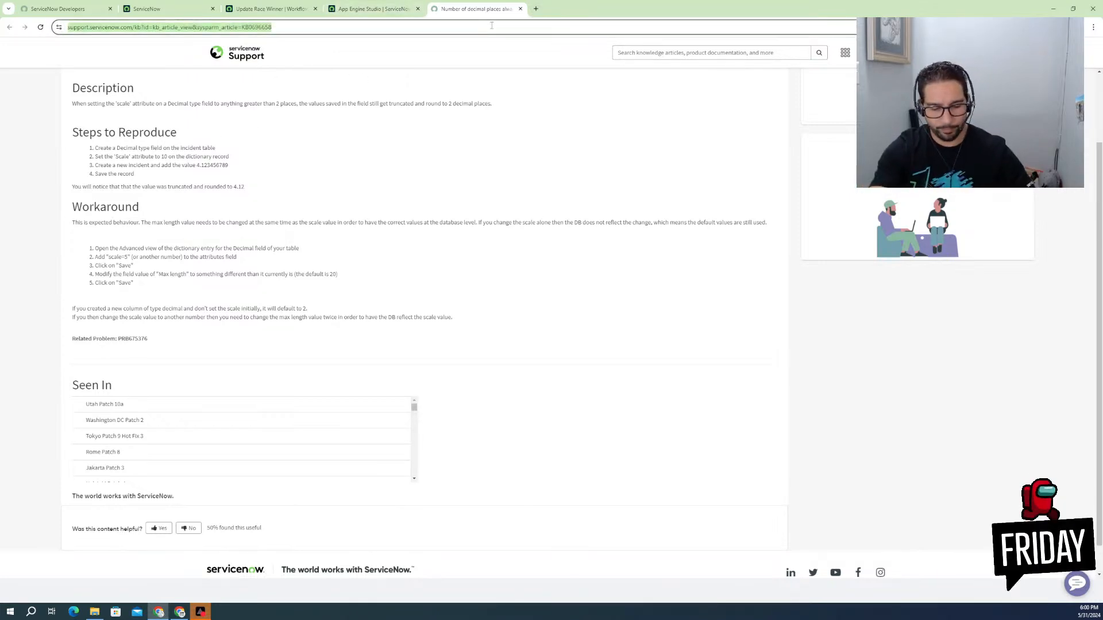
type("decima")
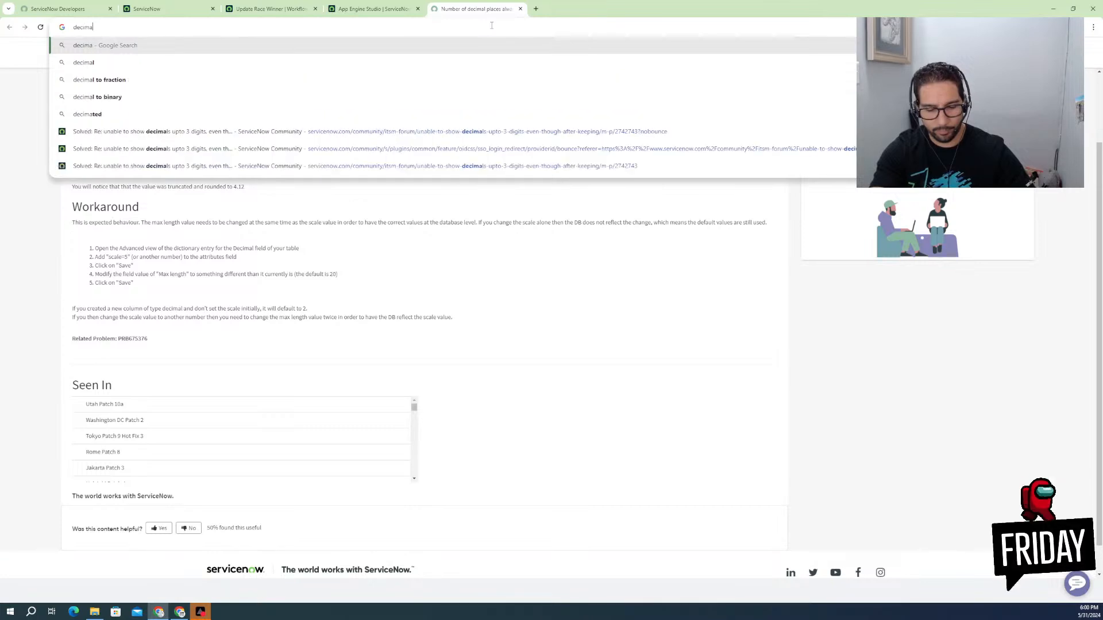
type("l points in ")
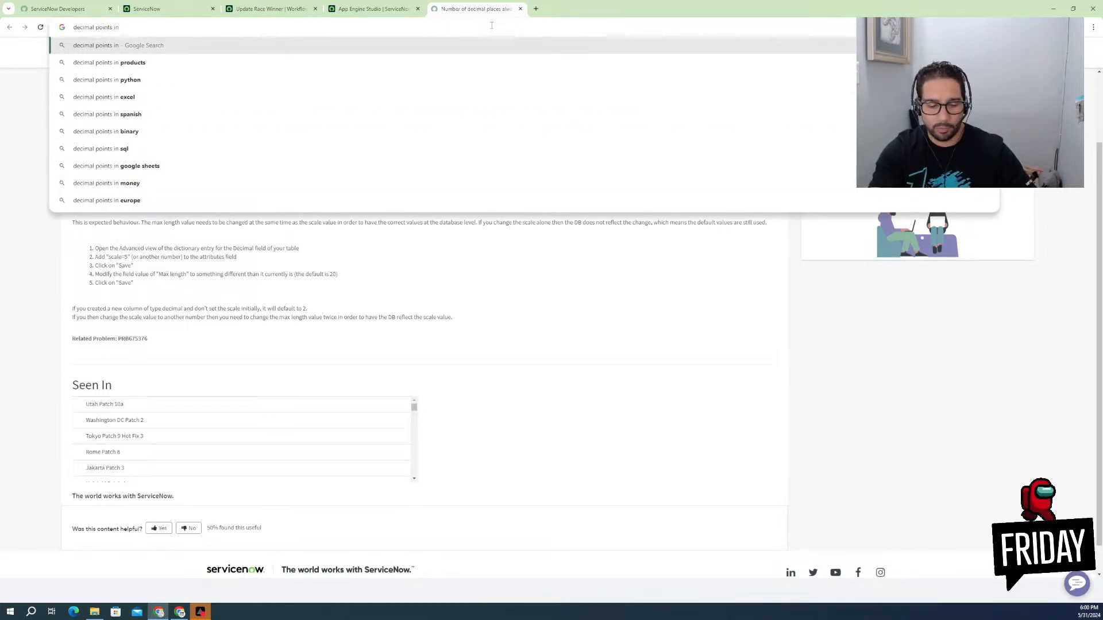
type("servicenow")
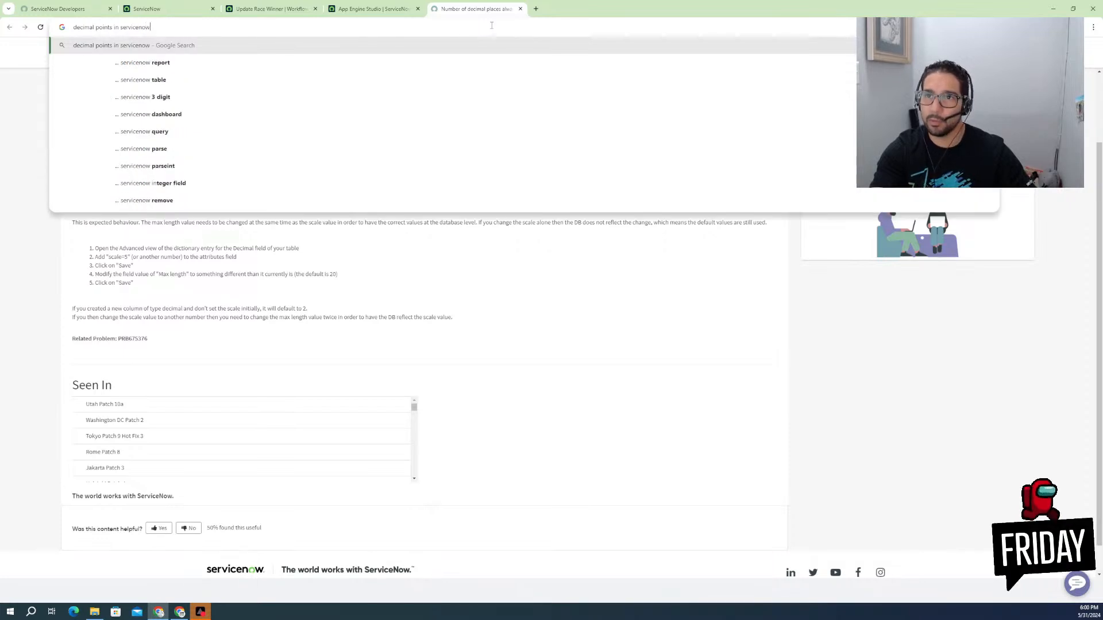
key("Return")
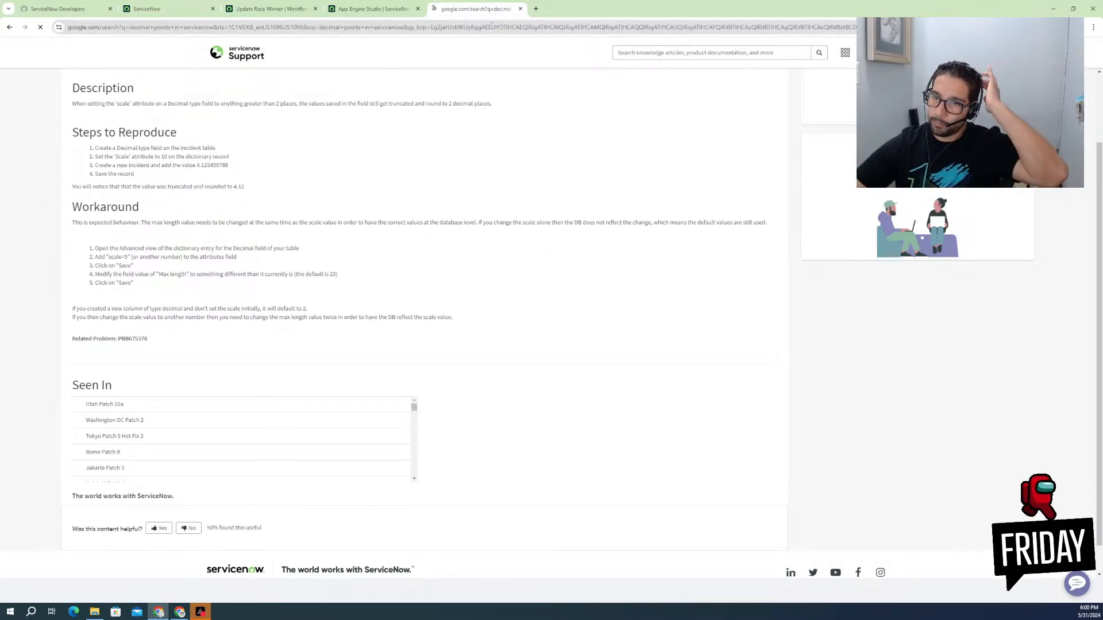
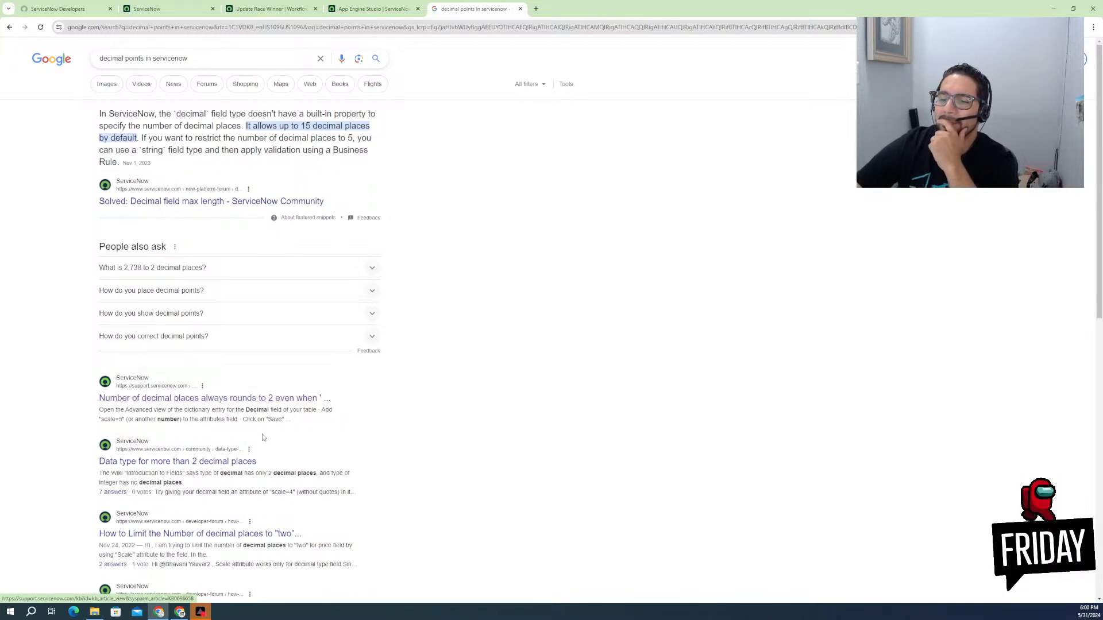
left_click(213, 463)
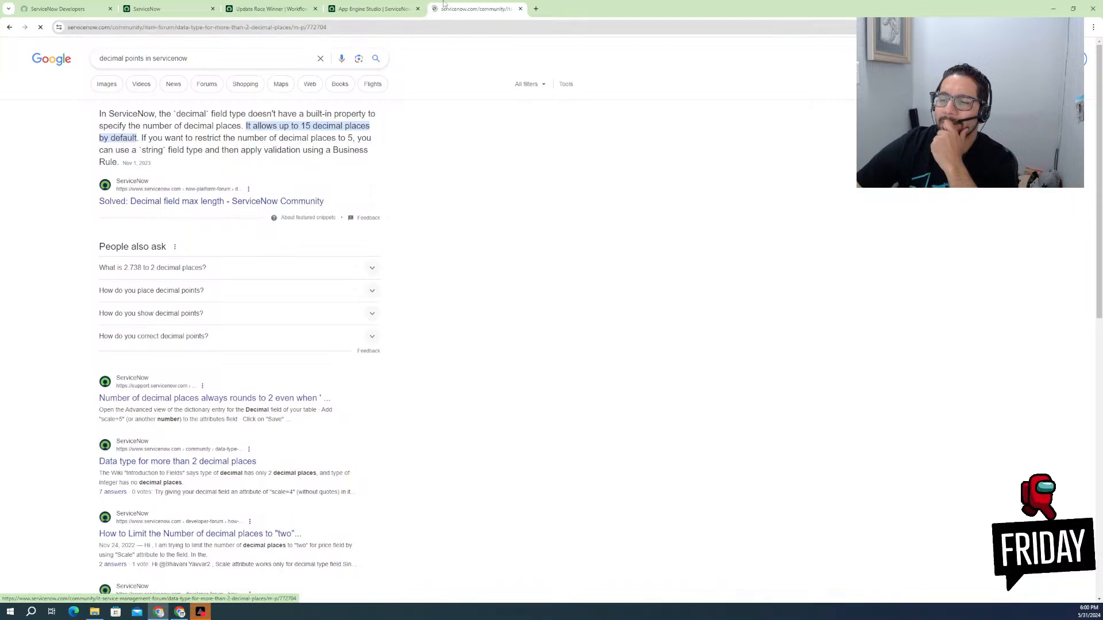
- Return to App Engine Studio, check the R2 Time dictionary entry against the race preview, and reload the RACE0001002 form
left_click(385, 8)
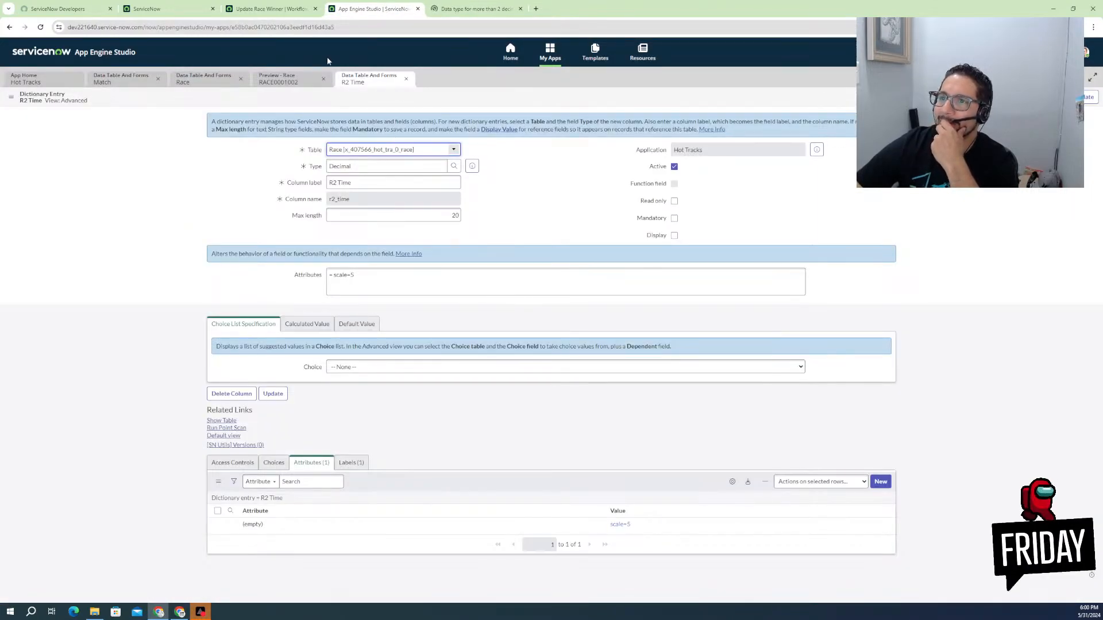
left_click(287, 82)
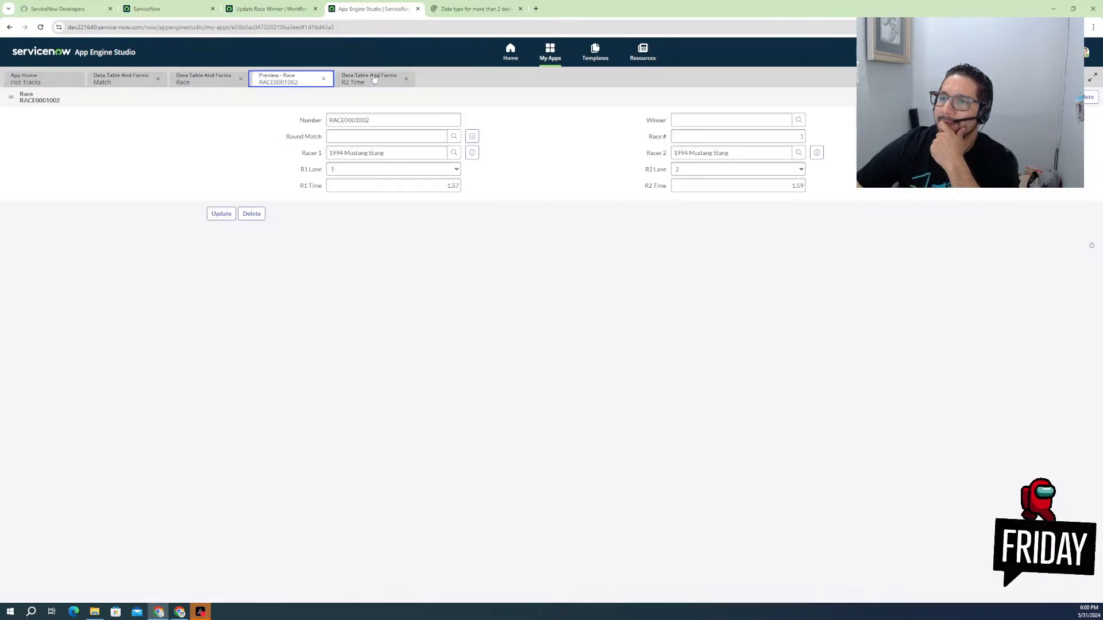
left_click(371, 80)
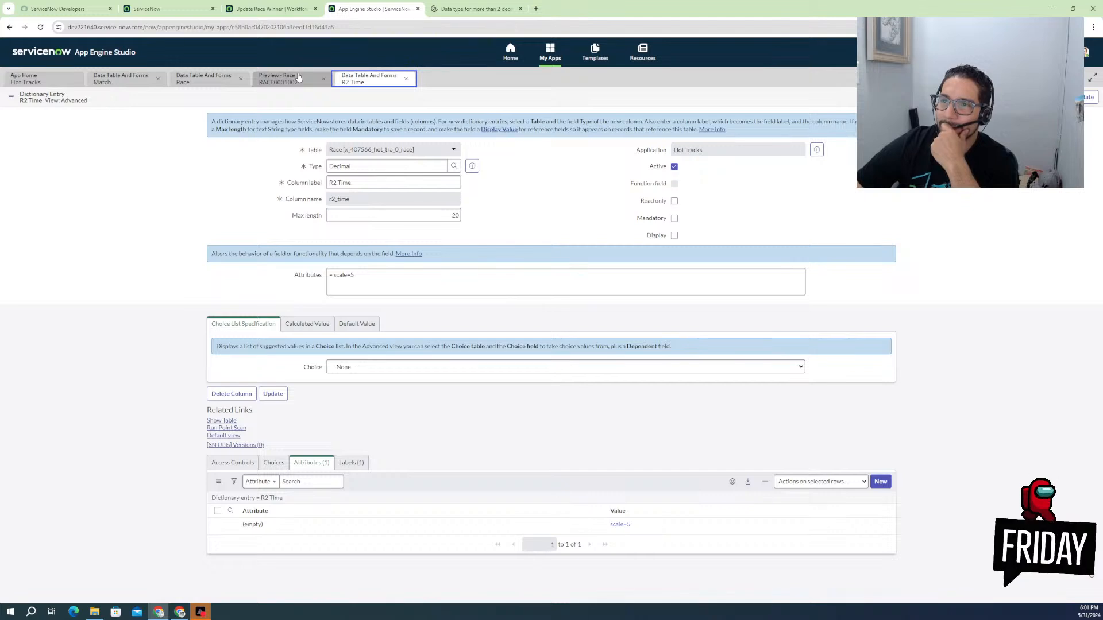
left_click(297, 81)
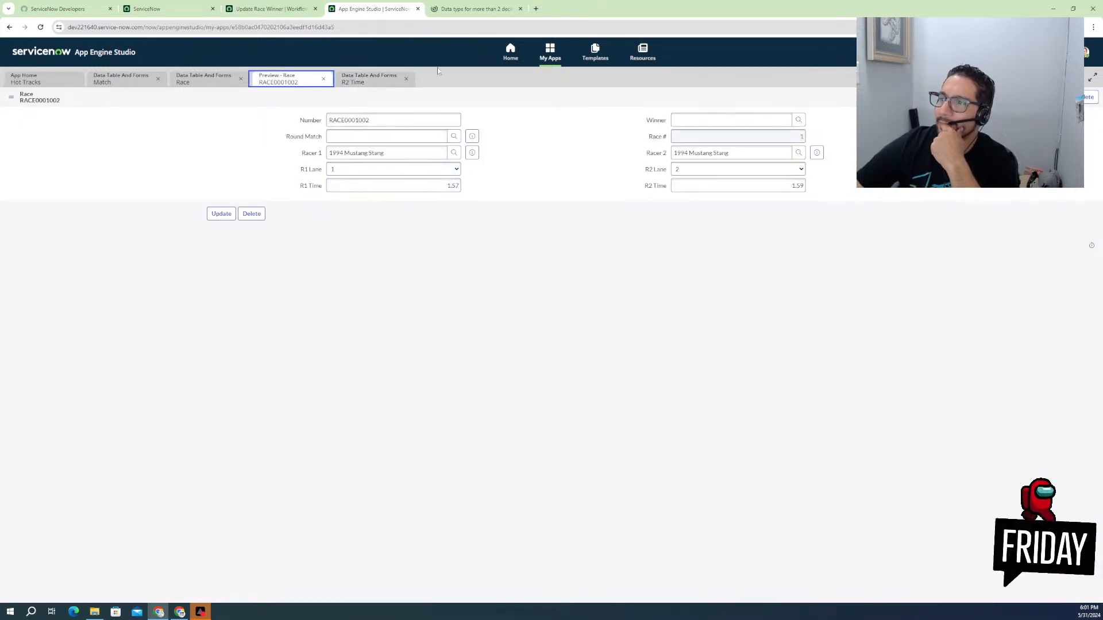
right_click(402, 109)
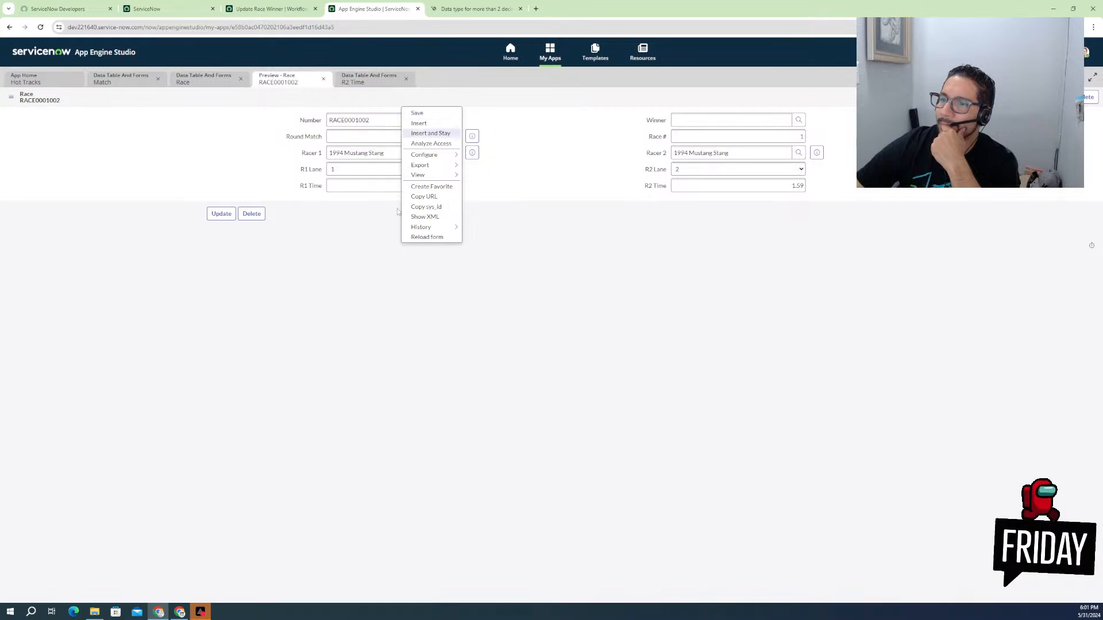
left_click(427, 237)
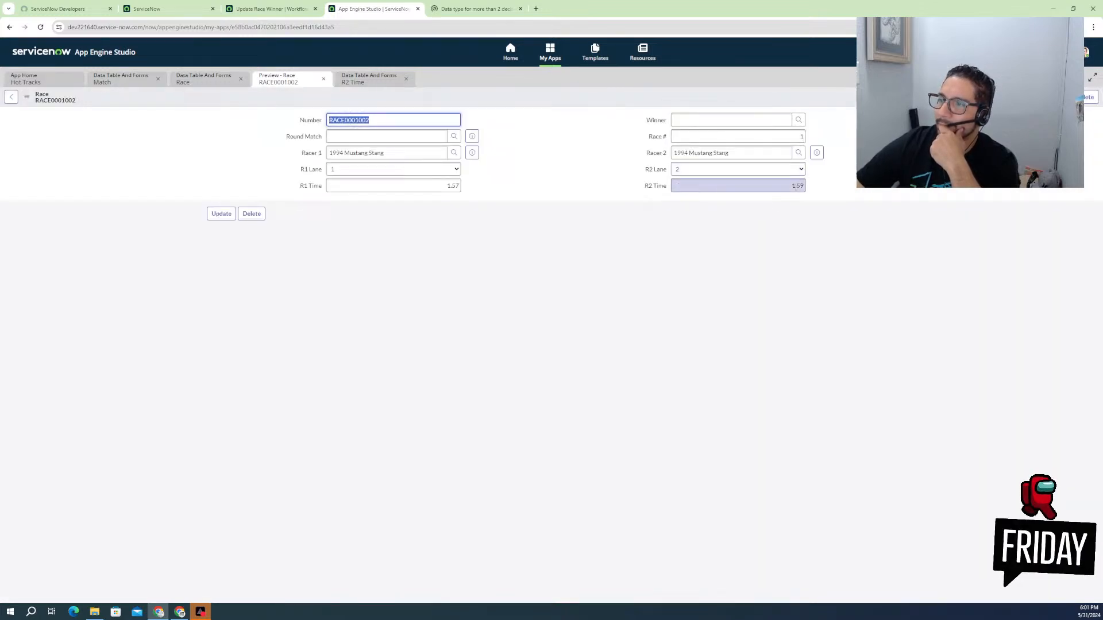
- Set R2 Time to 1.452 on race record RACE0001002 and save the record to test the scale setting
left_click(796, 185)
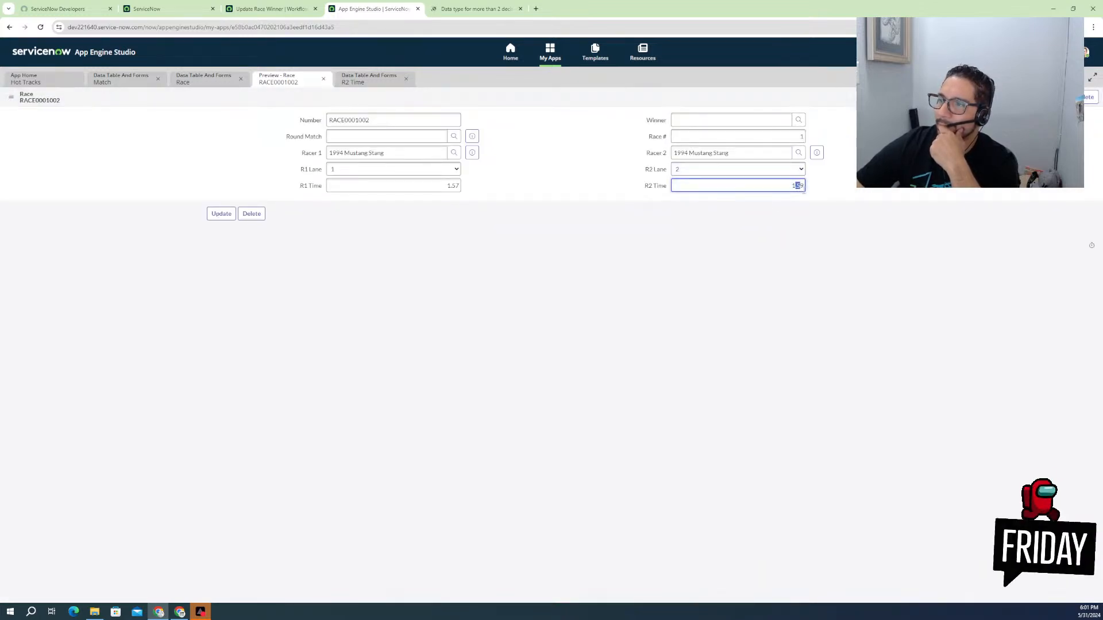
type("4")
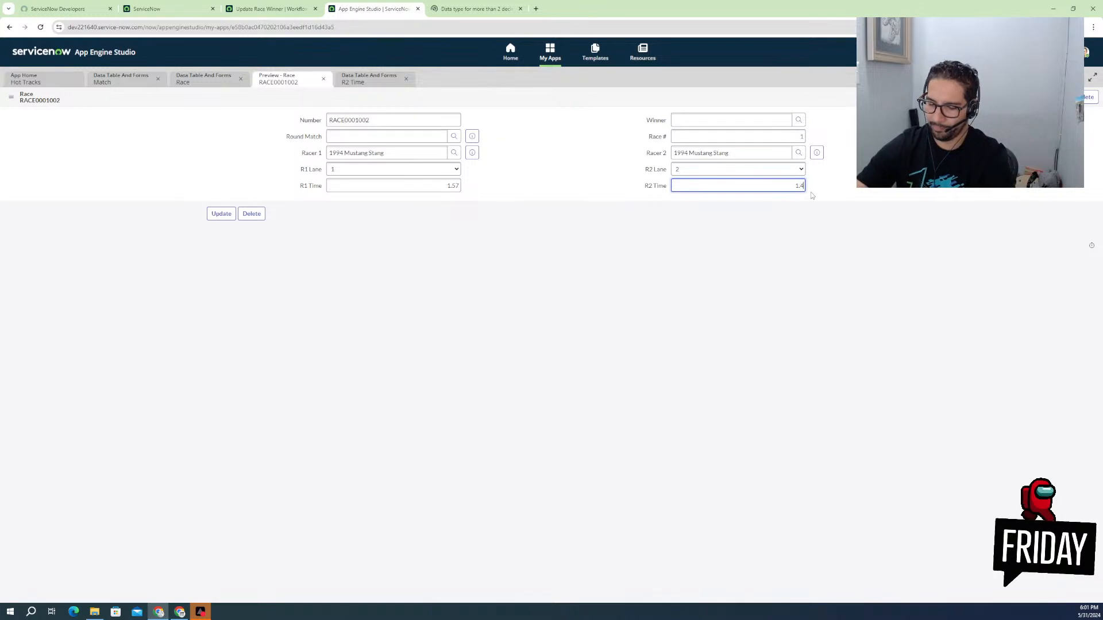
type("52")
left_click(718, 230)
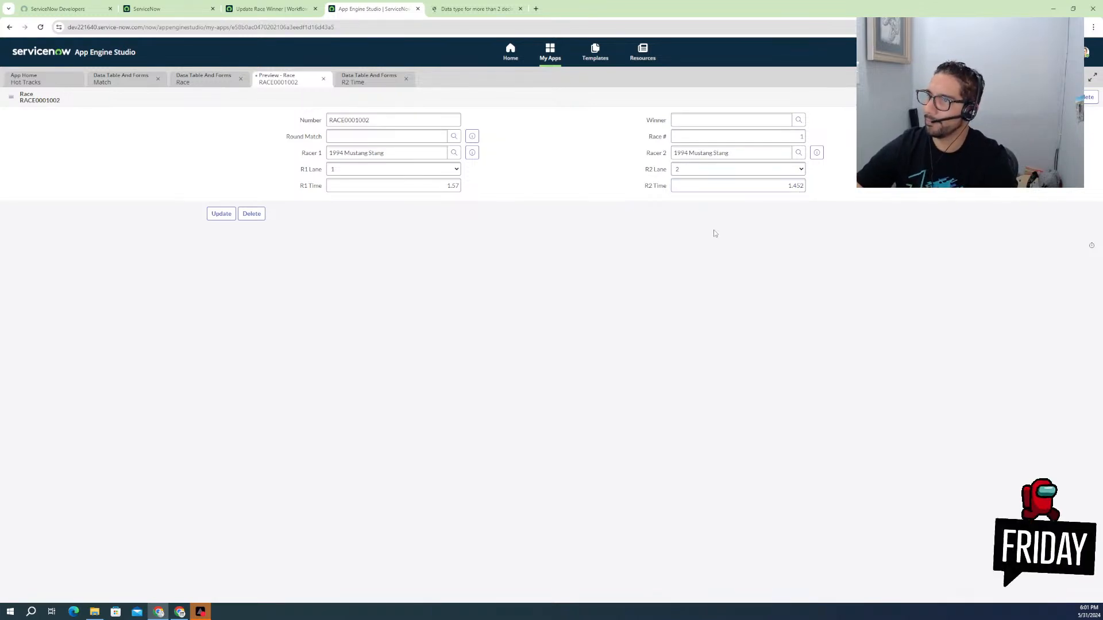
right_click(588, 93)
left_click(604, 104)
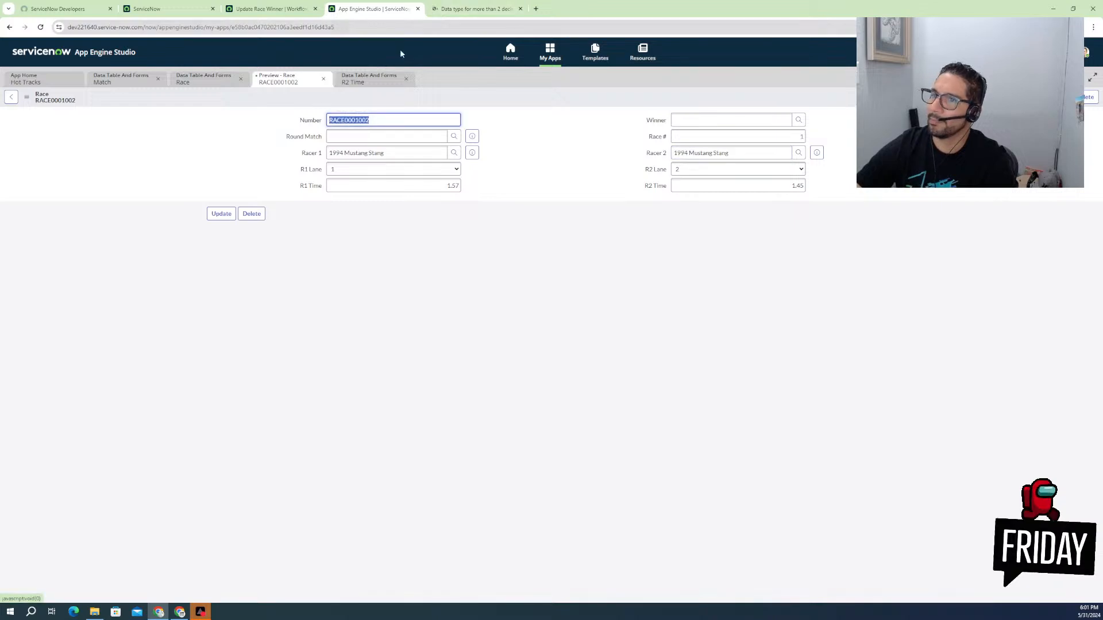
- Compare R2 Time's dictionary entry with the community thread's replies on combining max length with the scale attribute
left_click(377, 83)
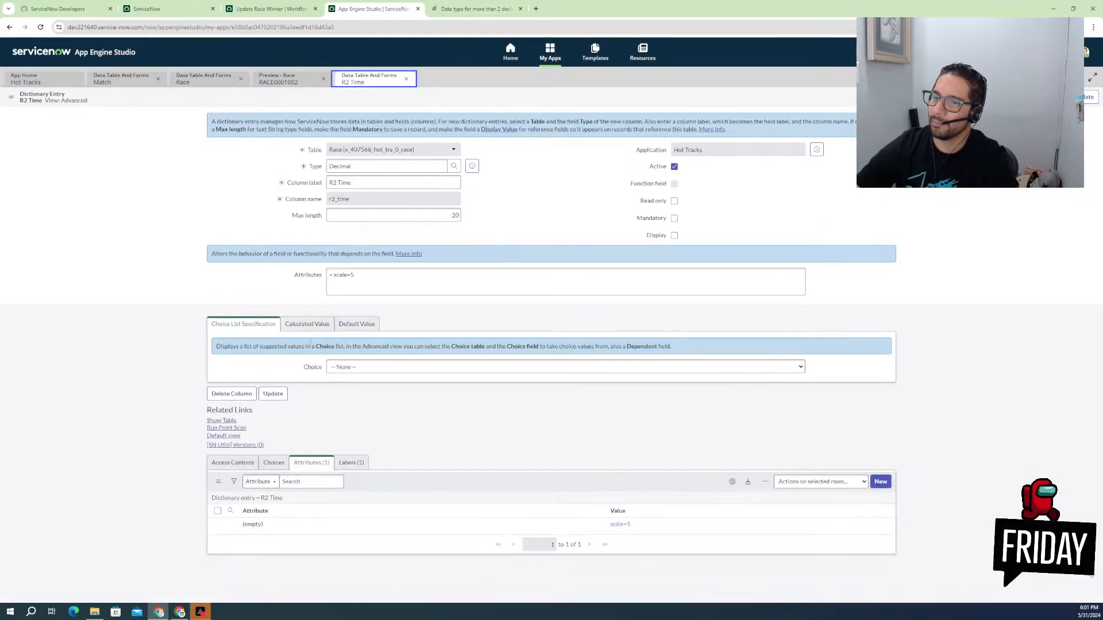
left_click(446, 8)
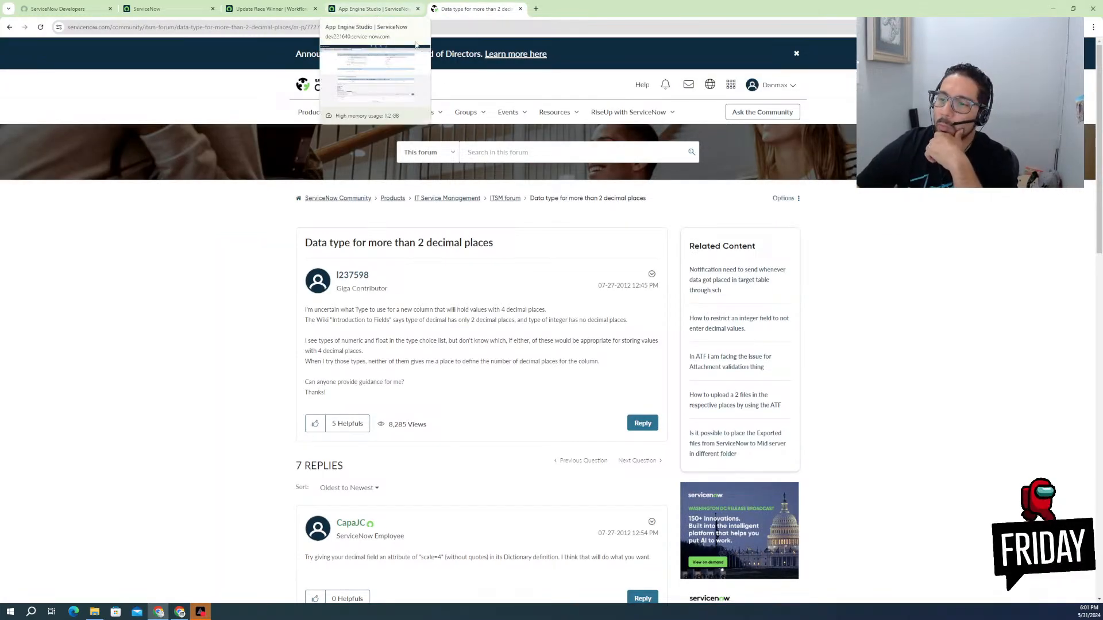
scroll(415, 369, "down", 2)
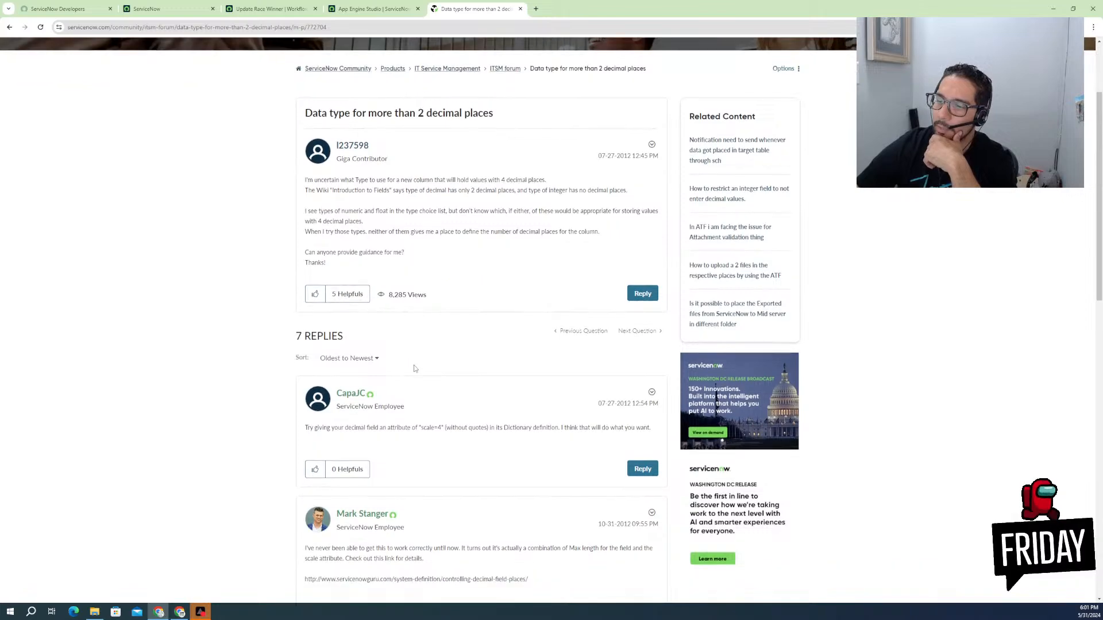
scroll(415, 368, "down", 3)
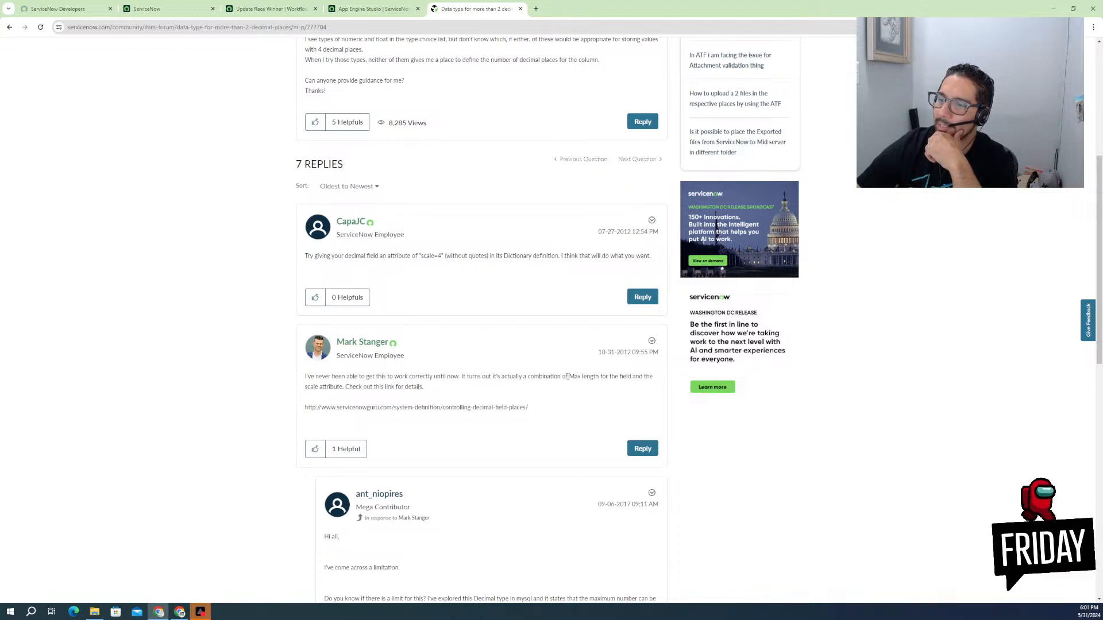
mouse_move(567, 377)
left_mouse_down()
mouse_move(583, 378)
mouse_move(573, 393)
left_mouse_up()
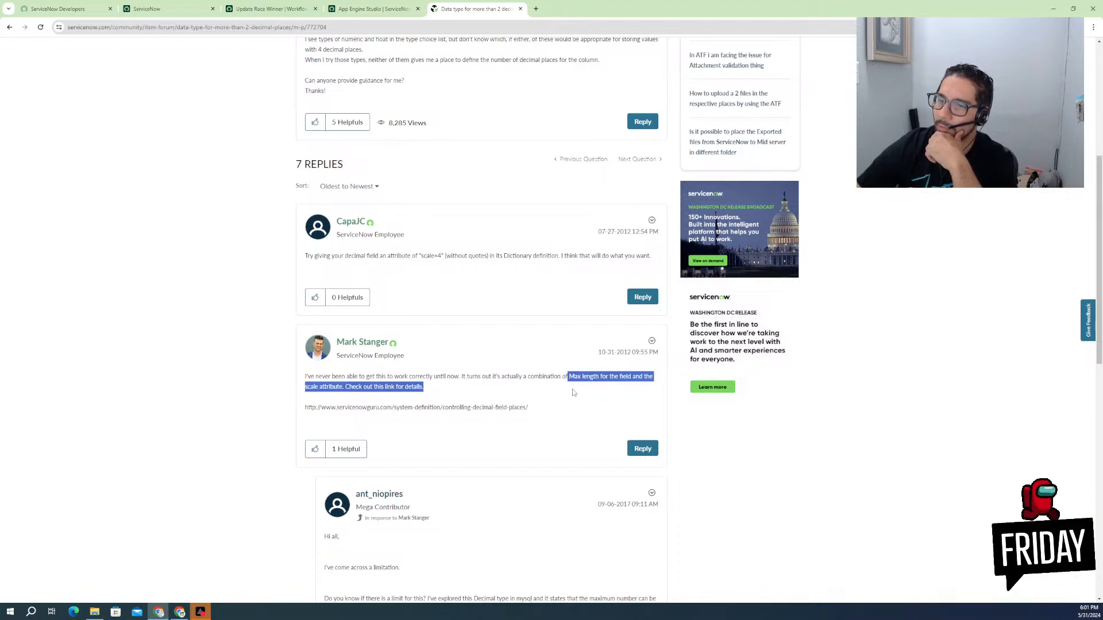
- In App Engine Studio, set R2 Time's max length to 10, clean its attributes to scale=5, and save the dictionary entry
left_click(393, 9)
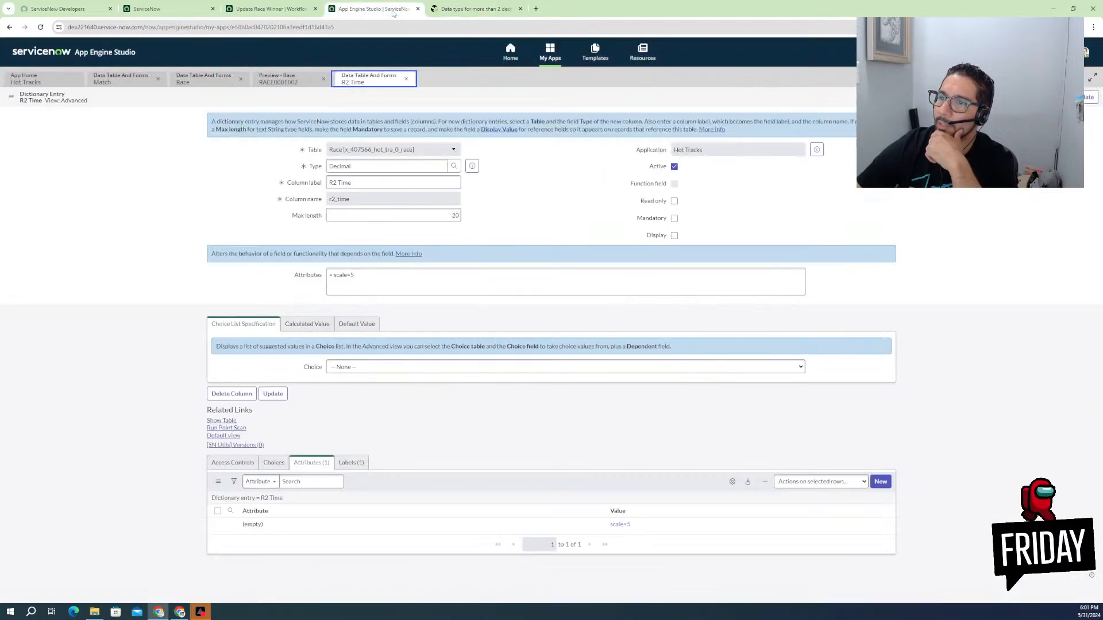
left_click(440, 216)
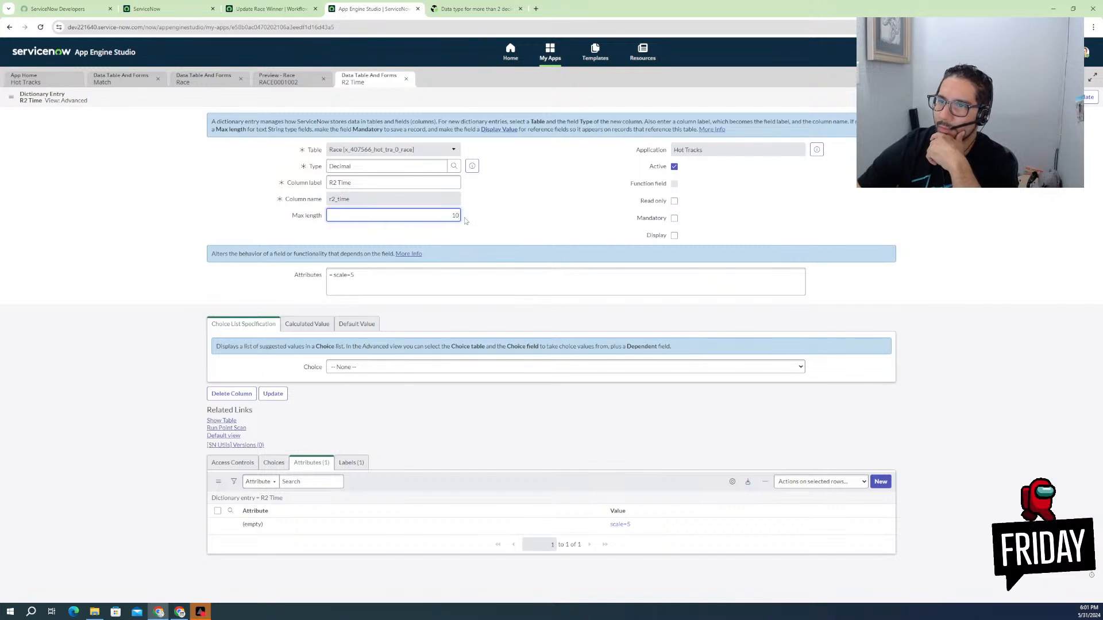
left_click(537, 237)
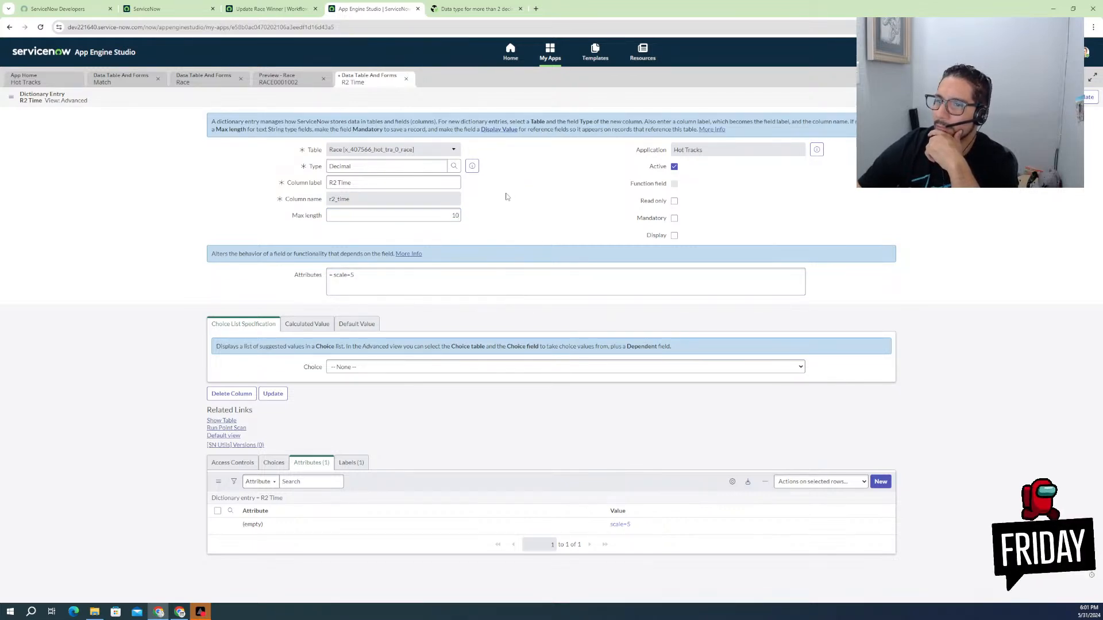
left_click(339, 280)
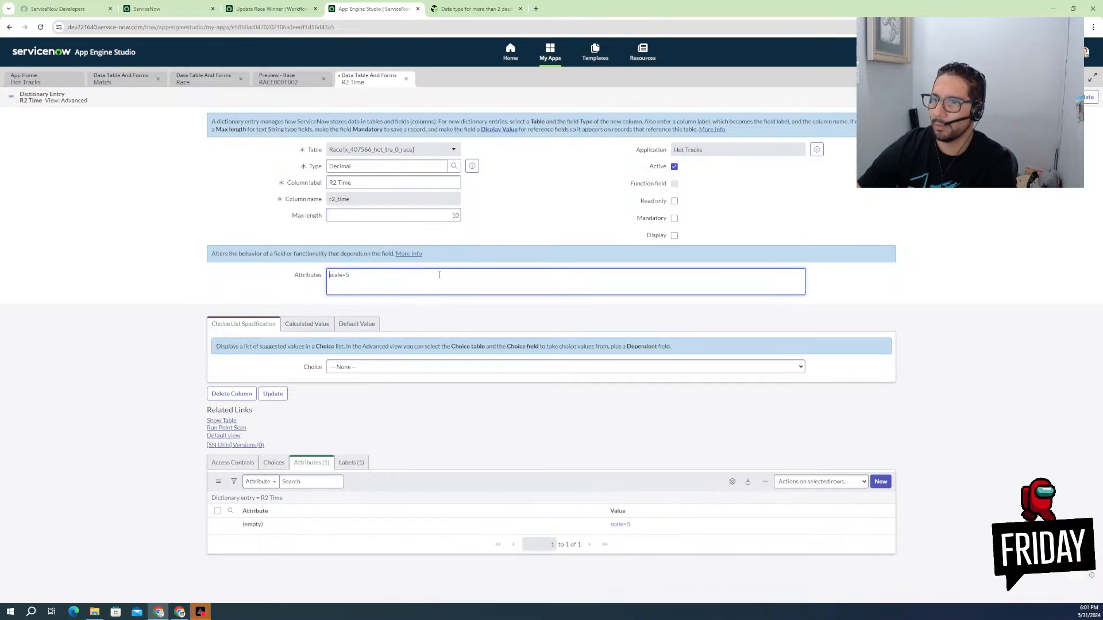
right_click(489, 103)
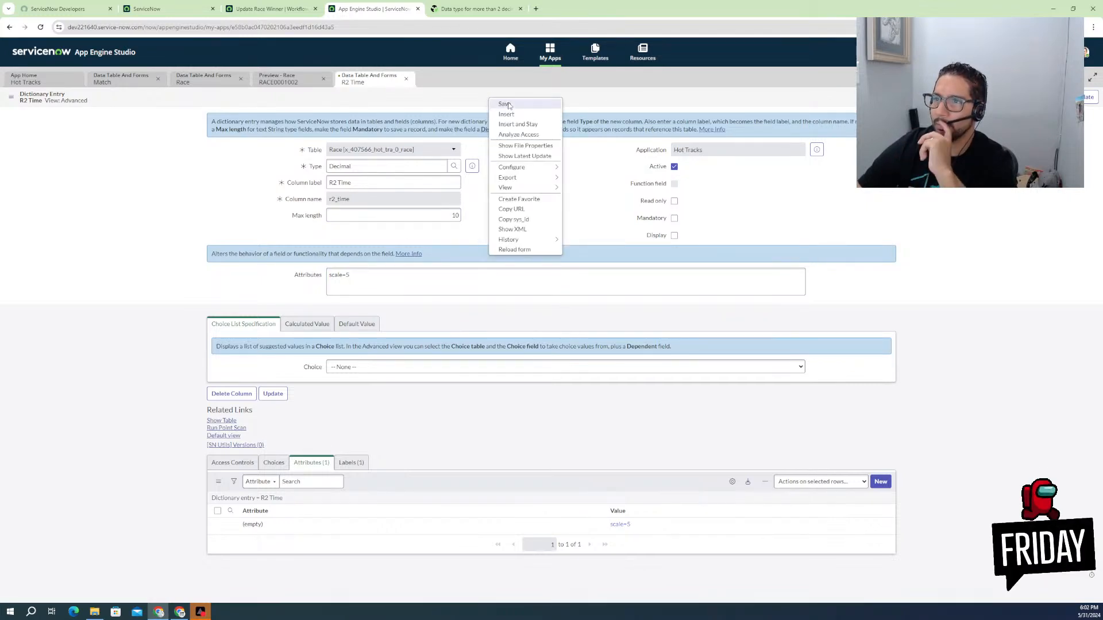
key("Escape")
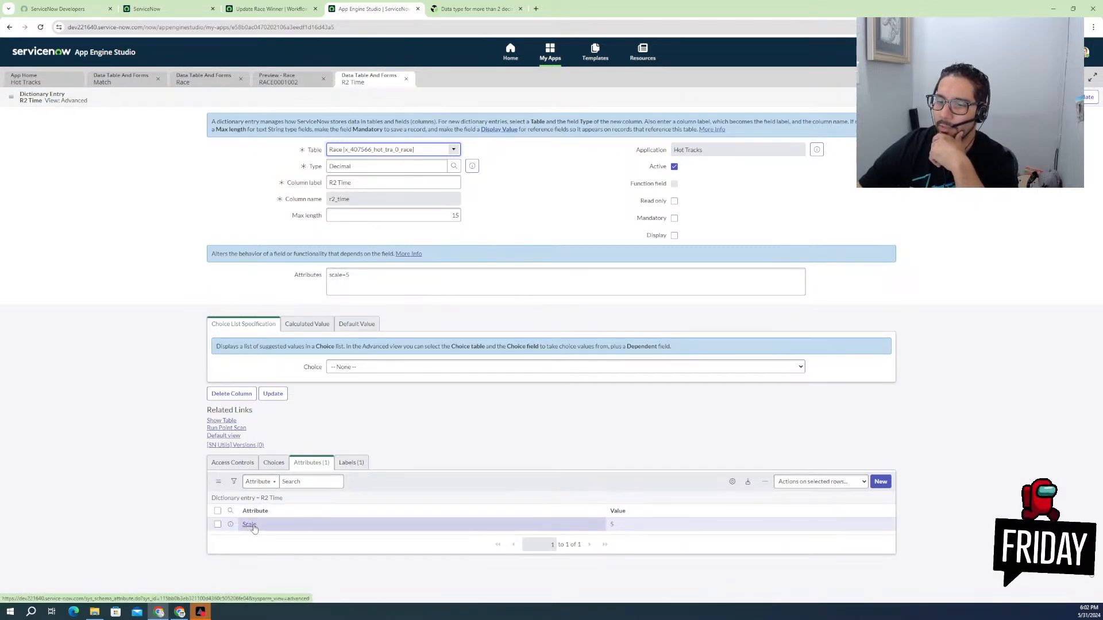
- Recheck the community replies on the scale attribute against the R2 Time entry's max length
left_click(287, 10)
left_click(454, 9)
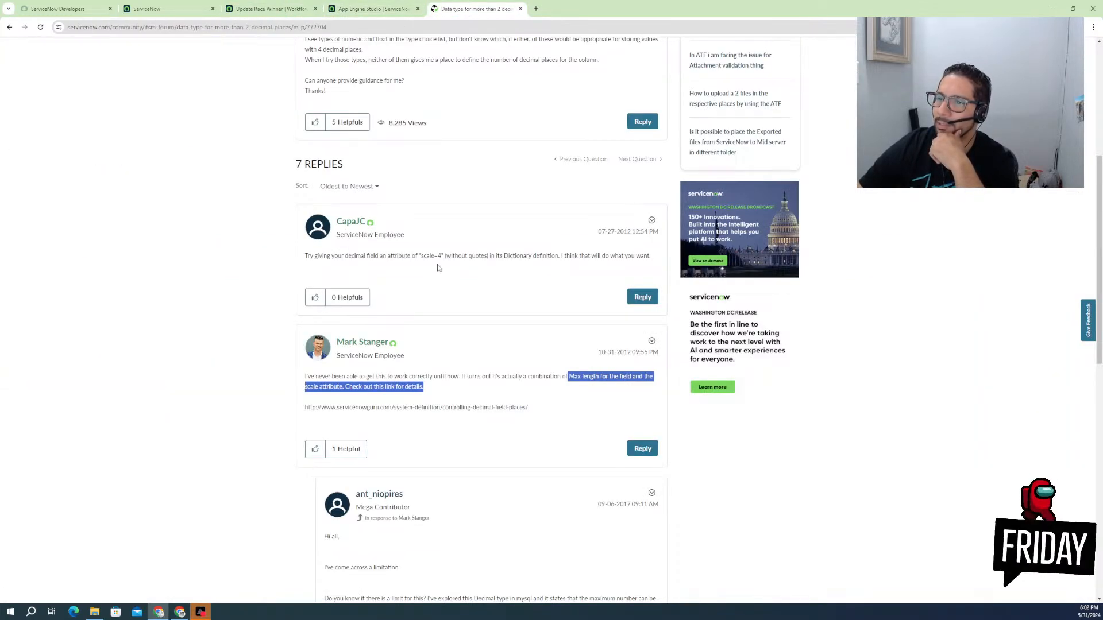
left_click(356, 12)
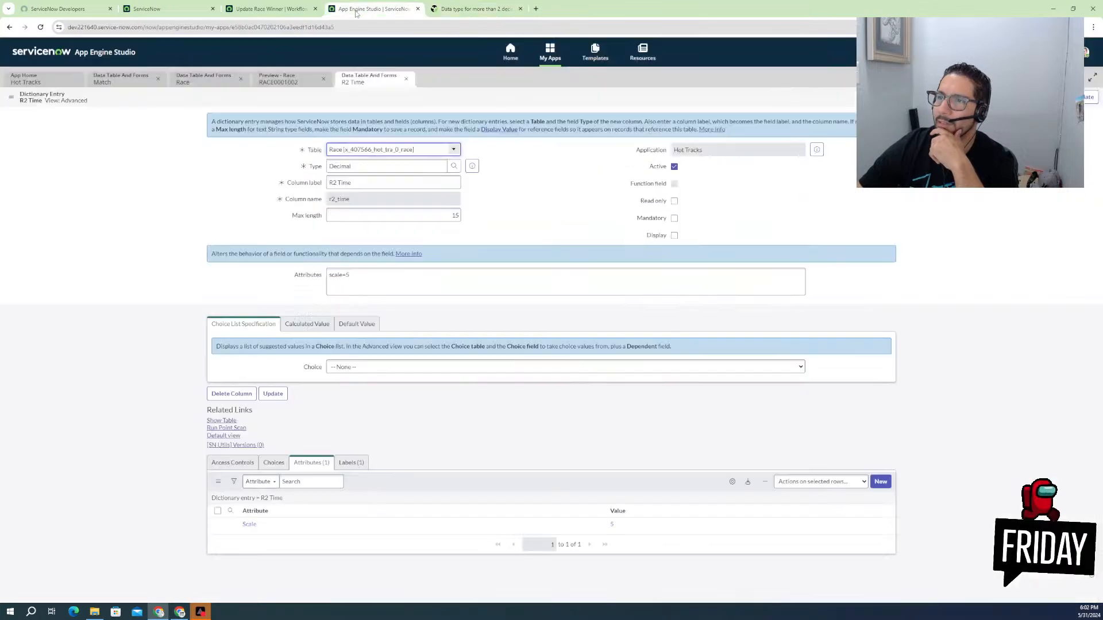
double_click(457, 219)
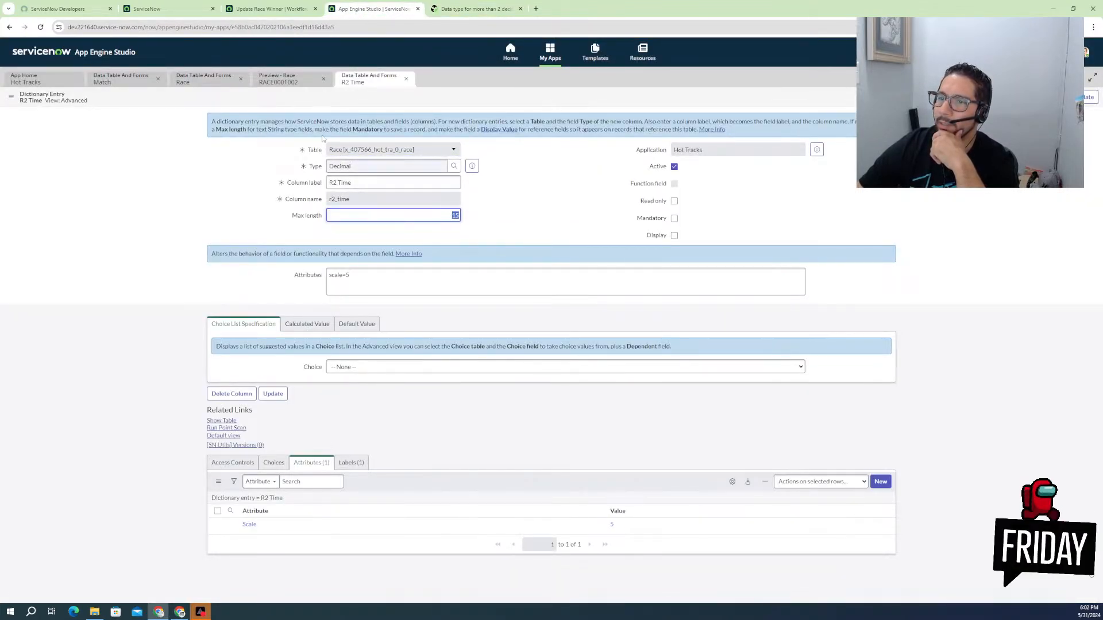
- Reload race record RACE0001002, set its R2 Time to 1.458, and save to test the decimal places
left_click(285, 79)
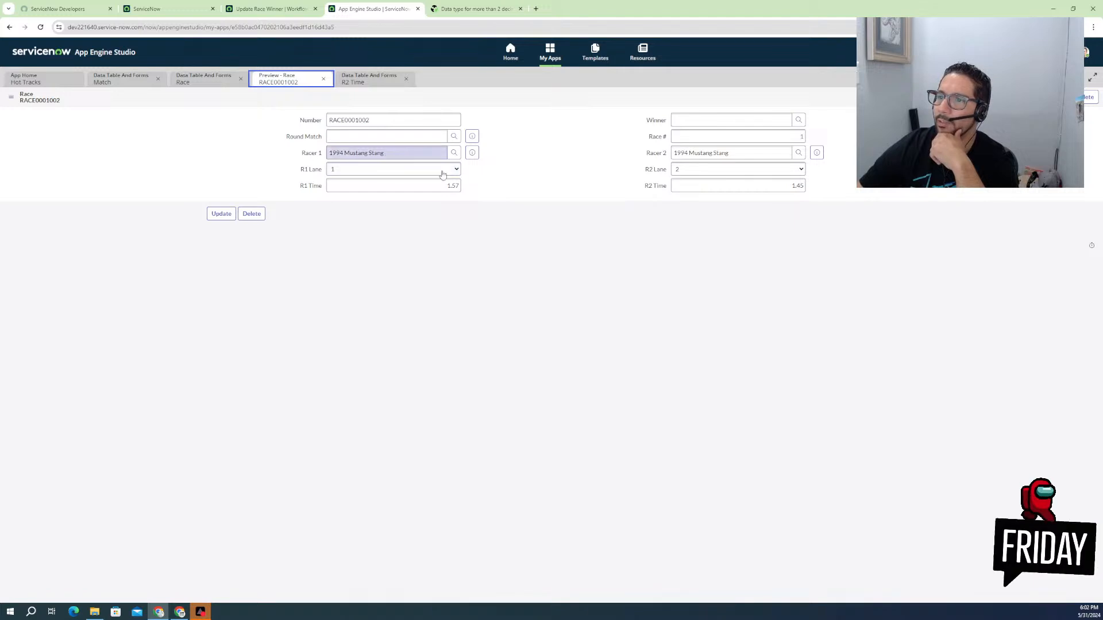
right_click(580, 102)
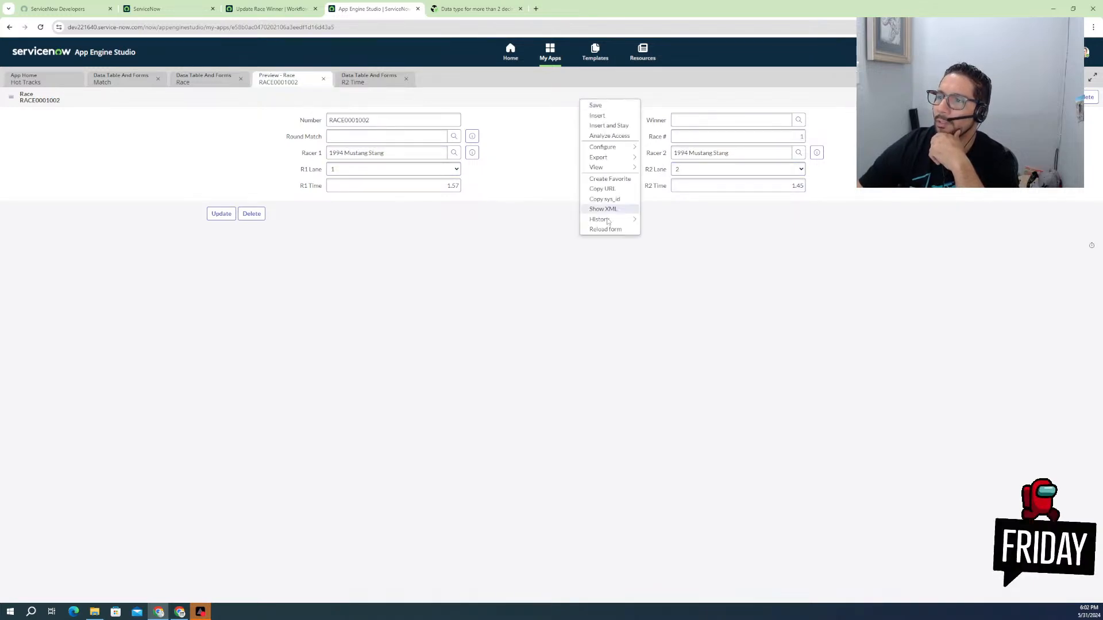
left_click(597, 232)
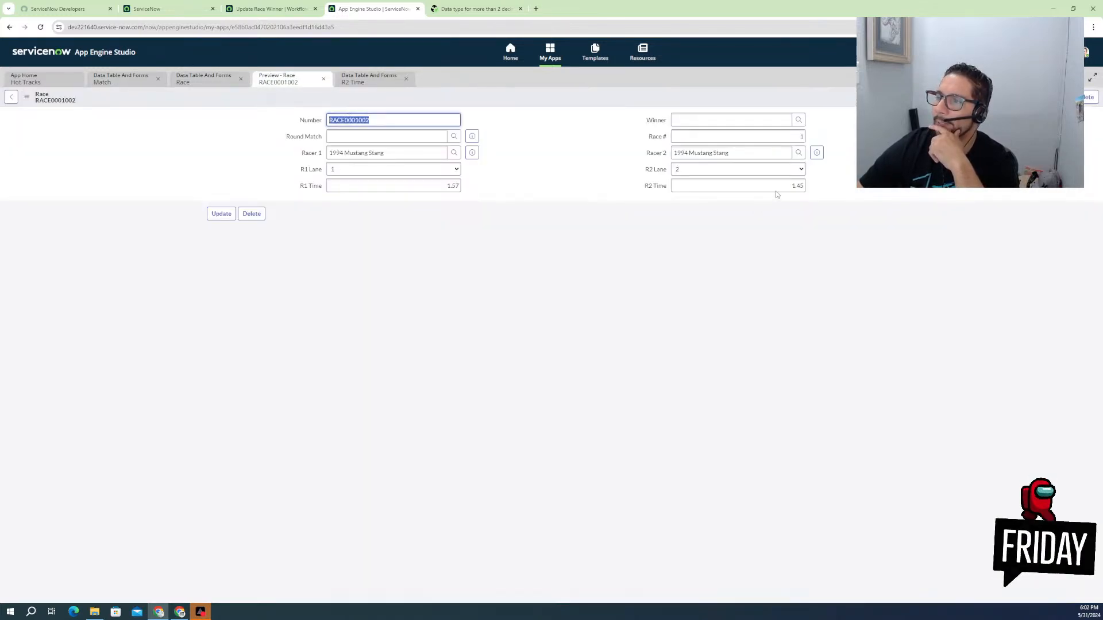
left_click_drag(784, 187, 844, 195)
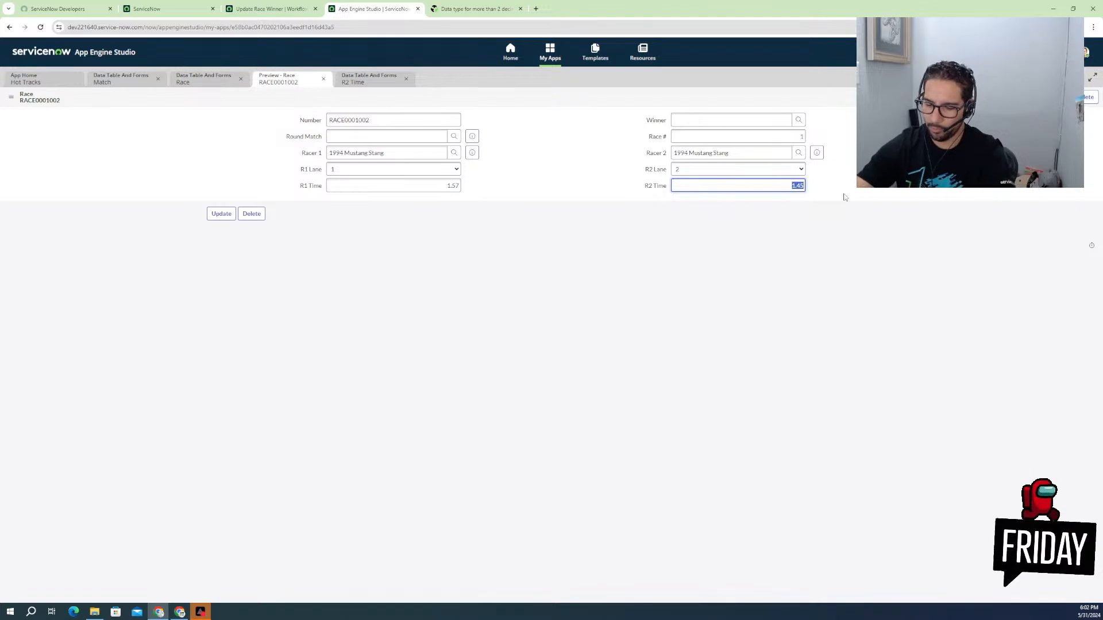
type("1.458")
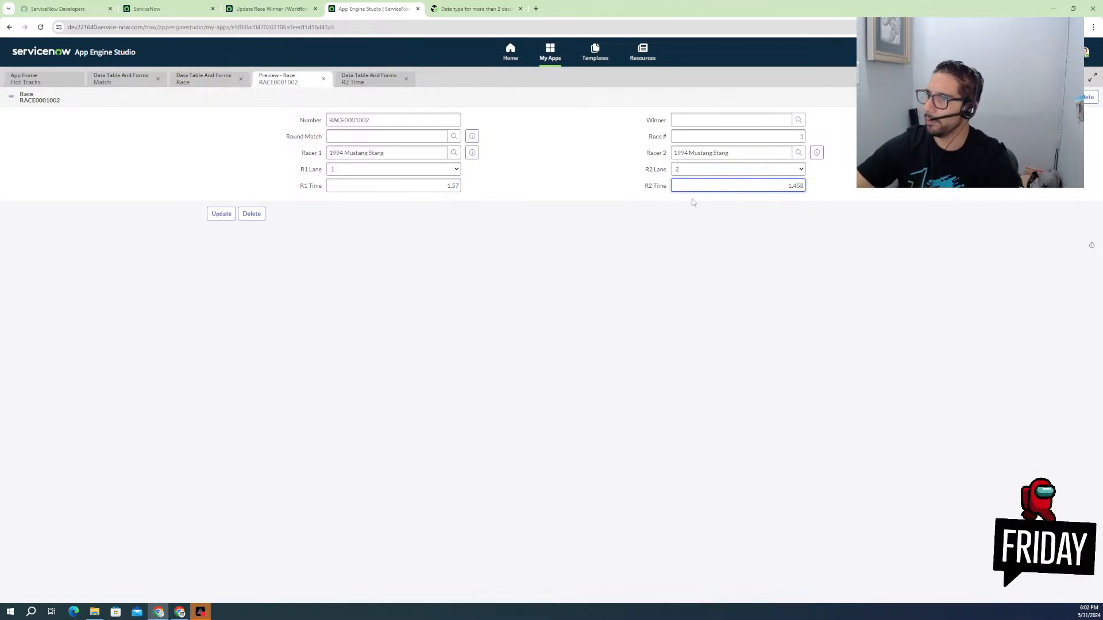
right_click(585, 97)
left_click(600, 104)
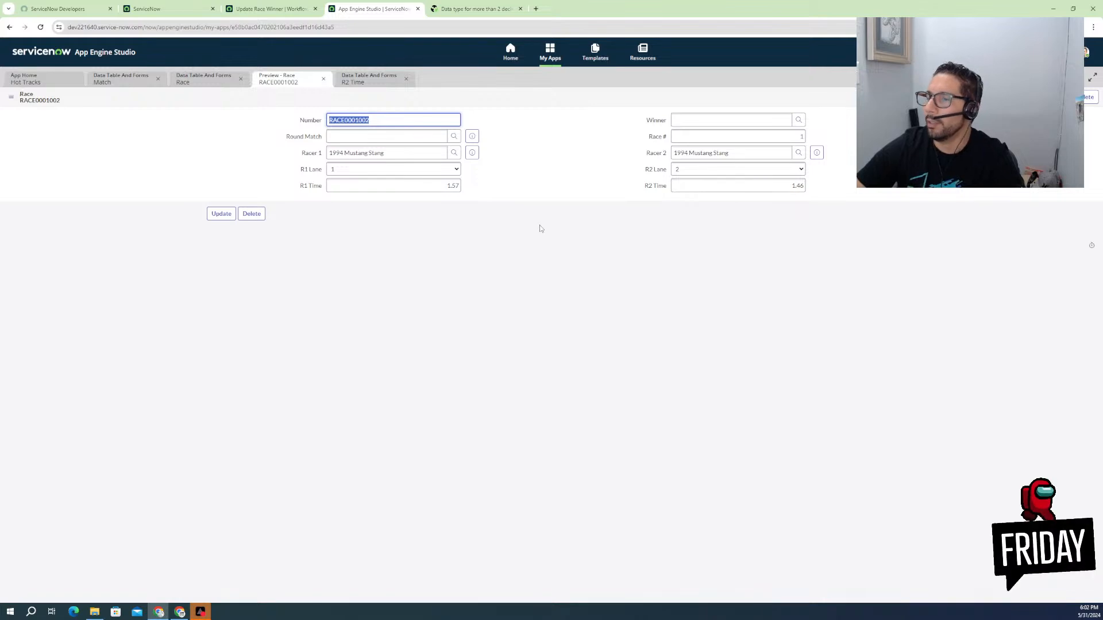
- Set the max length of the R2 Time dictionary entry to 20 and save it
left_click(347, 75)
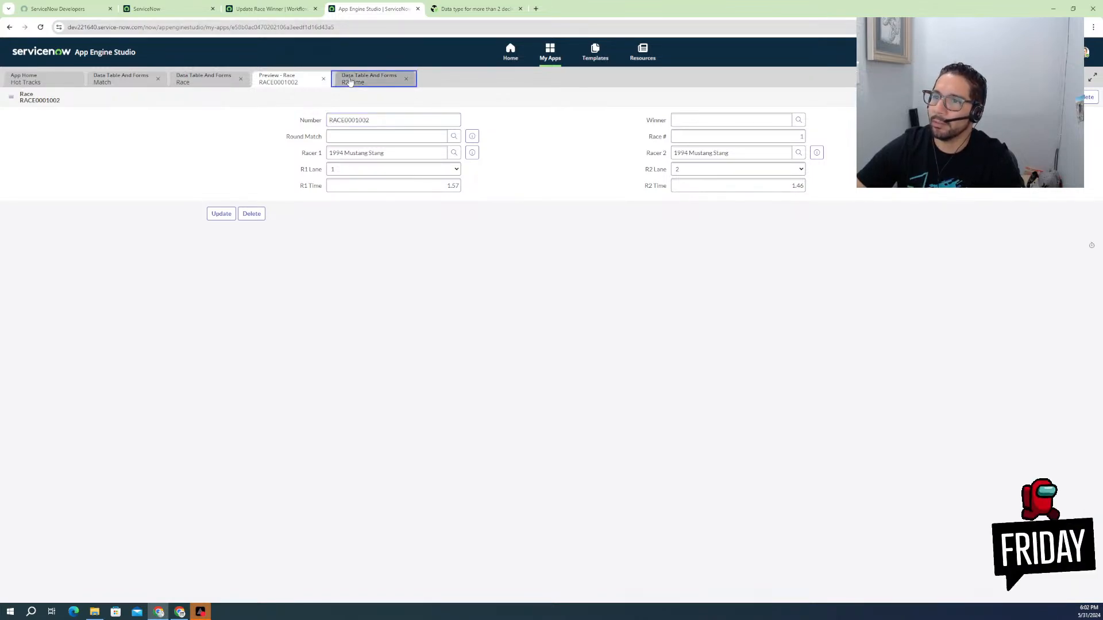
left_click(452, 215)
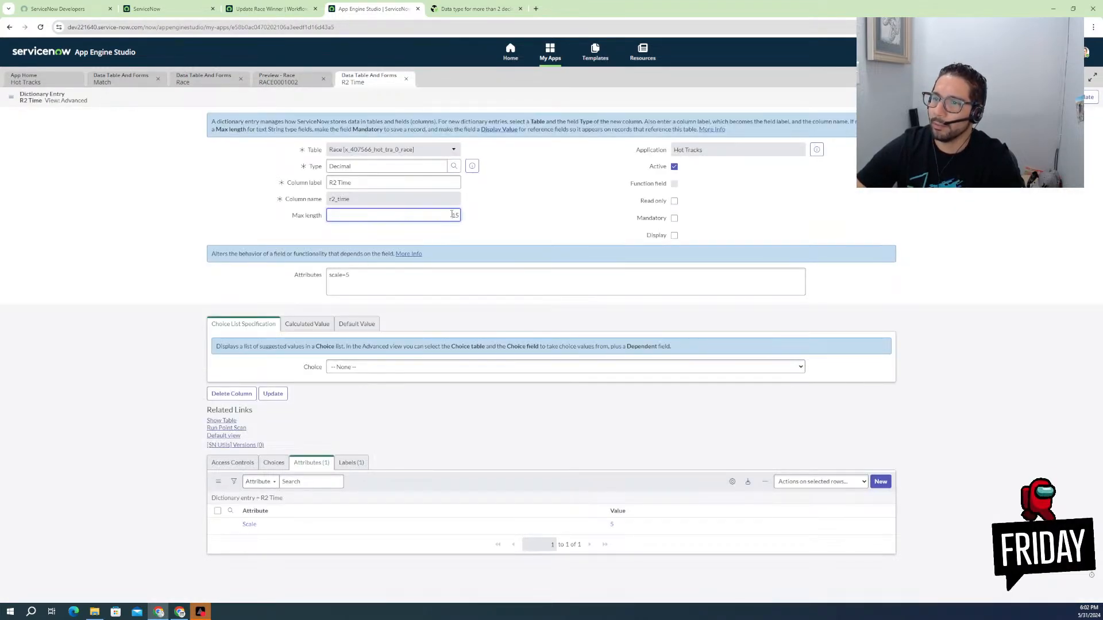
type("20")
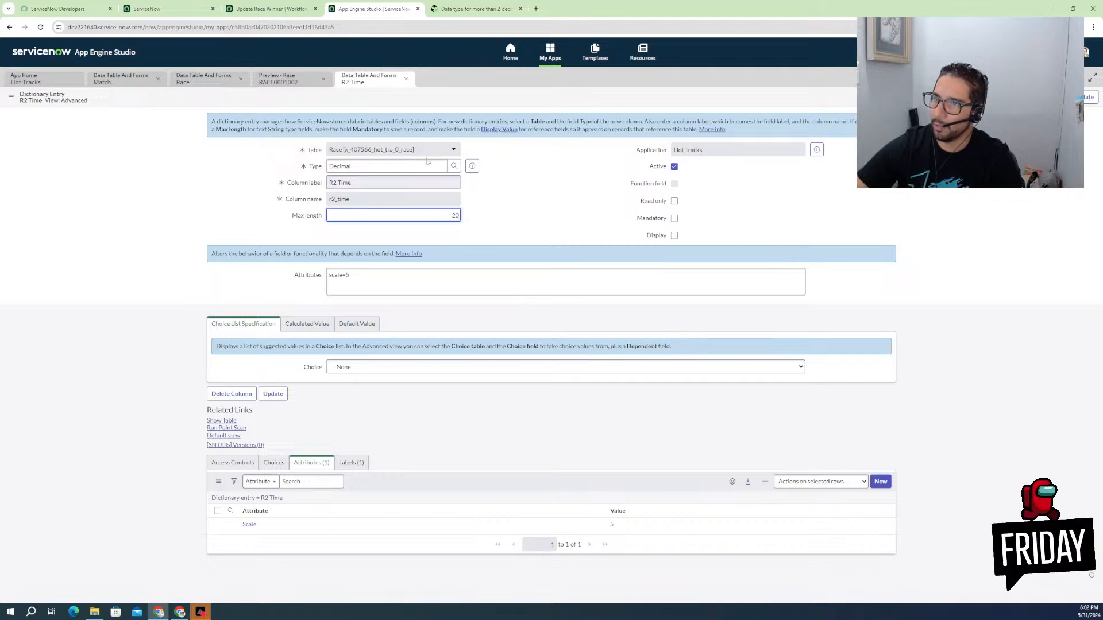
right_click(425, 106)
left_click(441, 109)
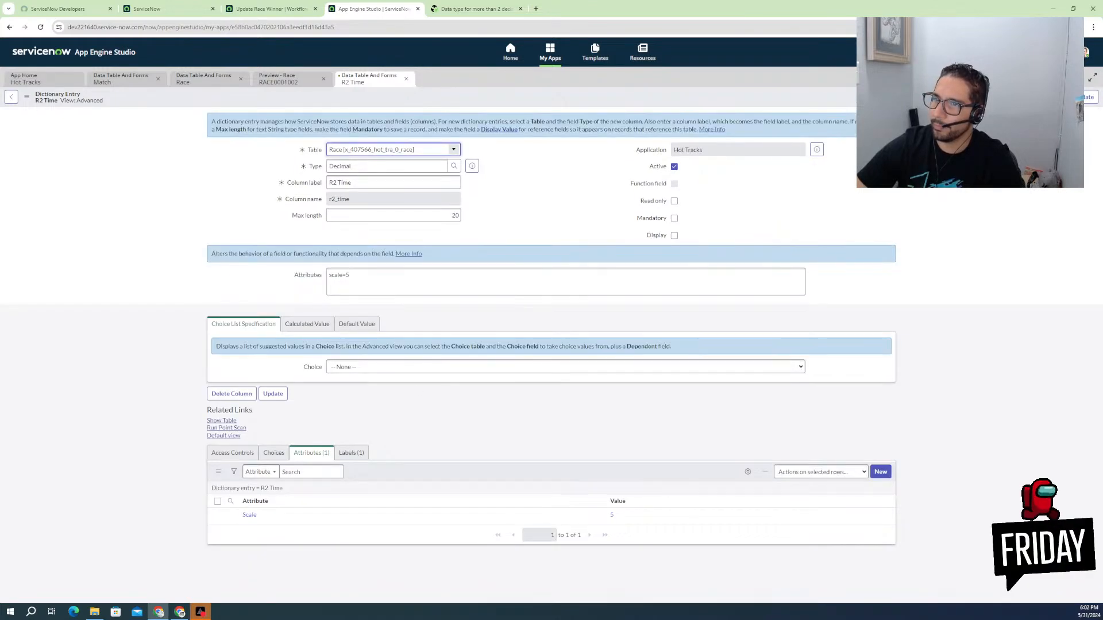
- Reload race record RACE0001002, set its R2 Time to 1.523, and save to retest the decimal places
left_click(441, 11)
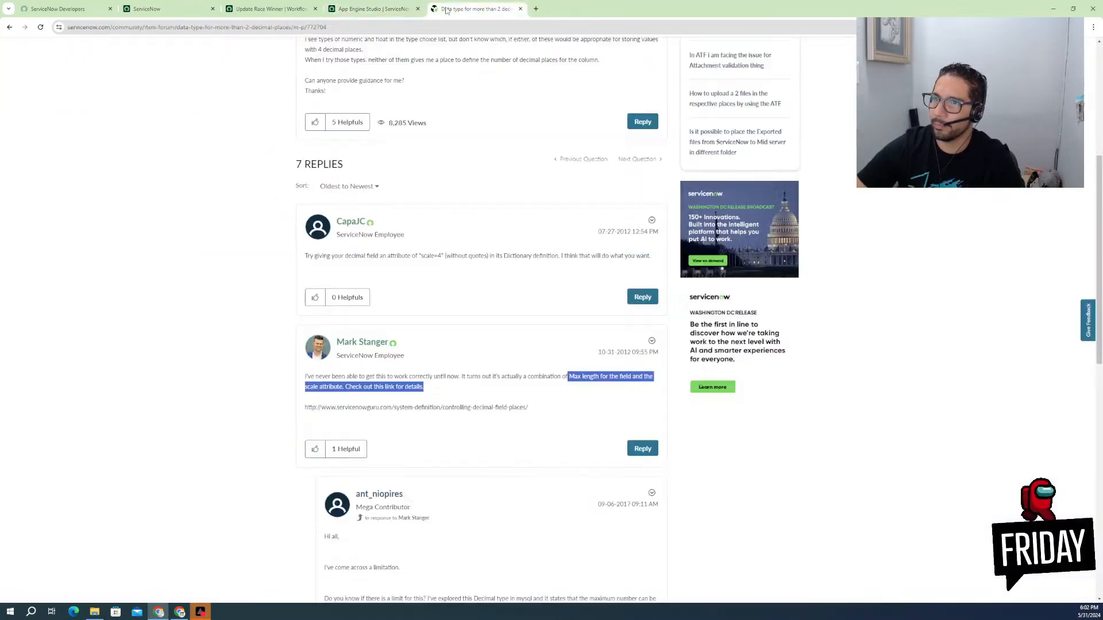
left_click(354, 16)
left_click(284, 81)
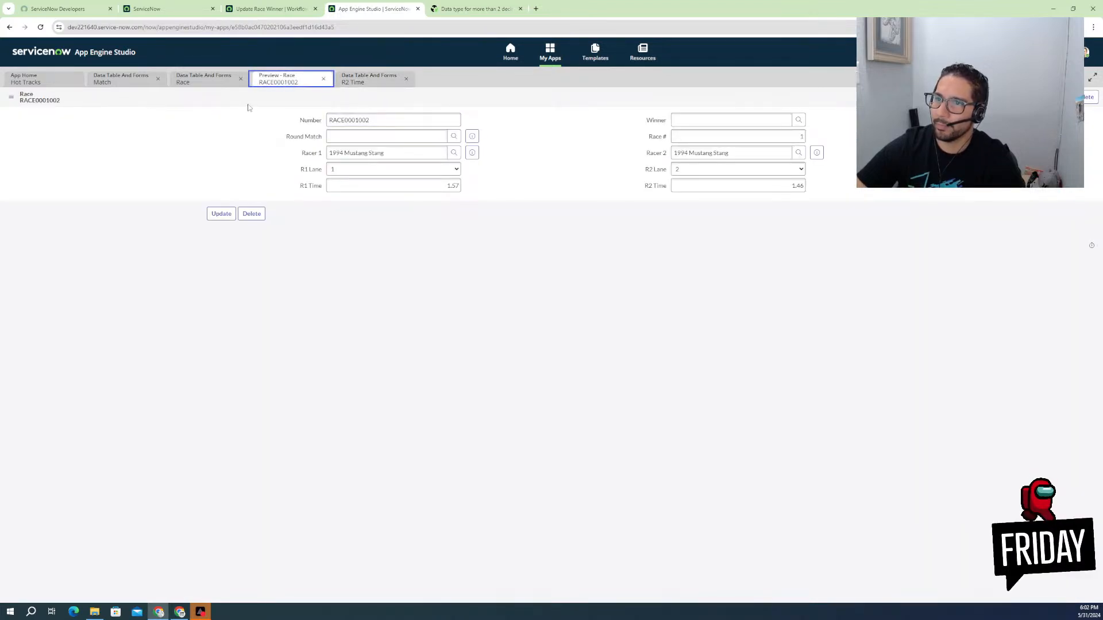
right_click(875, 97)
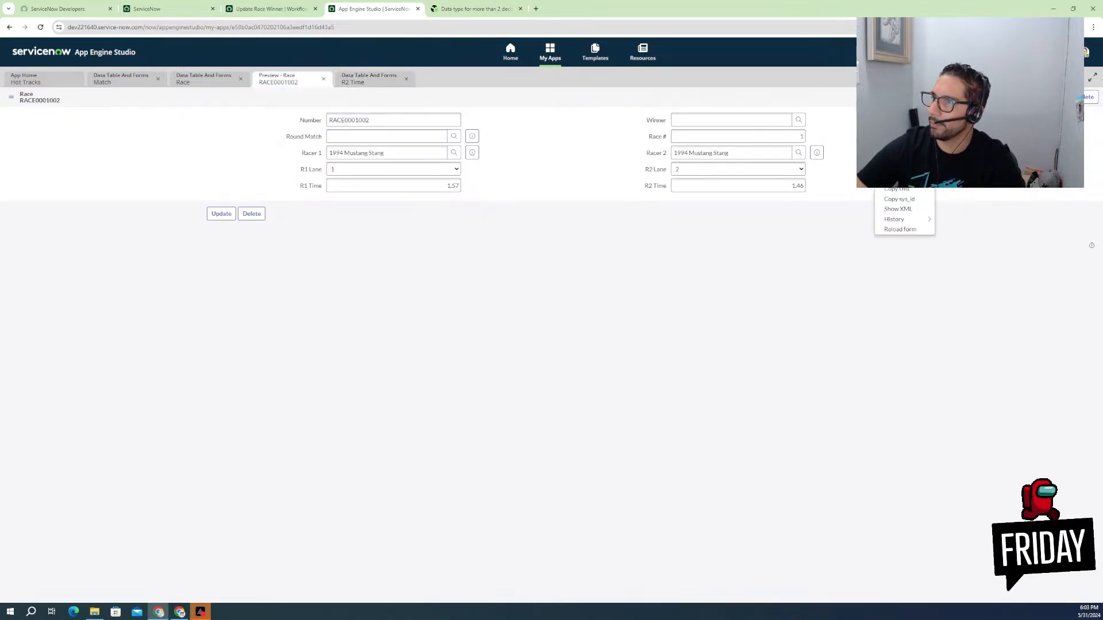
left_click(900, 229)
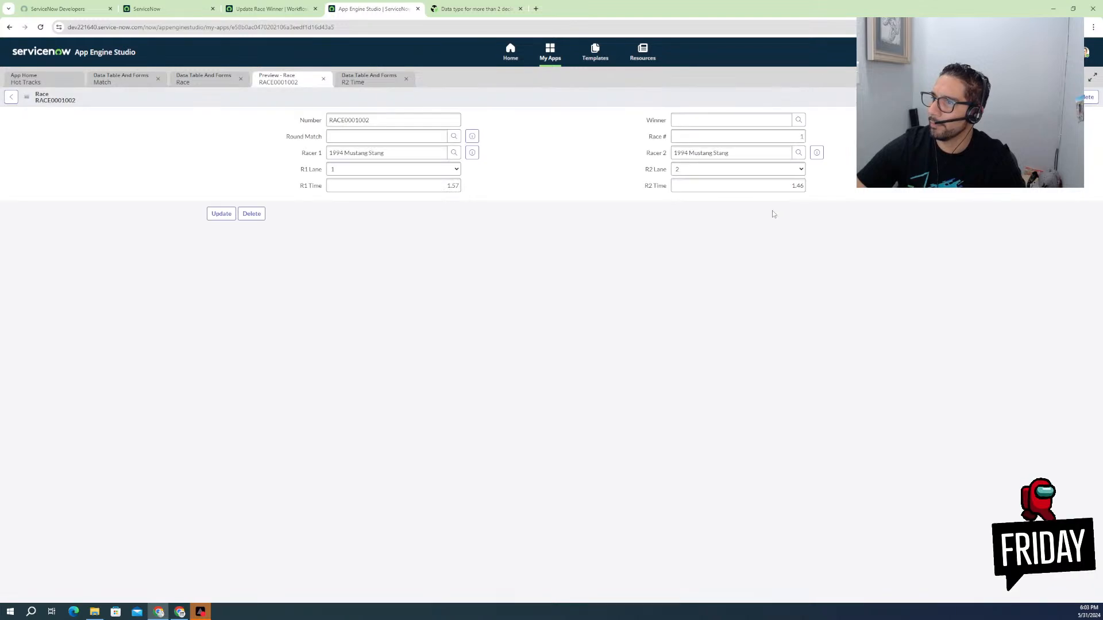
left_click_drag(797, 186, 814, 189)
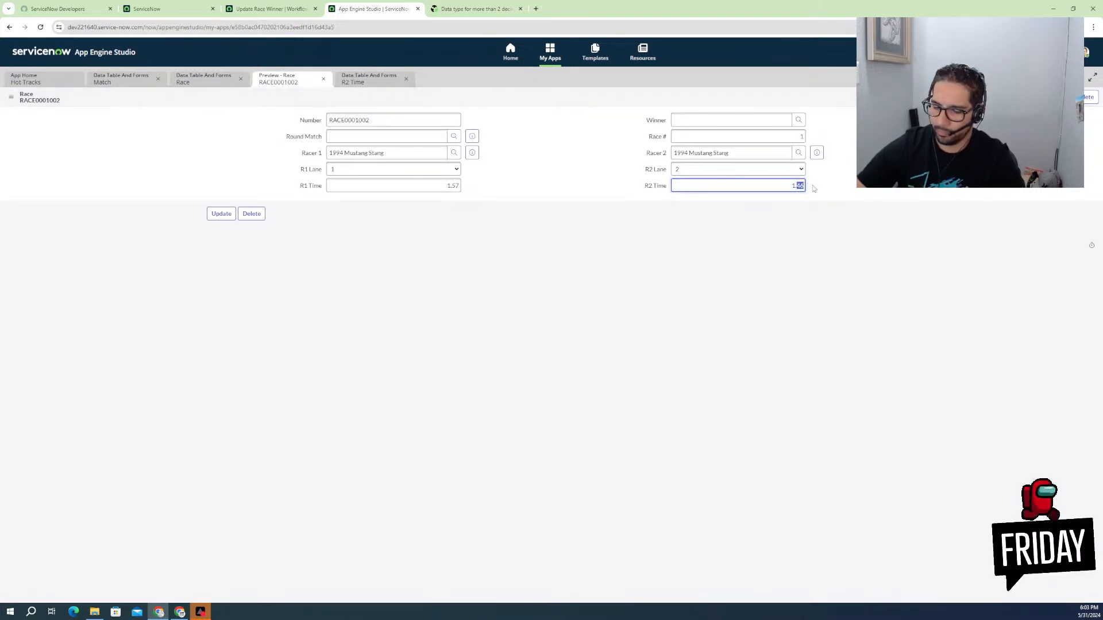
type("523")
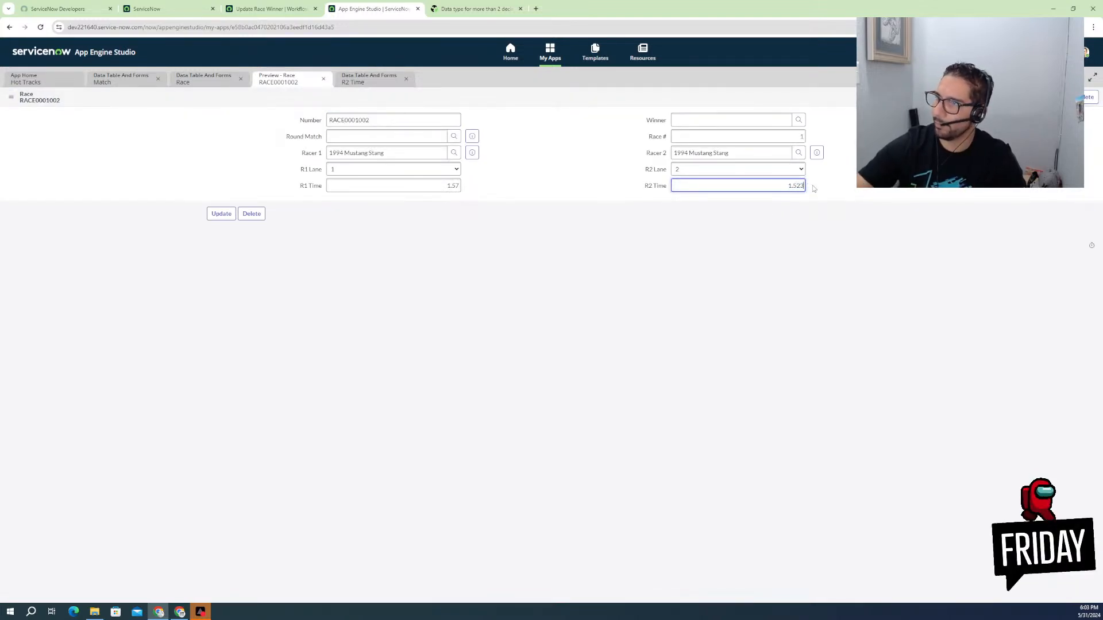
left_click(455, 185)
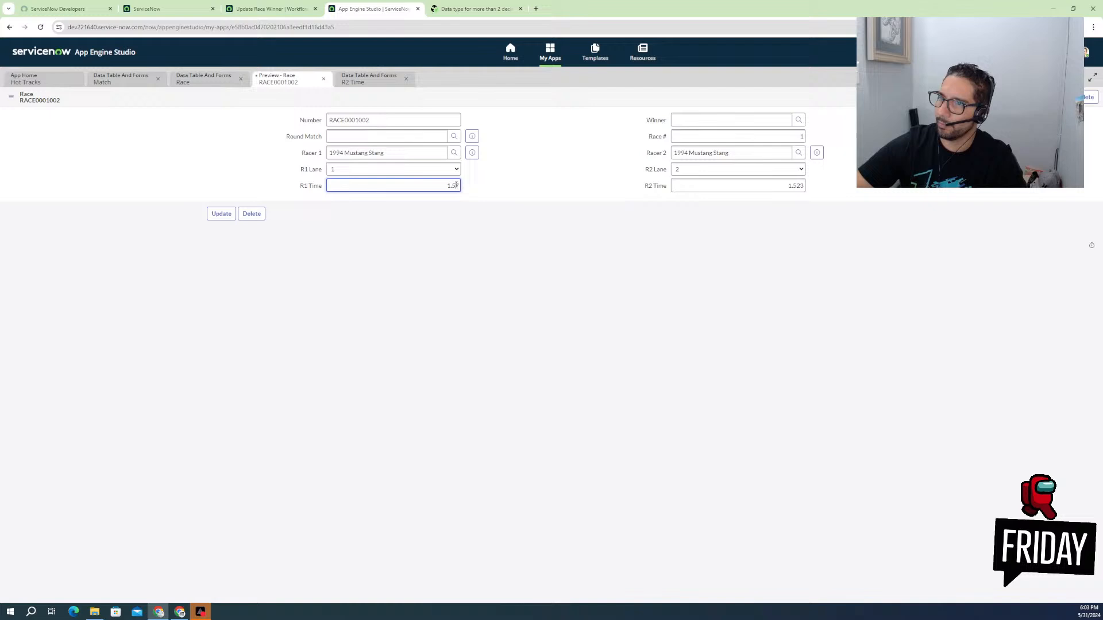
right_click(432, 94)
left_click(445, 100)
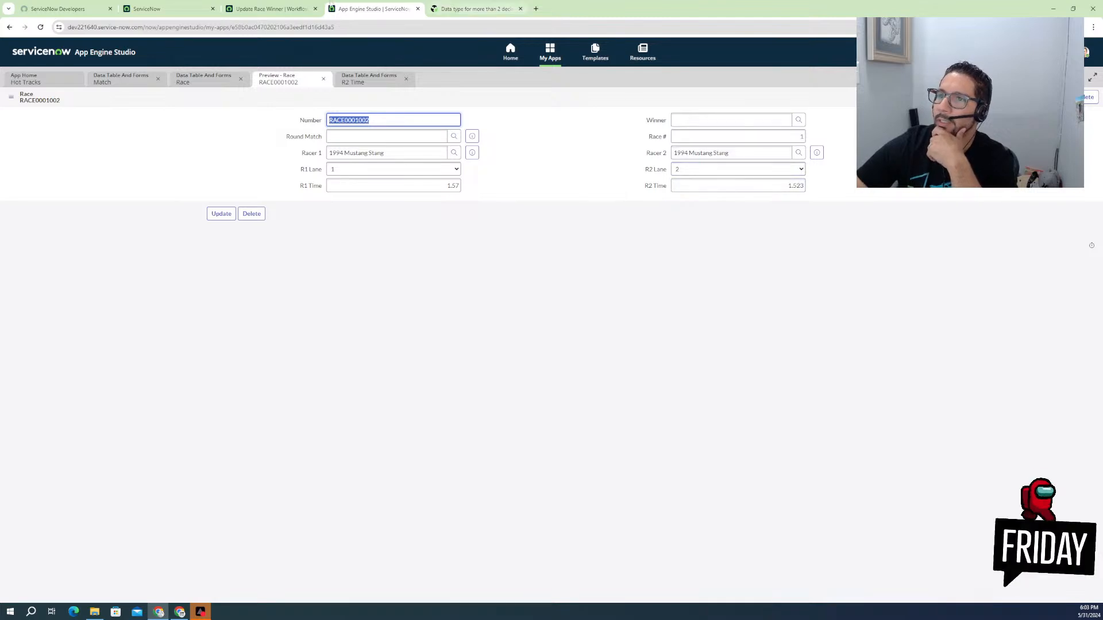
- Revisit the community thread and the Update Race Winner flow, and switch to the main ServiceNow home page
left_click(270, 9)
left_click(494, 9)
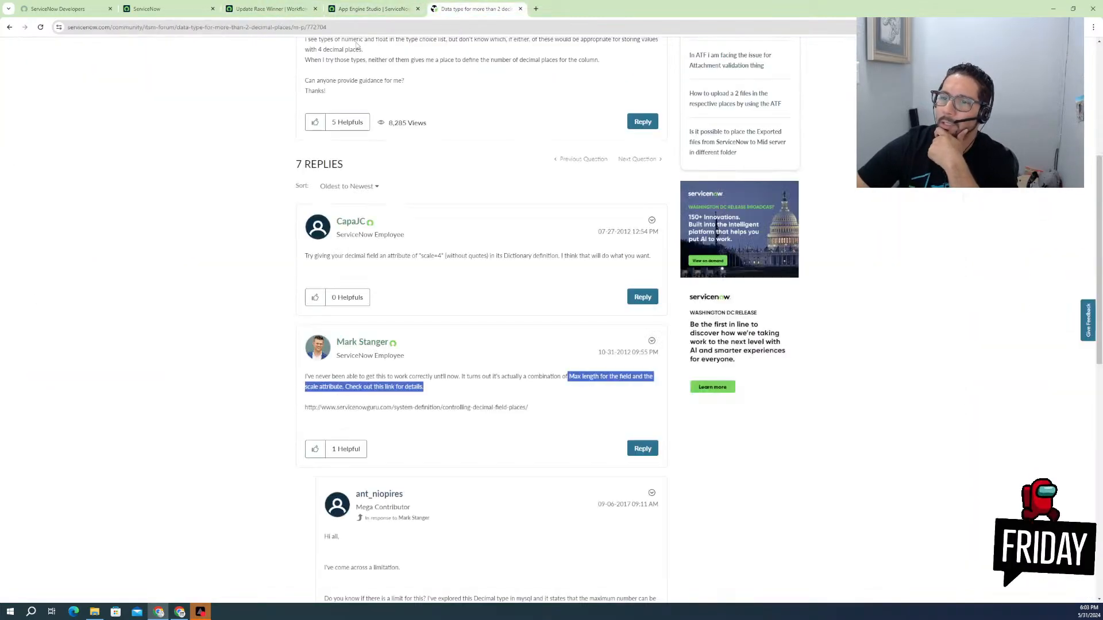
left_click(248, 7)
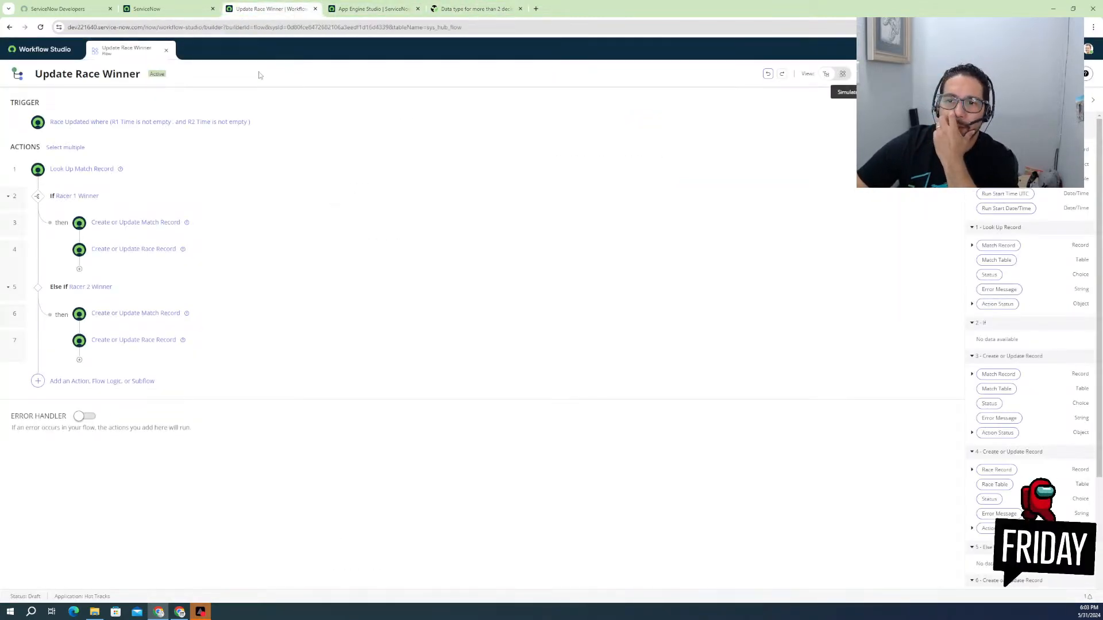
left_click(177, 9)
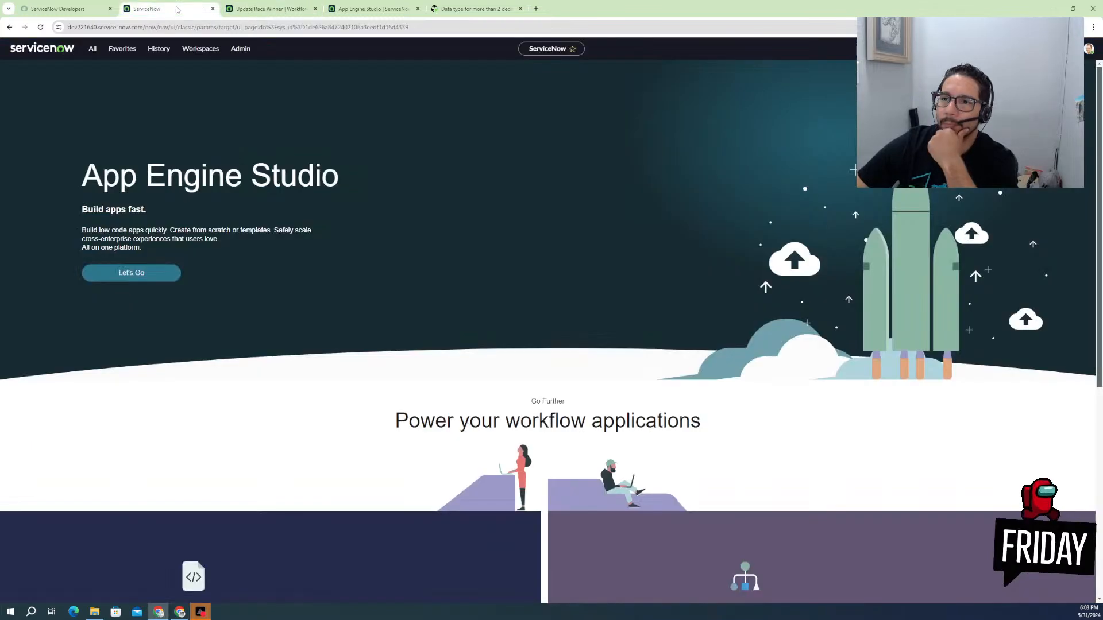
- Return to the R2 Time dictionary entry in App Engine Studio and copy its scale=5 attribute text
left_click(236, 7)
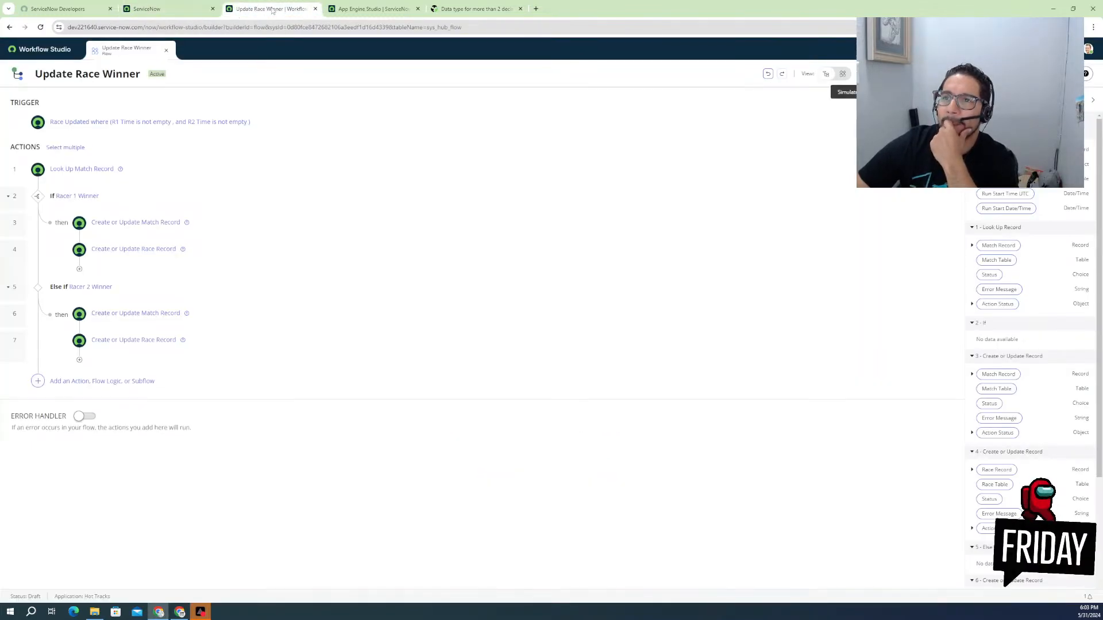
left_click(353, 8)
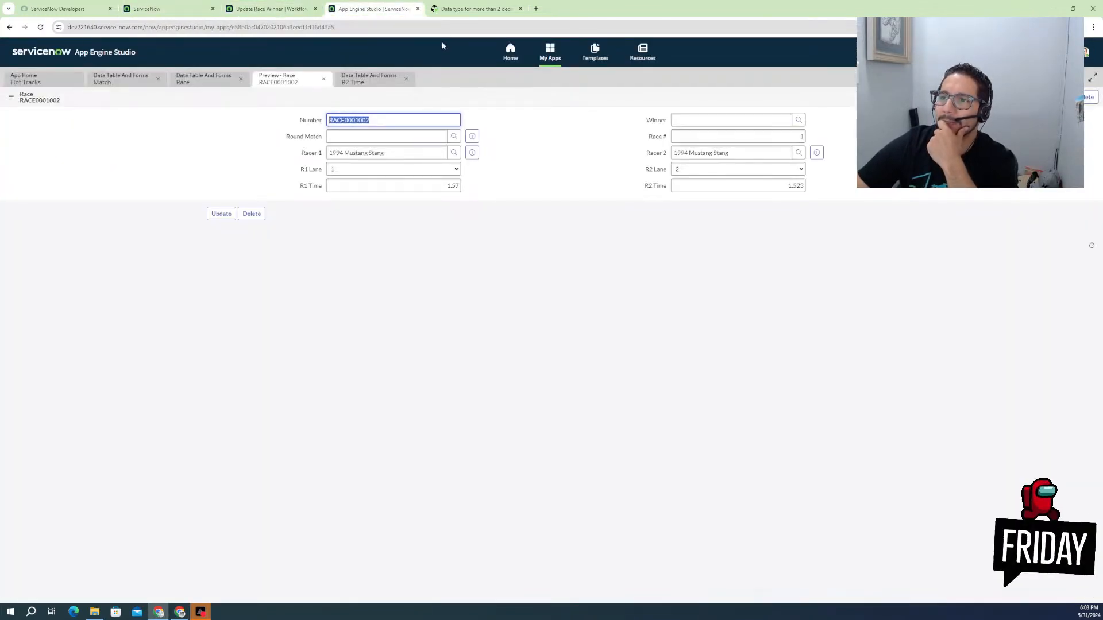
left_click(475, 9)
left_click(373, 9)
left_click(366, 80)
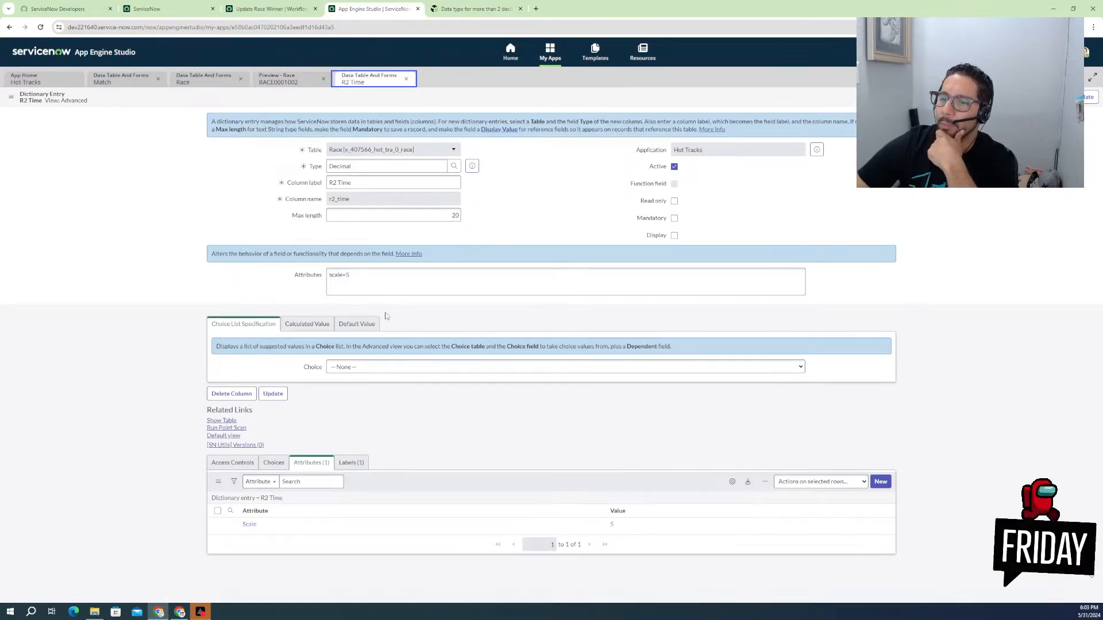
left_click_drag(352, 275, 324, 274)
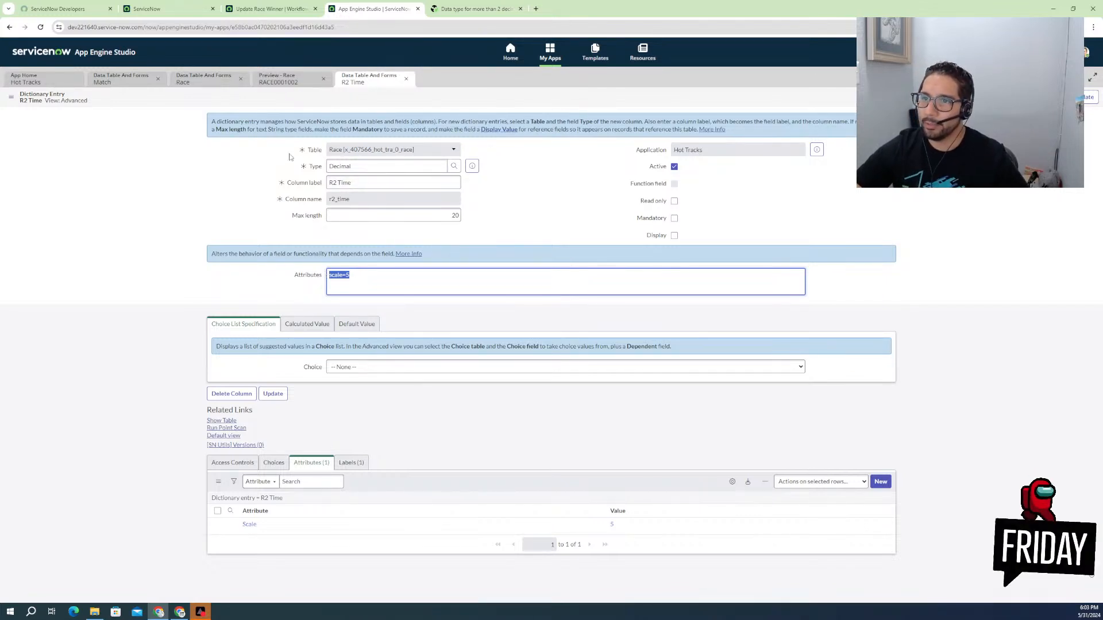
- Open the Race table's R1 Time dictionary entry in advanced view, set its attributes to scale=5, and save it
left_click(227, 422)
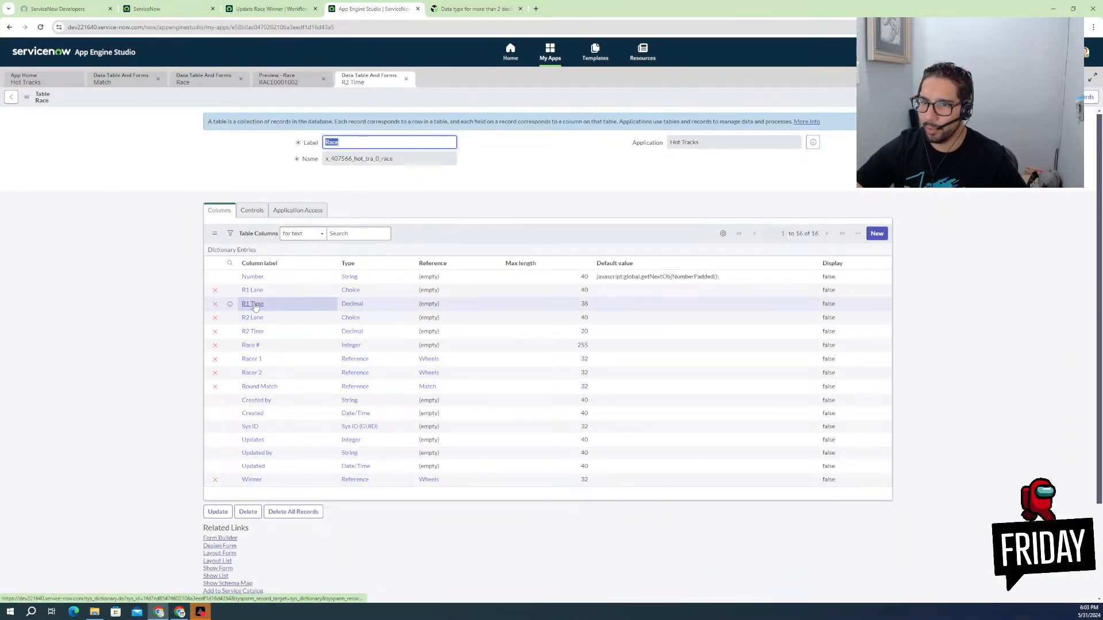
left_click(255, 305)
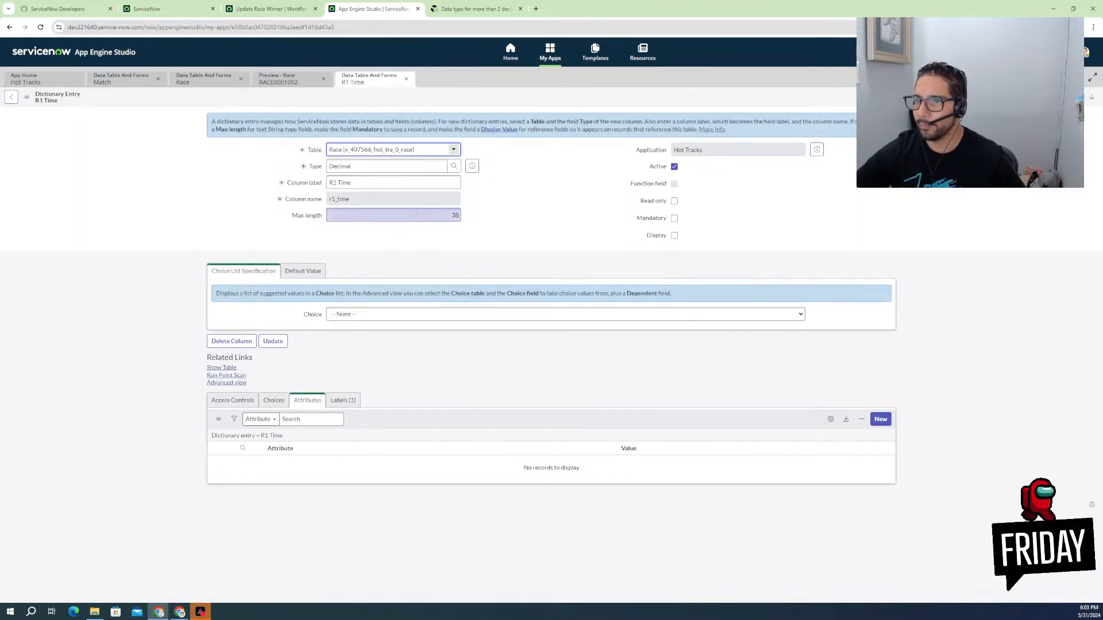
left_click(222, 383)
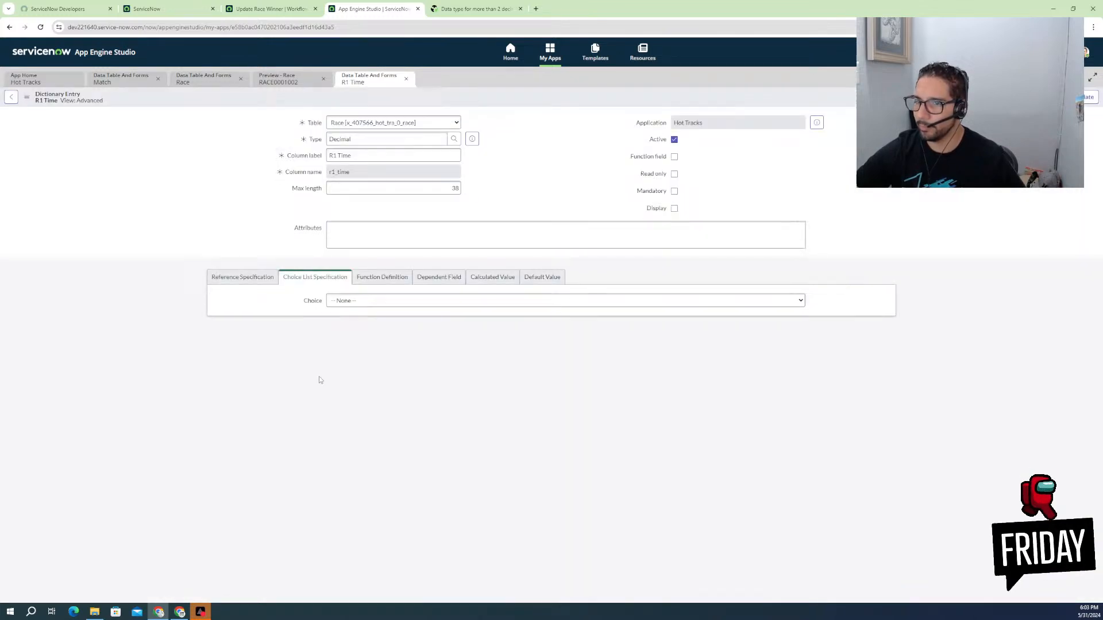
left_click(363, 236)
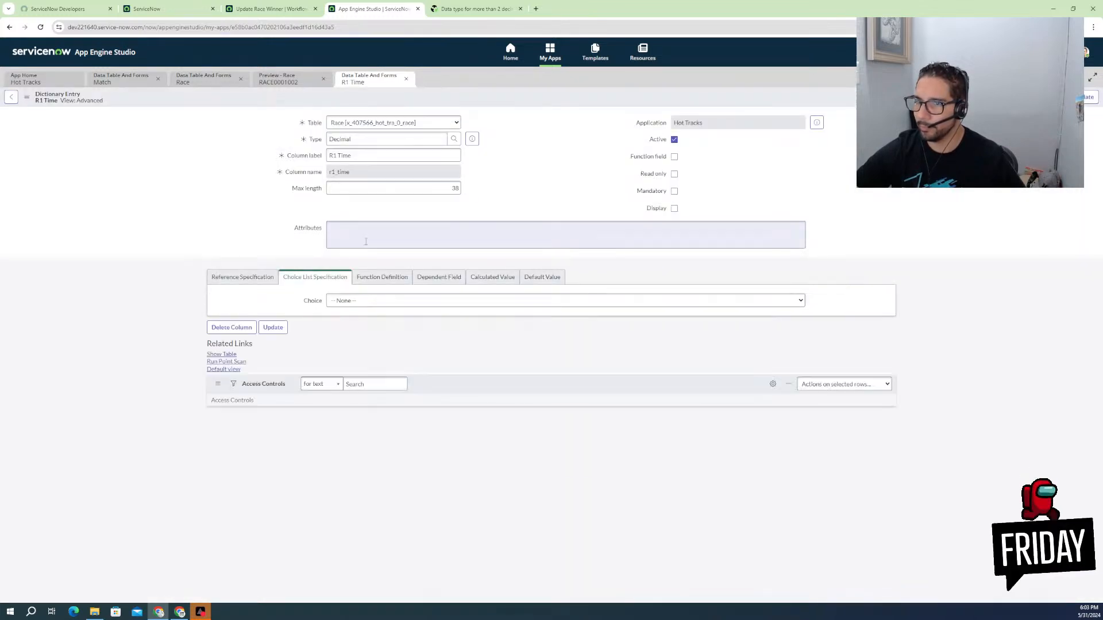
type("scale=5")
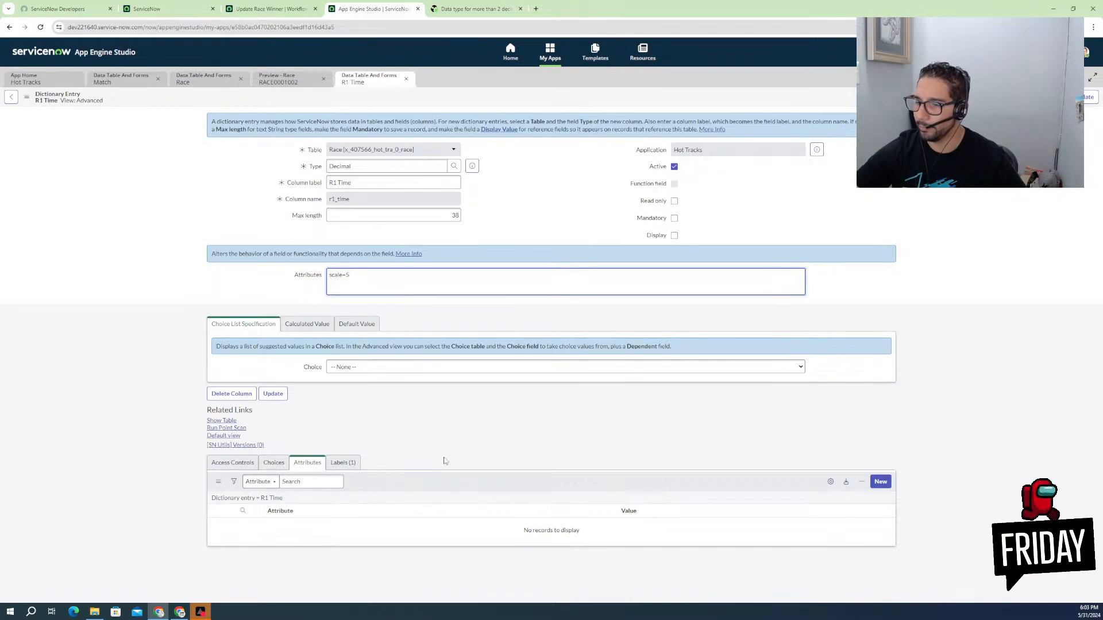
left_click(629, 461)
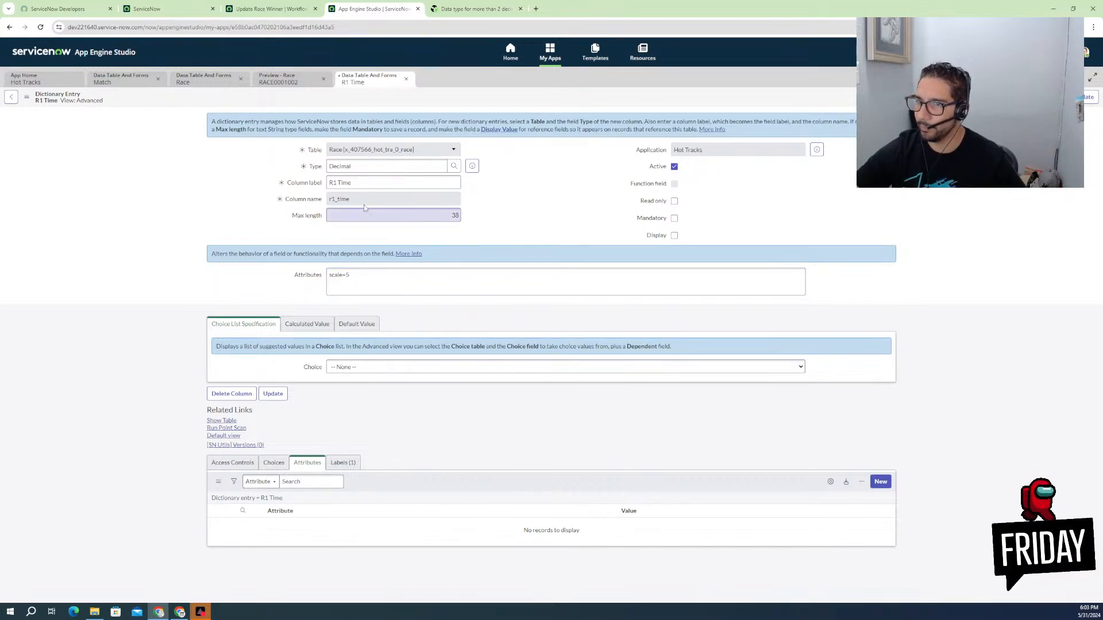
right_click(388, 105)
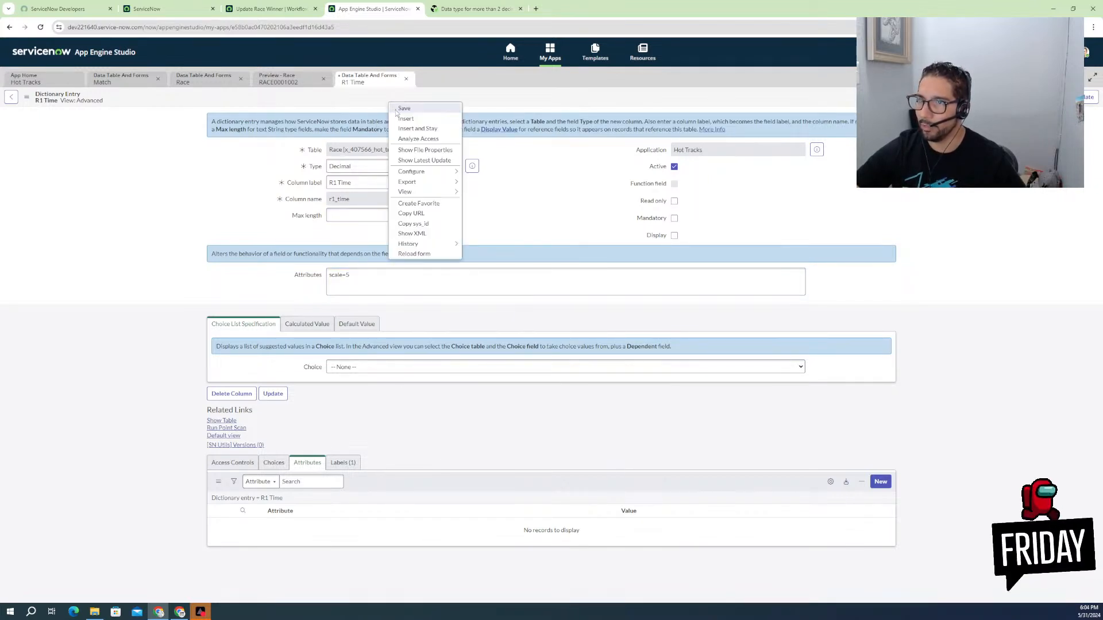
left_click(397, 112)
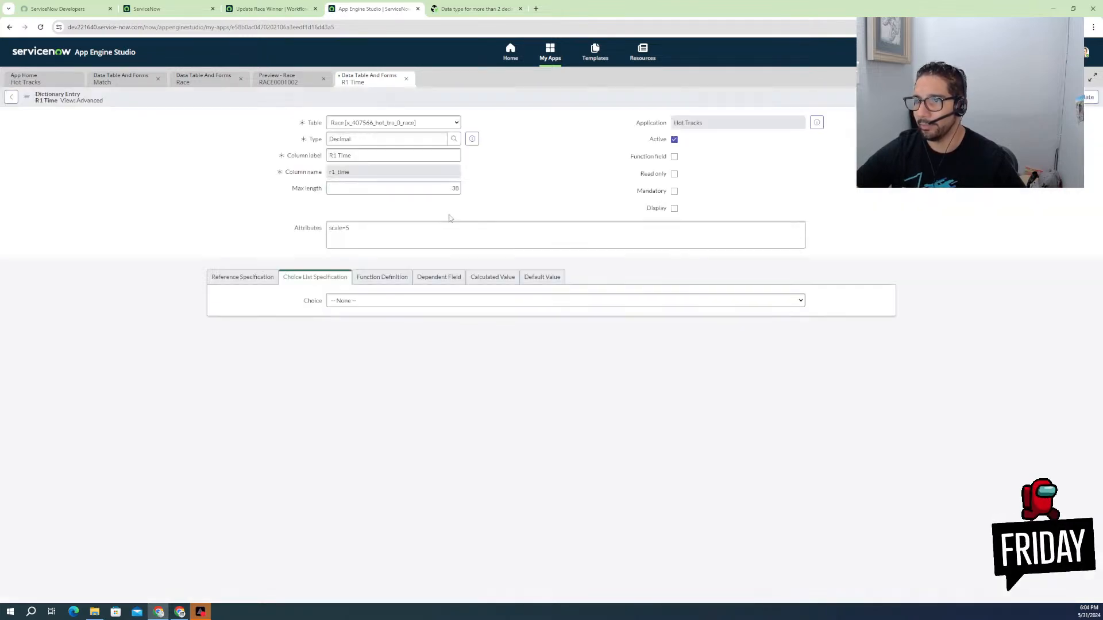
- Change the max length of the R1 Time dictionary entry and save it
left_click_drag(446, 189, 479, 190)
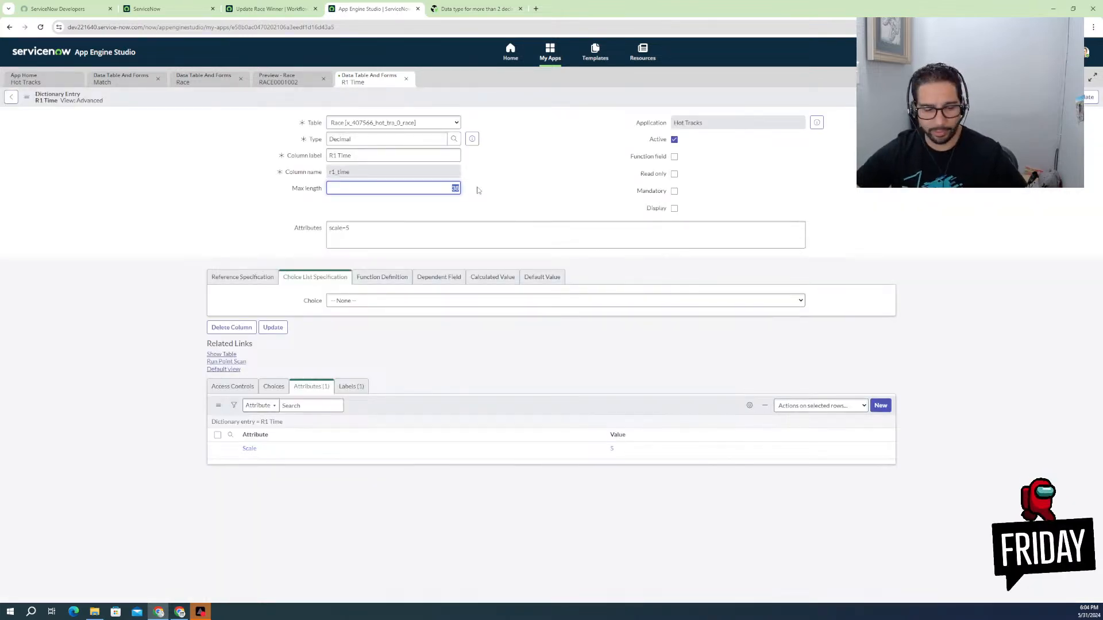
key("BackSpace")
right_click(441, 103)
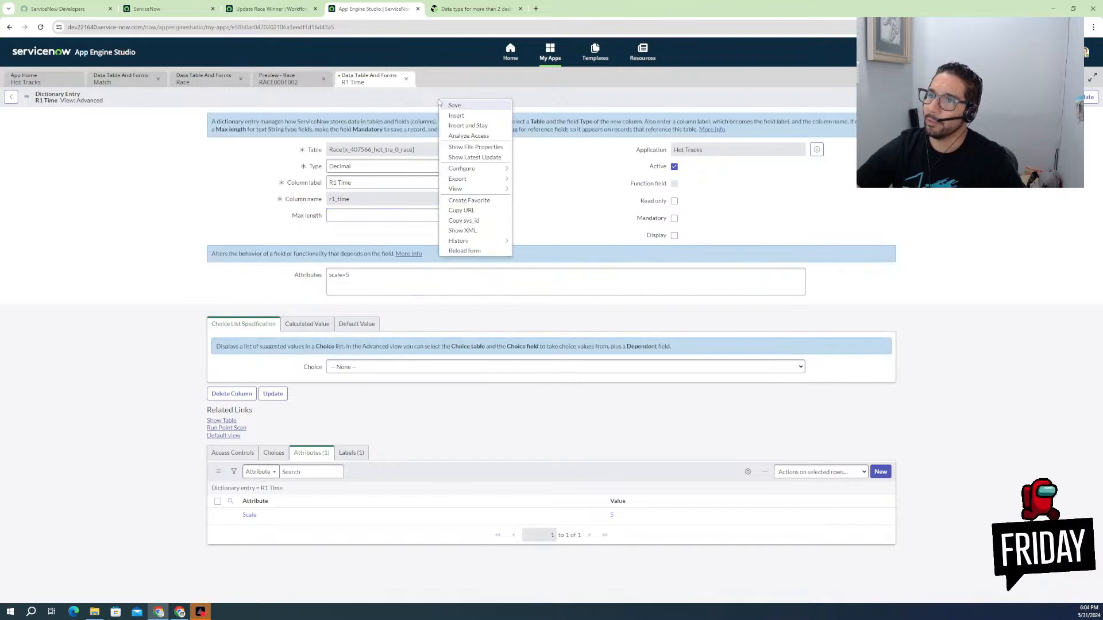
left_click(452, 108)
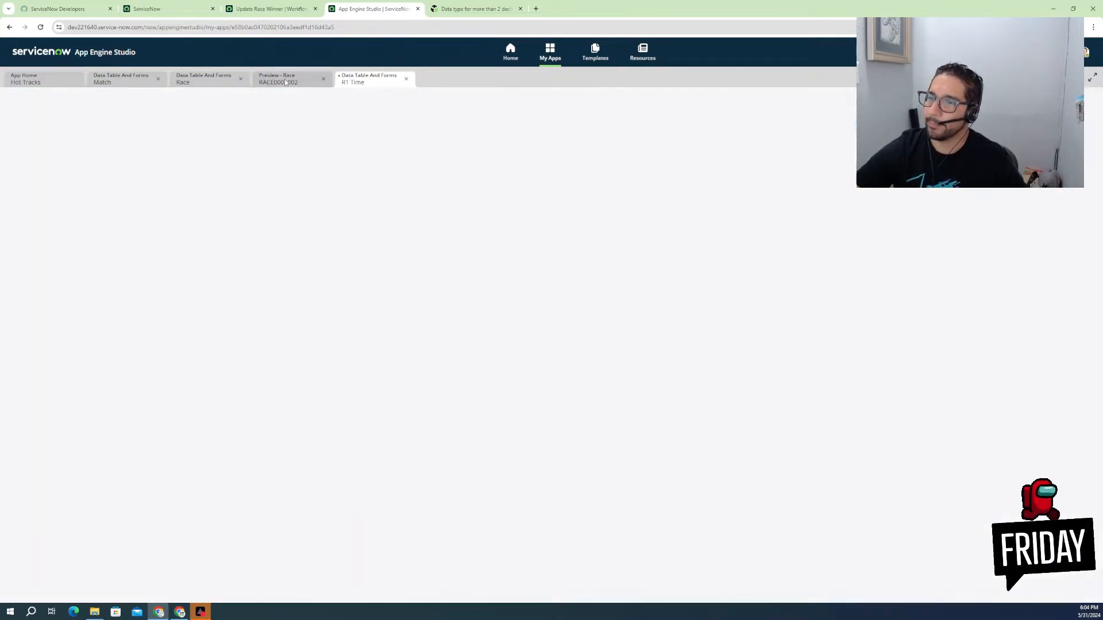
- Reload race record RACE0001002, set its R1 Time to 1.258, and save to test the decimal places
left_click(284, 81)
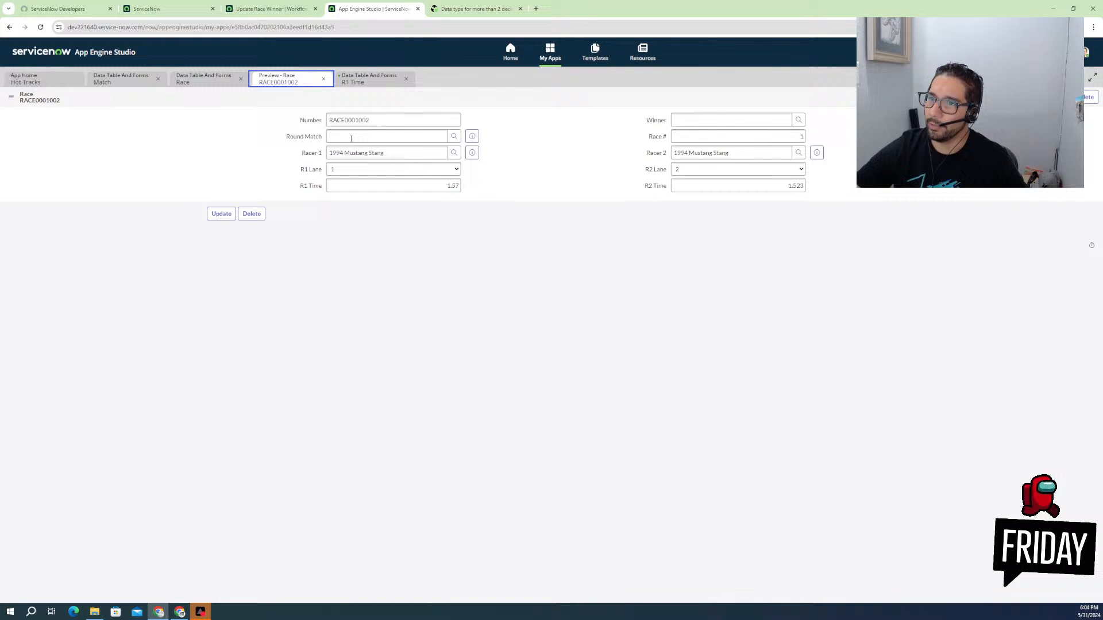
right_click(493, 97)
left_click(517, 227)
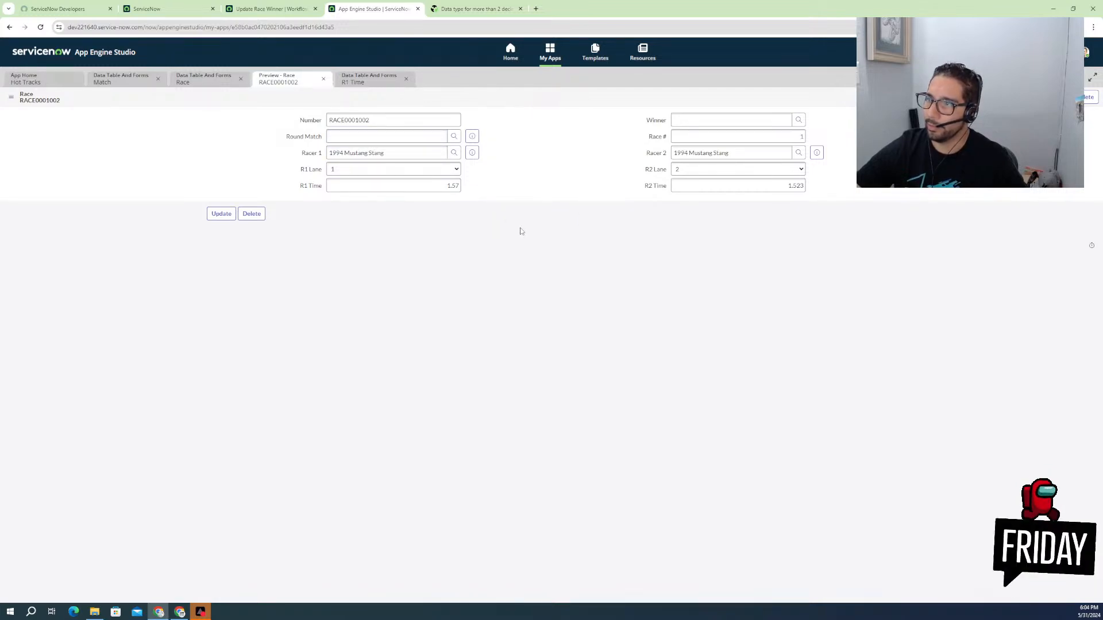
key("BackSpace")
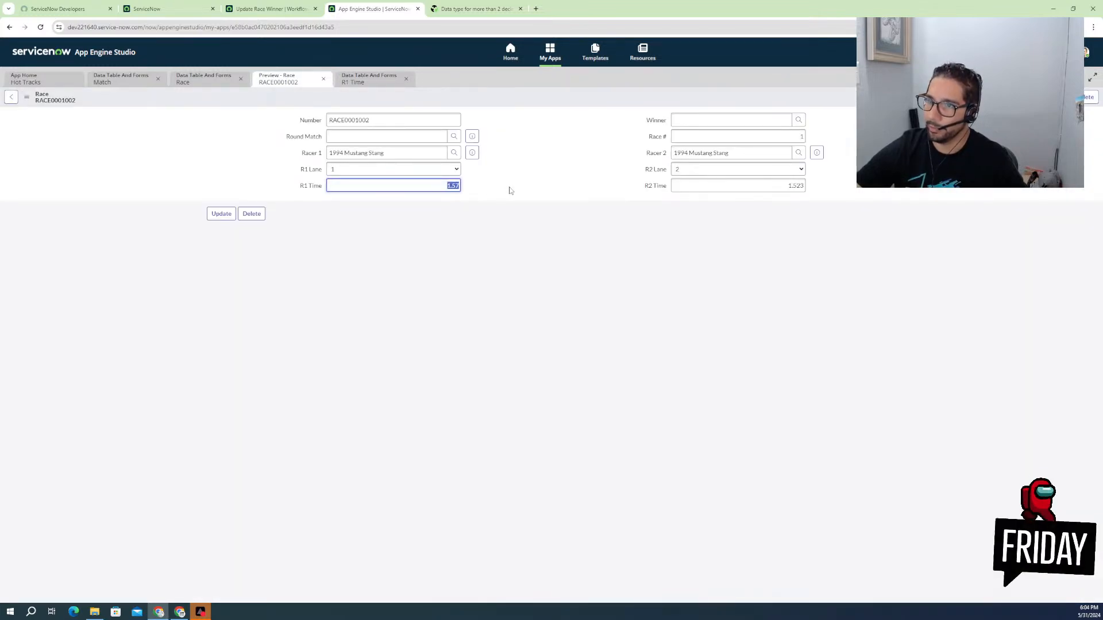
type("1")
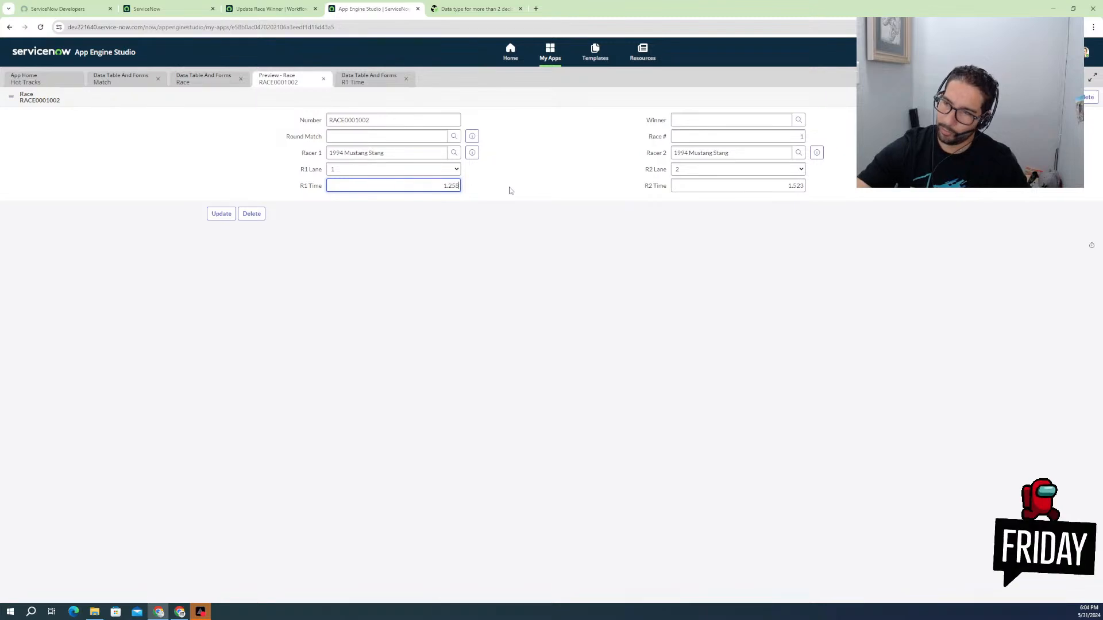
right_click(286, 102)
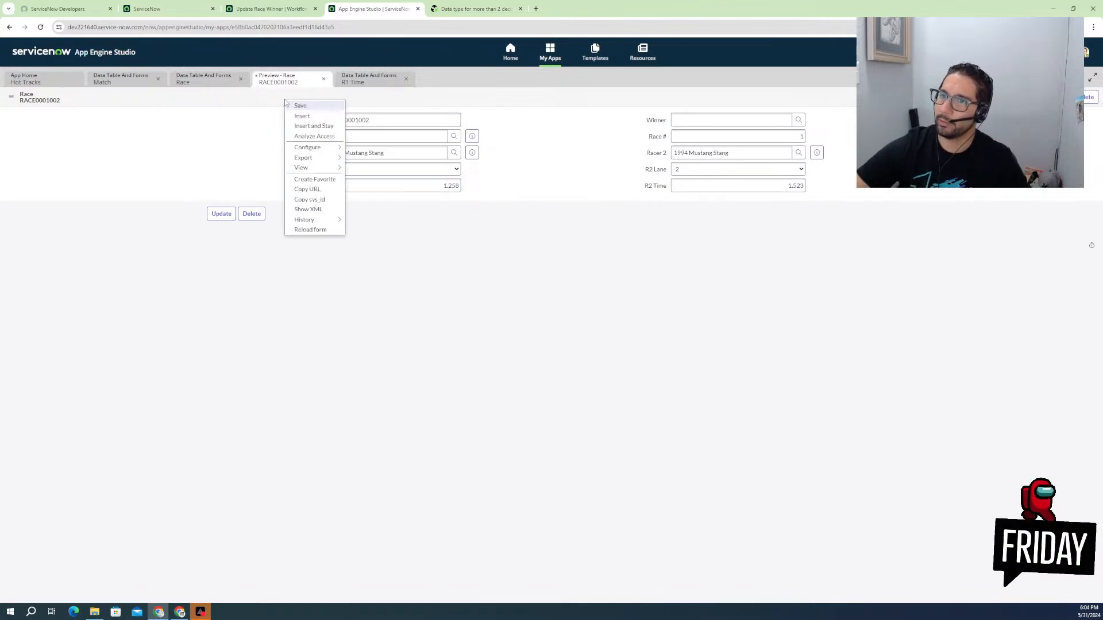
left_click(300, 106)
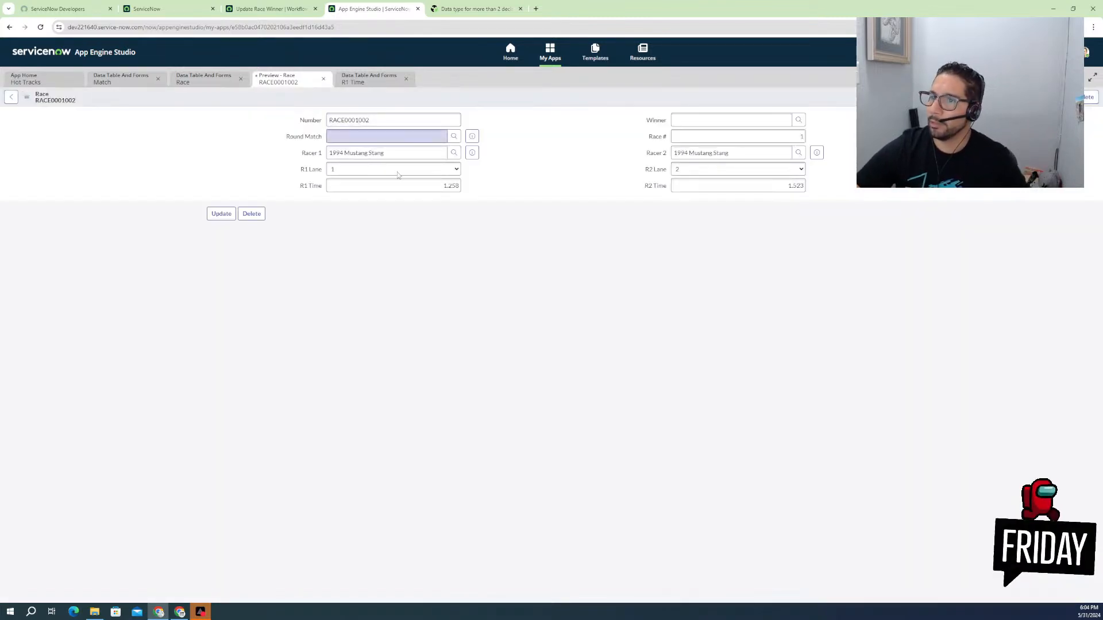
- Extend the R1 Time of RACE0001002 to 1.25802 and save to test five decimal places
left_click(453, 185)
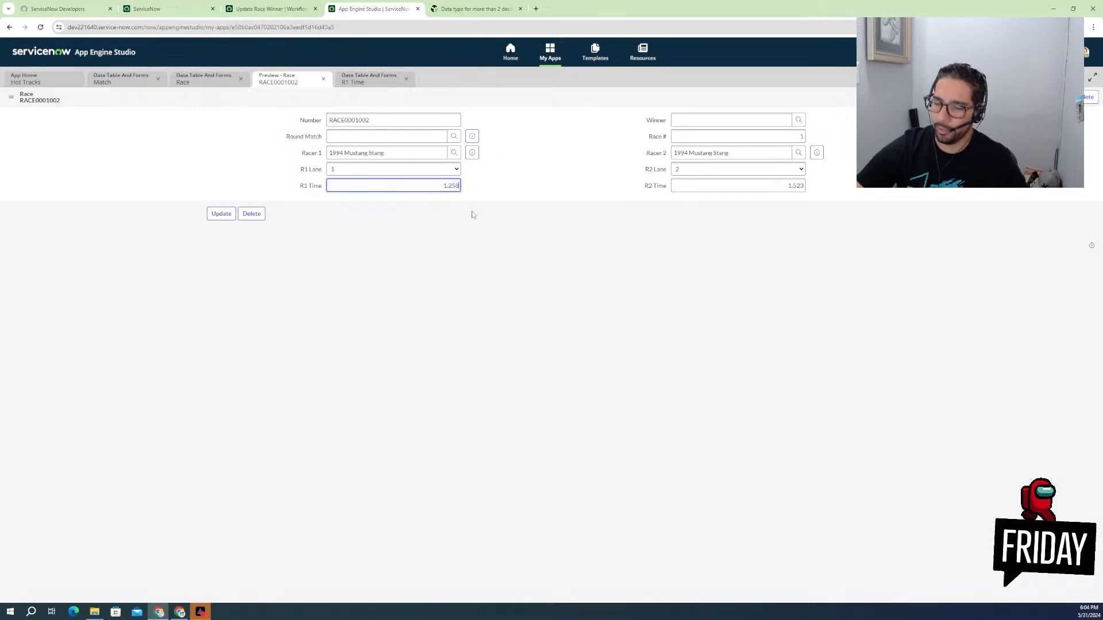
type("02")
right_click(394, 103)
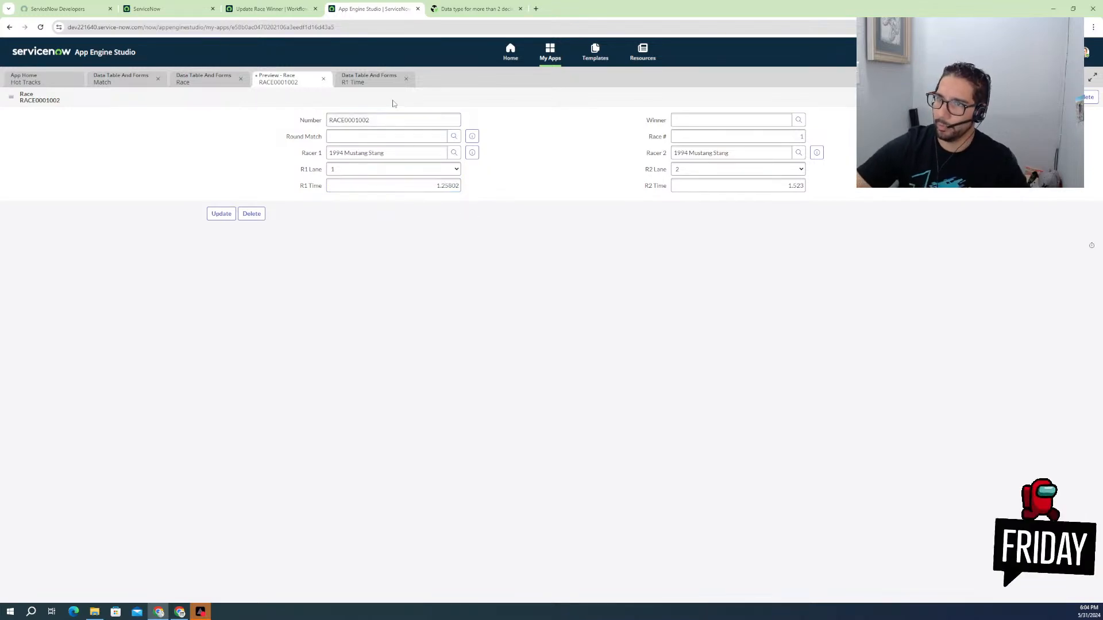
left_click(404, 107)
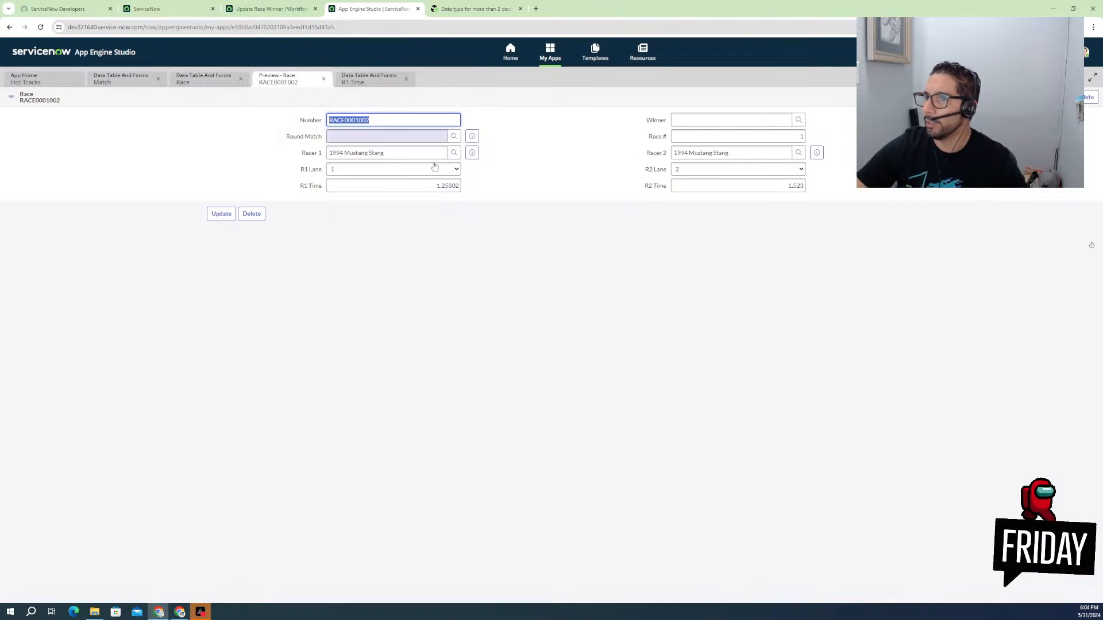
- Set the R1 Time of RACE0001002 back to 1.258 and save the record
left_click(456, 186)
key("BackSpace")
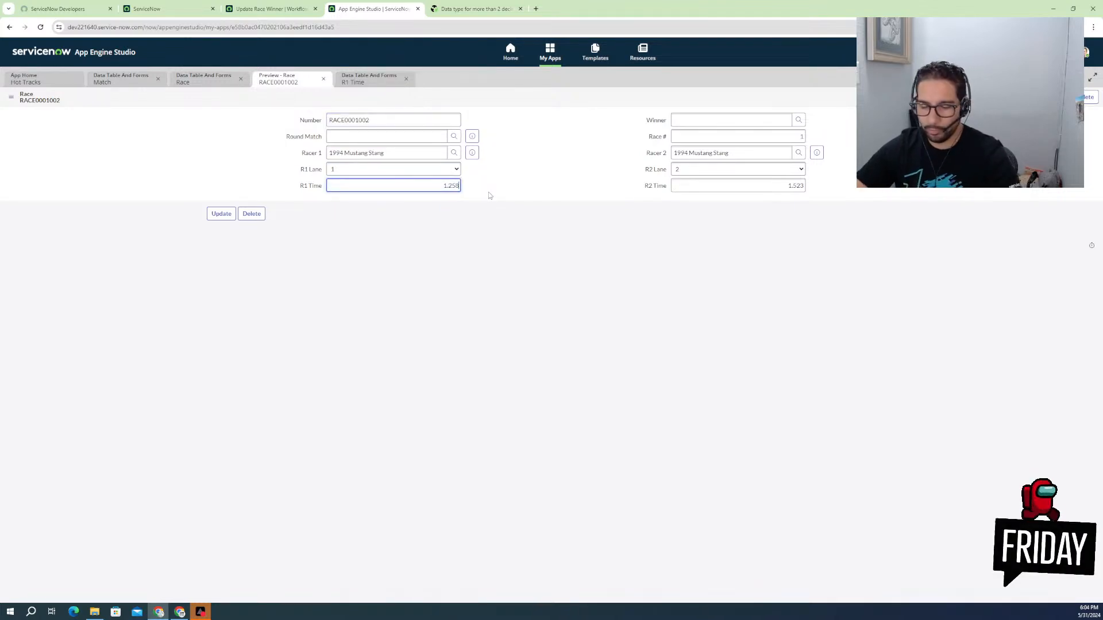
left_click(529, 212)
right_click(482, 105)
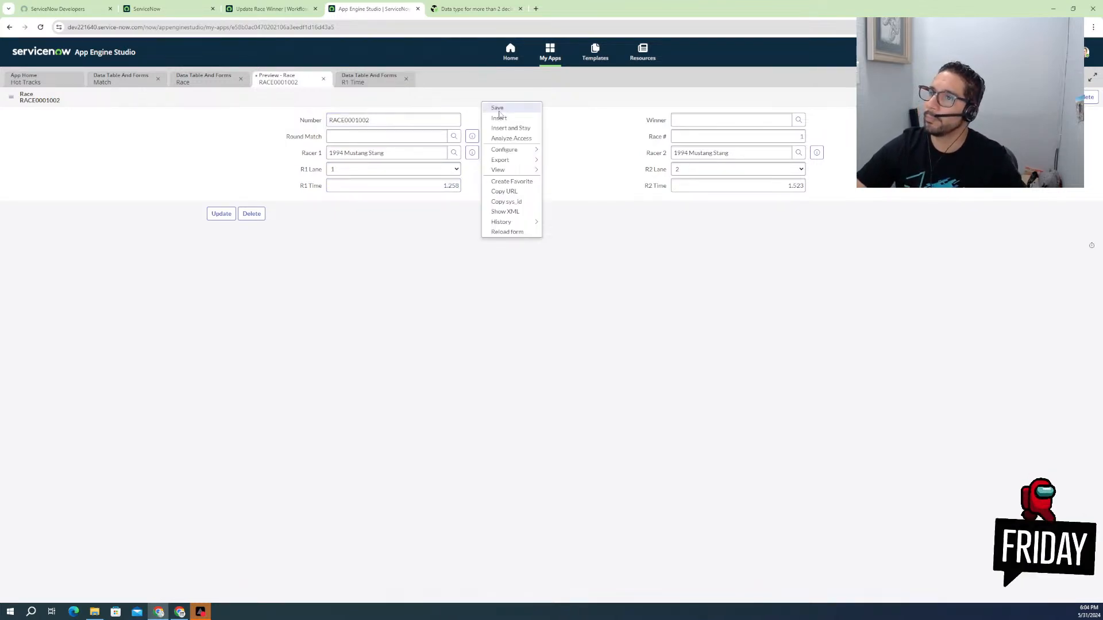
left_click(498, 108)
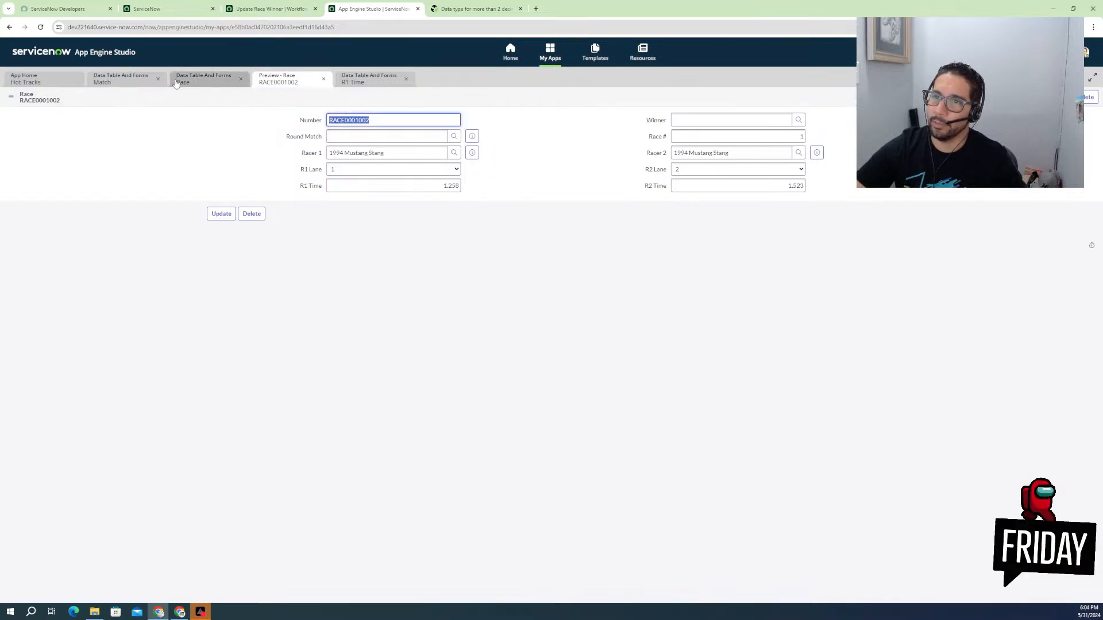
- Switch the Match table to its fields view and open the properties of the Fastest Time field
left_click(122, 81)
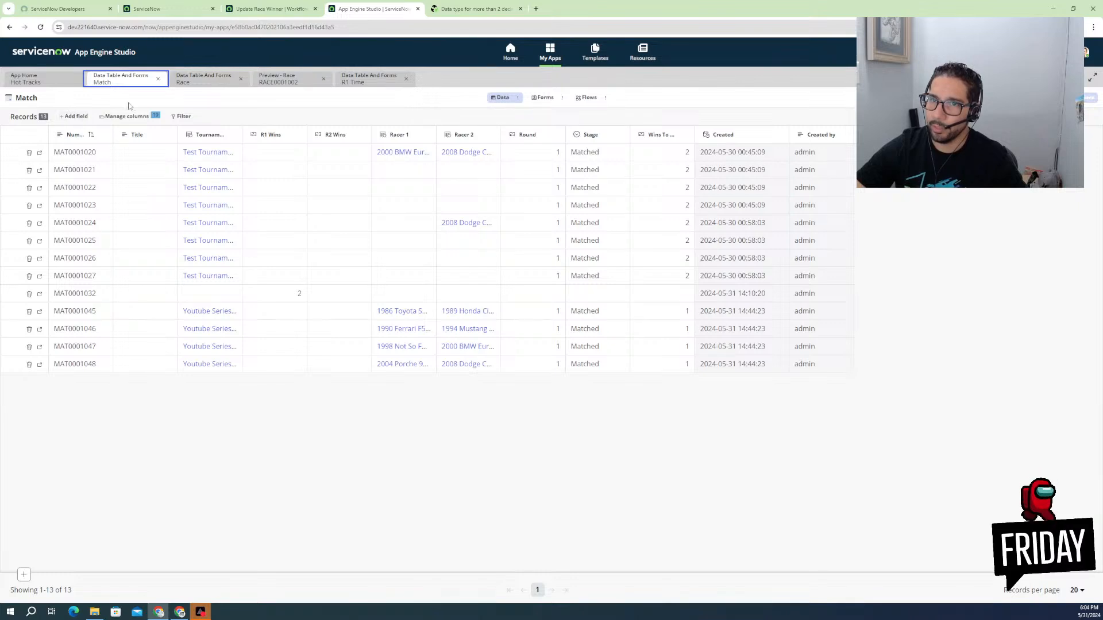
left_click(517, 98)
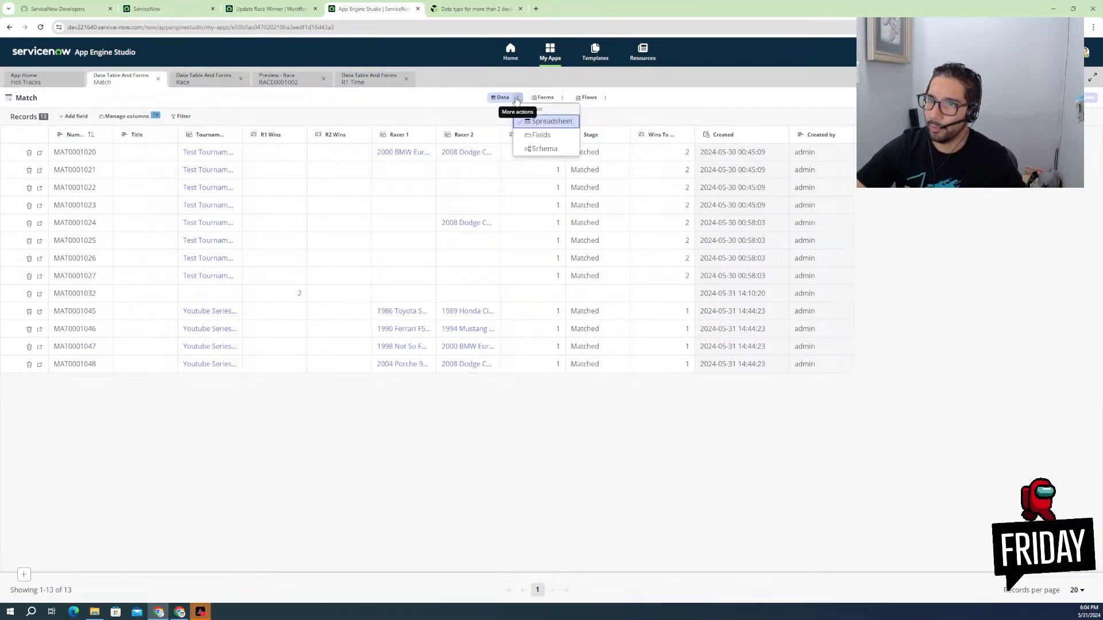
key("Escape")
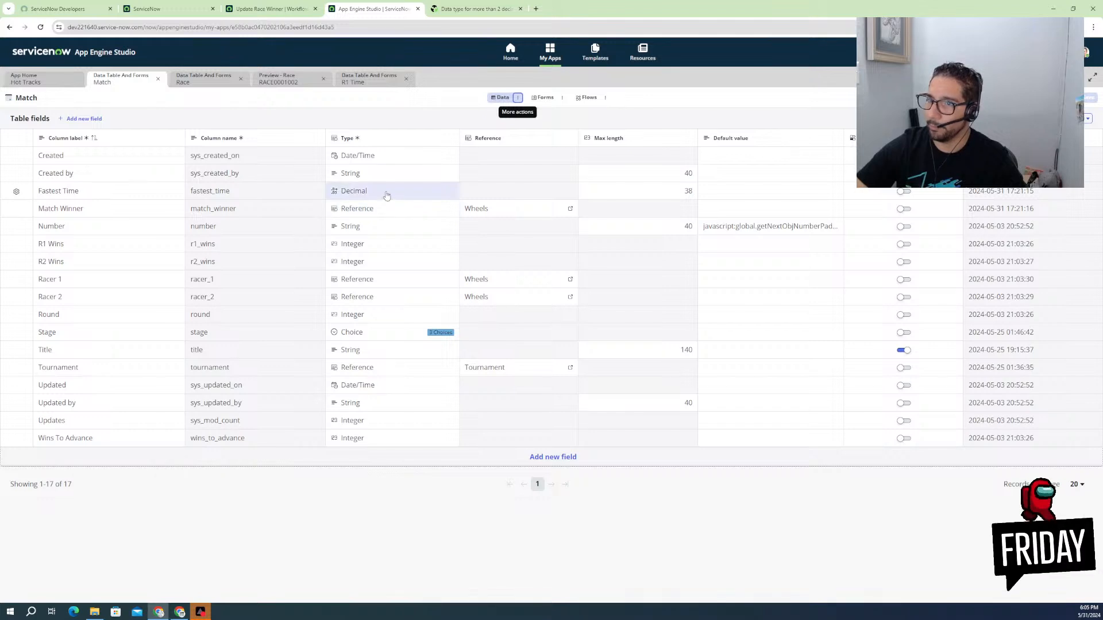
left_click(16, 190)
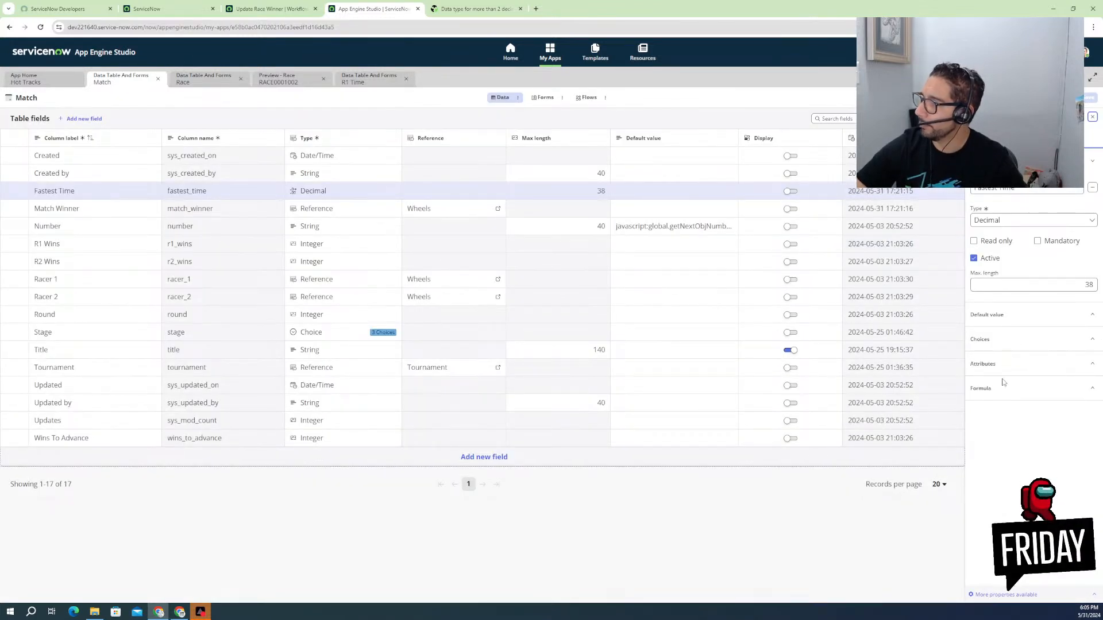
- Add a scale attribute with value 5 to the Match table's Fastest Time field and apply it
left_click(998, 372)
left_click(1034, 390)
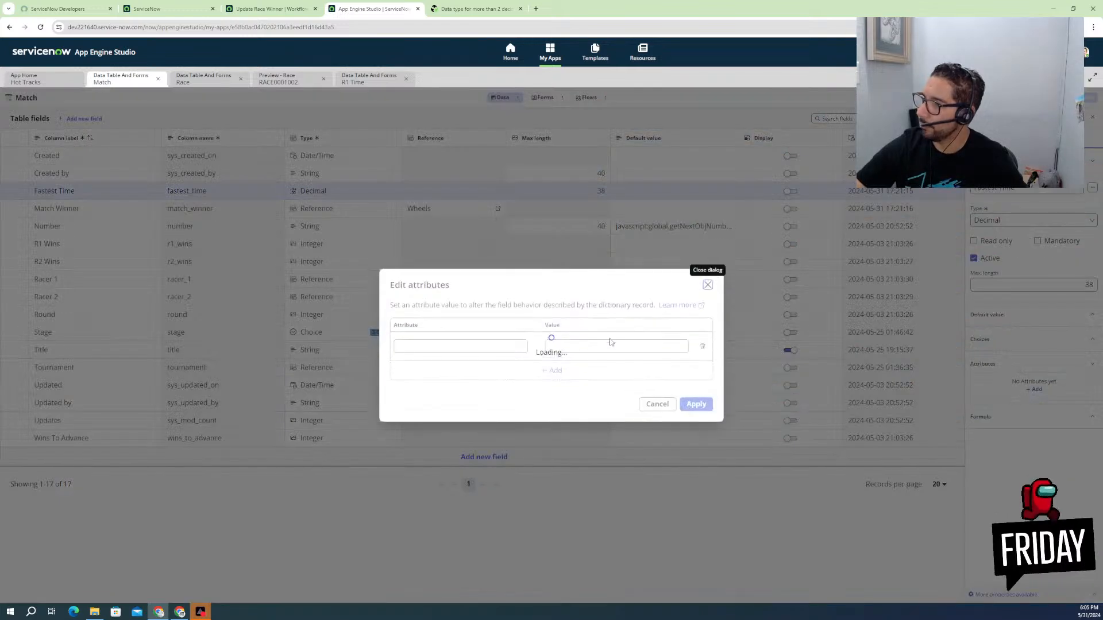
left_click(490, 347)
type("sa")
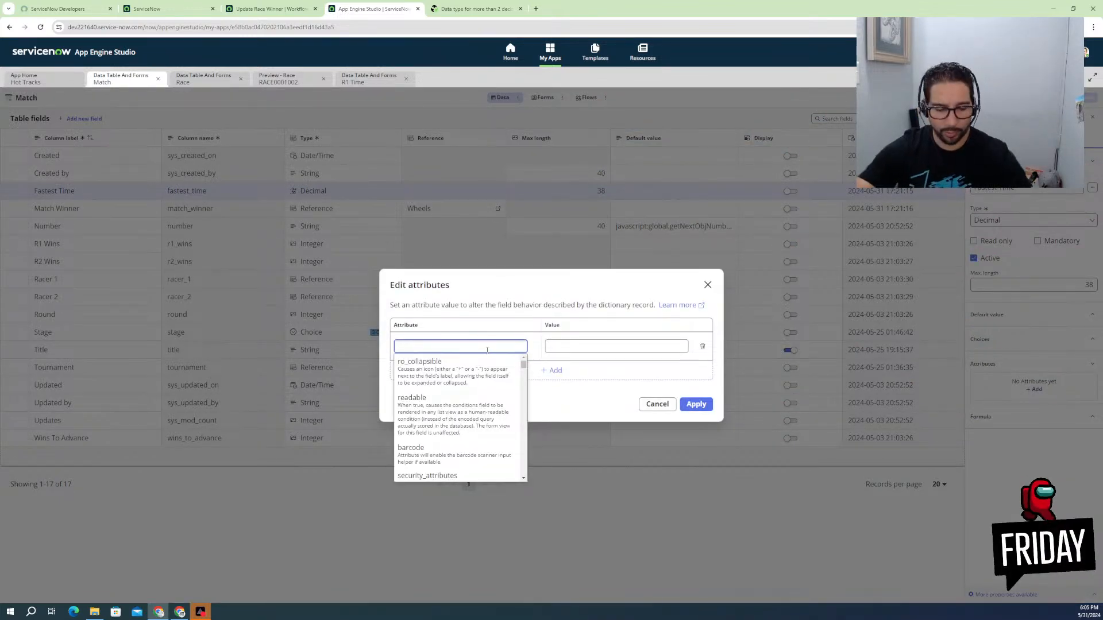
type("le")
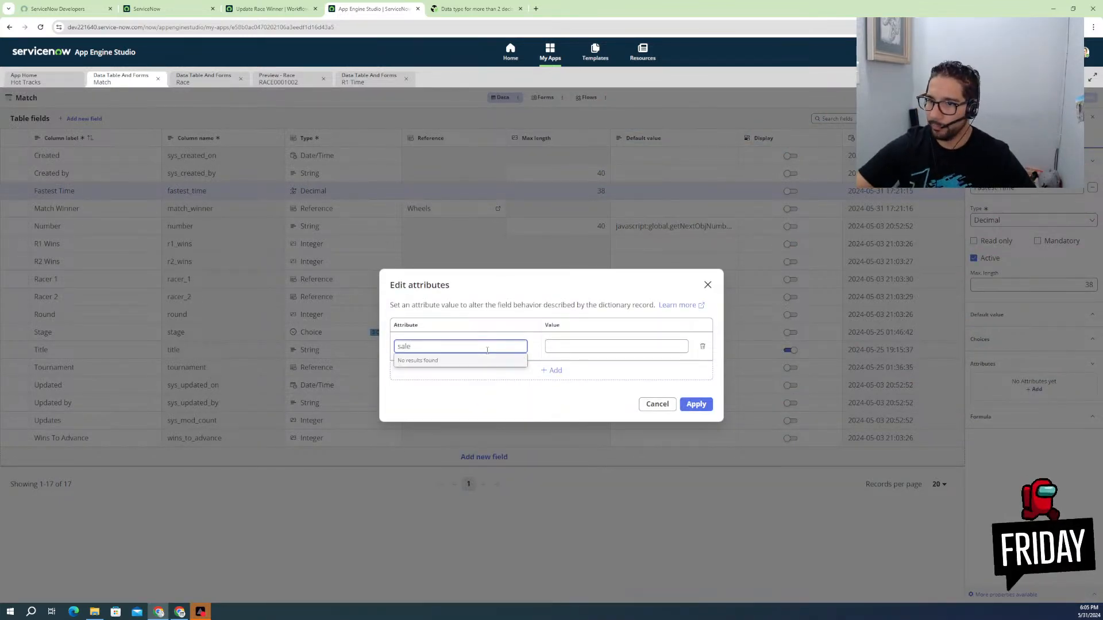
type("c")
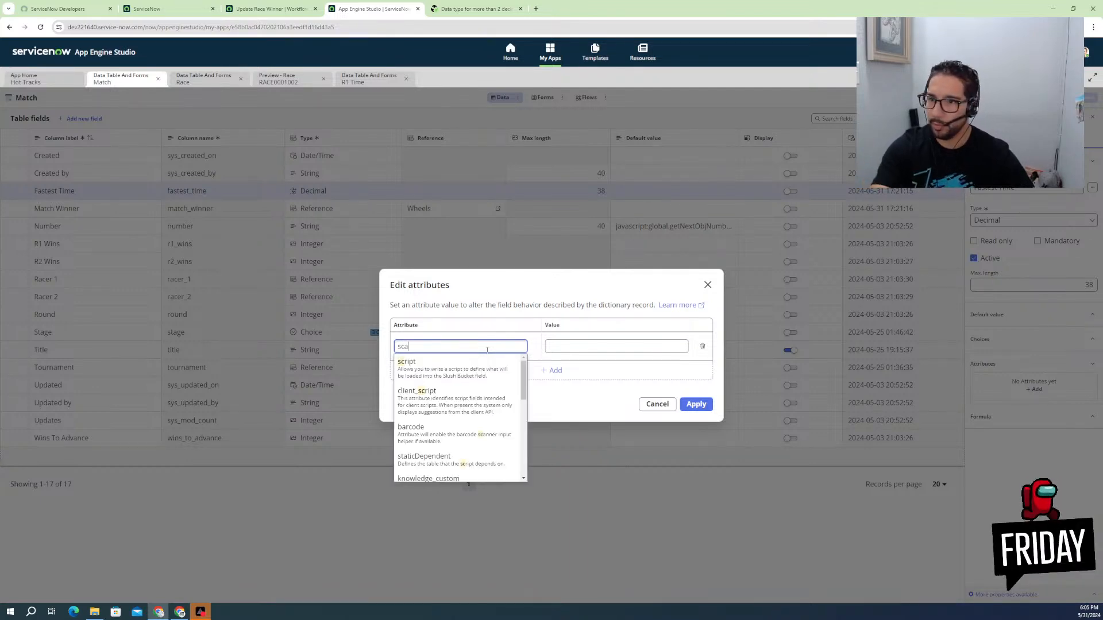
type("al")
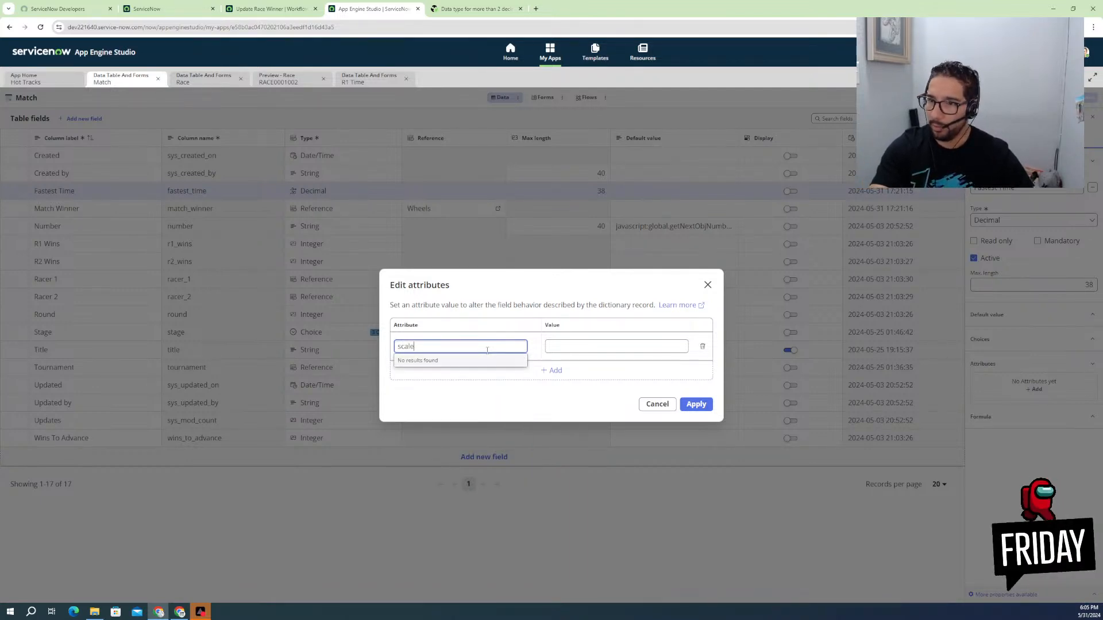
type("e")
left_click(592, 346)
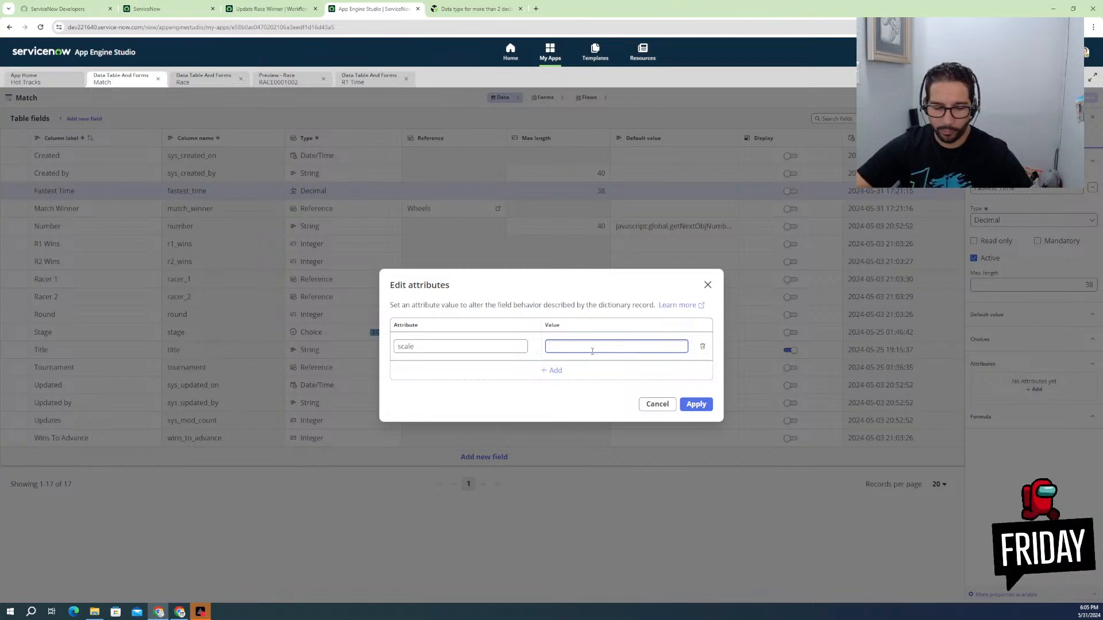
type("5")
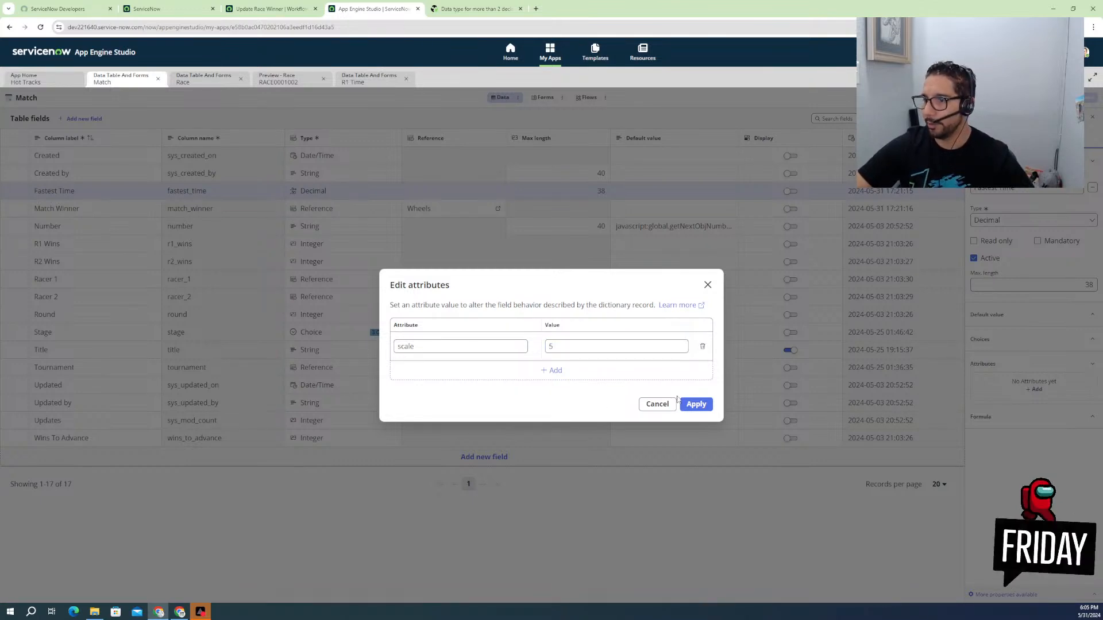
left_click(695, 404)
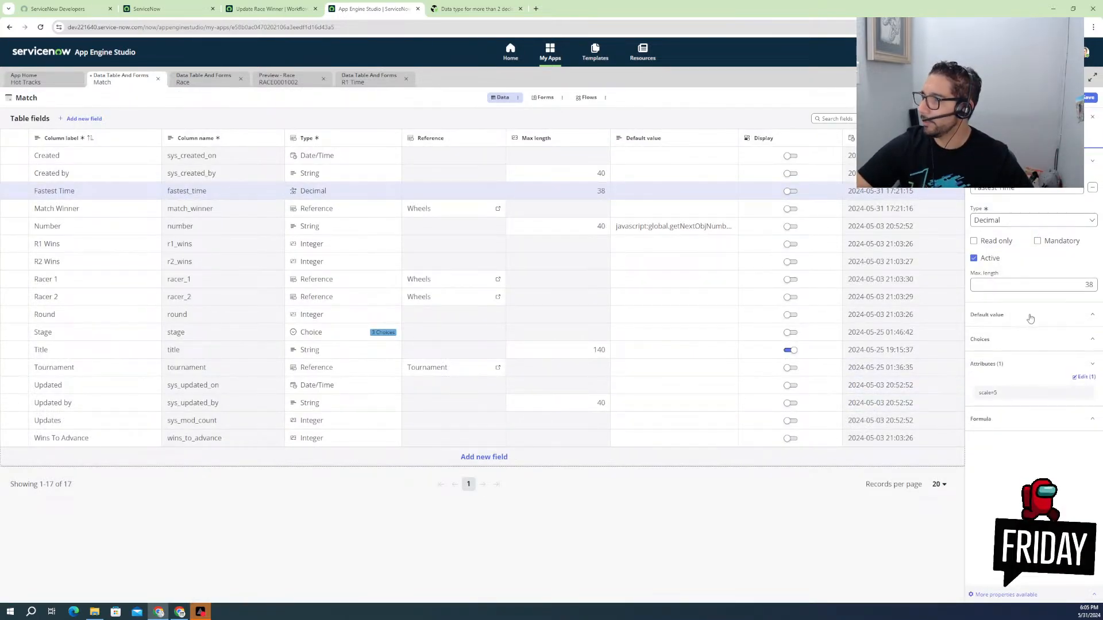
- Set the Fastest Time field's max length to 20 and save the Match table
left_click(1056, 283)
left_click_drag(1079, 284, 1102, 289)
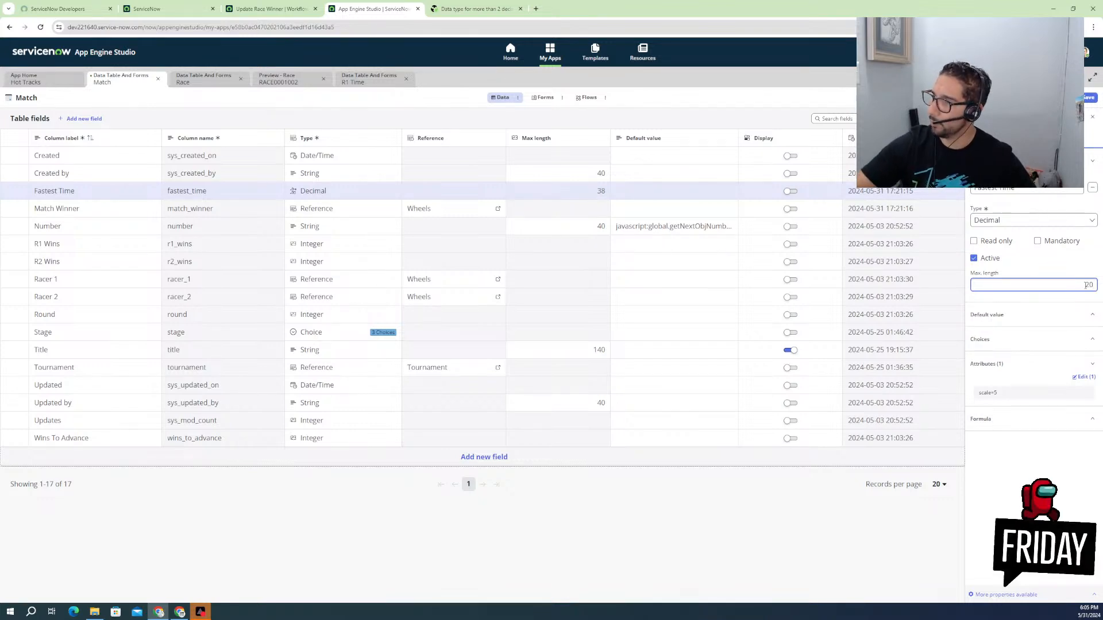
type("20")
left_click(1087, 99)
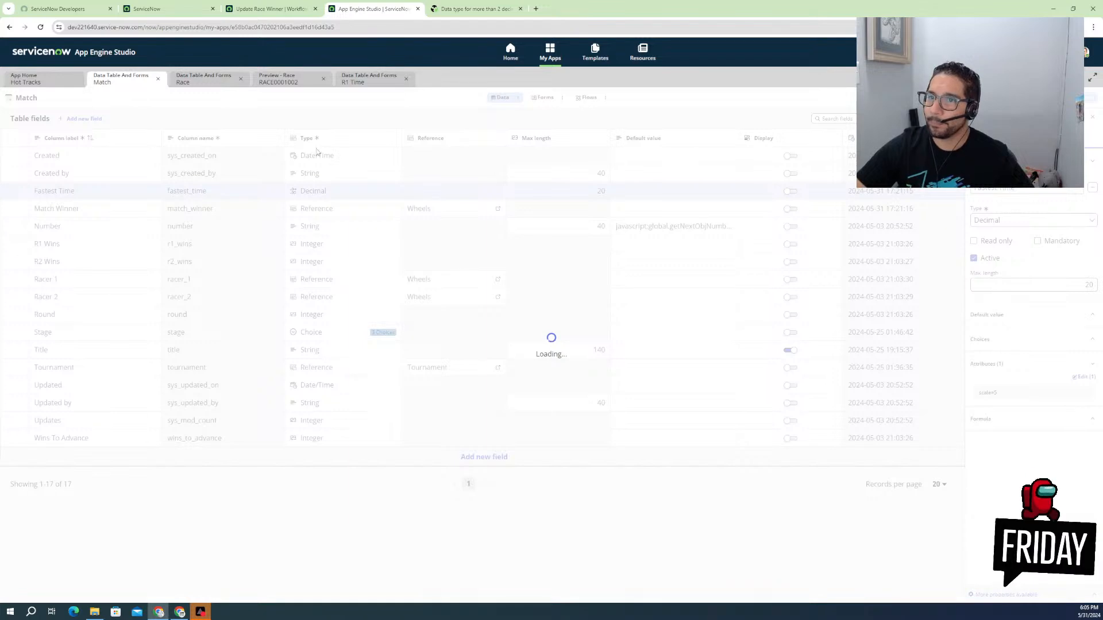
- Open the full match record referenced by the Round Match field of race RACE0001002
left_click(261, 83)
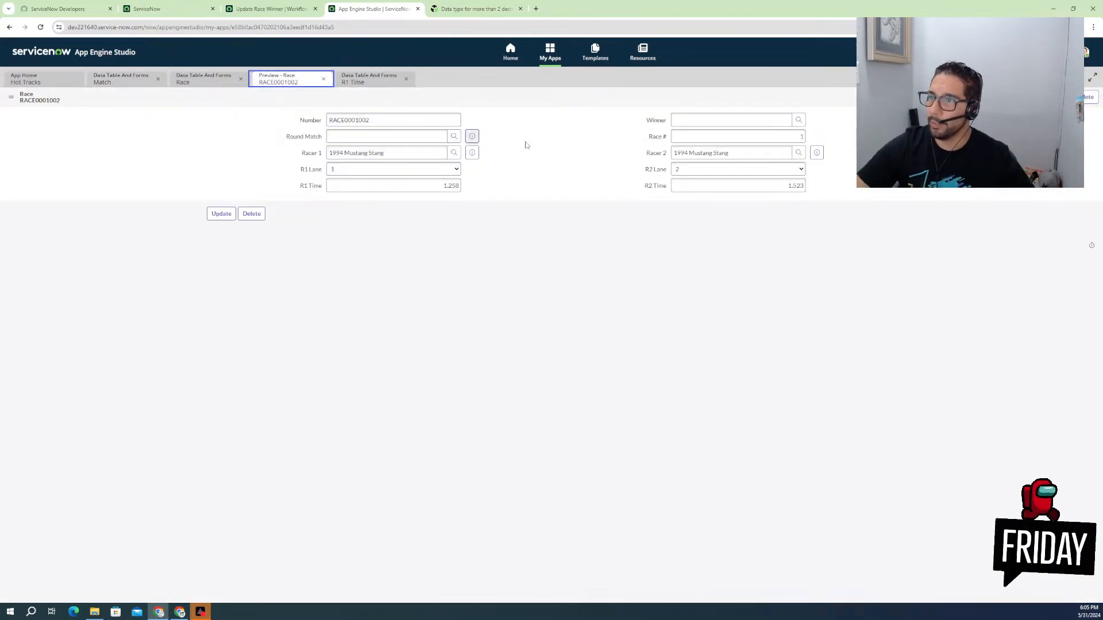
left_click(473, 137)
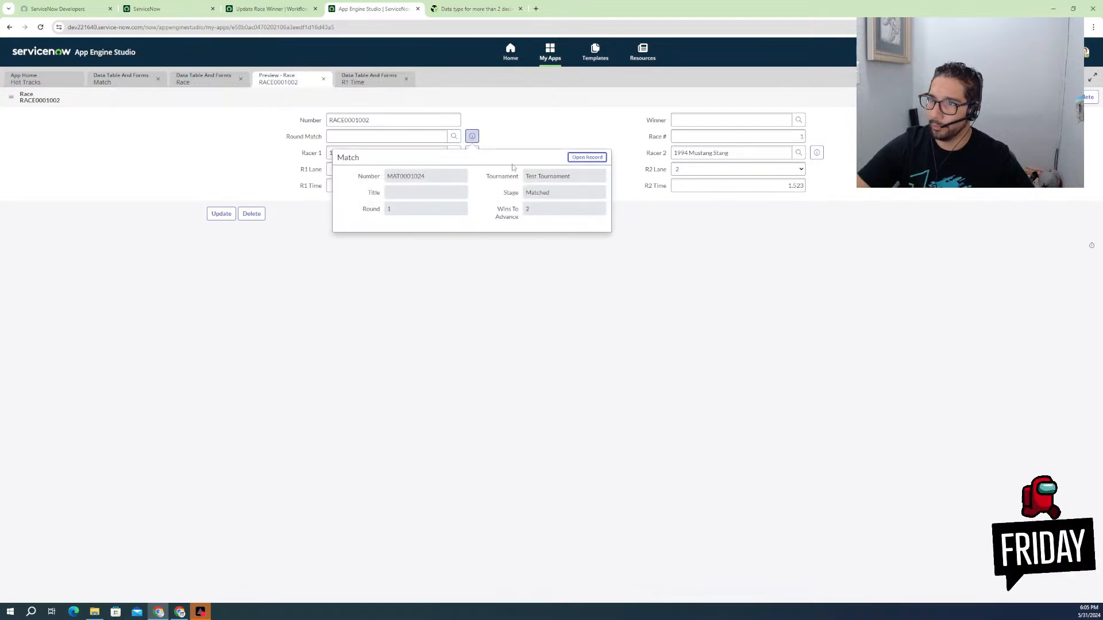
left_click(586, 157)
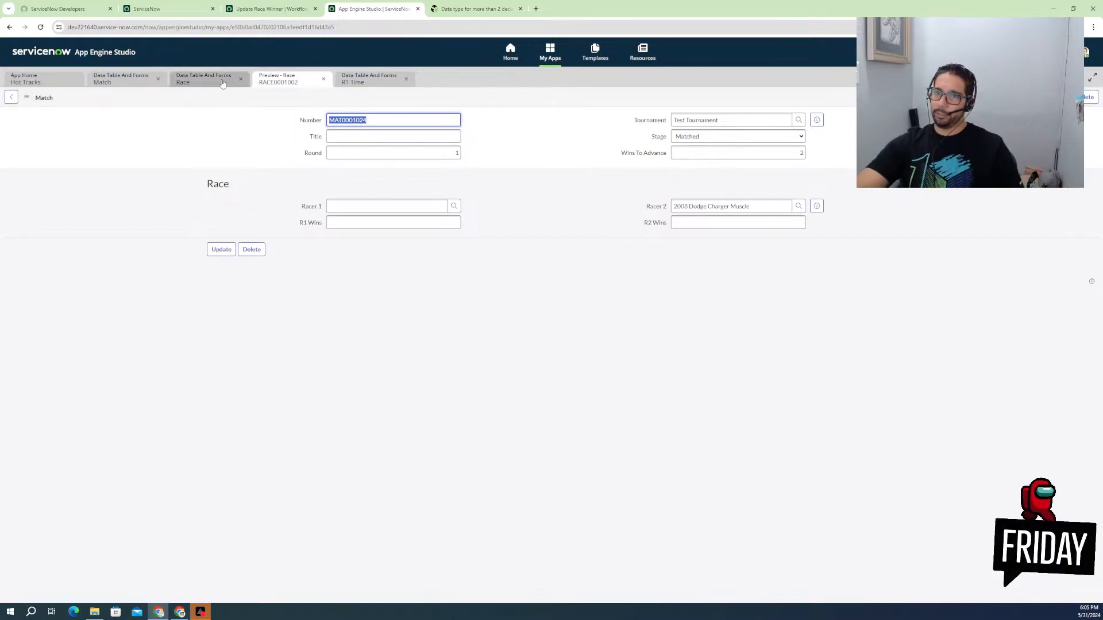
- Add the Match Winner and Fastest Time fields beneath Wins To Advance and Round on the Match form, and save it
left_click(122, 79)
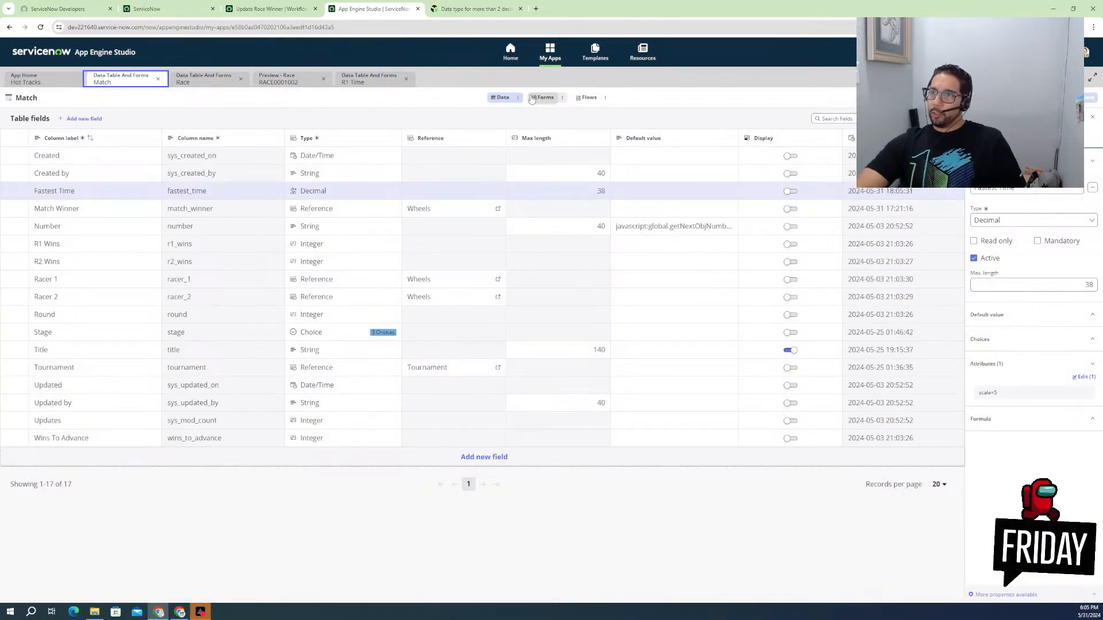
left_click(541, 99)
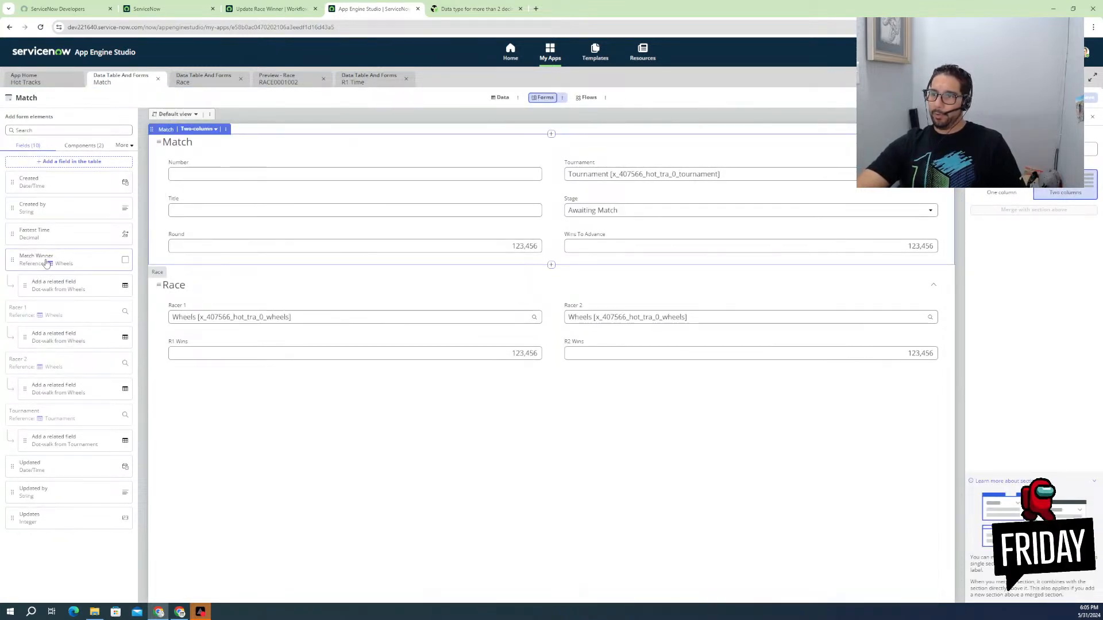
left_click_drag(47, 263, 576, 273)
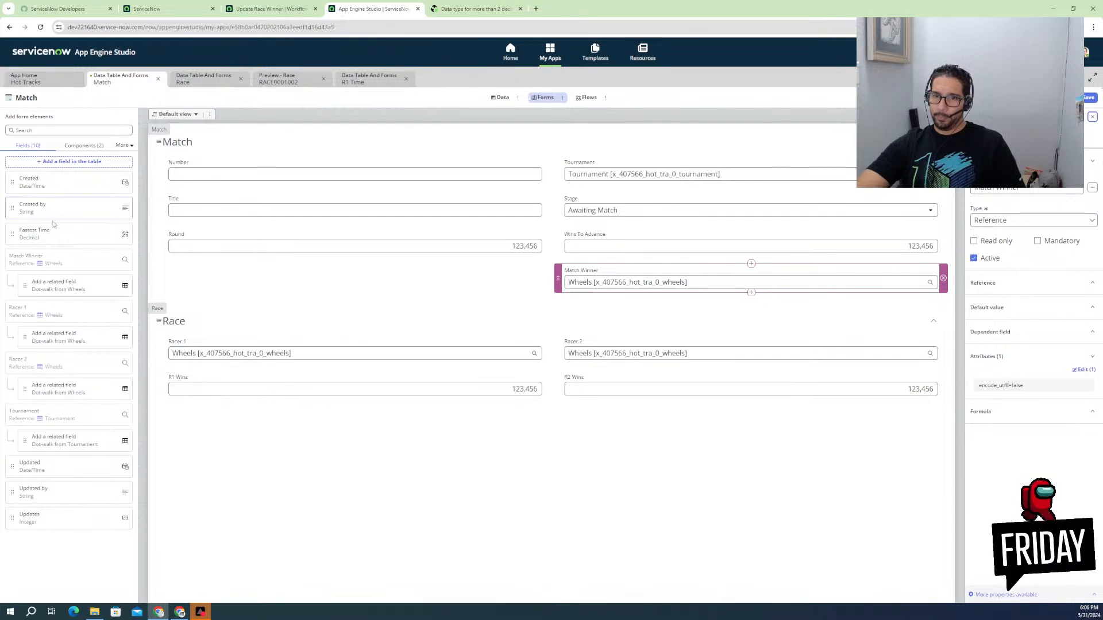
left_click_drag(52, 236, 275, 273)
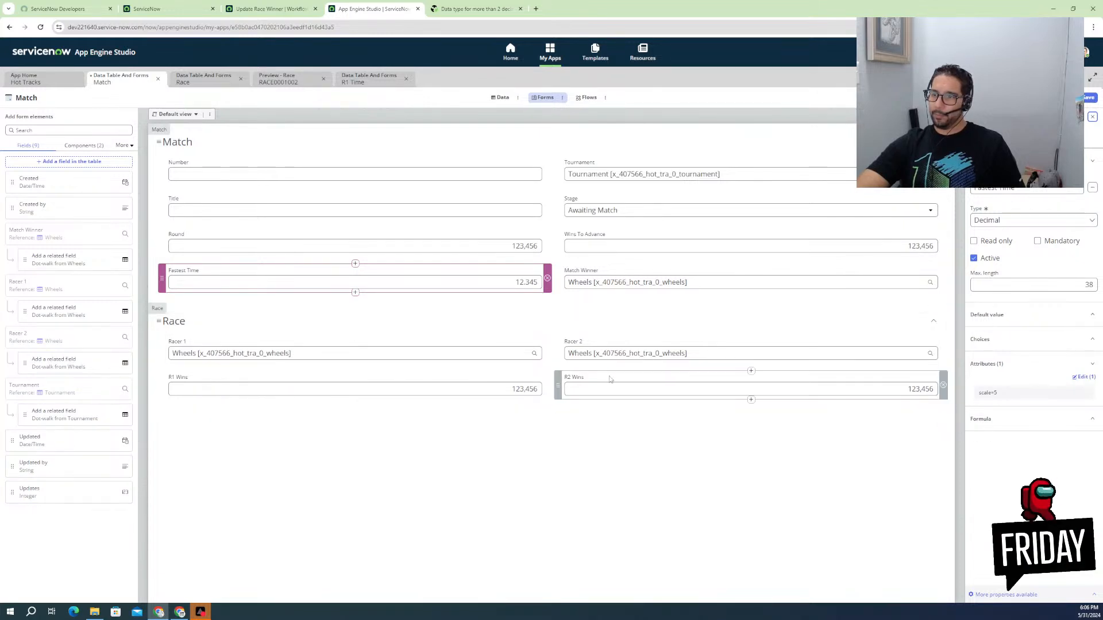
left_click(1089, 98)
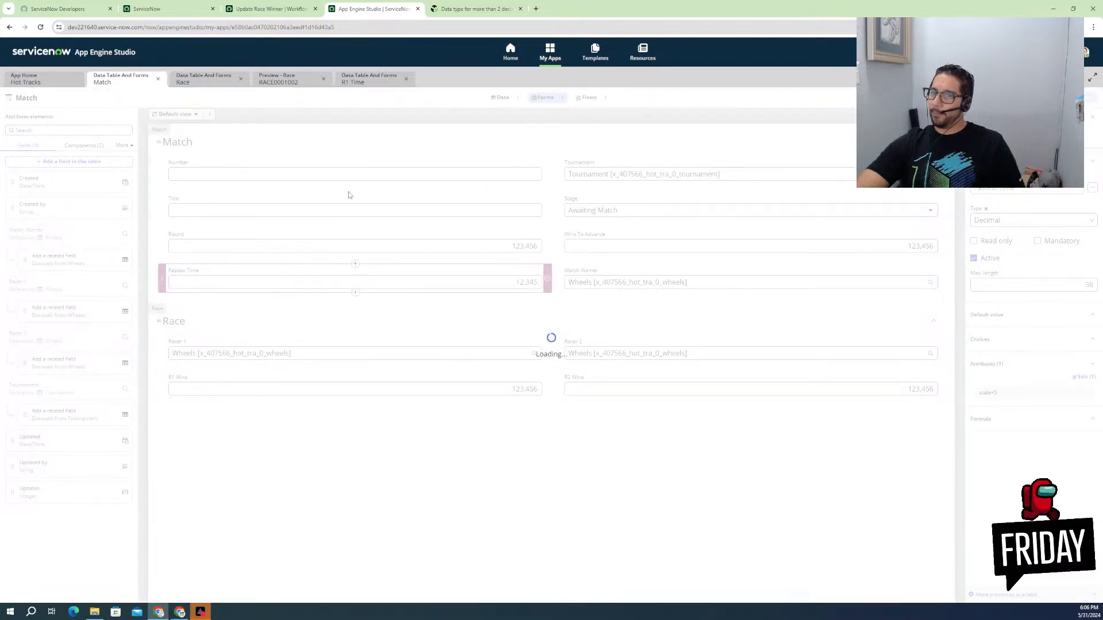
- Make the Number field the display field of the Race table and save the table
left_click(59, 83)
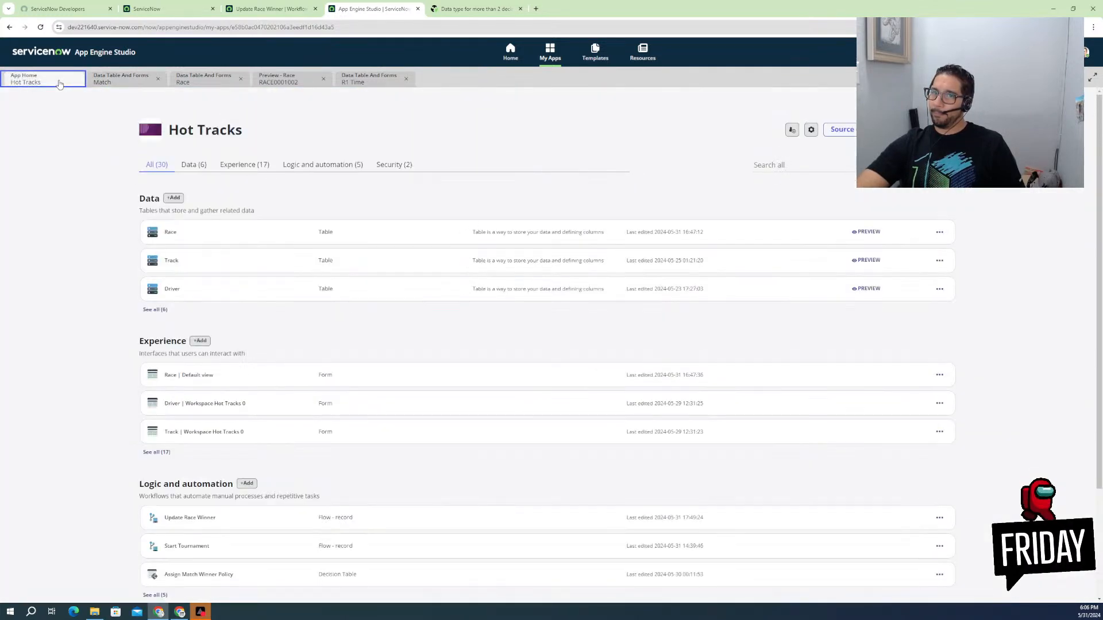
left_click(123, 80)
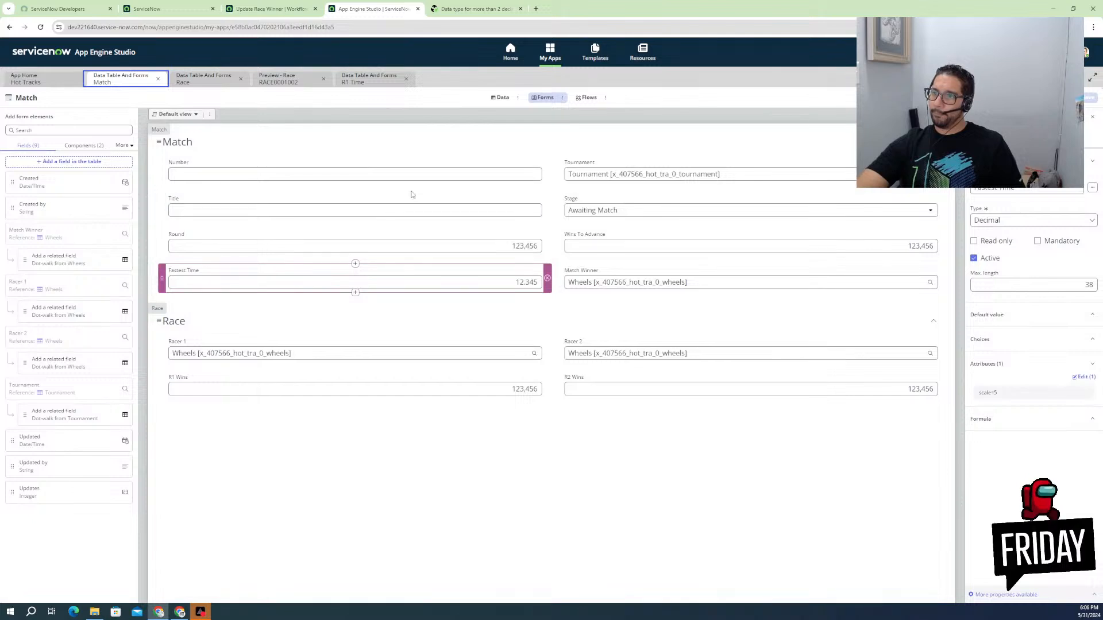
left_click(189, 81)
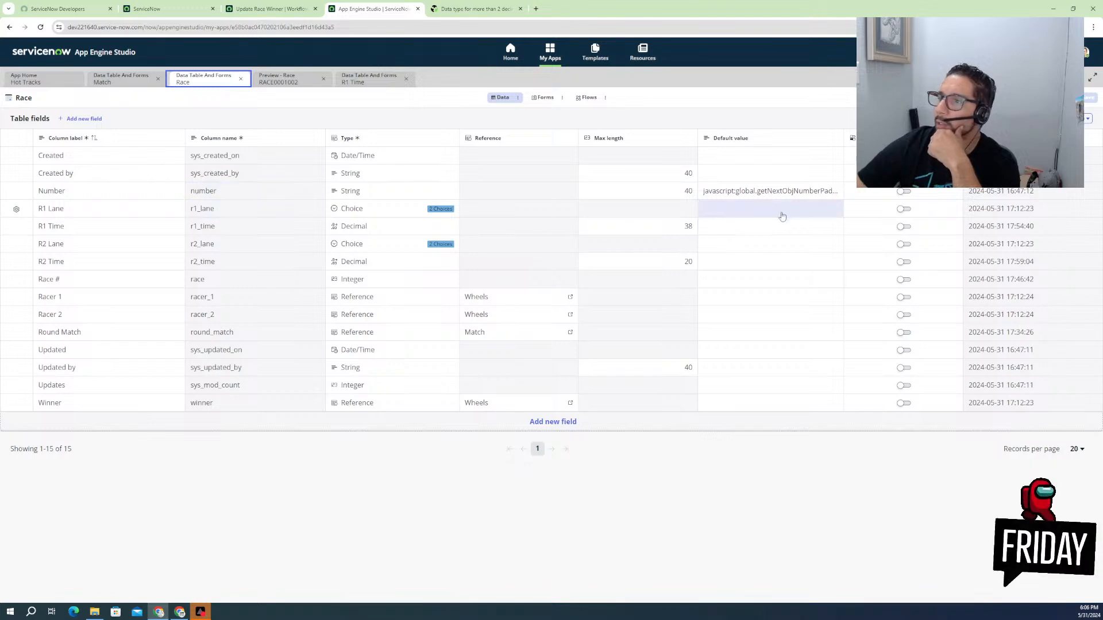
left_click(903, 191)
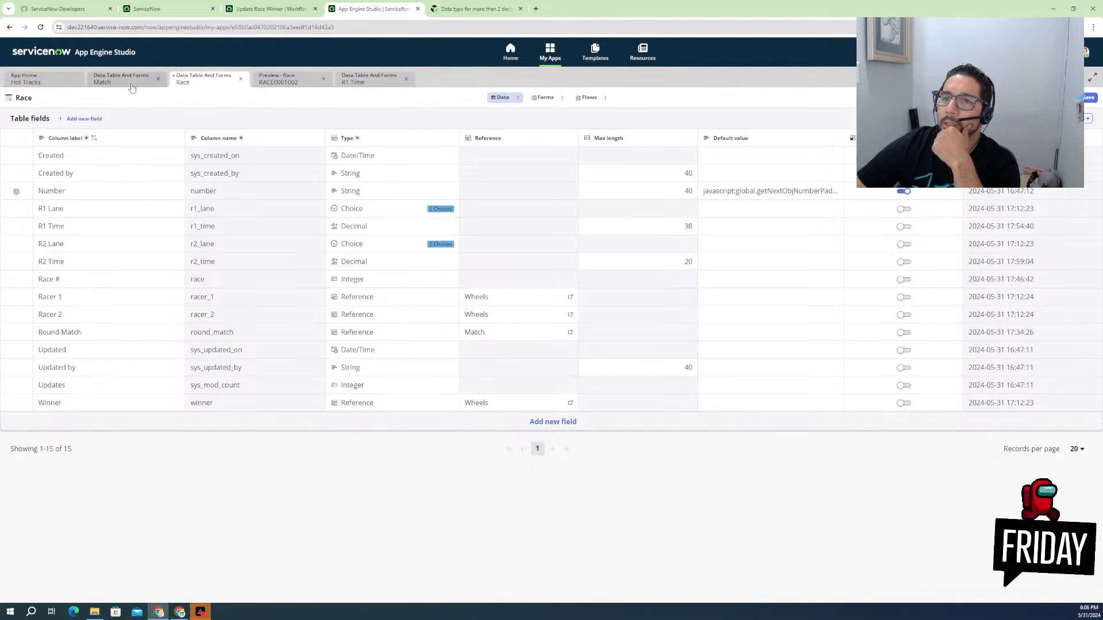
left_click(1088, 97)
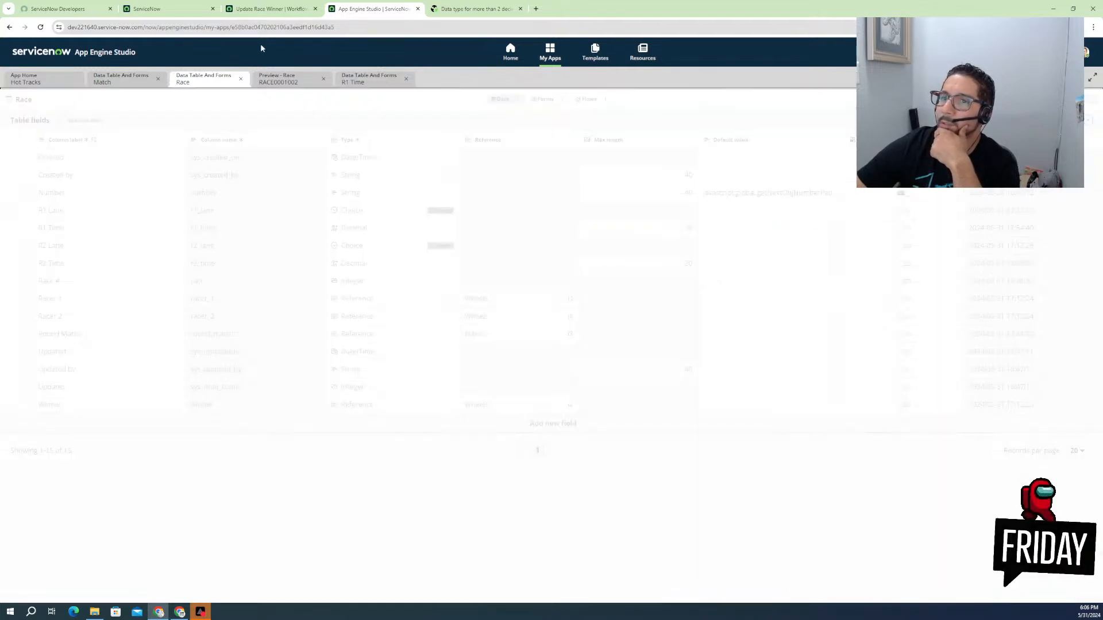
- Start a CONCATENATE formula for the Title field in the Match table's fields view
left_click(133, 81)
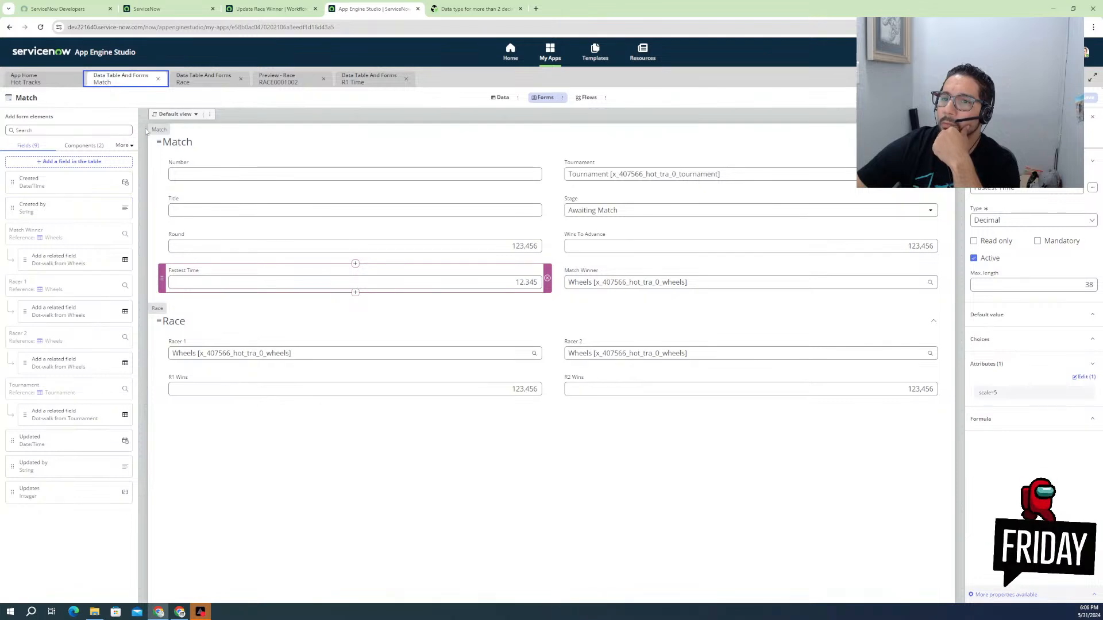
left_click(500, 97)
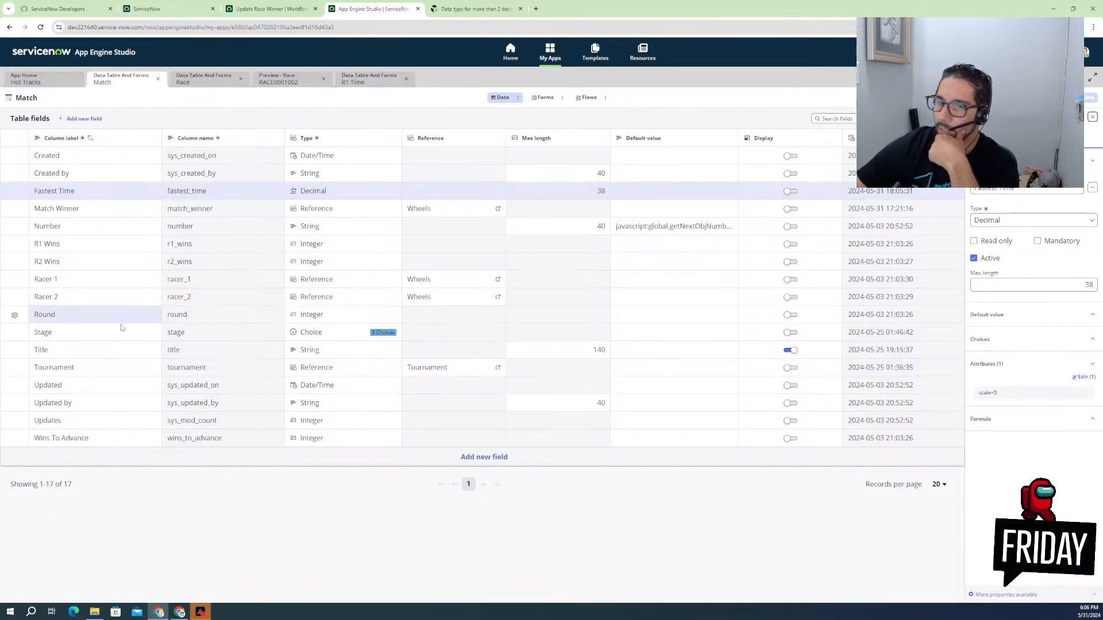
left_click(87, 350)
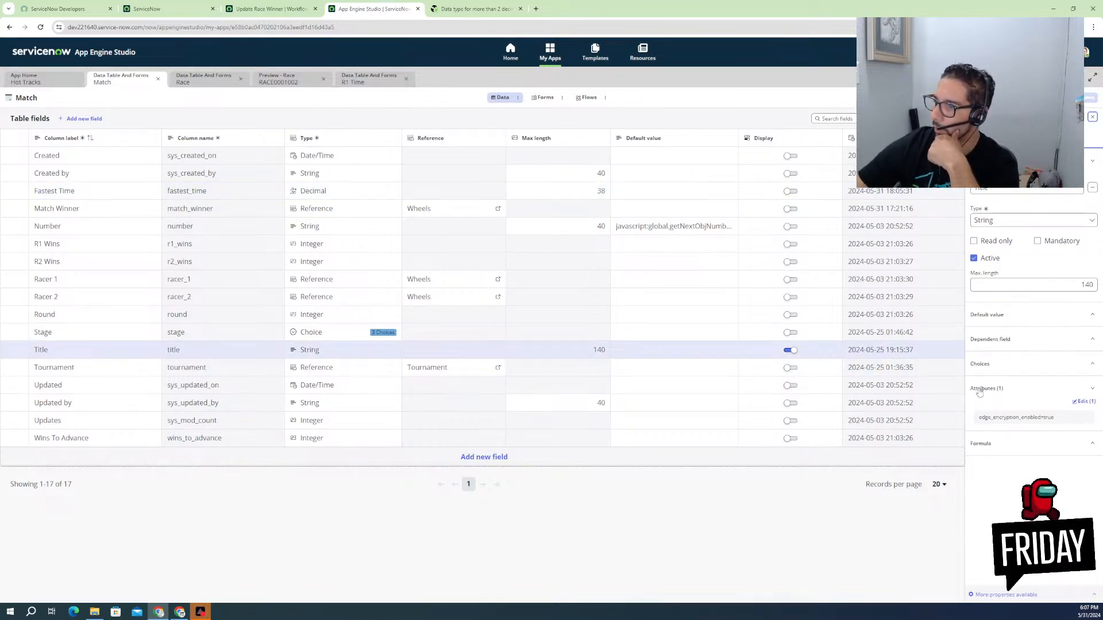
left_click(1008, 444)
left_click(1036, 467)
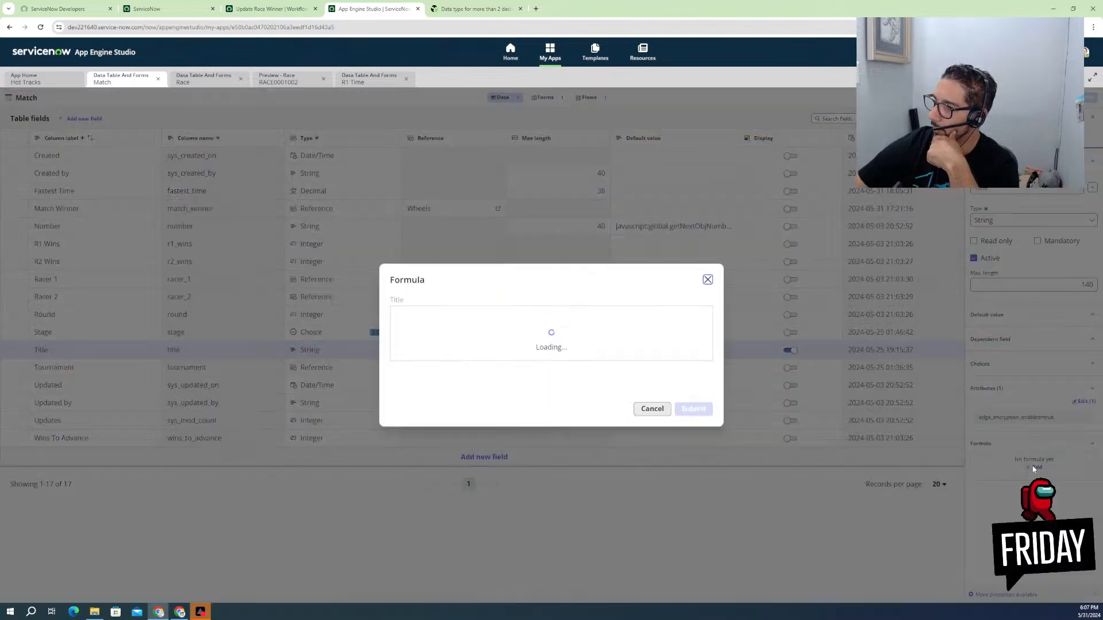
type("CONCATENATE()")
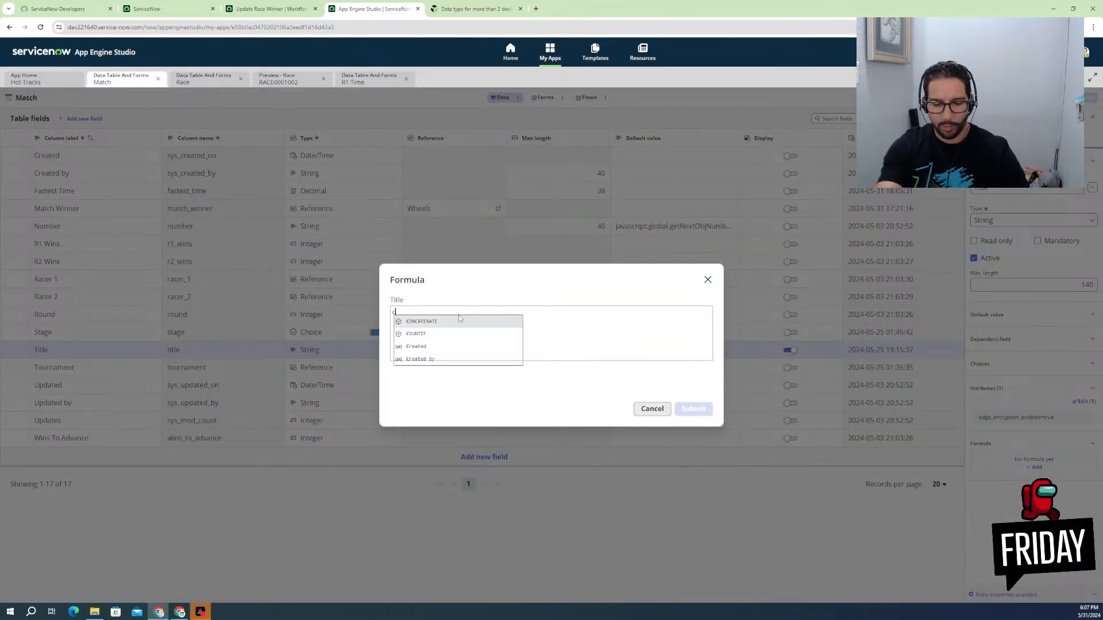
key("Return")
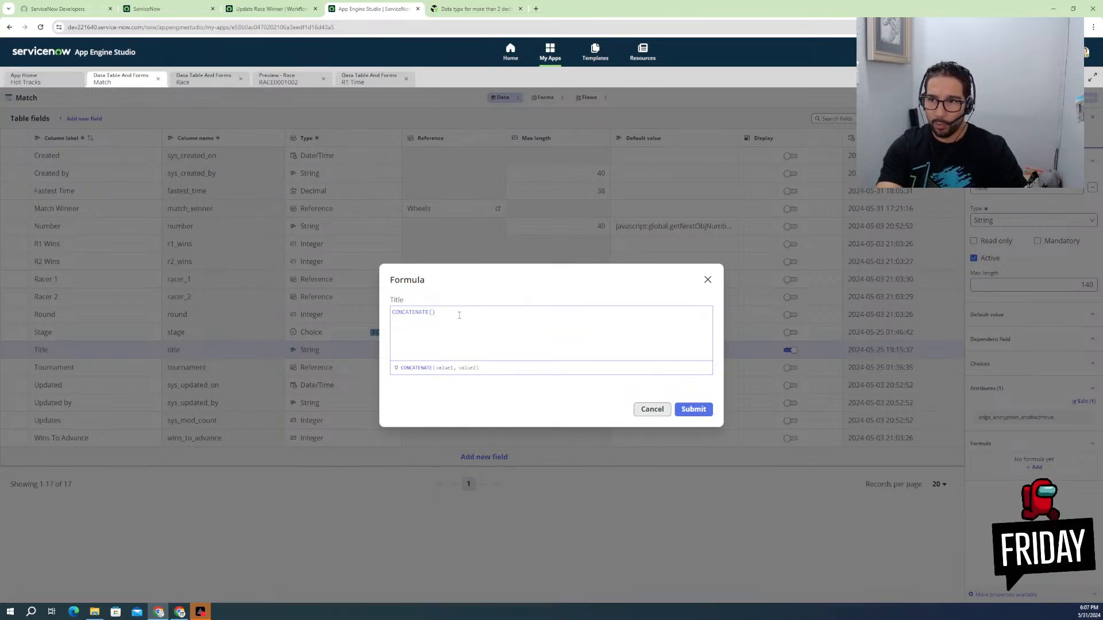
- Complete the Title formula as CONCATENATE(racer_1," VS ",racer_2) and submit it
type("r")
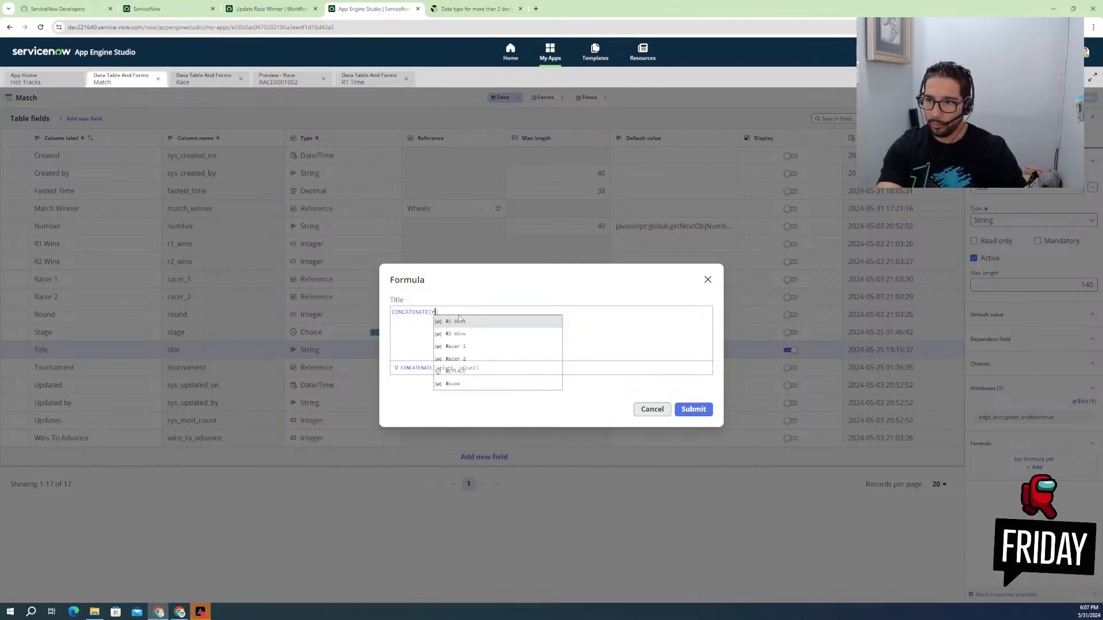
left_click(451, 347)
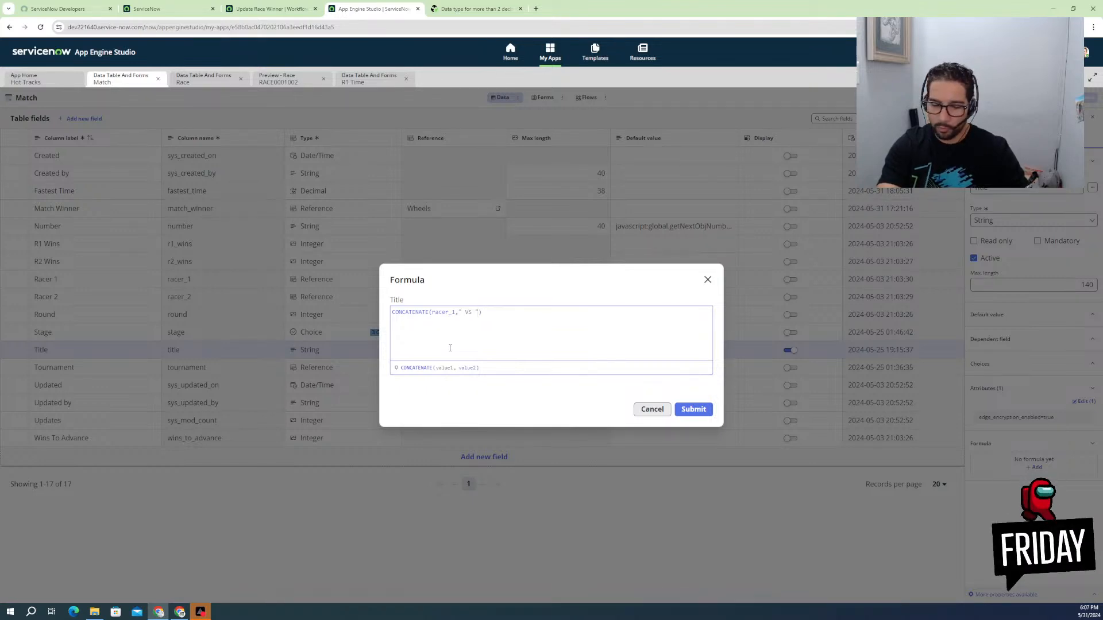
type("r")
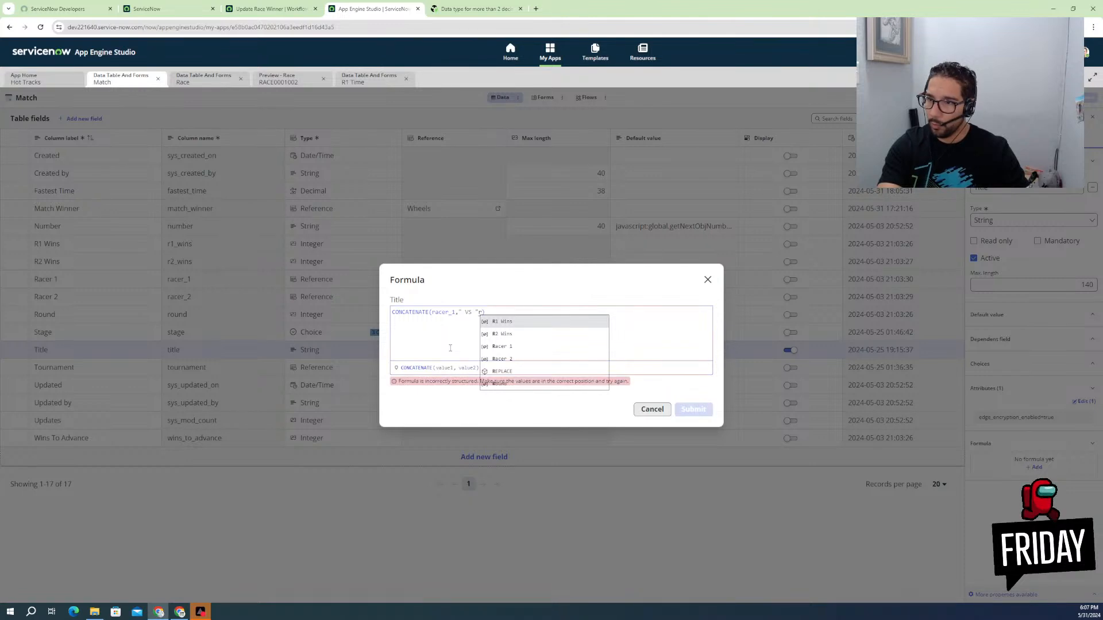
left_click(524, 363)
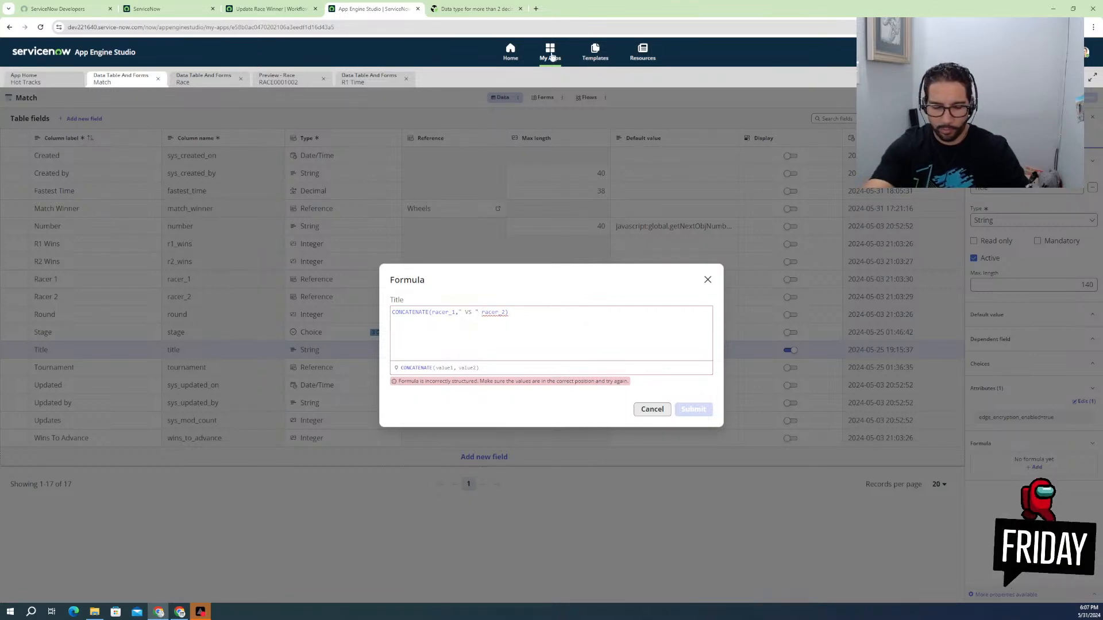
type(",")
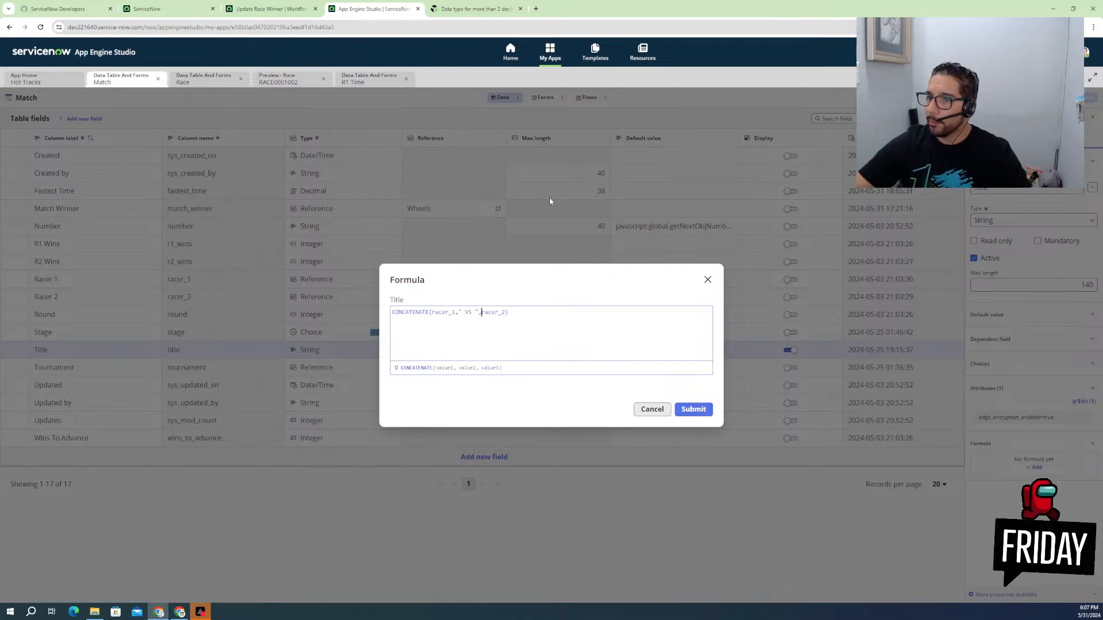
left_click(693, 410)
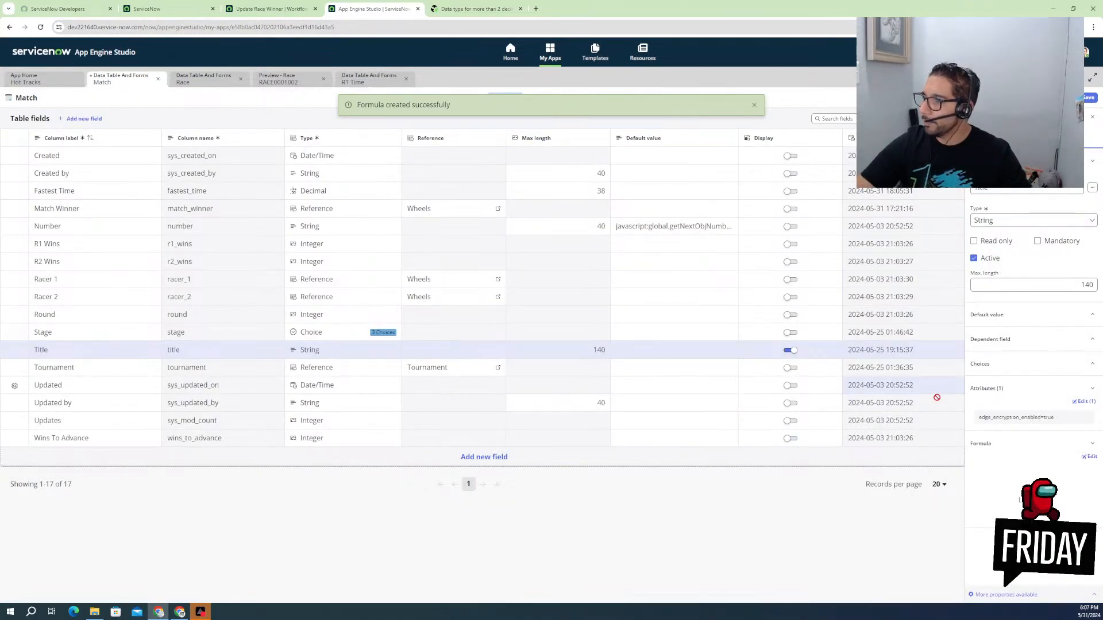
- Save the Match table and reload the previewed match record's form to check its Title
left_click(1091, 97)
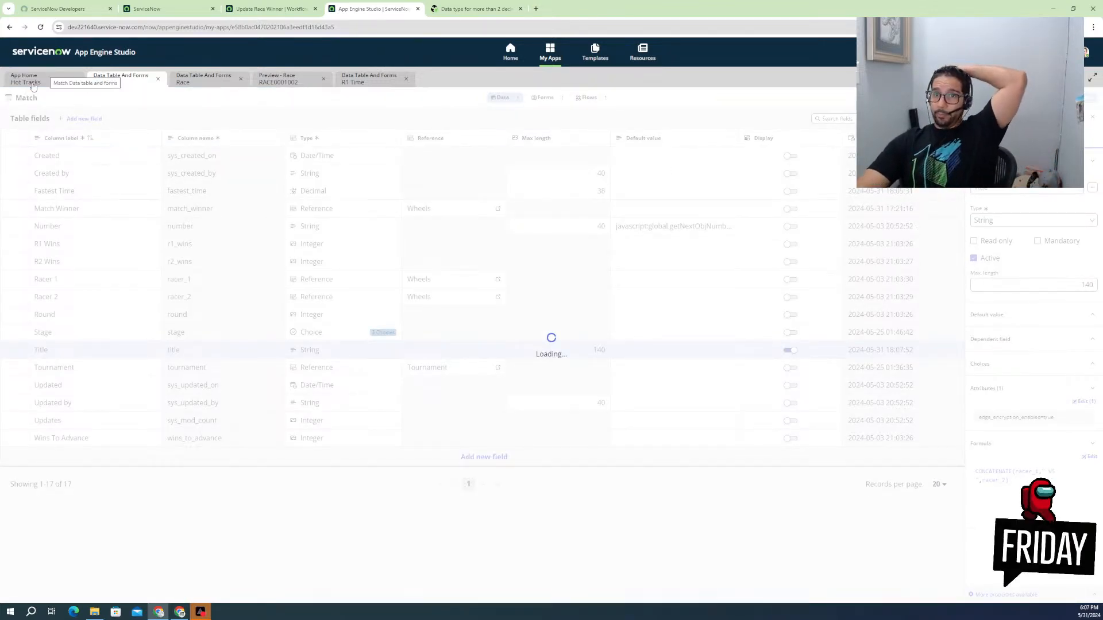
left_click(204, 79)
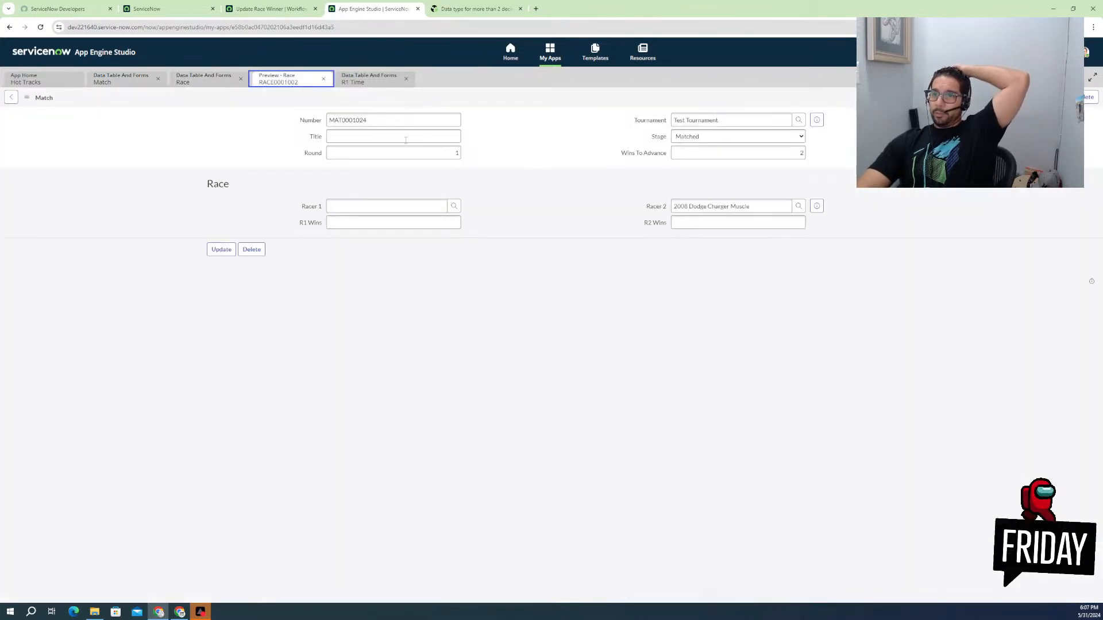
right_click(534, 94)
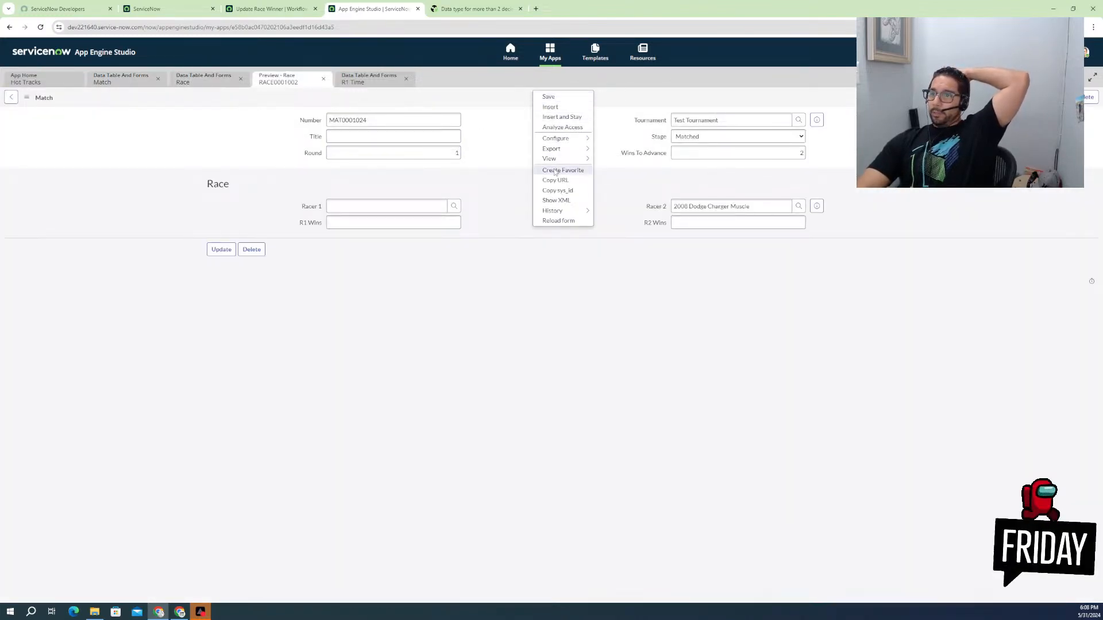
left_click(550, 221)
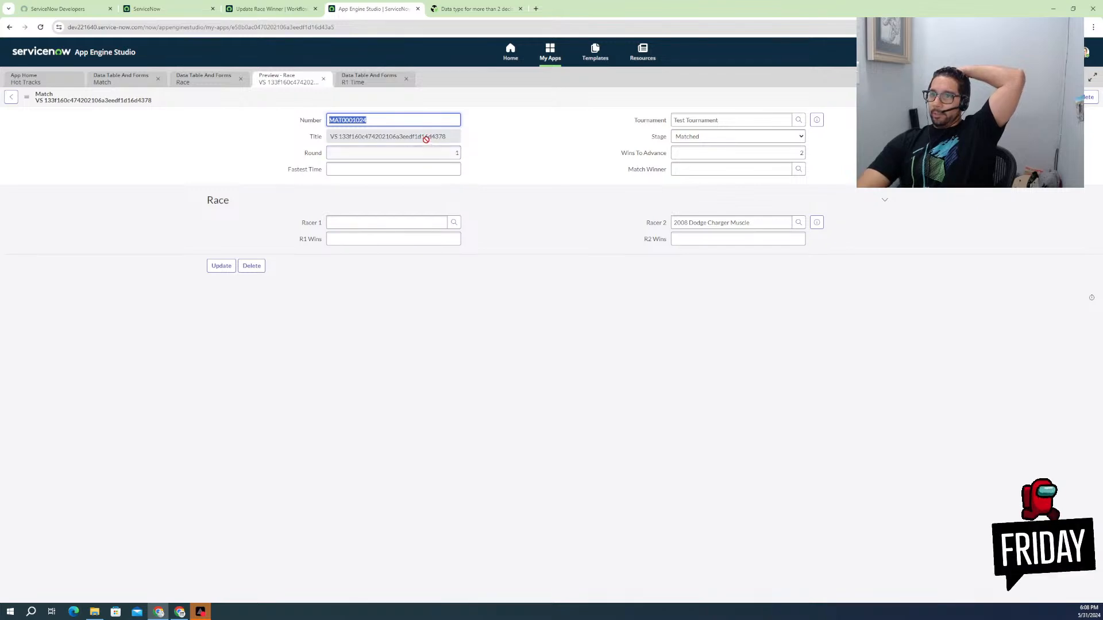
- Reopen the Match table's Title formula and try to dot-walk from racer_1 with "racer_1.c" and "racer_1.di"
left_click(213, 78)
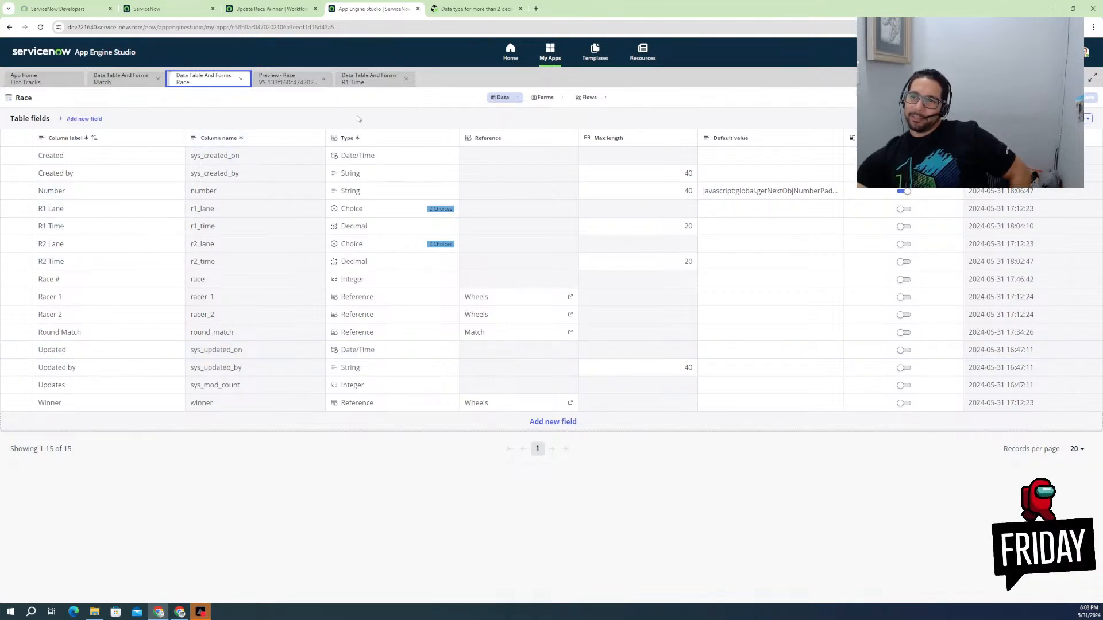
left_click(132, 80)
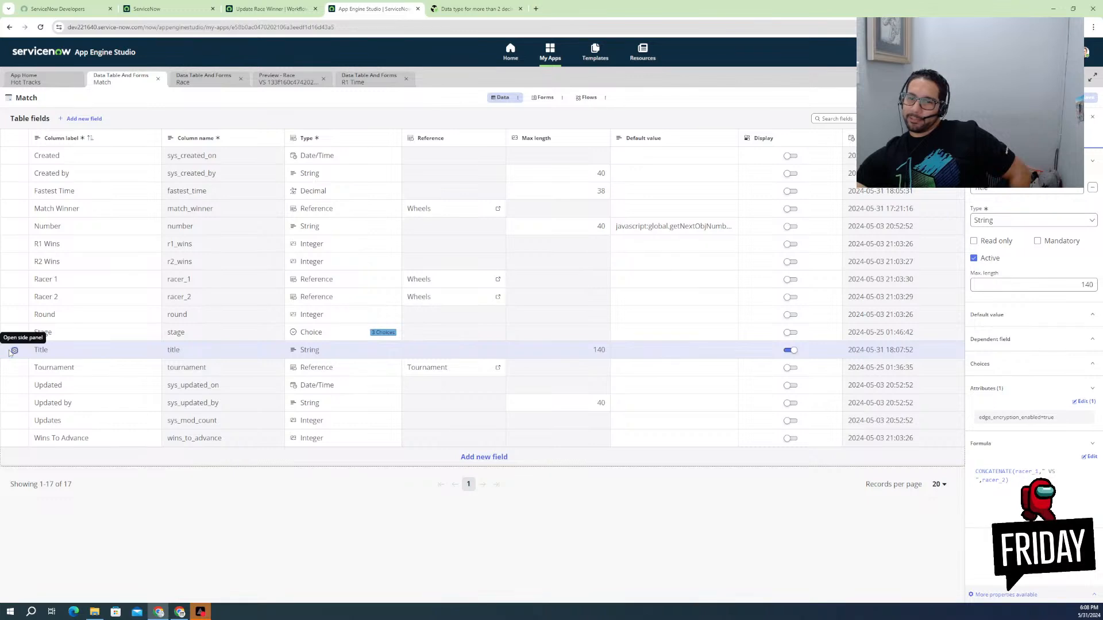
left_click(1088, 458)
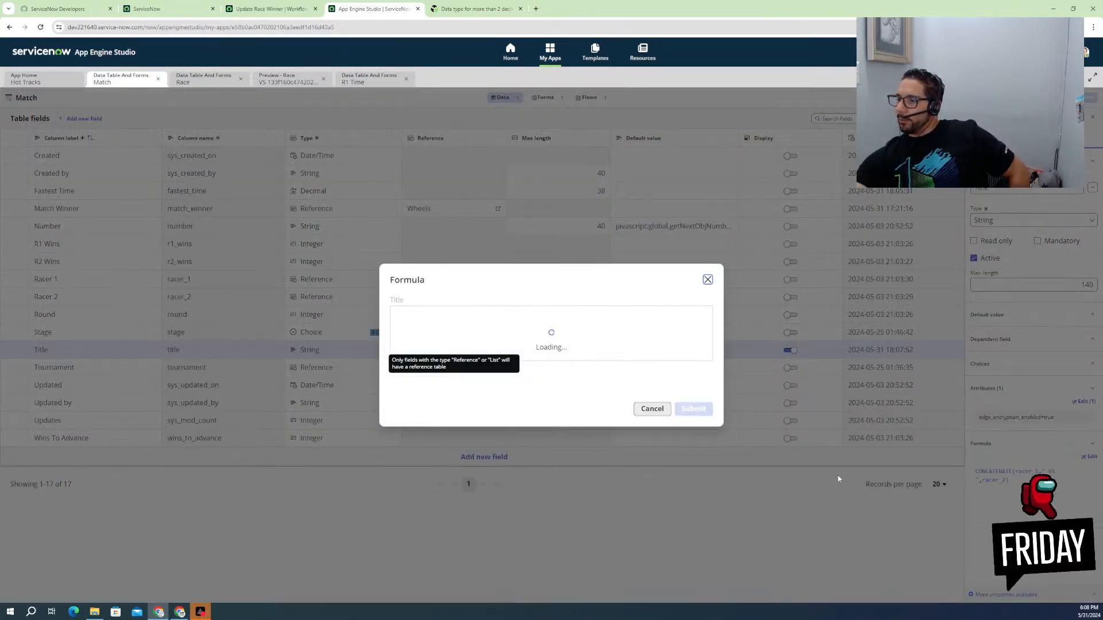
left_click(453, 313)
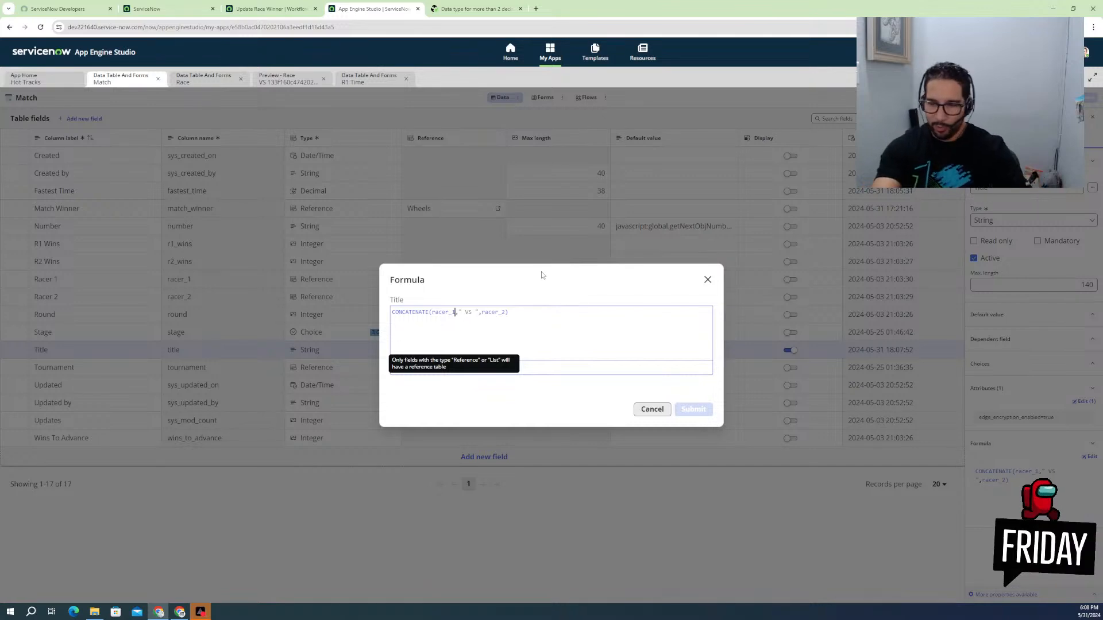
type(".")
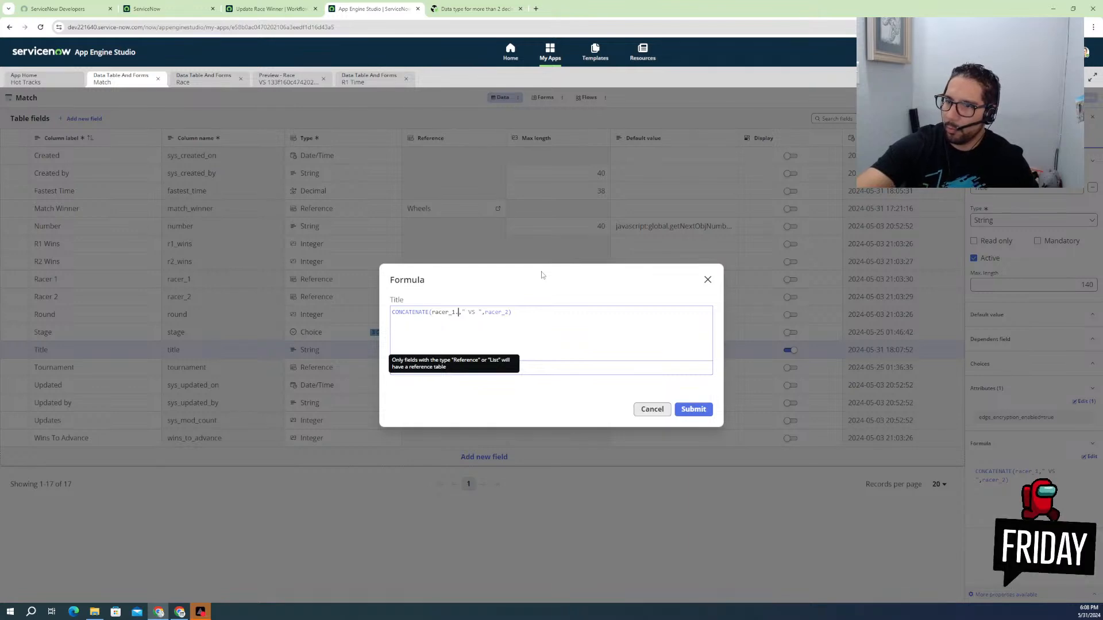
type(".c")
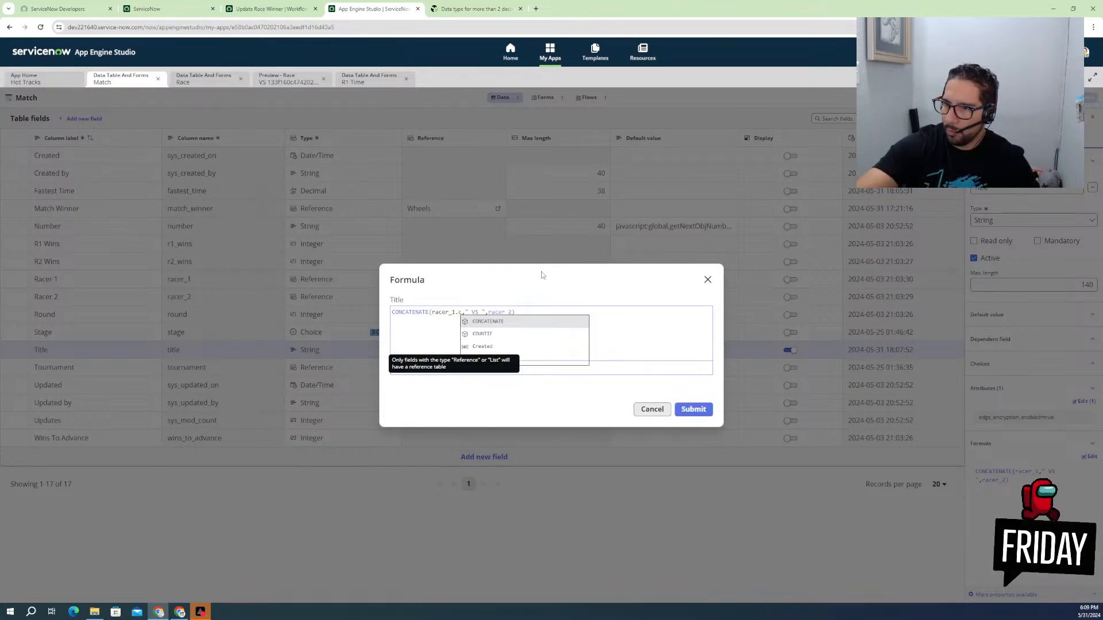
key("BackSpace")
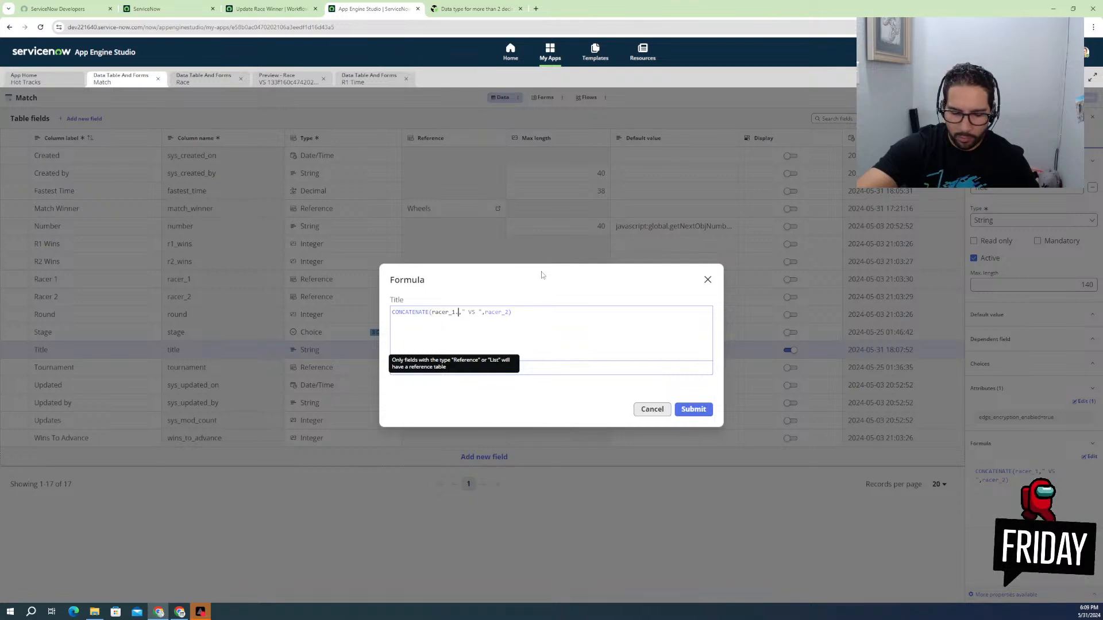
type("di")
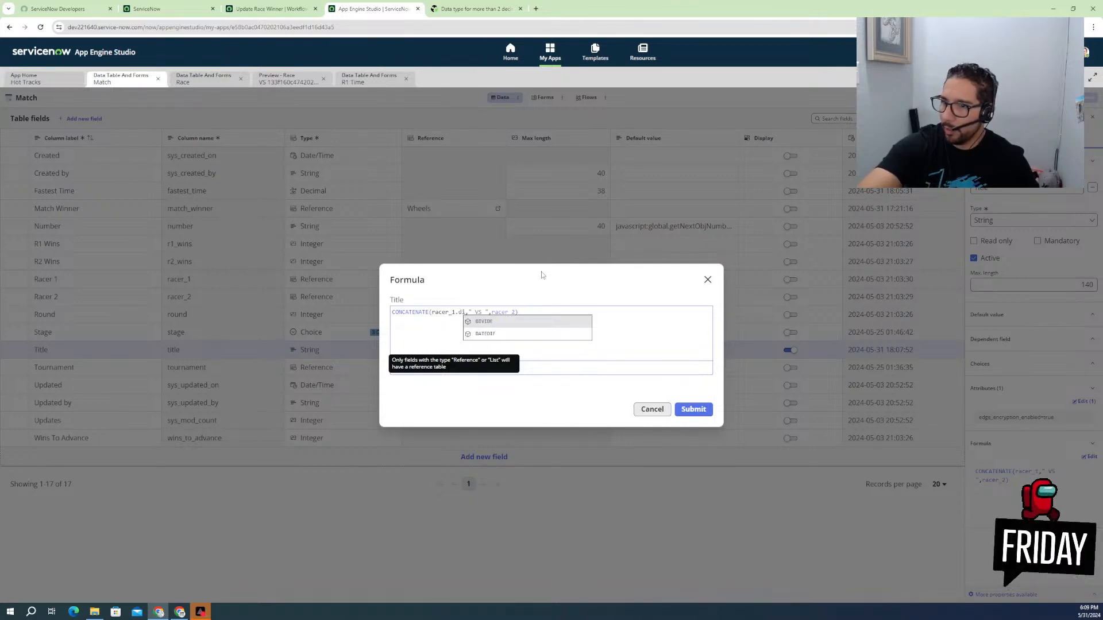
key("BackSpace")
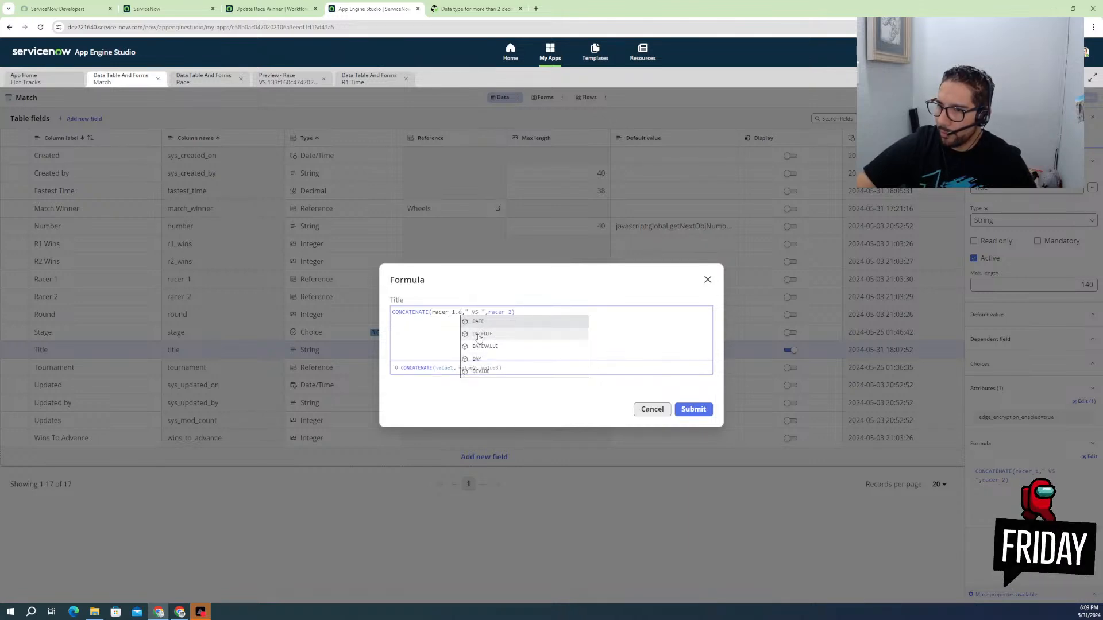
key("BackSpace")
key("BackSpace")
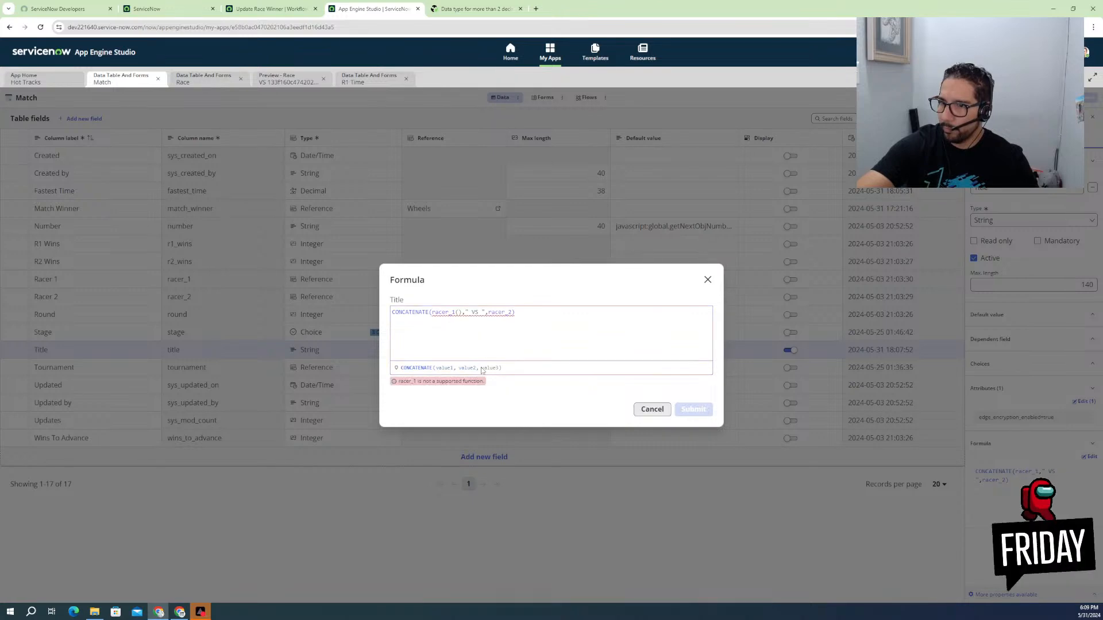
key("BackSpace")
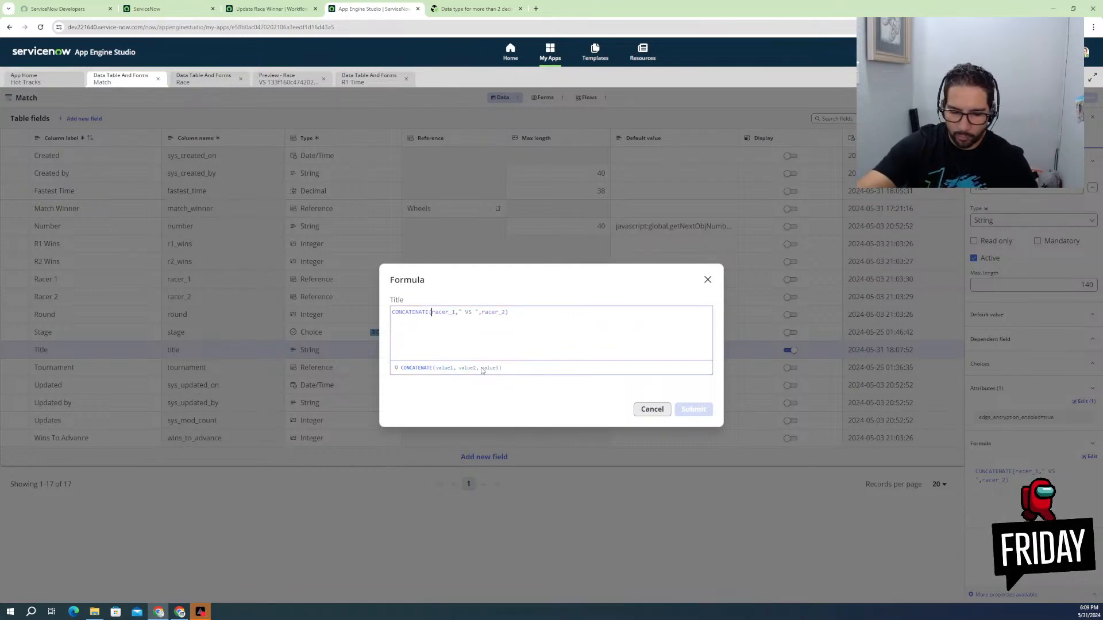
- Try to insert a function or an opening parenthesis before racer_1 in the Title formula, and remove it
type("d")
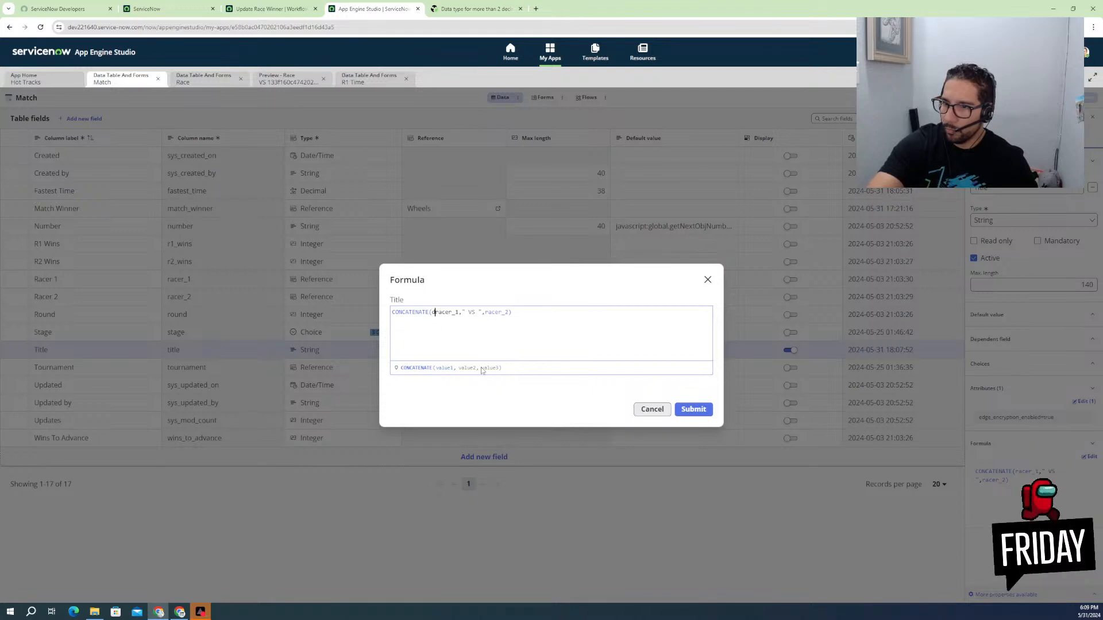
key("BackSpace")
type("()")
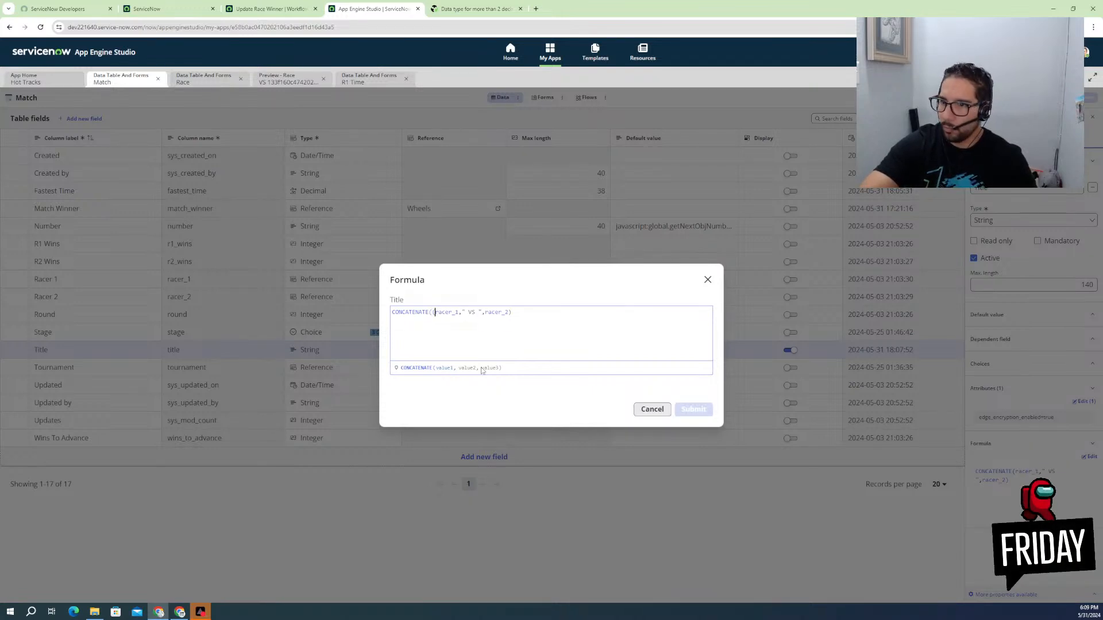
key("BackSpace")
key("BackSpace")
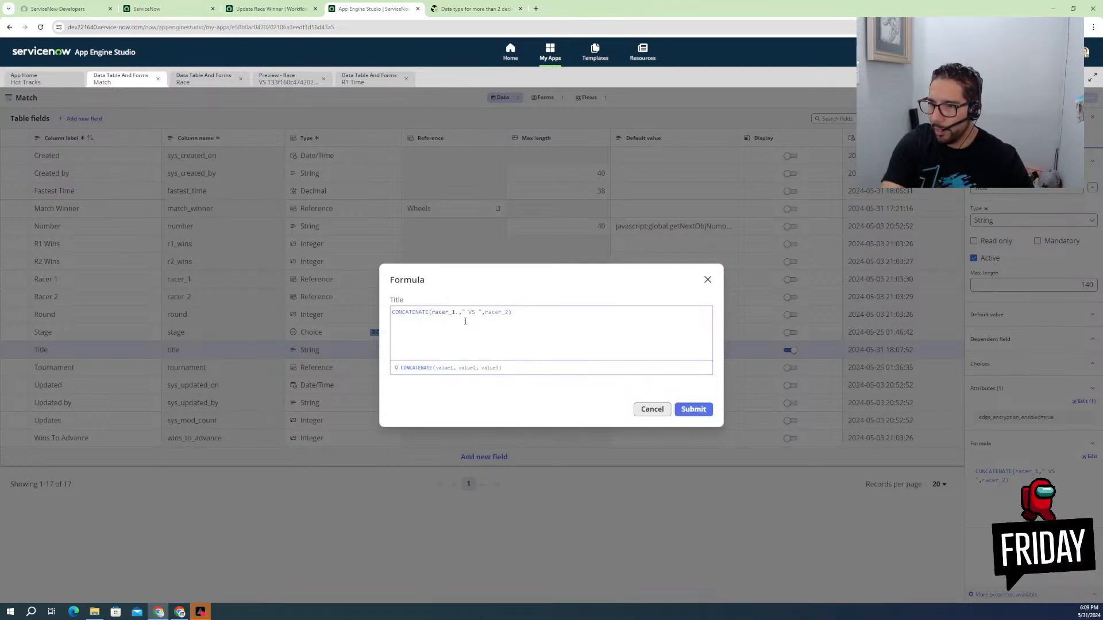
- Try "racer_1." followed by di, a, w, r, t, y and u to find a dot-walked field, and cancel the formula edit
type("di")
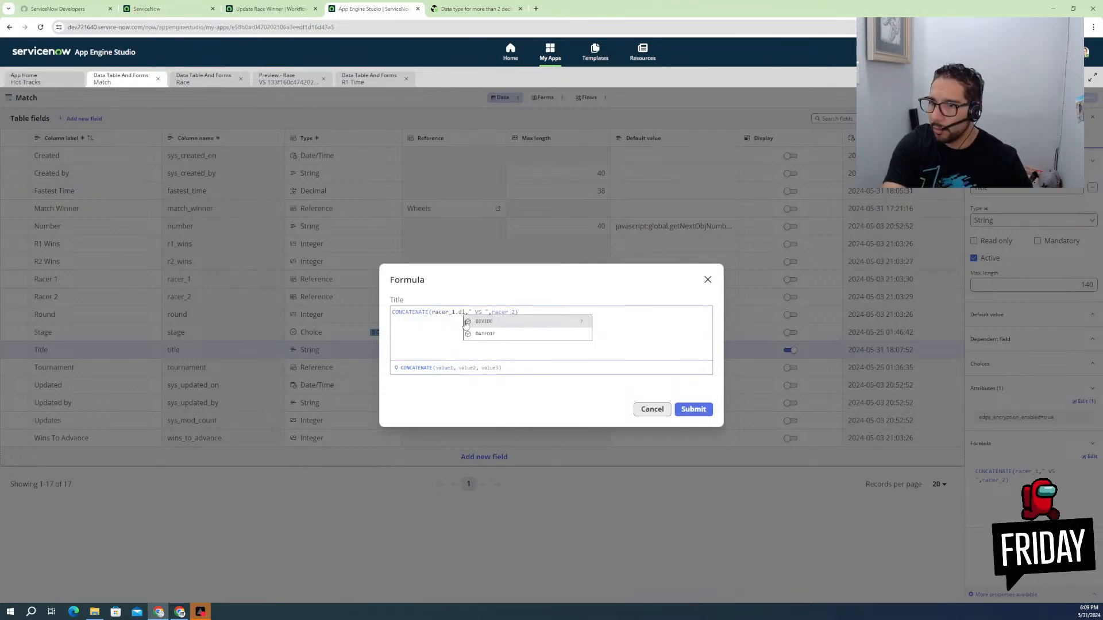
key("BackSpace")
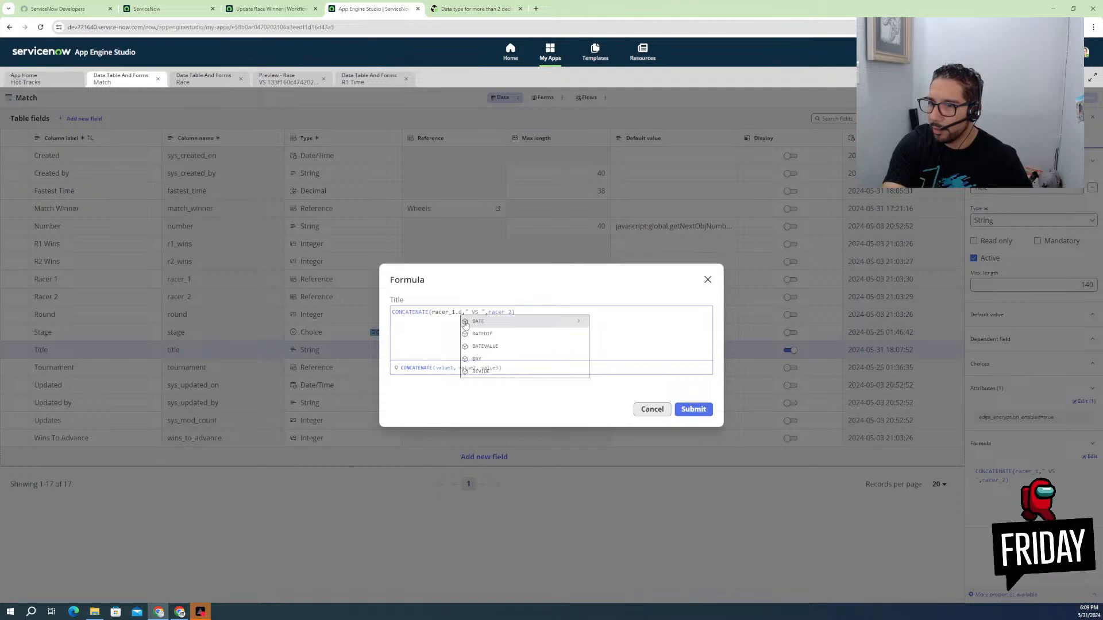
key("BackSpace")
type("a")
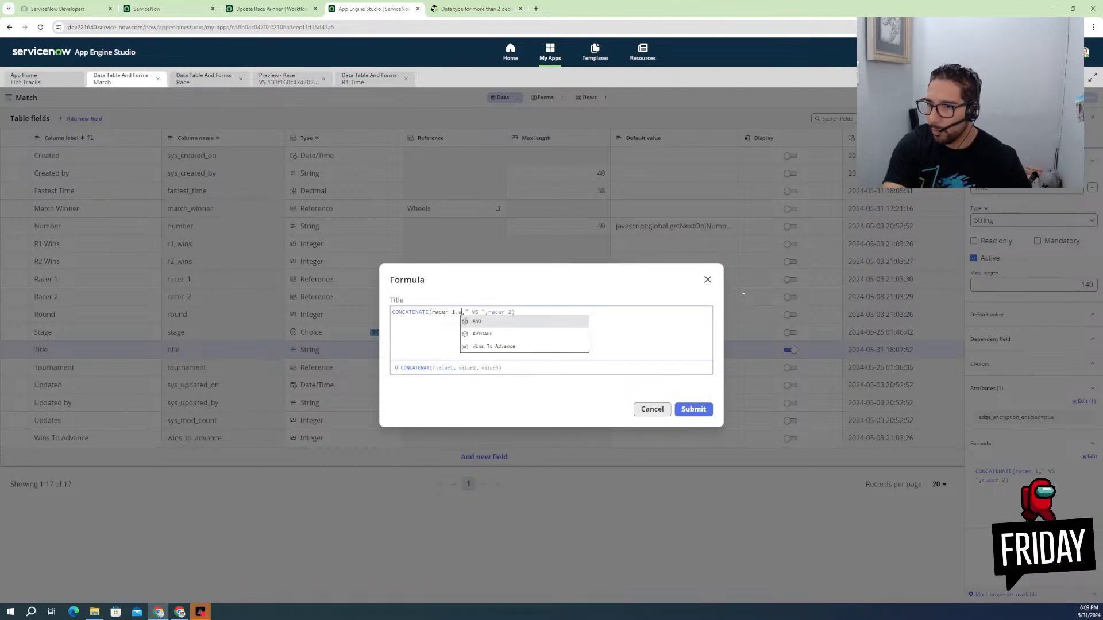
key("BackSpace")
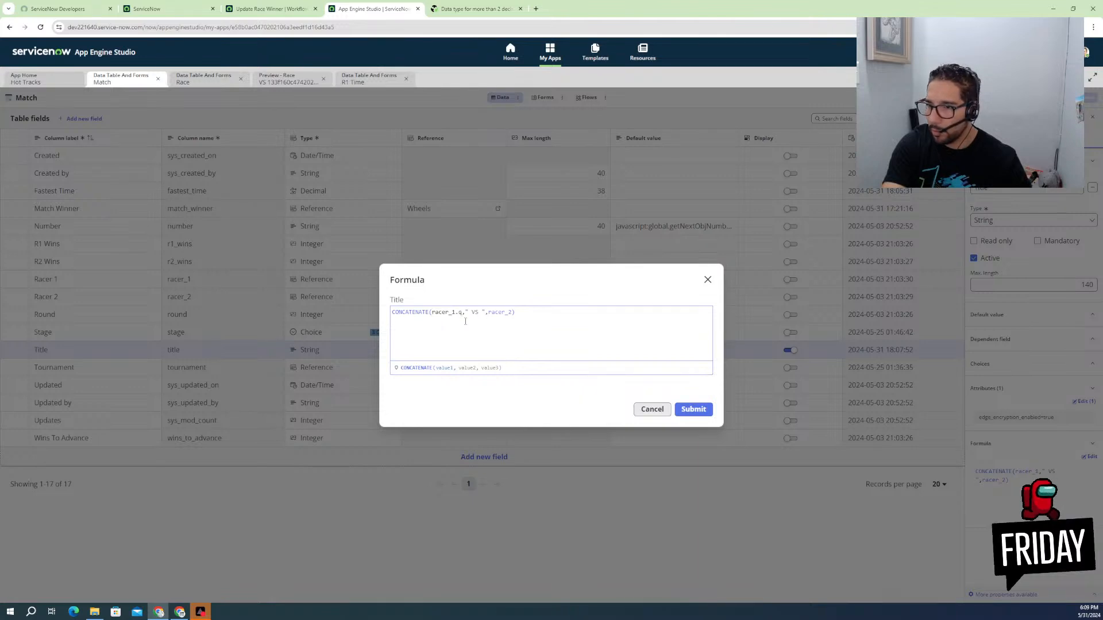
type("w")
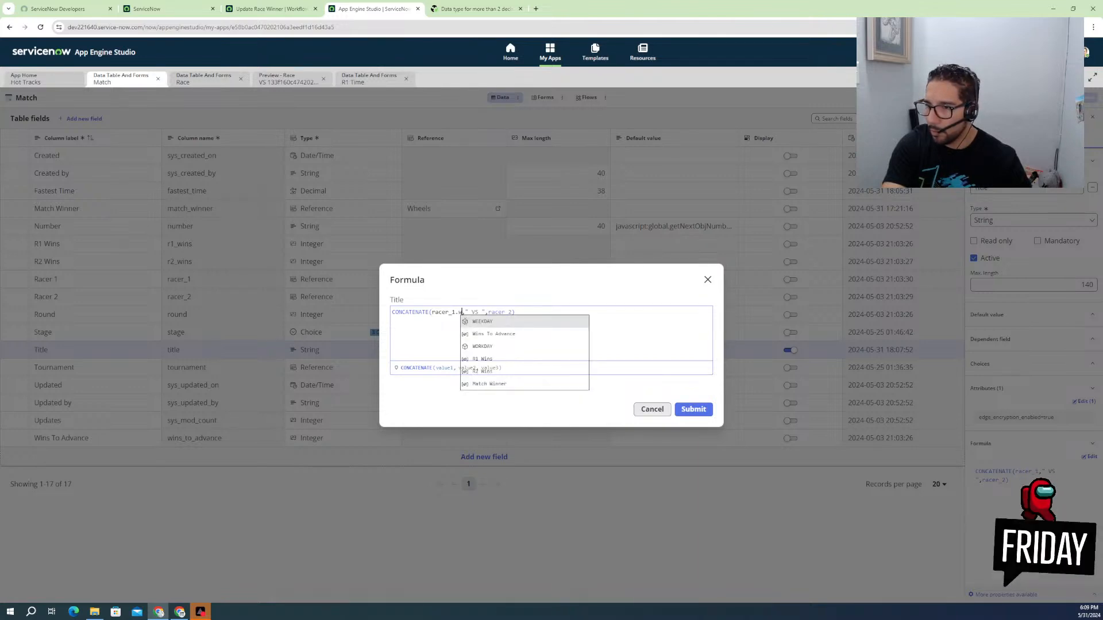
key("BackSpace")
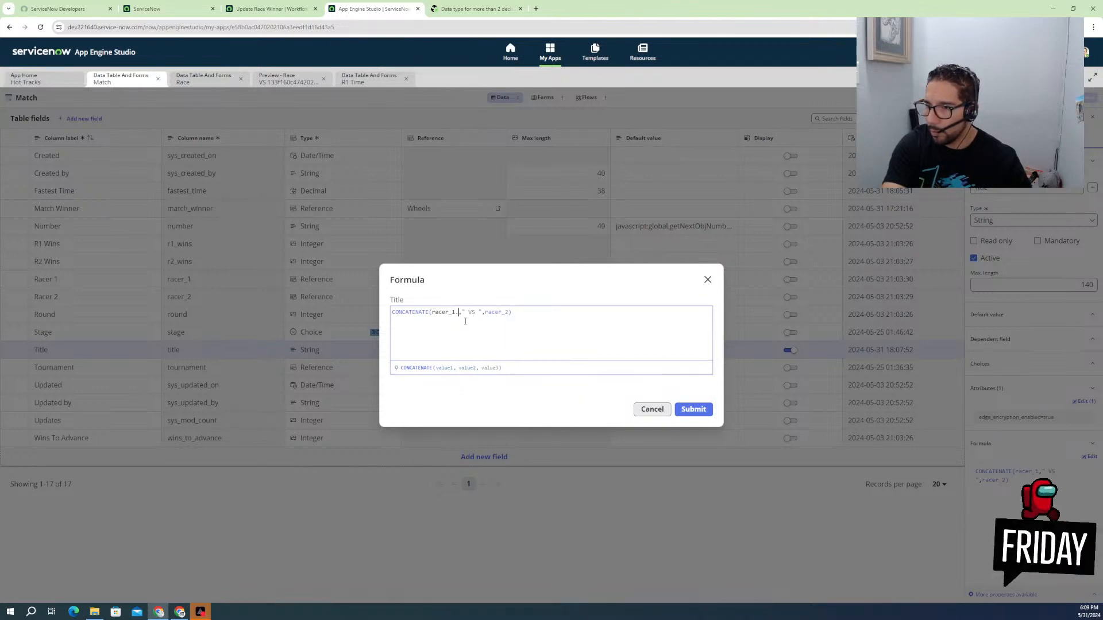
type("r")
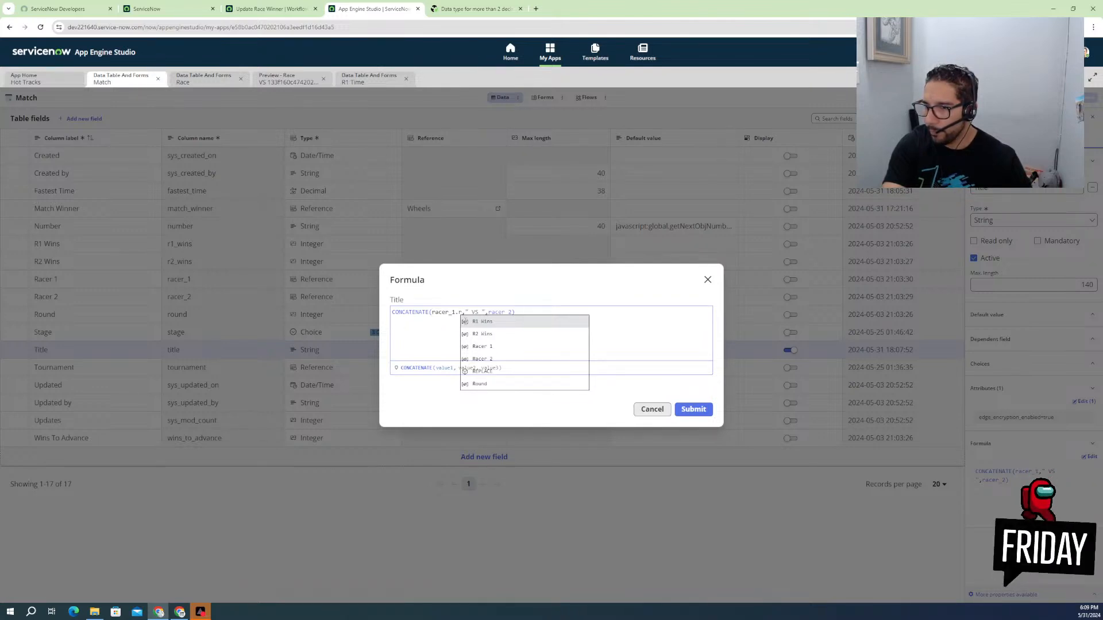
key("BackSpace")
type("t")
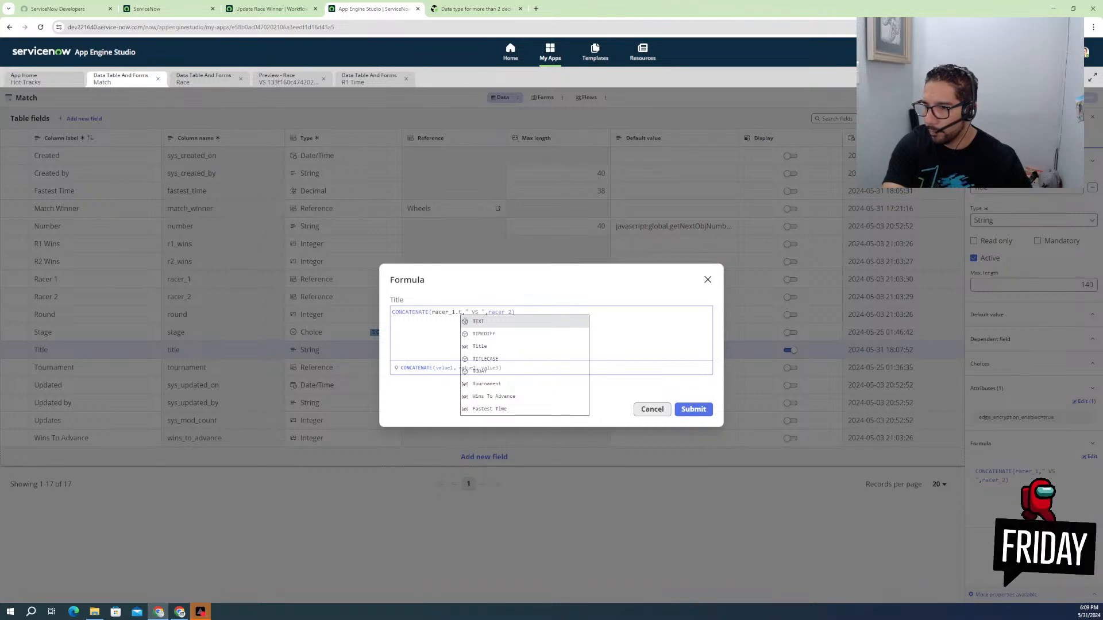
key("BackSpace")
type("y")
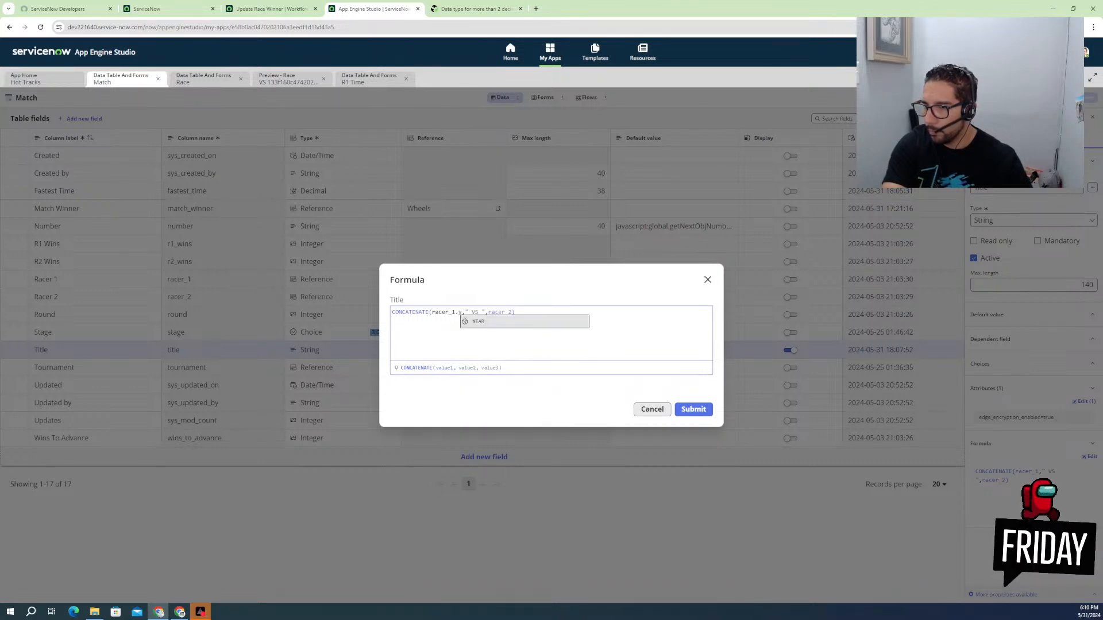
key("BackSpace")
type("u")
key("BackSpace")
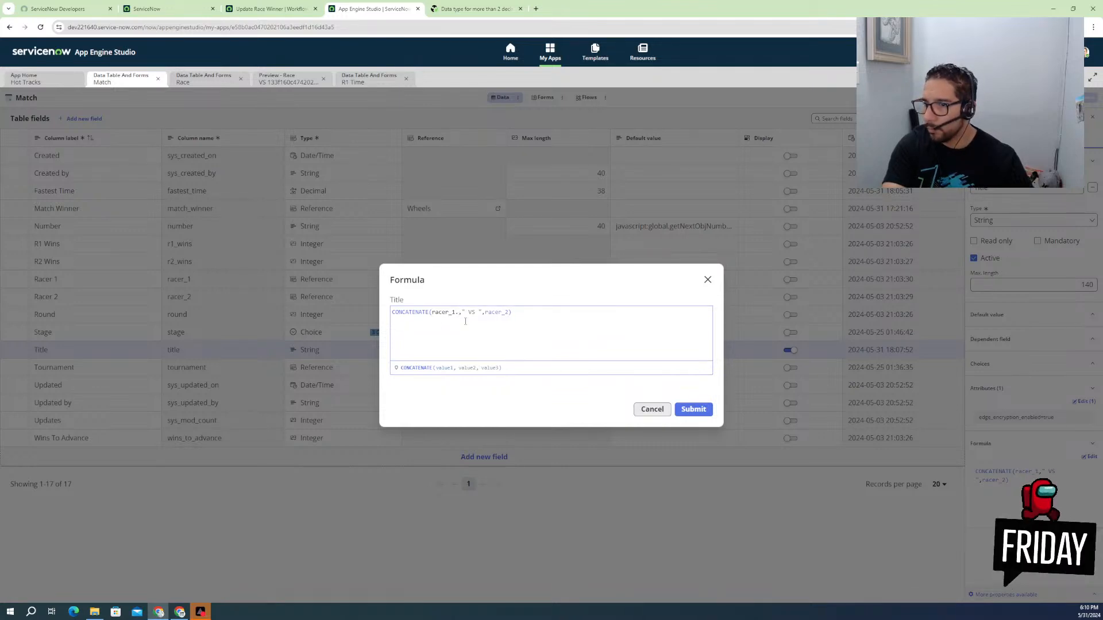
key("BackSpace")
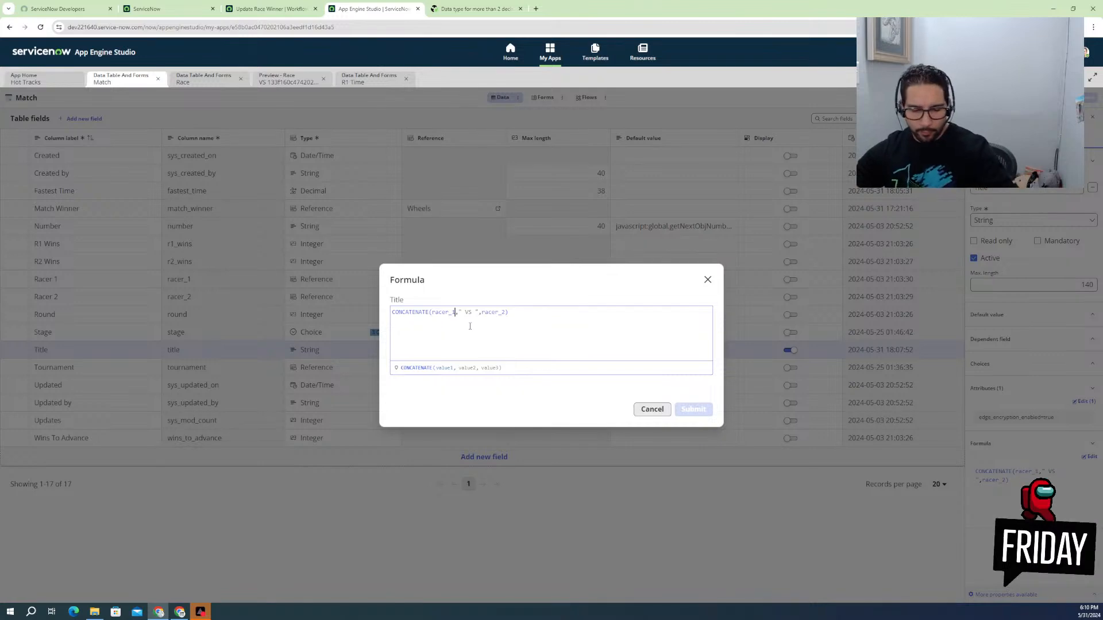
type(".")
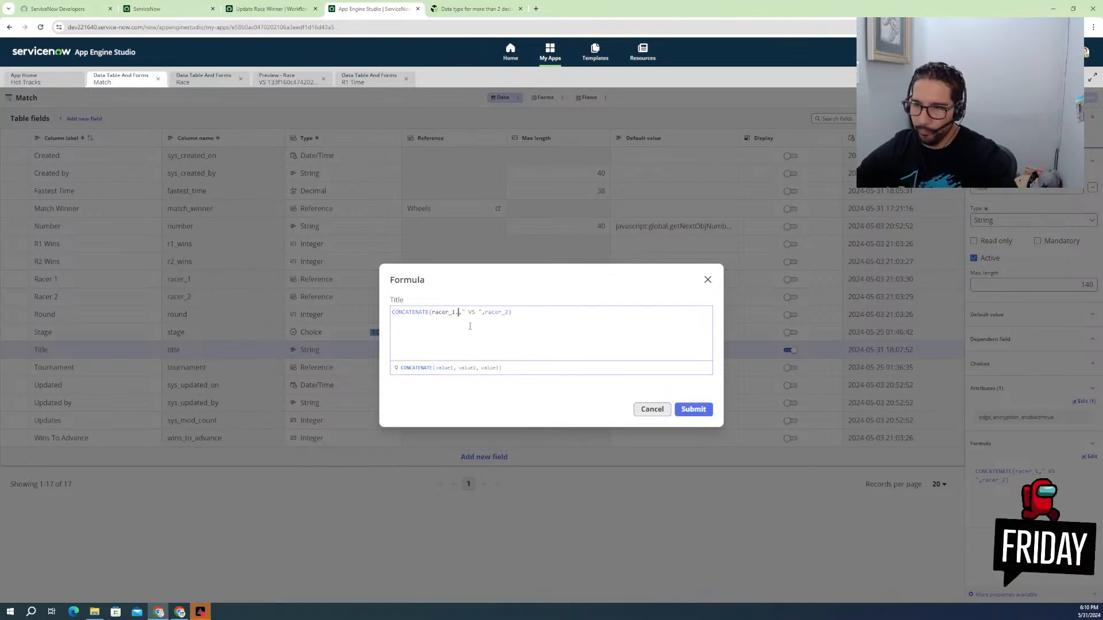
key("BackSpace")
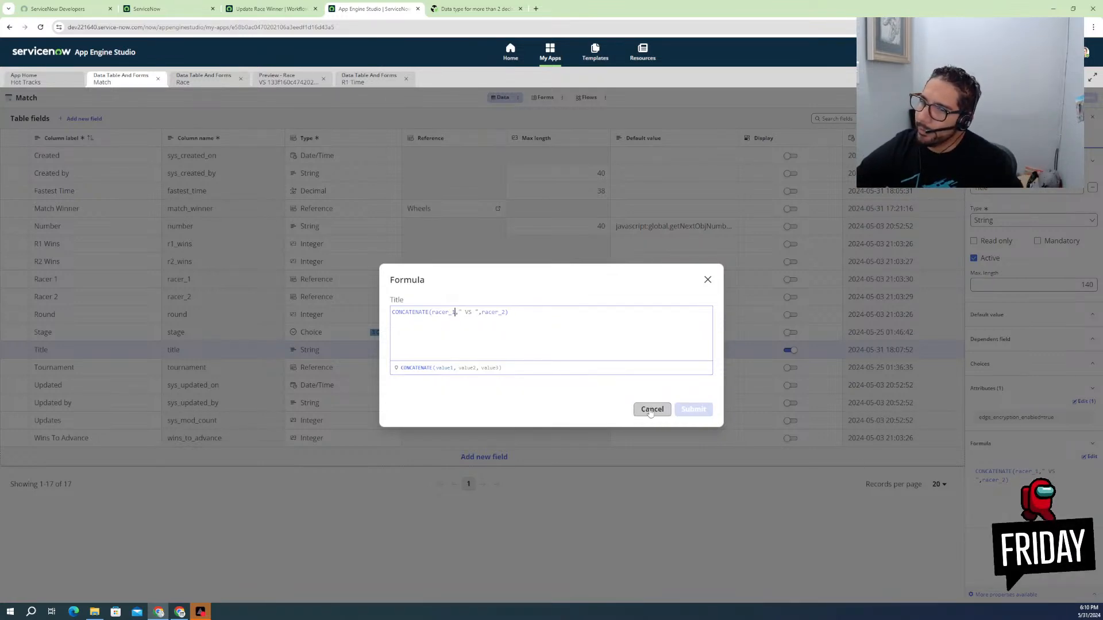
left_click(708, 280)
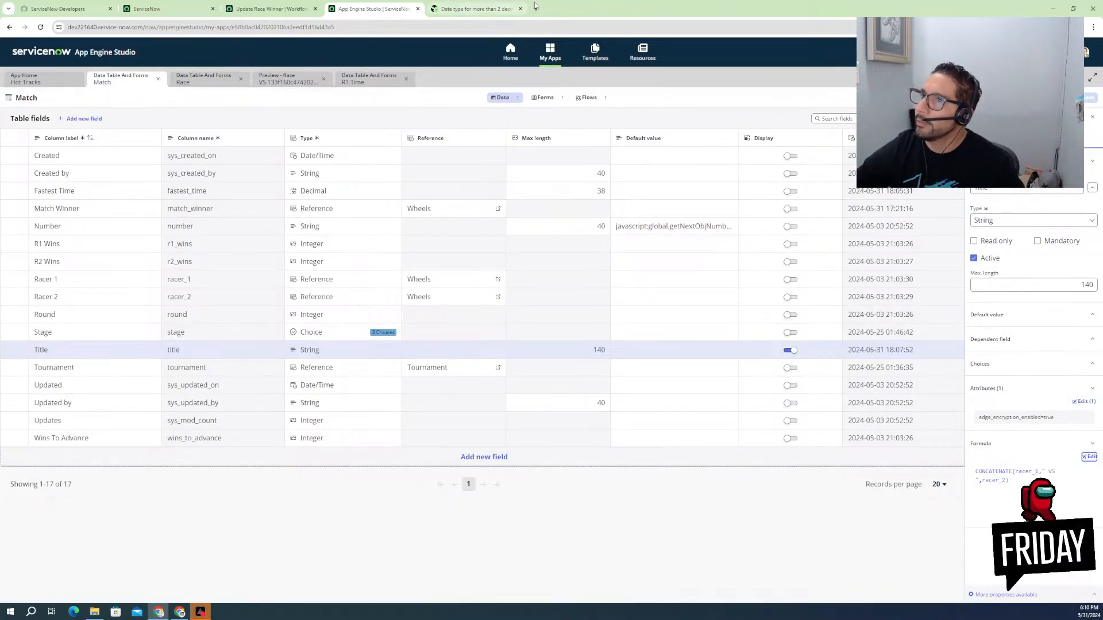
- Search the web for "servicenow formula ref display value" in the browser tab holding the decimal places thread
left_click(477, 8)
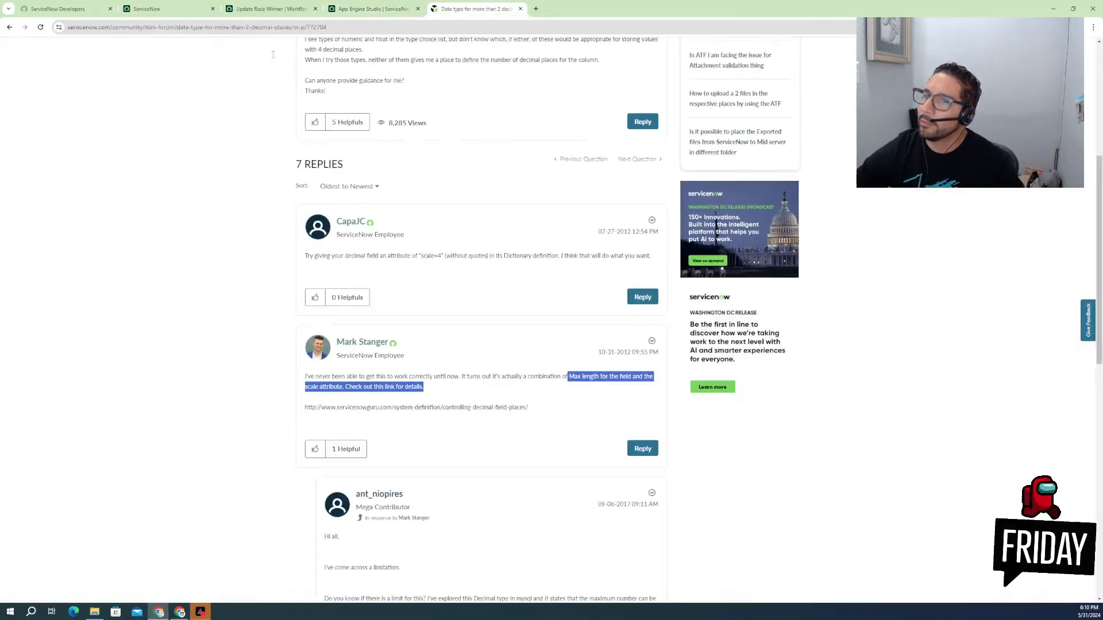
left_click(226, 27)
type("se")
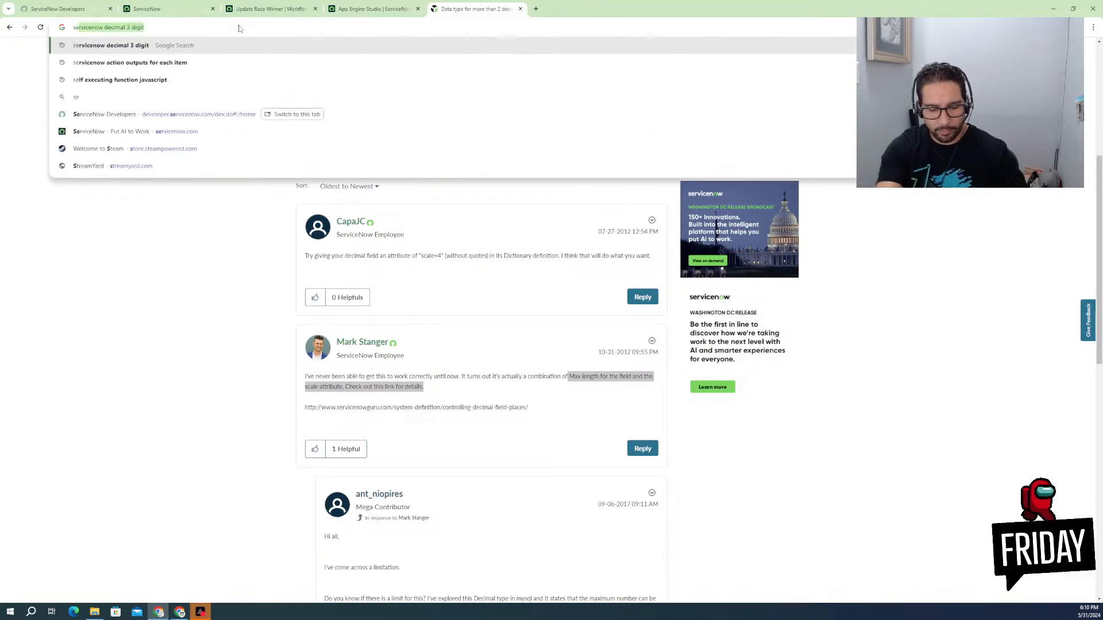
type("rvicenow ")
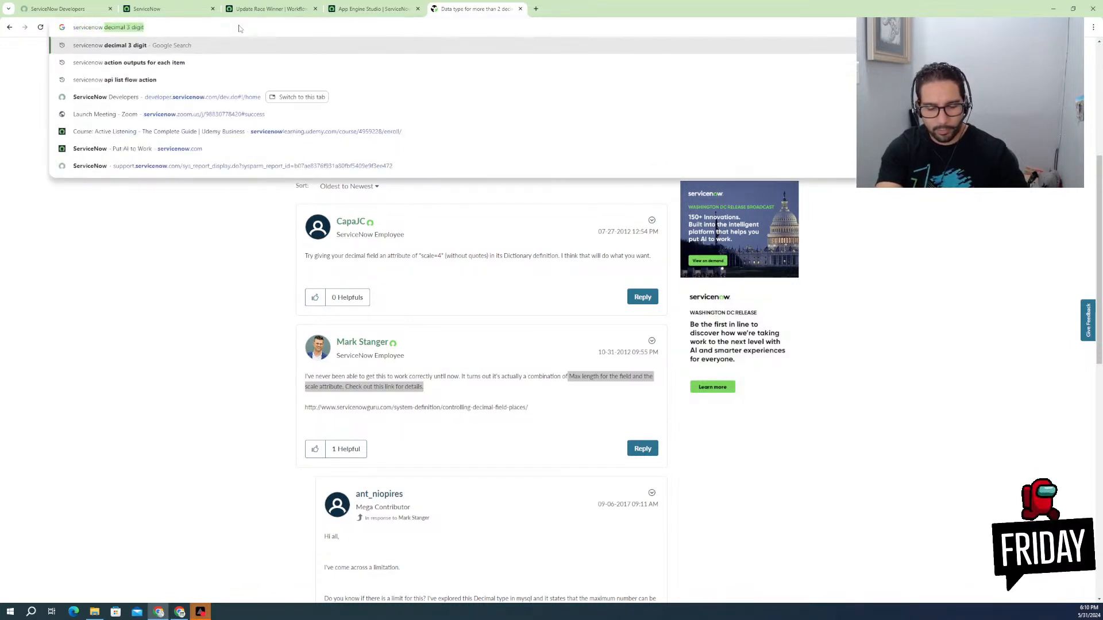
type("formula")
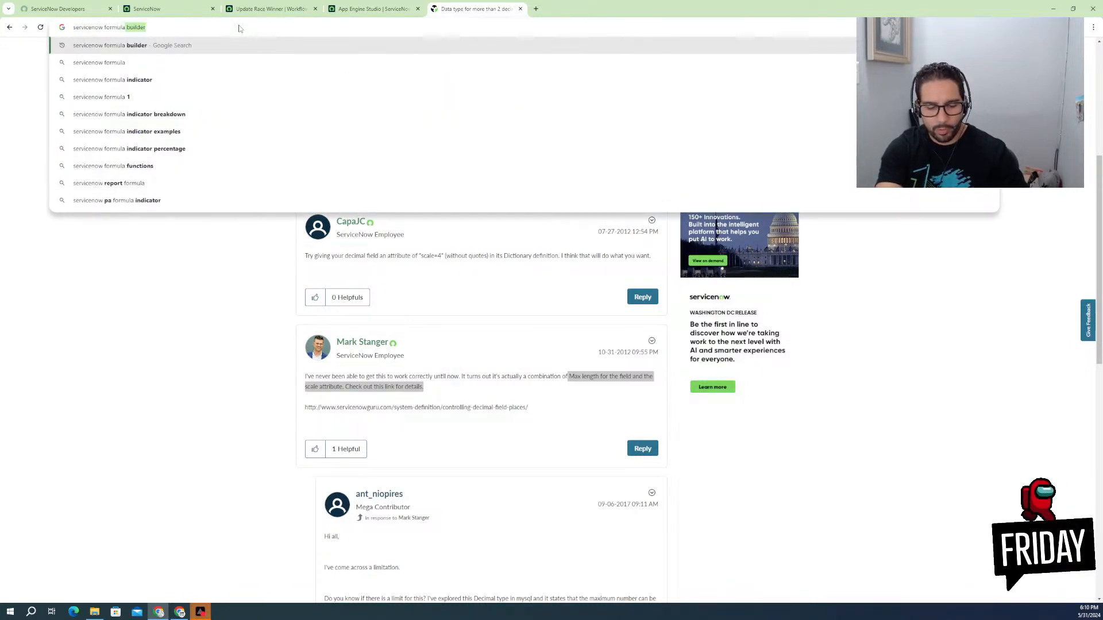
type(" ref di")
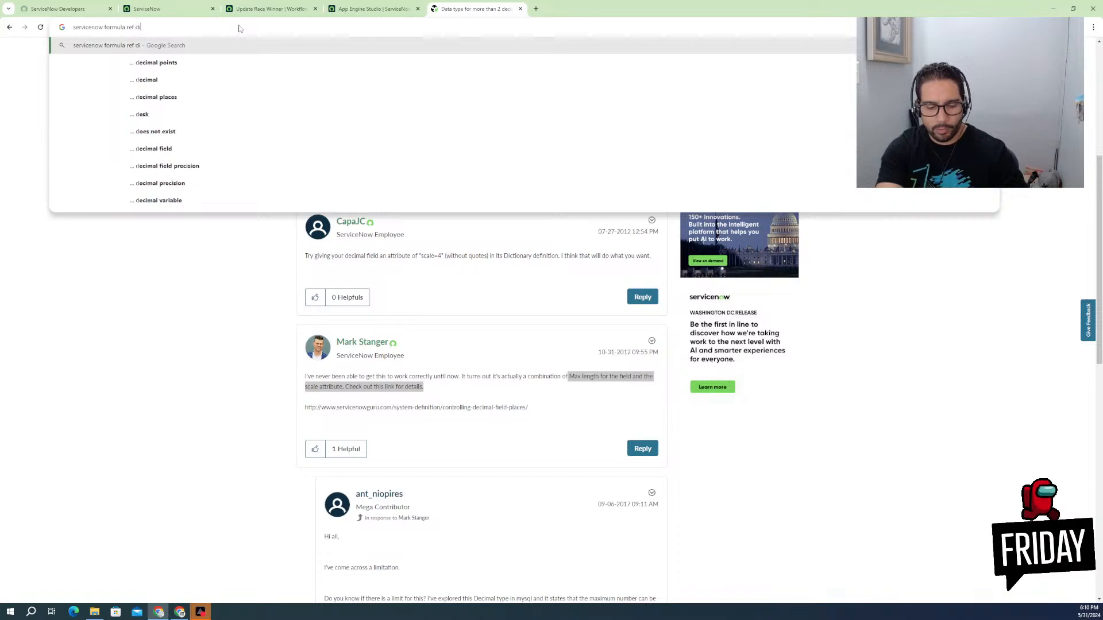
type("splay value")
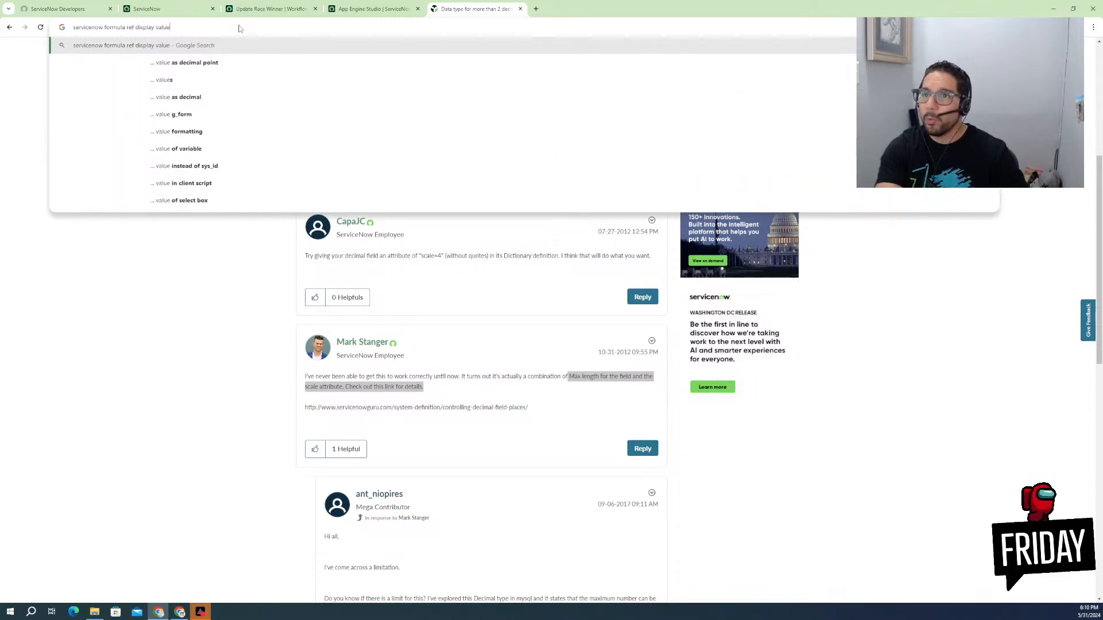
key("Return")
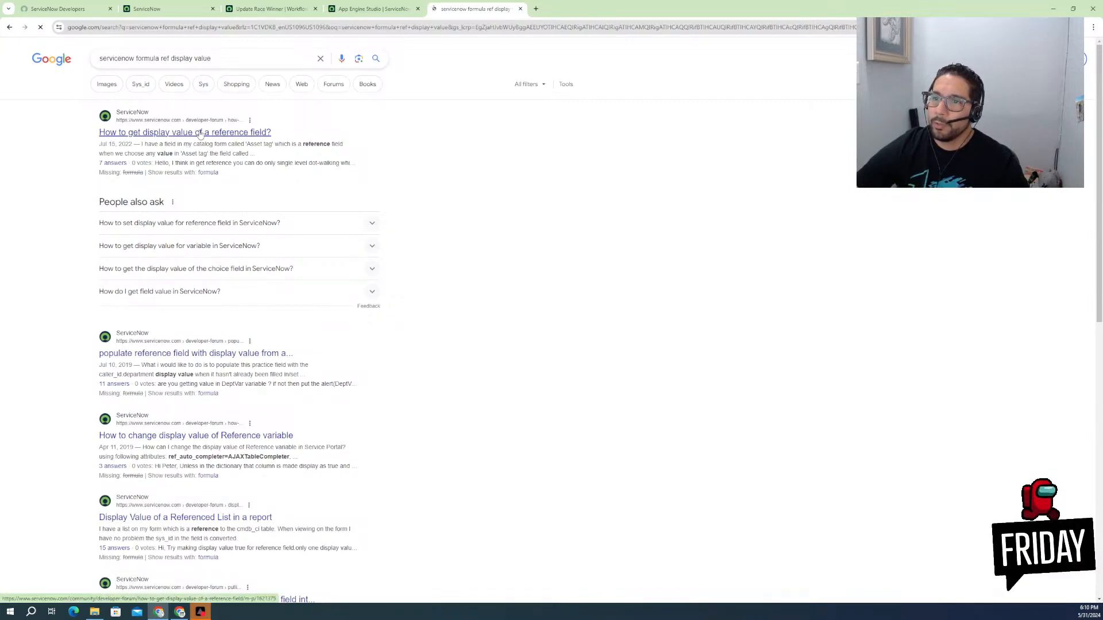
- Open the community thread "How to get display value of a reference field?" and read the question and its replies
left_click(201, 133)
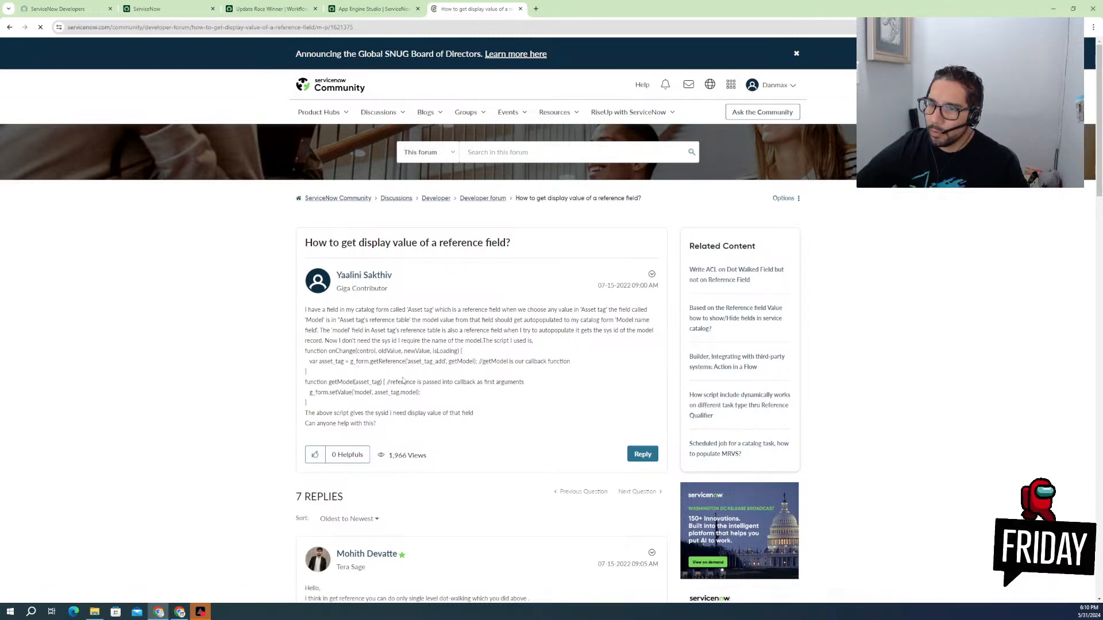
scroll(337, 425, "down", 2)
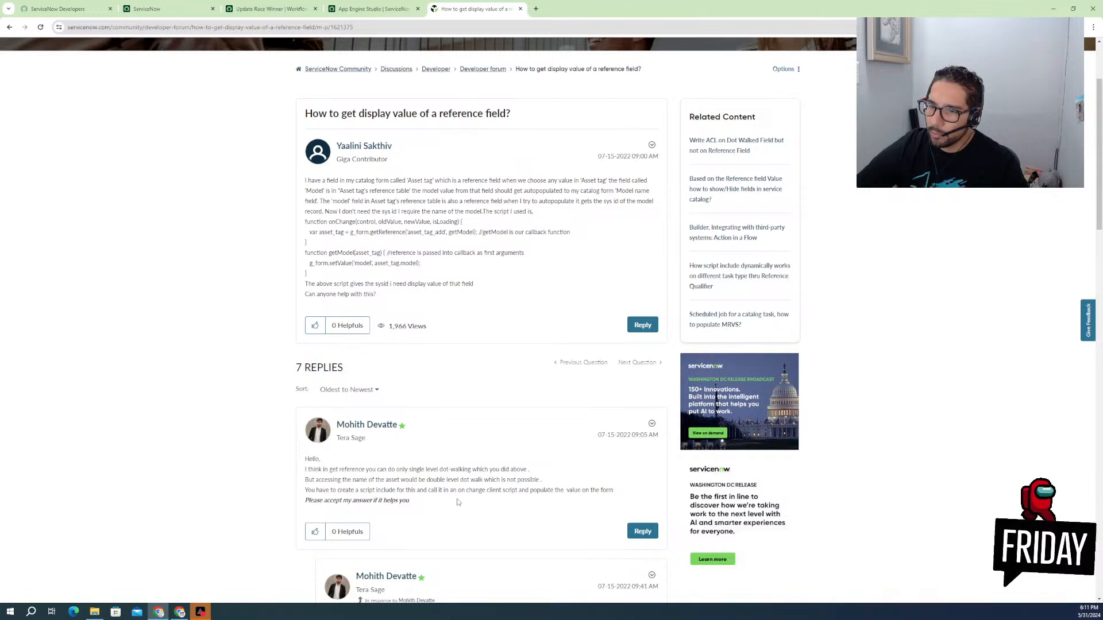
scroll(488, 512, "down", 1)
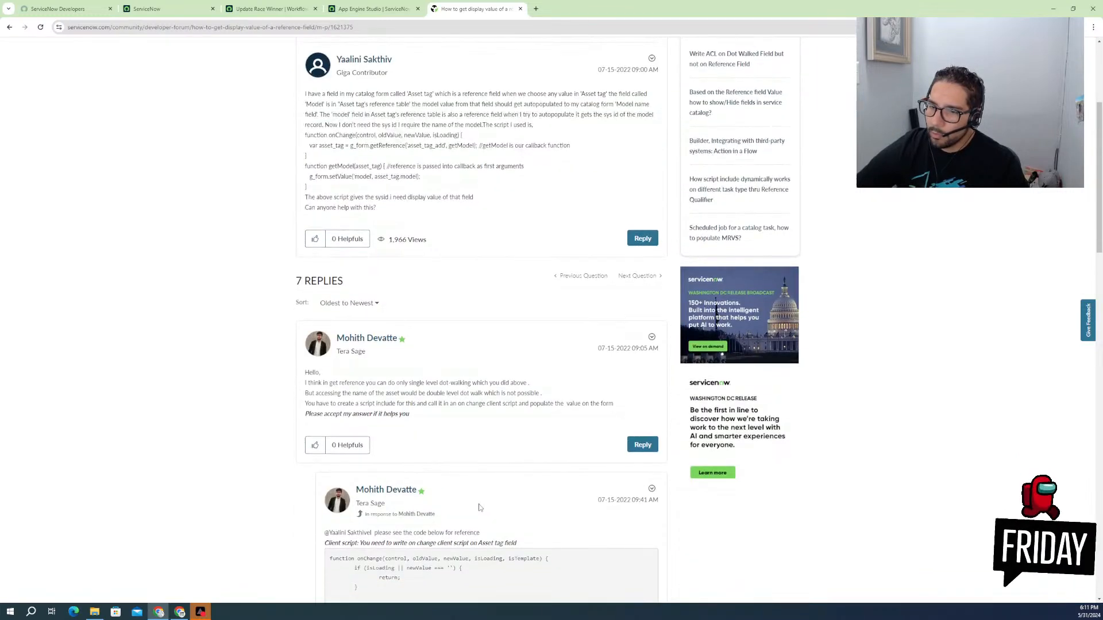
scroll(480, 508, "down", 1)
scroll(379, 514, "down", 1)
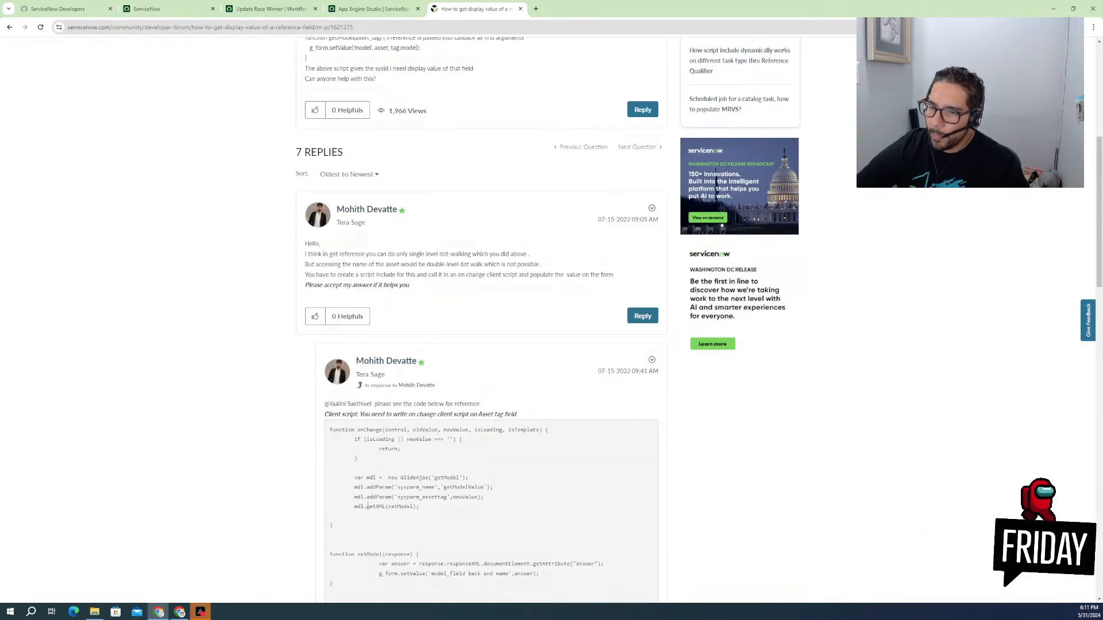
scroll(454, 513, "down", 2)
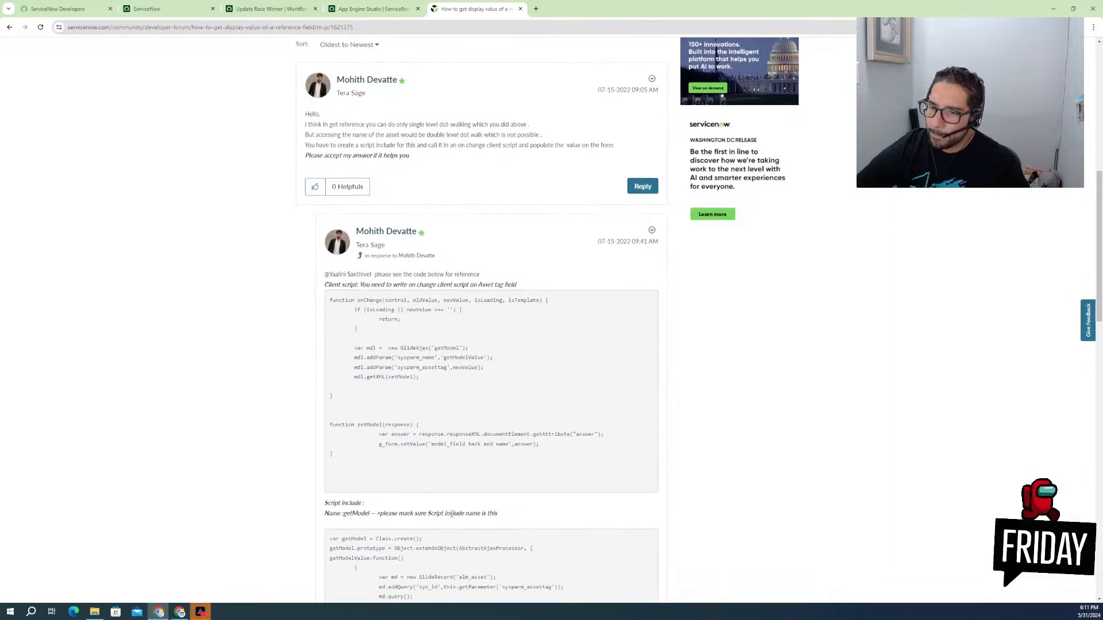
scroll(451, 513, "down", 3)
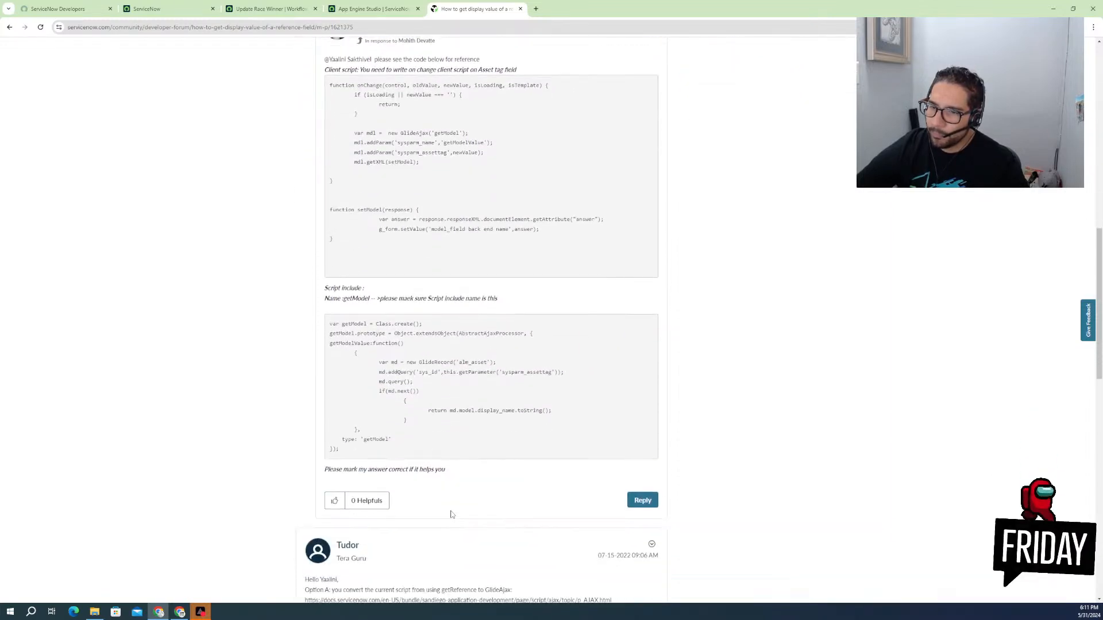
scroll(451, 514, "down", 3)
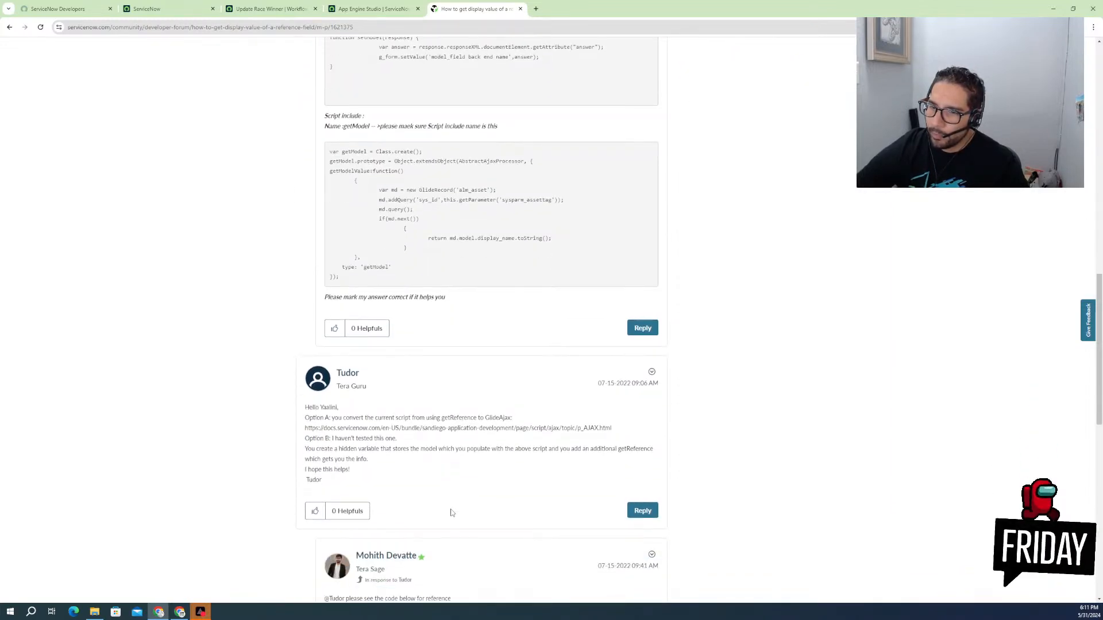
scroll(451, 513, "down", 1)
scroll(451, 513, "down", 4)
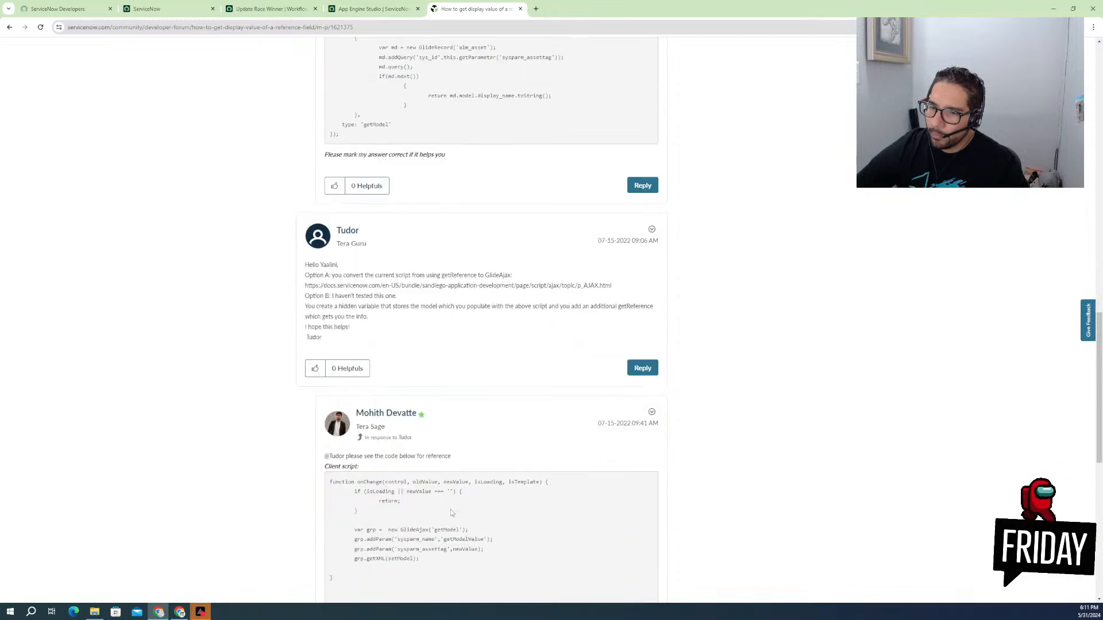
scroll(450, 514, "down", 2)
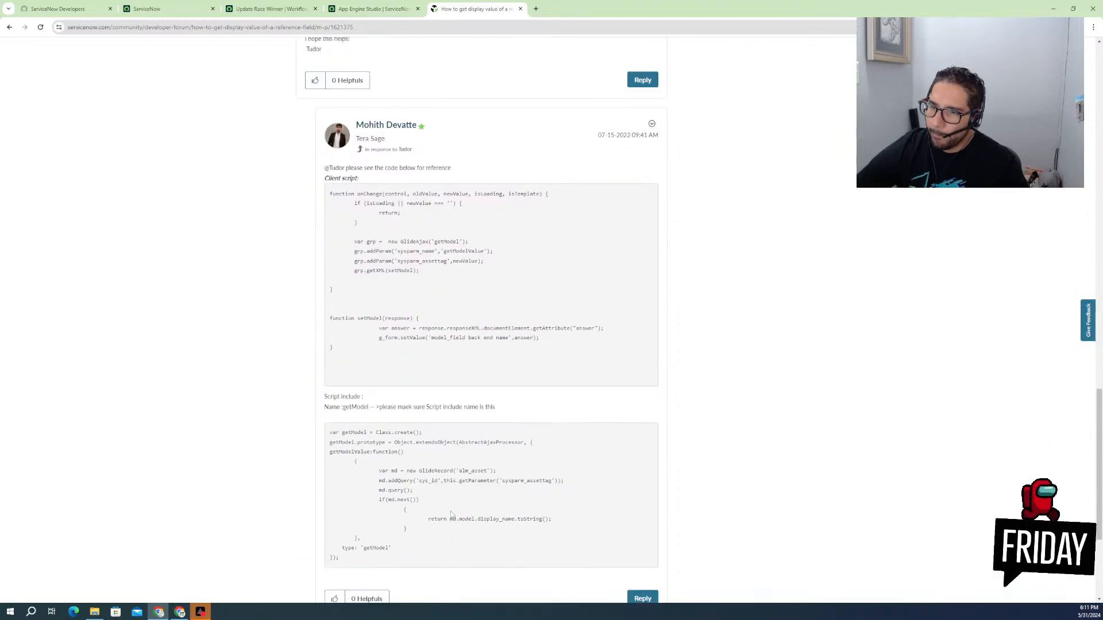
scroll(451, 514, "down", 1)
scroll(451, 514, "down", 3)
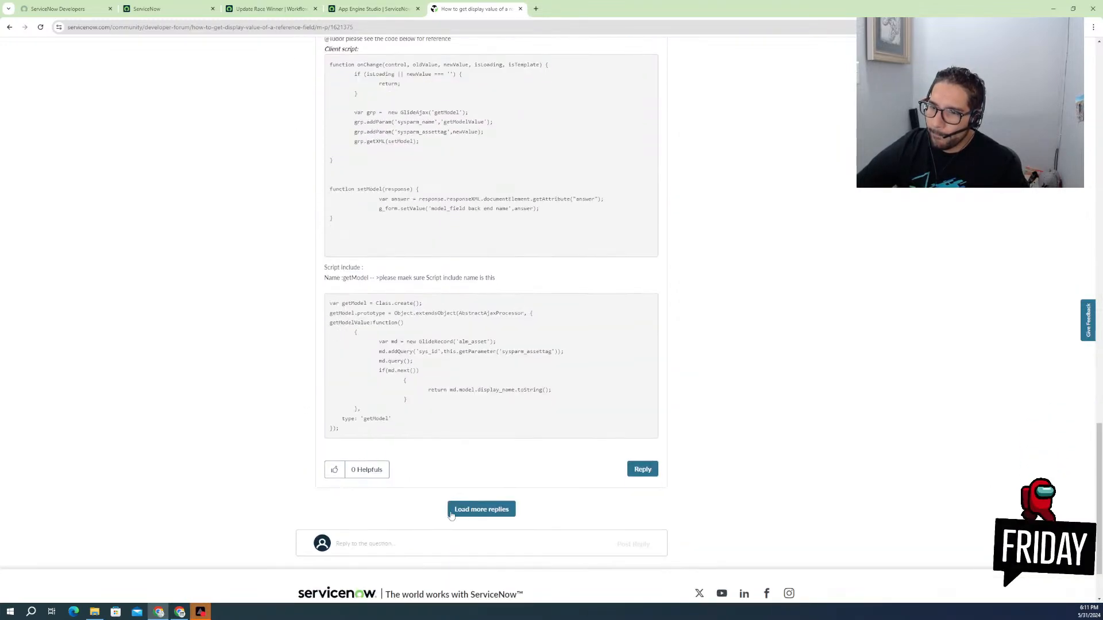
- Return to the search results and read the solution and replies of "Pulling the display value of a reference field into a string field"
left_click(10, 28)
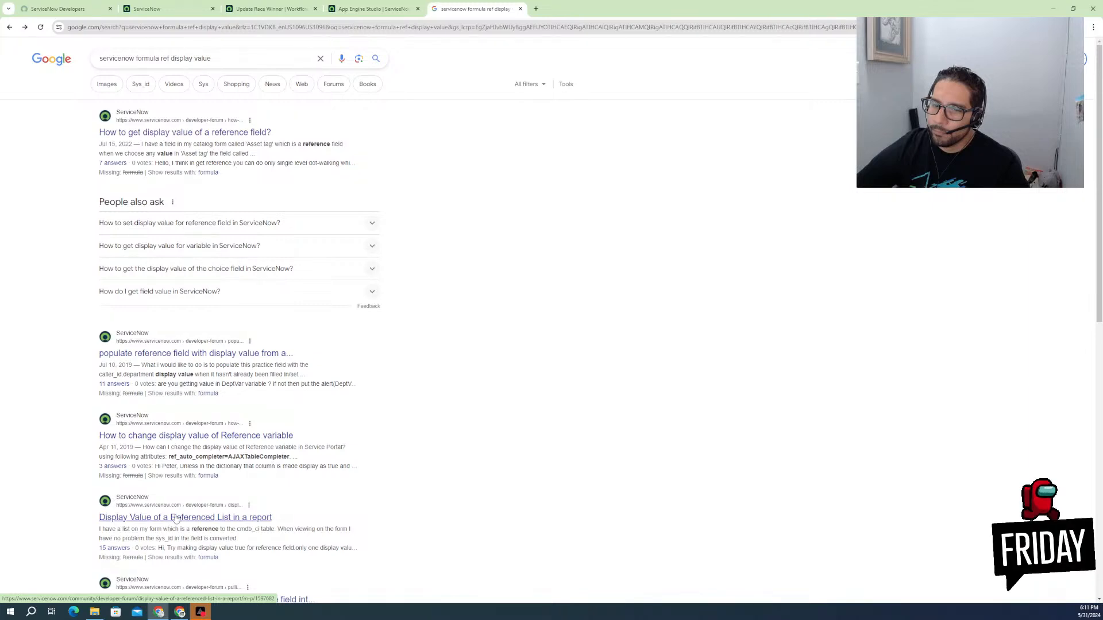
scroll(177, 518, "down", 2)
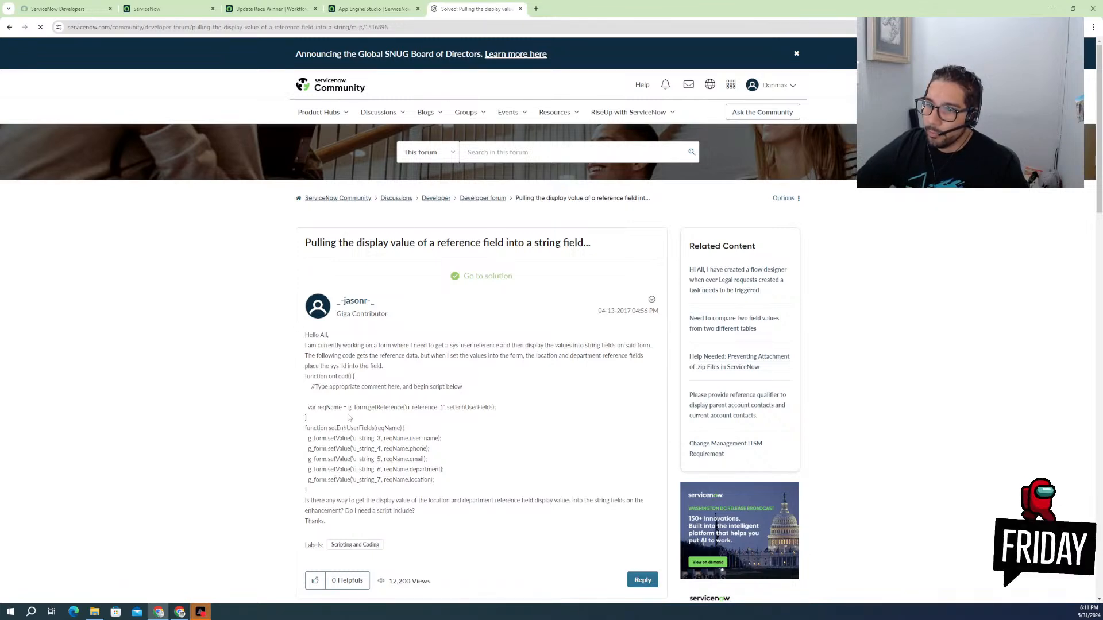
scroll(480, 424, "down", 5)
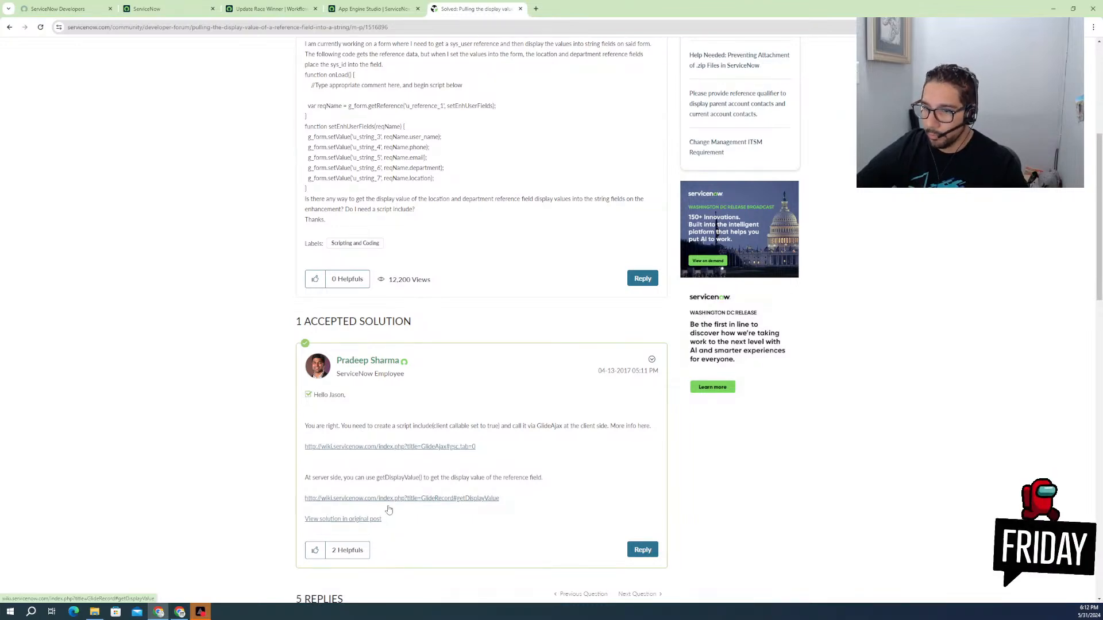
scroll(356, 508, "down", 2)
scroll(364, 493, "down", 7)
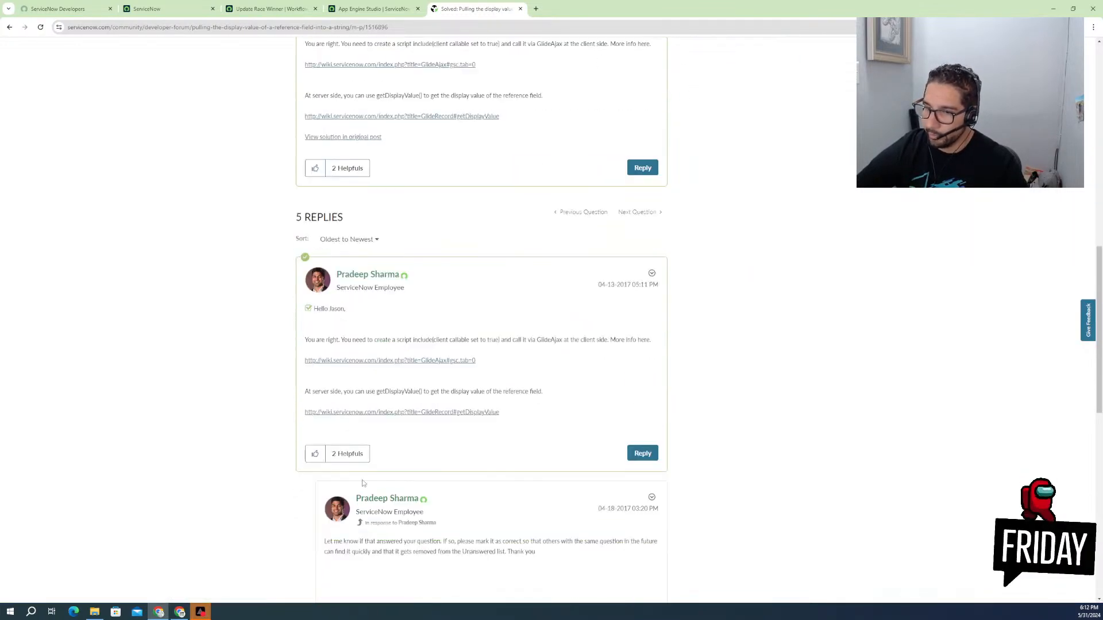
scroll(489, 427, "down", 8)
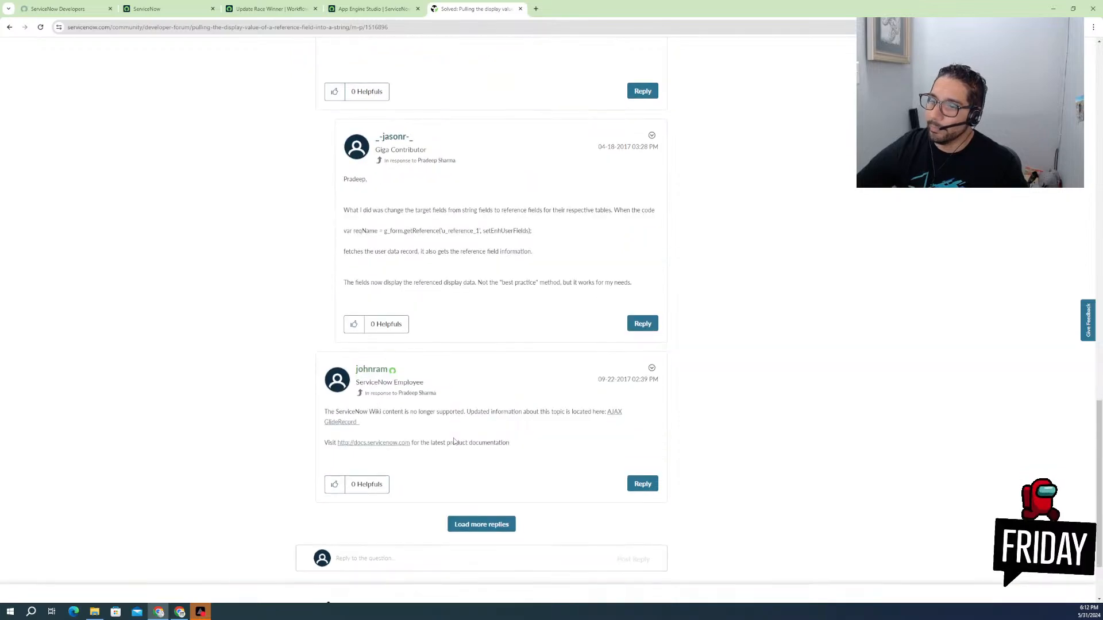
- Switch back to App Engine Studio and examine the Title value on the previewed match record
left_click(368, 8)
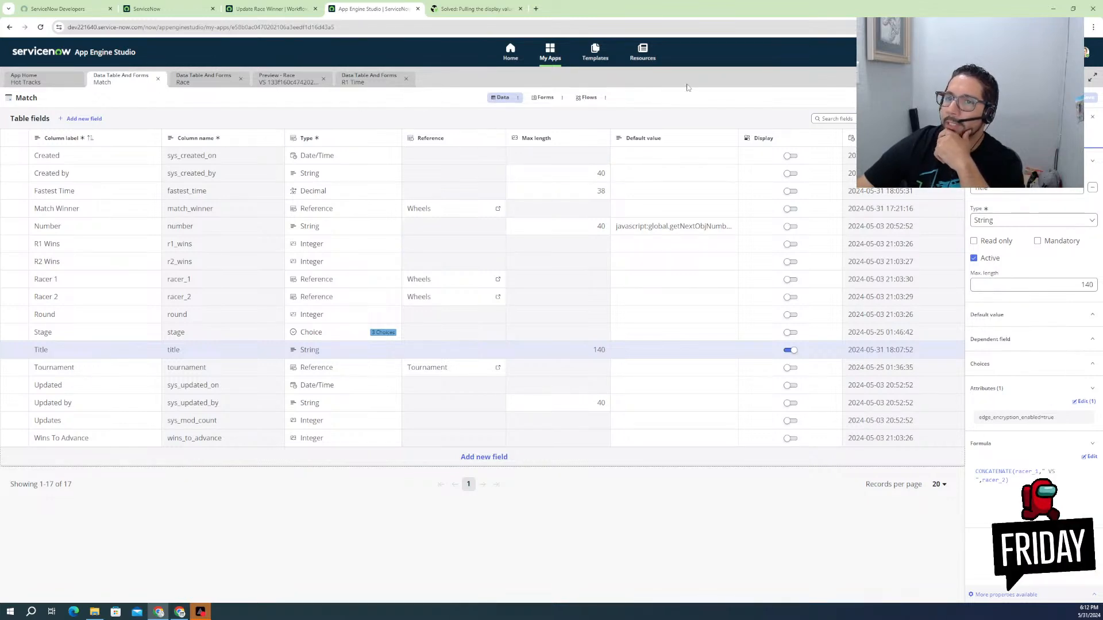
left_click(220, 82)
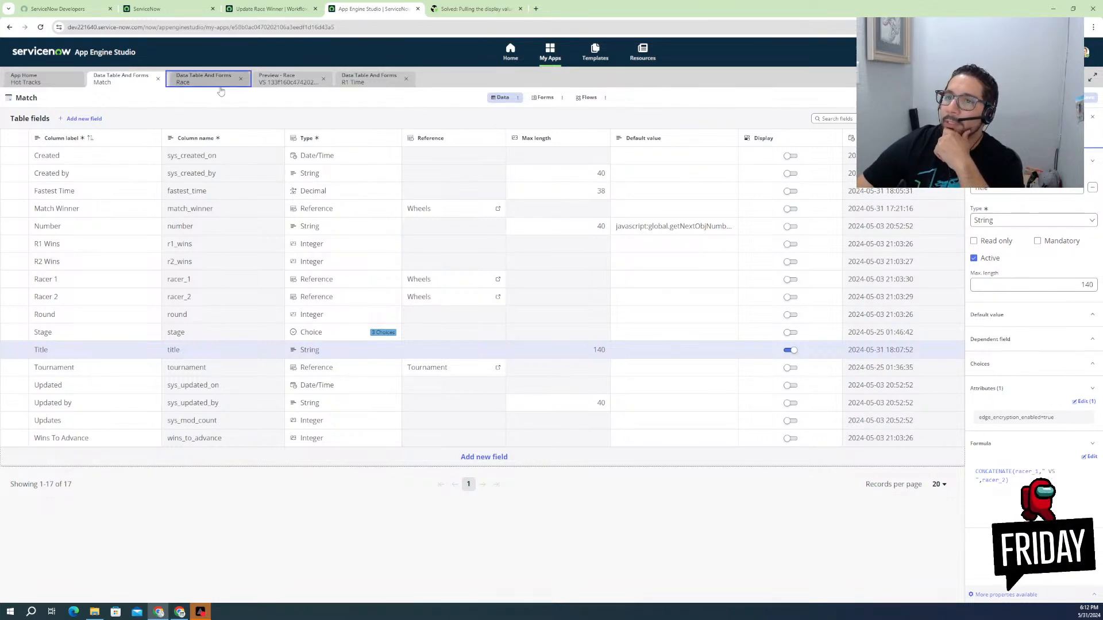
left_click(285, 82)
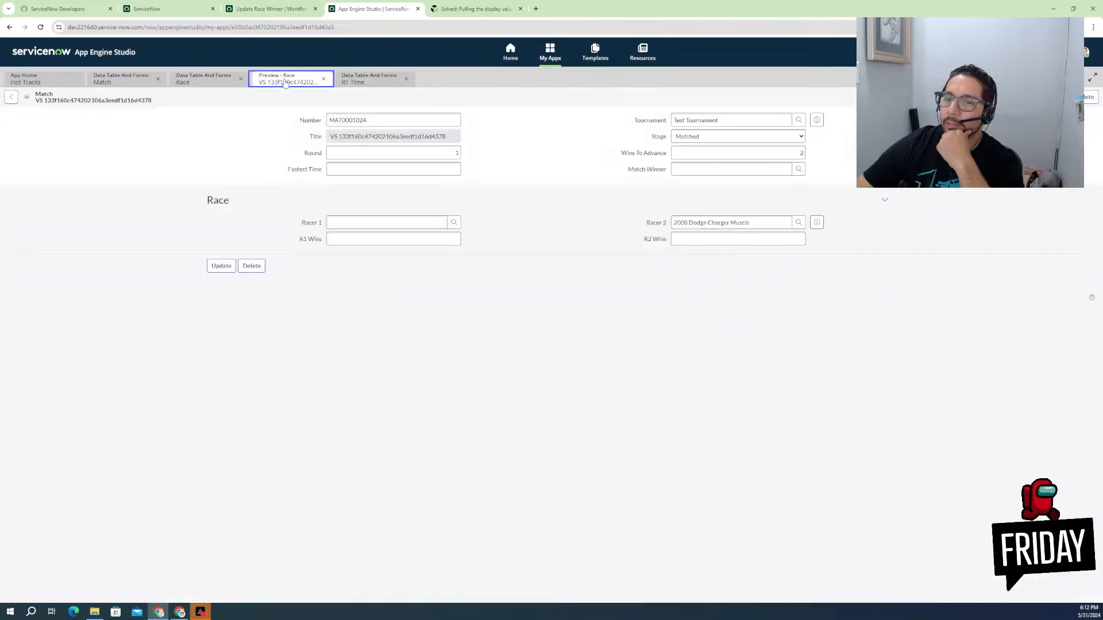
left_click(450, 138)
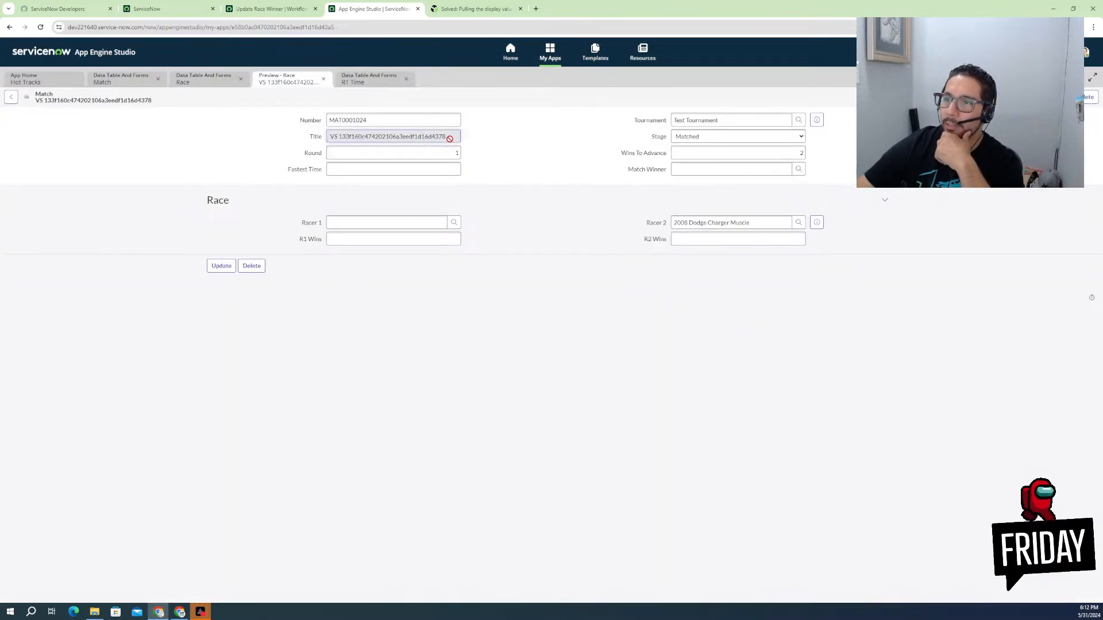
left_click_drag(451, 138, 328, 139)
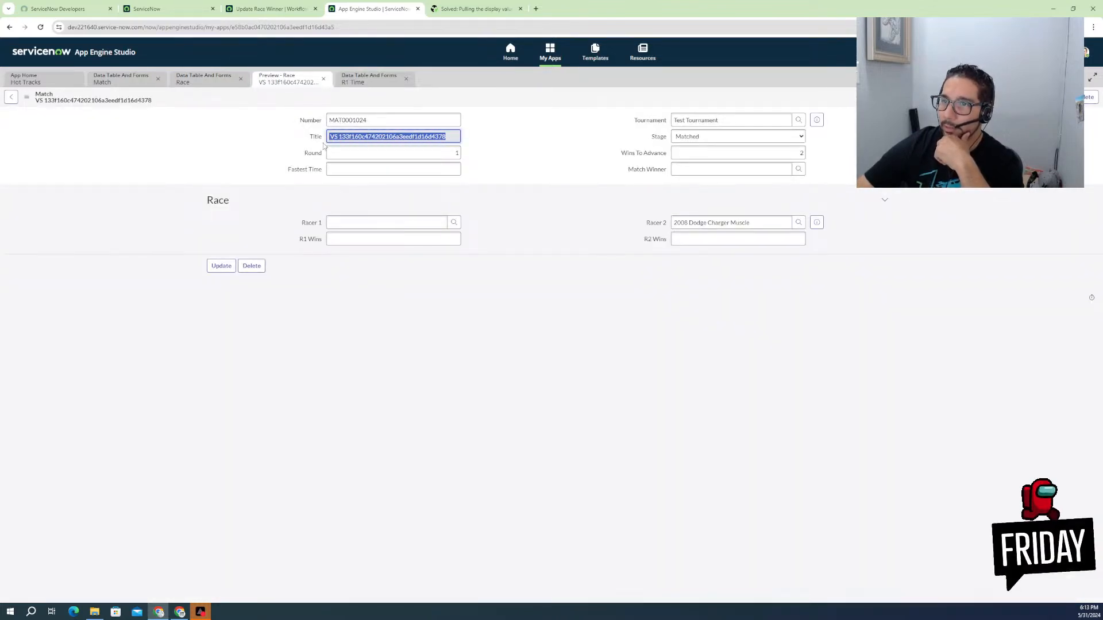
left_click(345, 136)
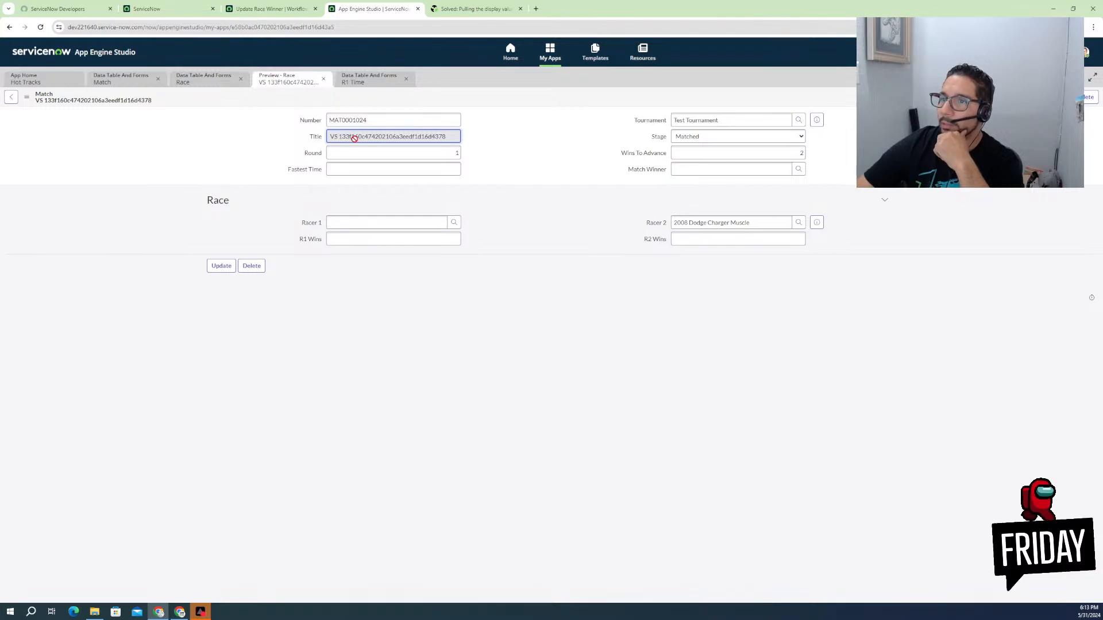
double_click(355, 138)
left_click_drag(338, 137, 335, 136)
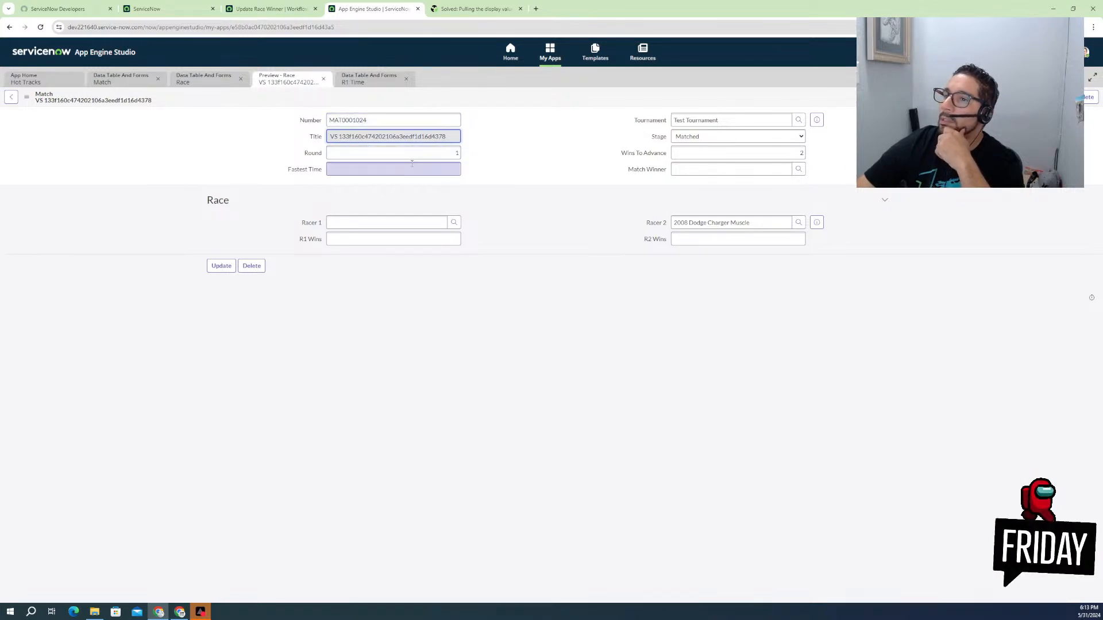
- Set the match record's Fastest Time to 4.345 and save the record
left_click(377, 175)
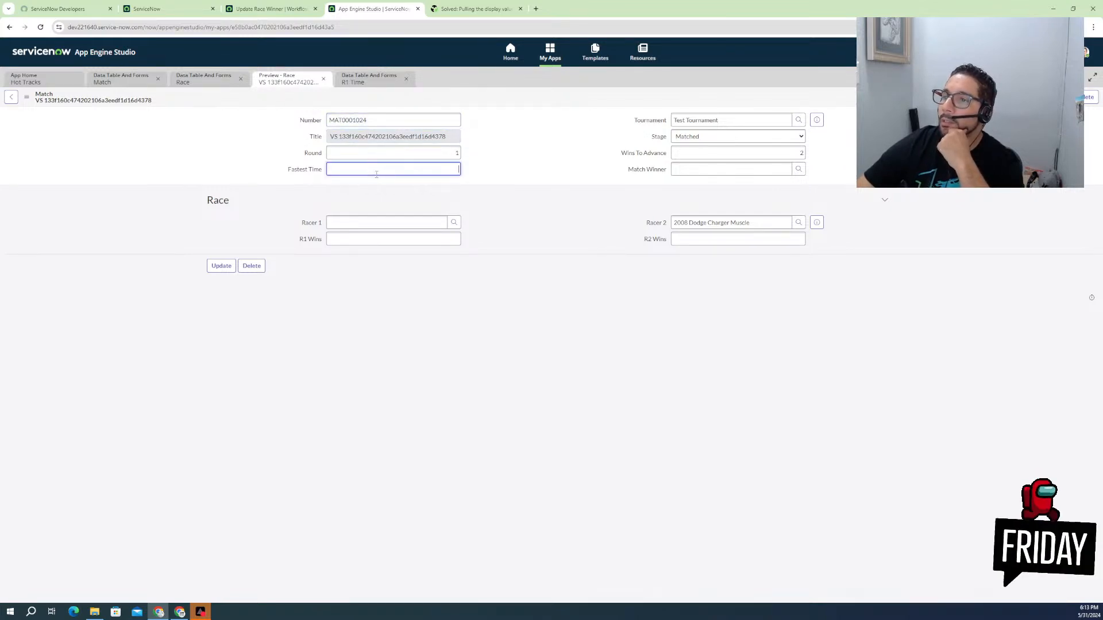
type("4")
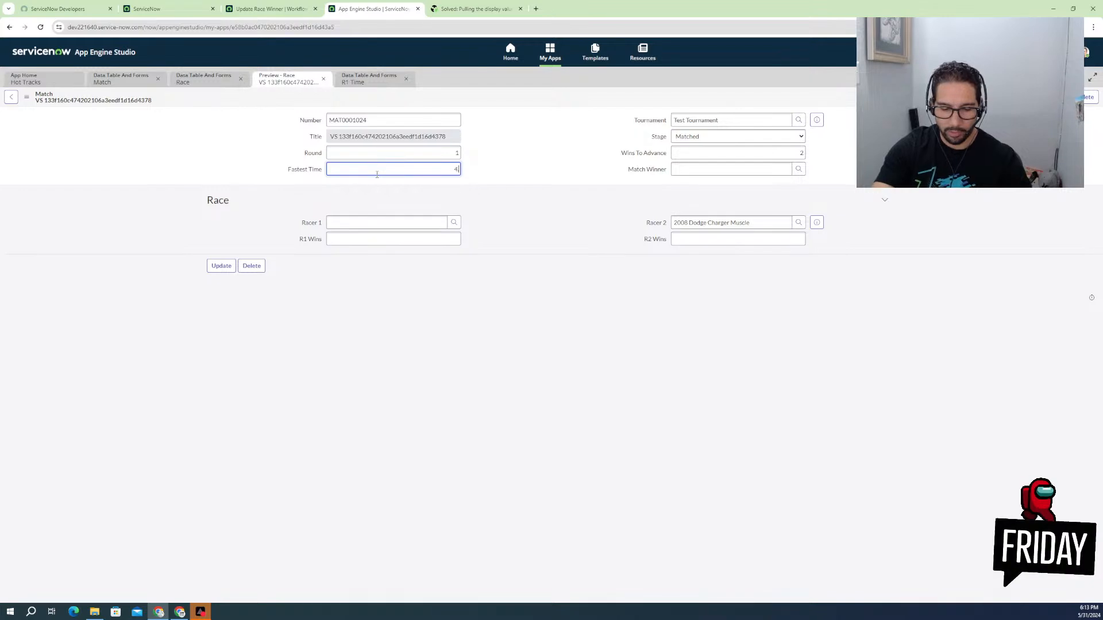
type(".345")
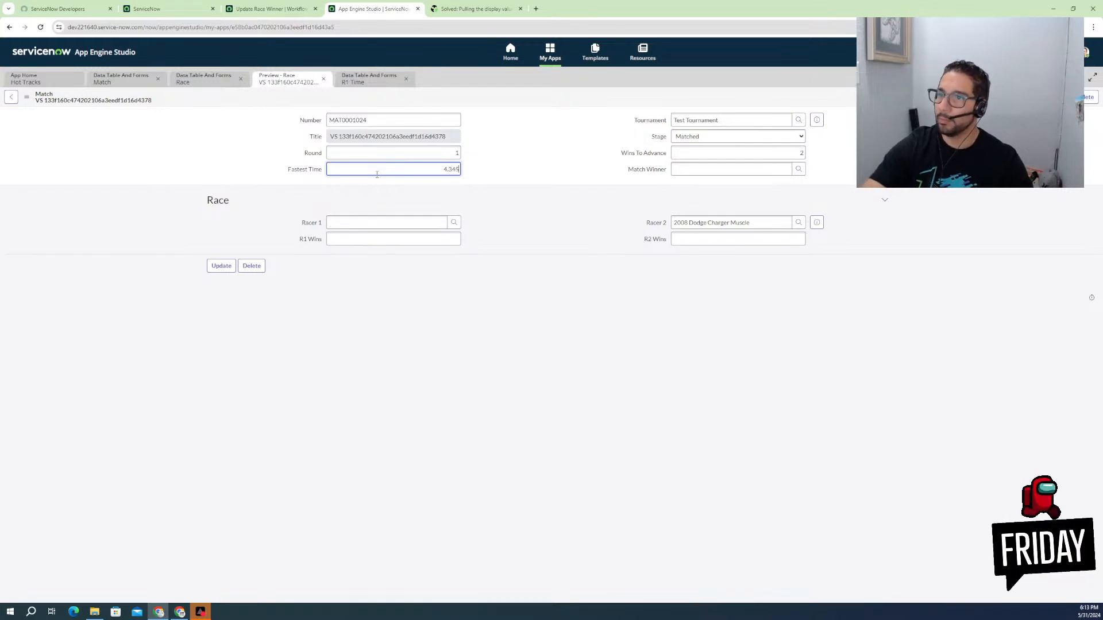
right_click(461, 98)
left_click(476, 103)
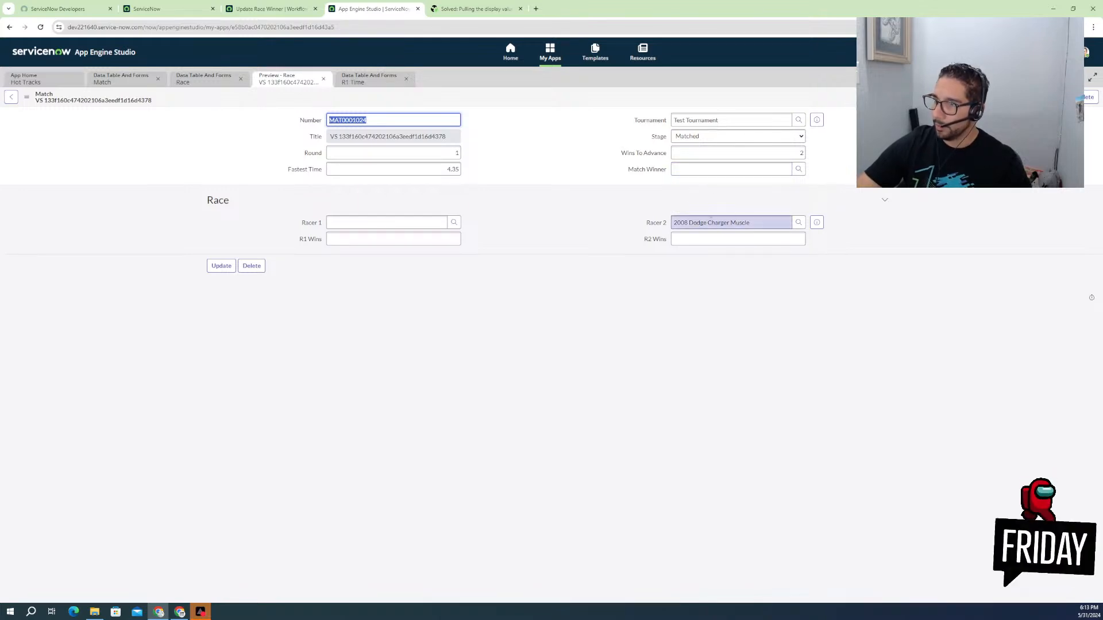
- Set the match record's Racer 1 to WHE0001006, the 1989 Honda Civic Ricer, and save the record
left_click_drag(757, 223, 660, 223)
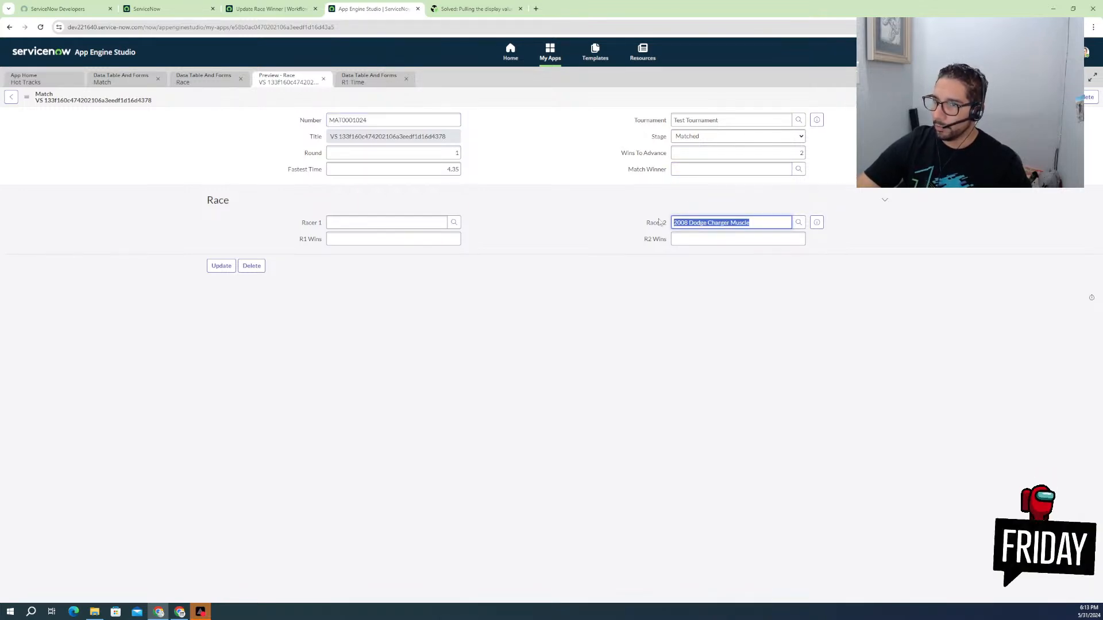
left_click(454, 222)
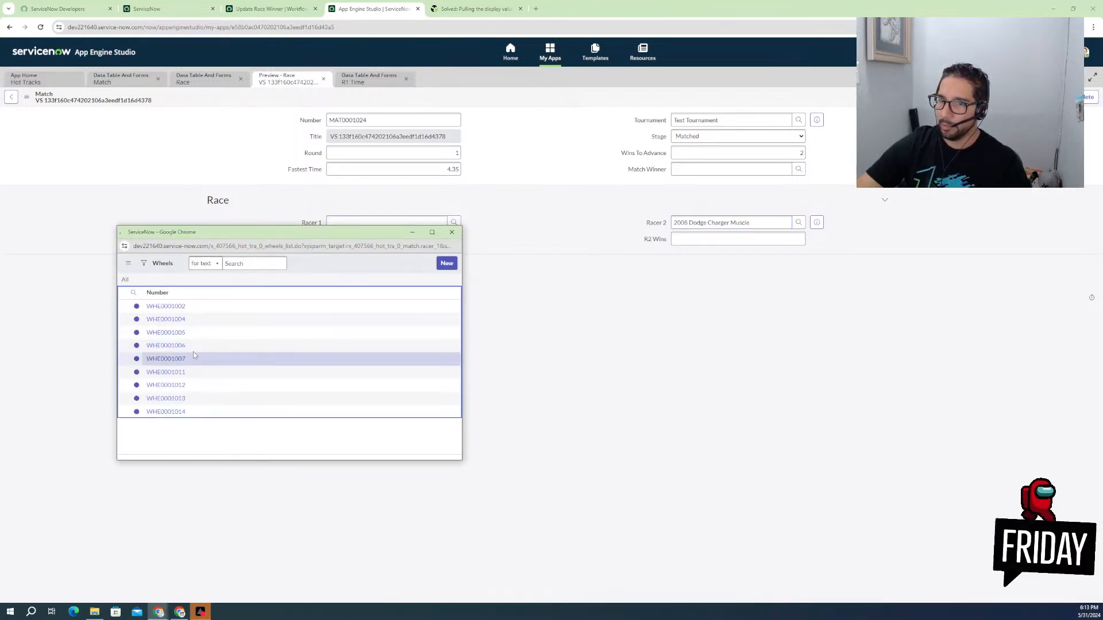
left_click(166, 358)
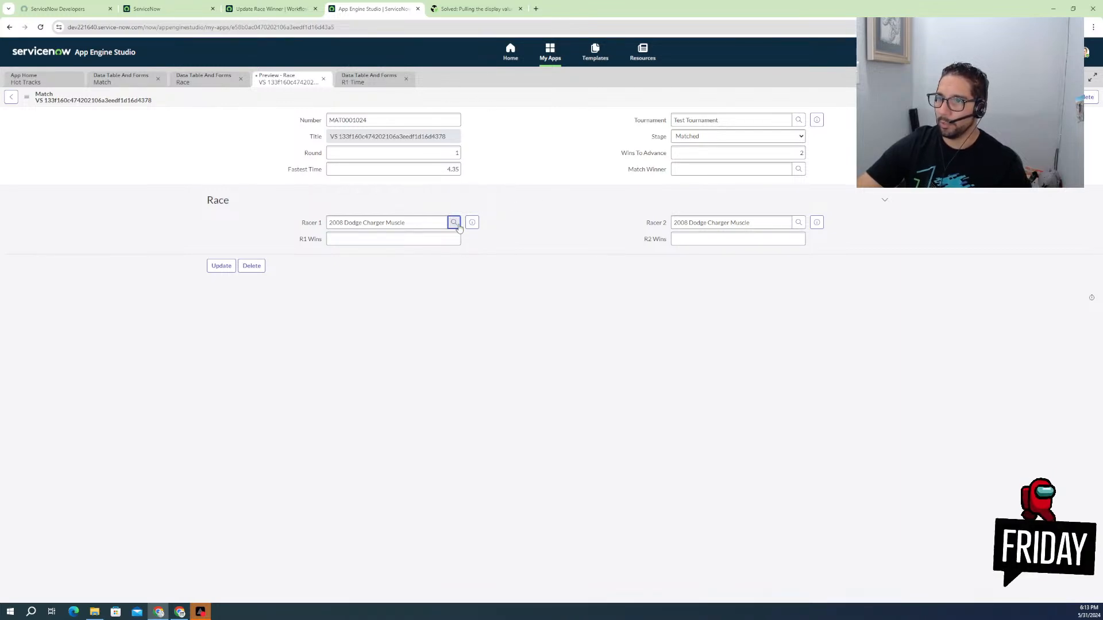
triple_click(426, 221)
left_click(454, 224)
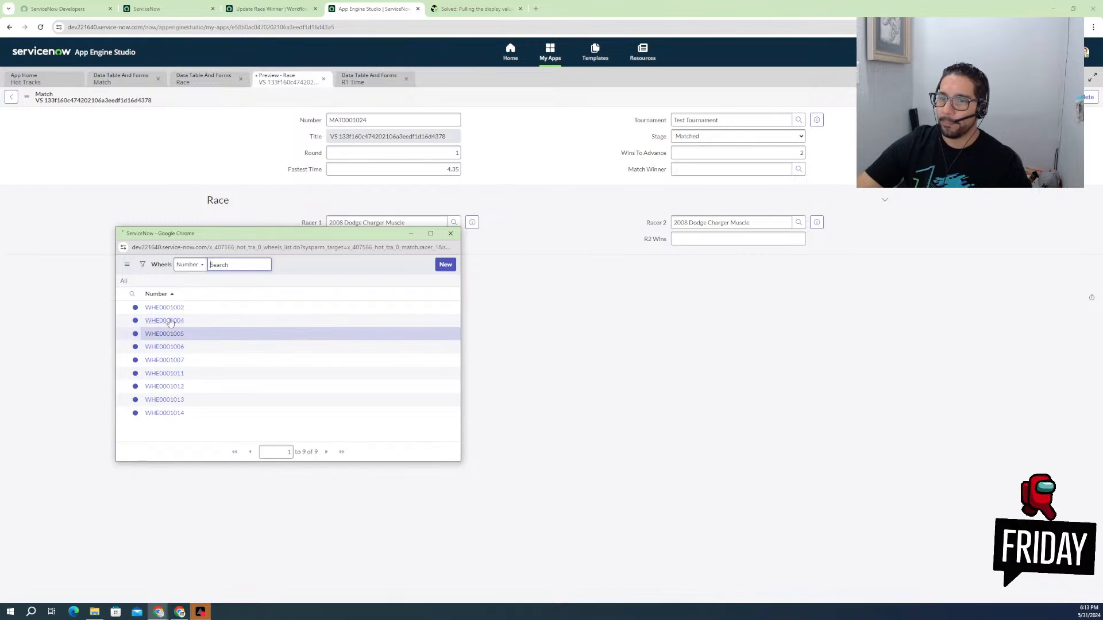
left_click(165, 346)
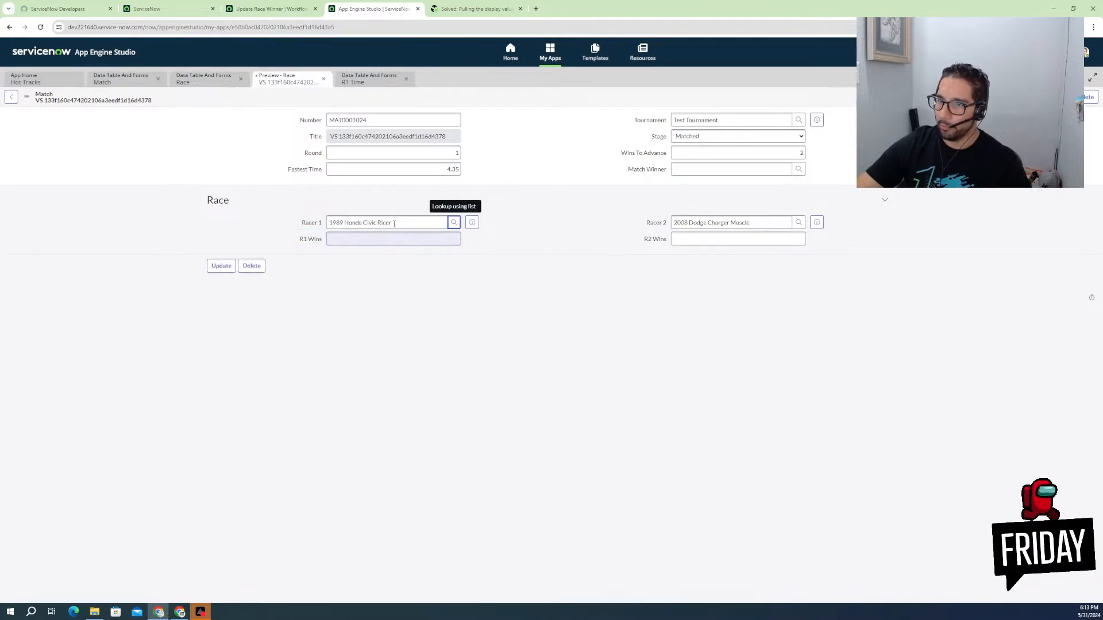
right_click(471, 94)
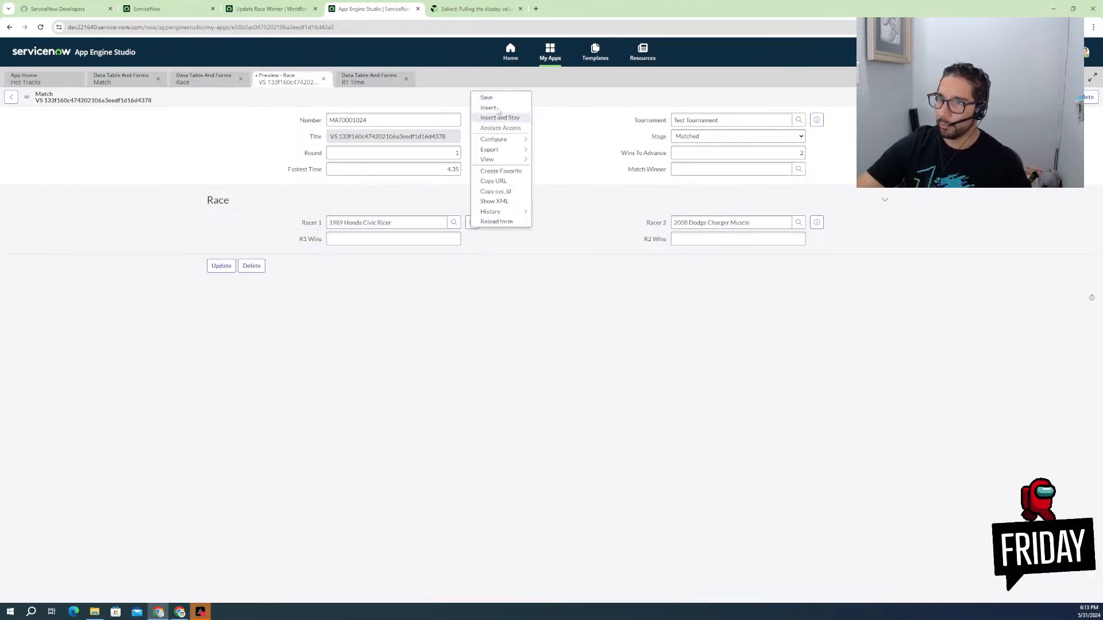
left_click(492, 99)
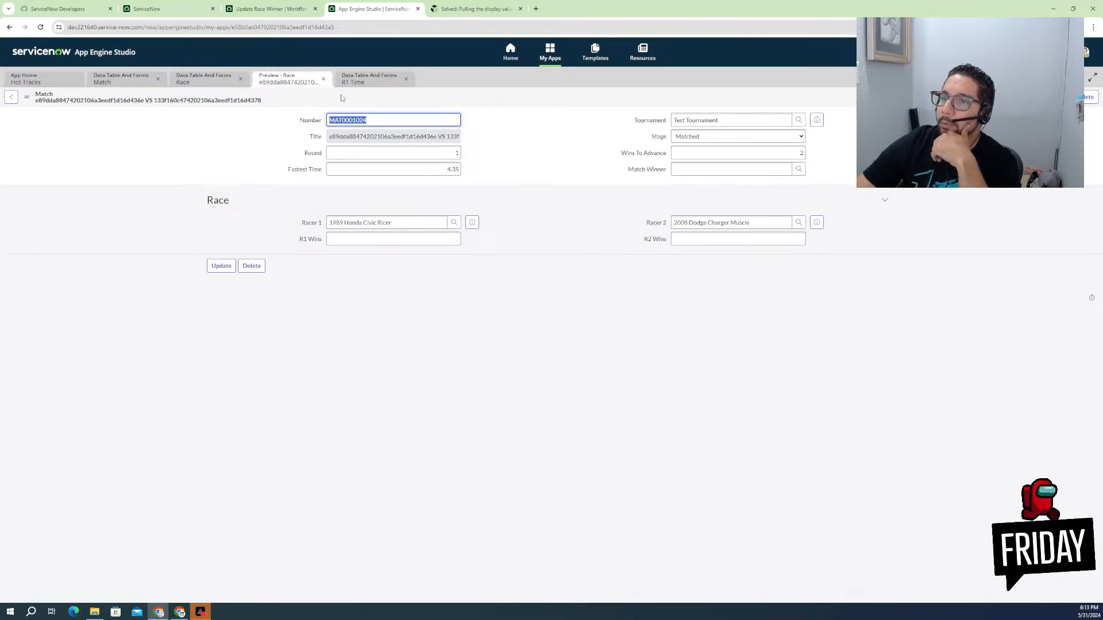
- Examine the full Title value on the saved match record
triple_click(369, 136)
triple_click(369, 135)
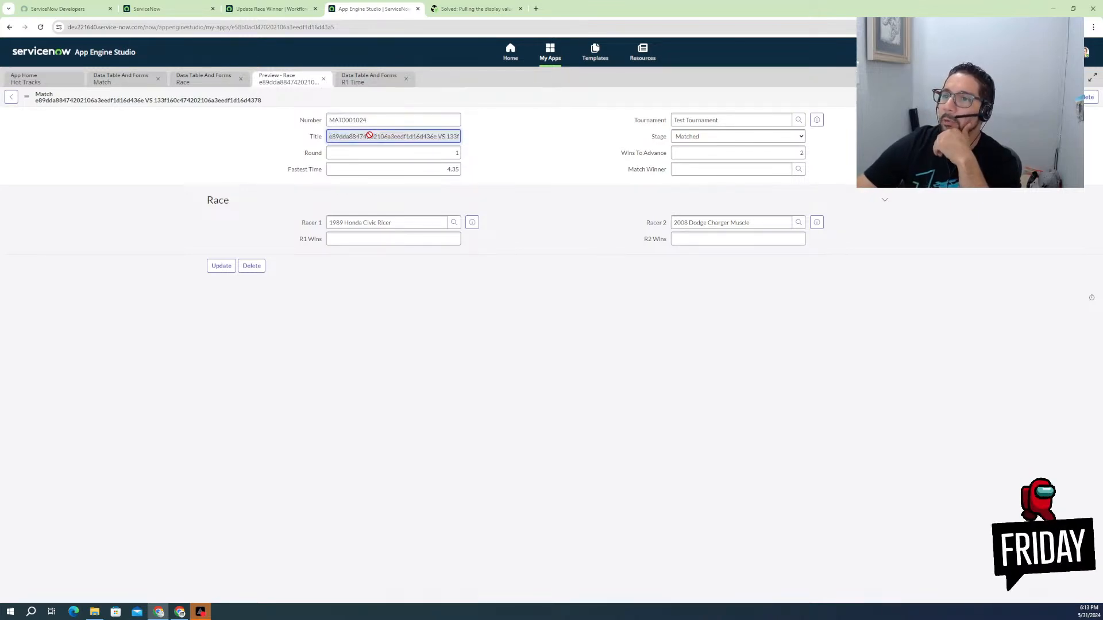
triple_click(369, 134)
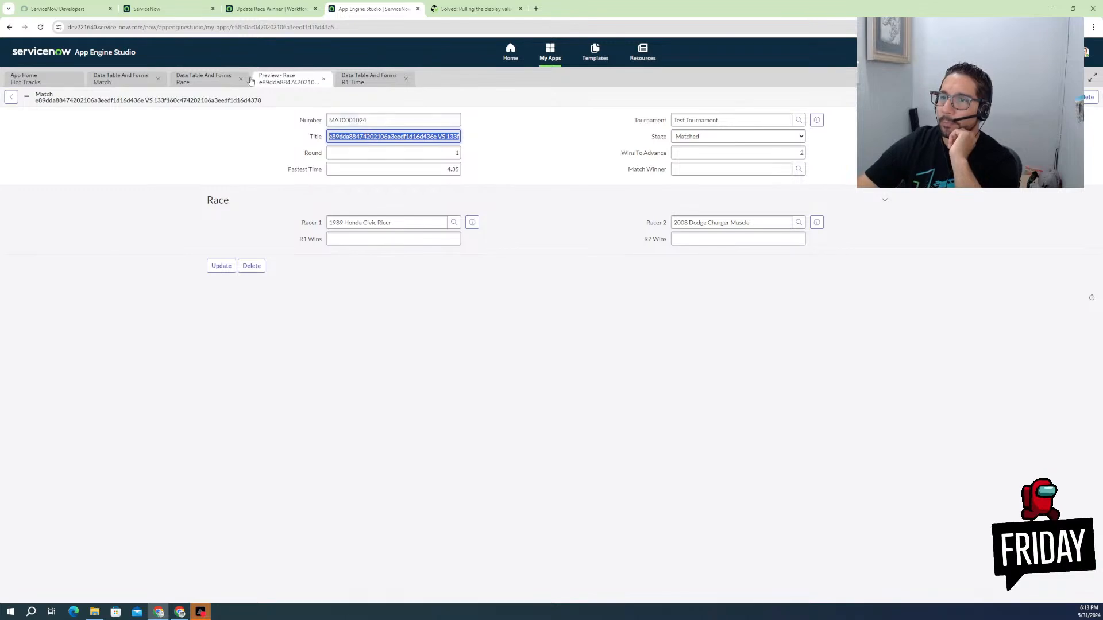
- Close the match record preview, the R1 Time dictionary entry, and the Race and Match tables to return to the Hot Tracks app home
left_click(313, 78)
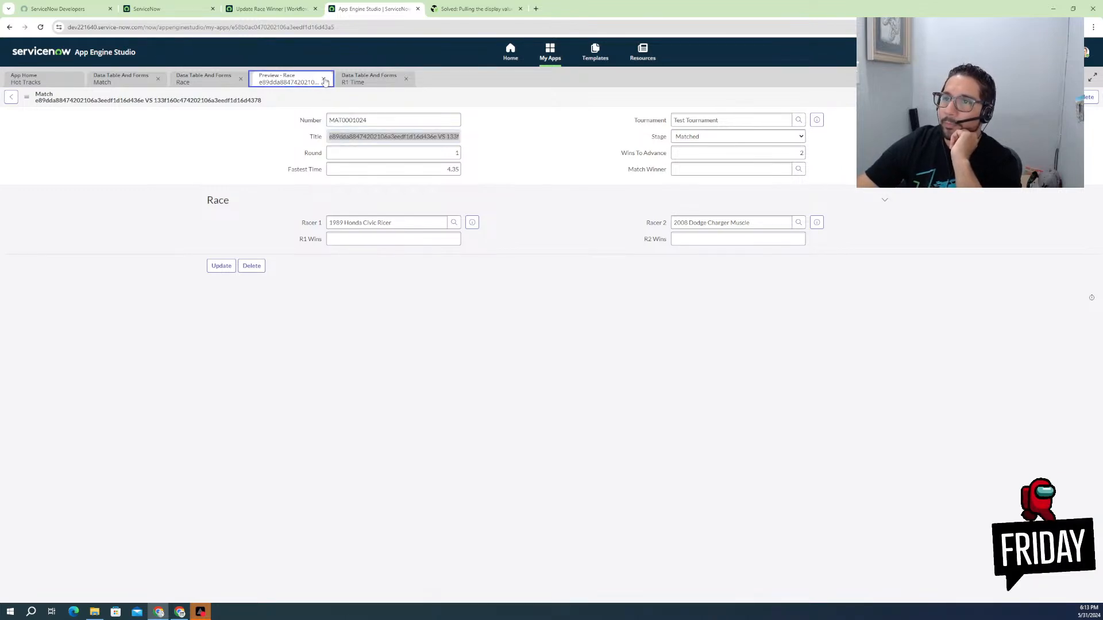
left_click(324, 80)
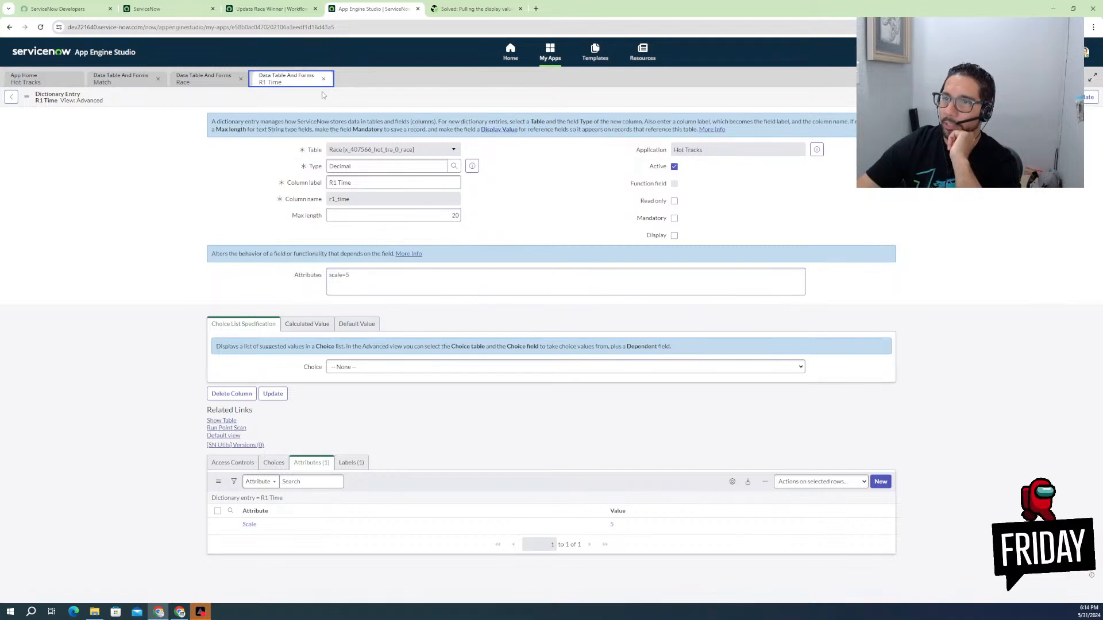
left_click(324, 80)
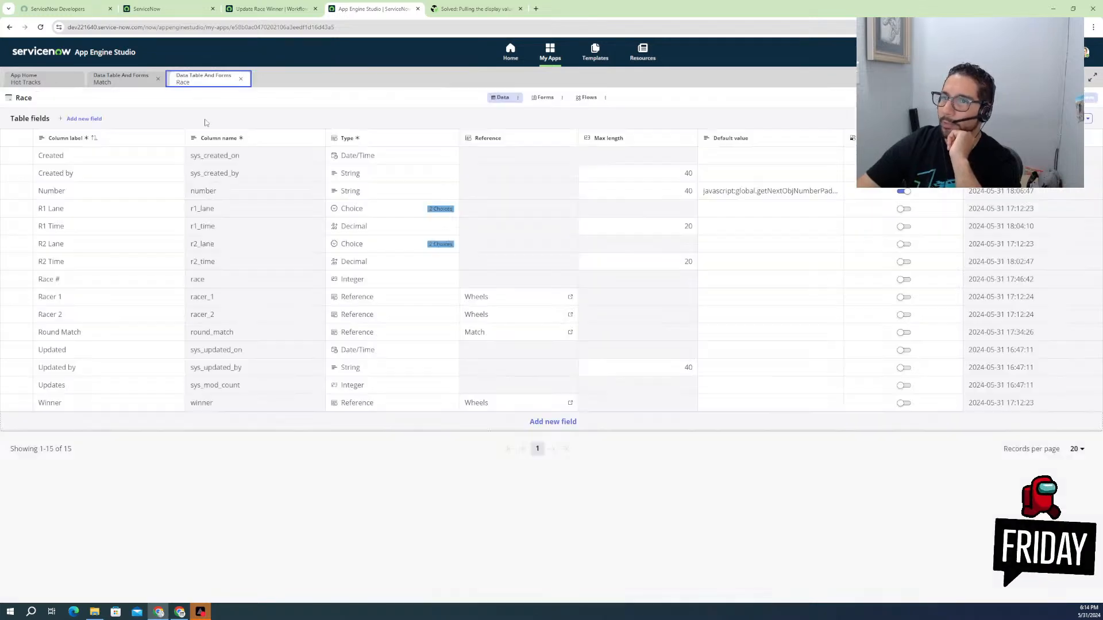
left_click(132, 80)
left_click(245, 82)
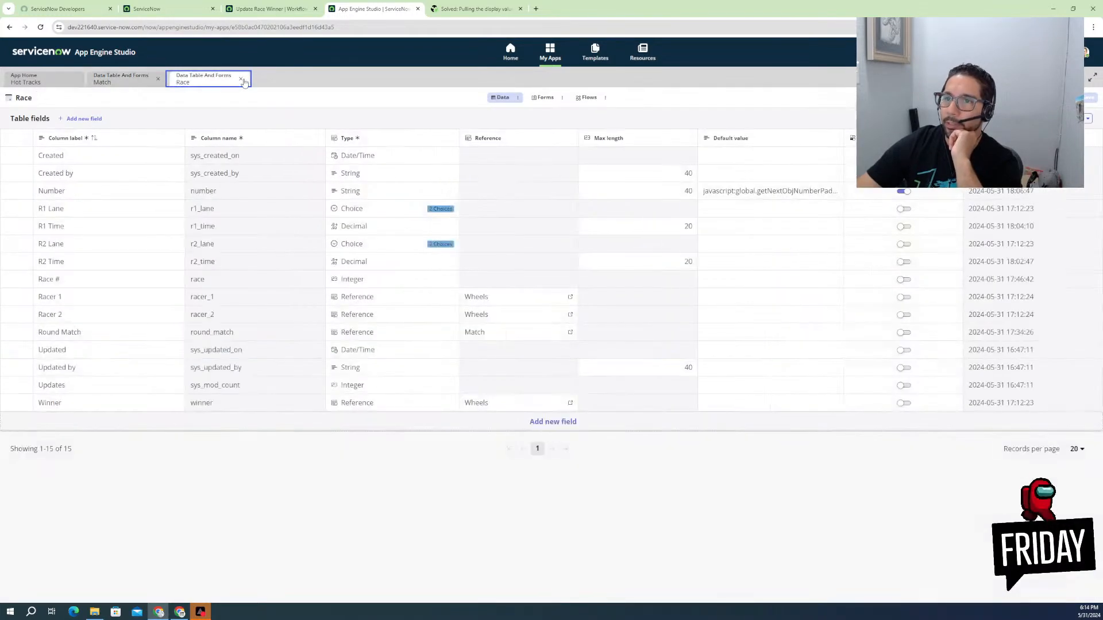
left_click(241, 80)
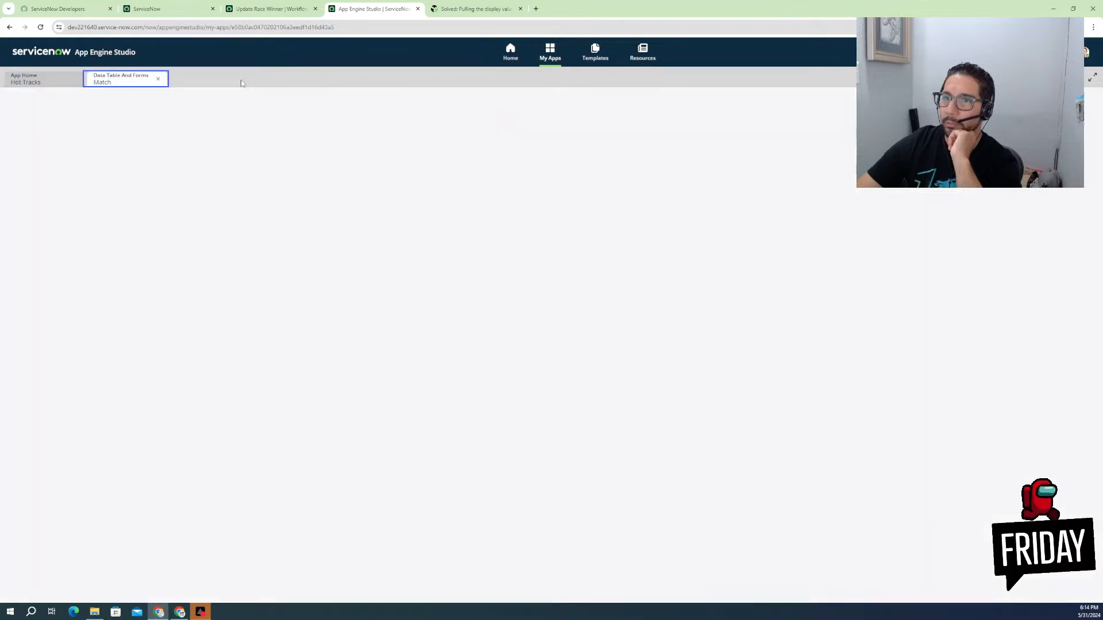
left_click(159, 80)
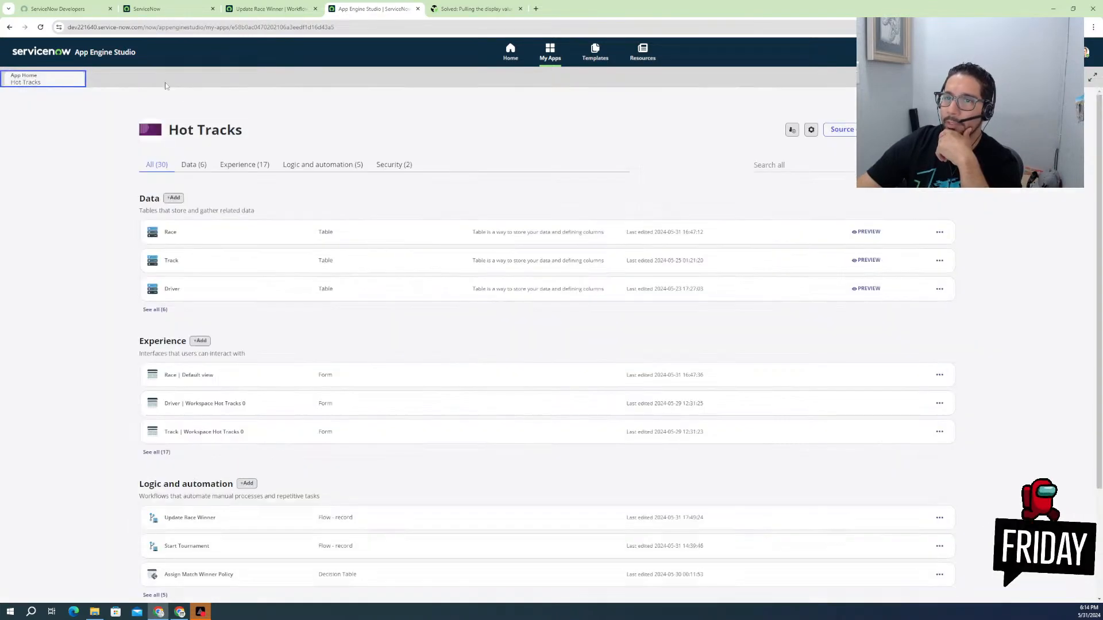